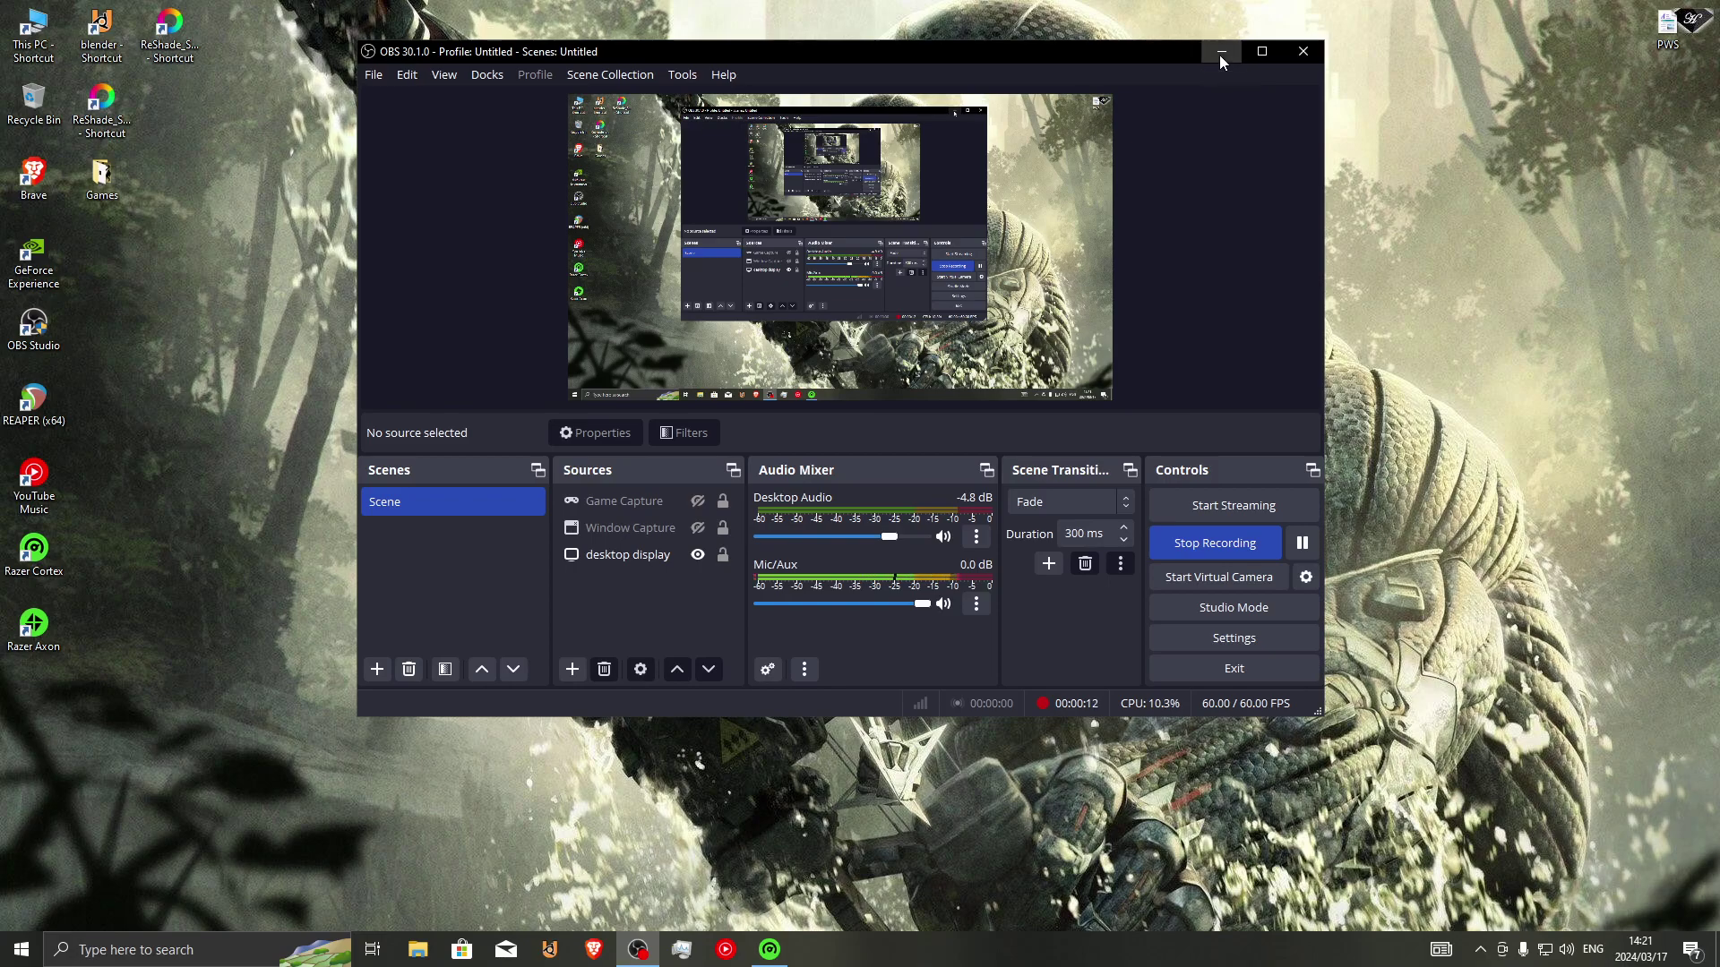
Step: Minimize the OBS Studio window, check the running processes in Task Manager and close it
click(1220, 55)
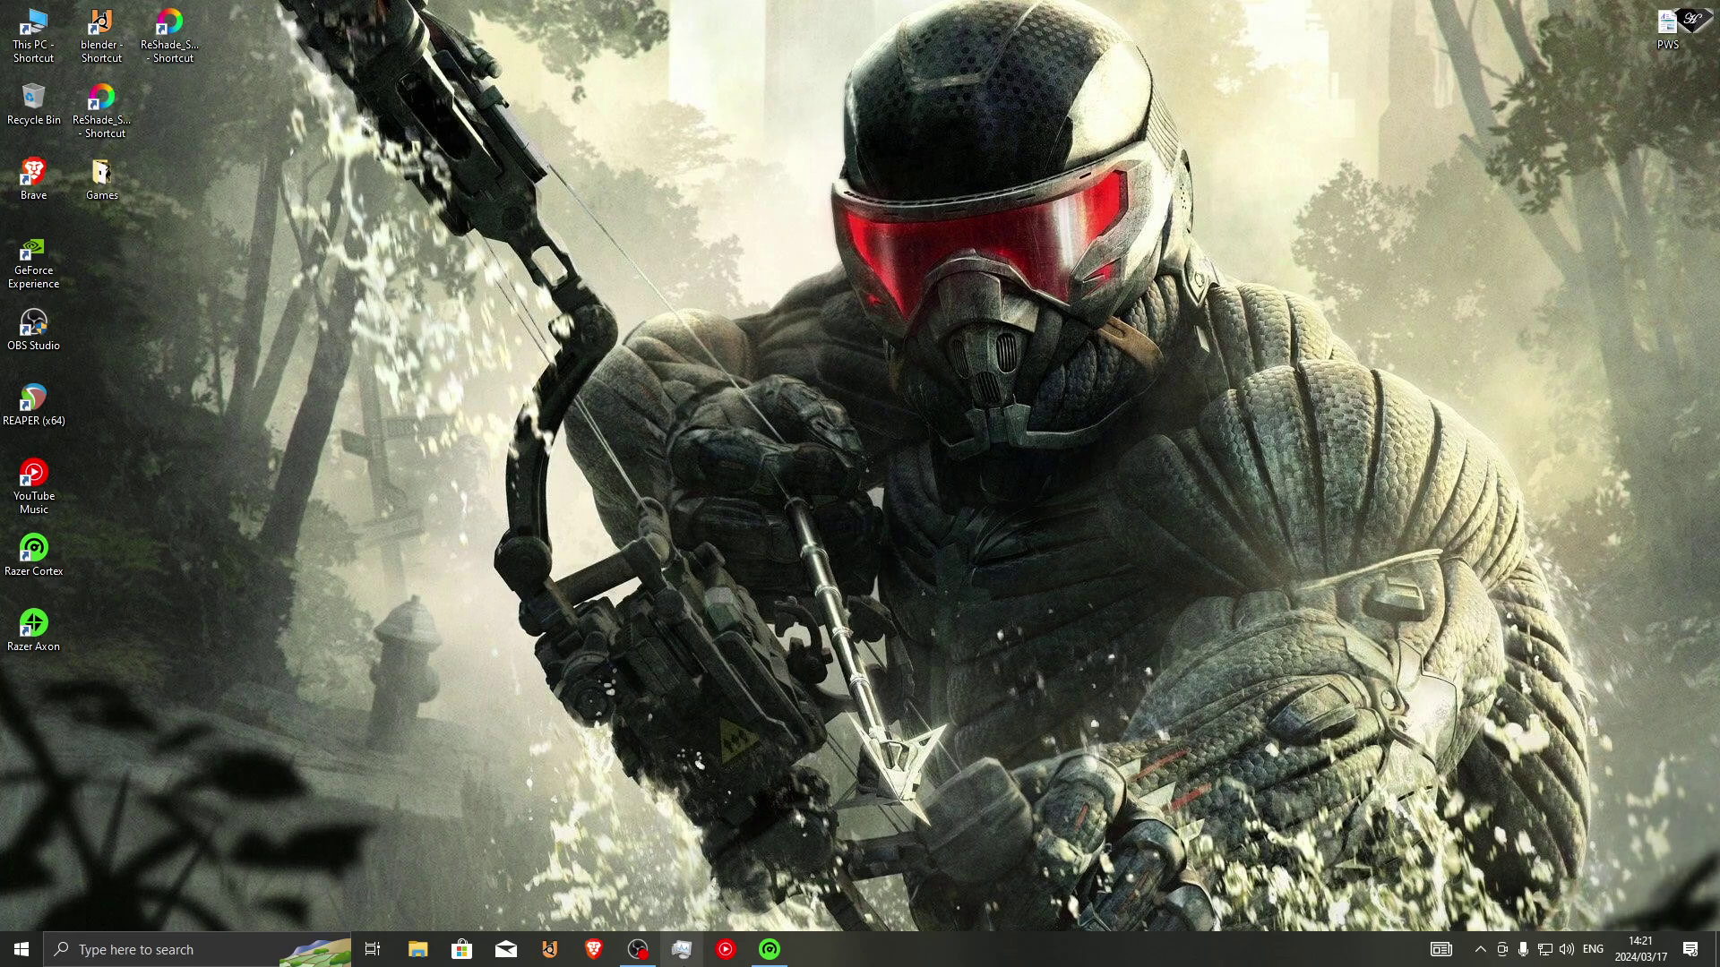
click(681, 949)
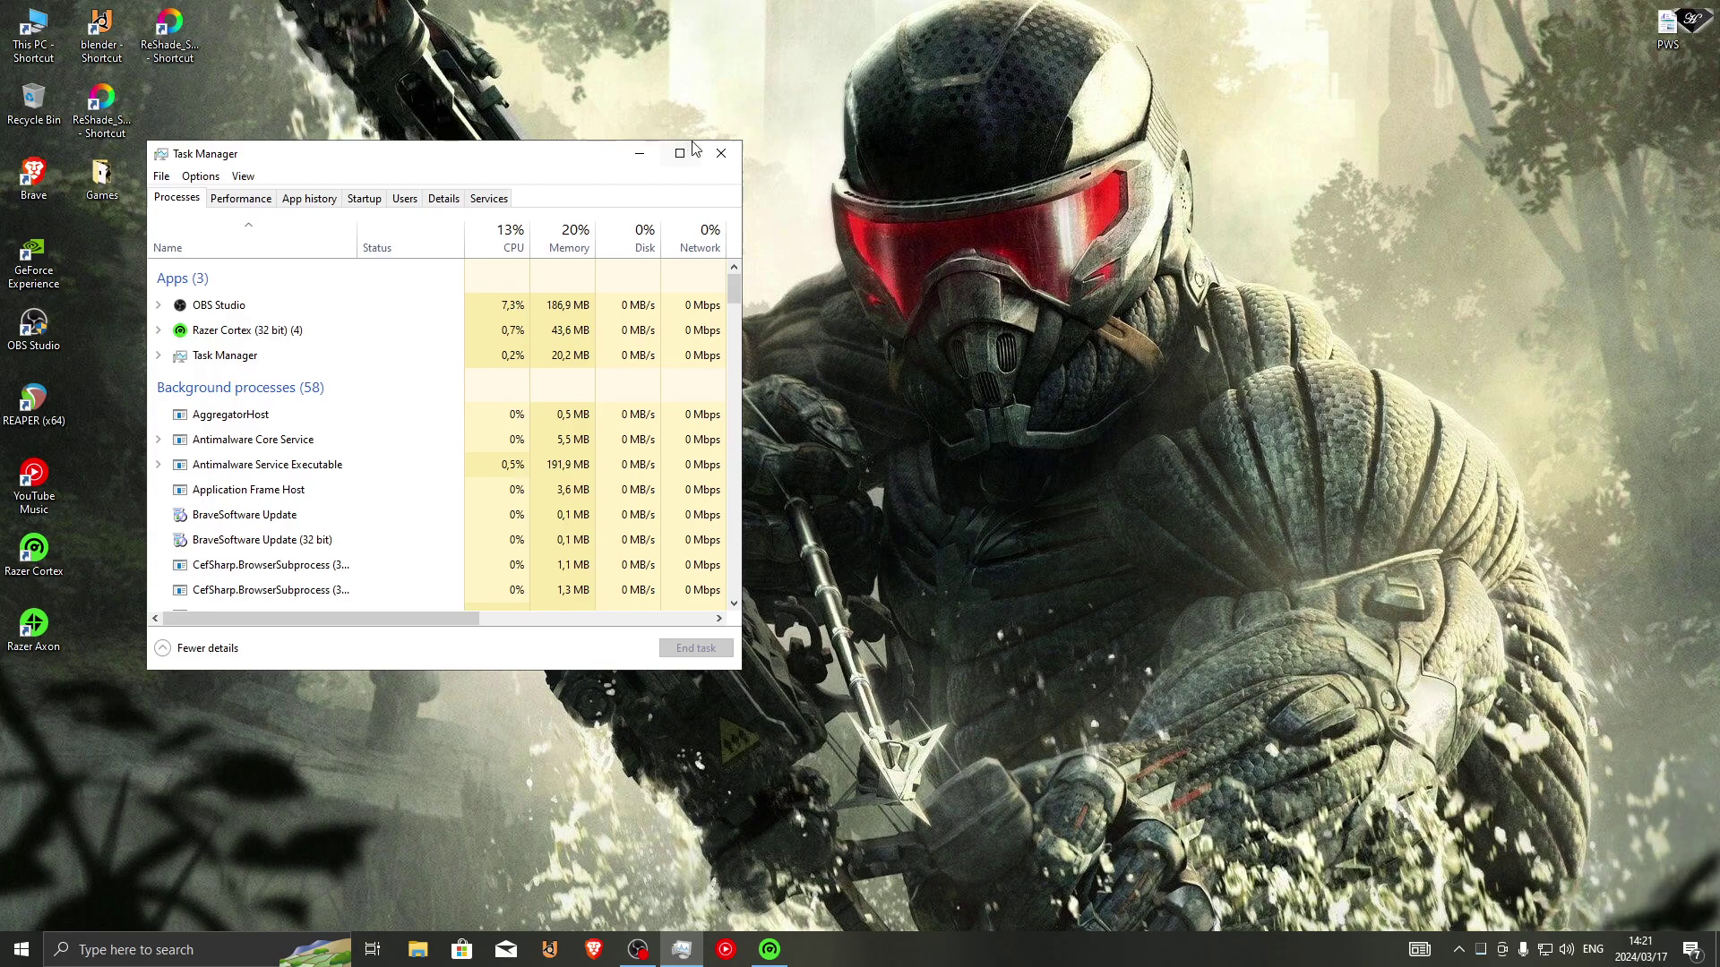
click(721, 153)
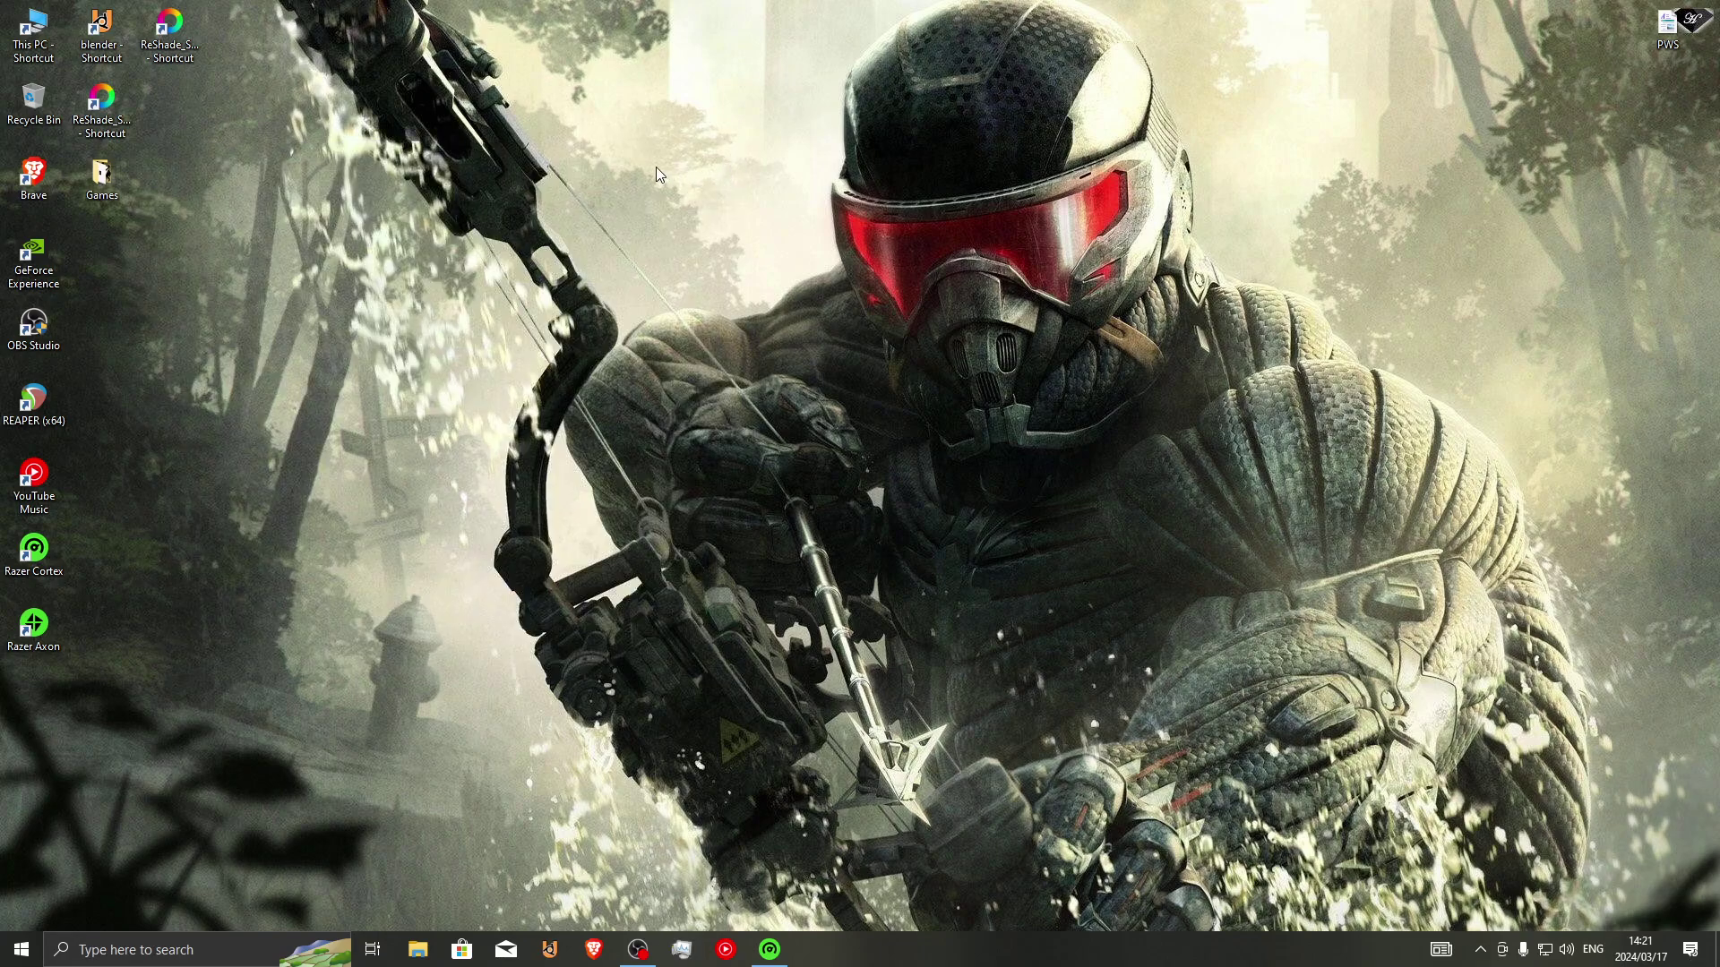
Step: Look over the drives in This PC and the options offered for the C: drive, then minimize the window
double_click(34, 32)
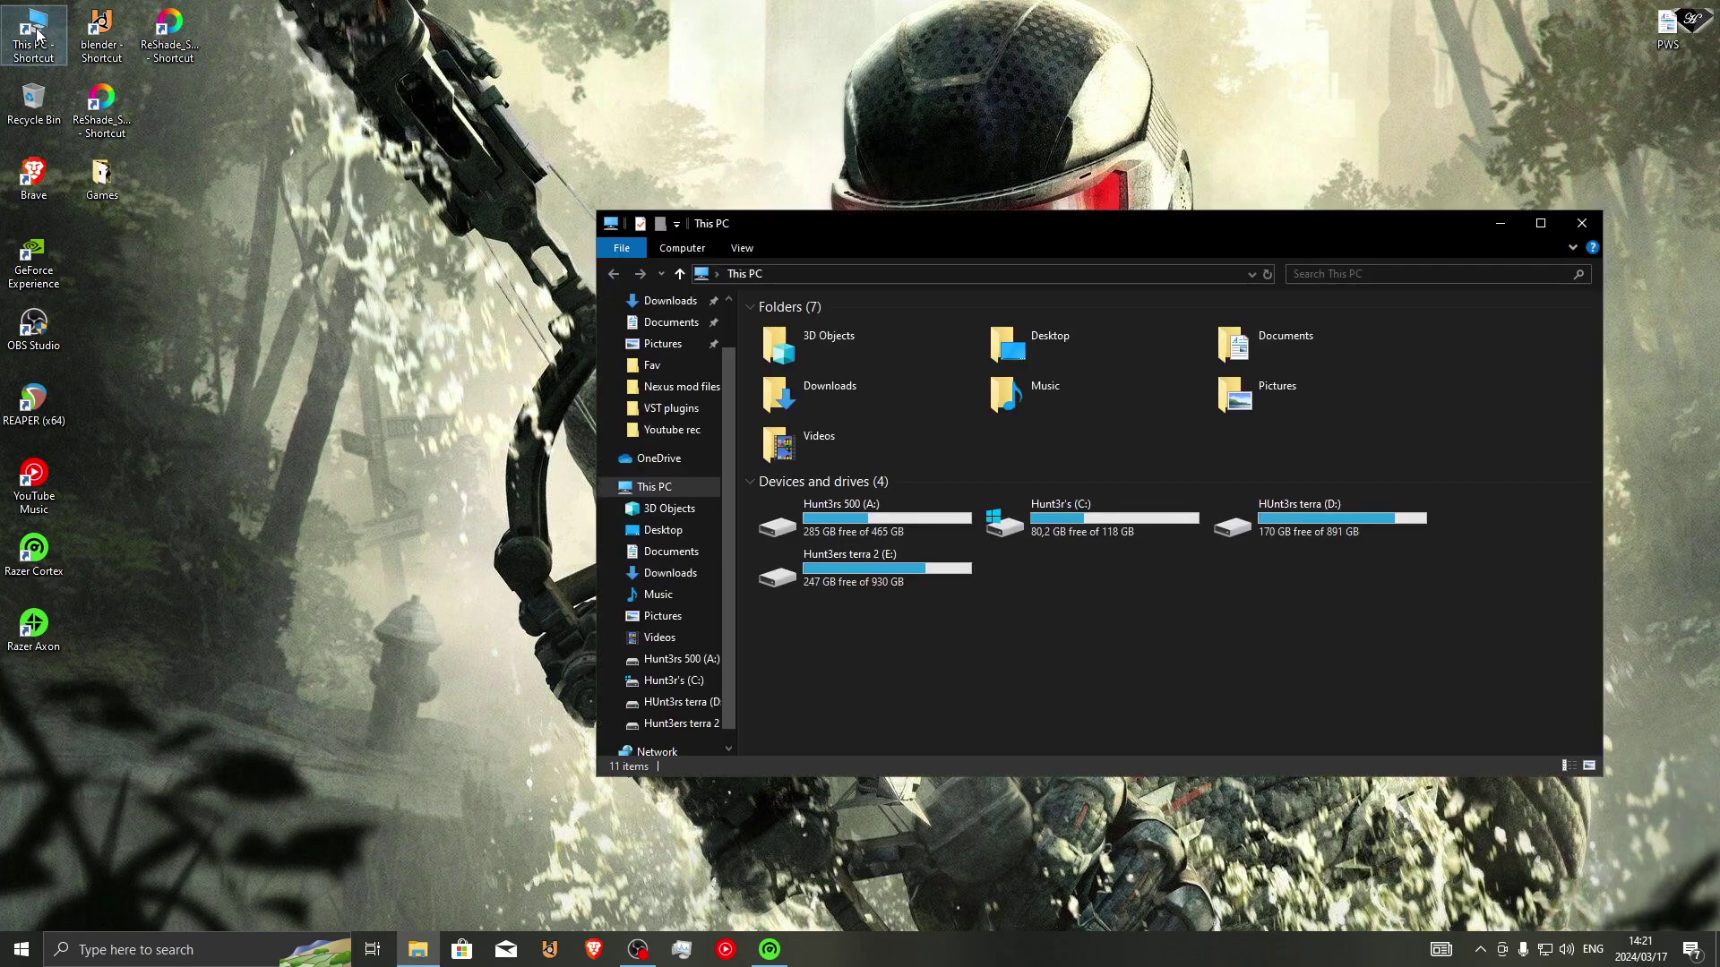
right_click(1119, 514)
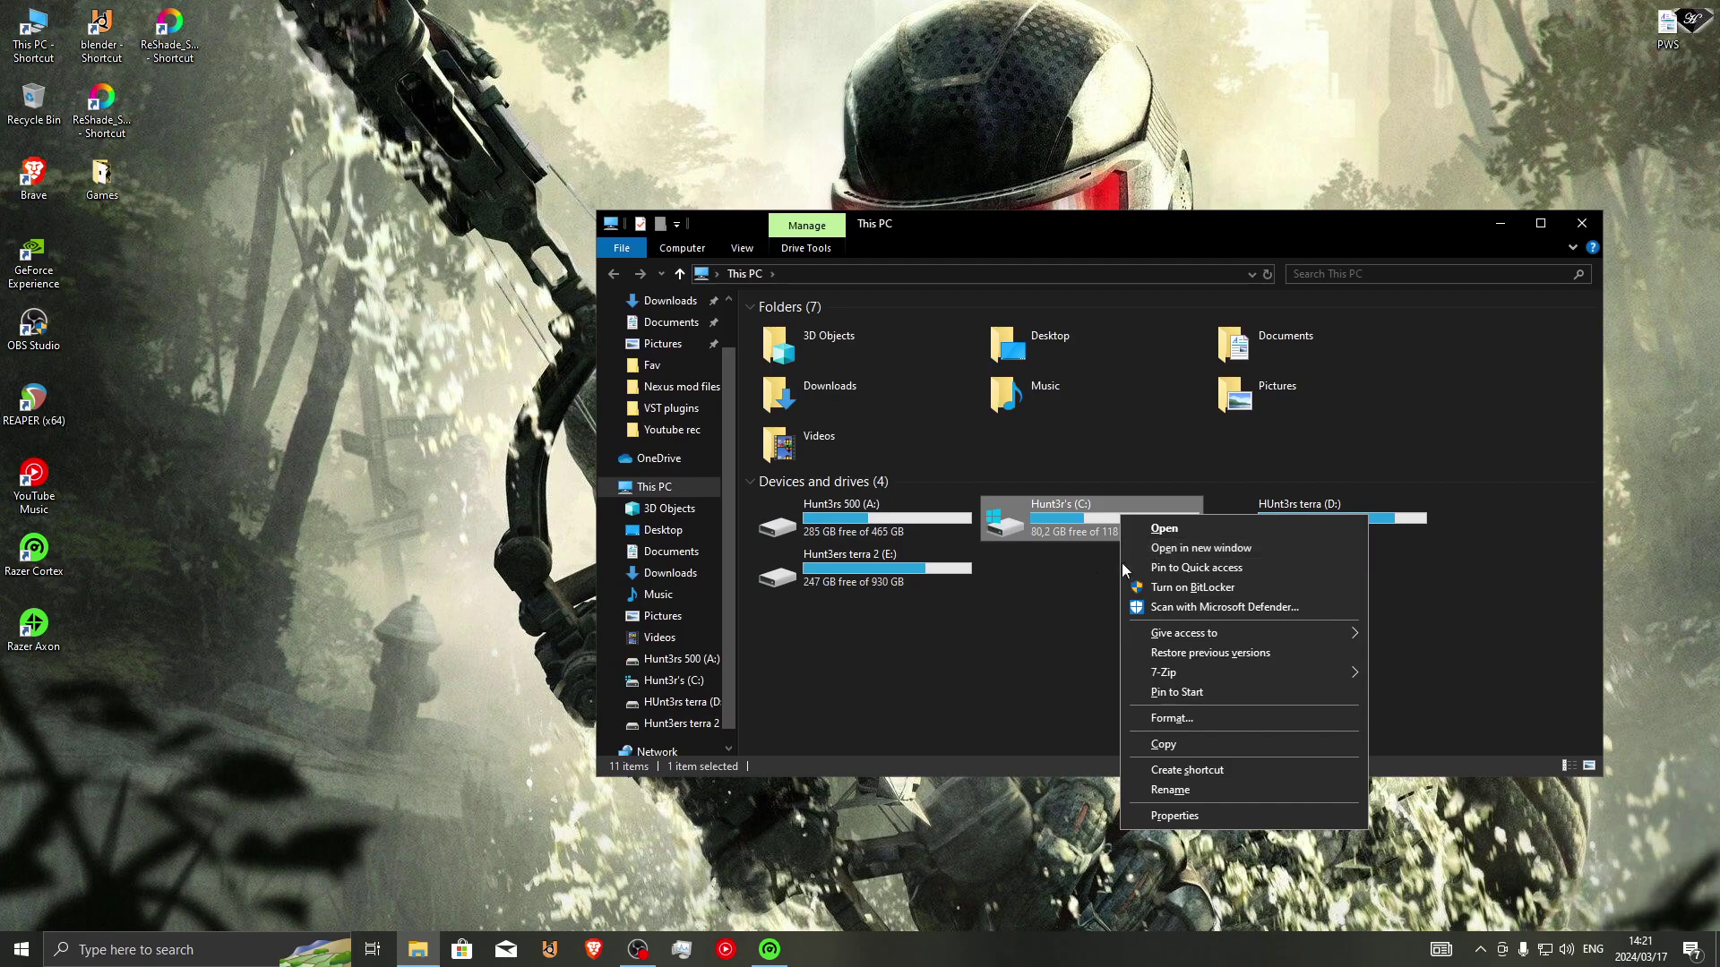
click(1028, 595)
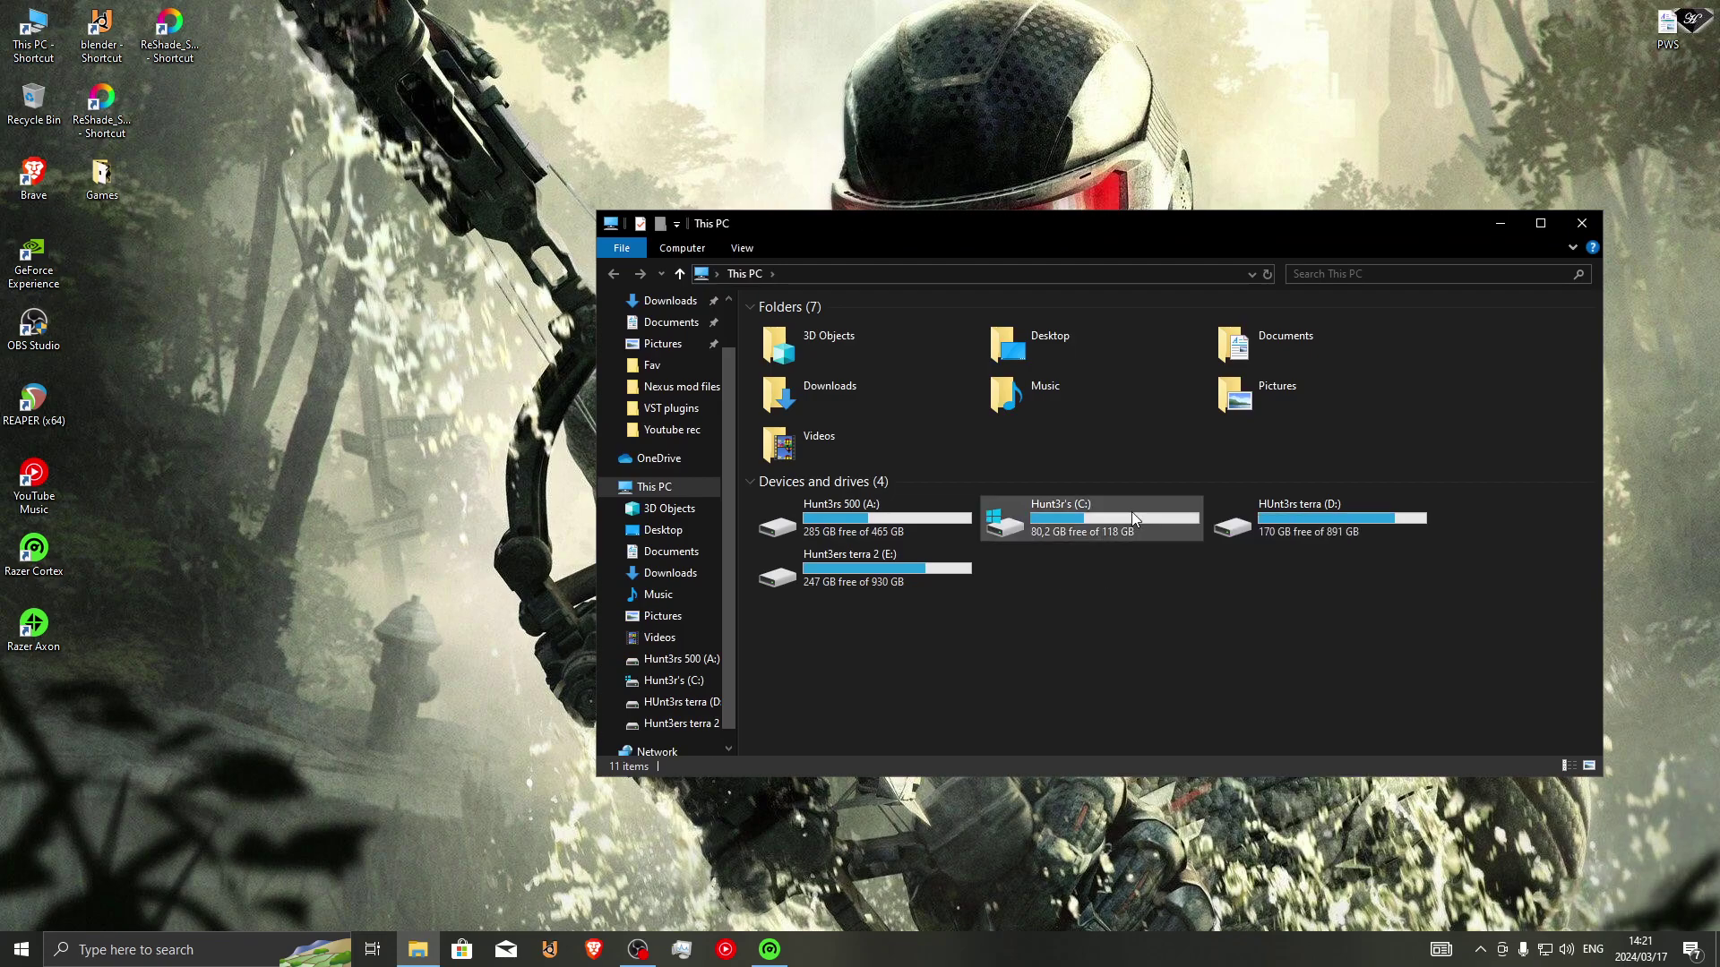
click(1502, 223)
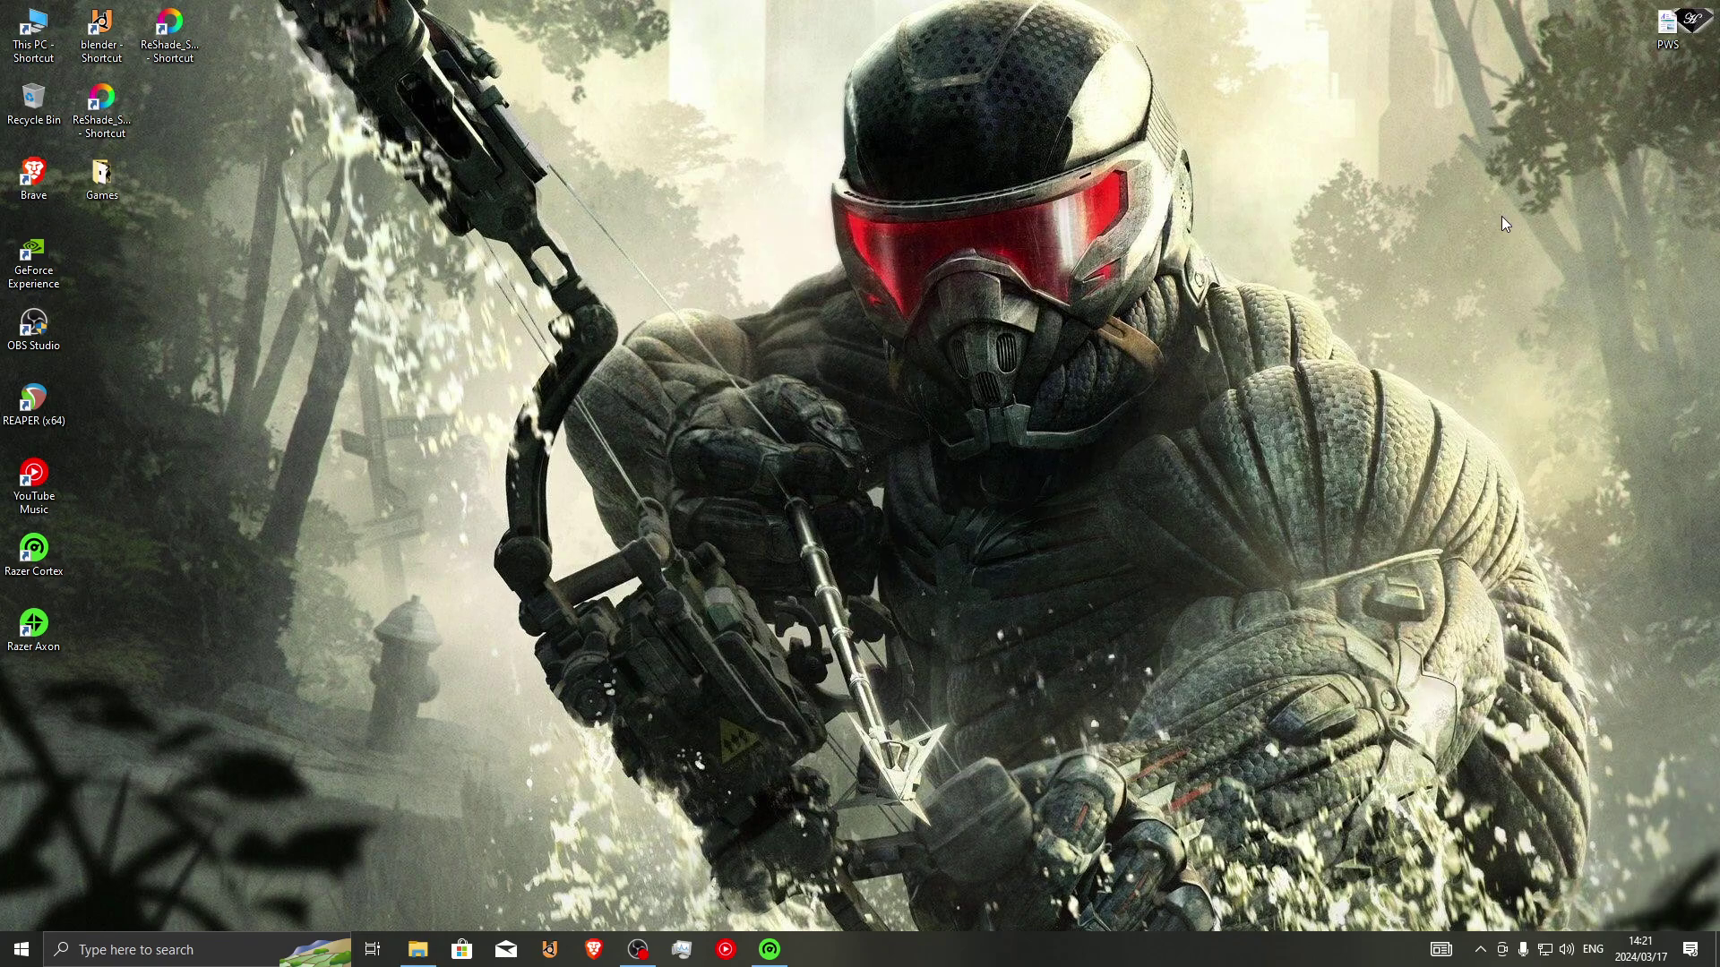
Step: Reopen Task Manager and move its window to the middle of the desktop
click(681, 950)
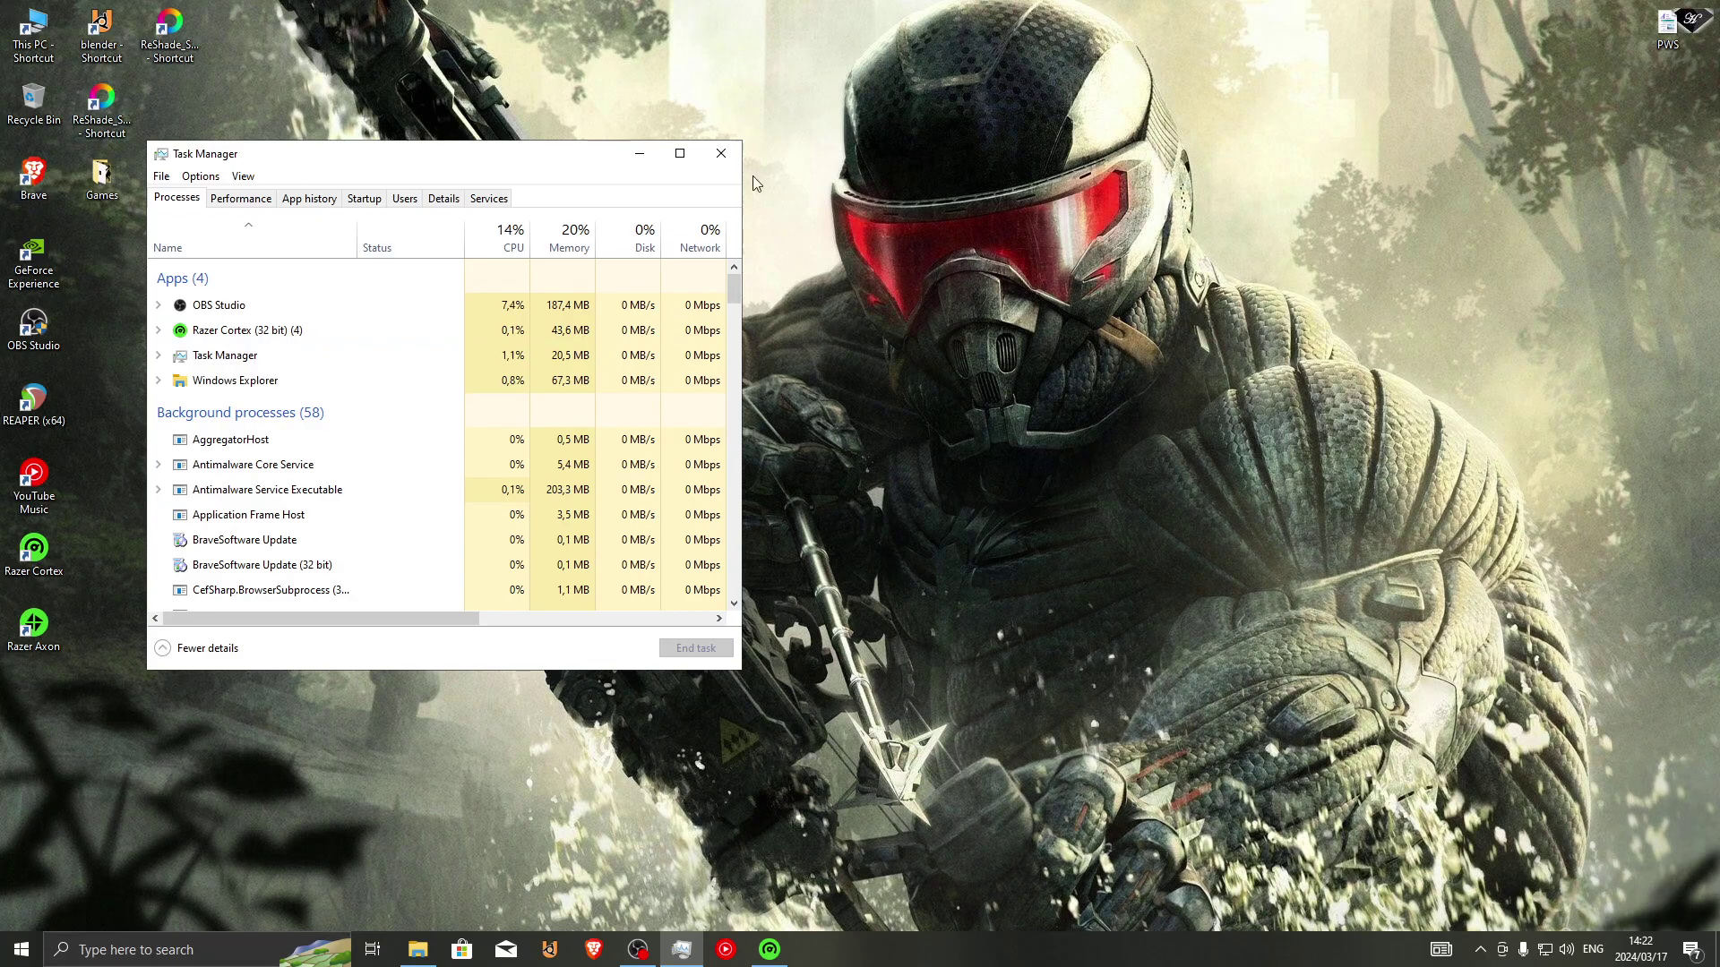
drag(507, 161, 957, 100)
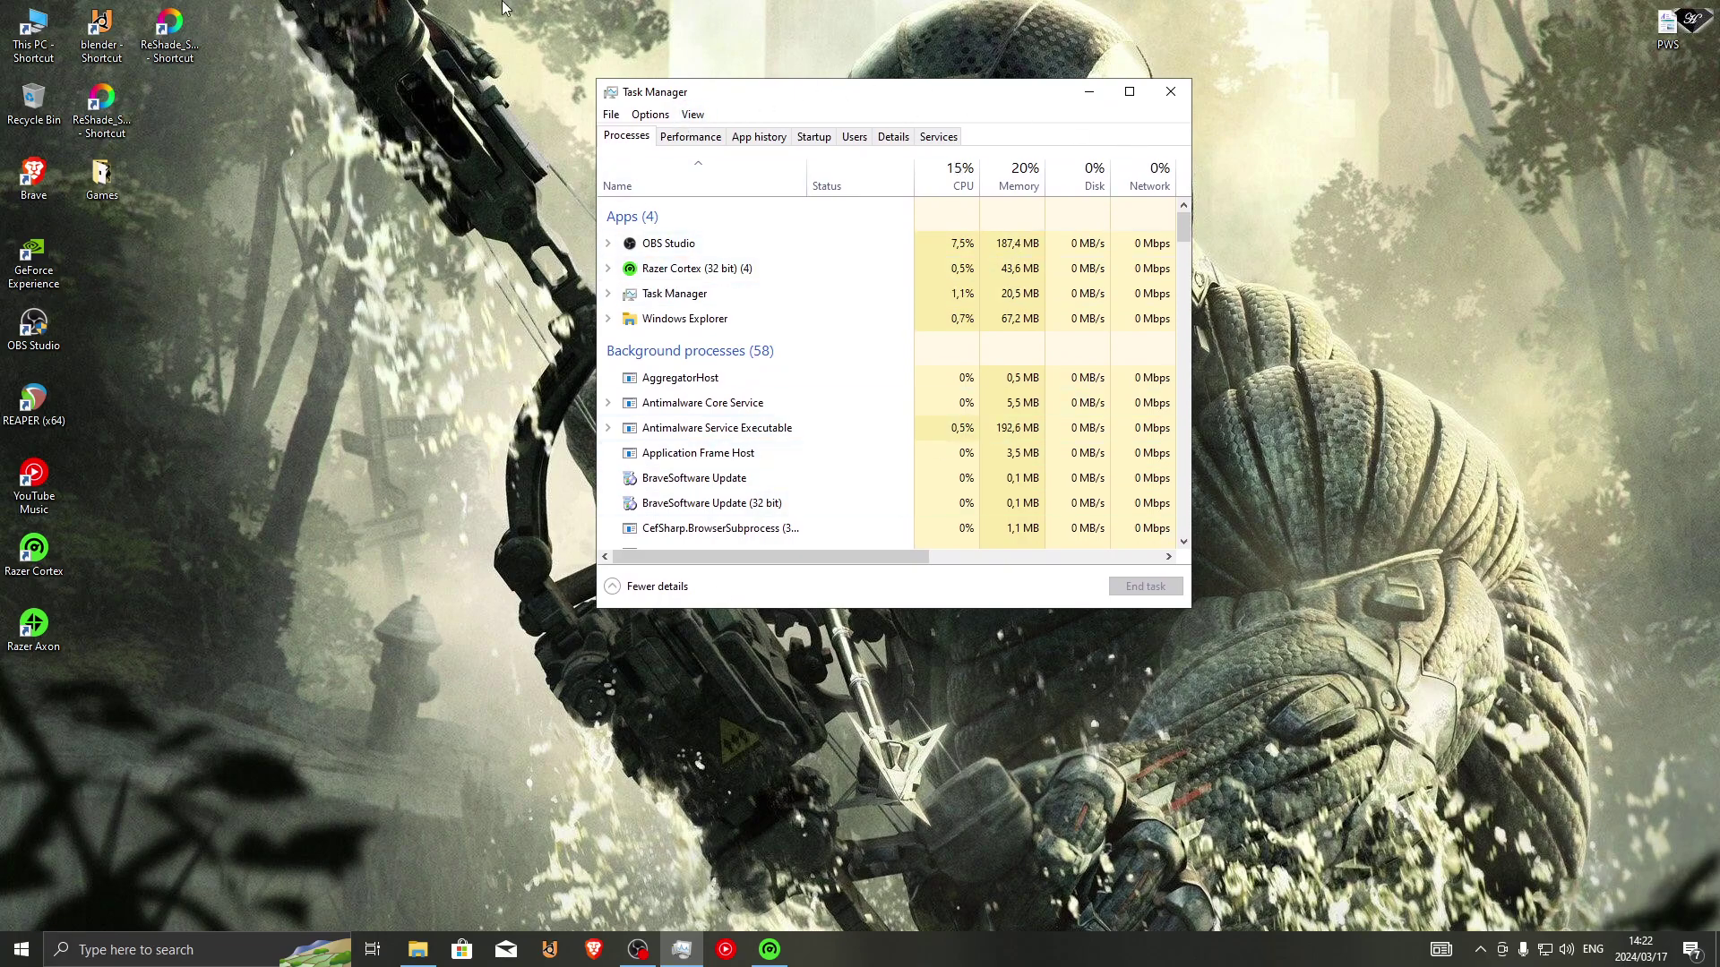
Step: Bring up This PC again to check the free space on the C: drive, then close it
click(44, 30)
double_click(44, 30)
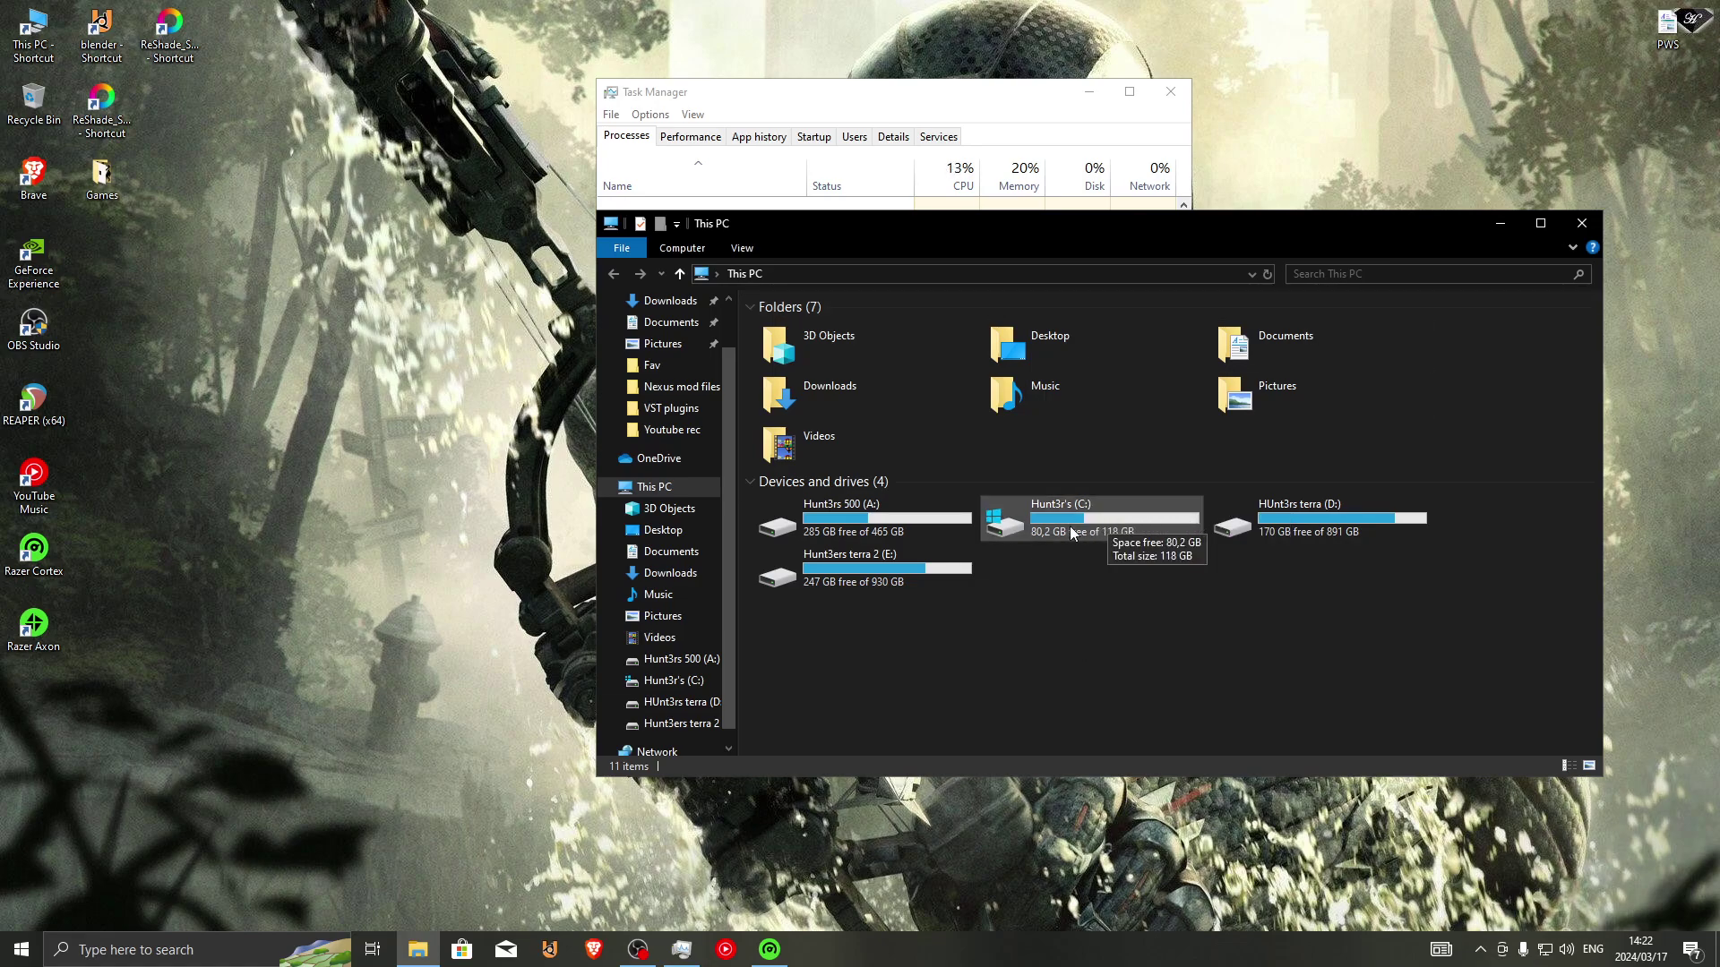
click(1582, 223)
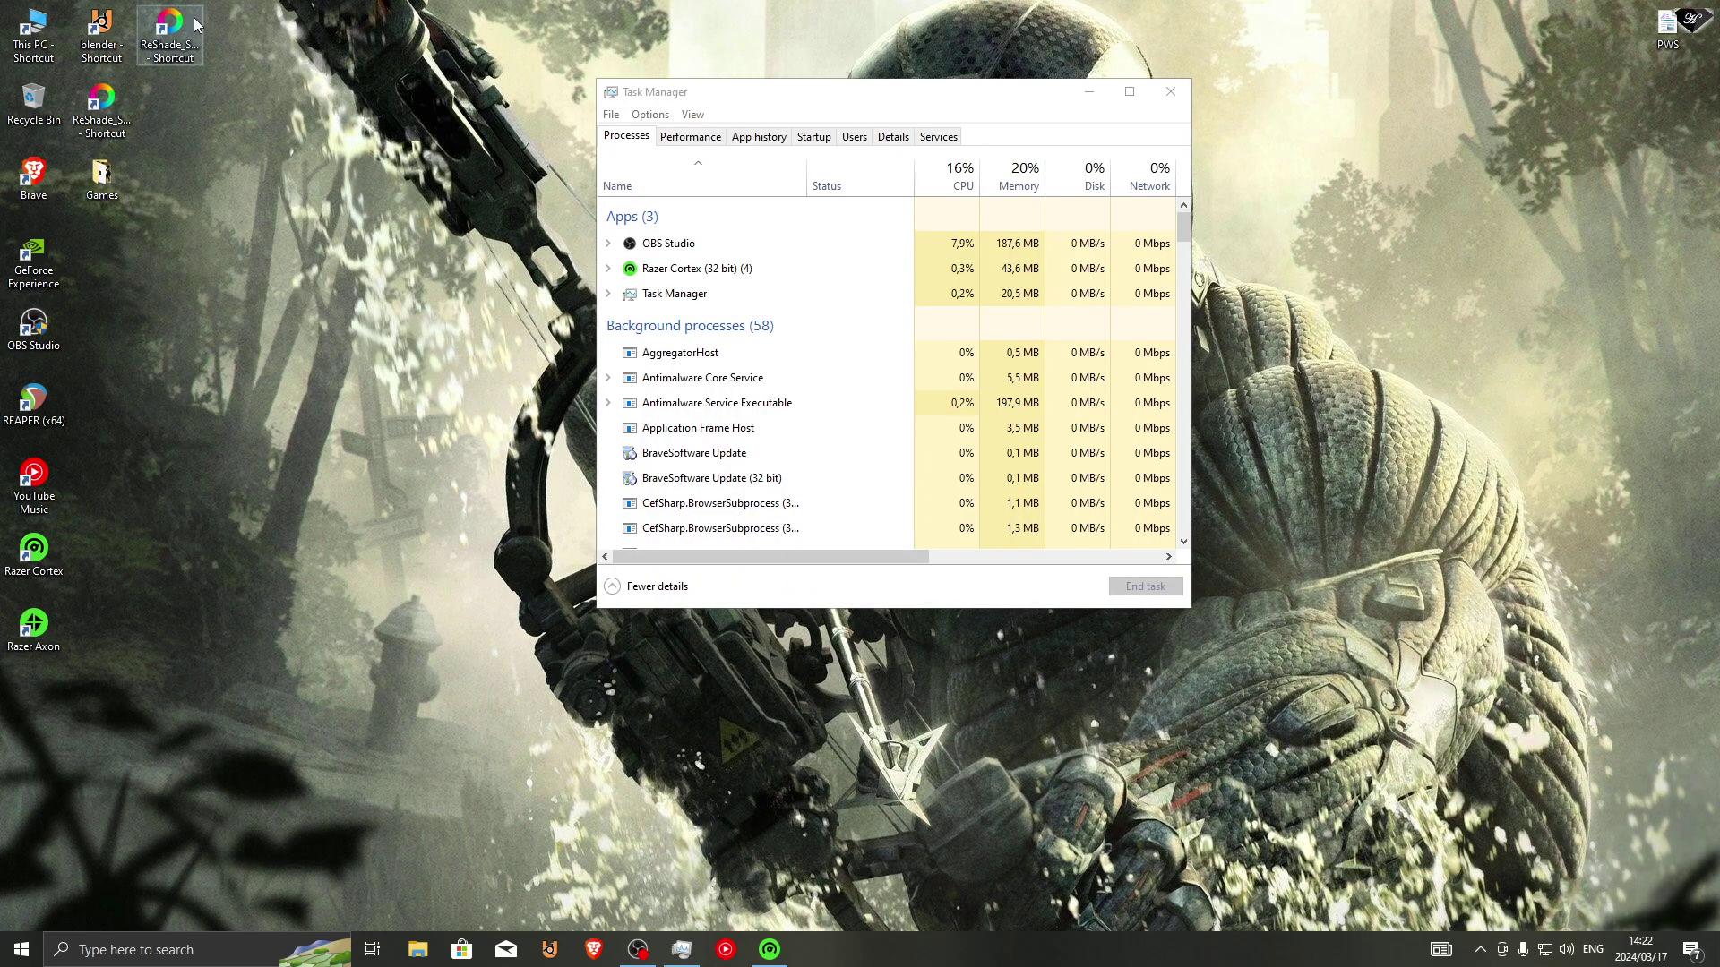
Step: Search Windows for "task" and open Task Scheduler
click(22, 949)
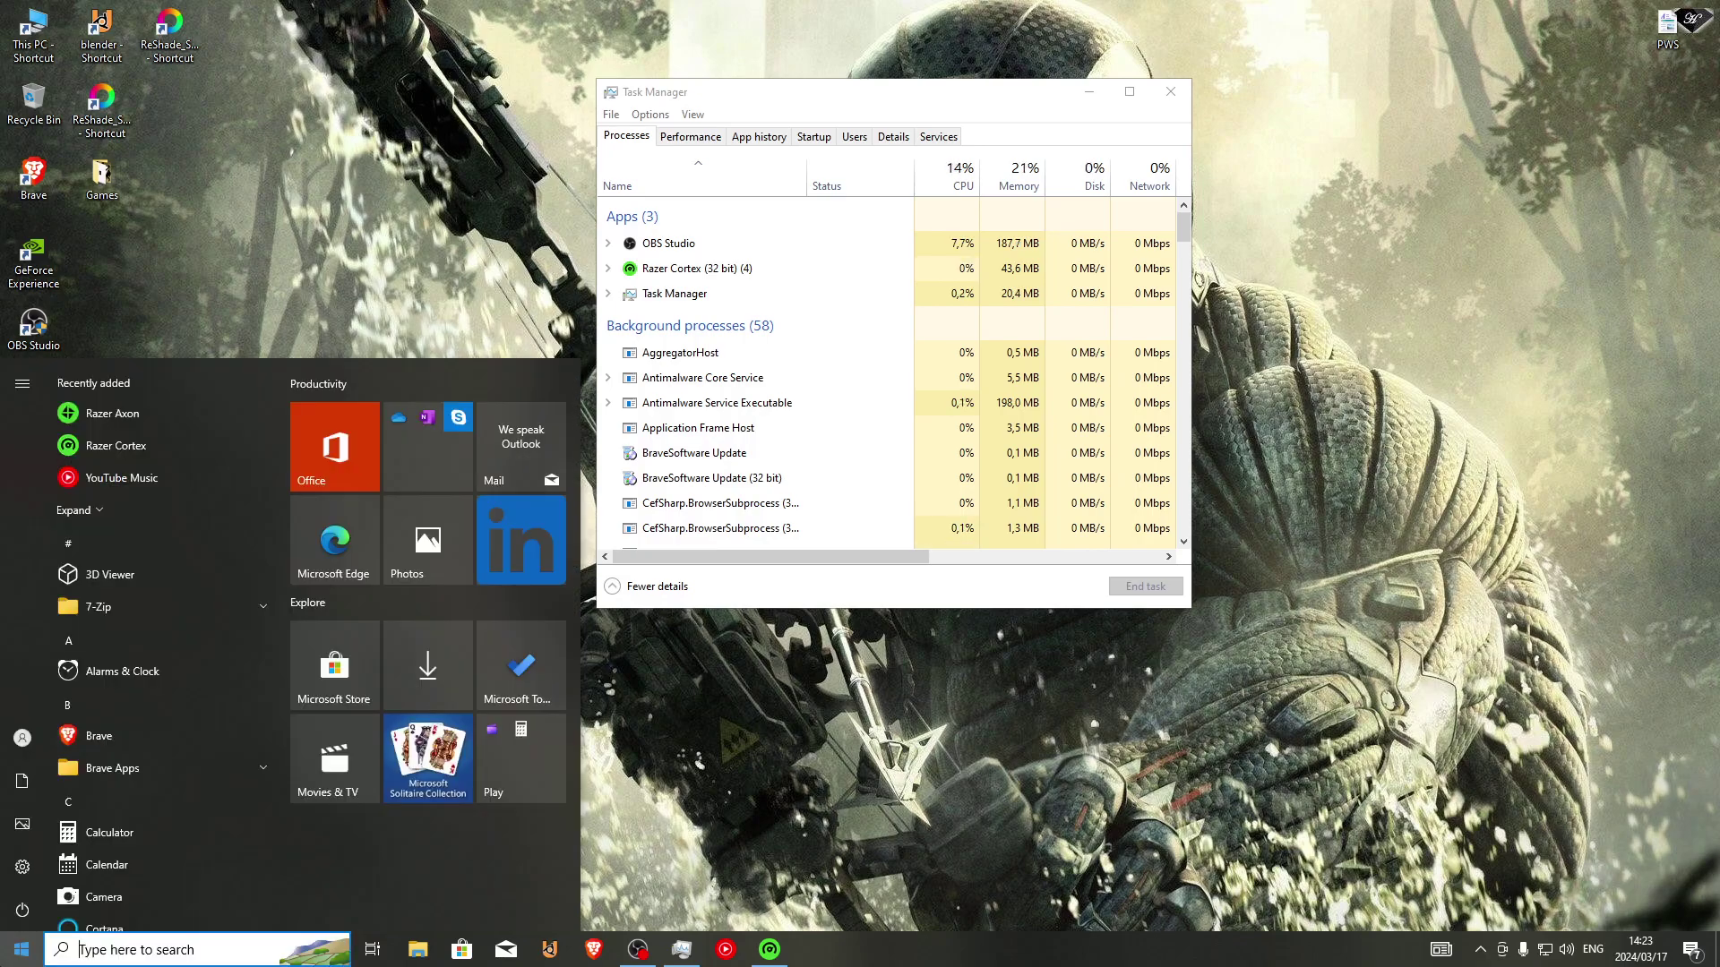
text(task)
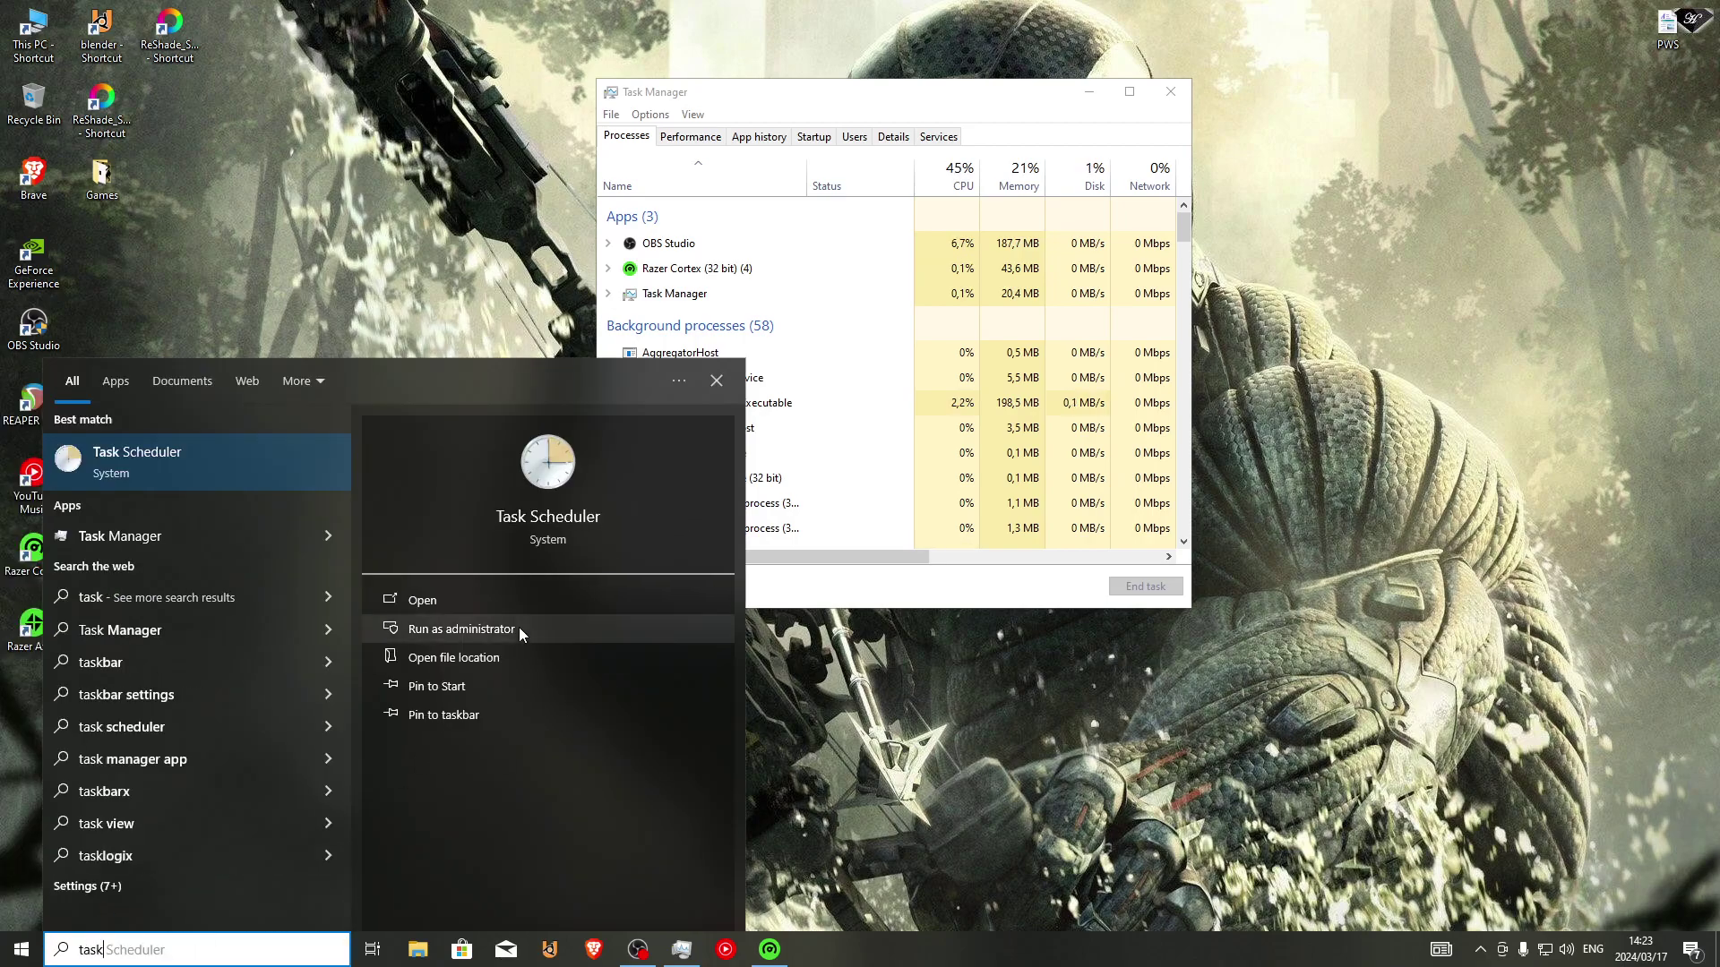
click(399, 608)
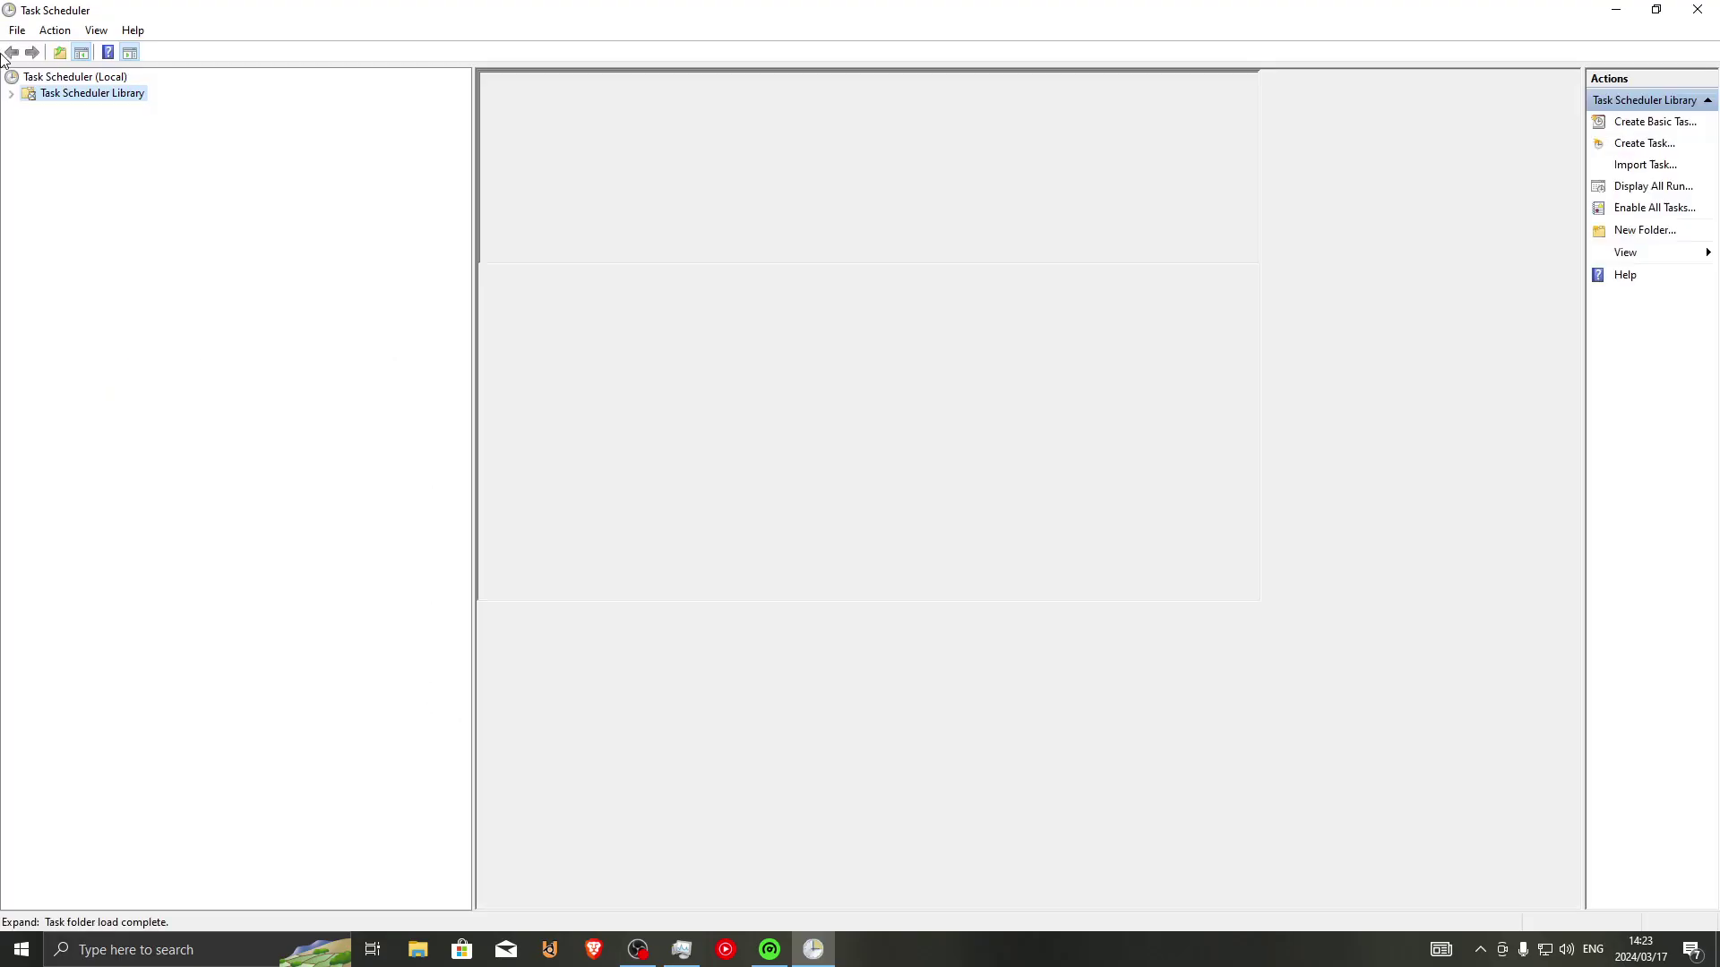
Step: Expand the Task Scheduler Library to Microsoft > Windows and show the tasks of the Application Experience folder
click(10, 95)
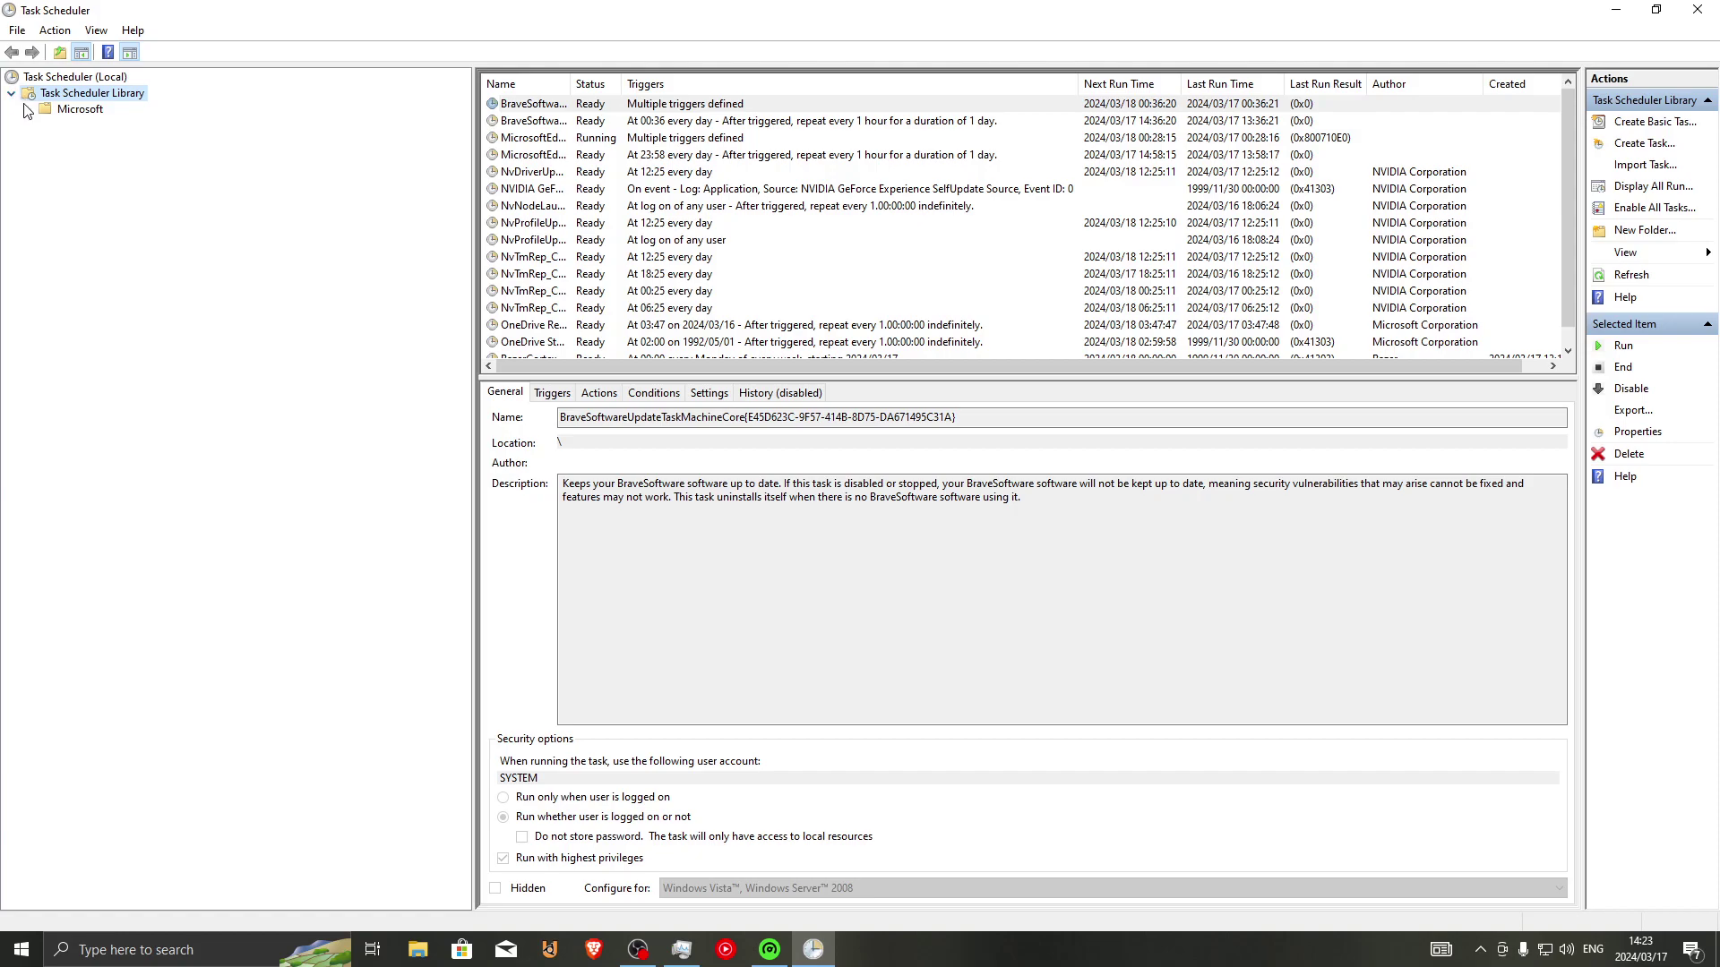
click(28, 109)
click(45, 143)
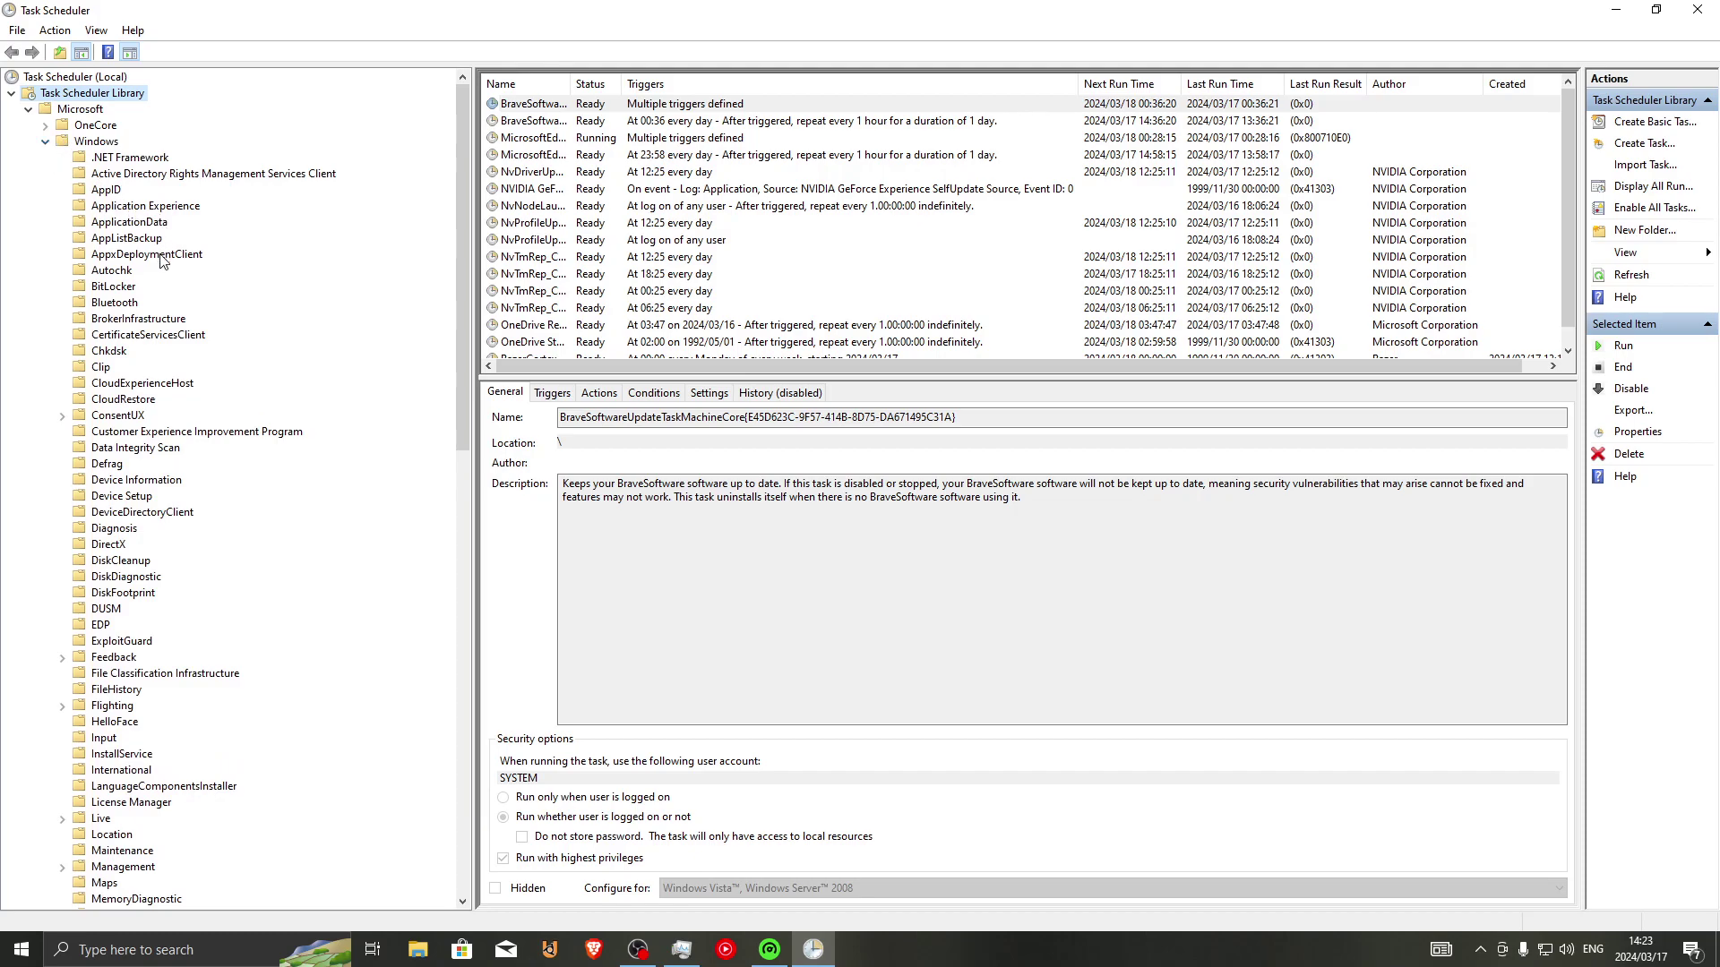
click(147, 207)
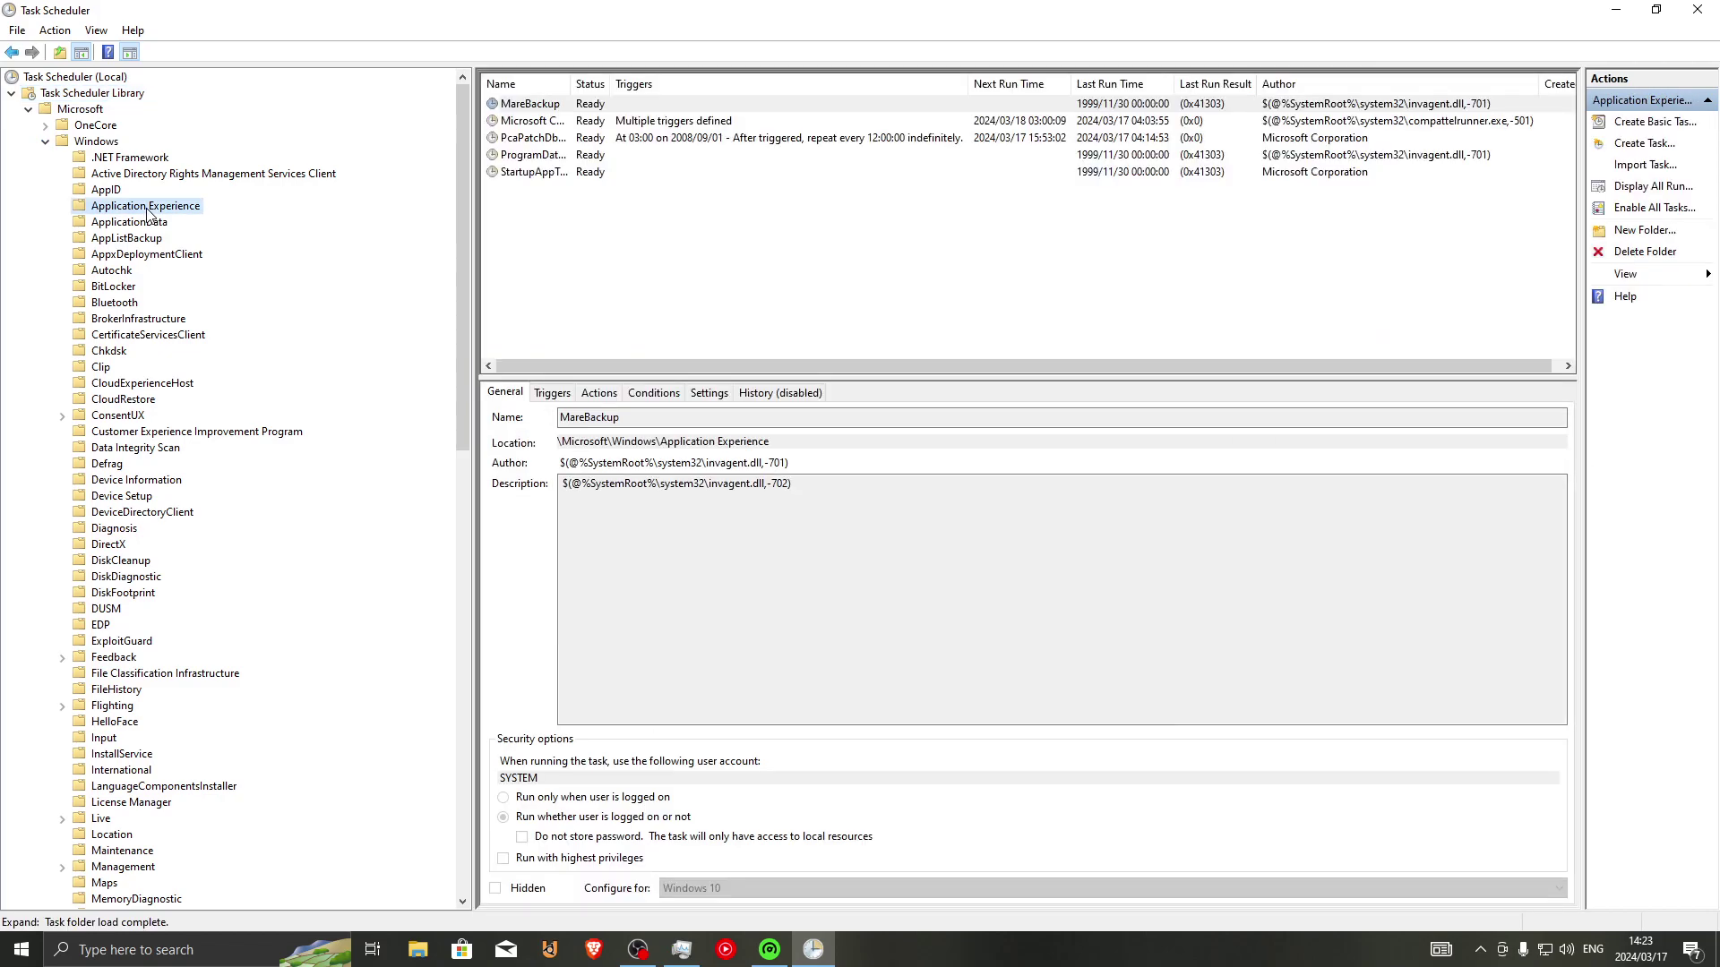
Step: Sort the Application Experience tasks by name in descending order and select StartupAppTask
click(537, 213)
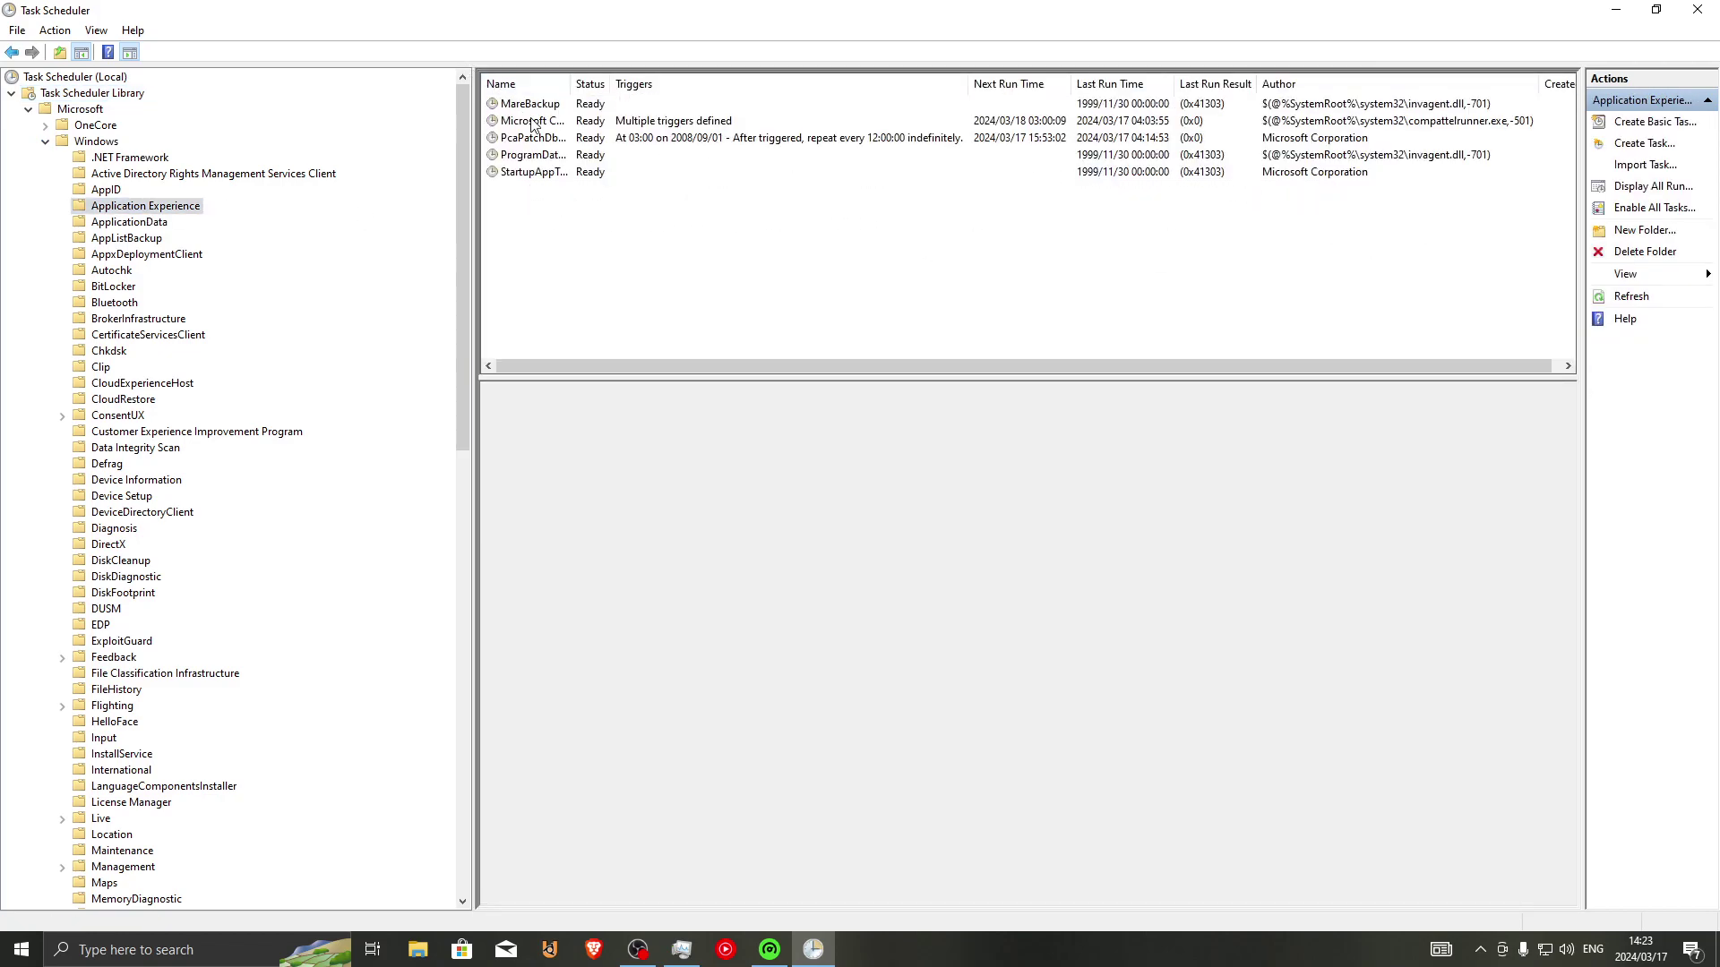
click(532, 83)
click(556, 106)
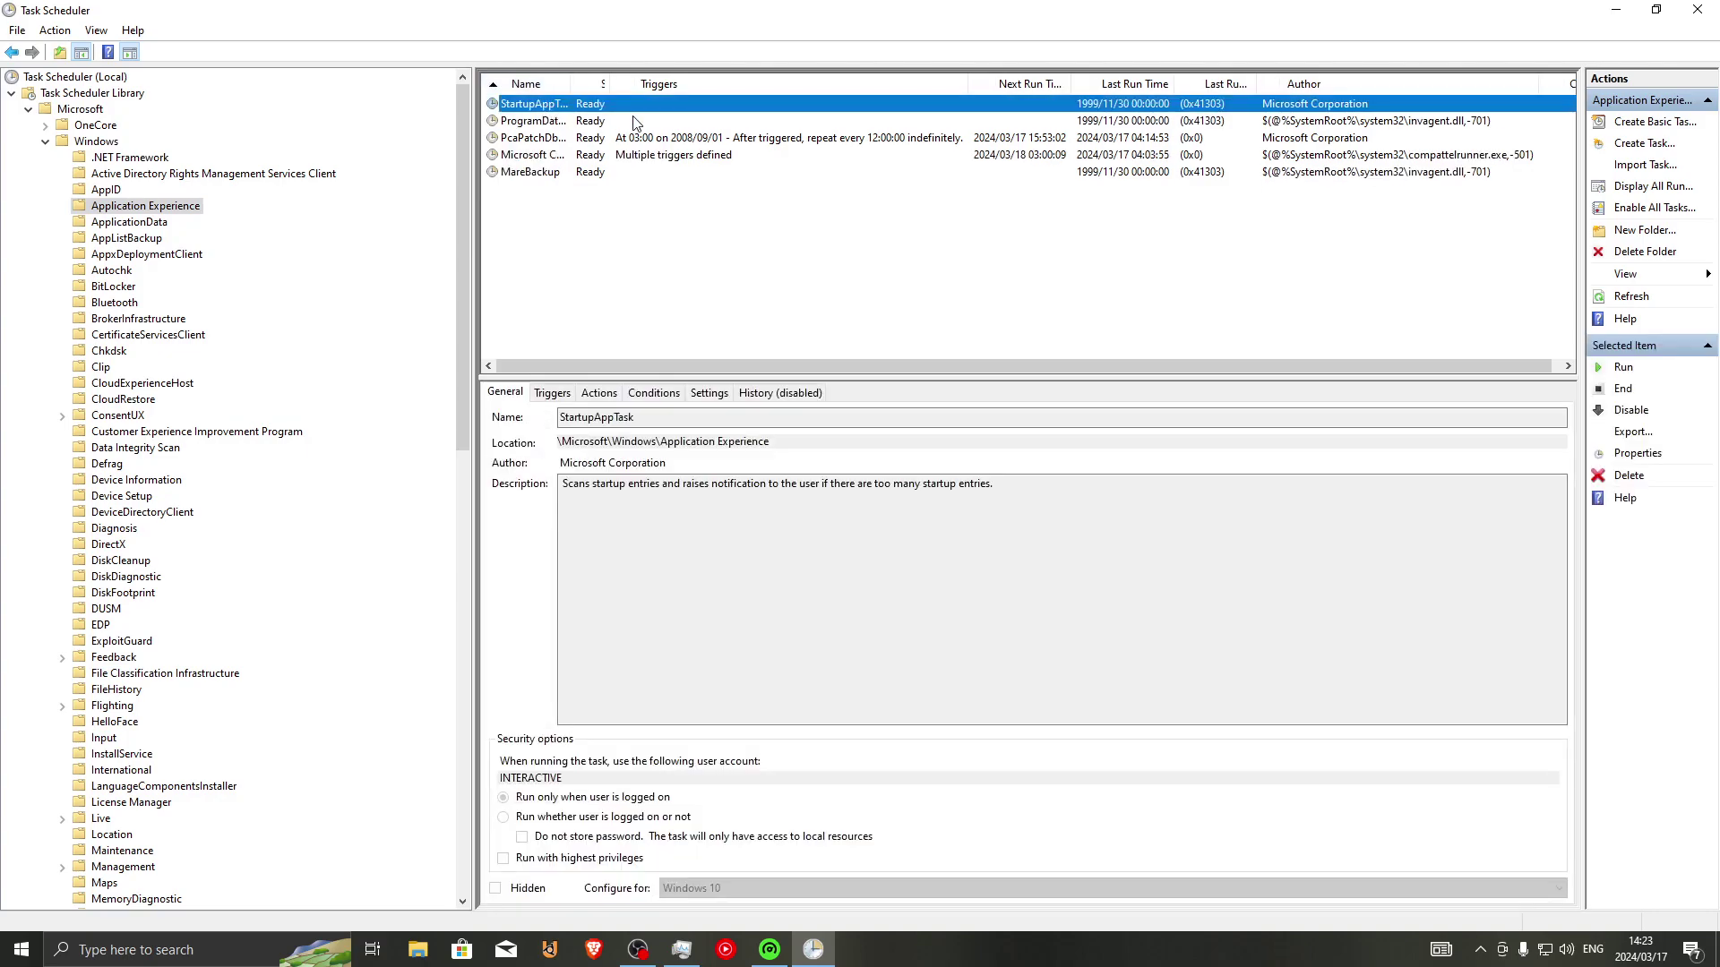
Step: Examine the general details, triggers and actions in StartupAppTask's properties, then close them without changes
right_click(584, 100)
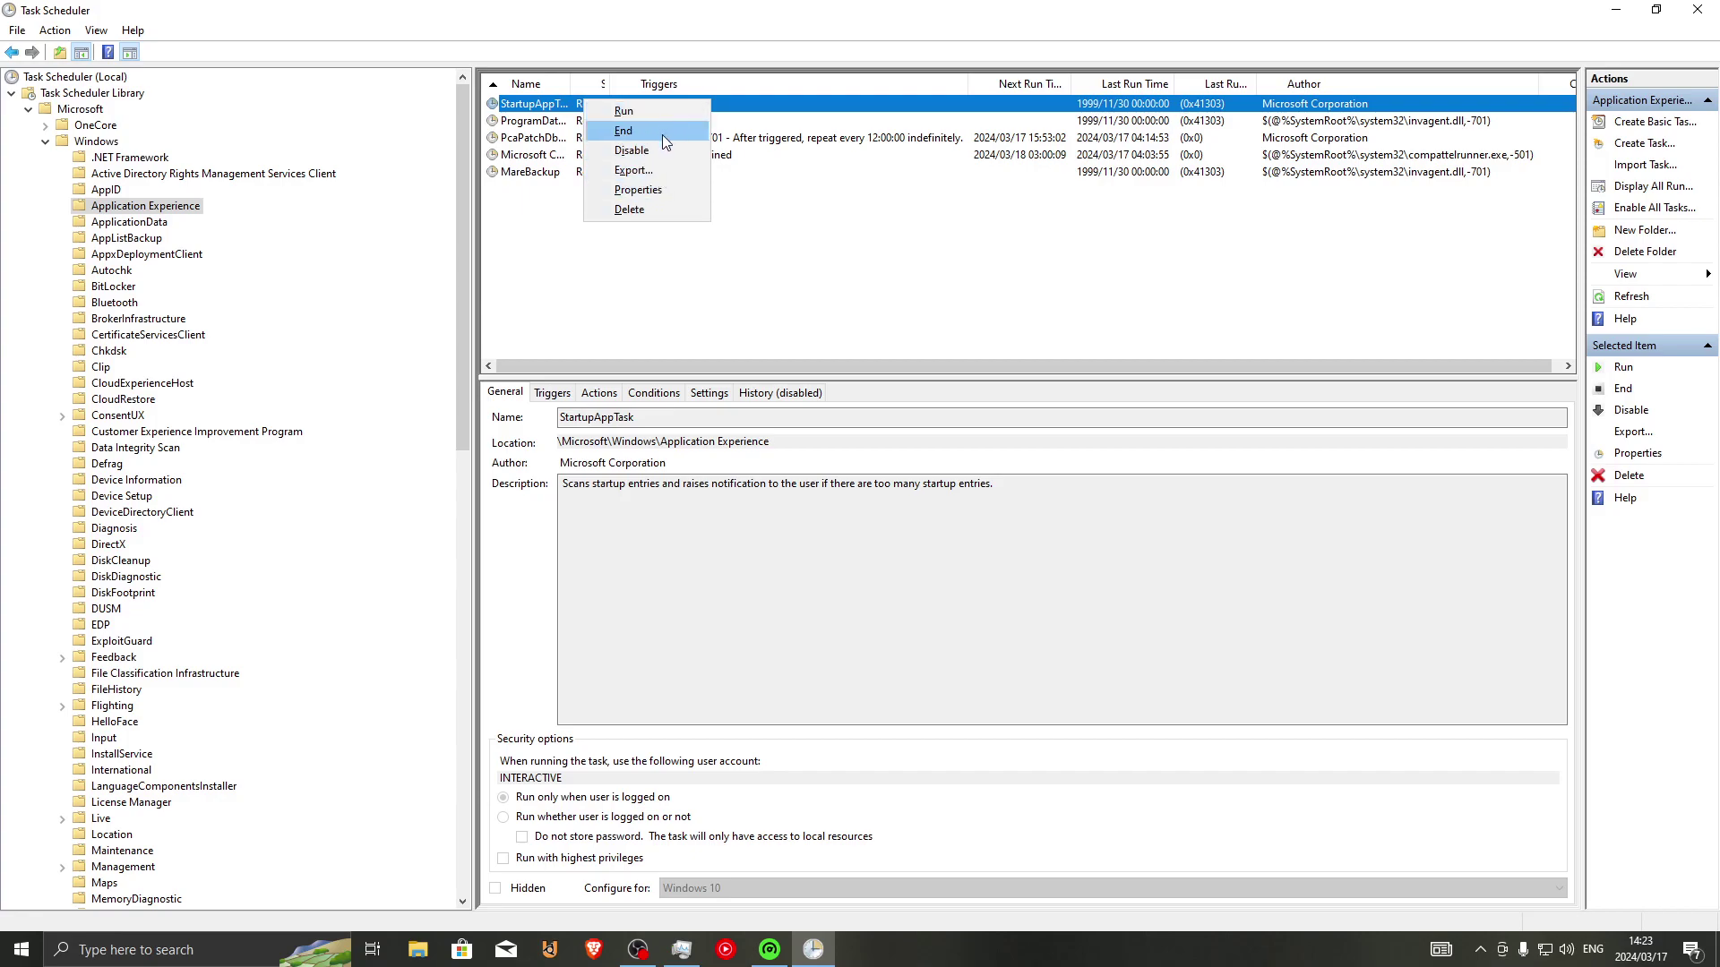
click(531, 106)
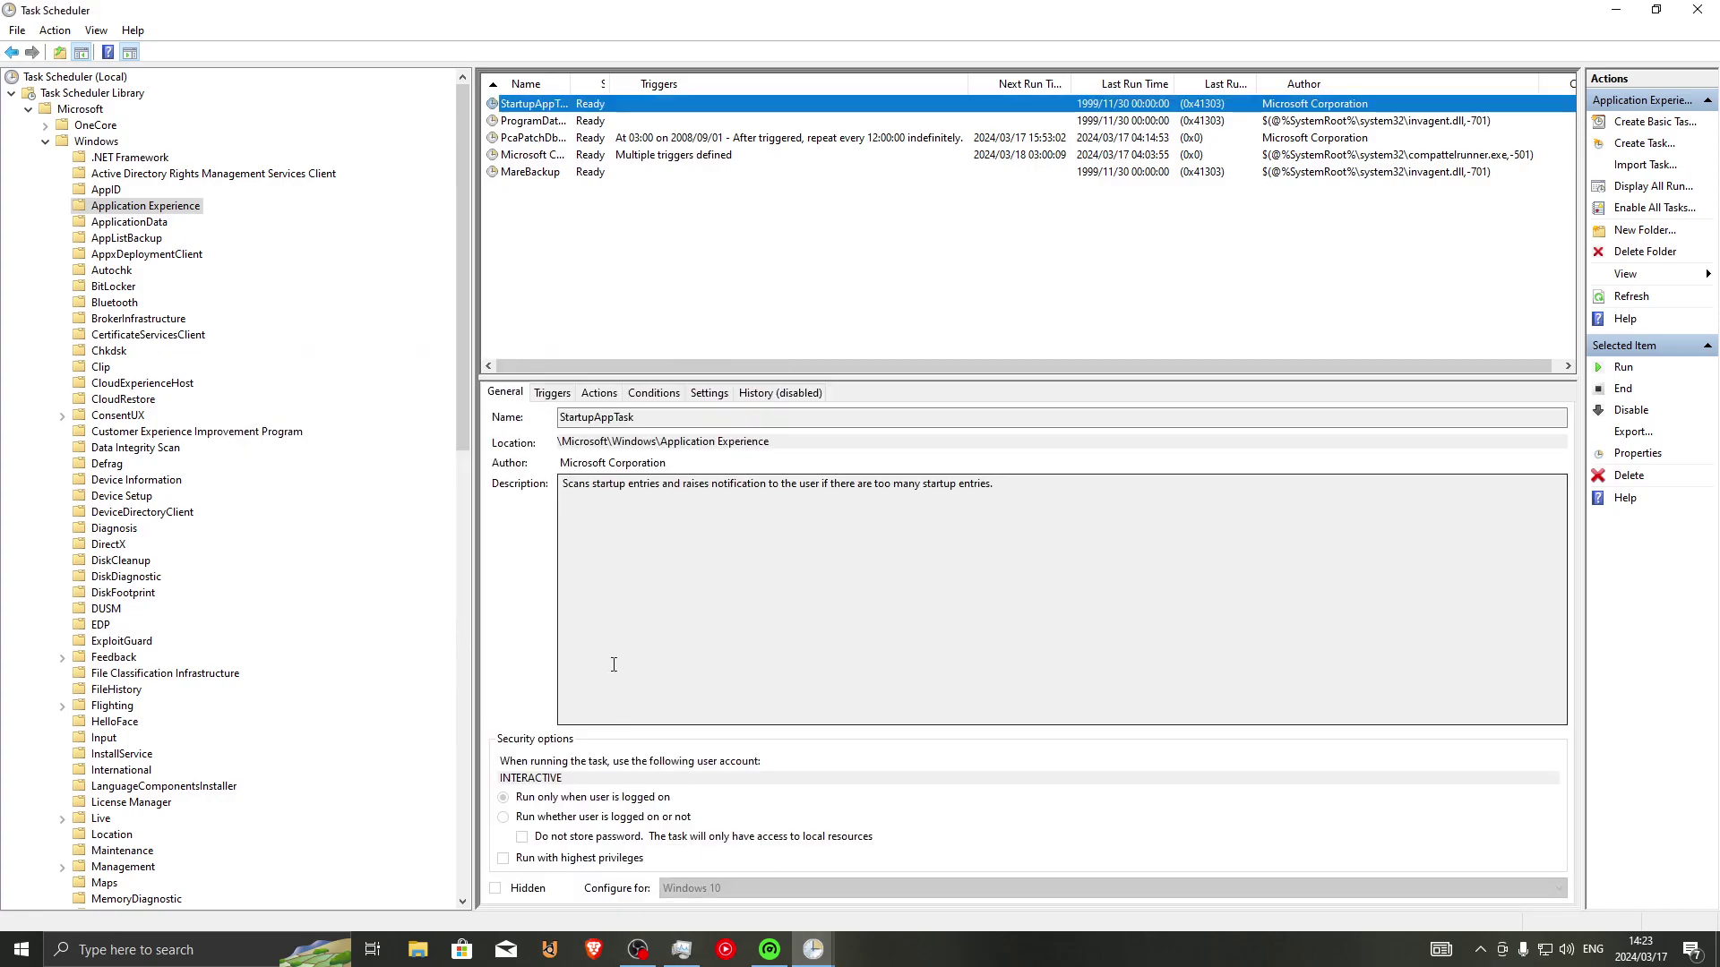
click(820, 949)
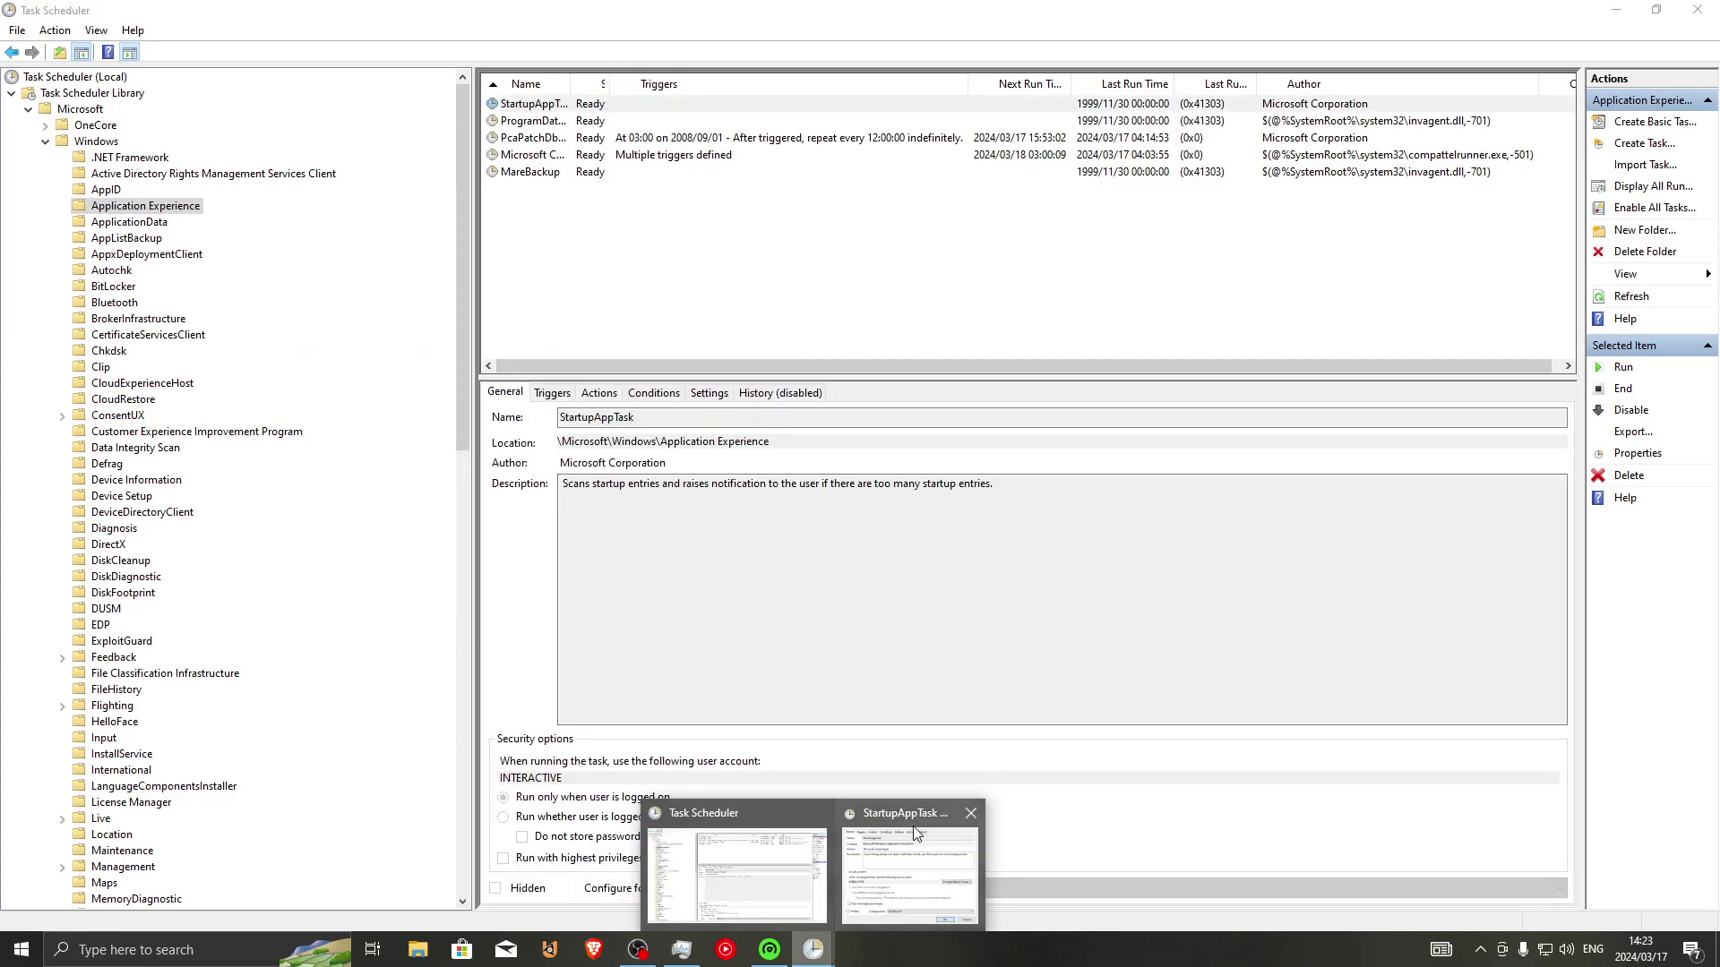
click(910, 873)
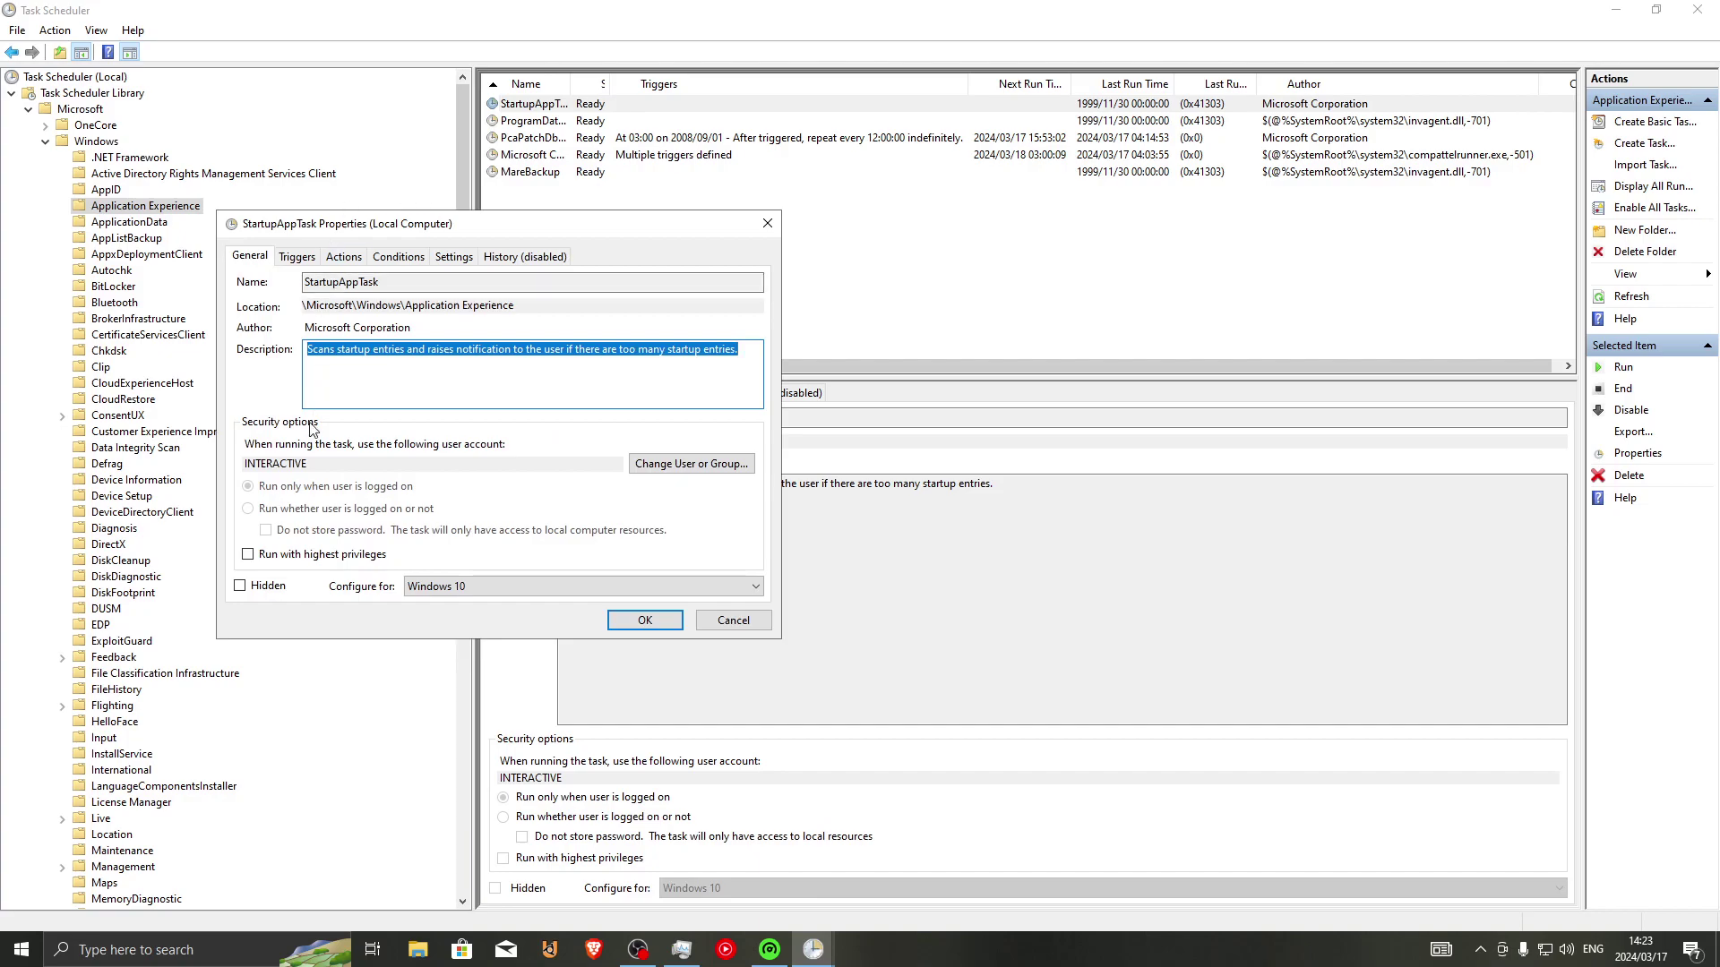
click(309, 258)
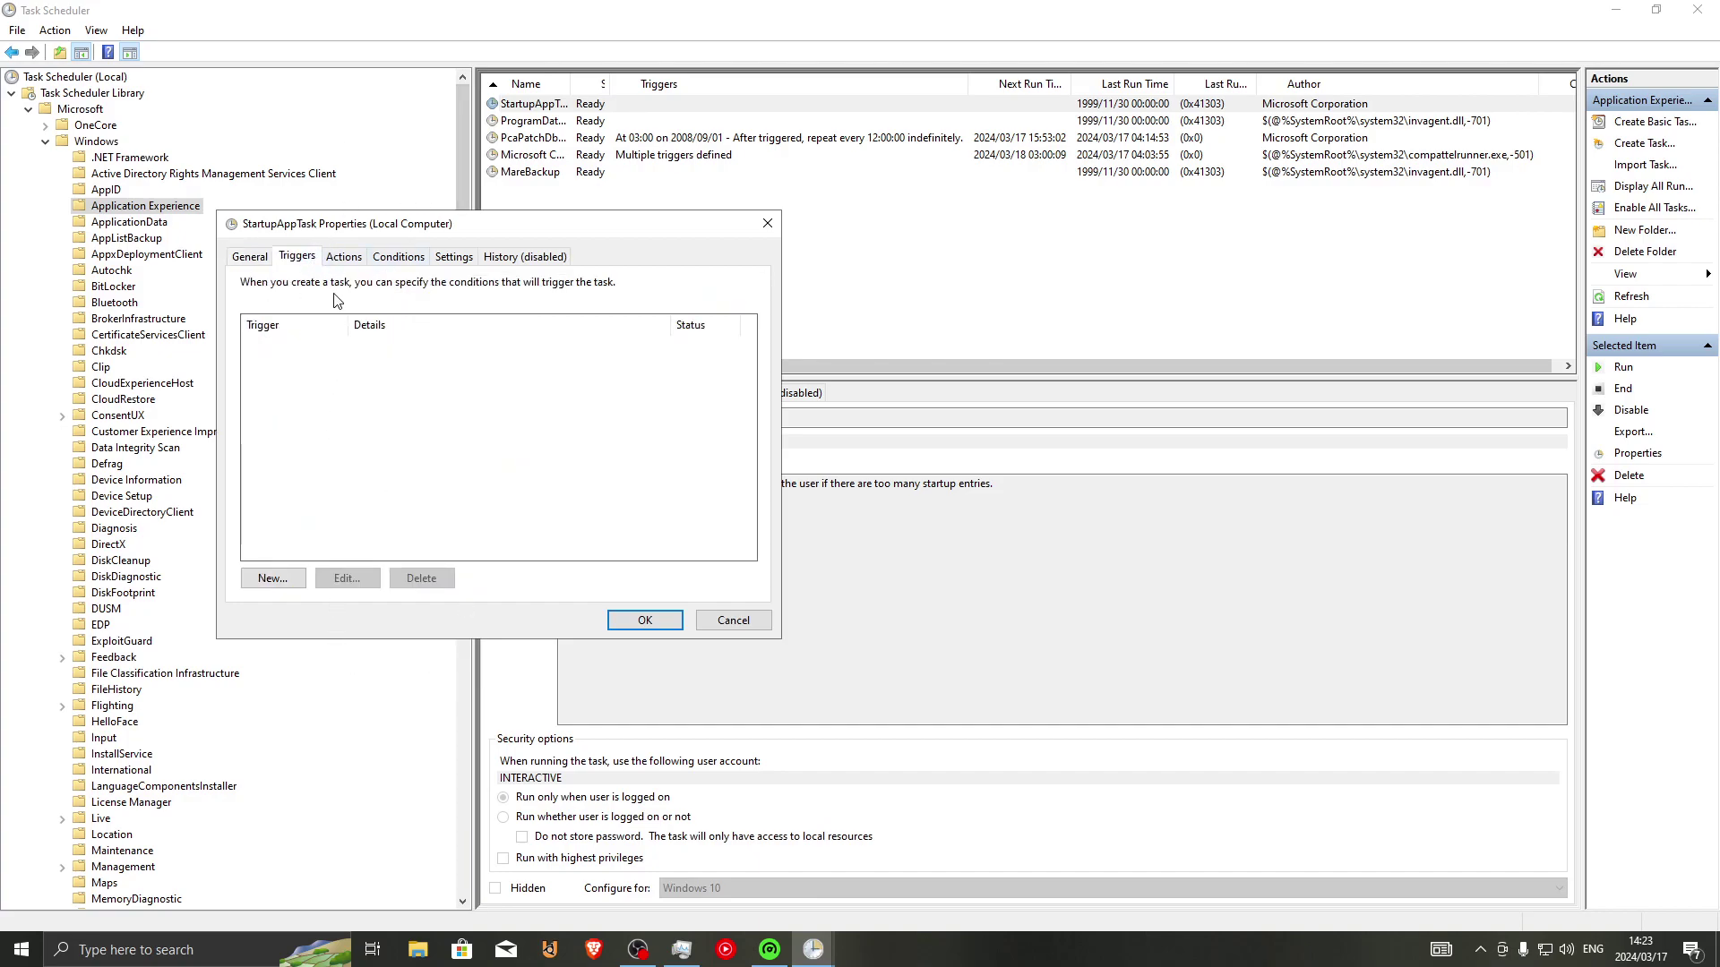
click(355, 258)
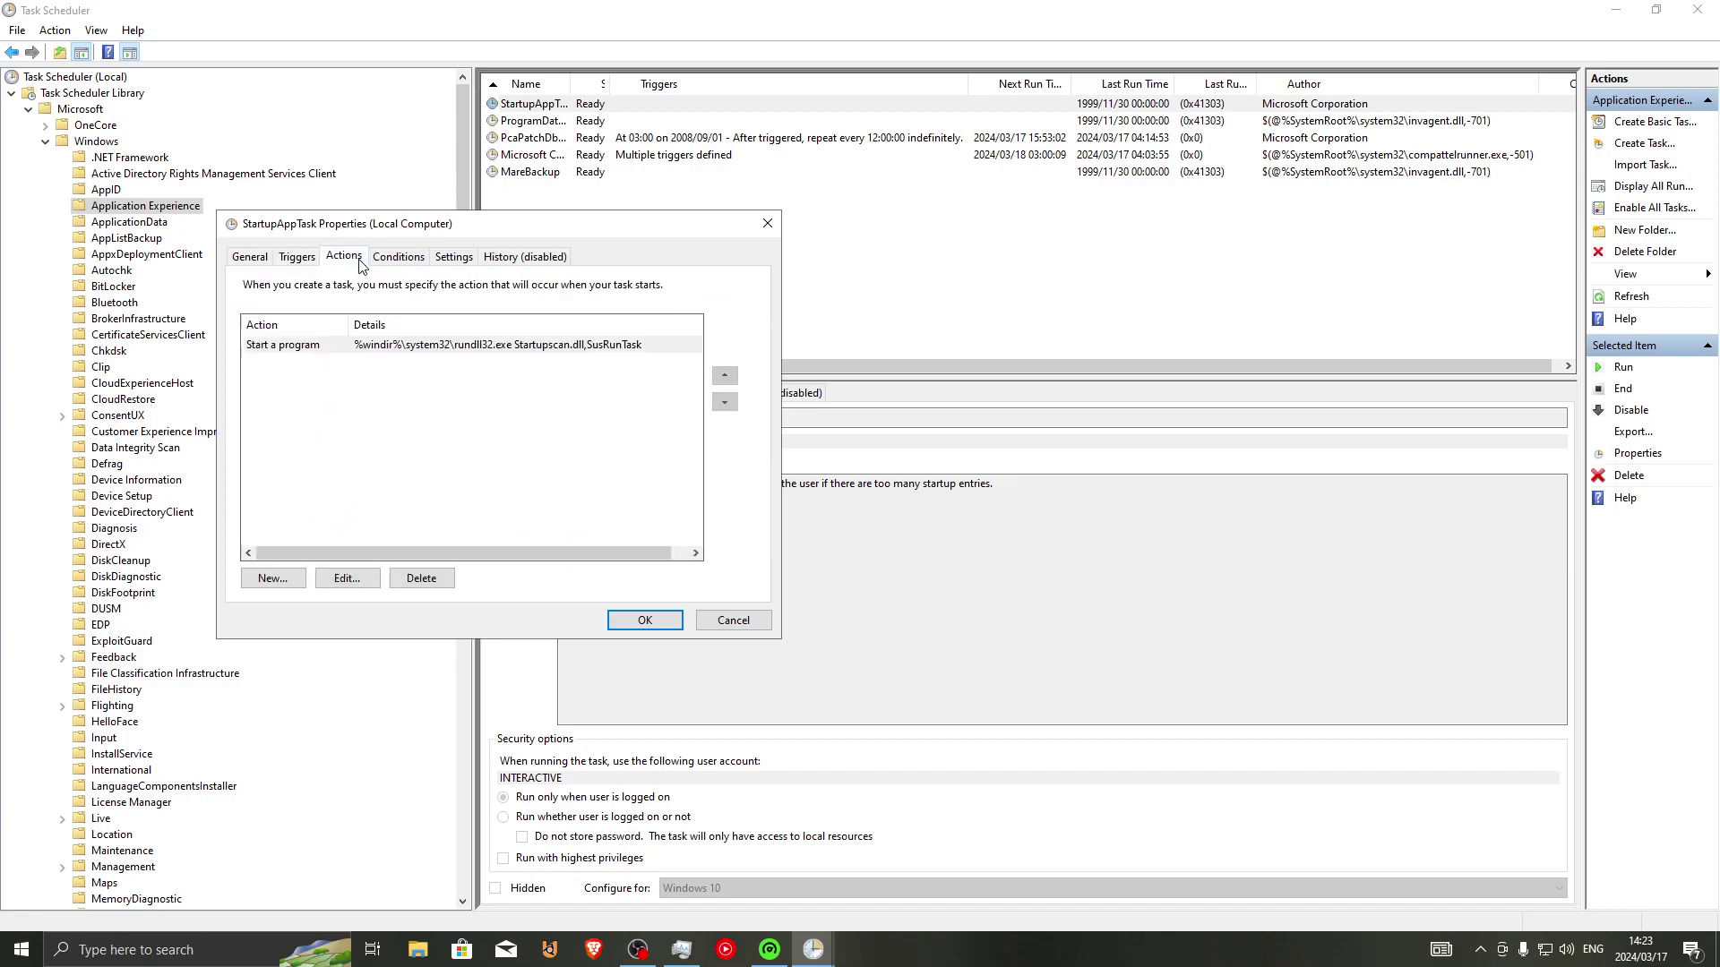
click(257, 260)
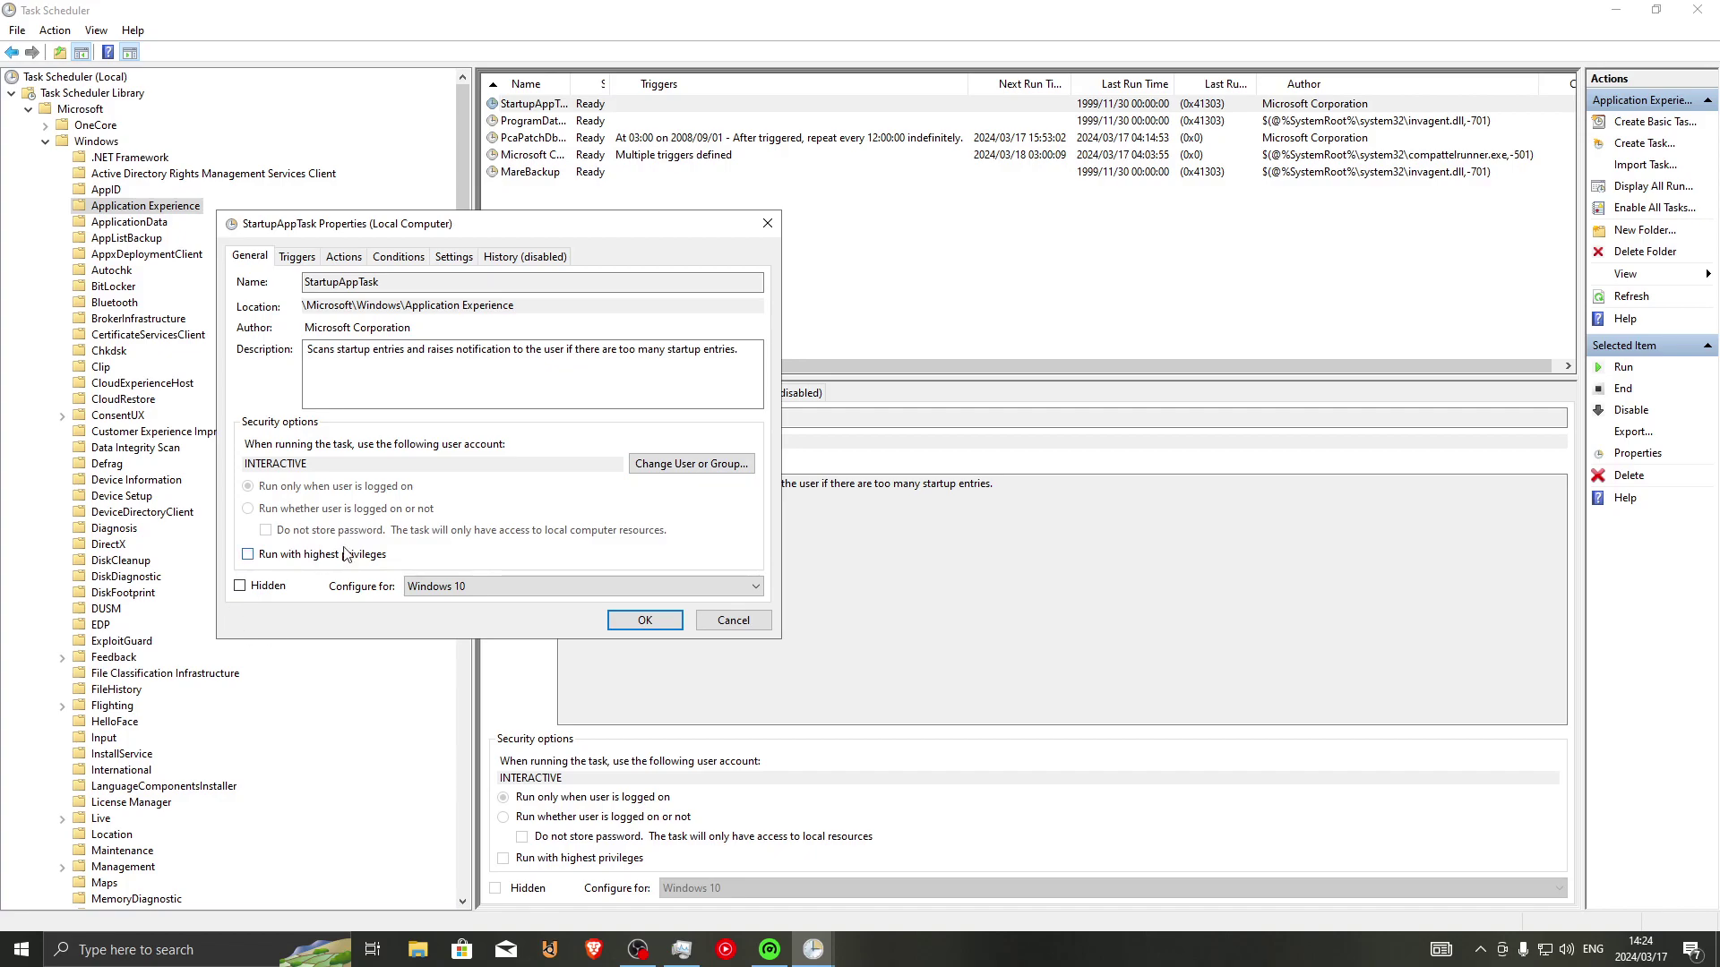
click(767, 222)
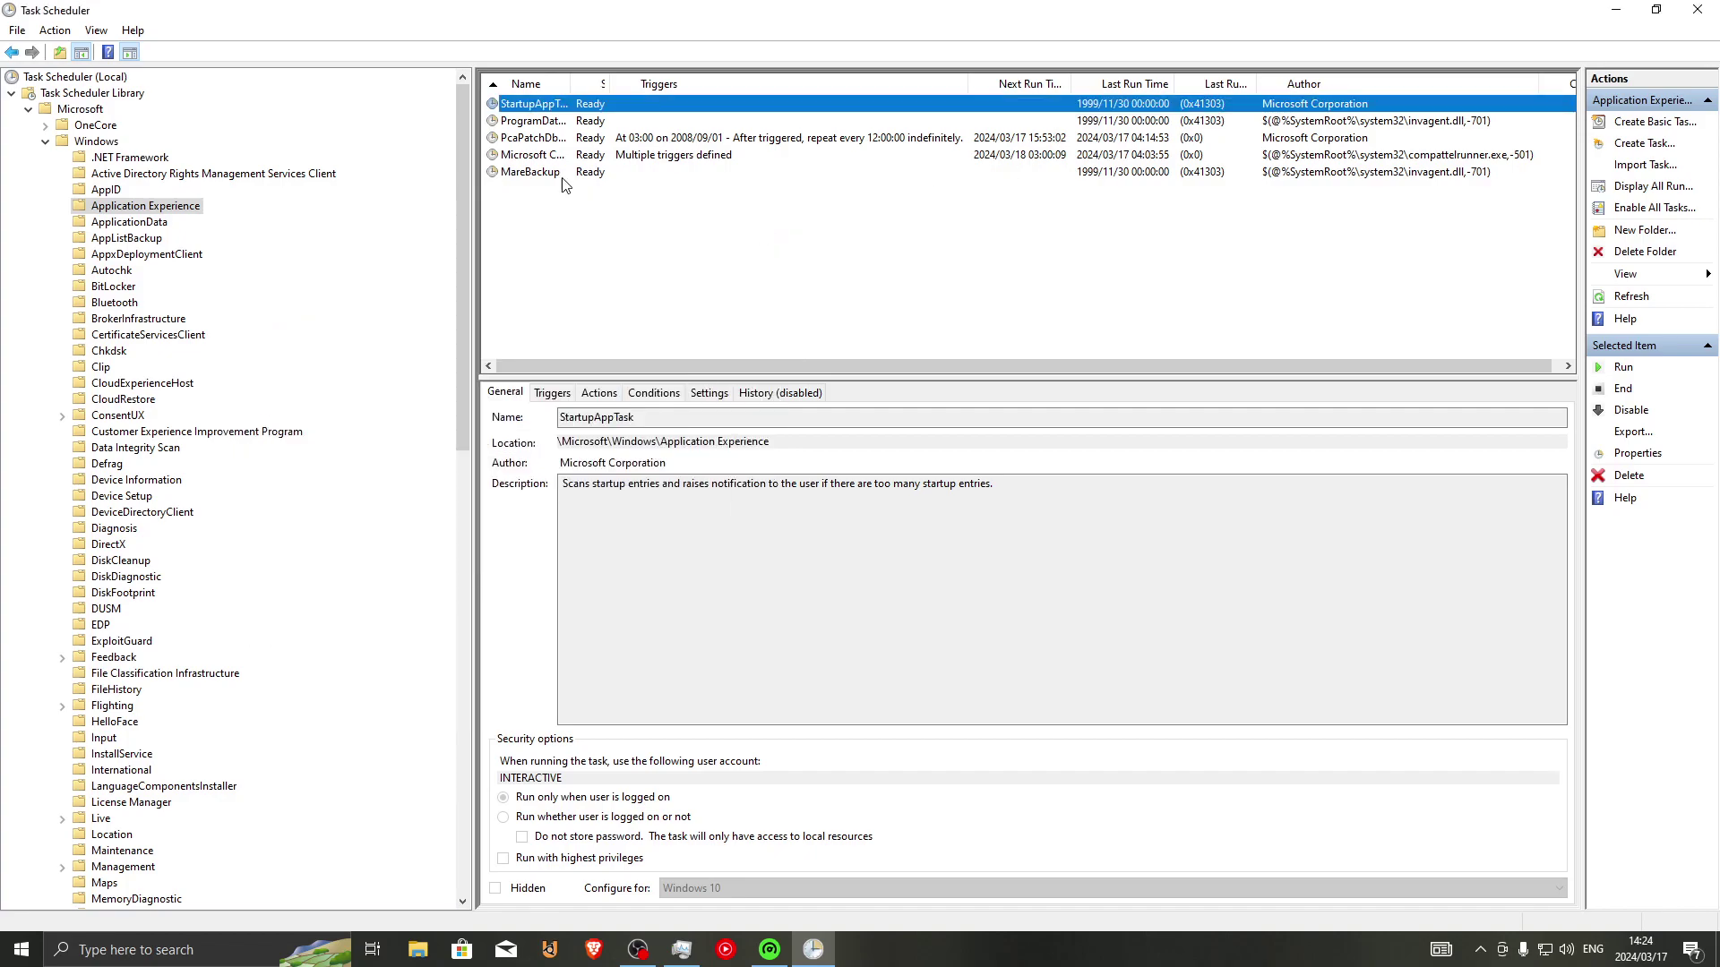
Step: Check the properties of the MareBackup task and close them
click(537, 157)
click(536, 176)
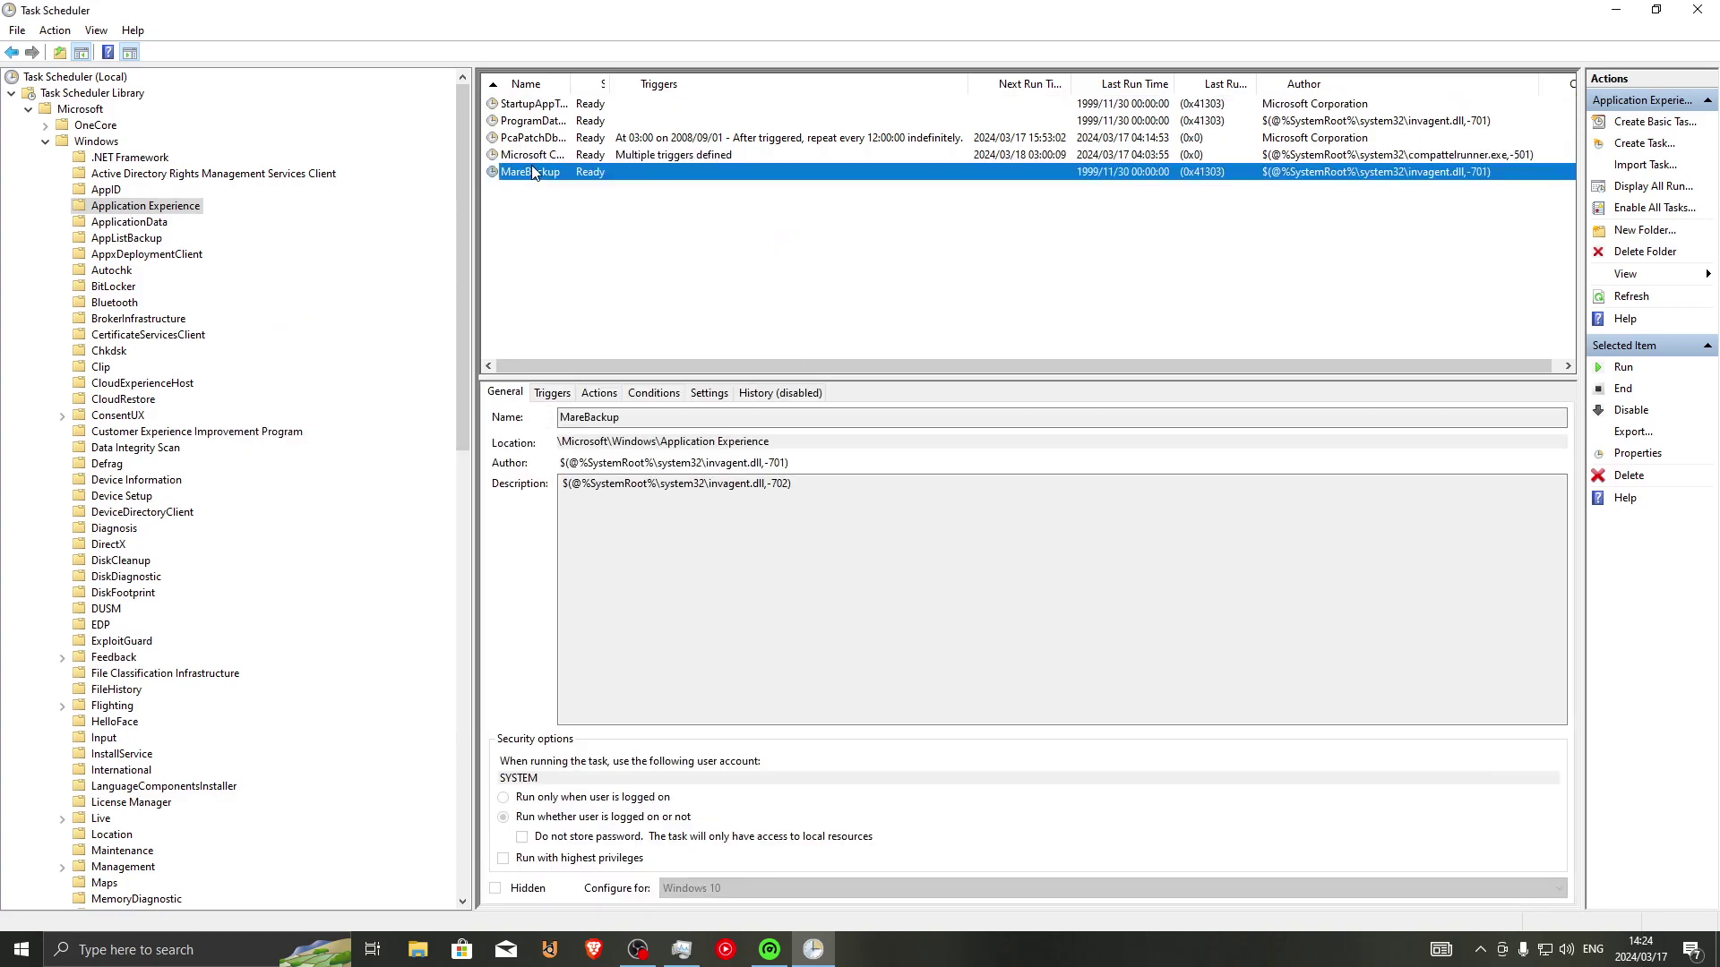
double_click(533, 172)
click(581, 37)
Step: Open PcaPatchDbTask's properties and review its conditions and settings, including the time limits available for stopping the task
double_click(575, 140)
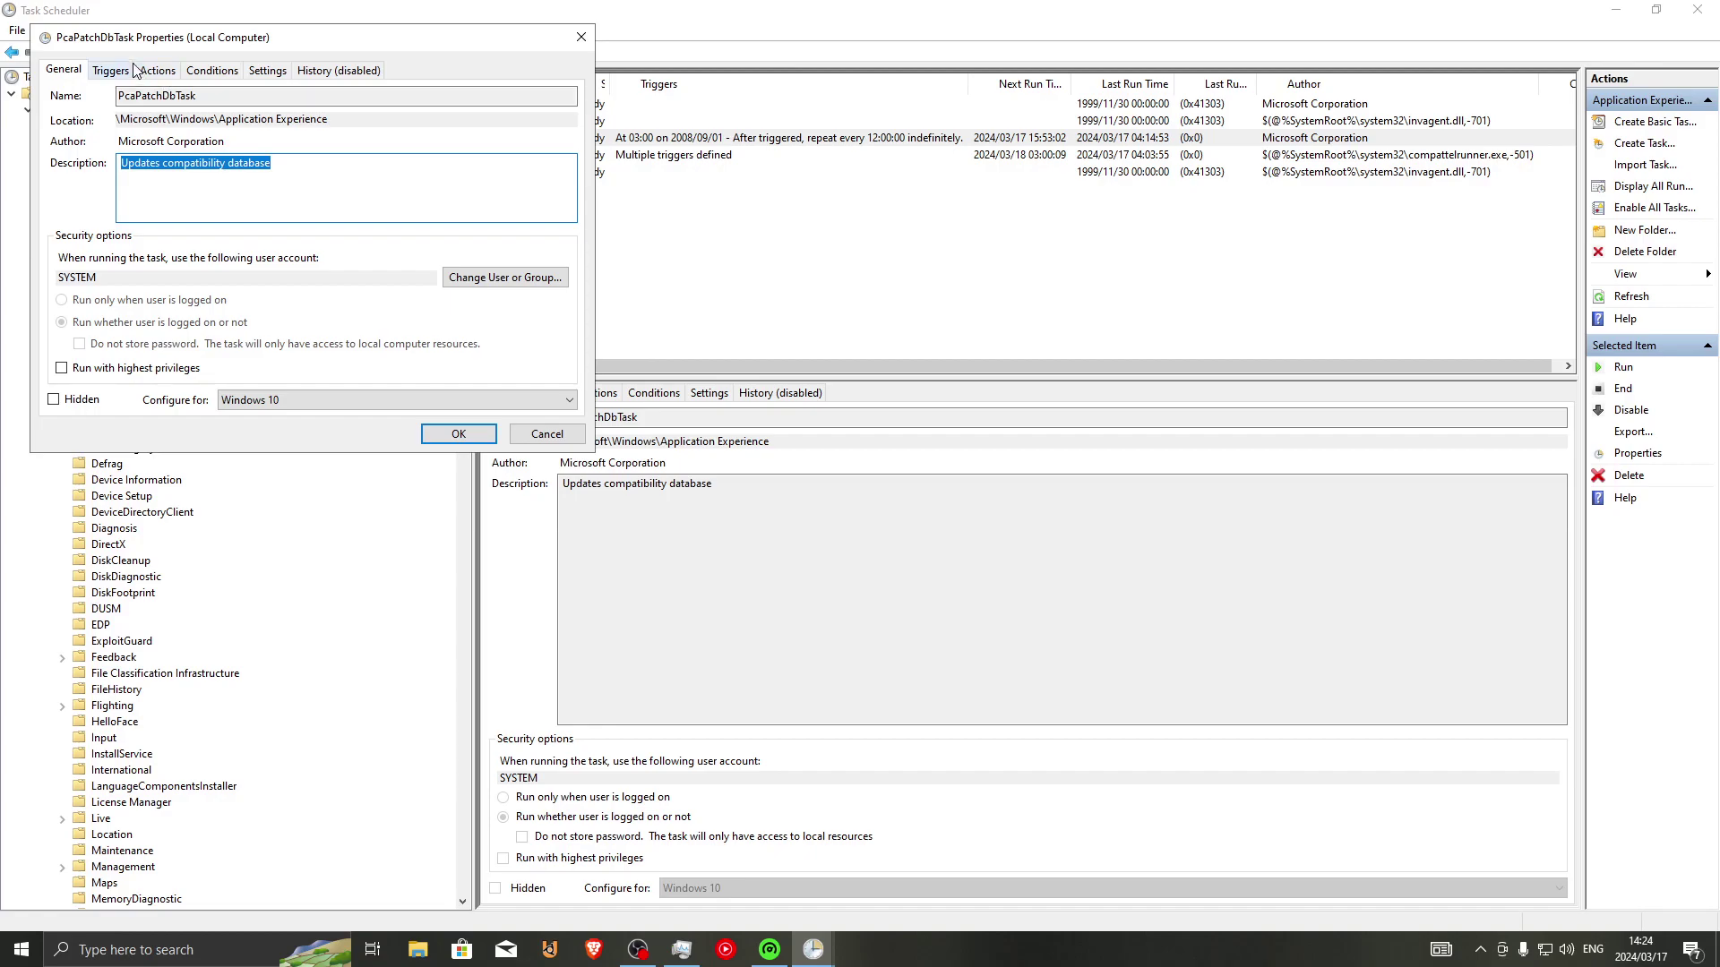
click(190, 74)
click(271, 72)
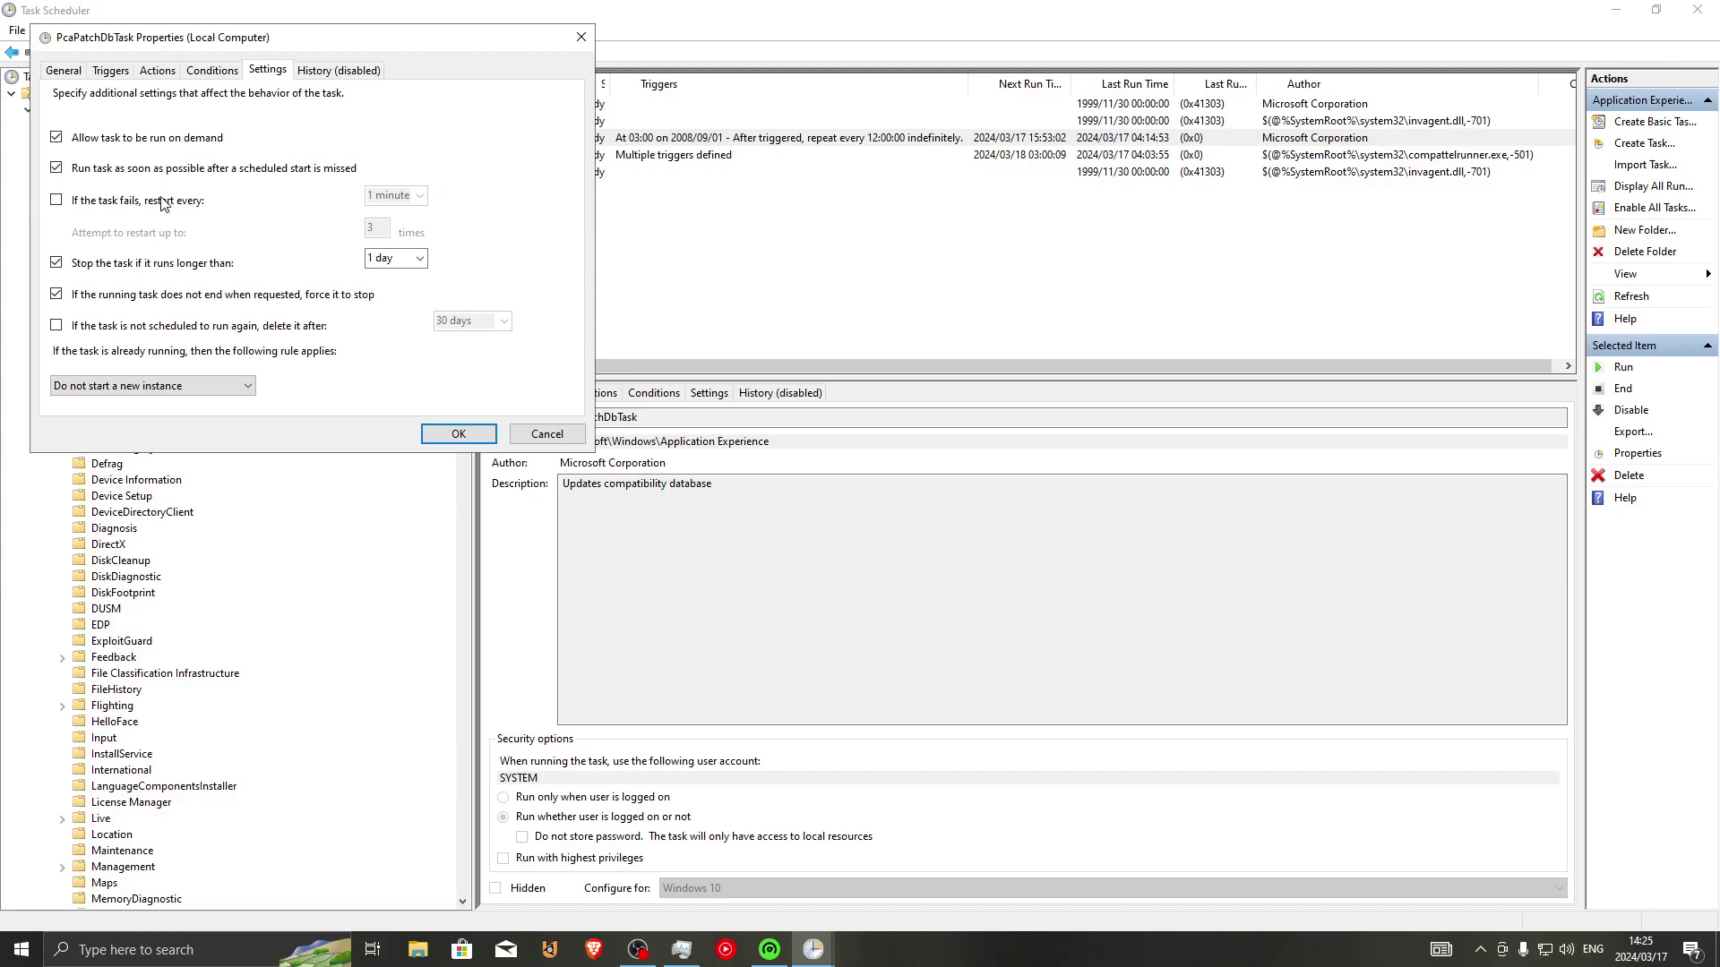
click(403, 257)
click(417, 259)
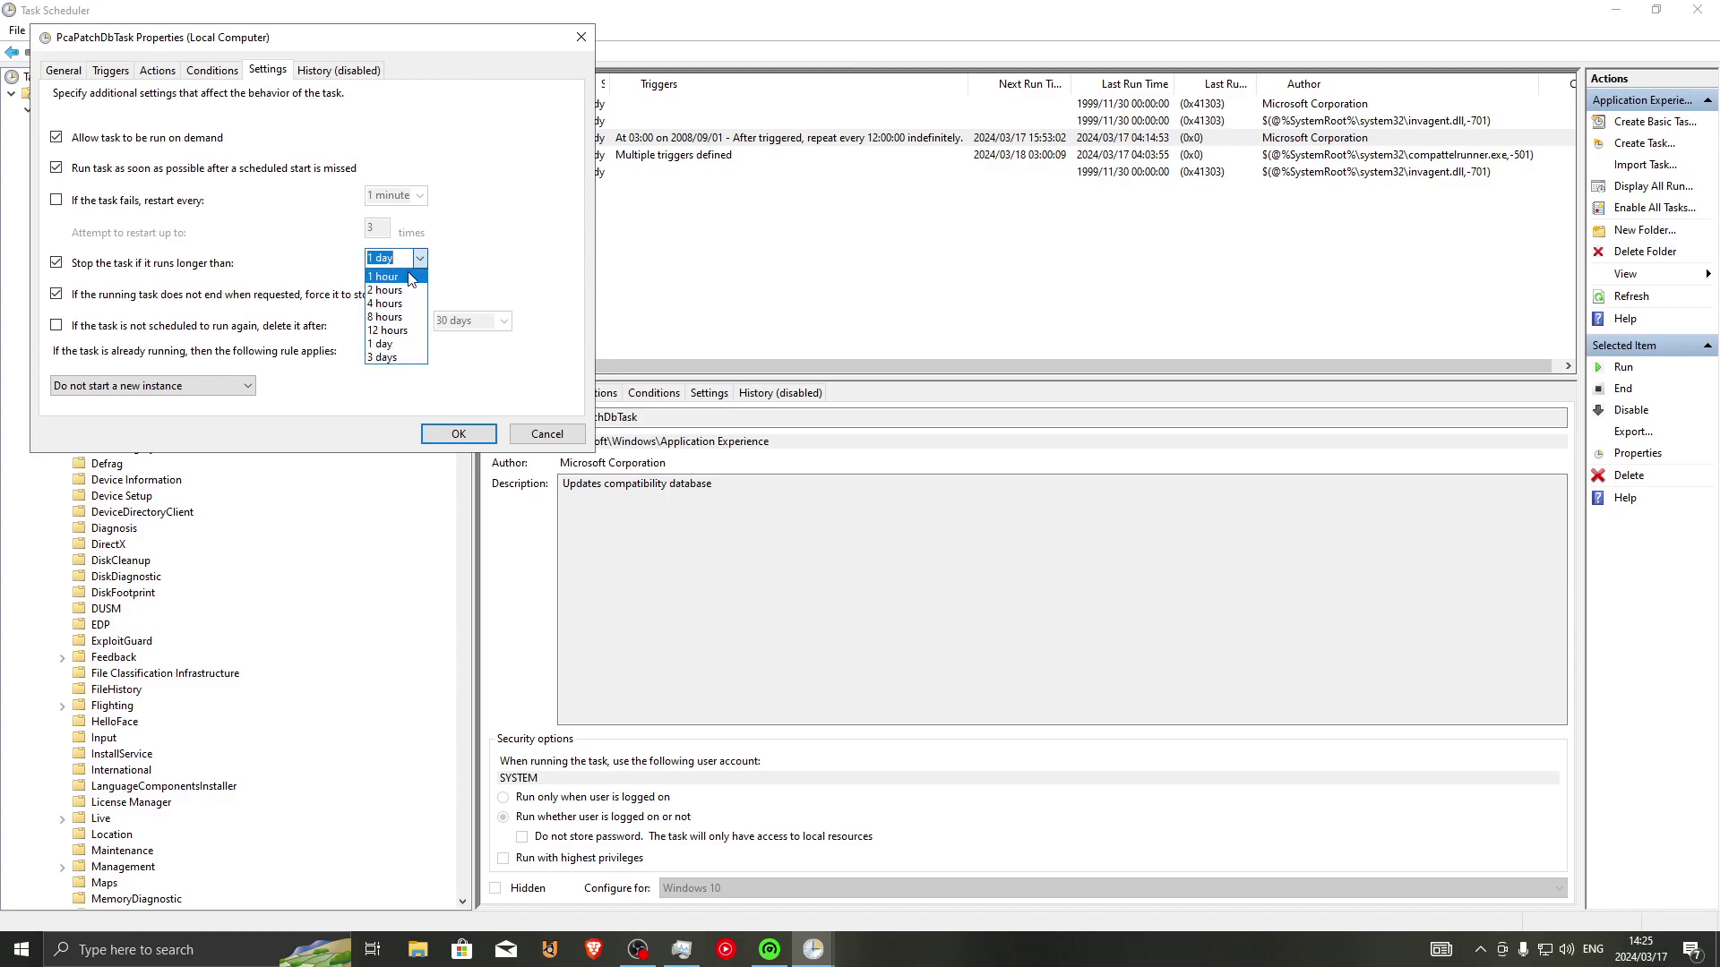
click(502, 222)
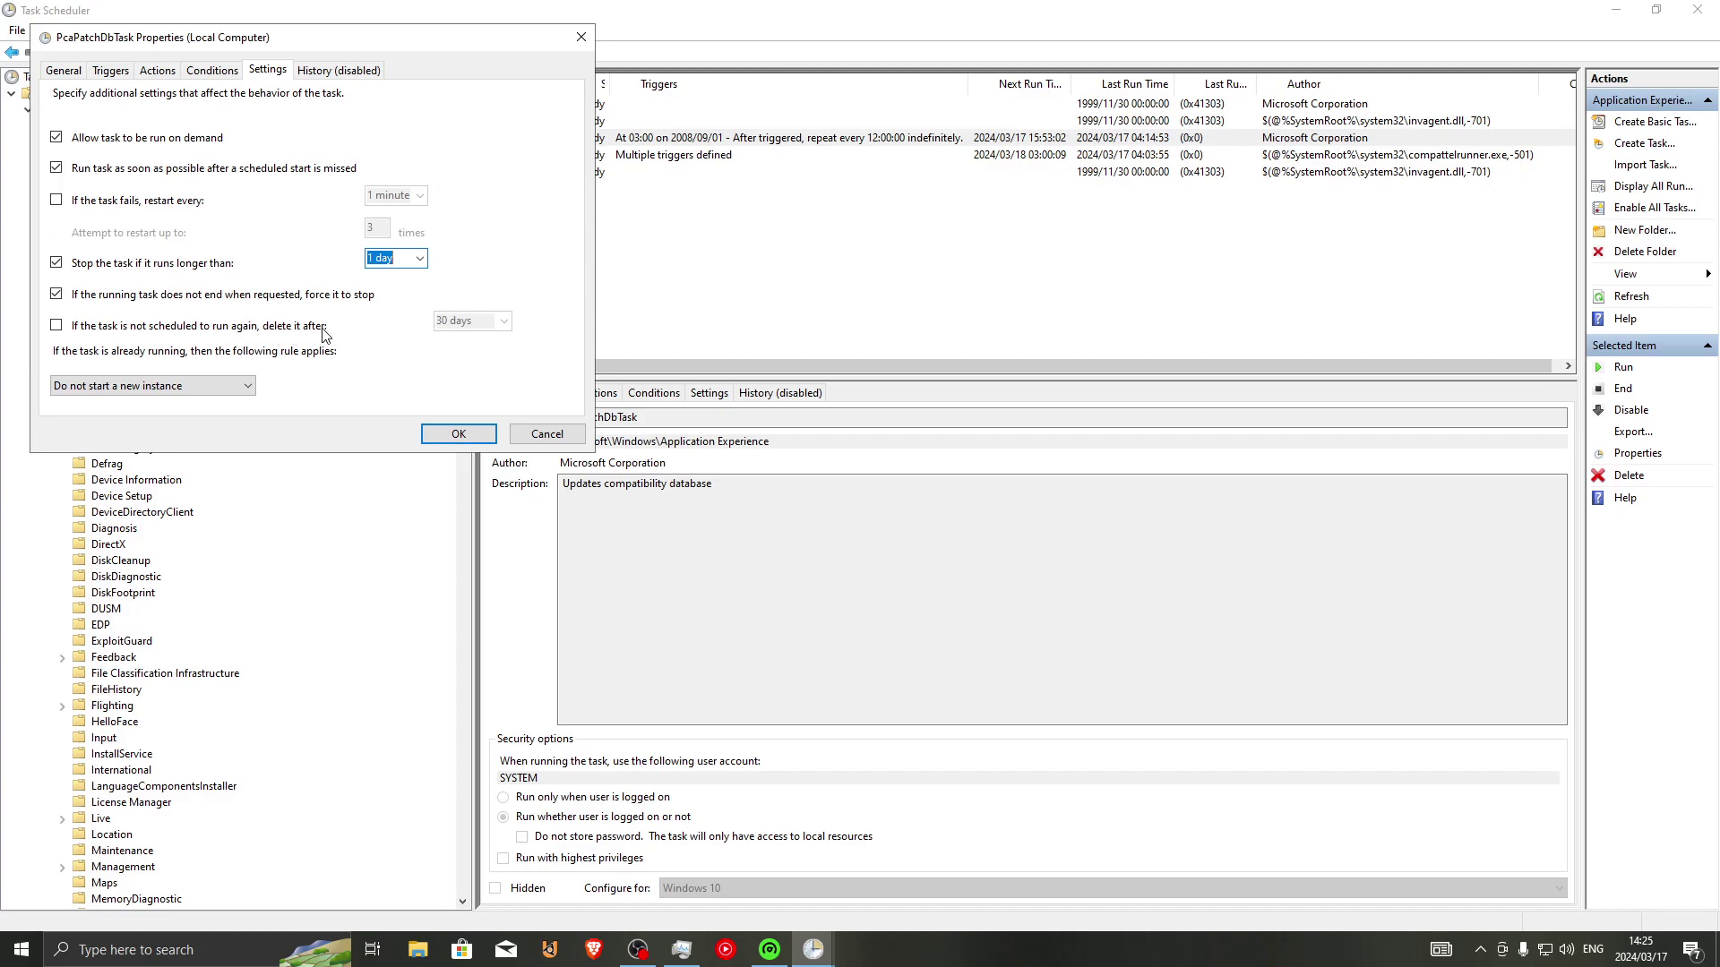
Step: Set PcaPatchDbTask to be deleted after 30 days if it is not scheduled to run again
click(56, 326)
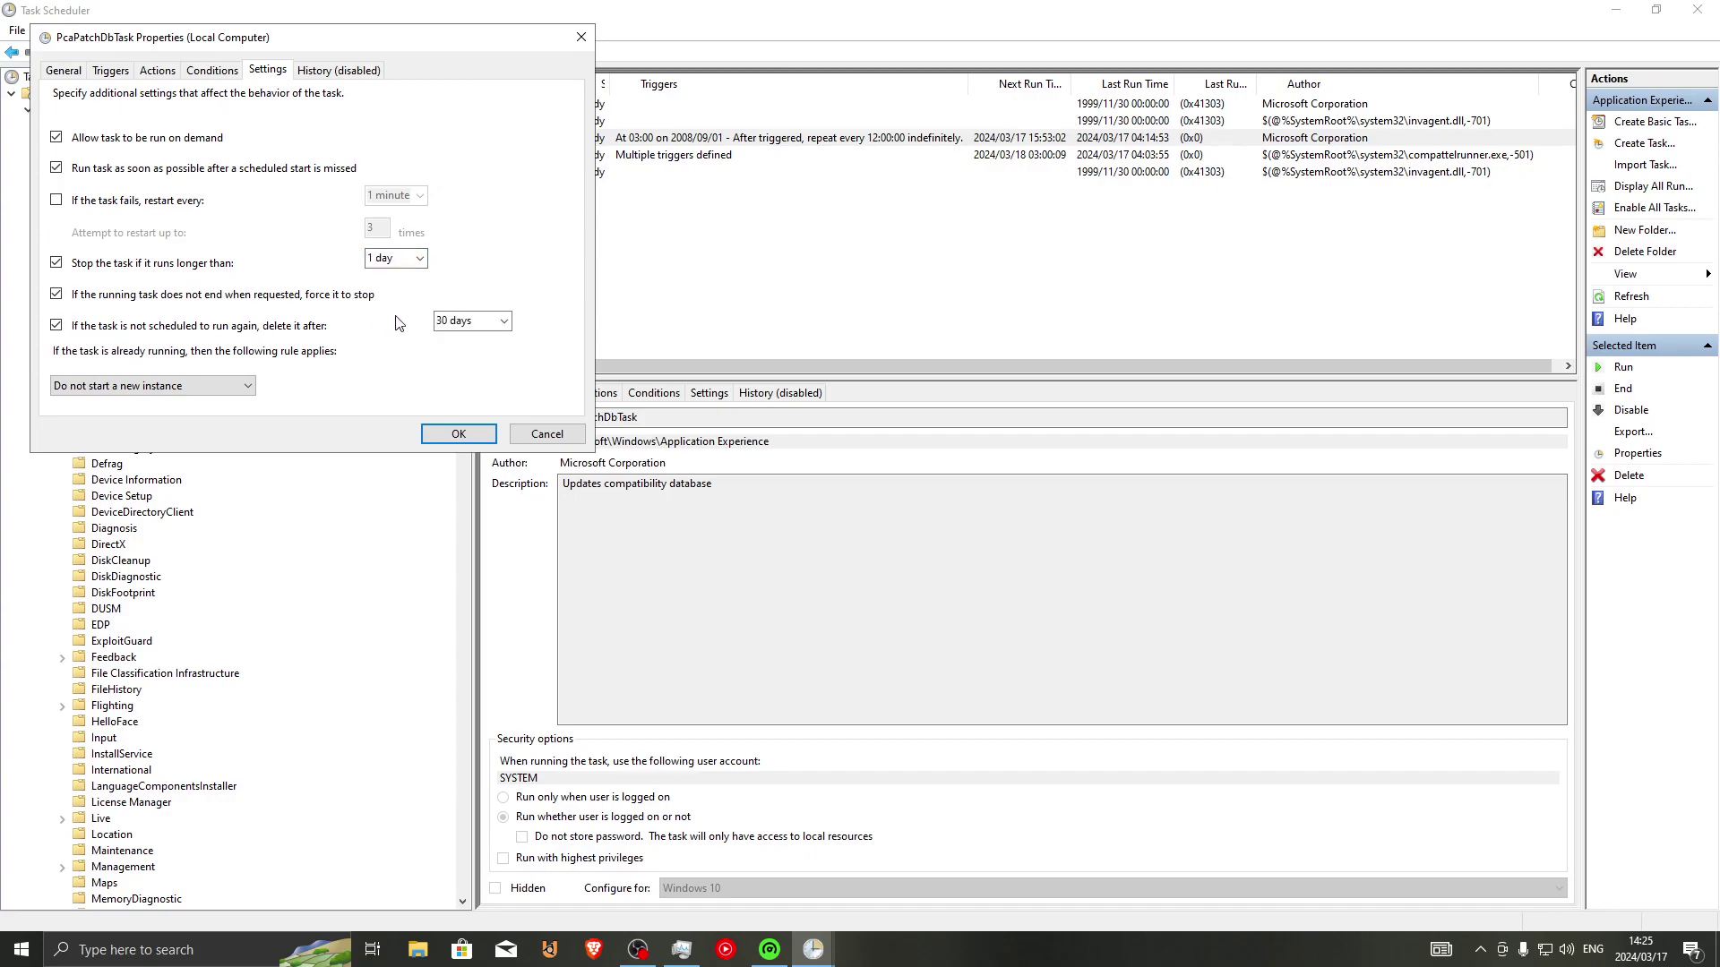
click(505, 322)
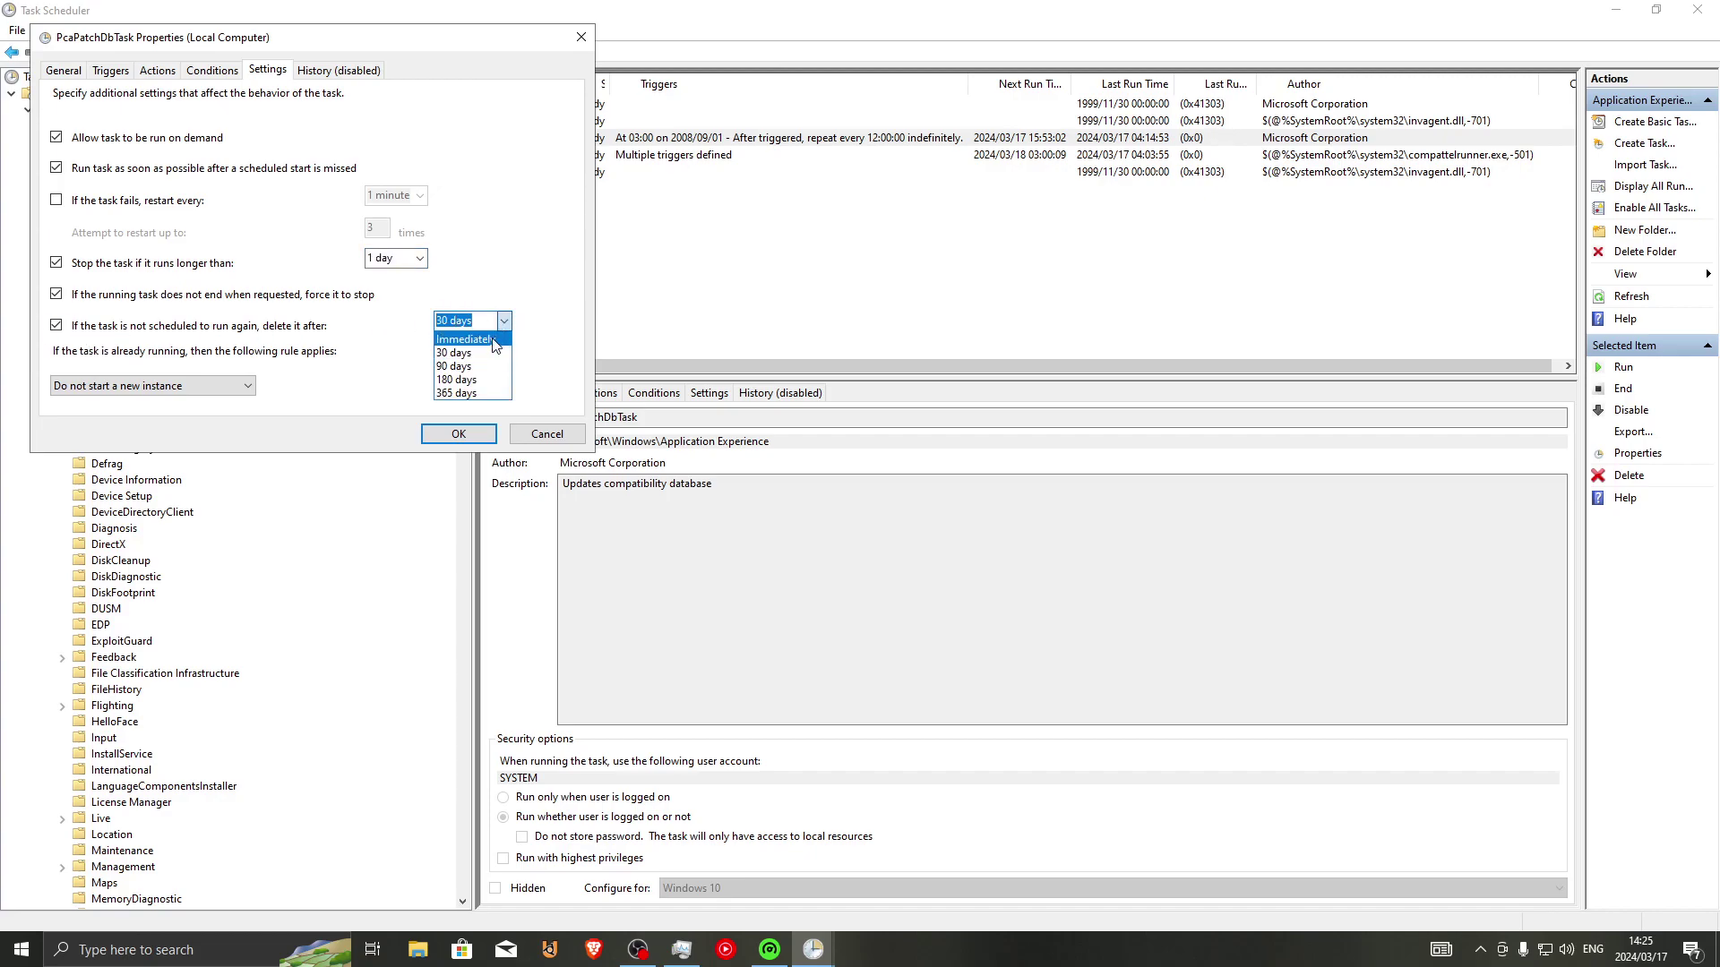
click(58, 328)
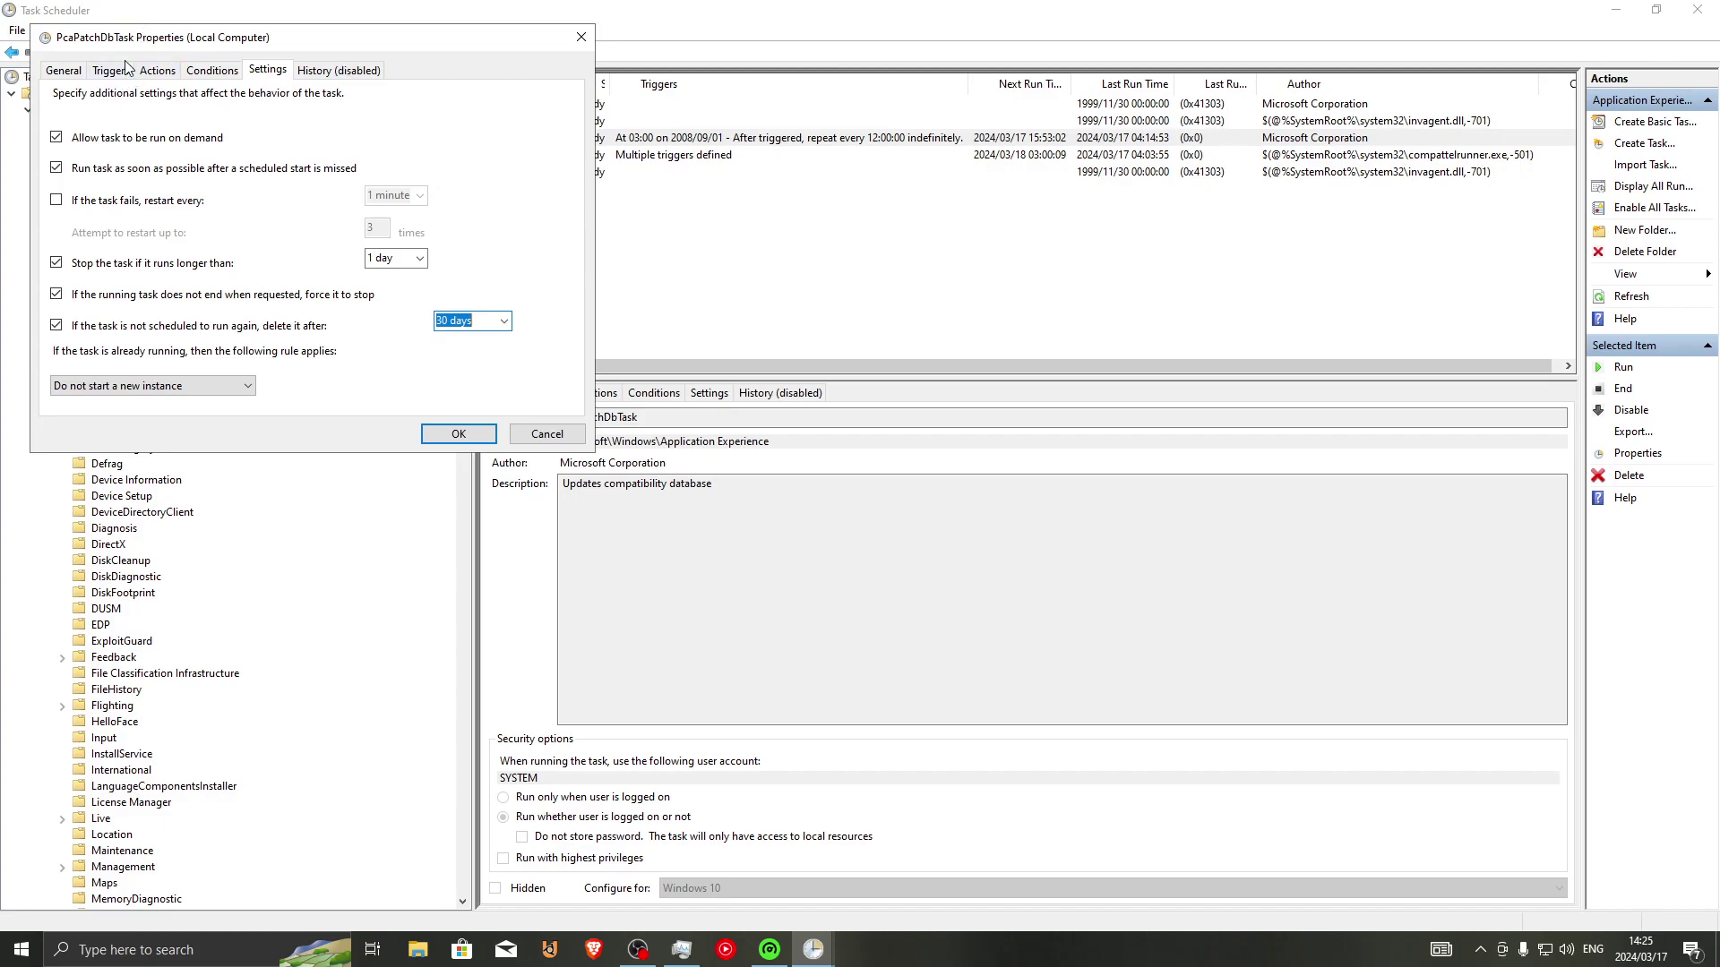
Step: Review PcaPatchDbTask's general details, then close its properties without saving
click(75, 72)
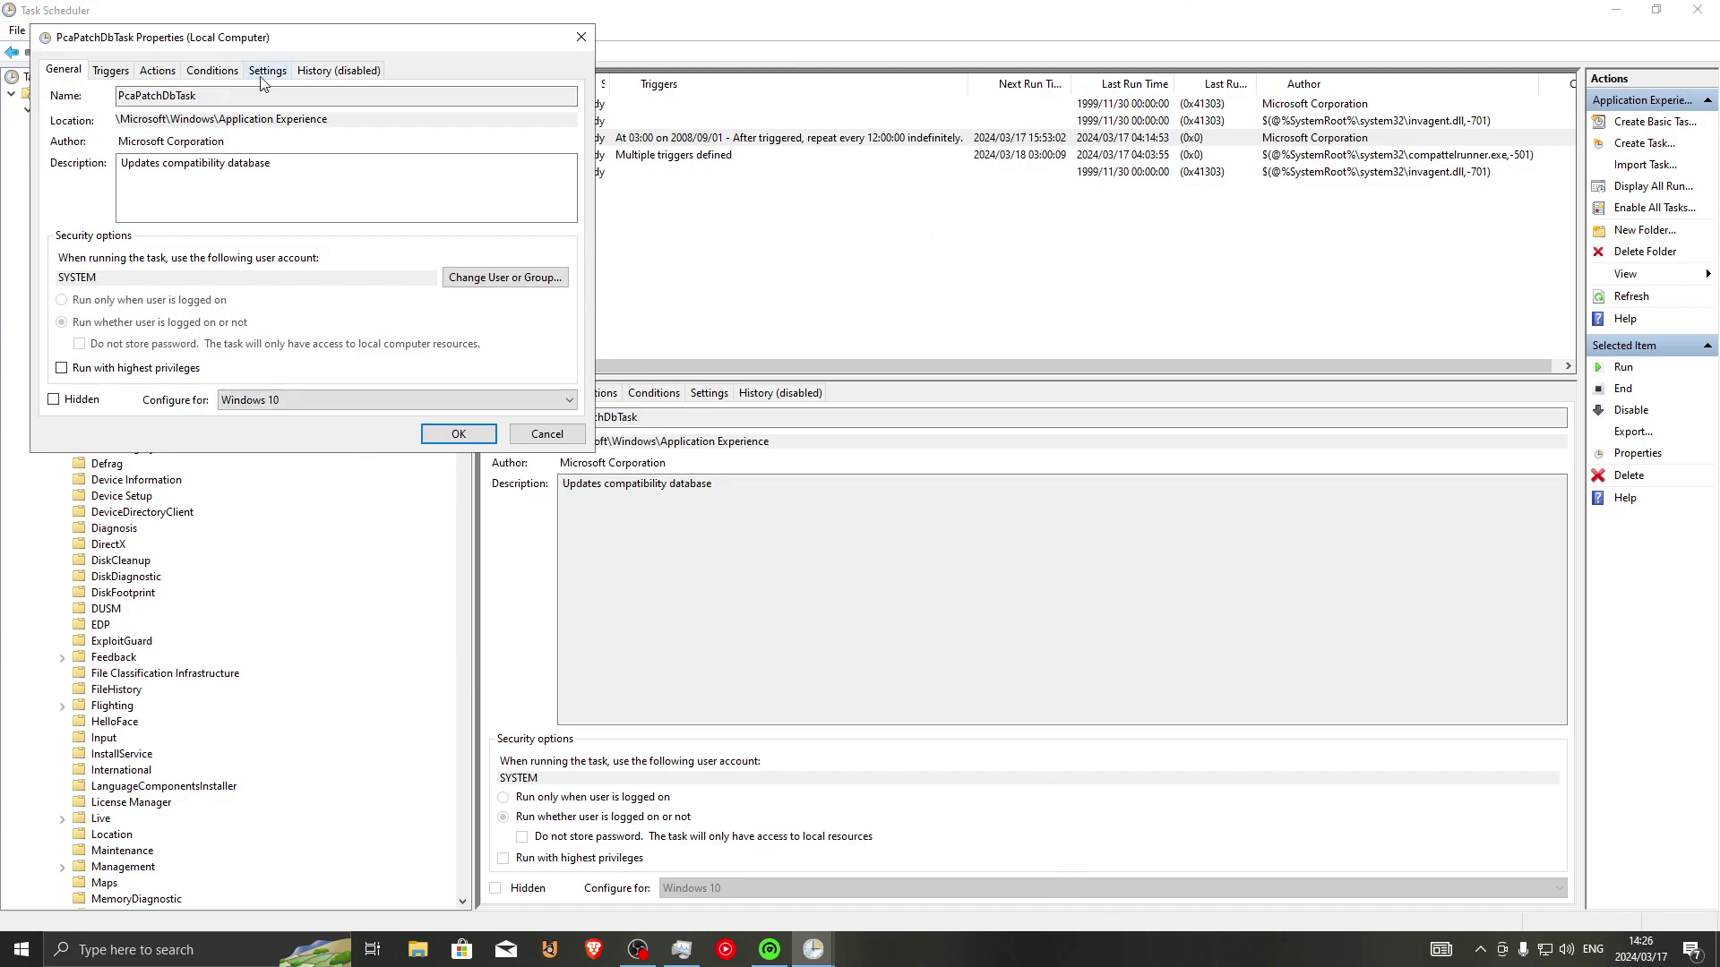
click(578, 38)
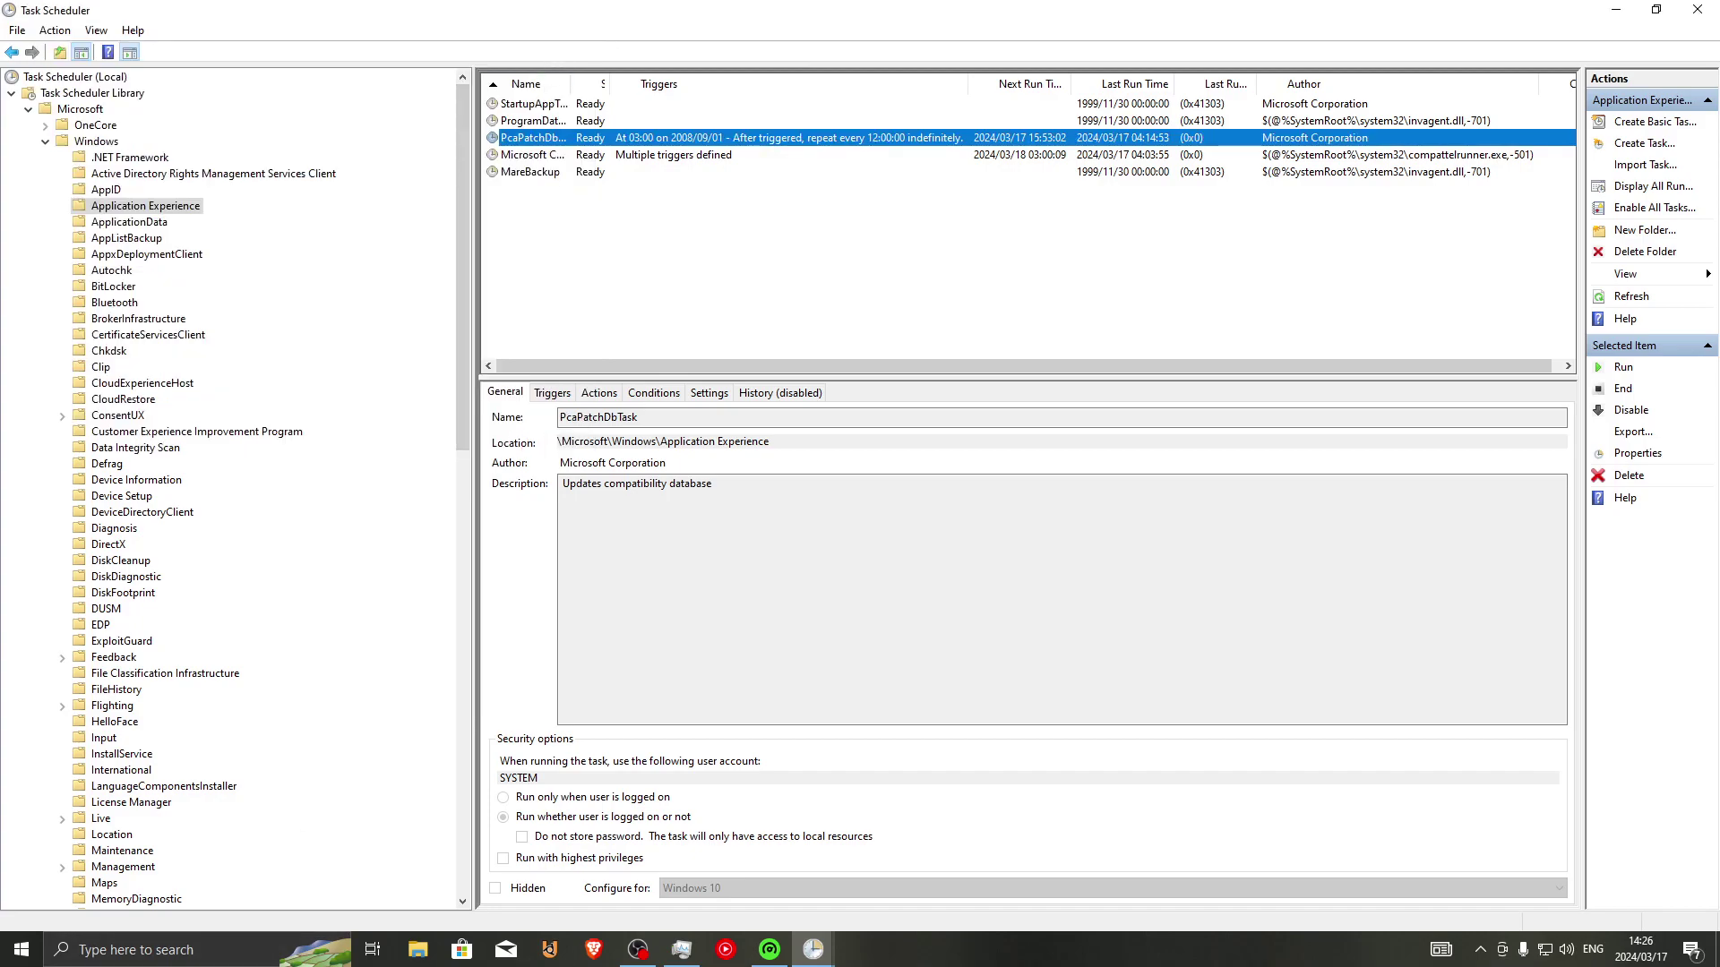
mouse_move(809, 962)
click(880, 885)
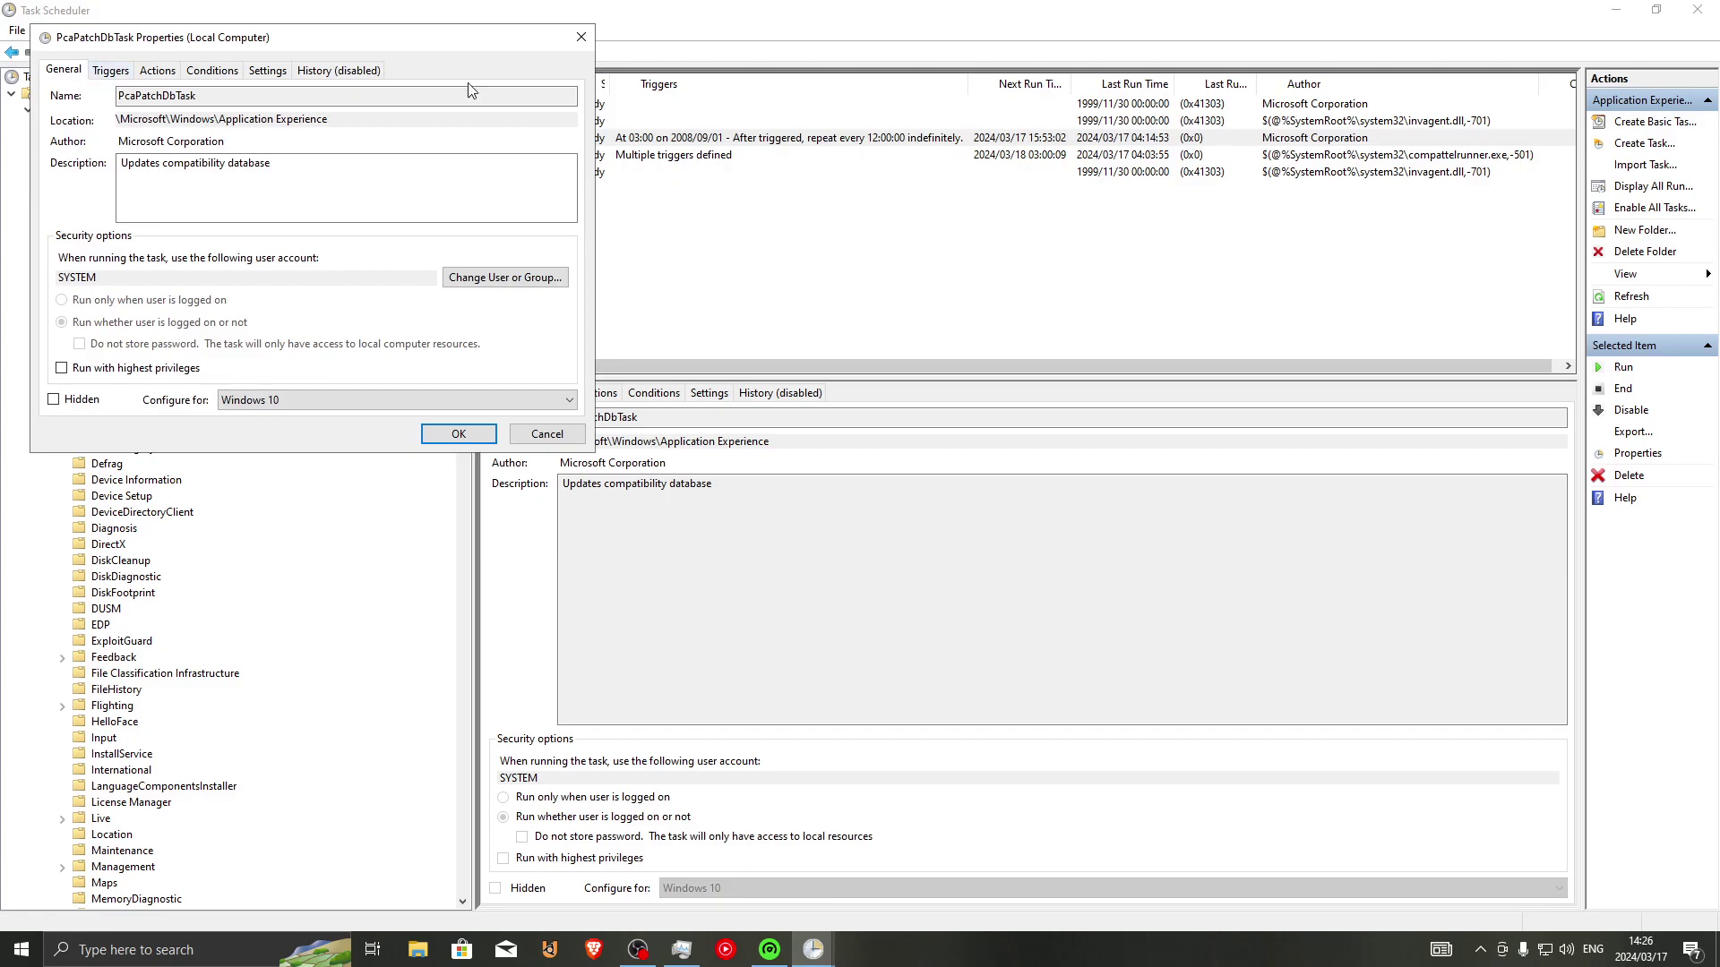
click(577, 36)
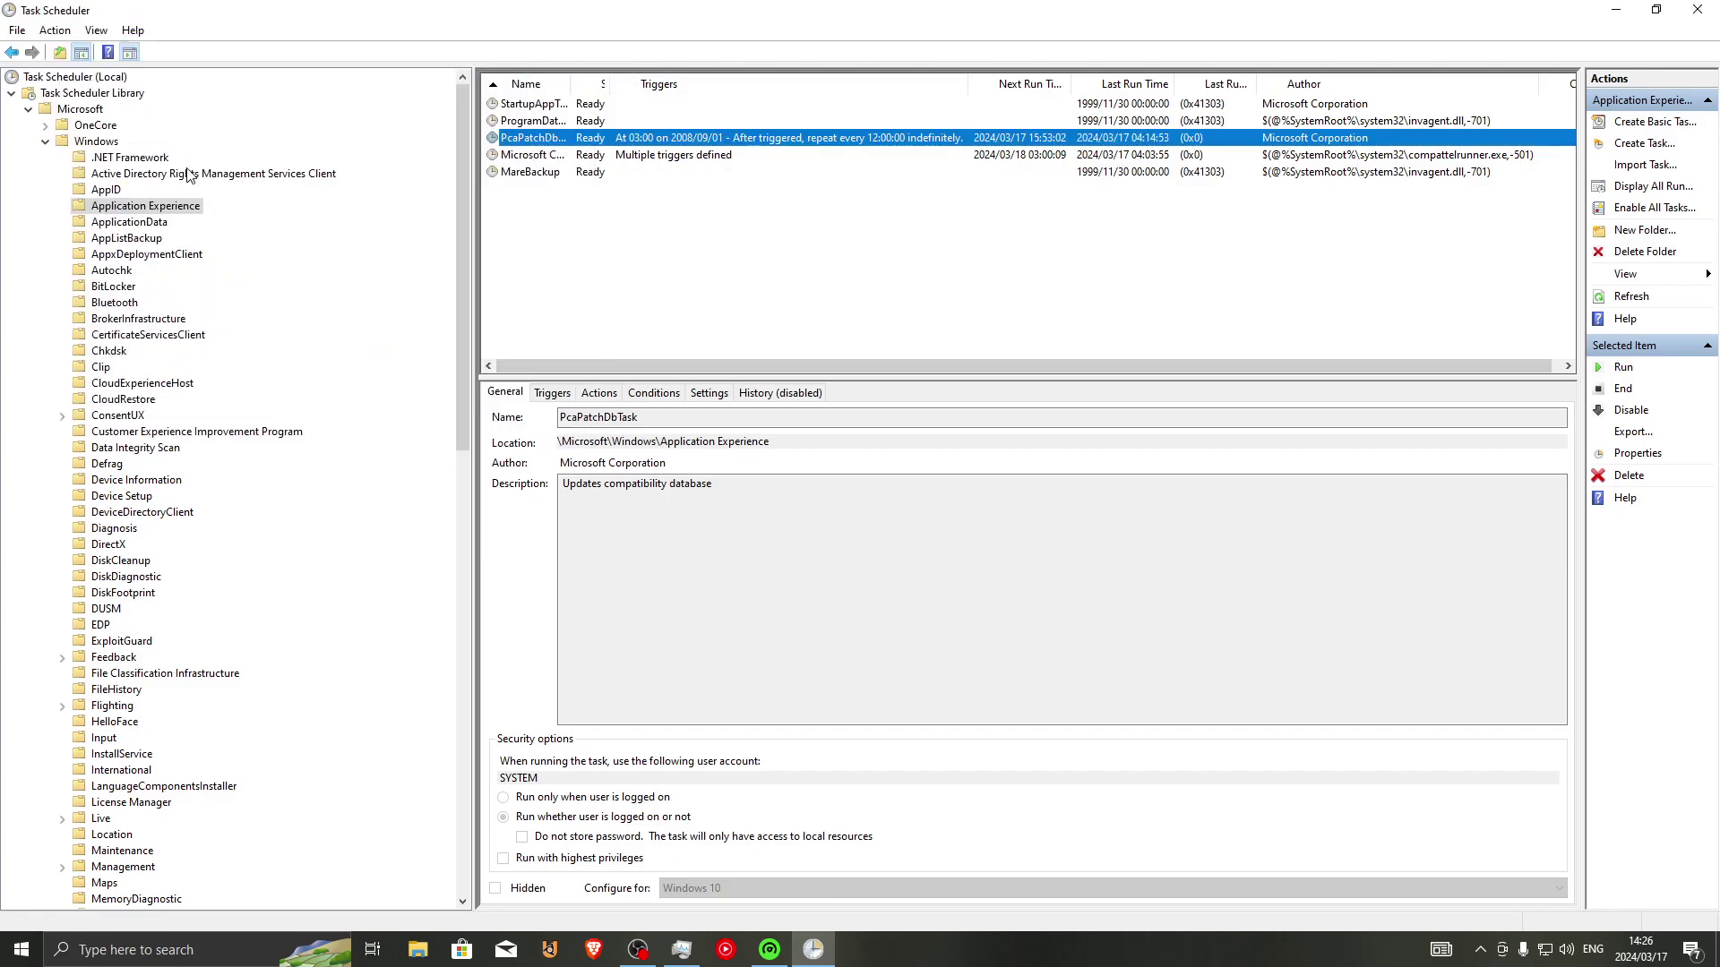
Step: Check the CleanupTemporaryState task's properties in the ApplicationData folder, then view the task in the HelloFace folder
click(152, 224)
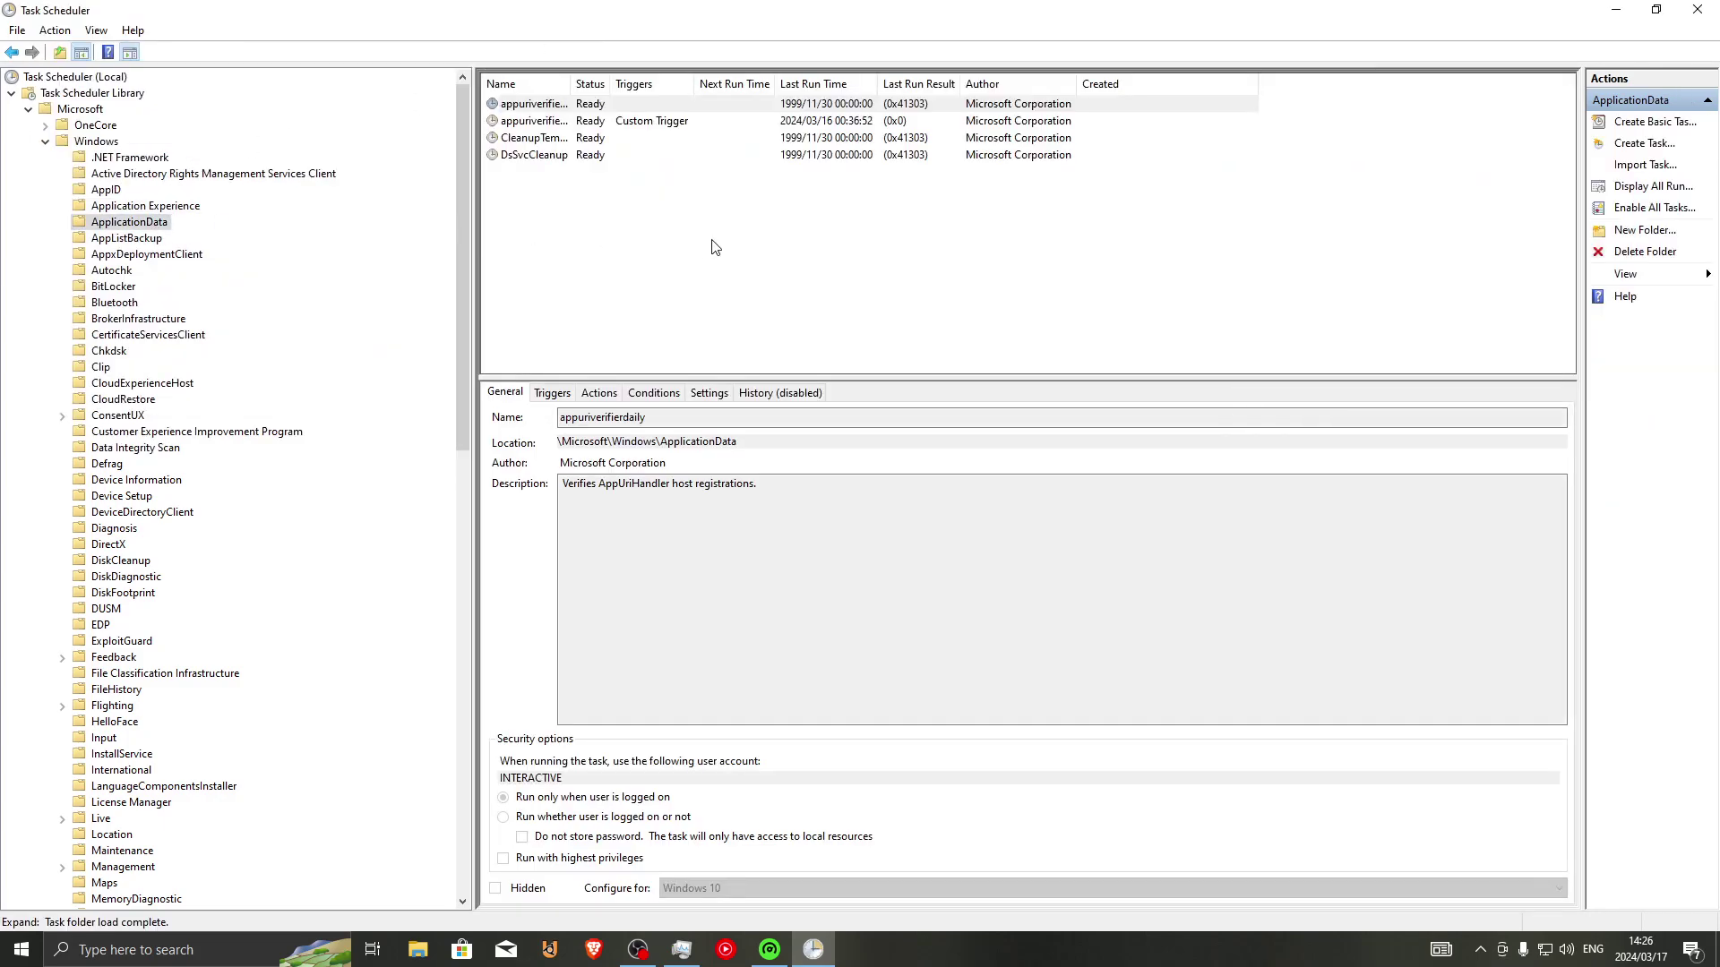
double_click(532, 138)
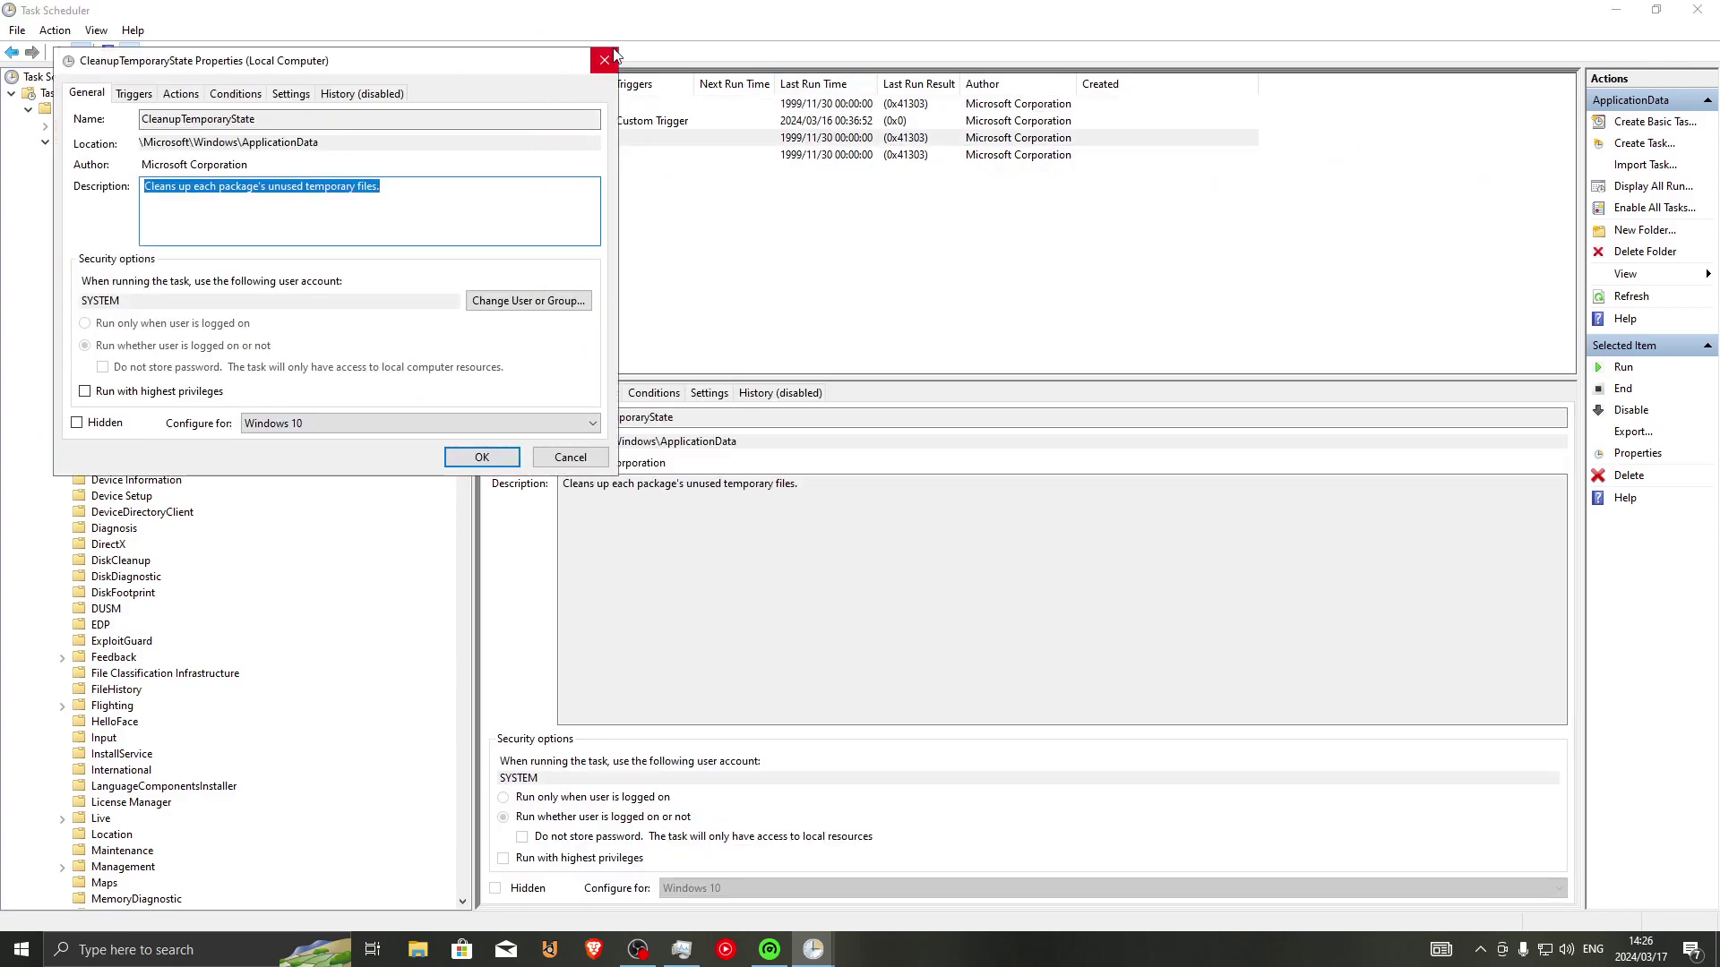
click(604, 61)
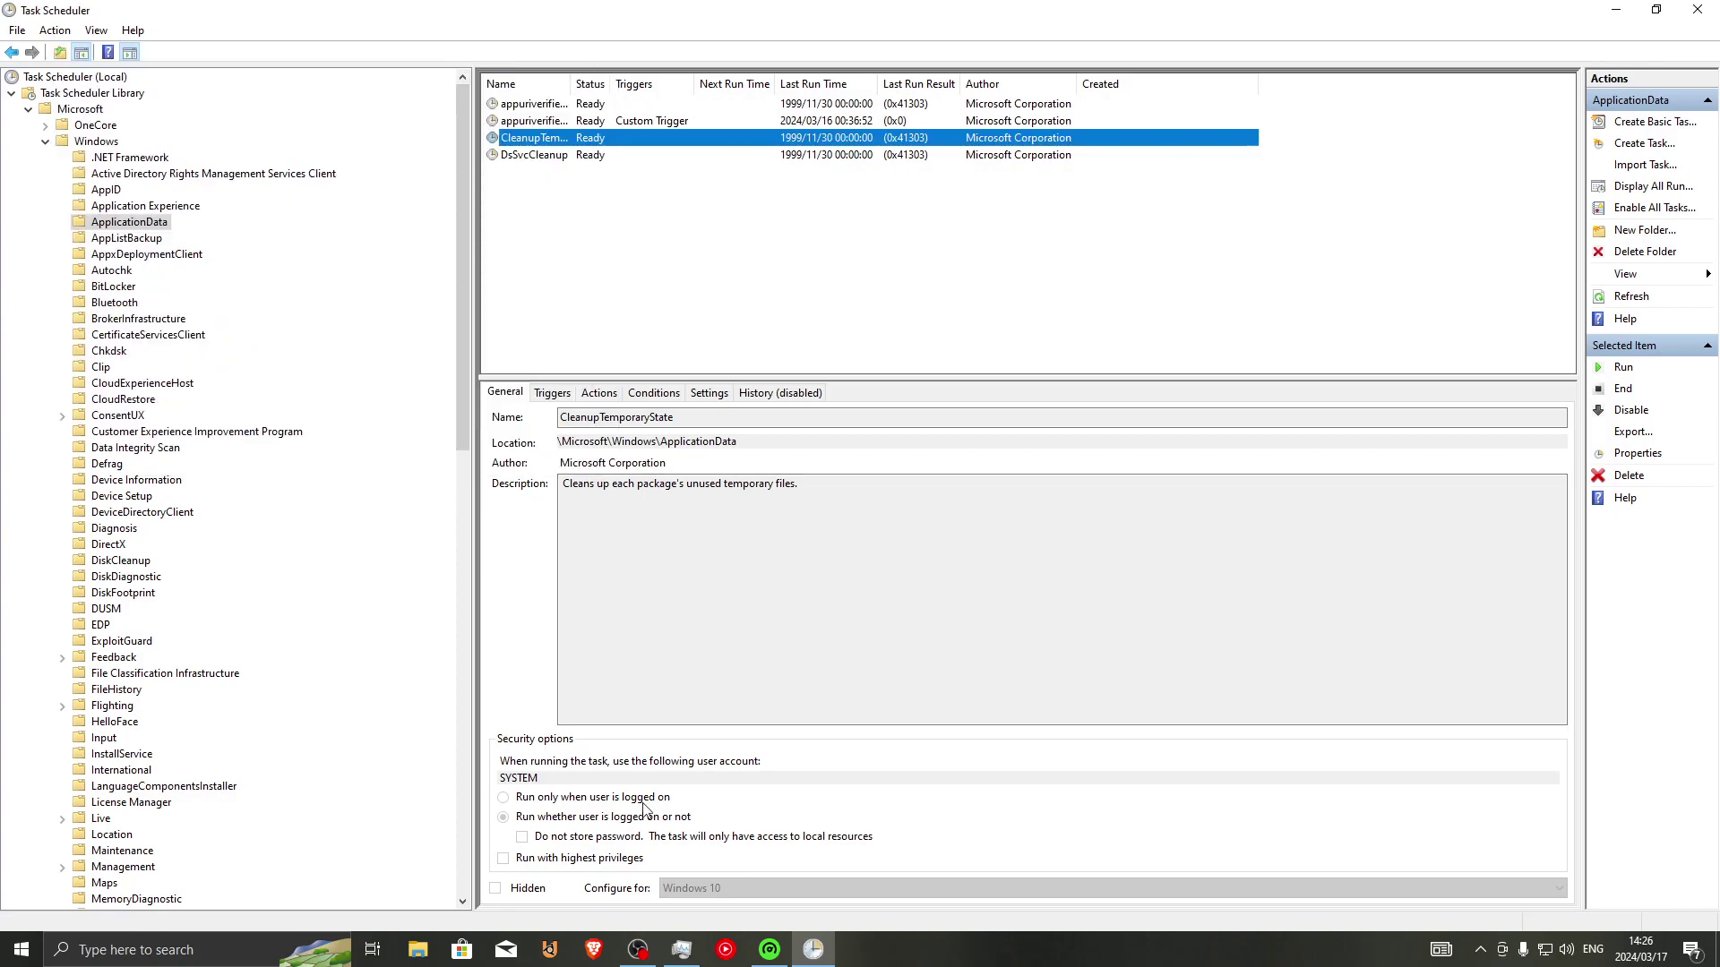
click(143, 723)
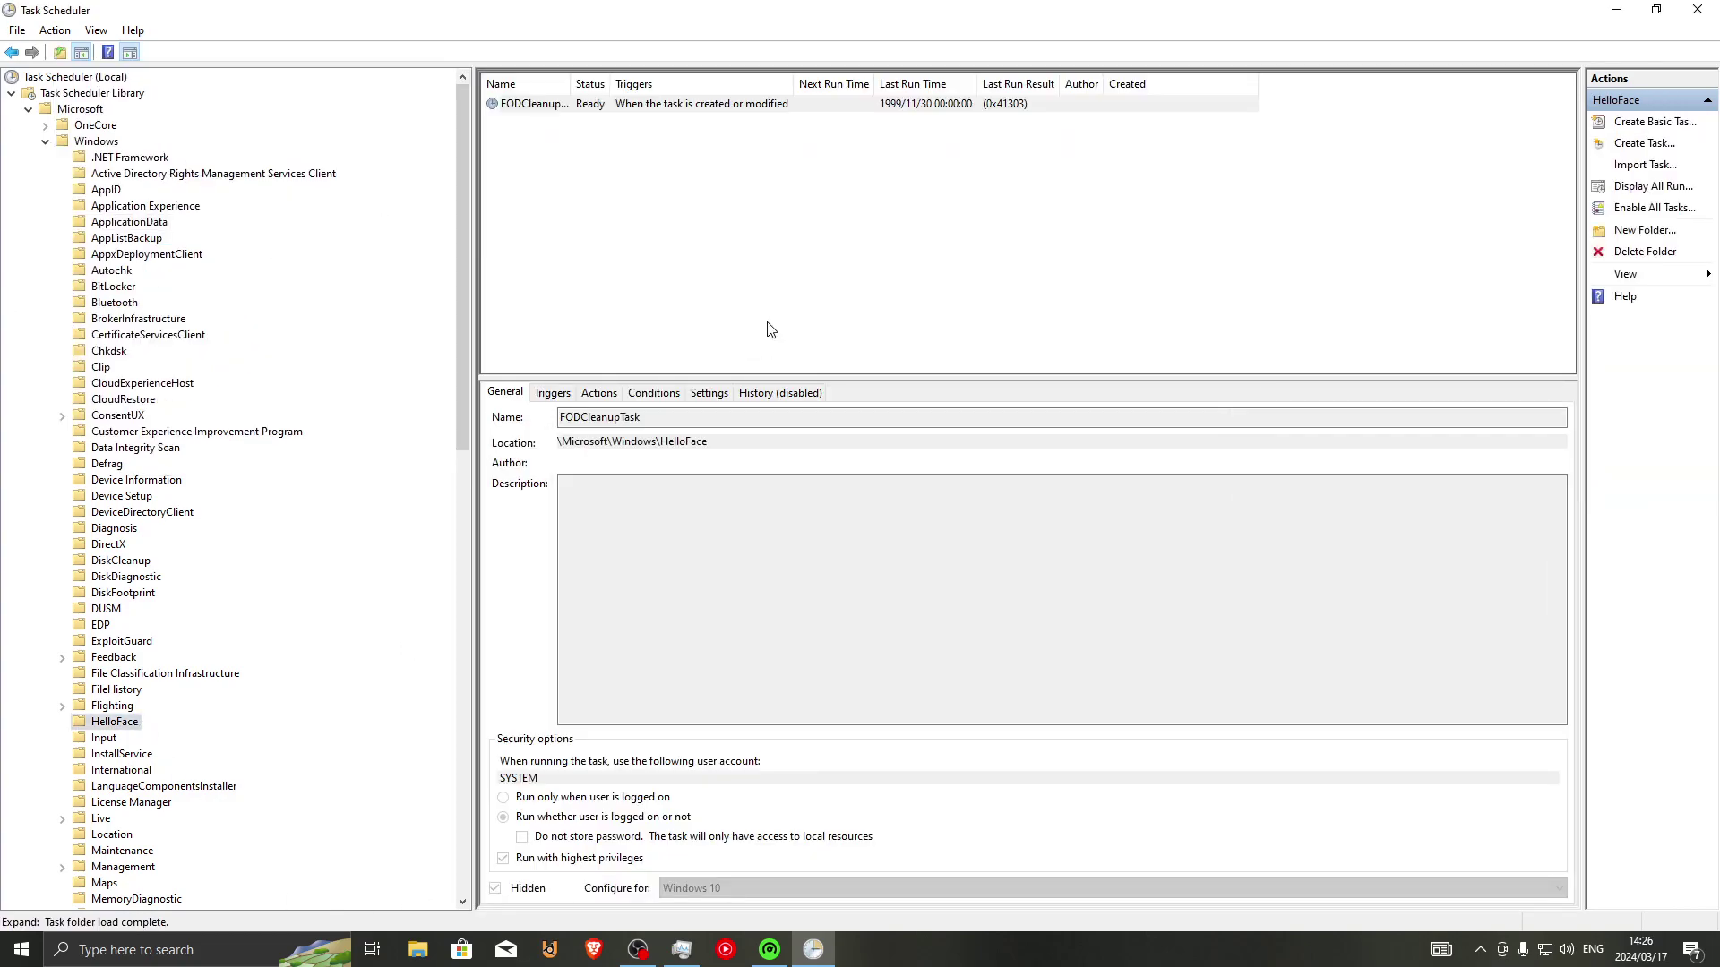
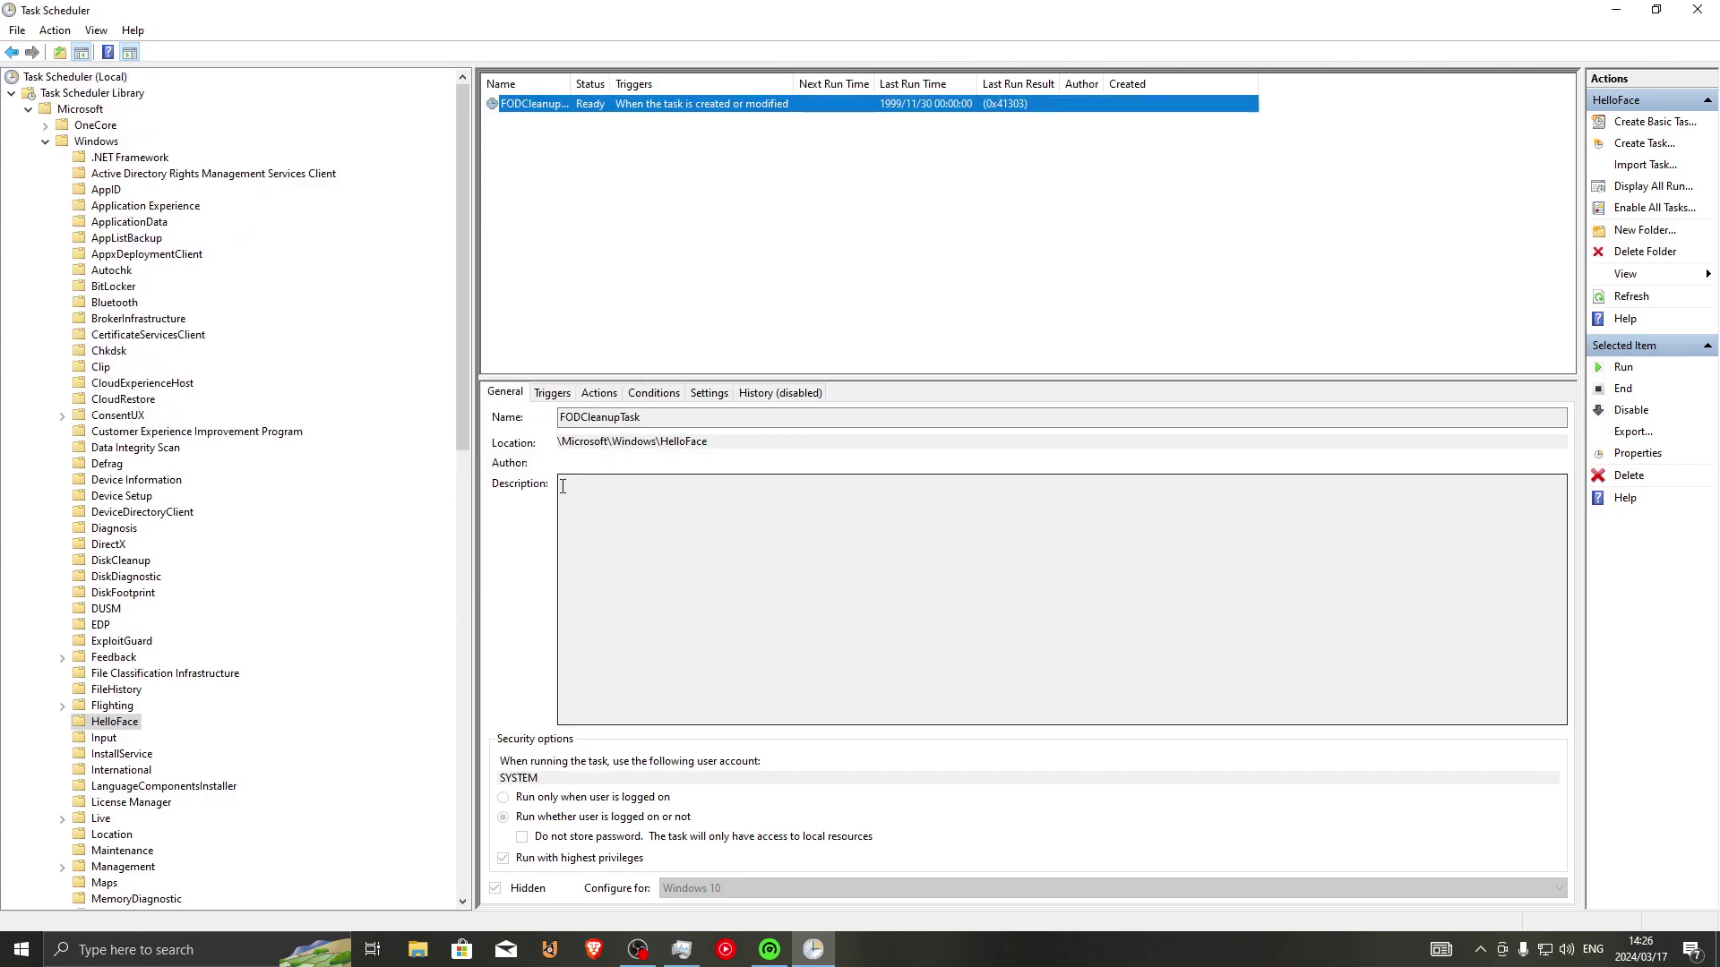
Step: In the Active Directory Rights Management Services Client folder, check the automated template task's properties and the actions available for the manual task
click(148, 174)
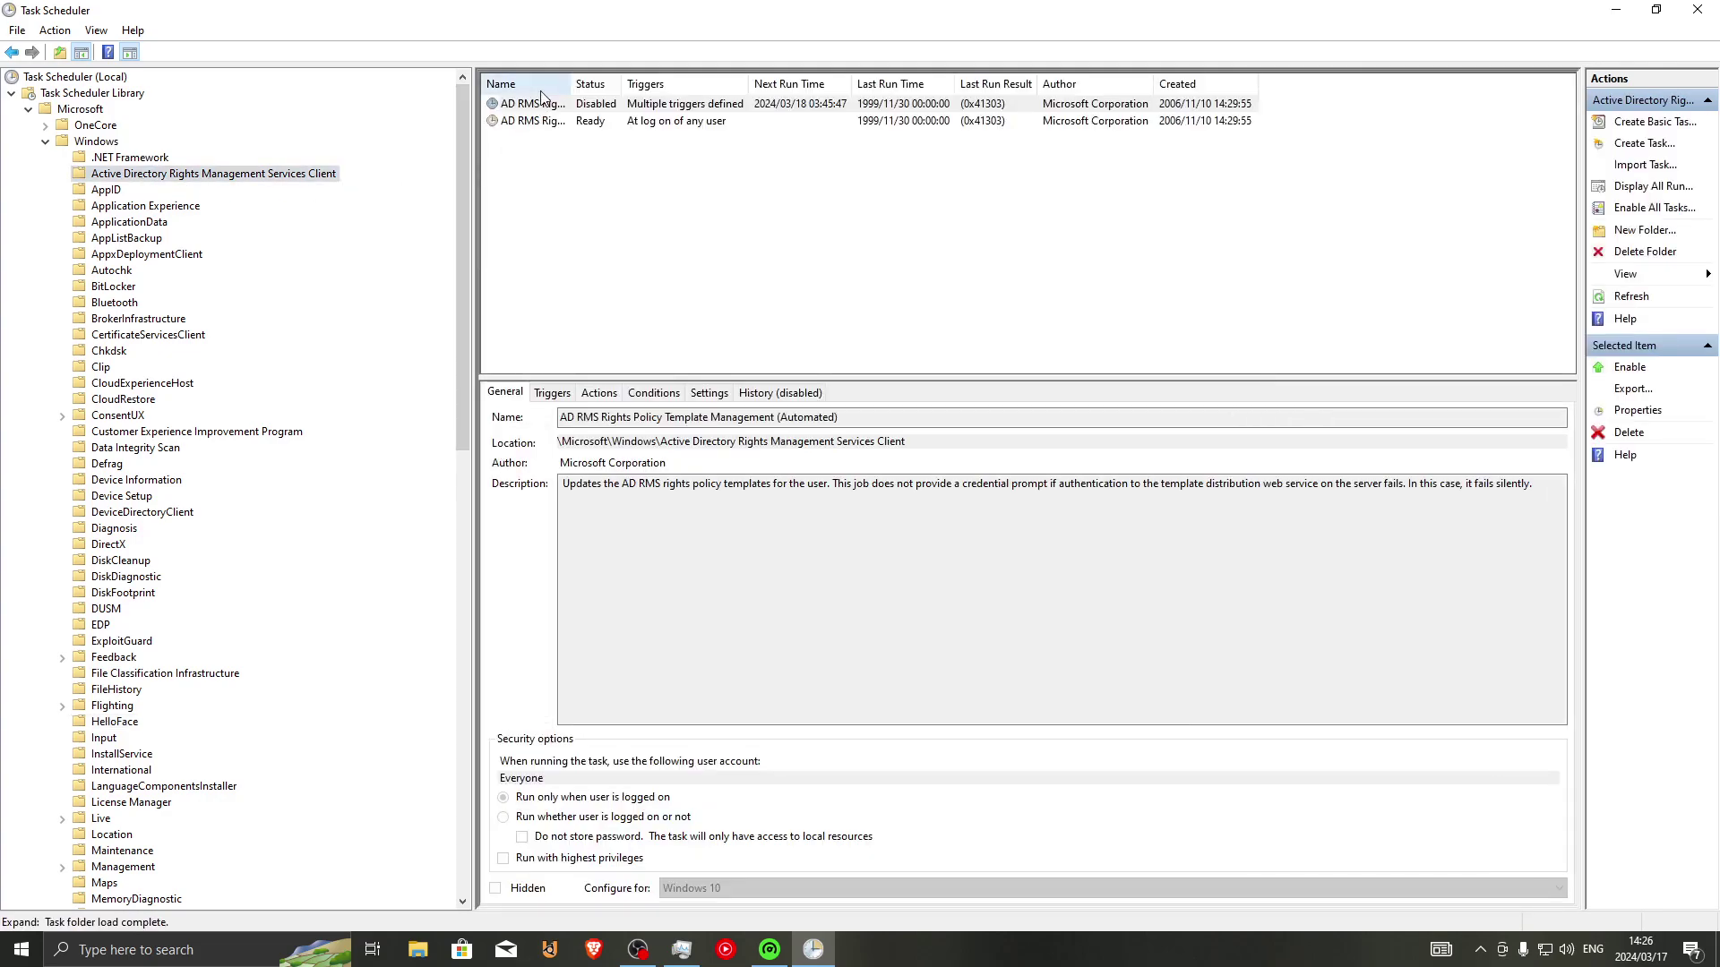
double_click(528, 104)
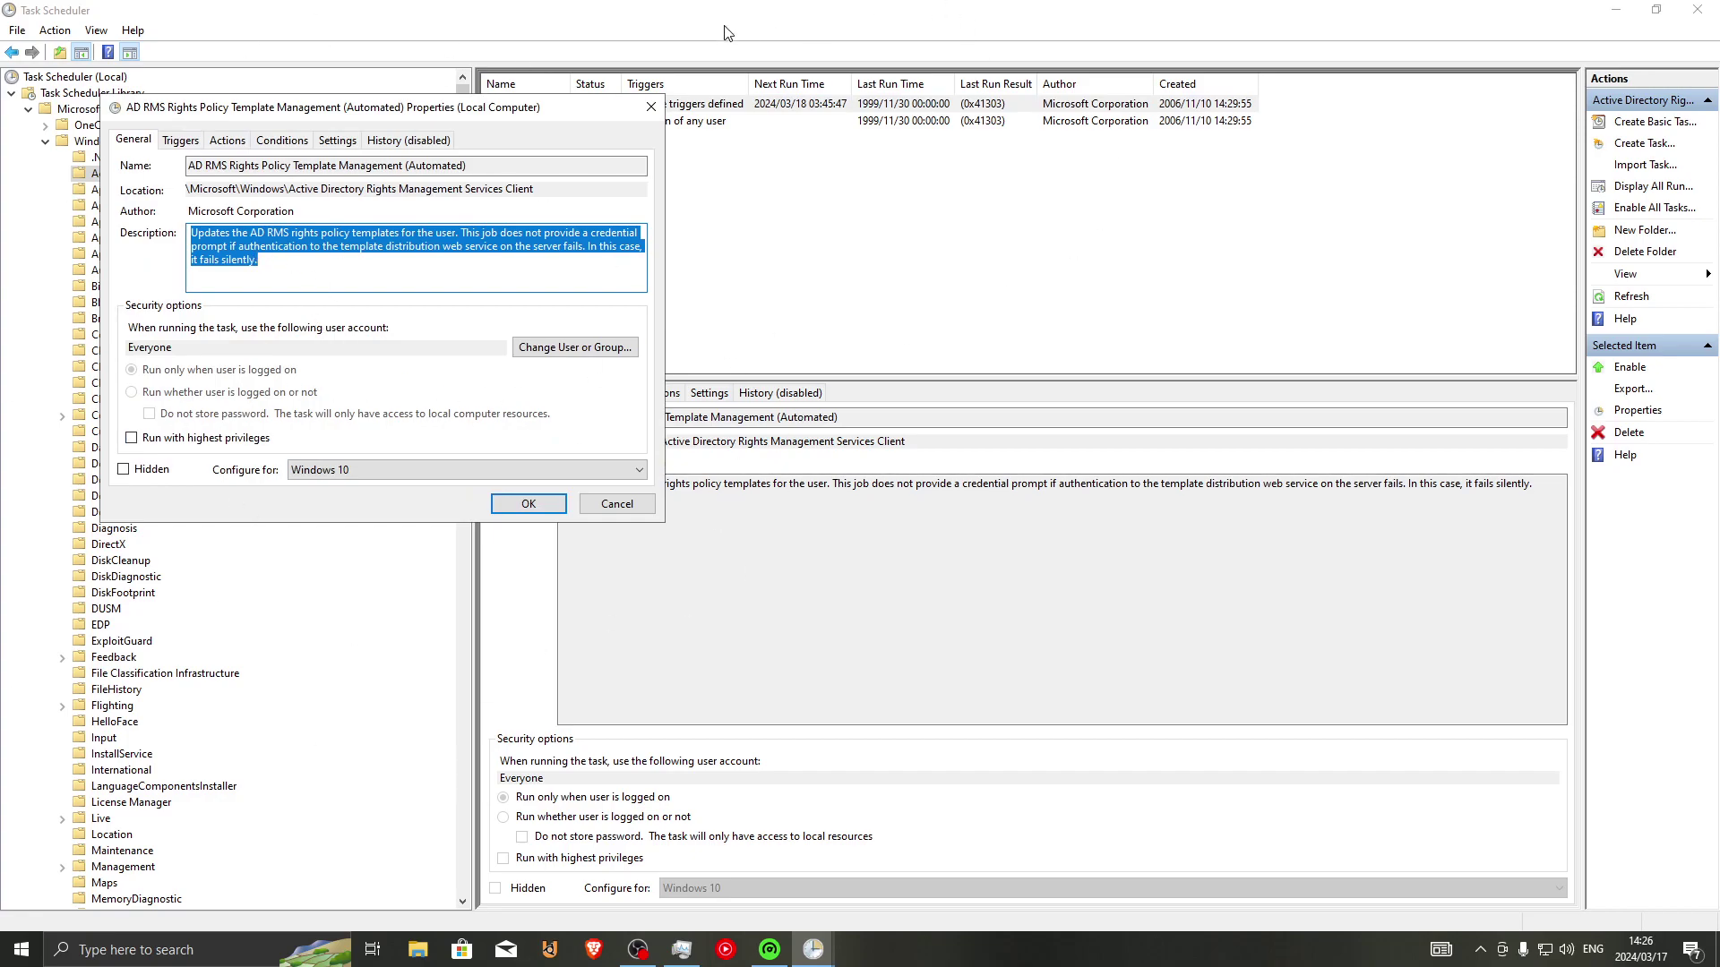
click(651, 106)
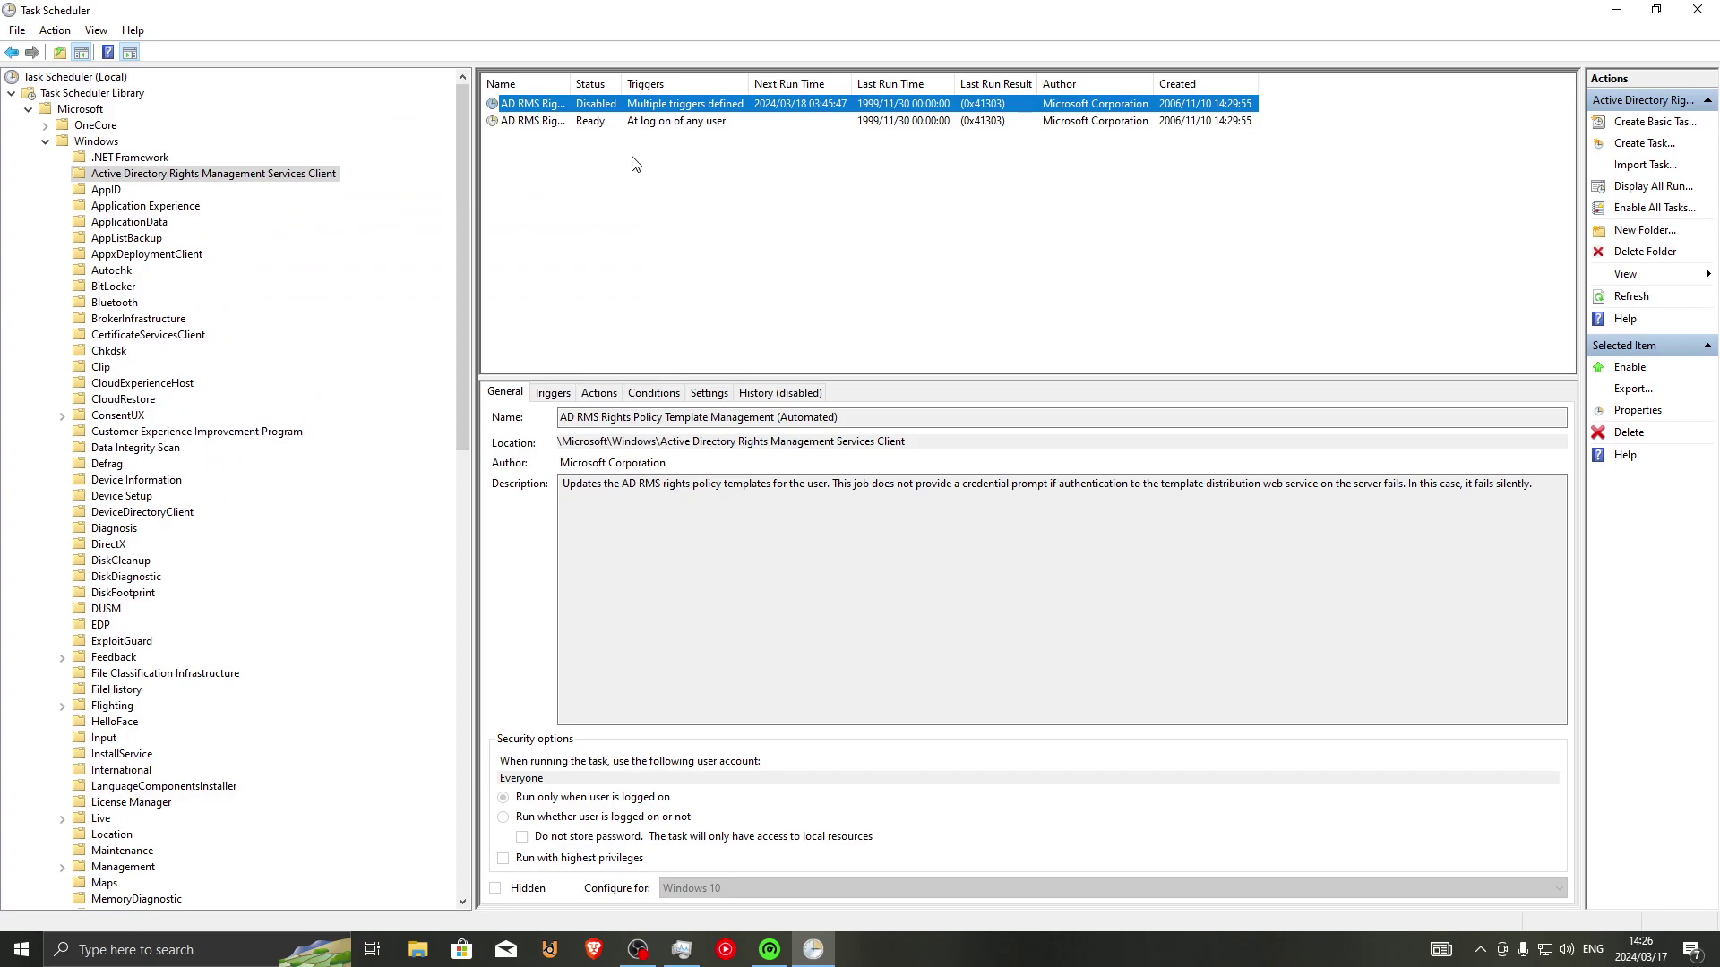
right_click(590, 120)
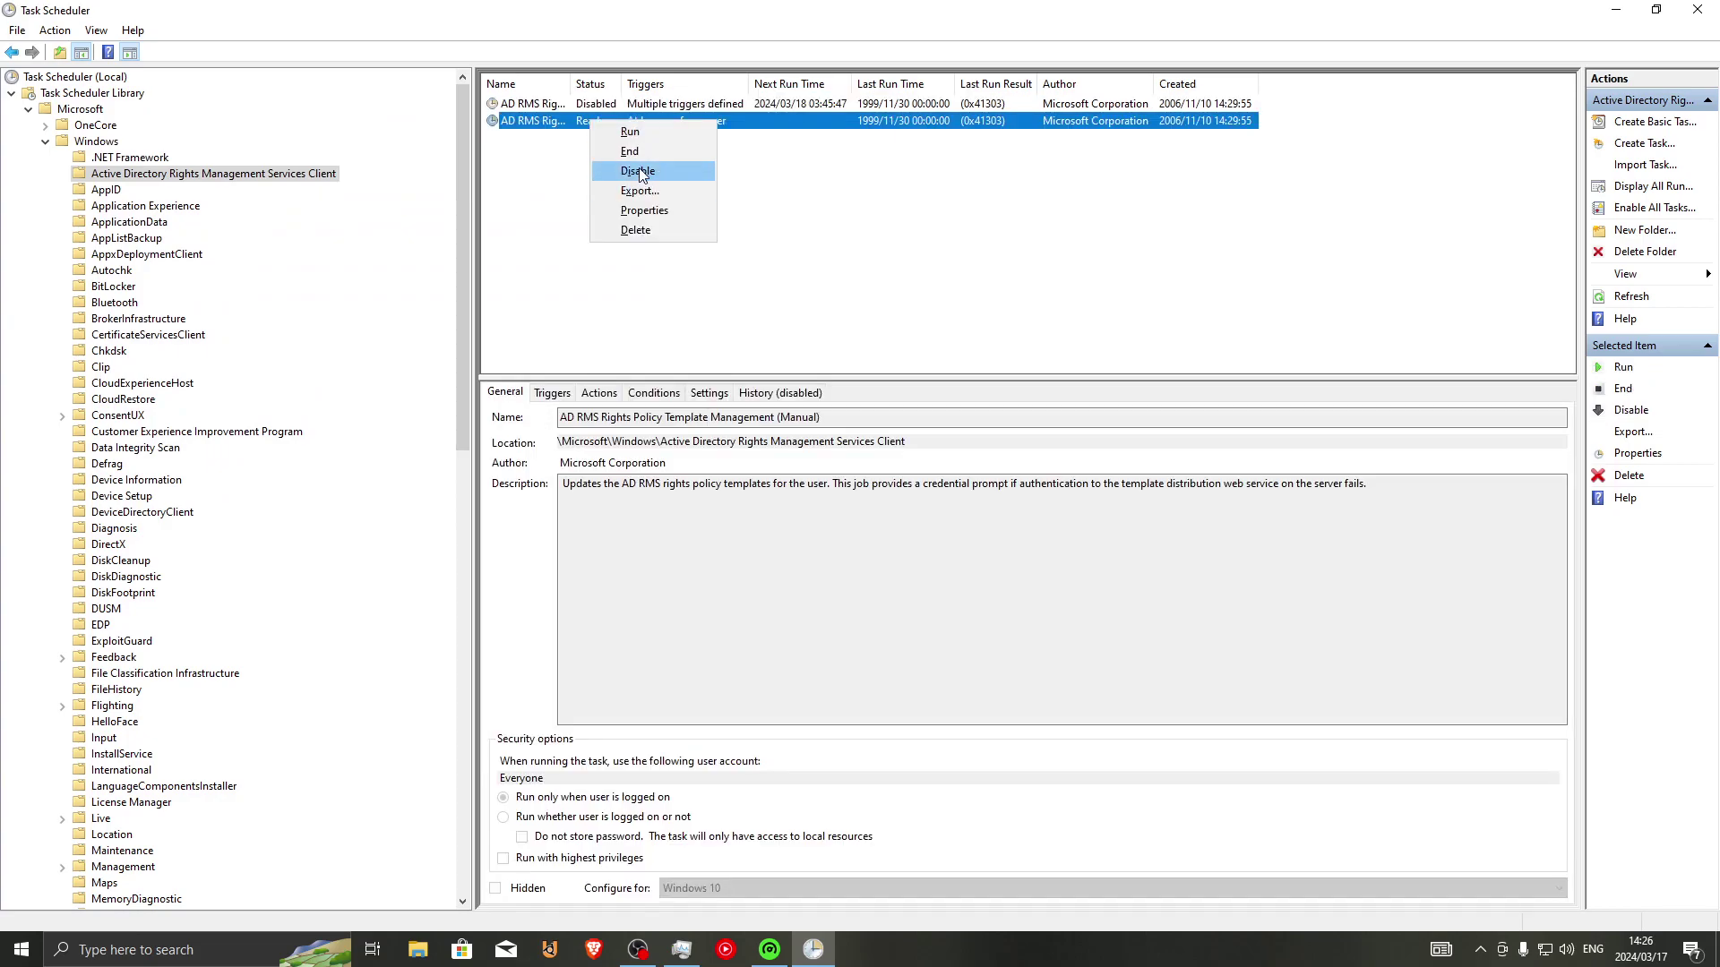
click(884, 224)
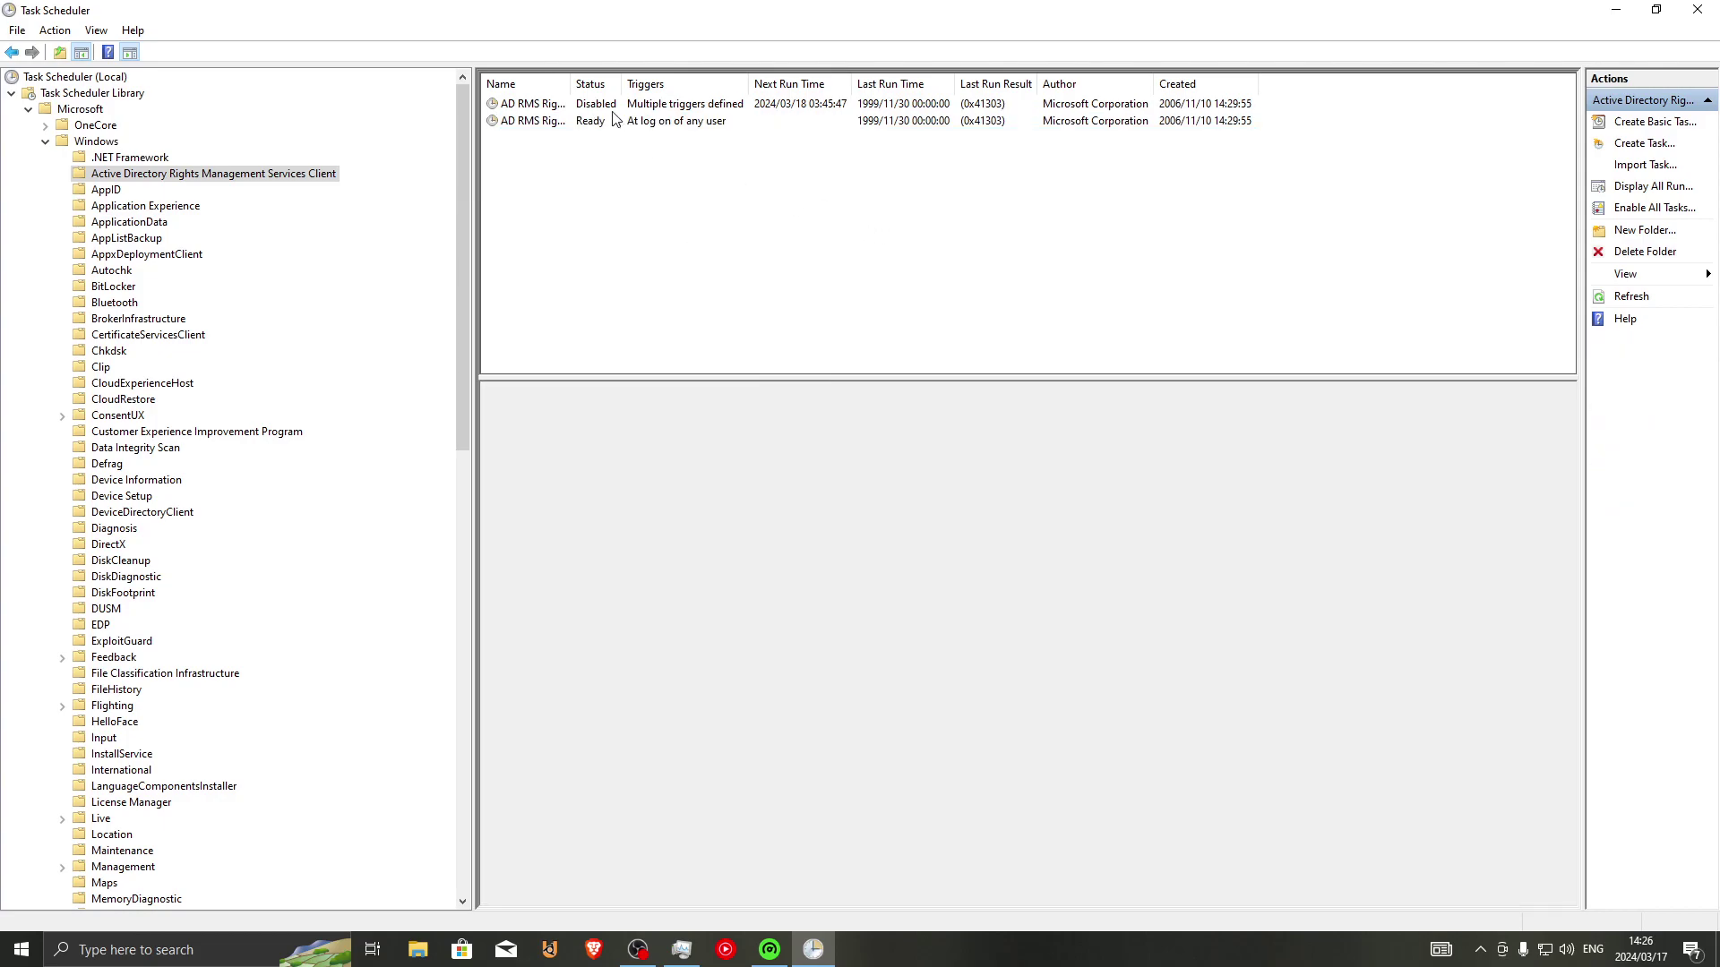
Step: Review the additional settings of the AD RMS Rights Policy Template Management (Automated) task and close its properties
click(621, 104)
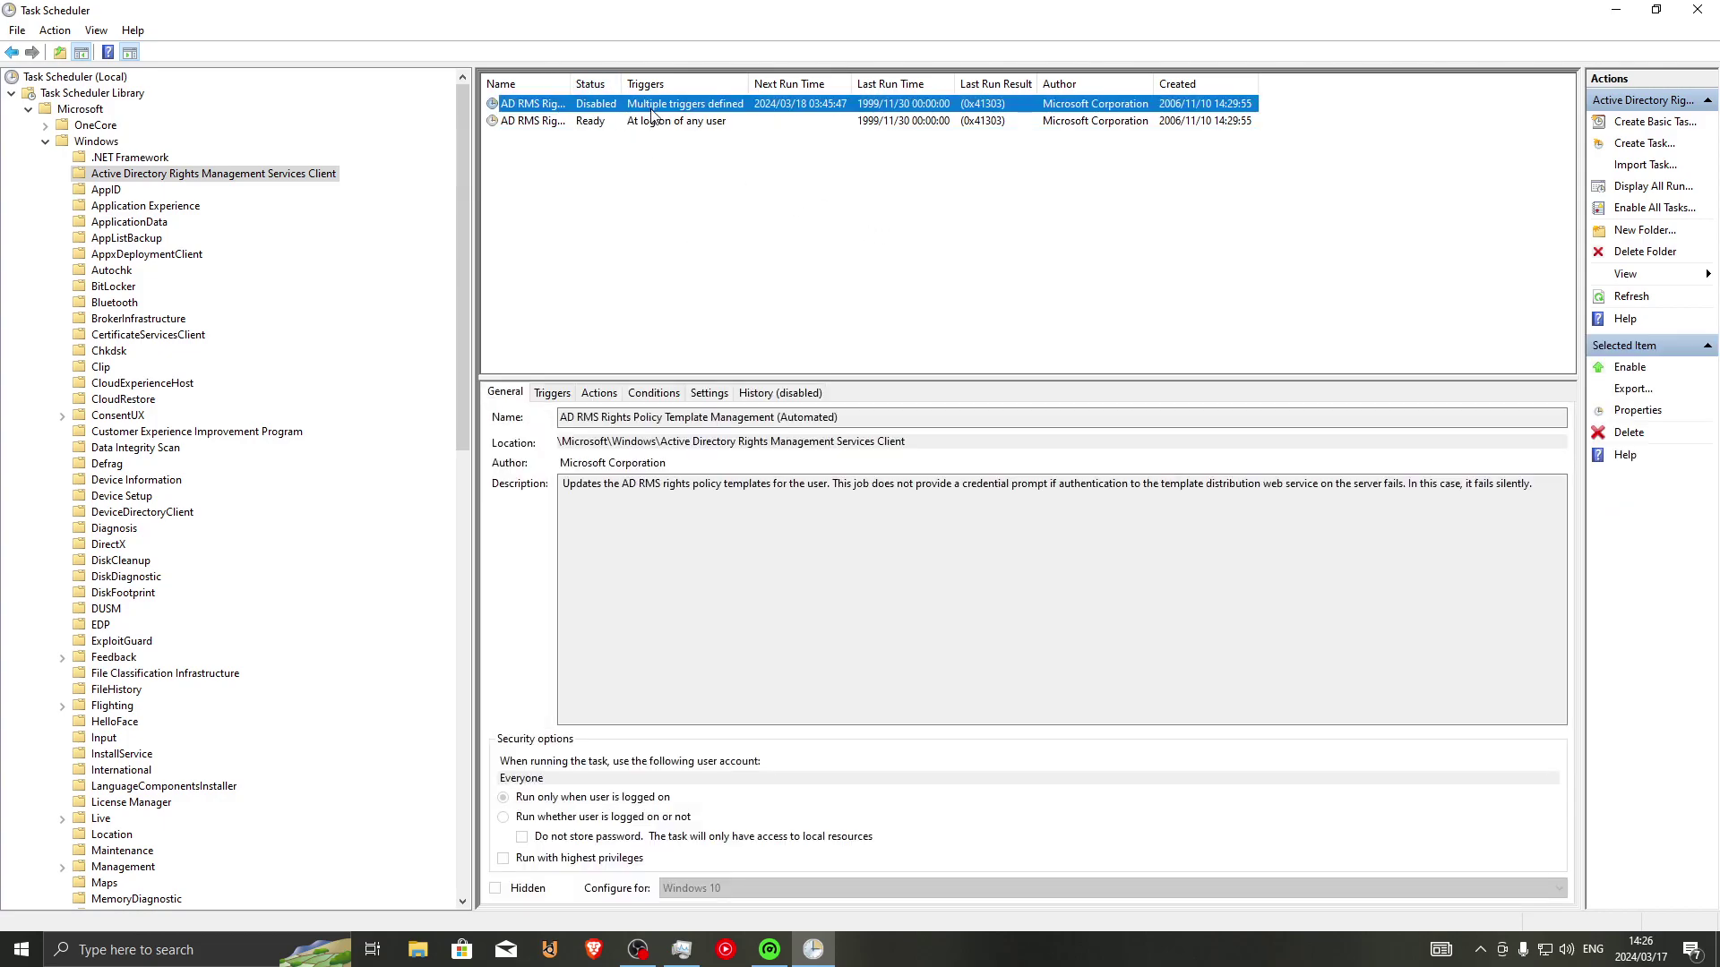
double_click(652, 109)
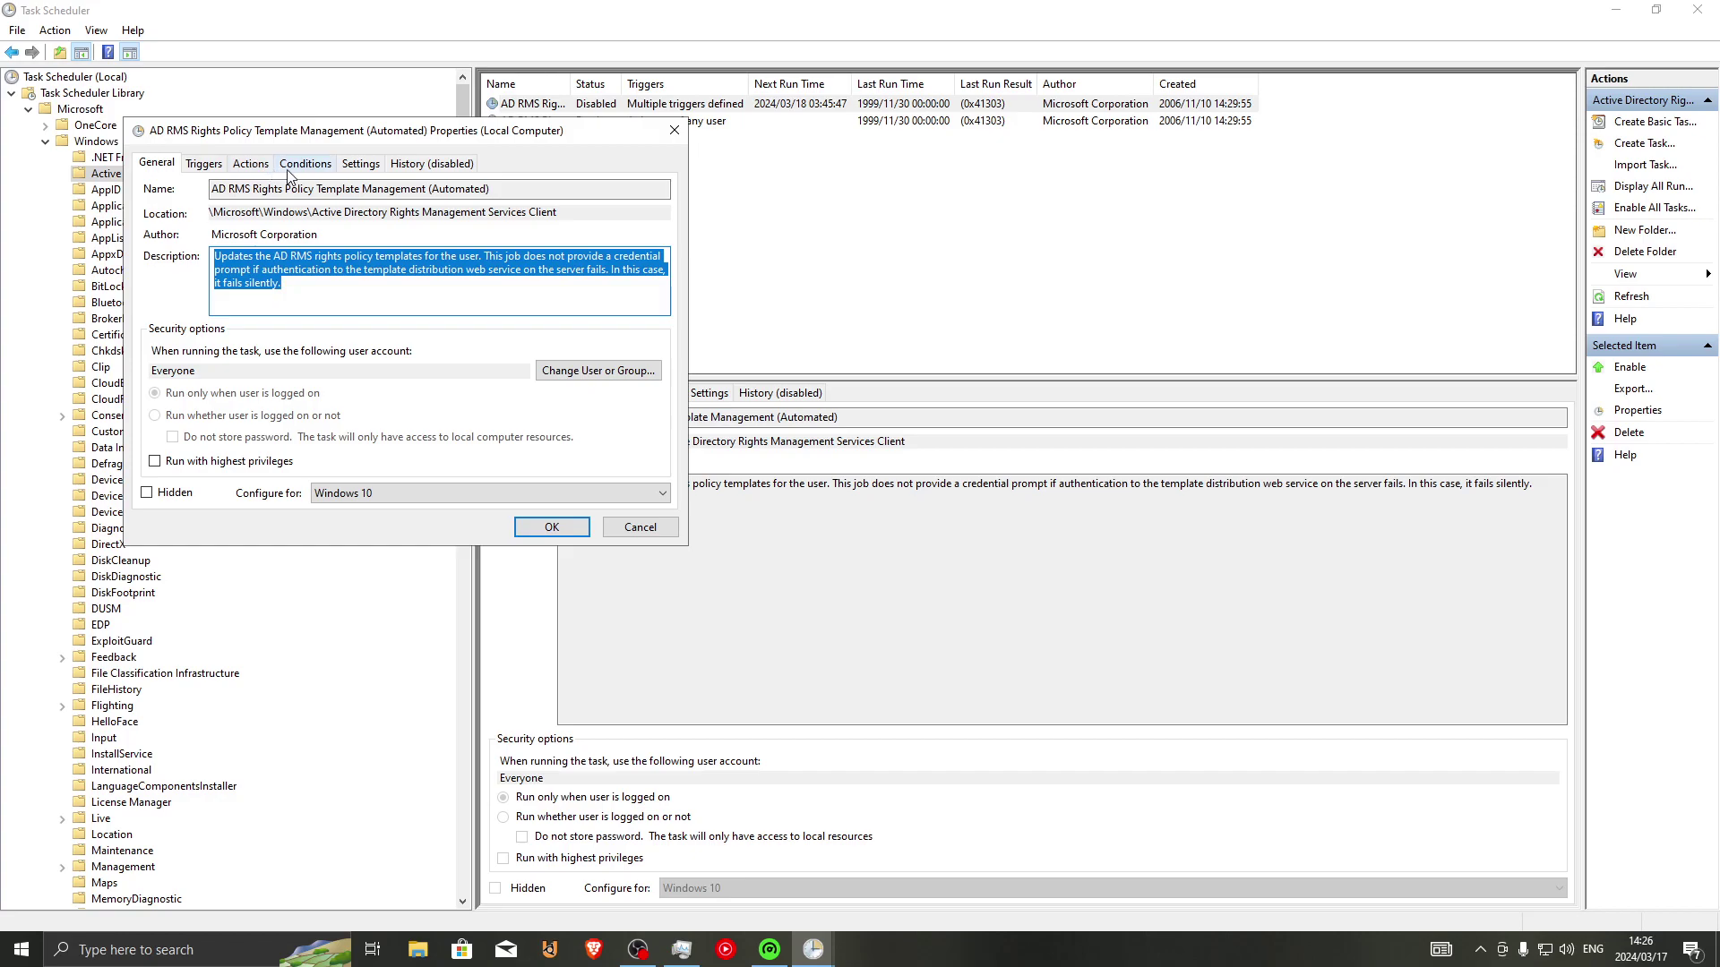
click(361, 163)
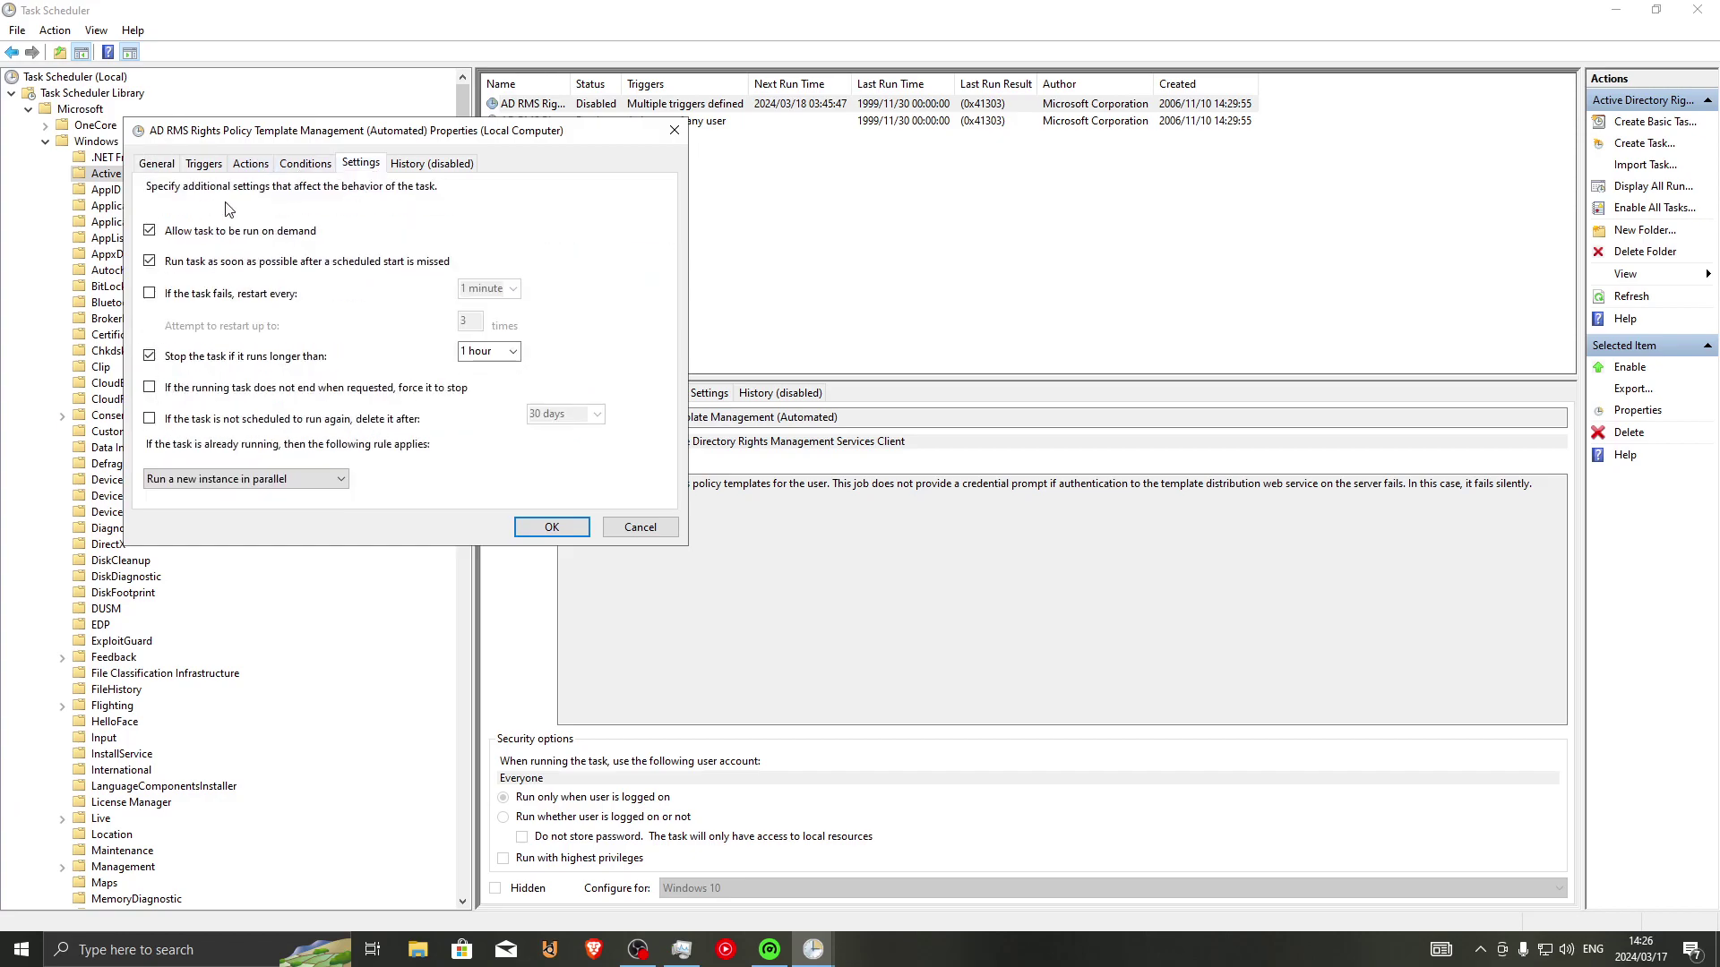
click(674, 130)
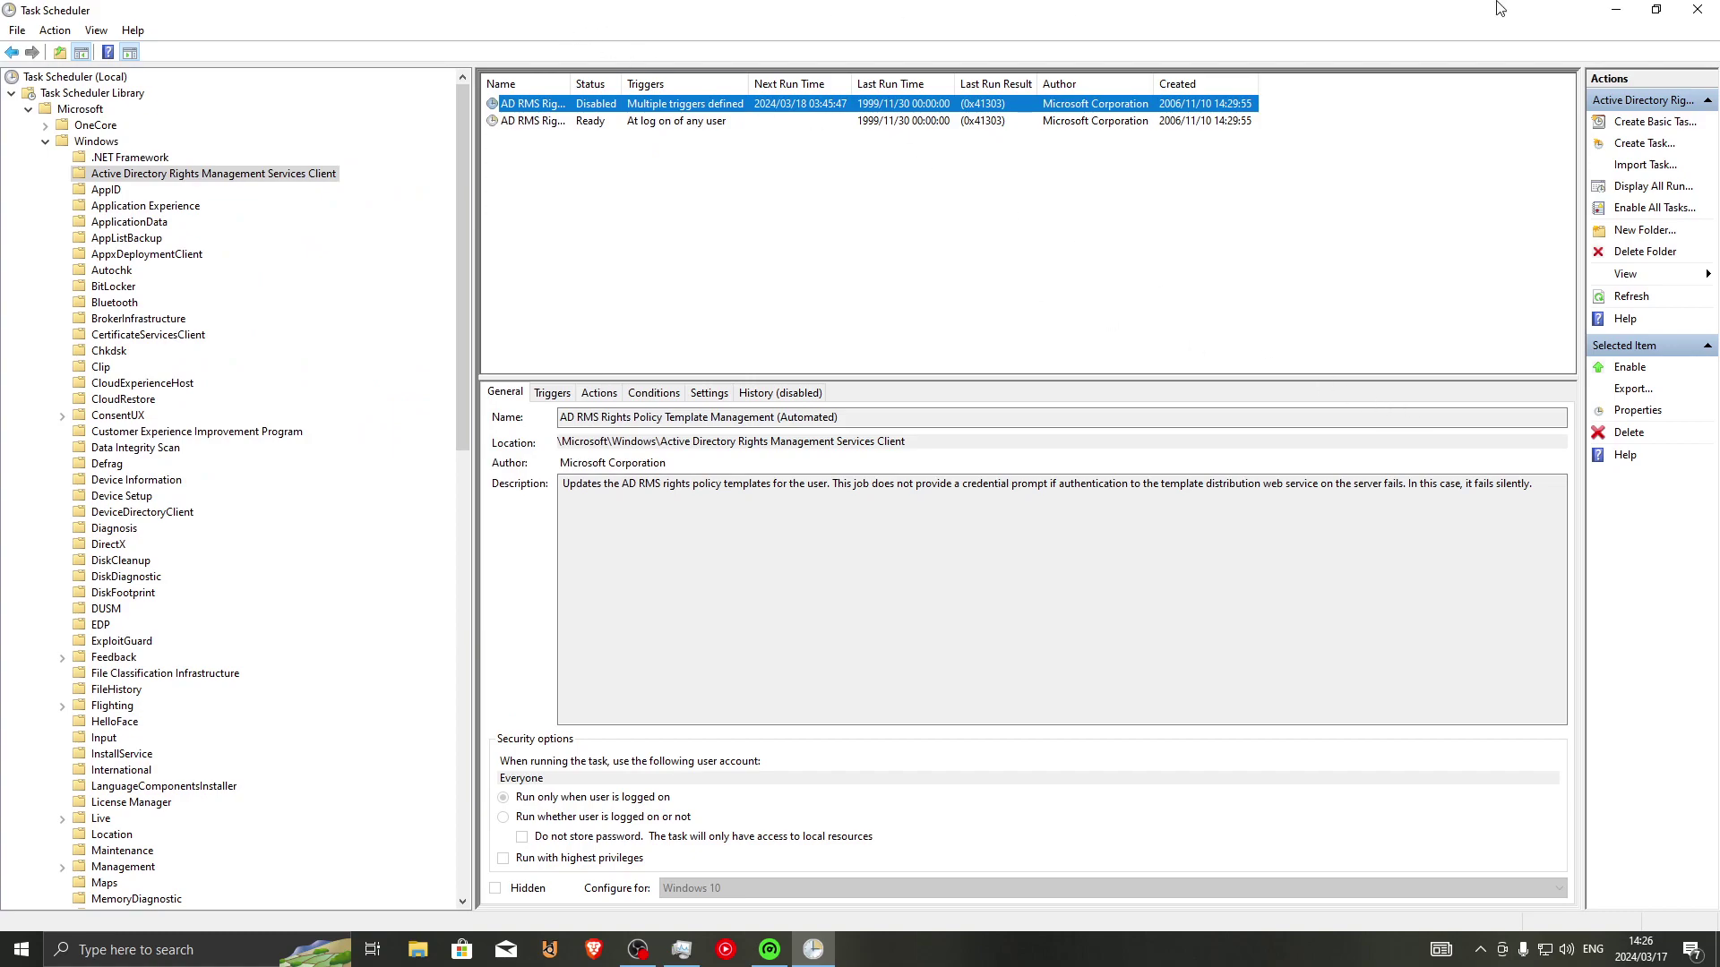
Step: Close Task Scheduler, open the Local Group Policy Editor in full screen, and widen its policy tree
click(1711, 6)
click(180, 945)
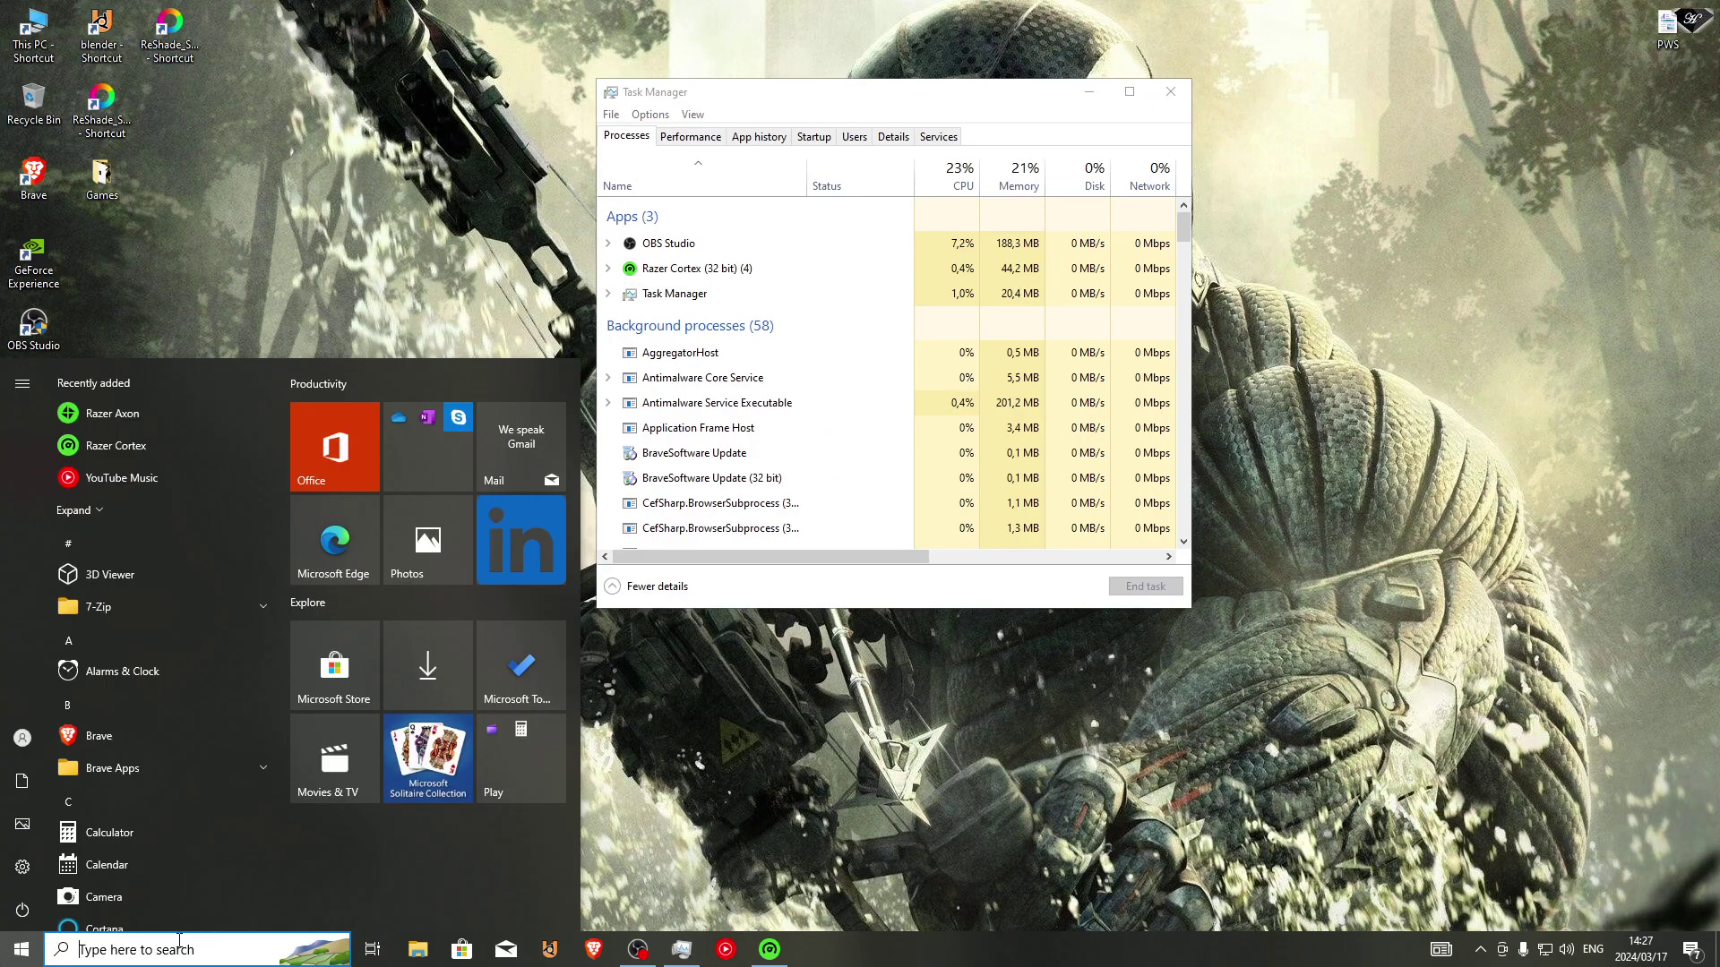
text(gr)
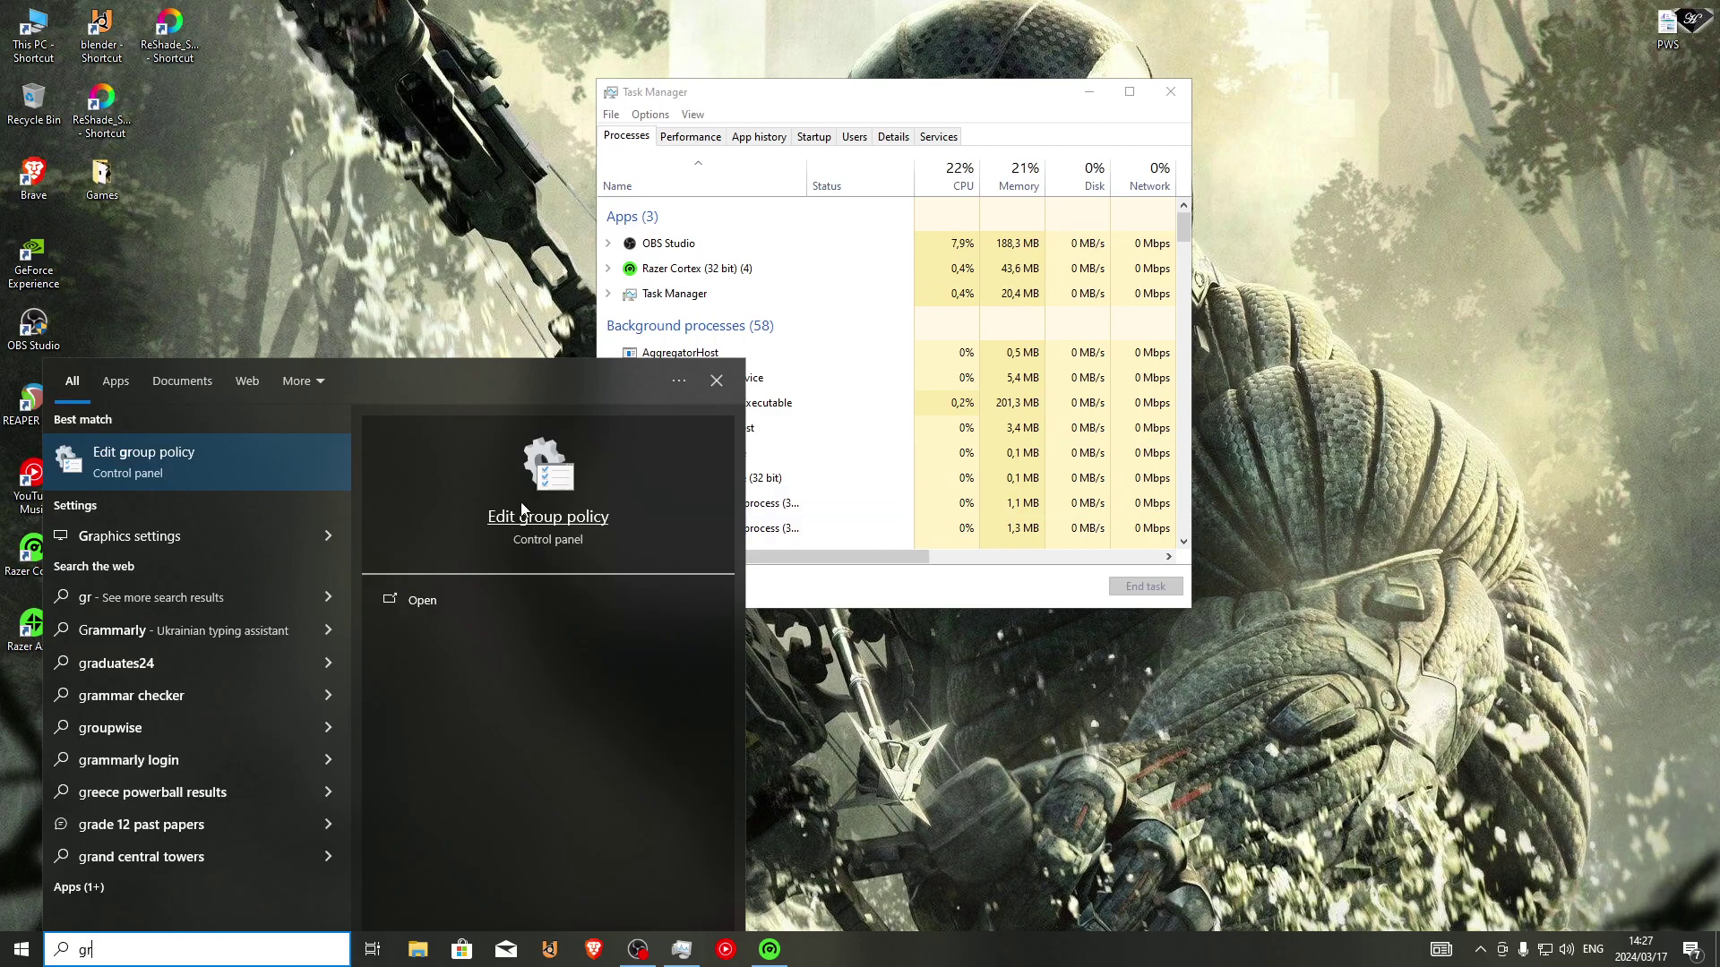
click(390, 611)
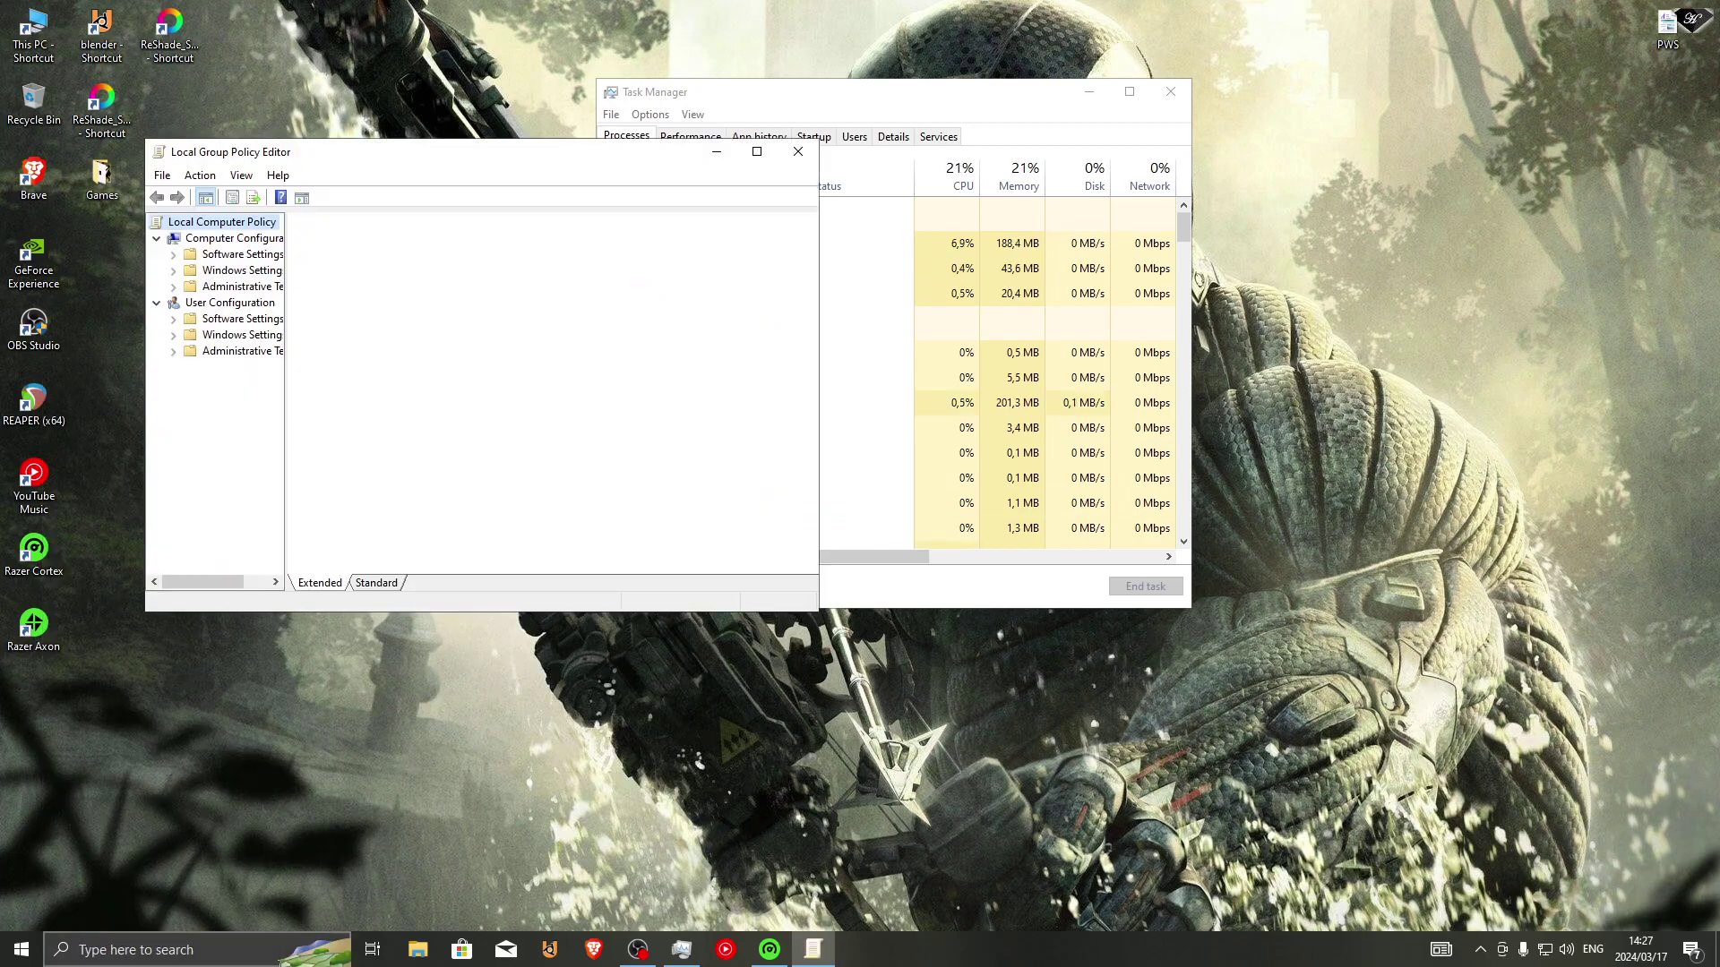
drag(475, 156, 533, 4)
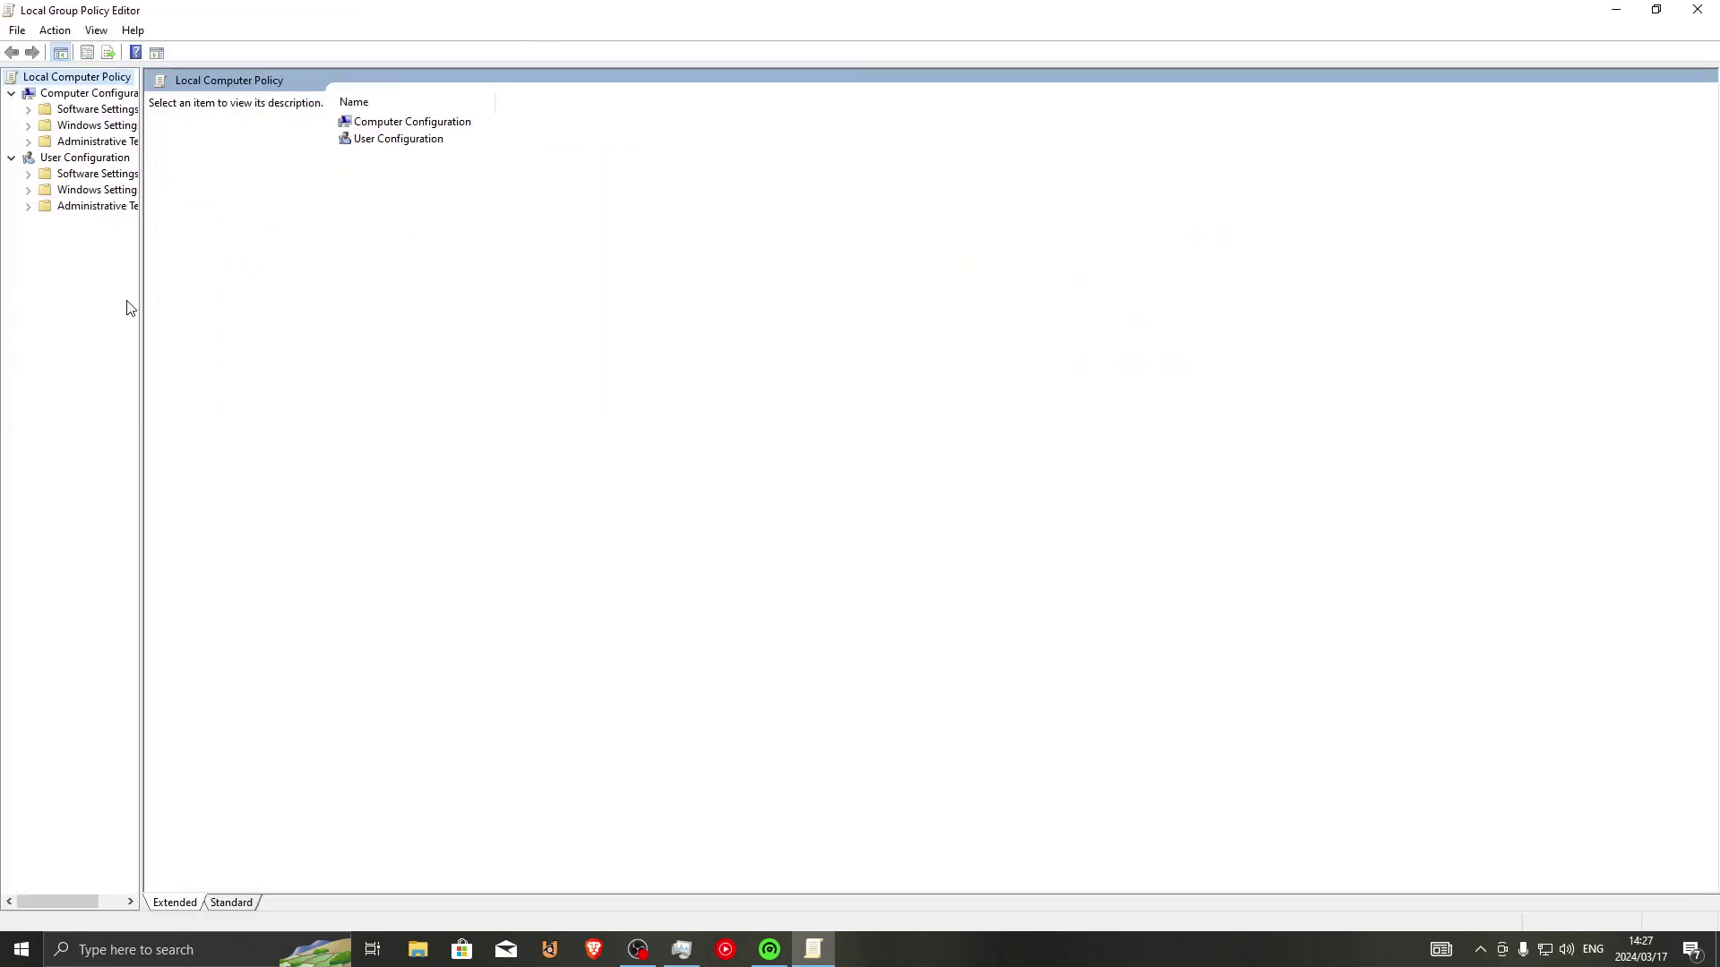
drag(140, 299, 720, 349)
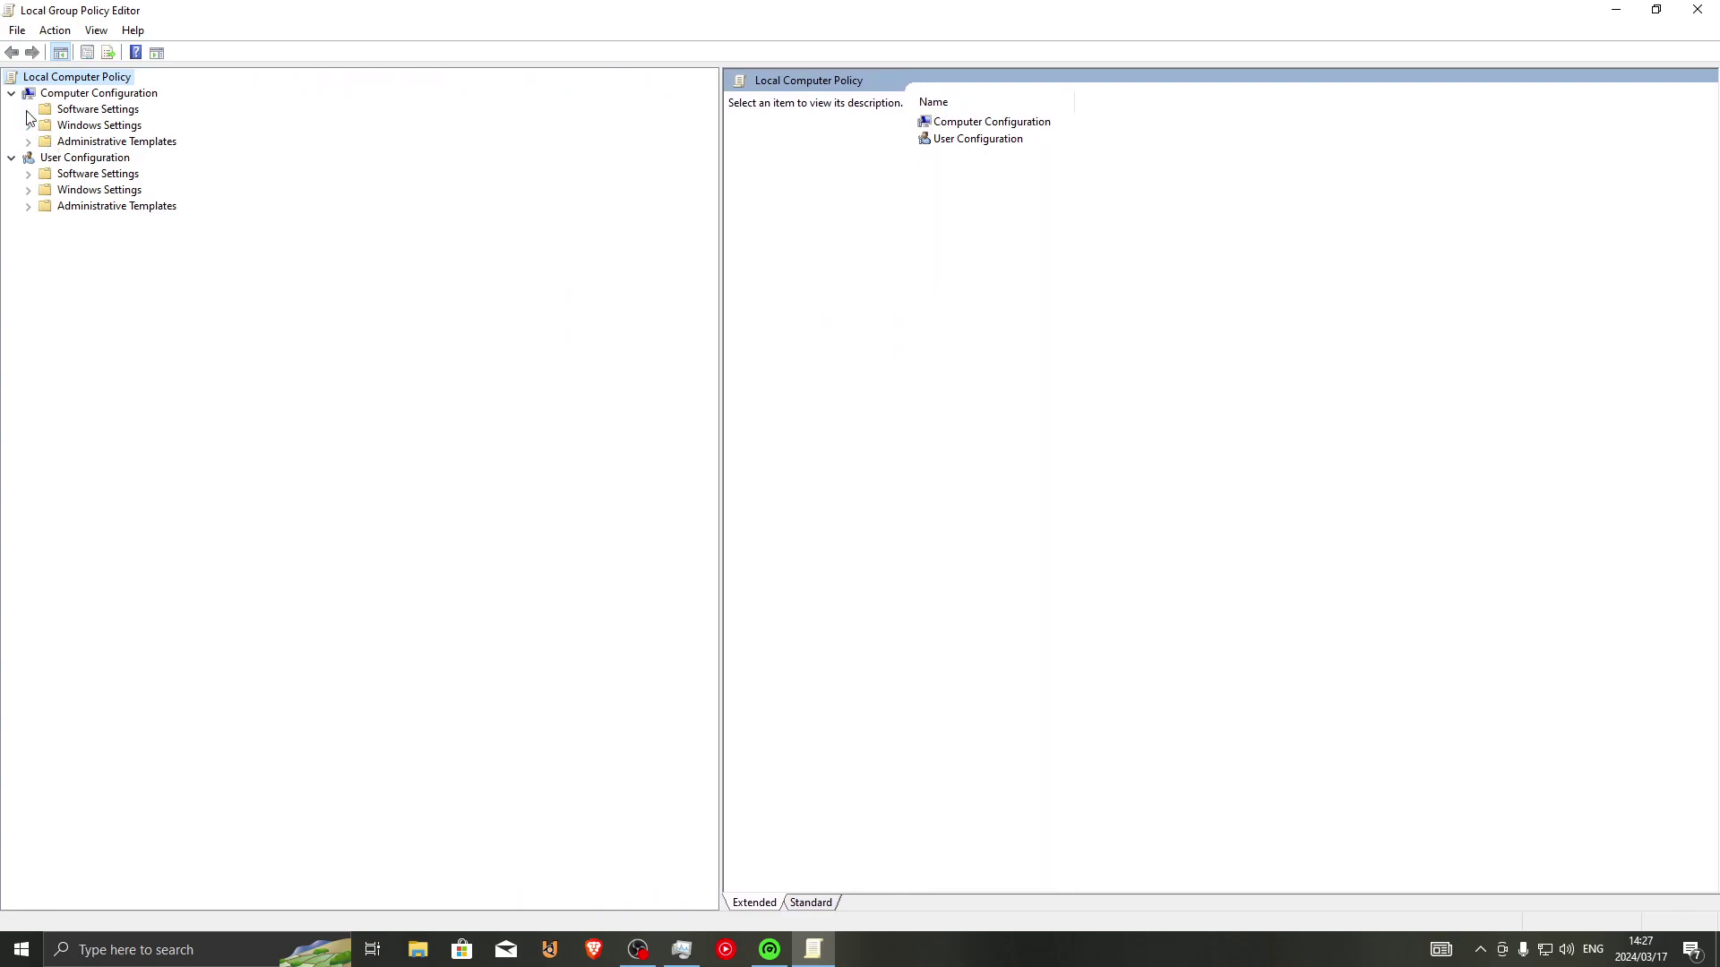
Step: Under User Configuration, expand Windows Settings and Administrative Templates, including its System and Windows Components folders
click(28, 191)
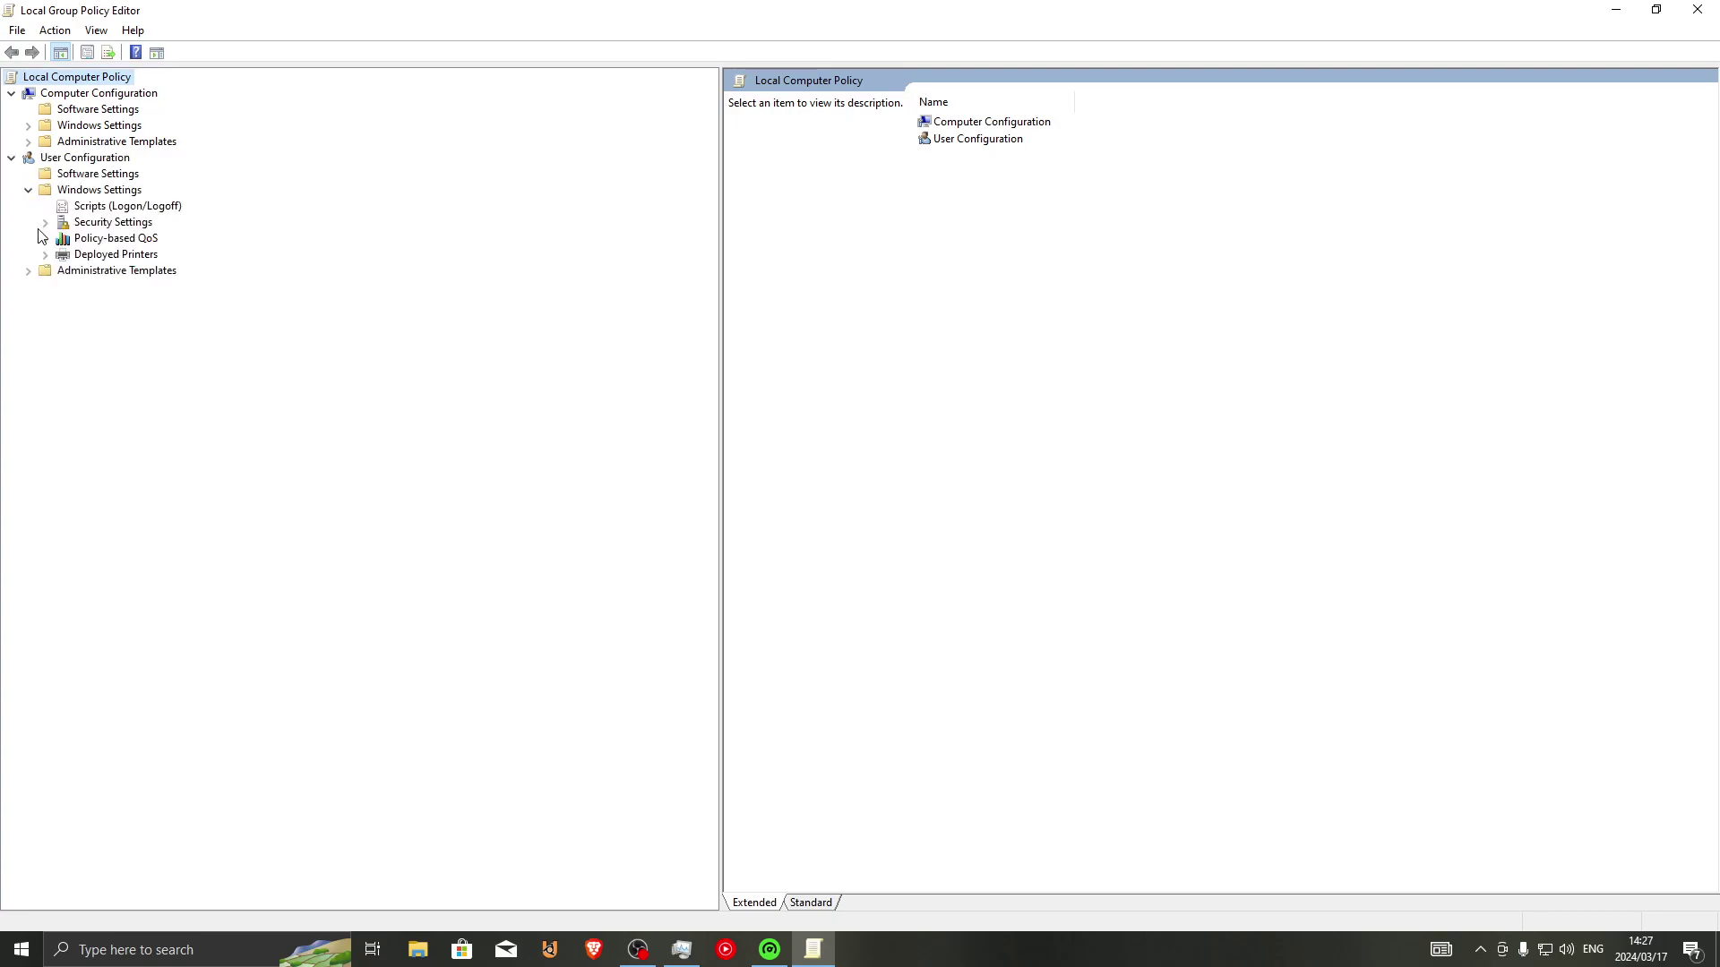
click(28, 271)
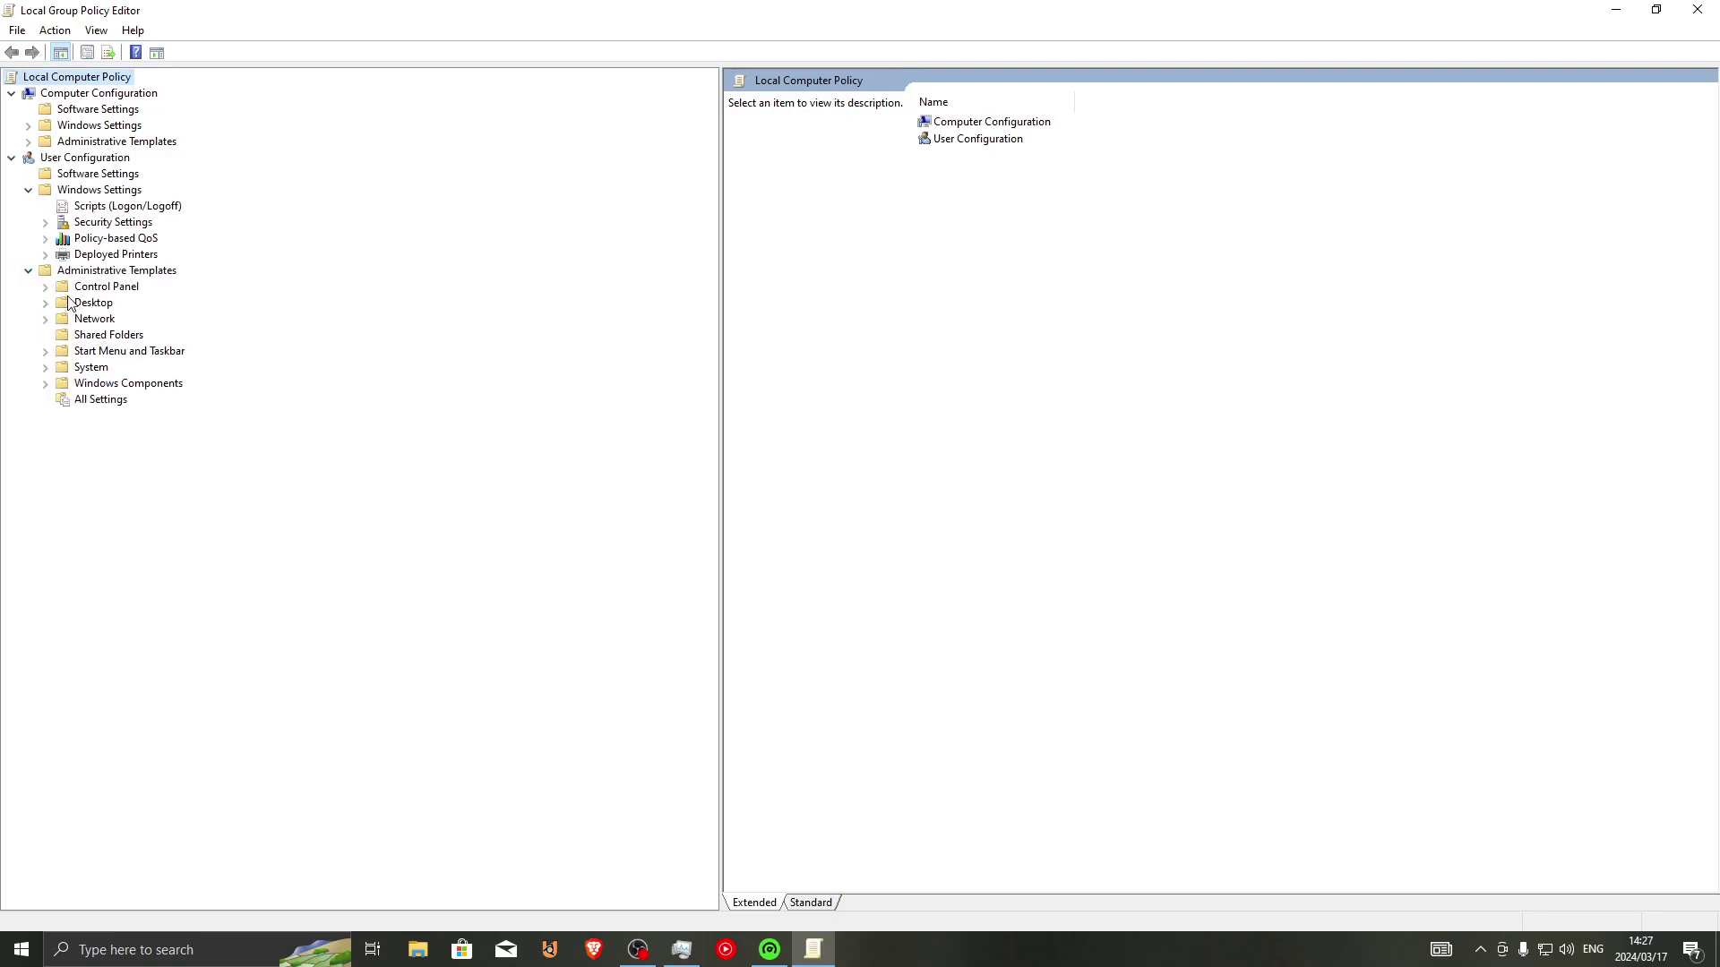
click(46, 367)
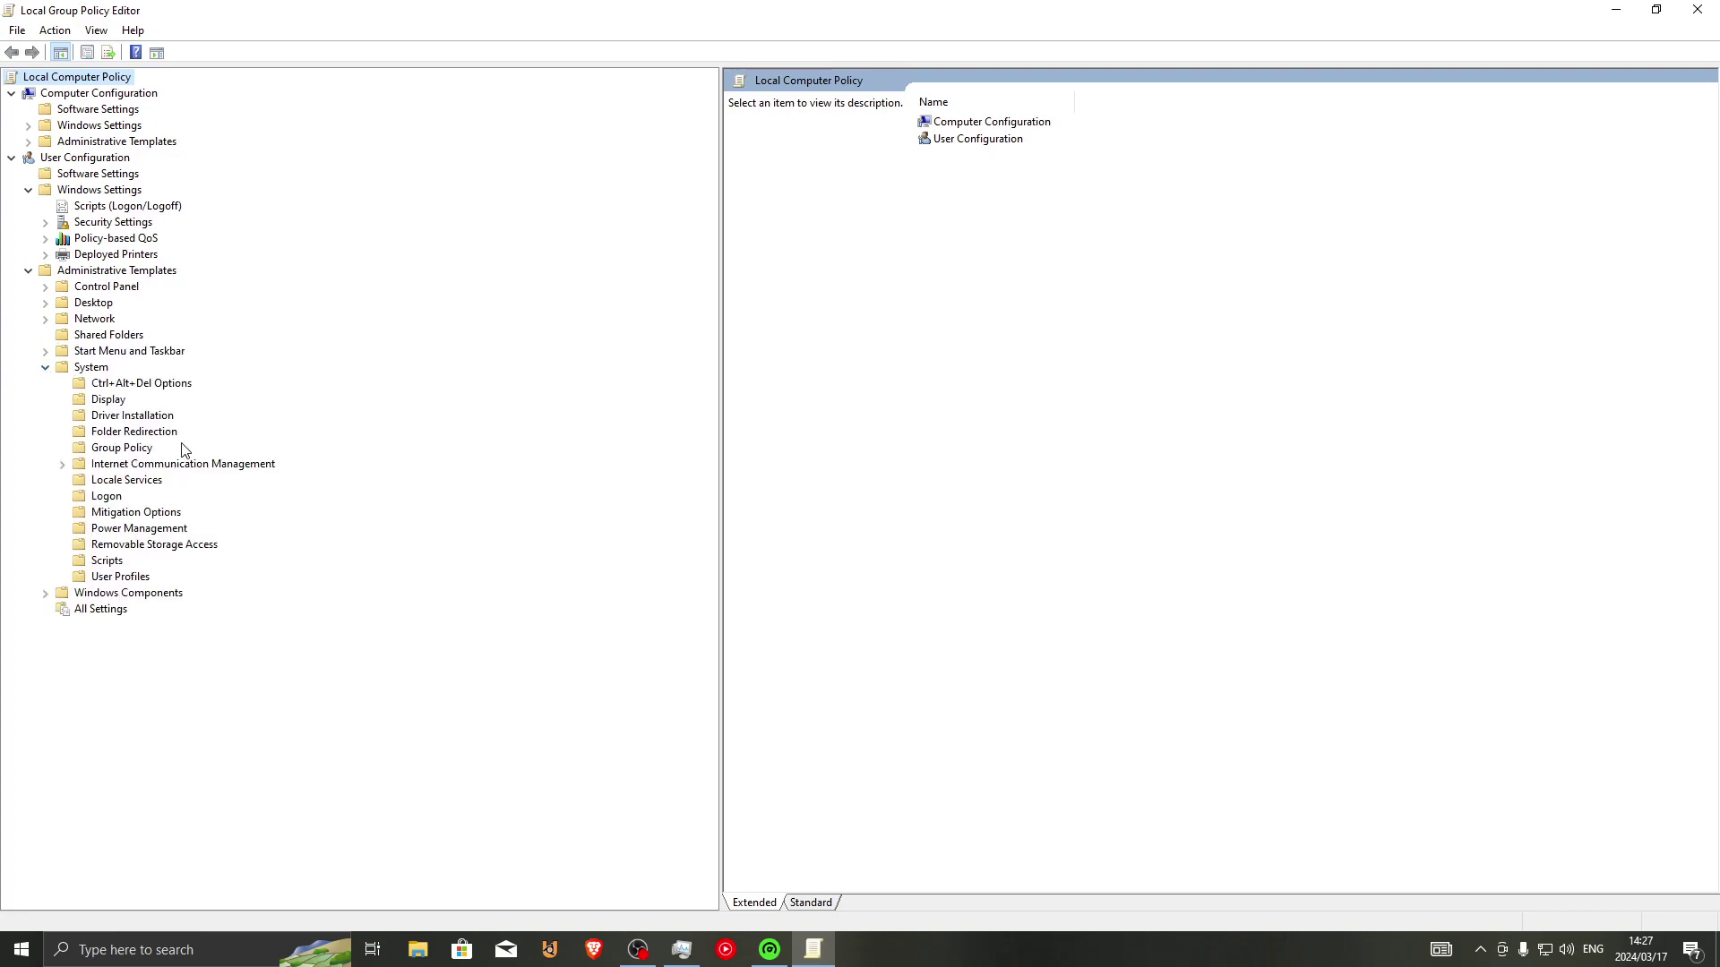
click(46, 595)
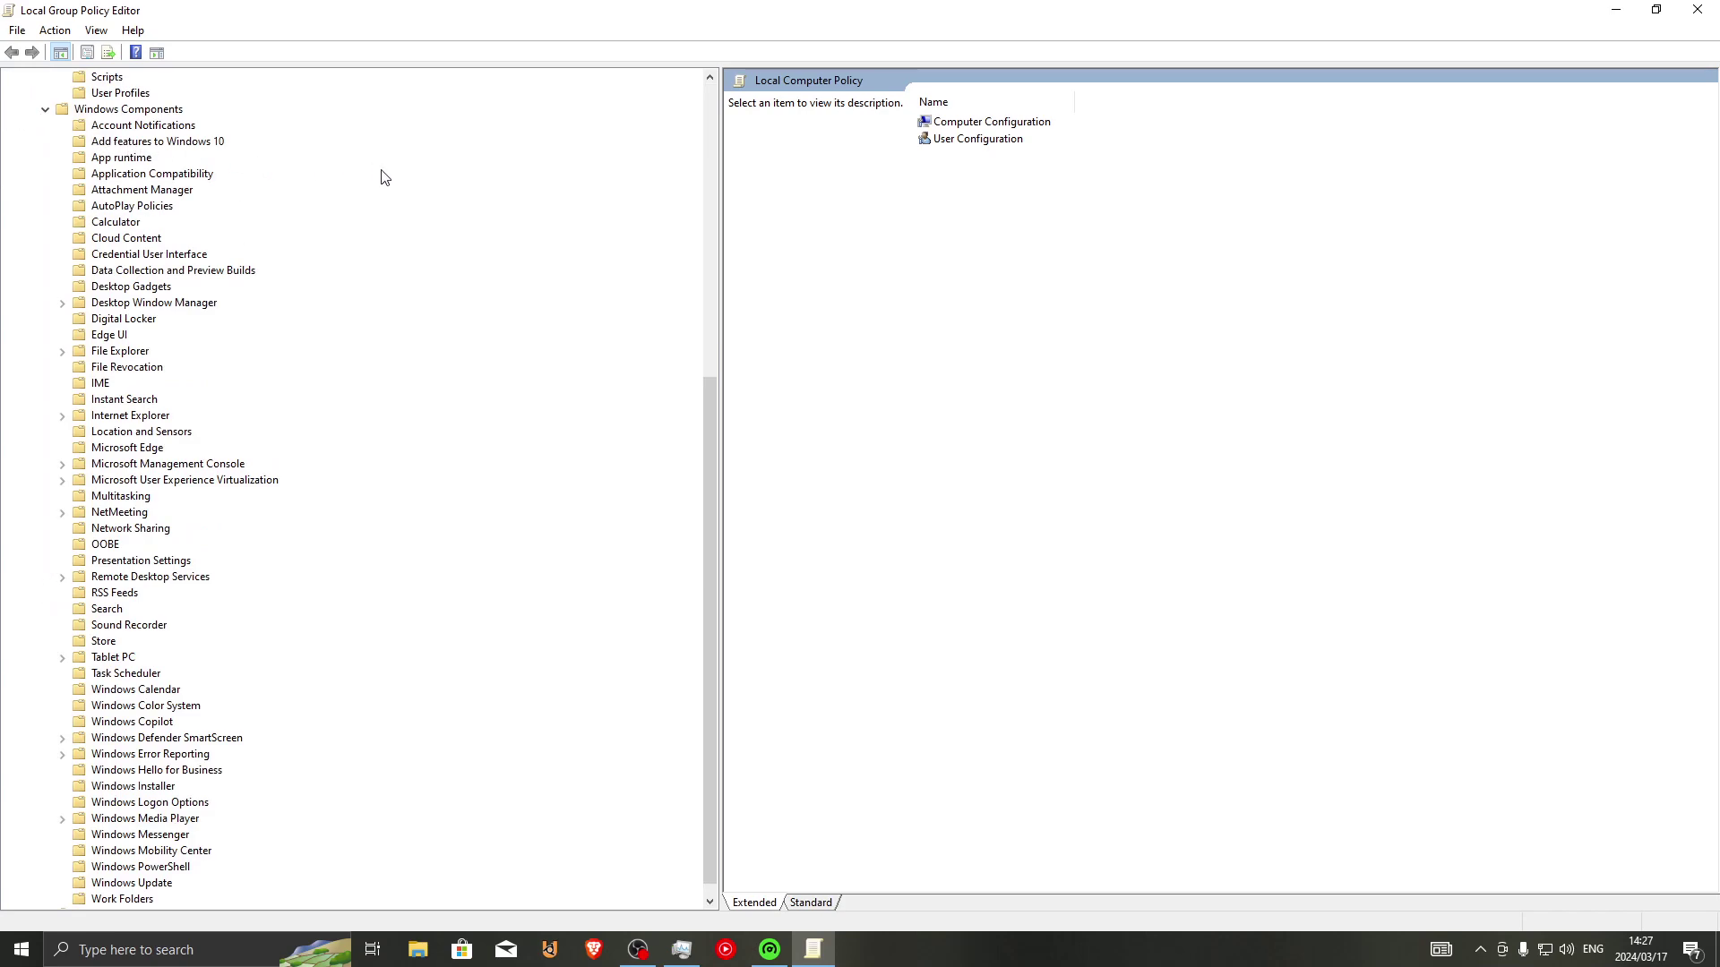
Step: Browse the Application Compatibility, Account Notifications, Add features to Windows 10, App runtime and Credential User Interface policies under Windows Components
click(191, 178)
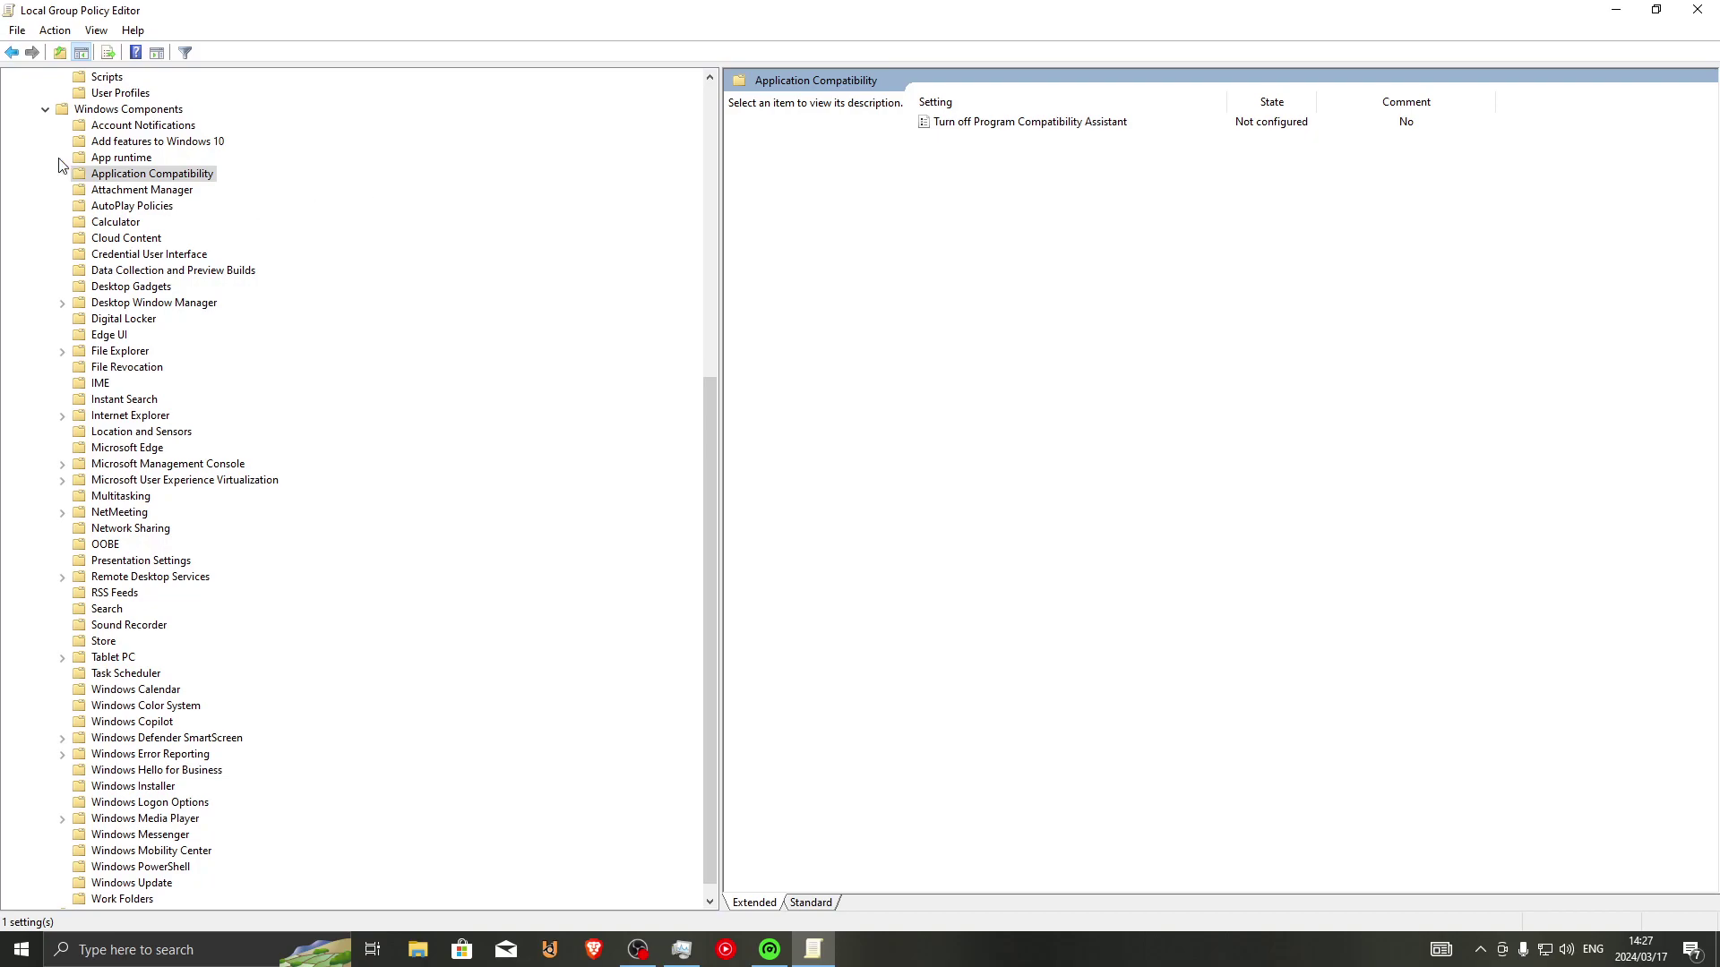
click(142, 126)
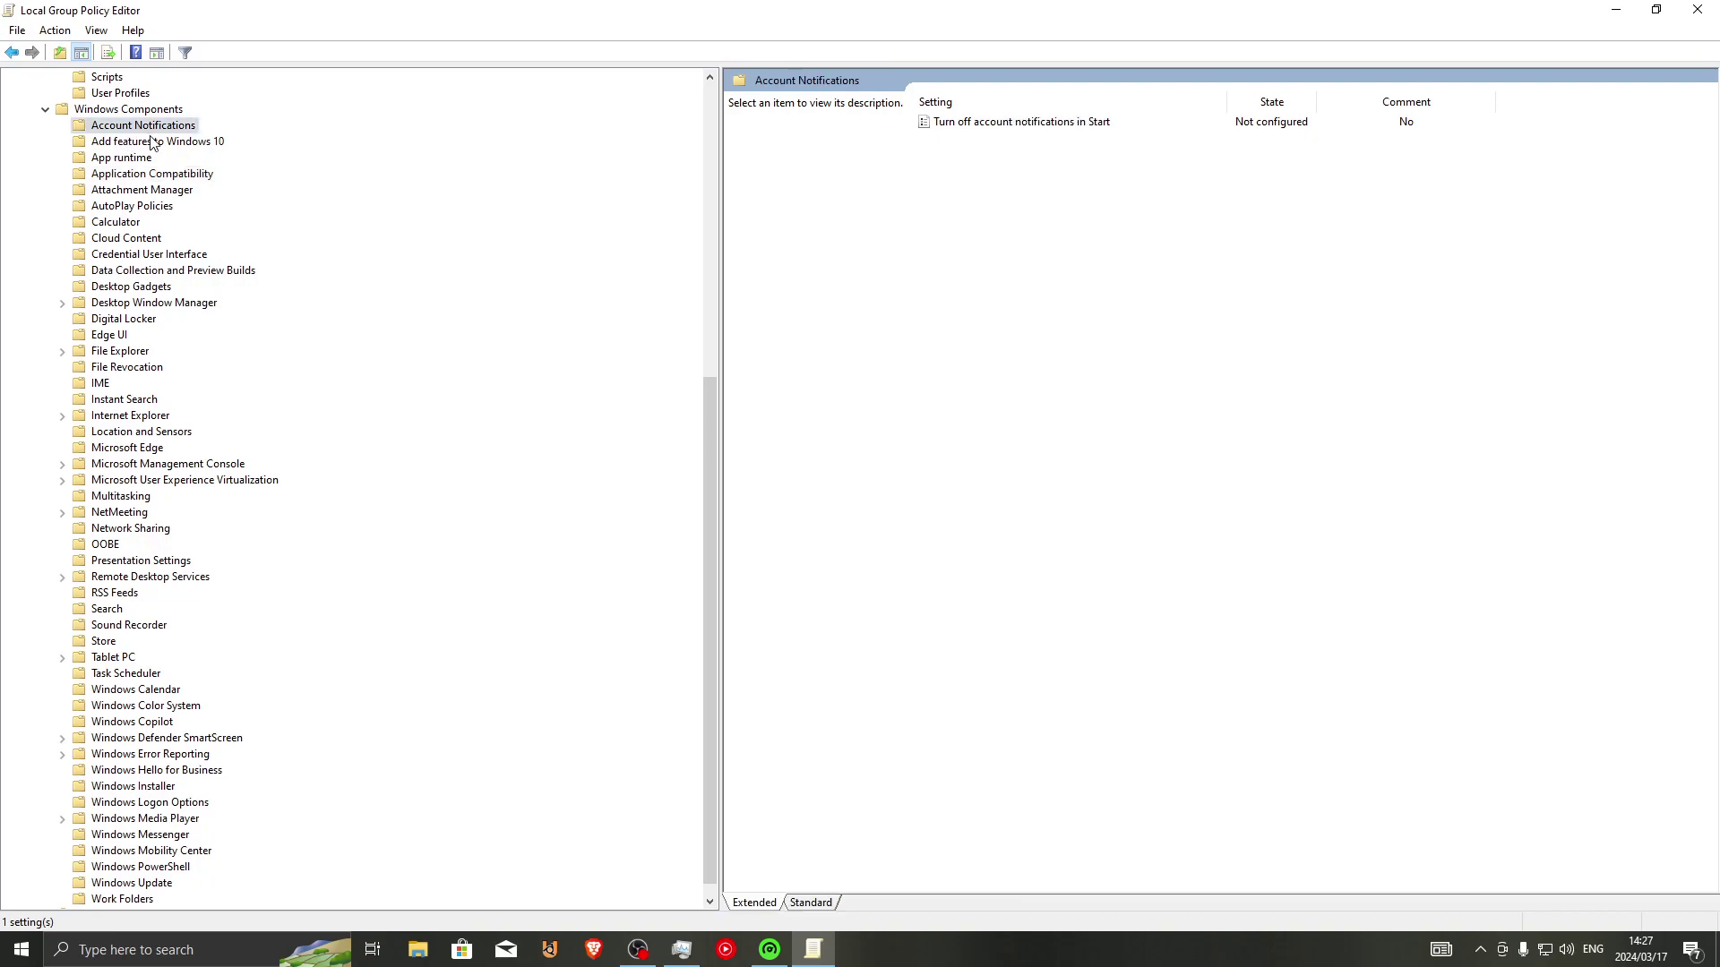
click(160, 143)
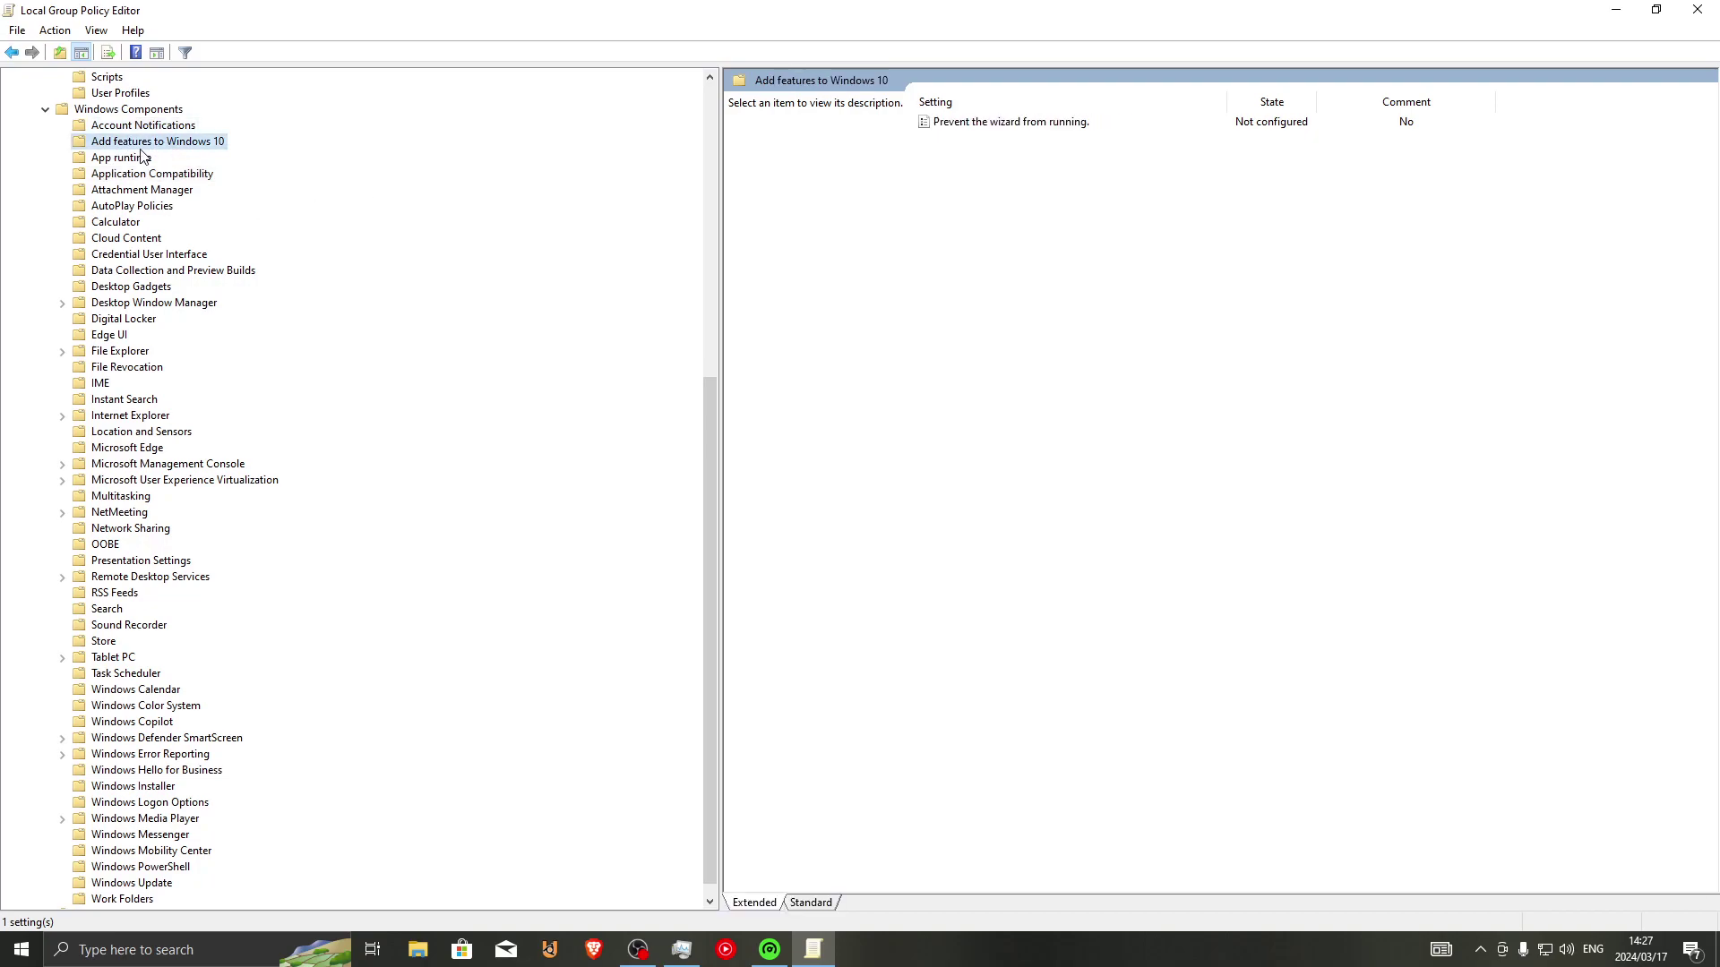
click(140, 159)
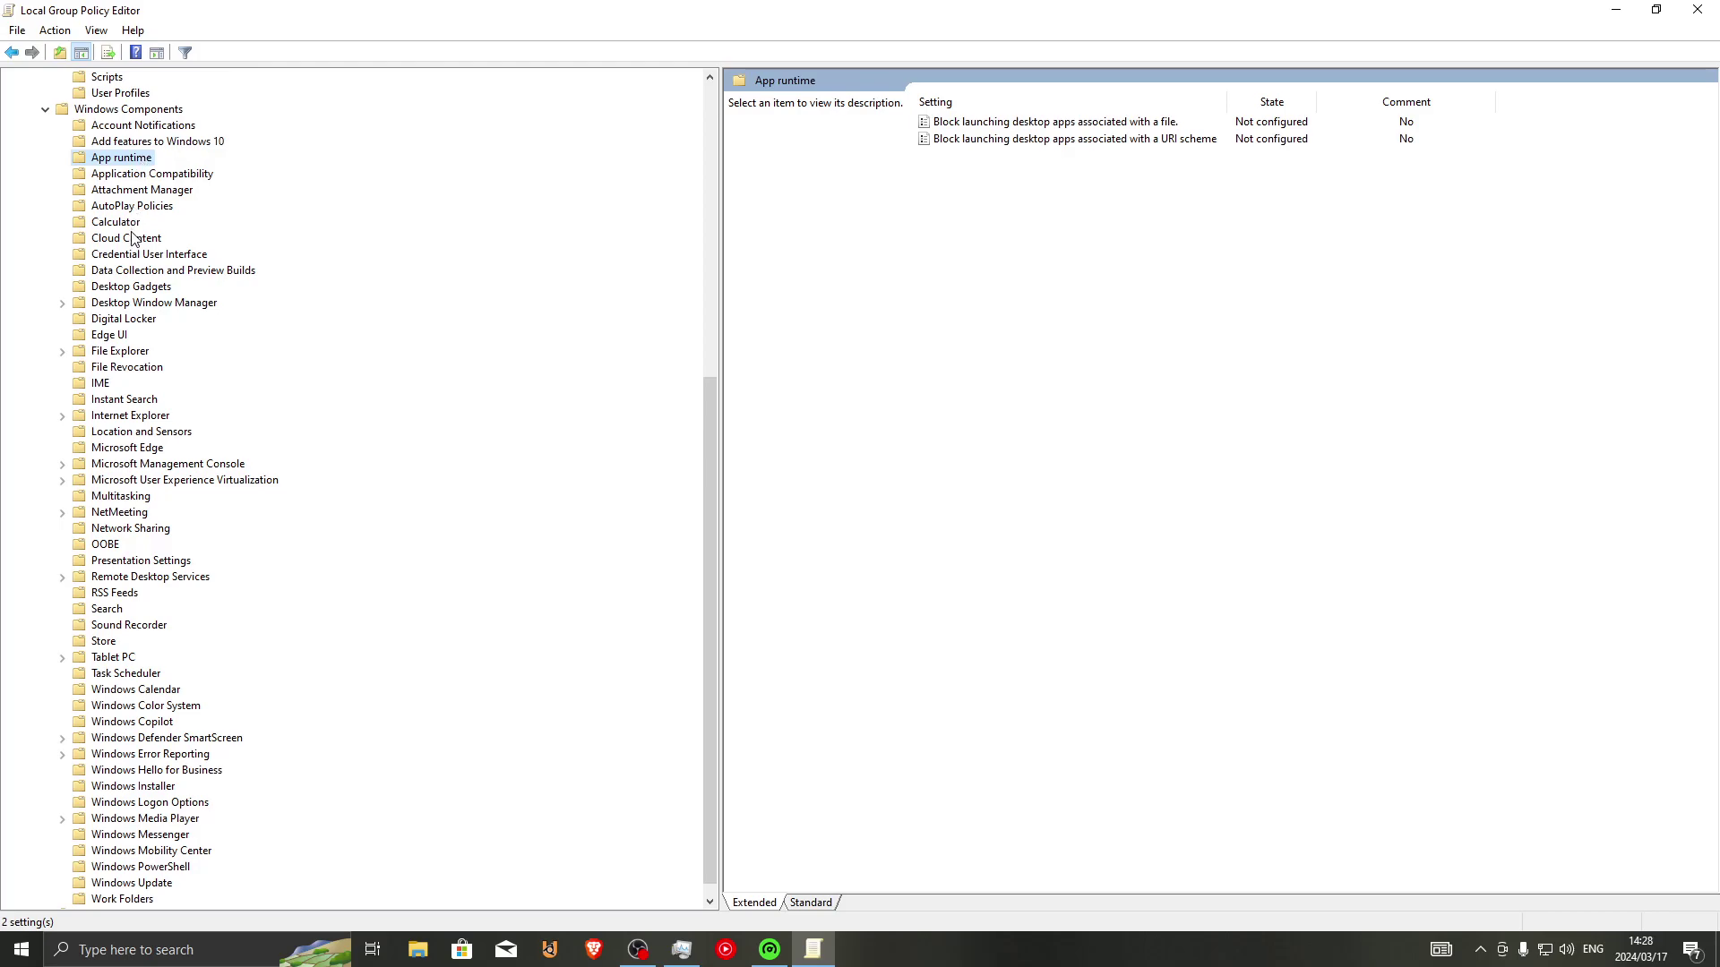
click(147, 255)
Step: View the Data Collection and Preview Builds policies and examine the Allow Telemetry setting's state and description
click(151, 274)
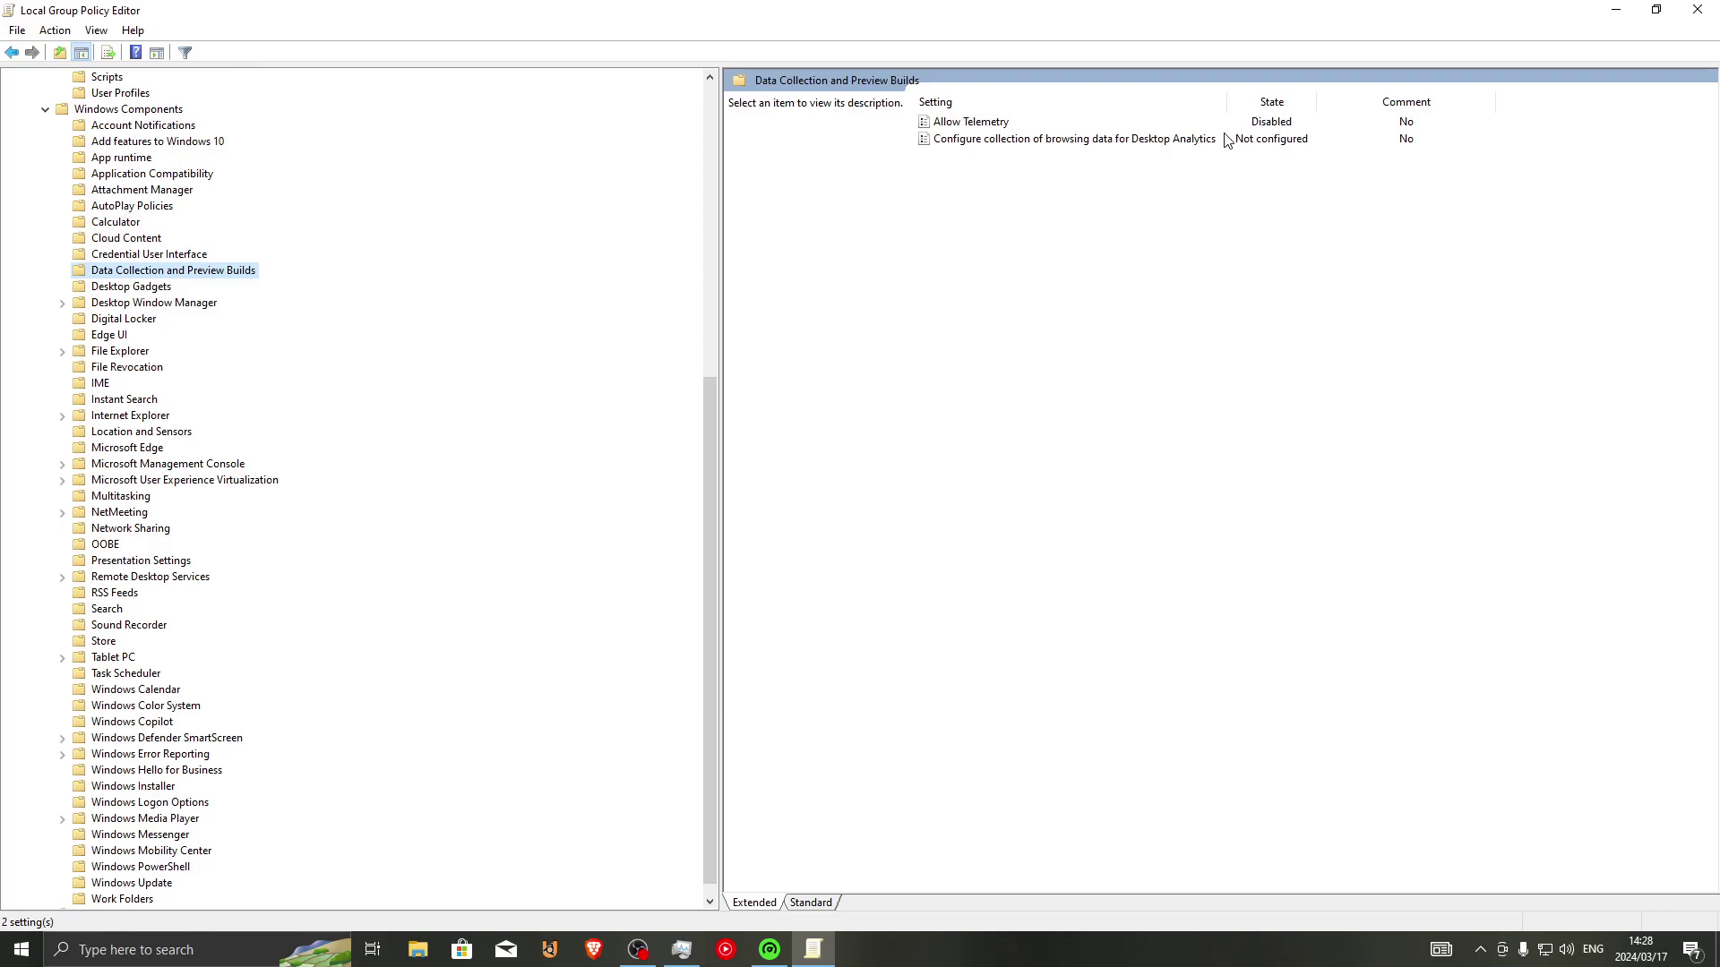
click(1223, 102)
click(1192, 123)
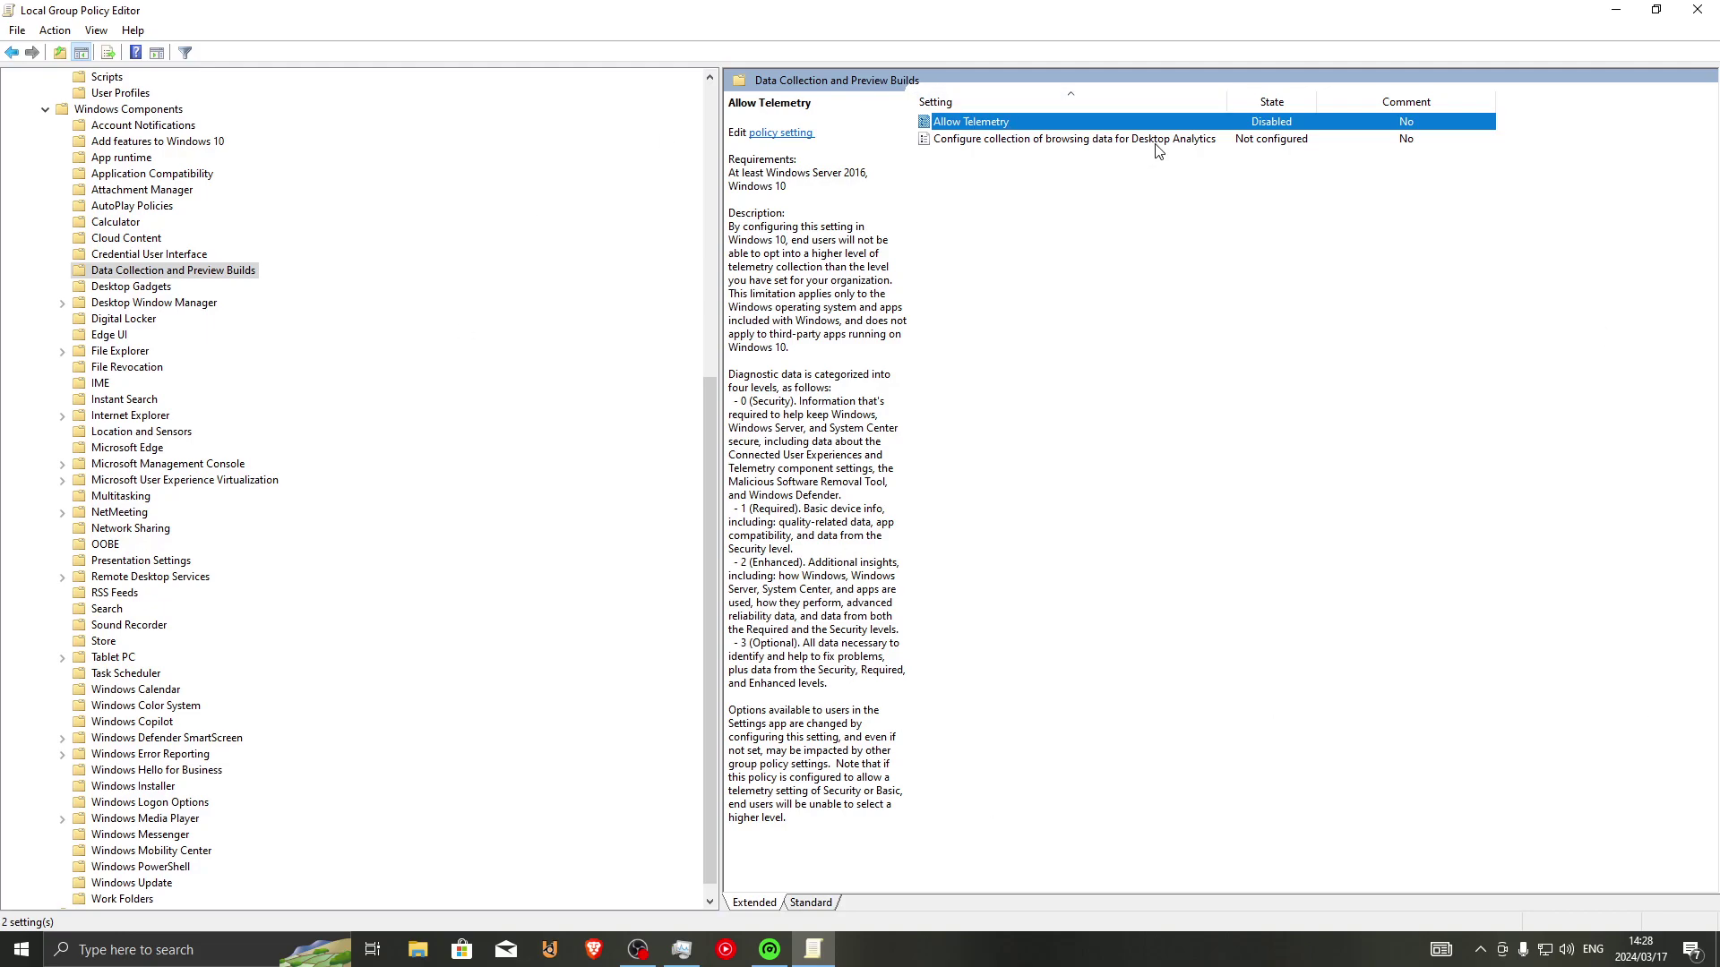
Step: Close the Local Group Policy Editor and switch to Razer Cortex's Speed Up optimization page
click(1699, 9)
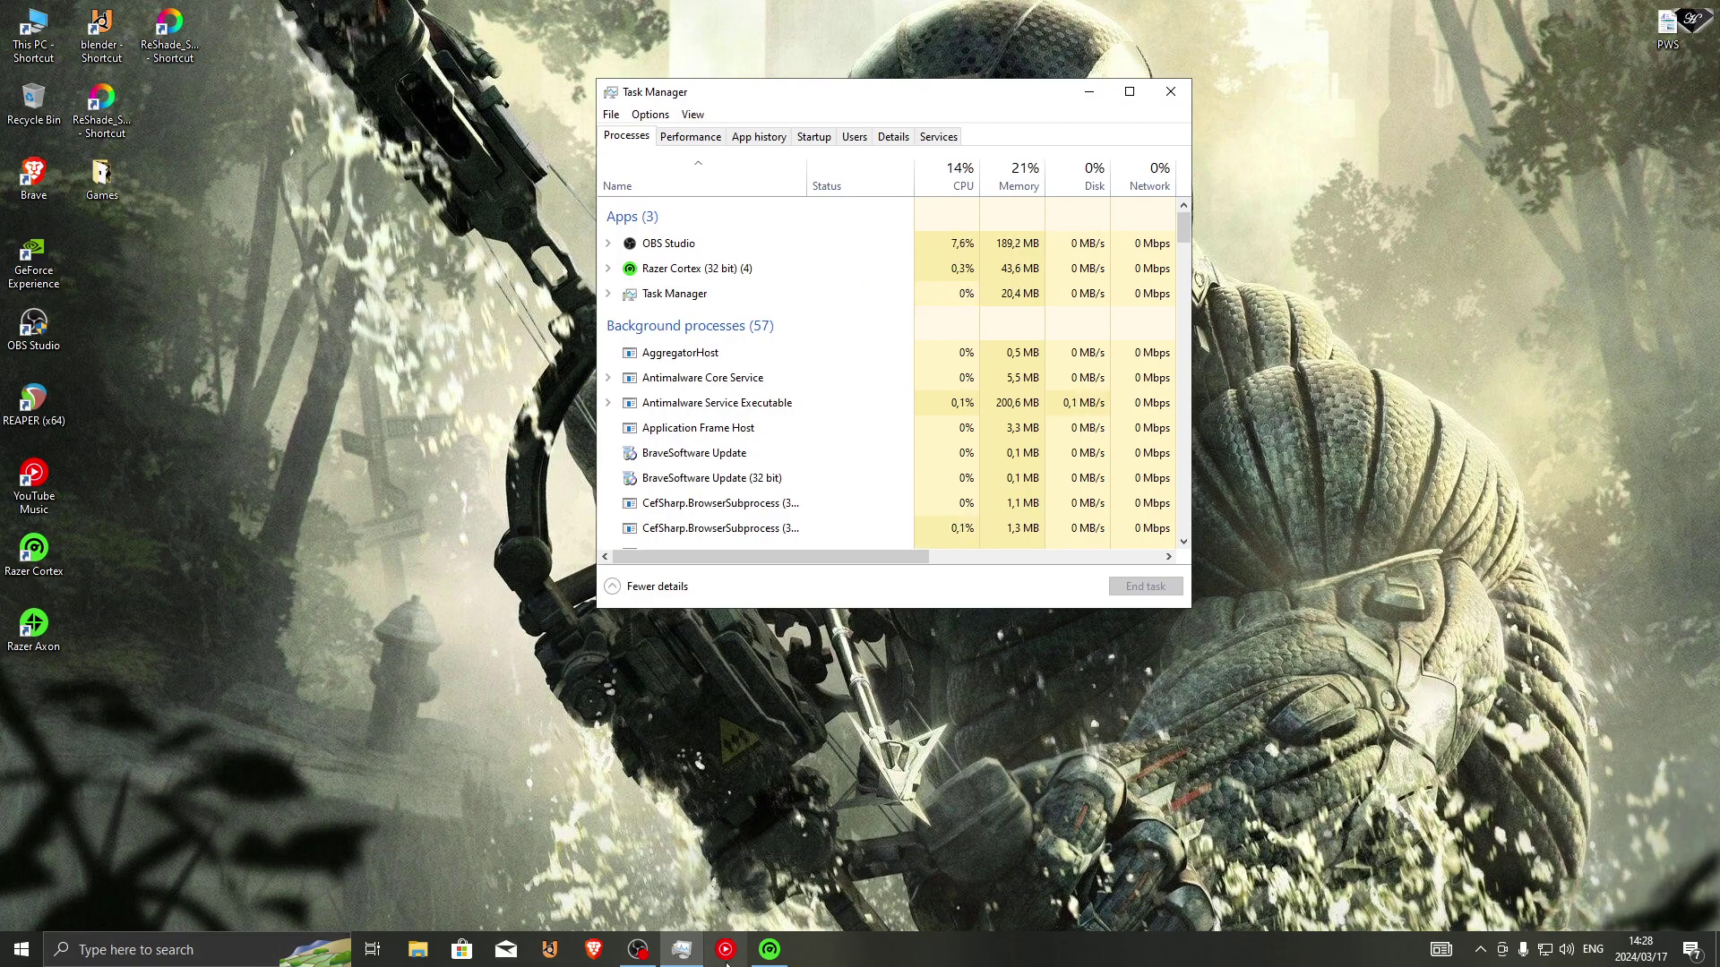
click(766, 956)
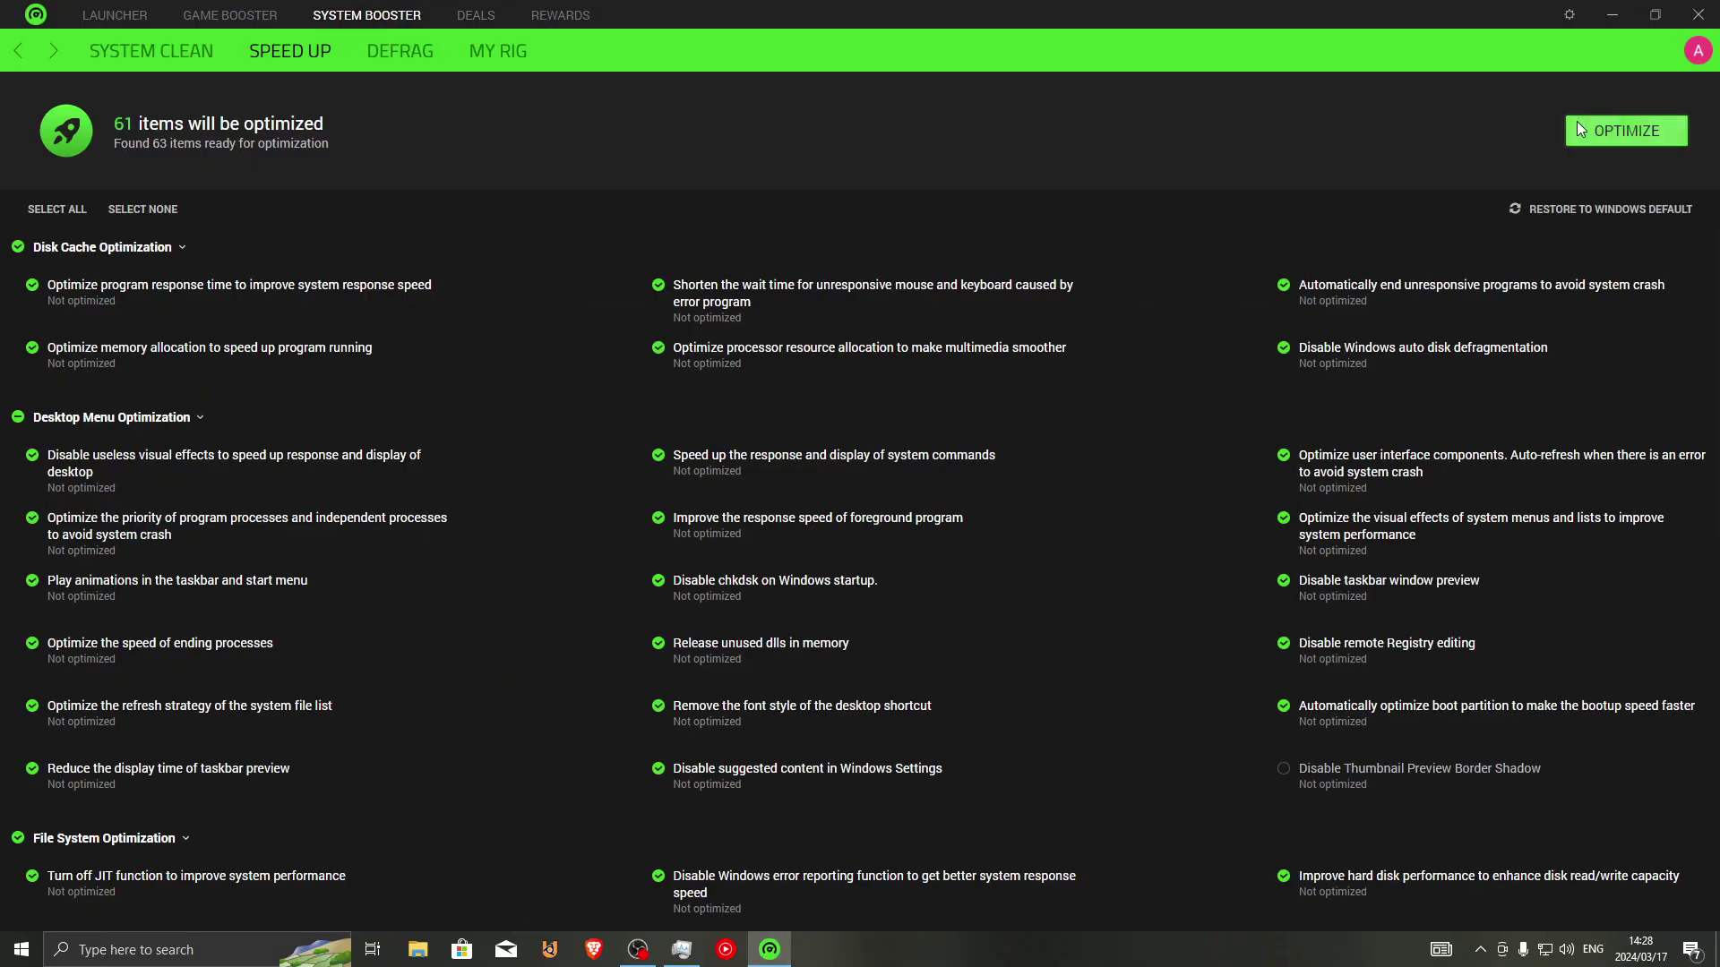
Step: Go through the Launcher library to Game Booster and run a boost with the preselected items
click(106, 24)
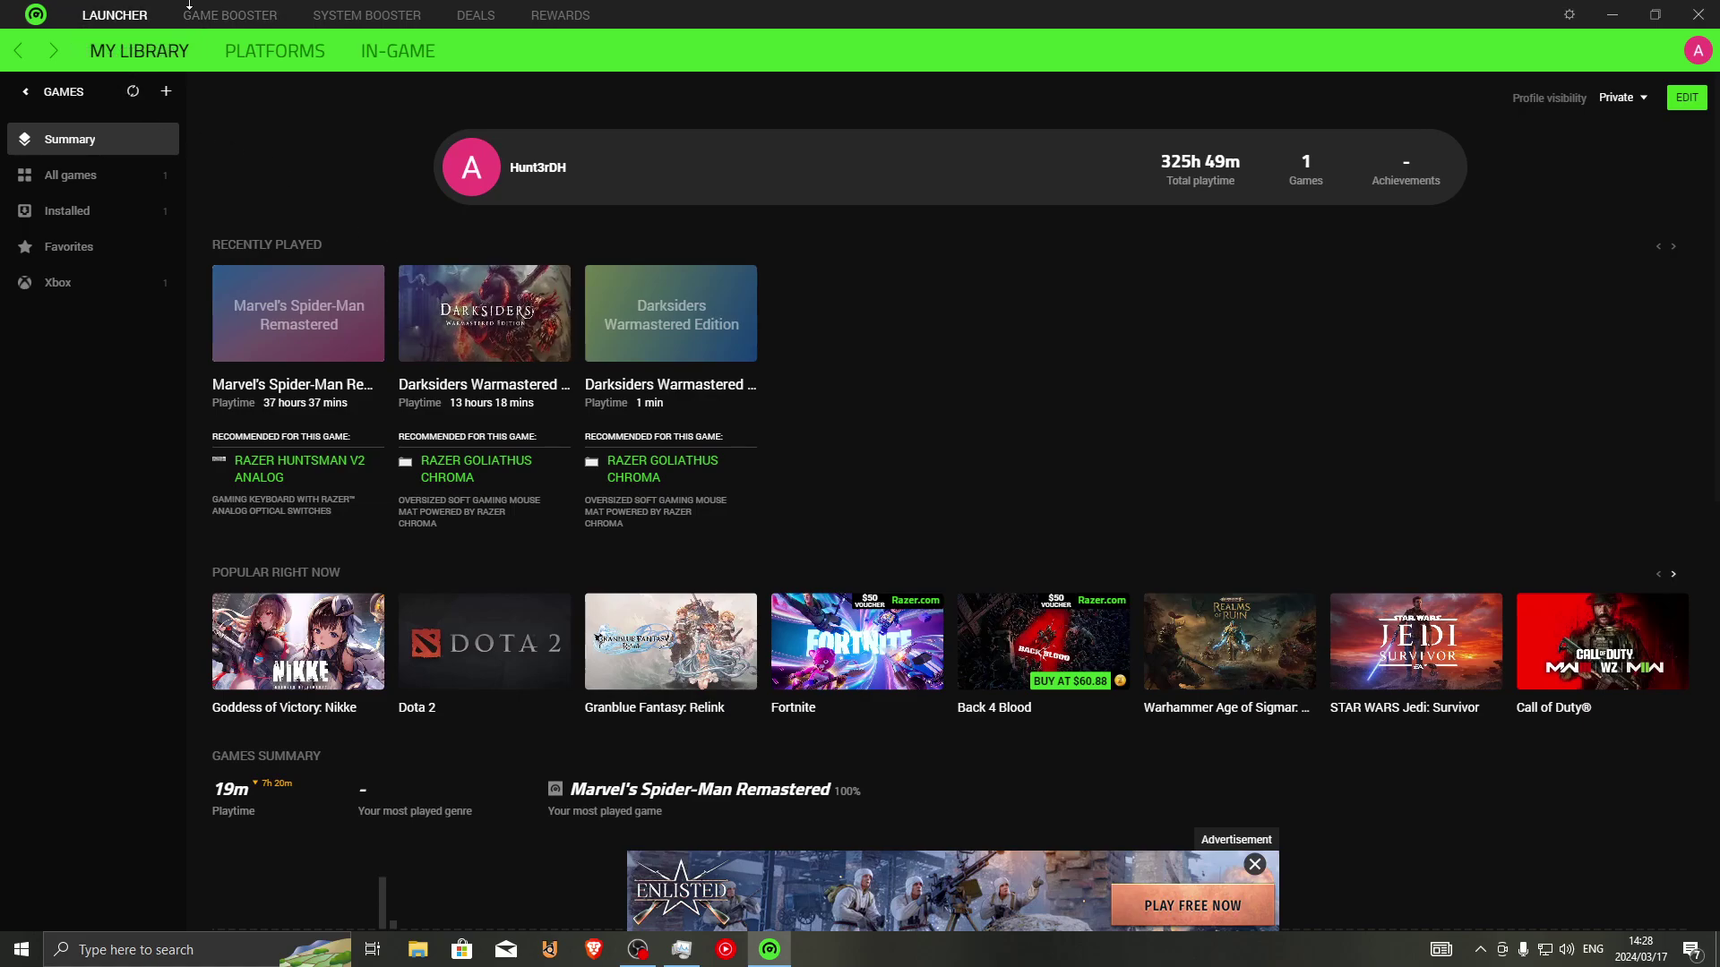
click(231, 15)
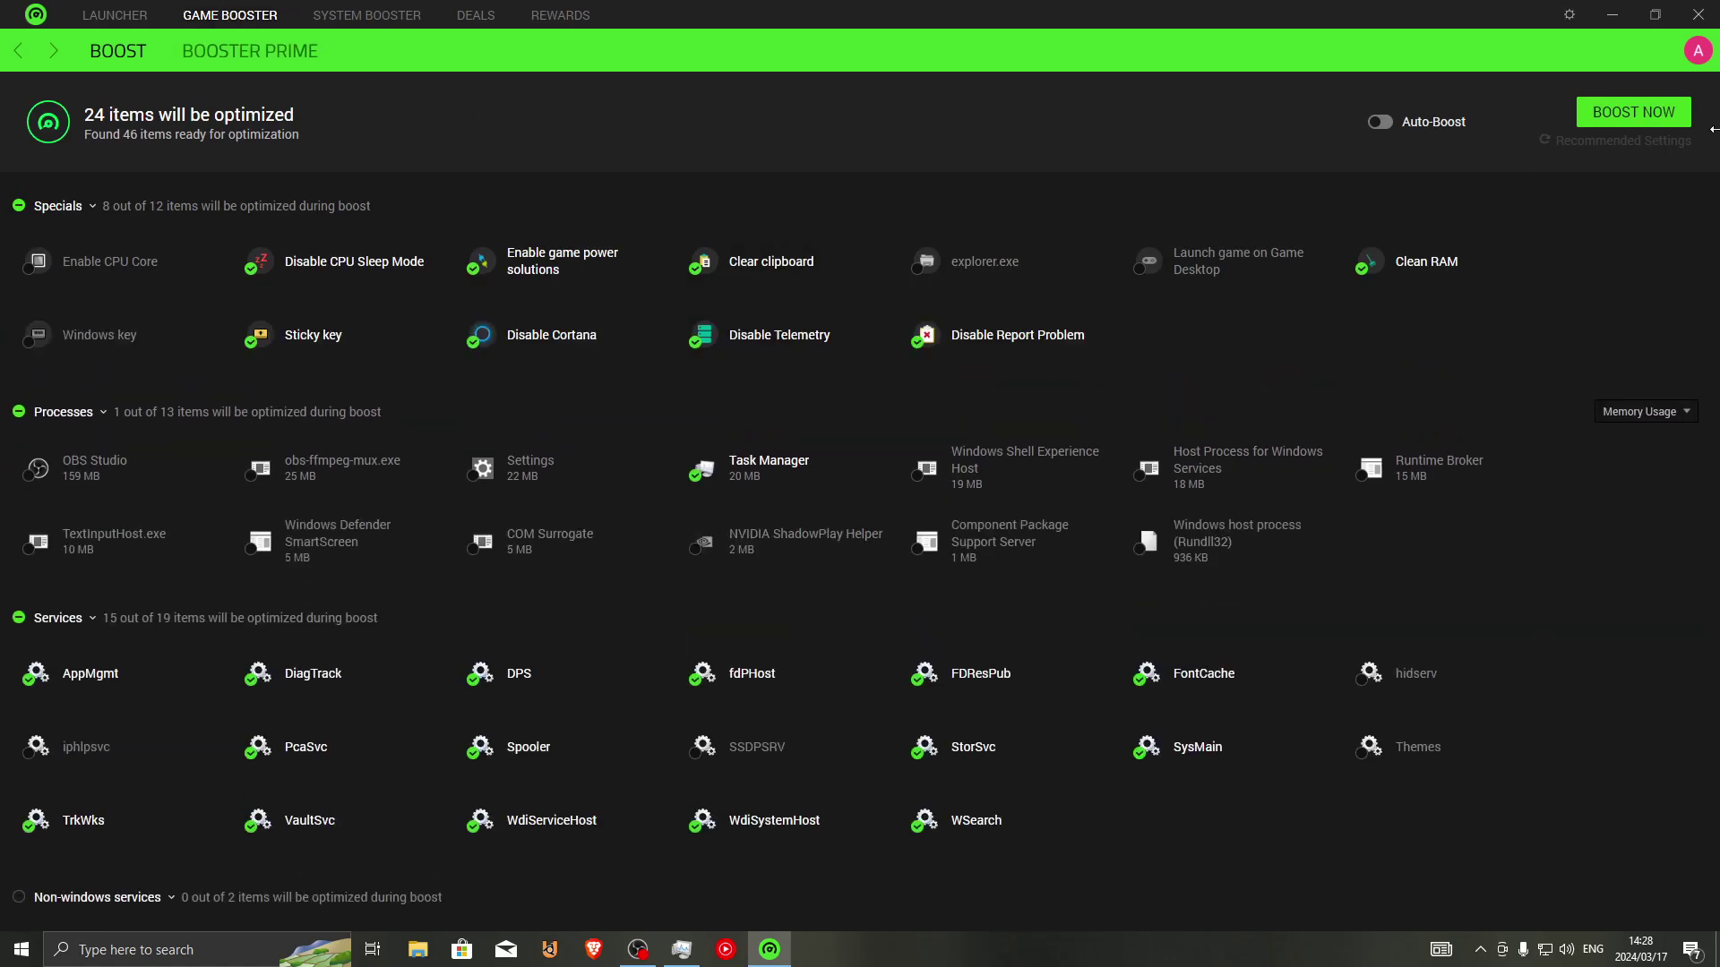
click(1622, 118)
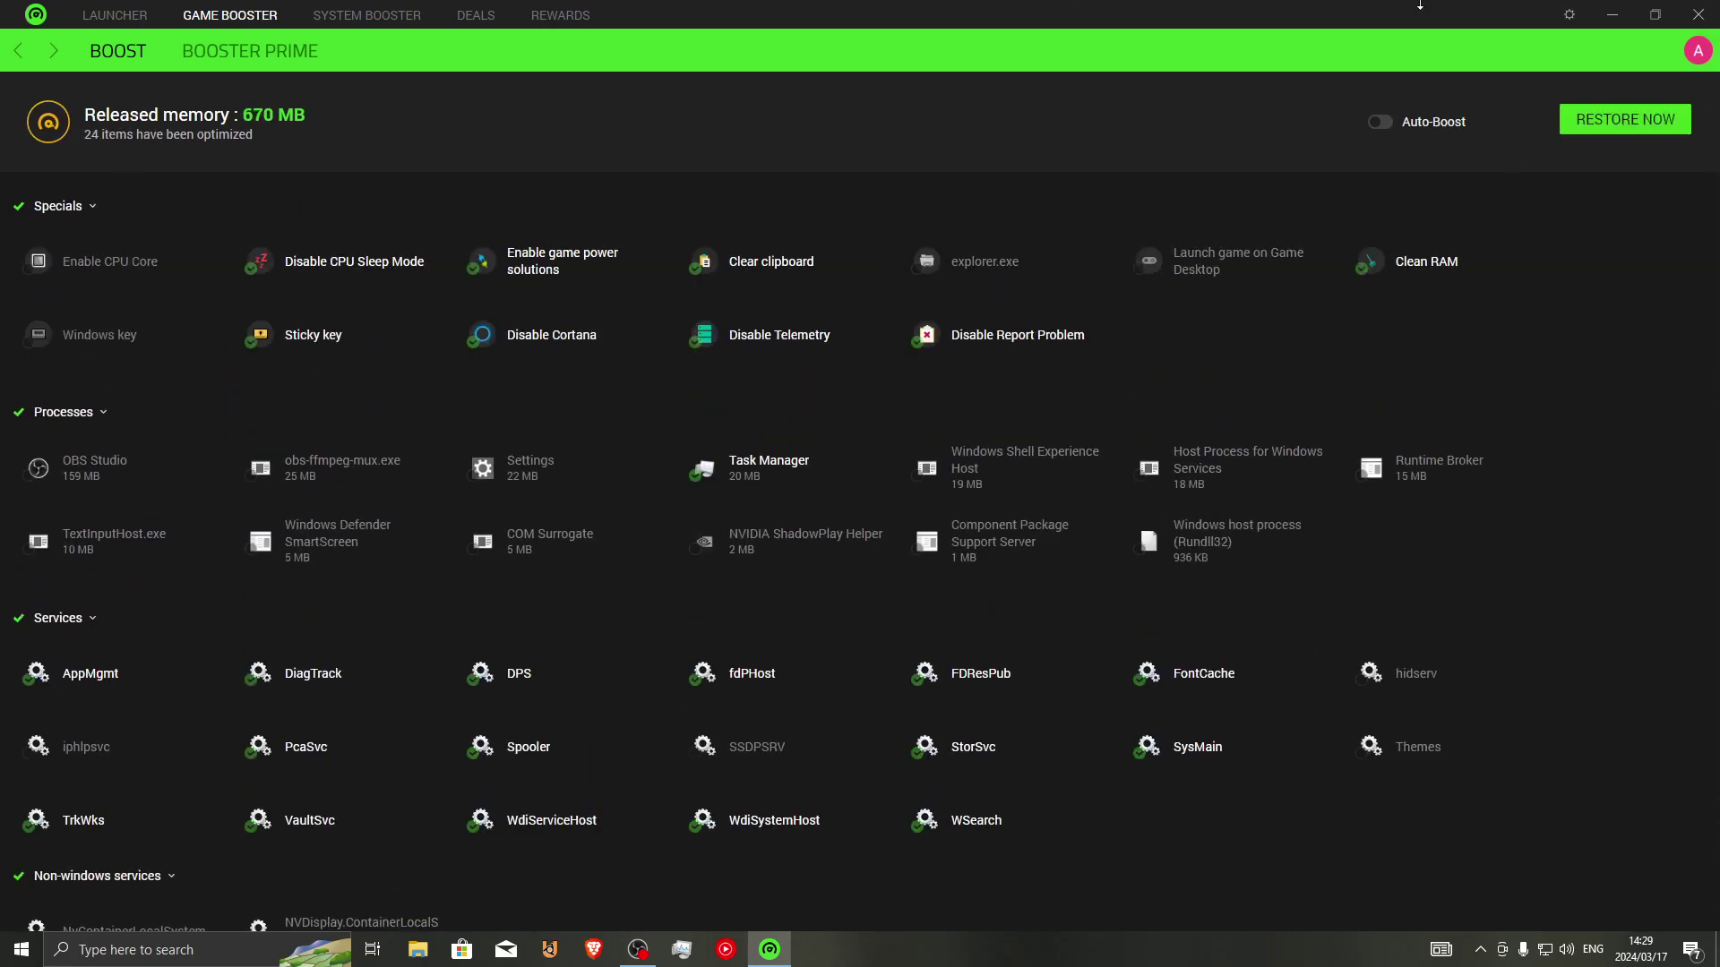
Step: Minimize Razer Cortex, switch to Task Manager and snap its window into the upper-left quarter of the desktop
click(1612, 15)
click(681, 950)
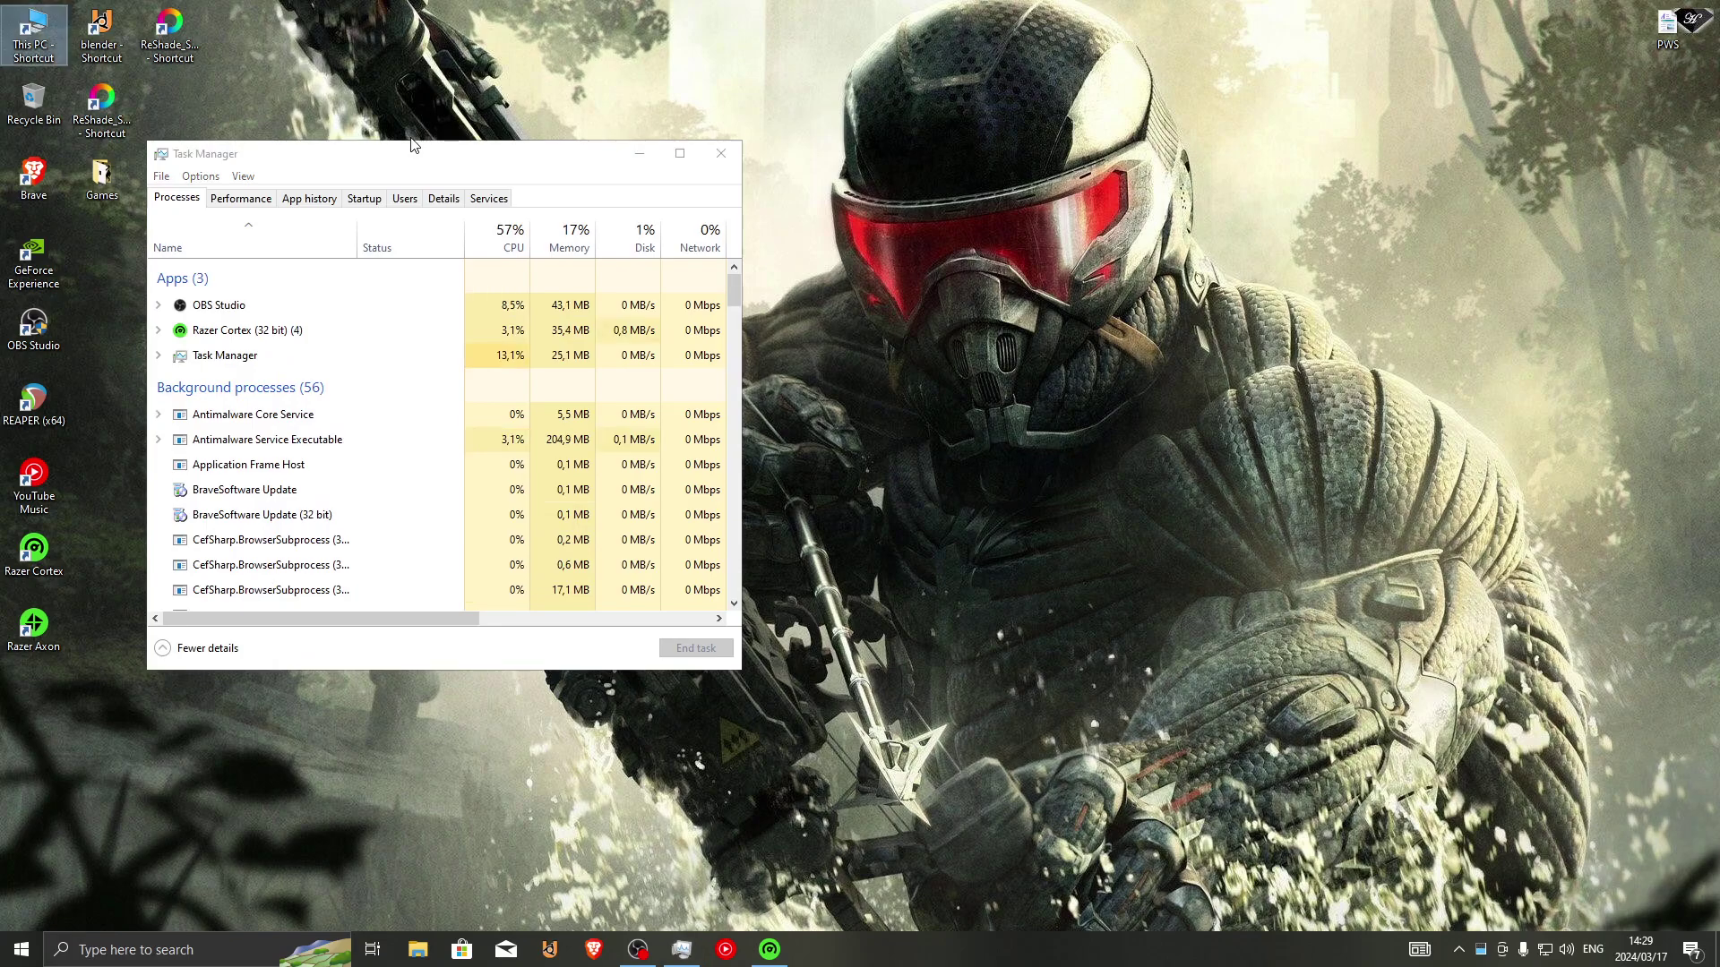
drag(413, 142, 126, 16)
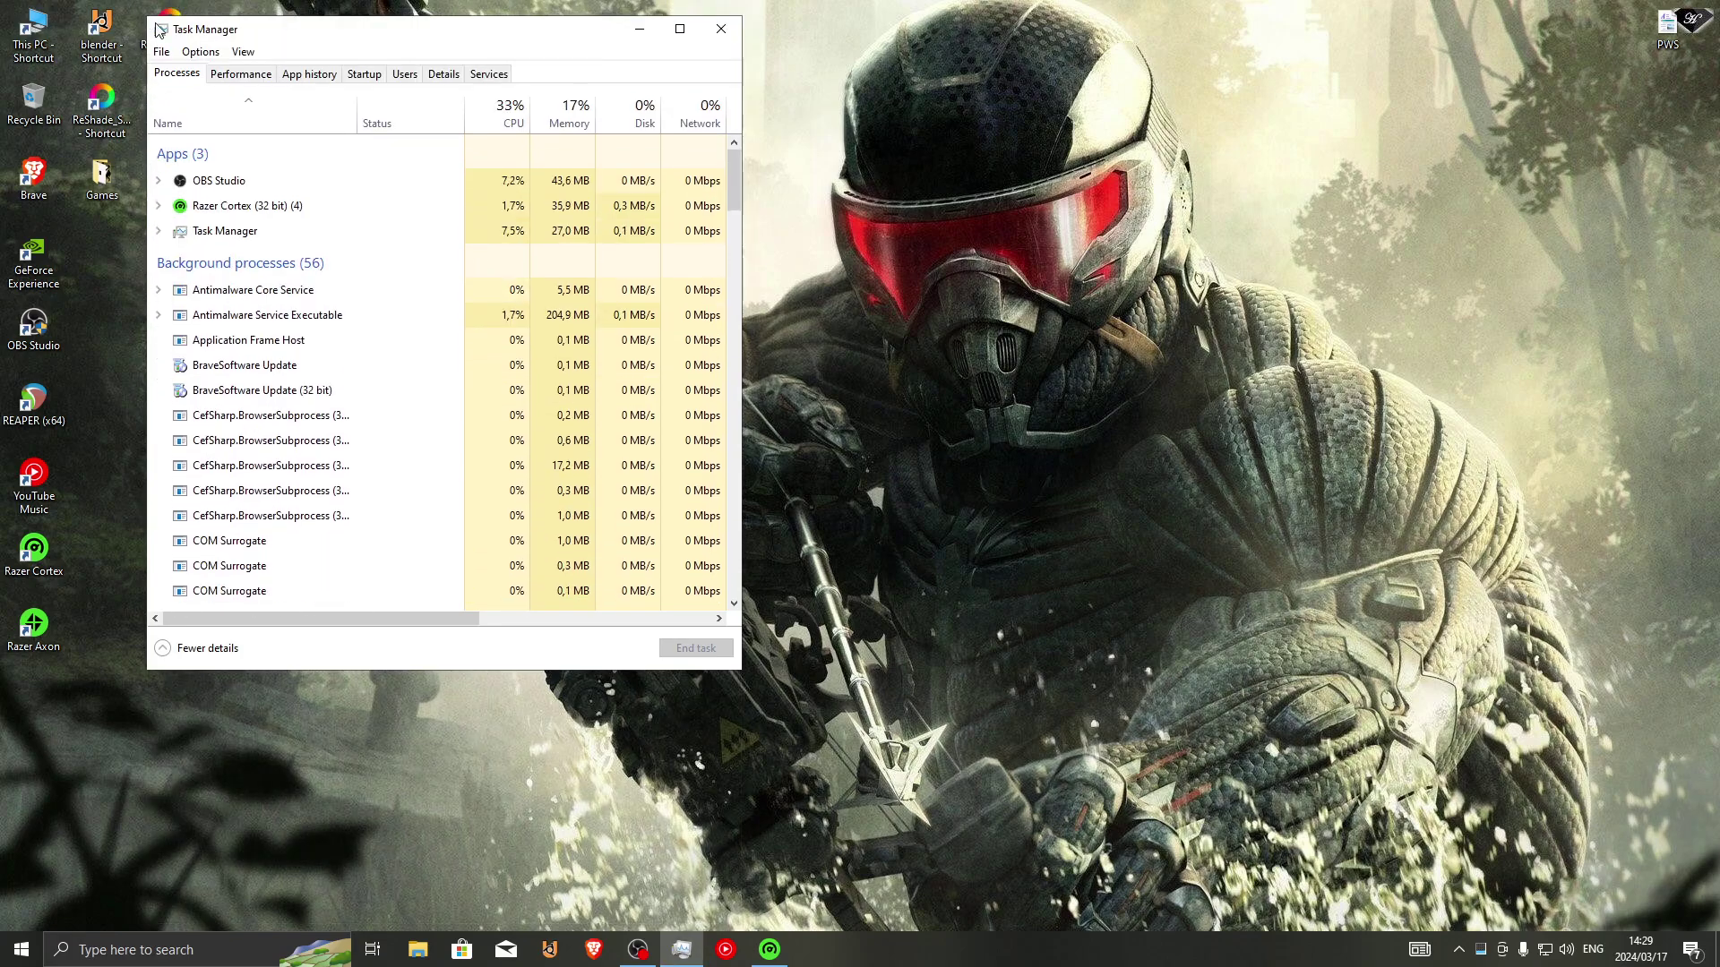
drag(333, 38, 5, 9)
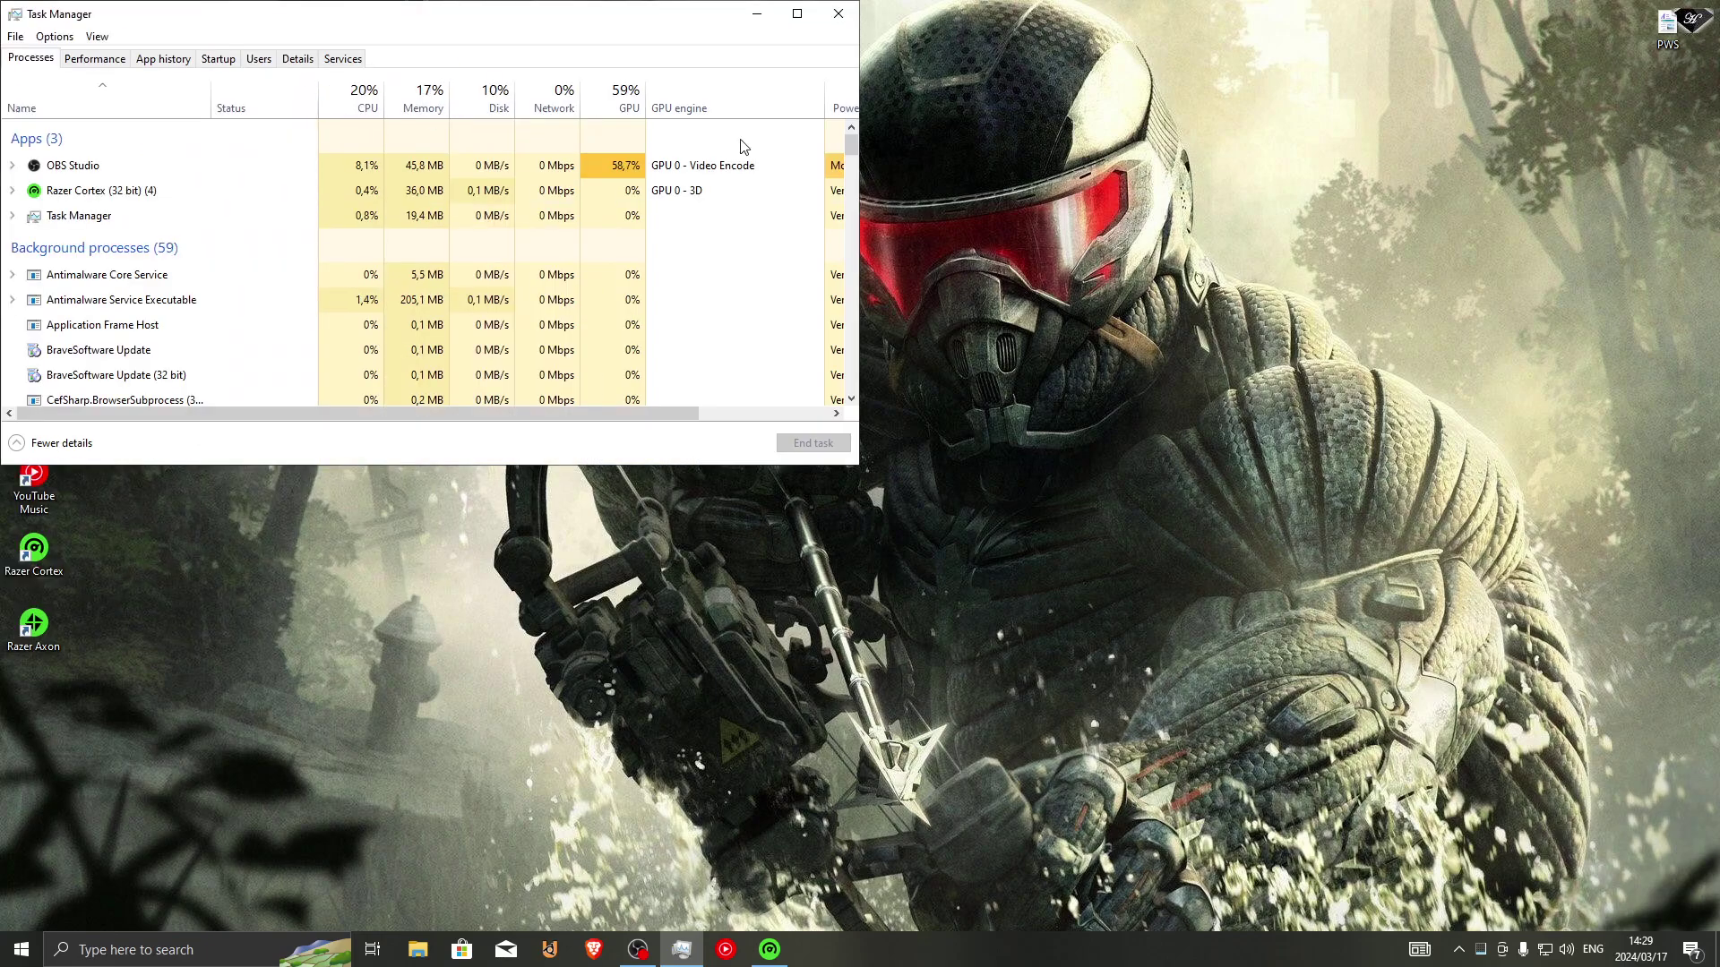
Step: Open the file location of the Antimalware Core Service background process
click(154, 277)
right_click(154, 281)
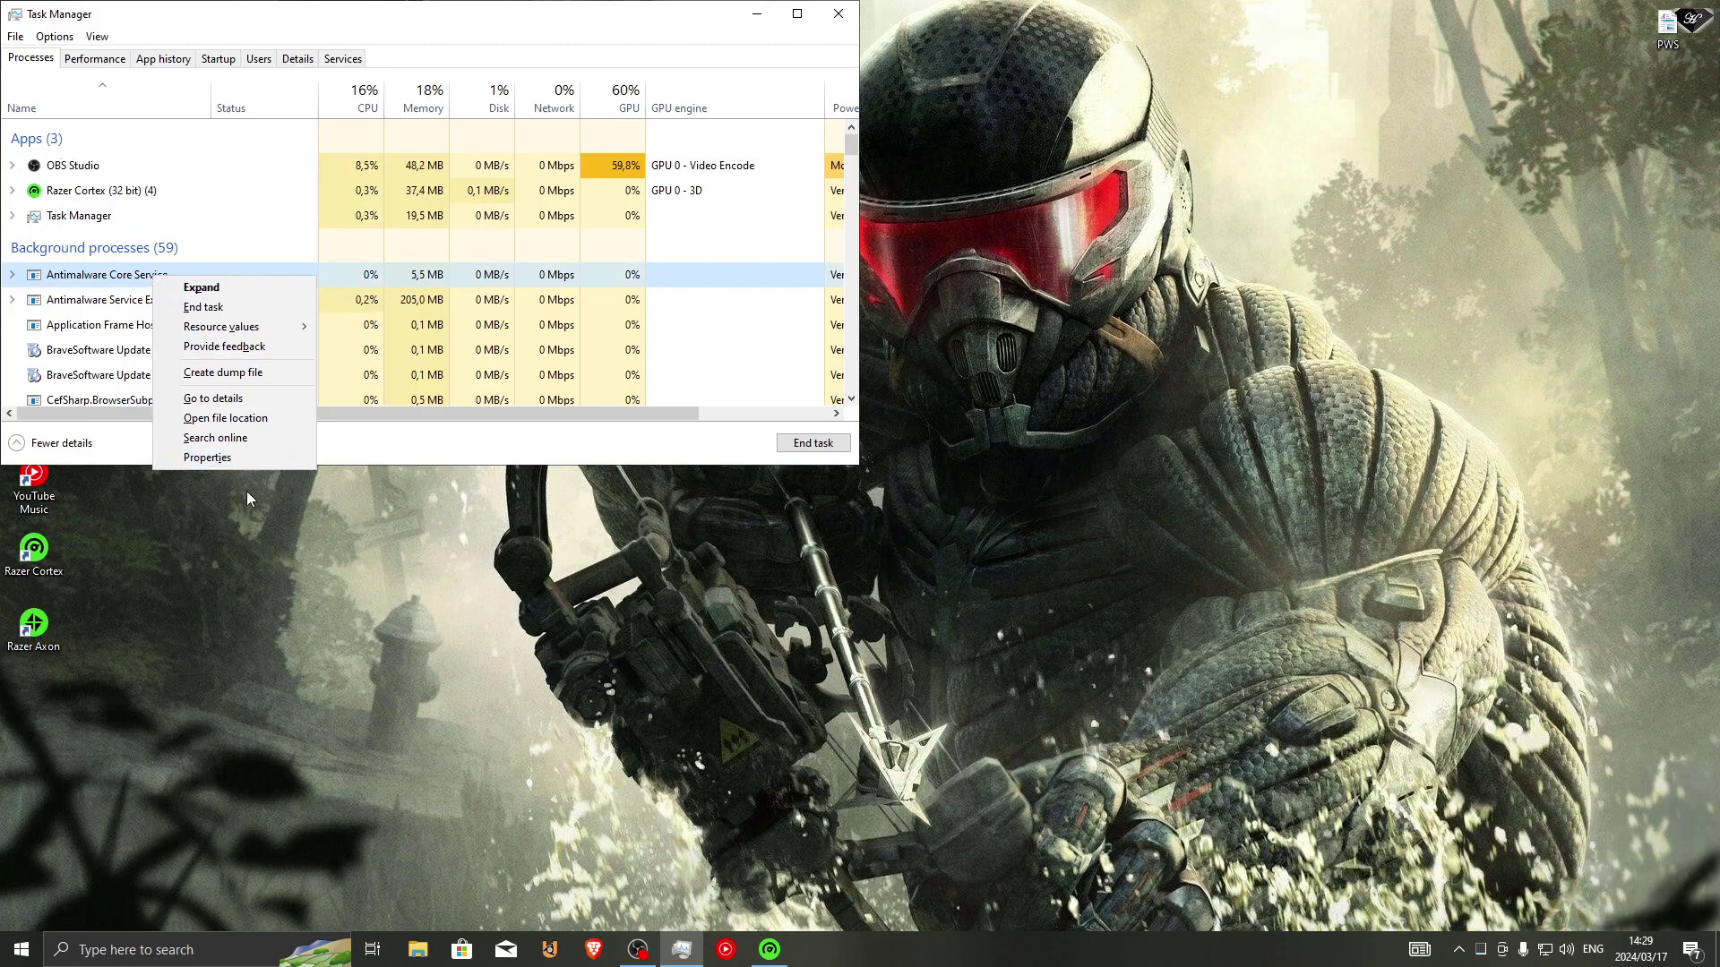
click(212, 422)
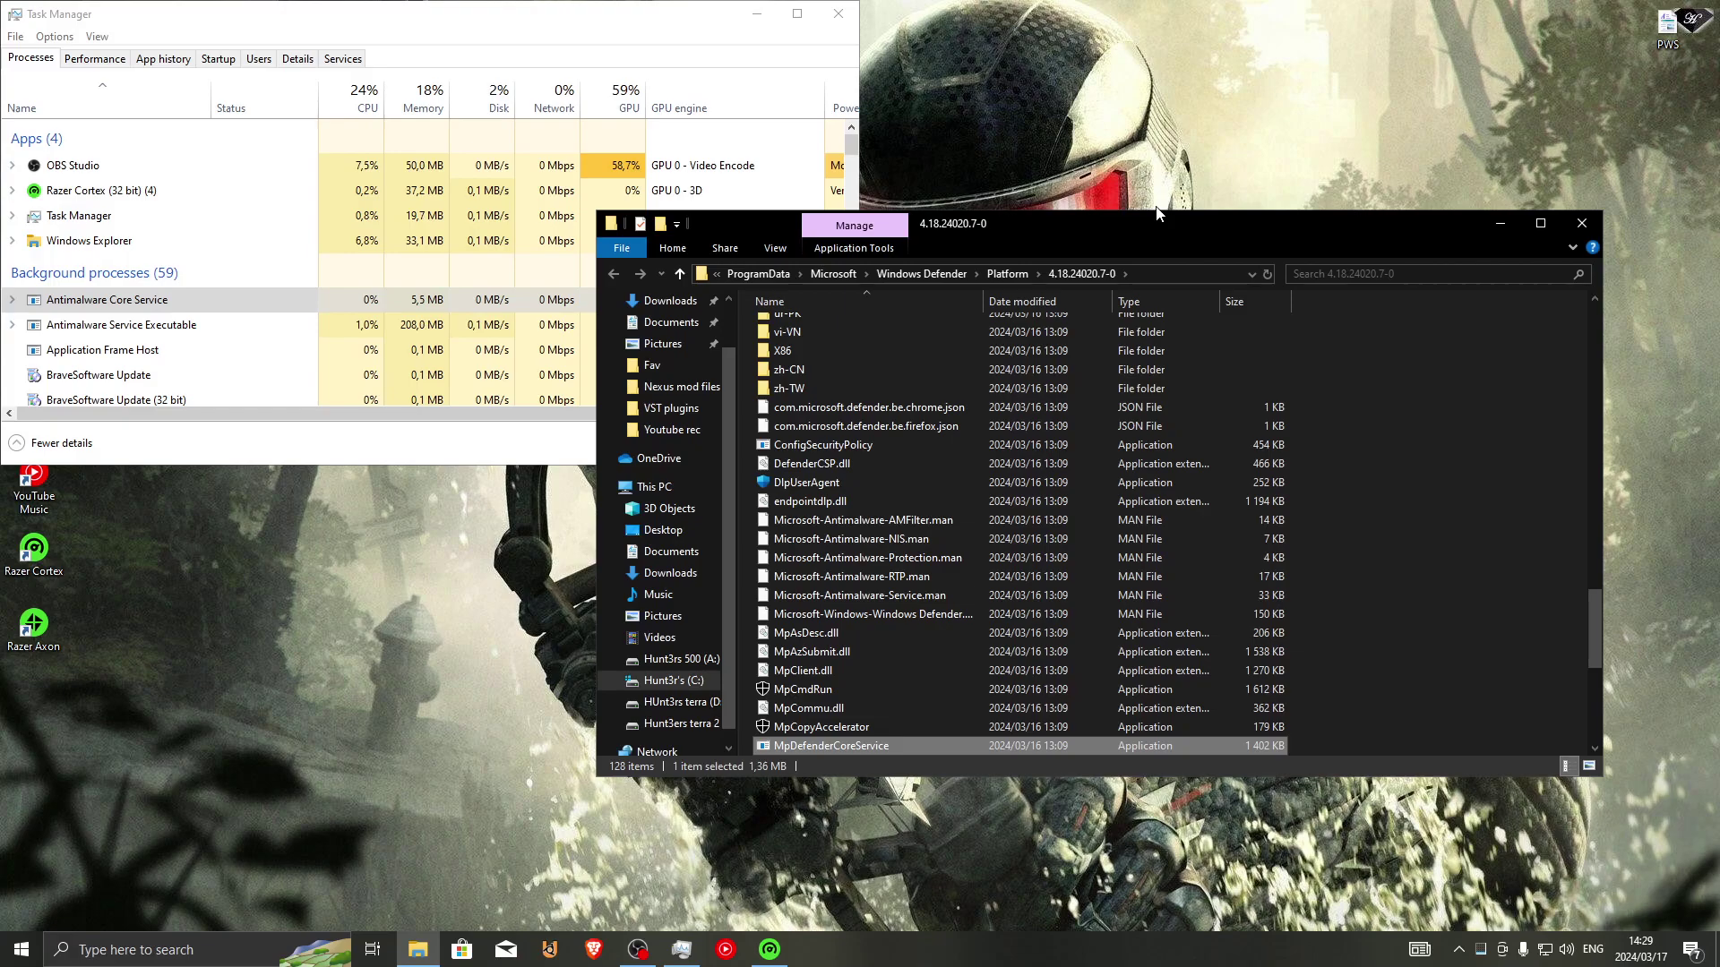
Step: Arrange Task Manager and the Windows Defender folder window side by side, each filling one full-height half of the desktop
key(super+Right)
key(super+Up)
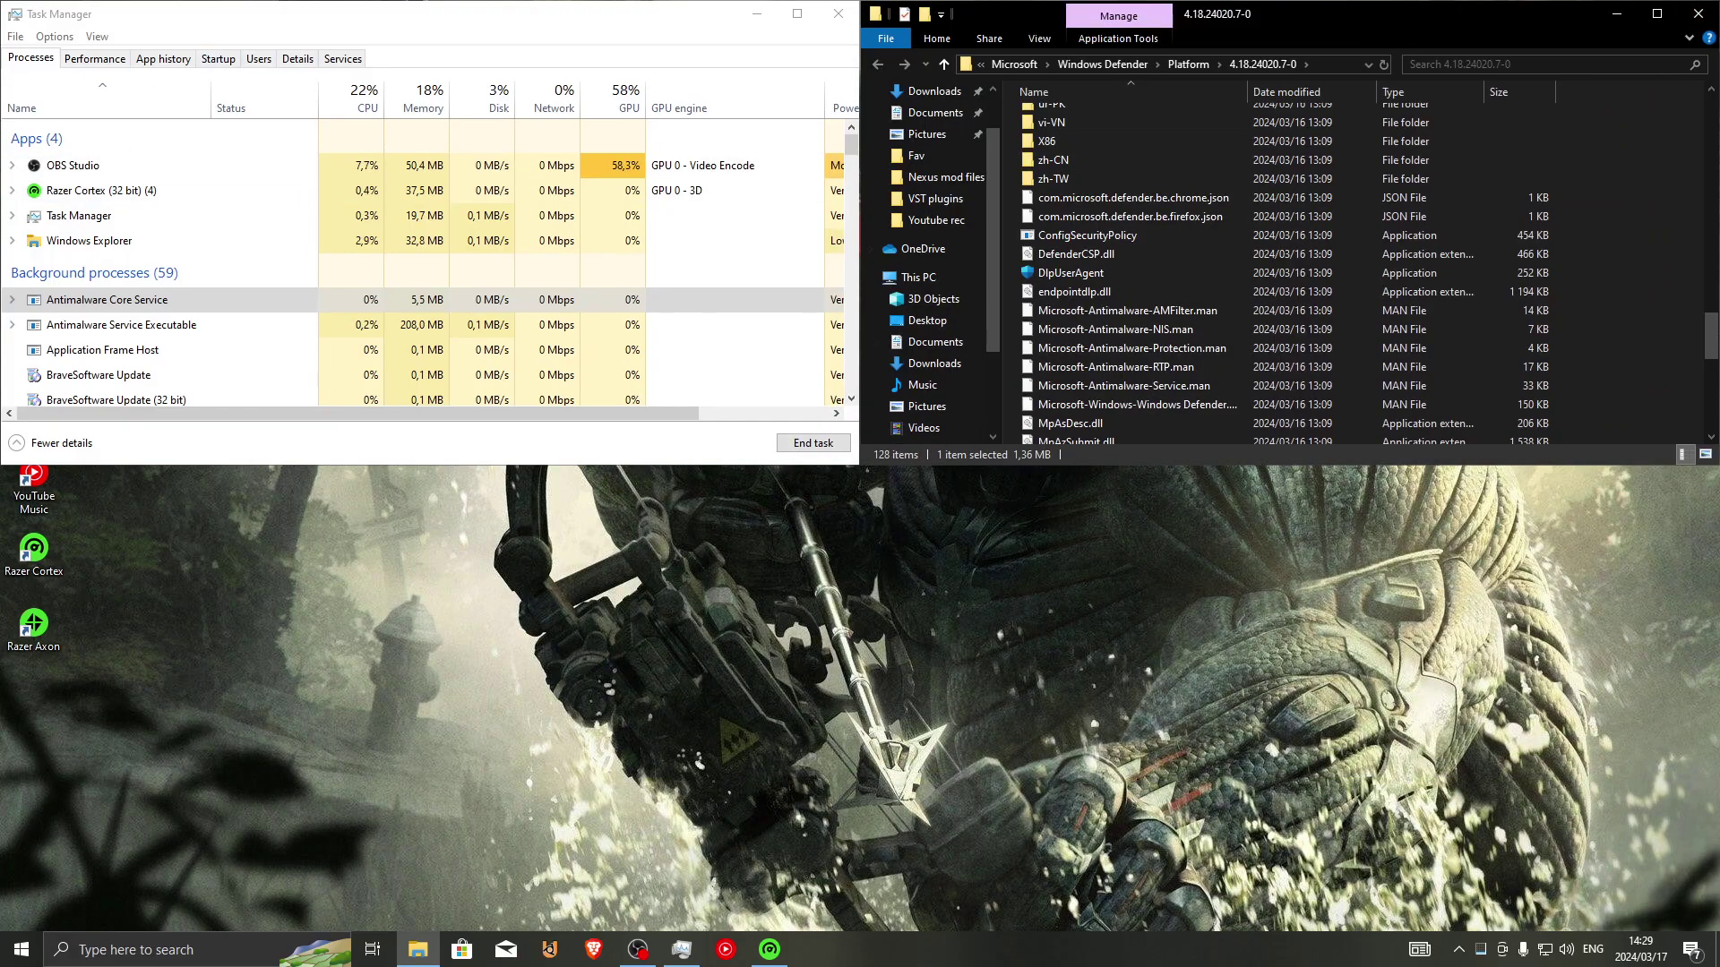
drag(1314, 8, 1715, 377)
click(417, 40)
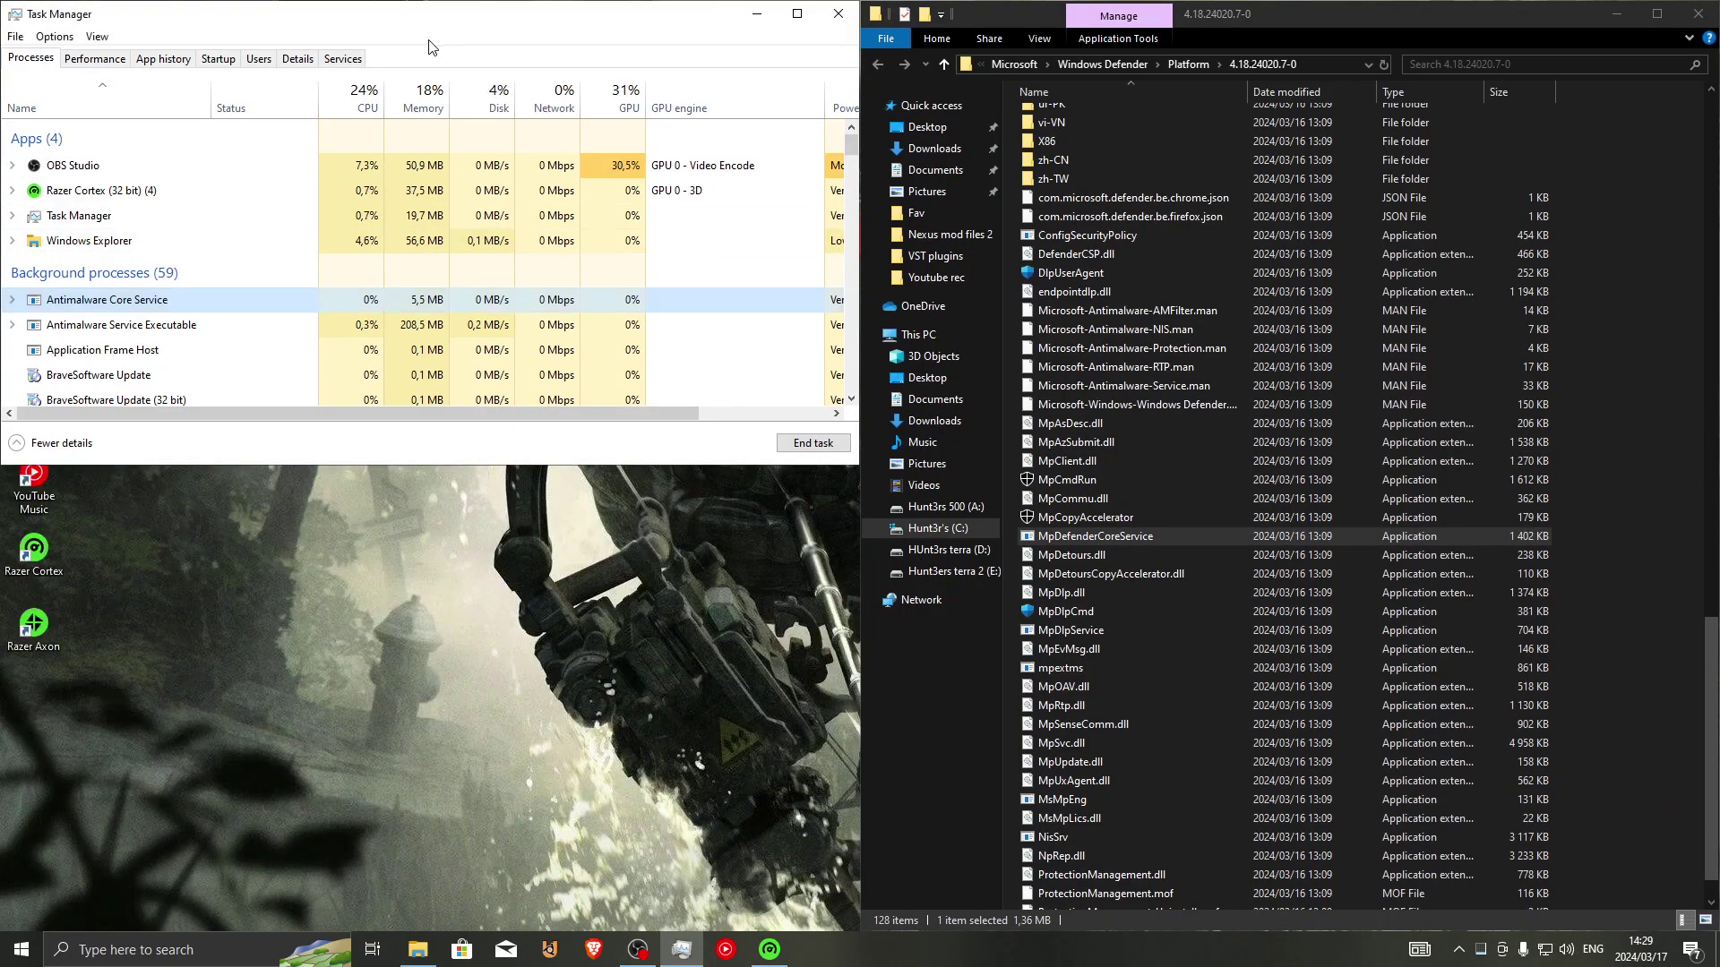
drag(502, 13, 12, 36)
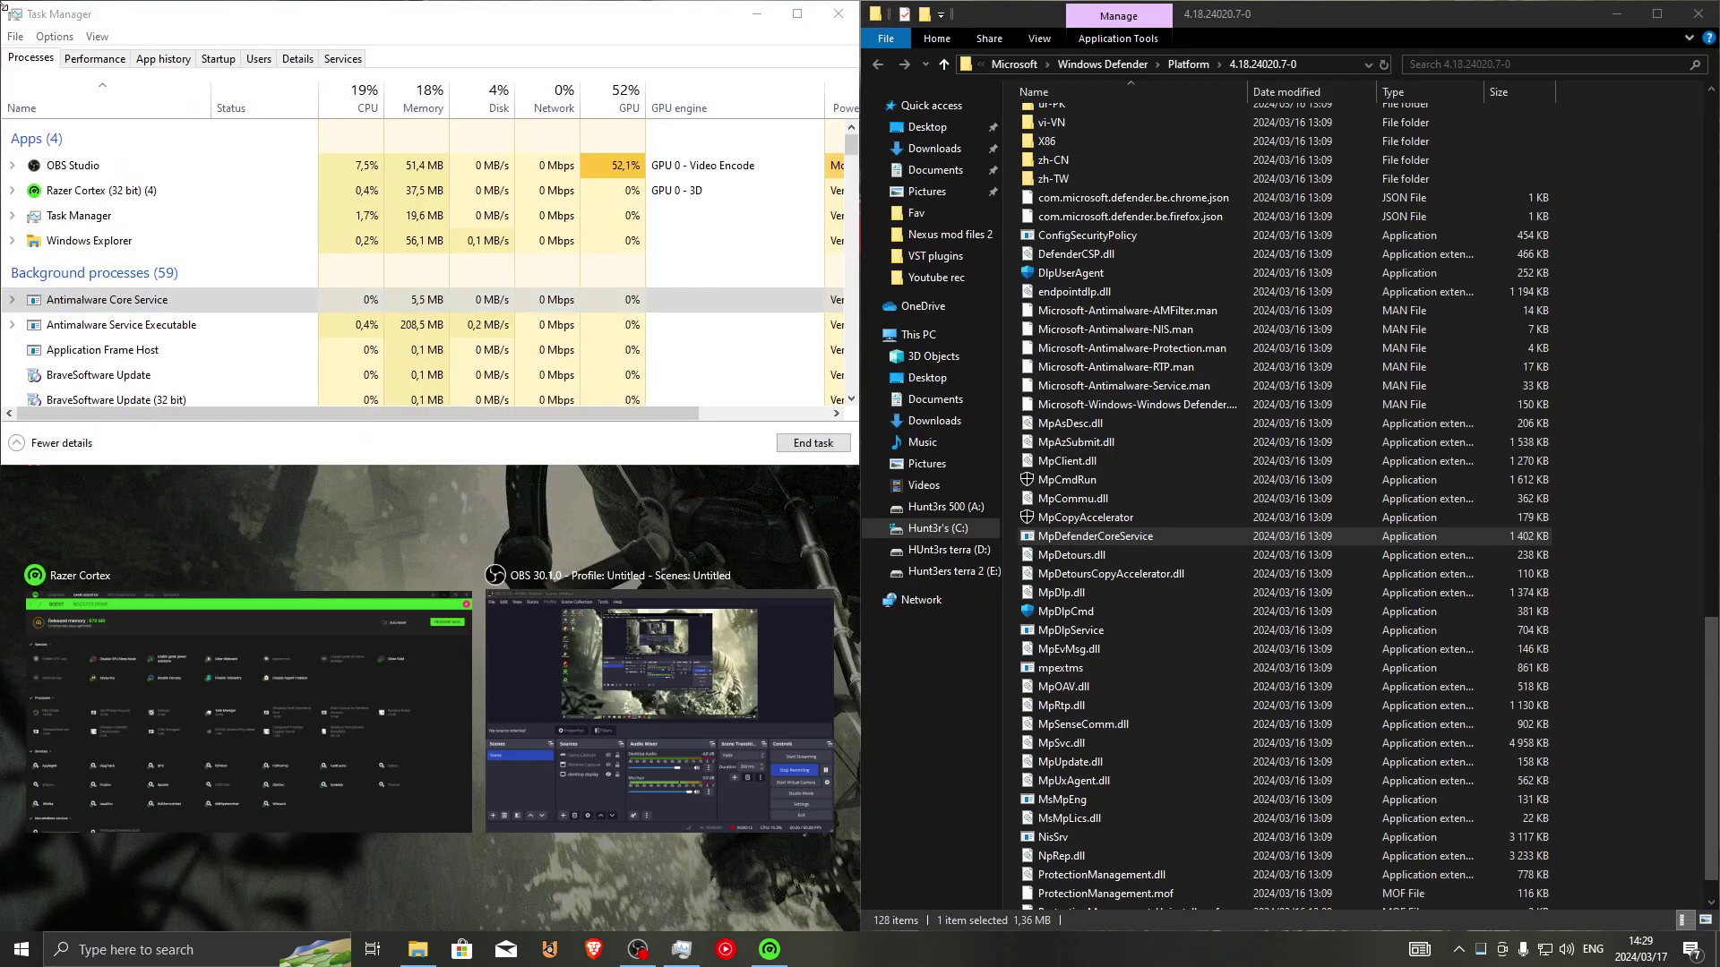
click(516, 474)
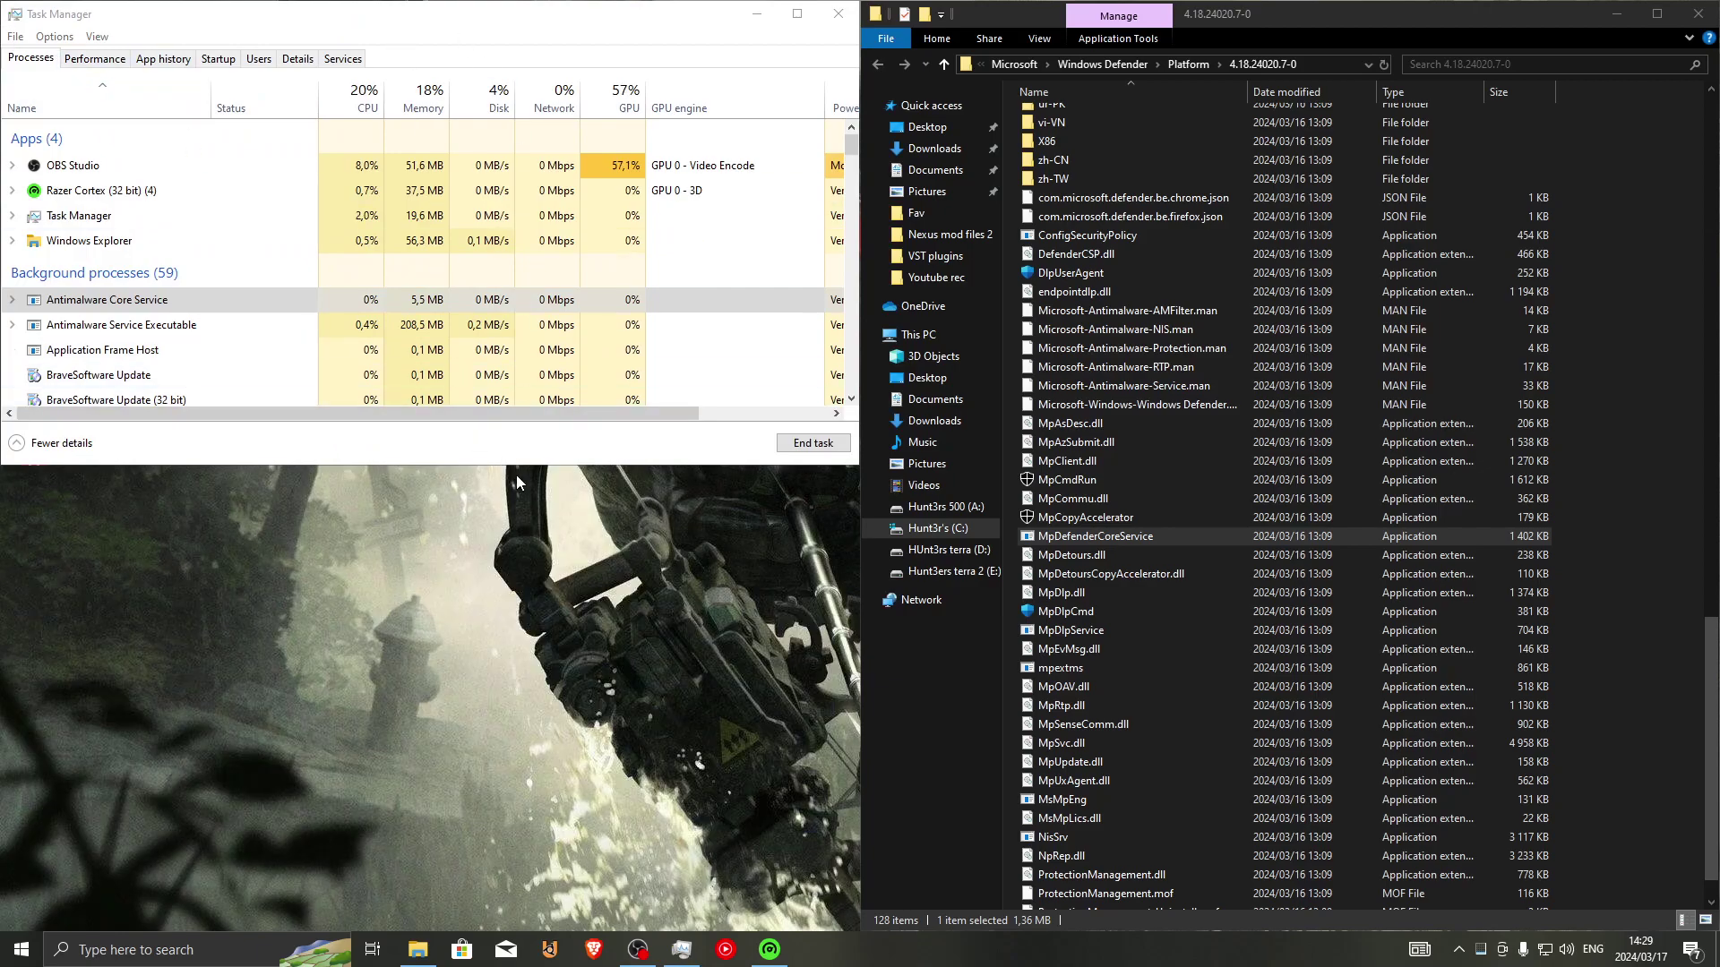
drag(518, 464, 415, 927)
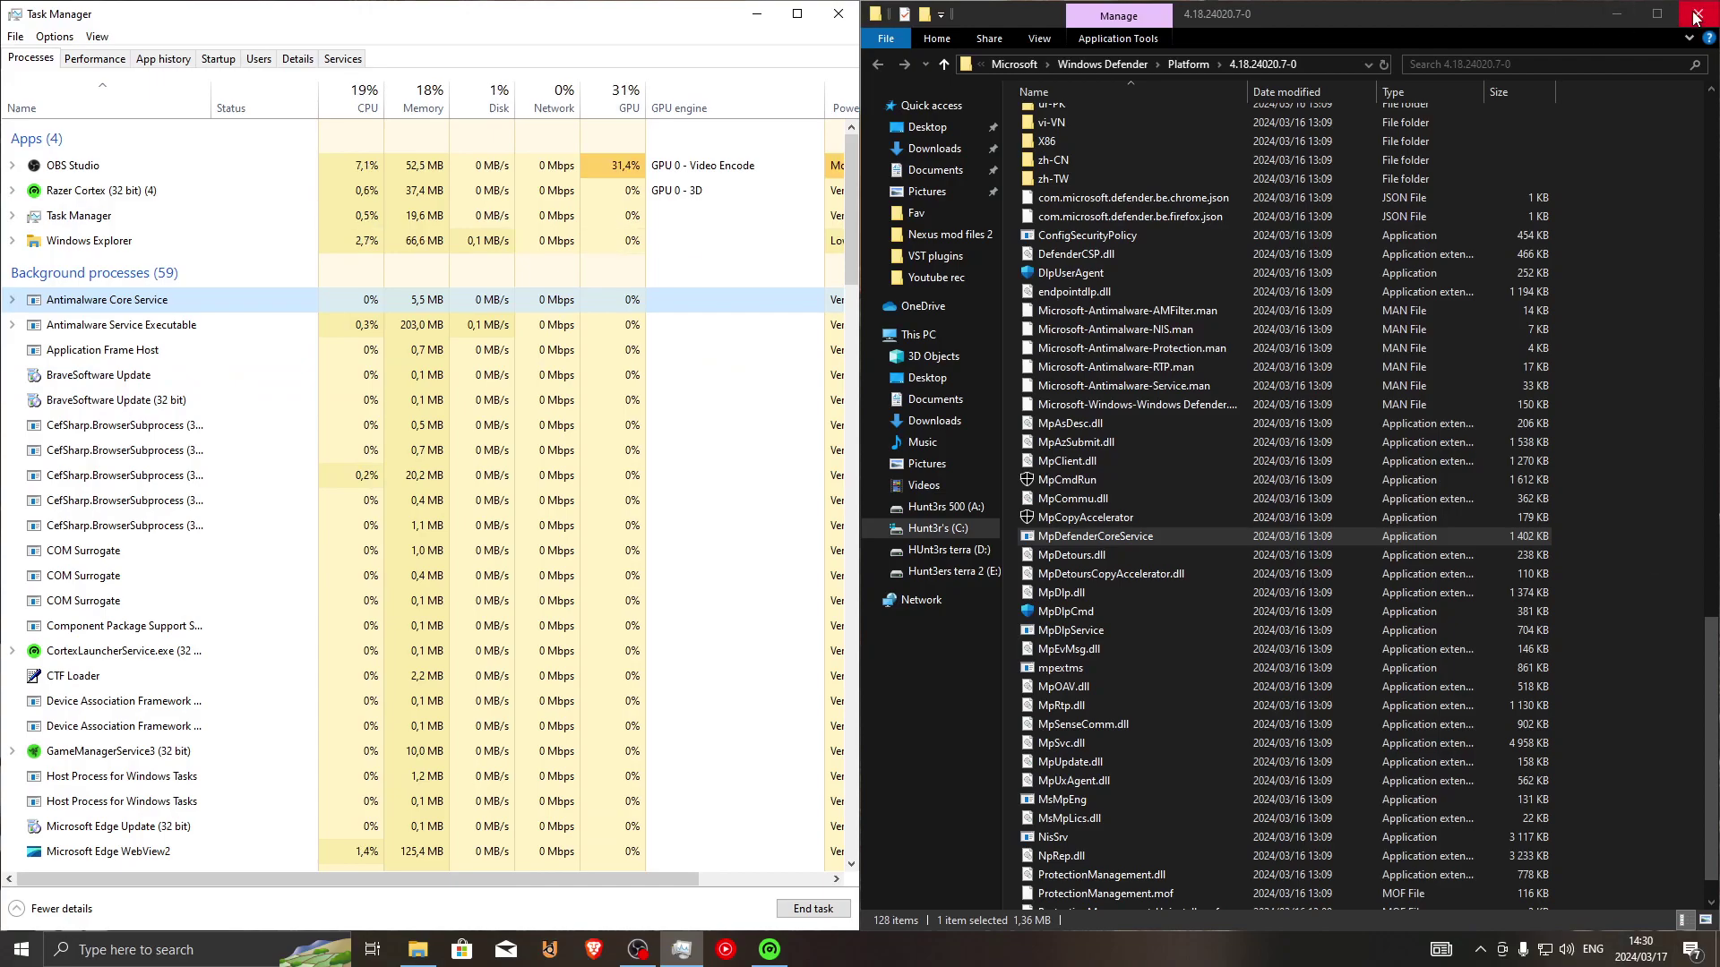
Step: Minimize the Windows Defender folder window, then create a new Rich Text Document on the desktop and open it
click(1618, 20)
right_click(1193, 546)
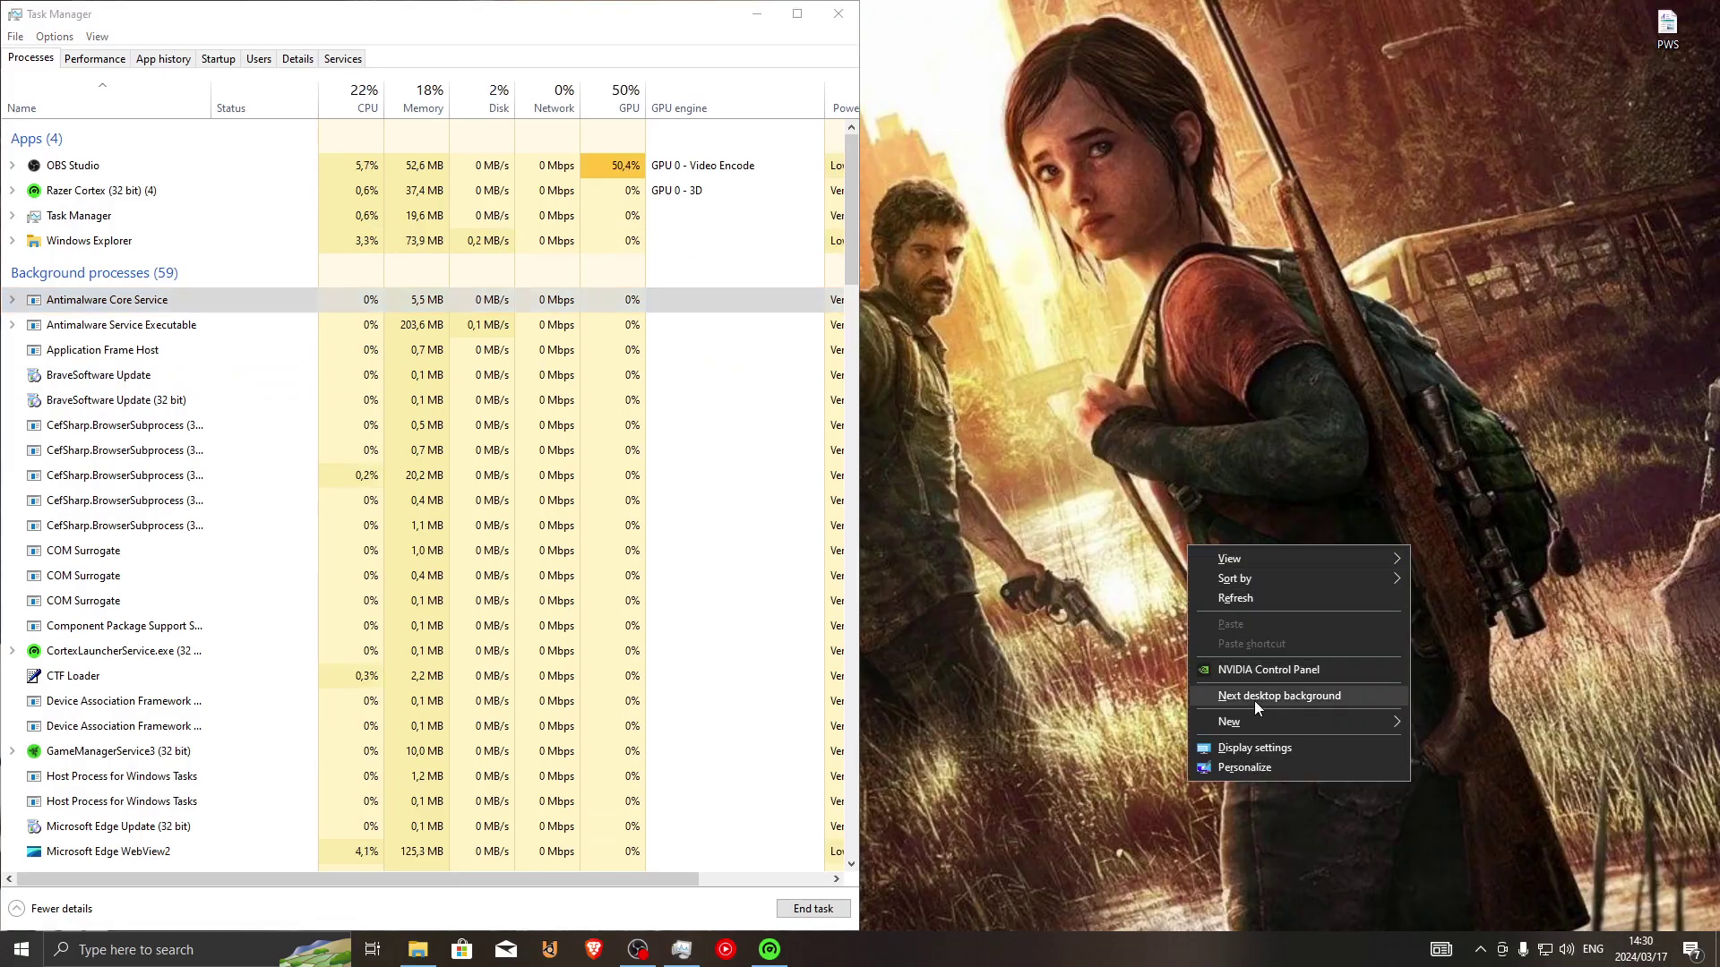
mouse_move(1245, 722)
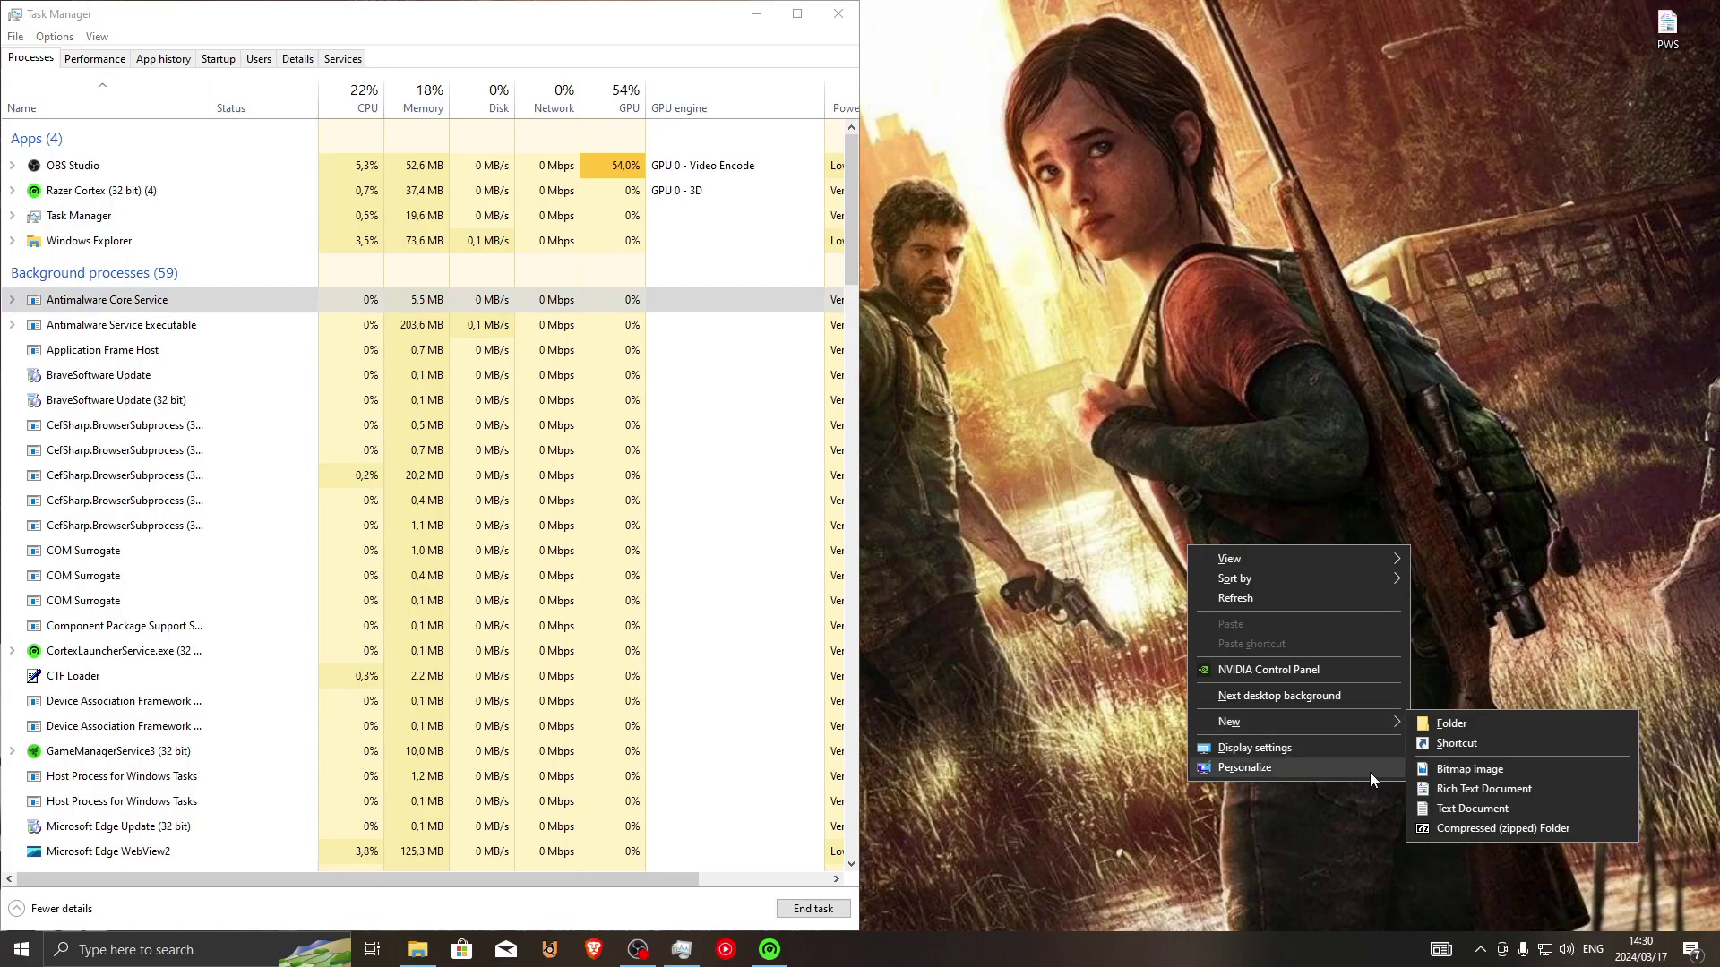
click(1477, 788)
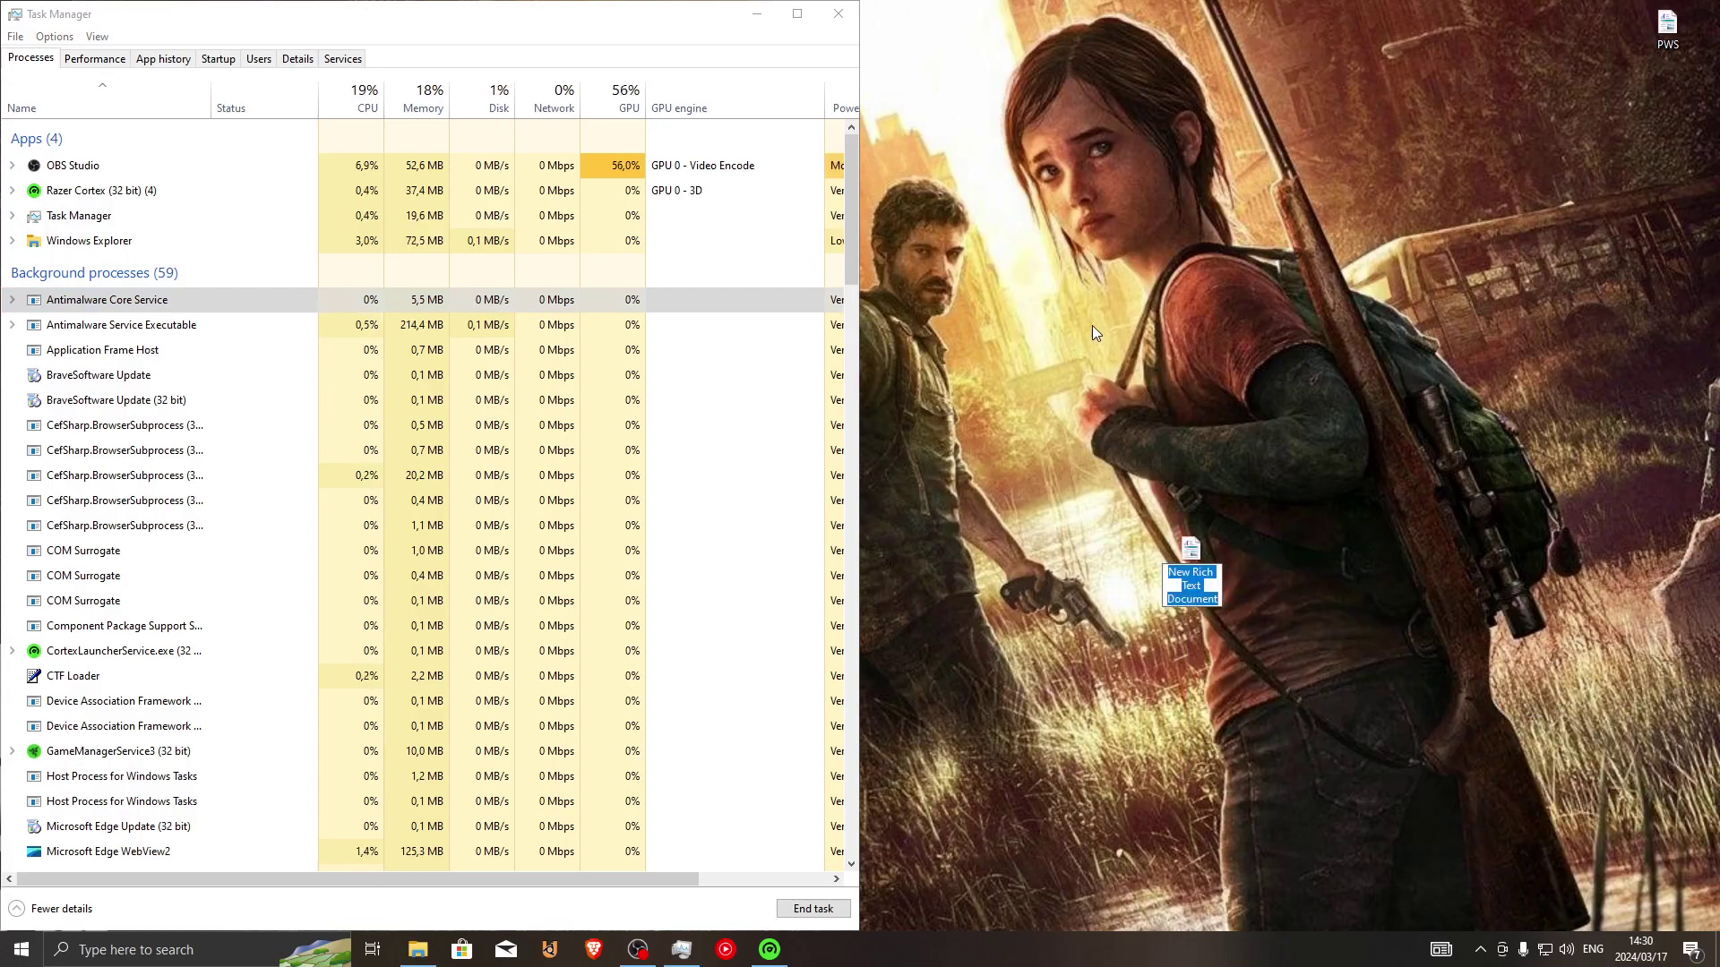
double_click(1186, 548)
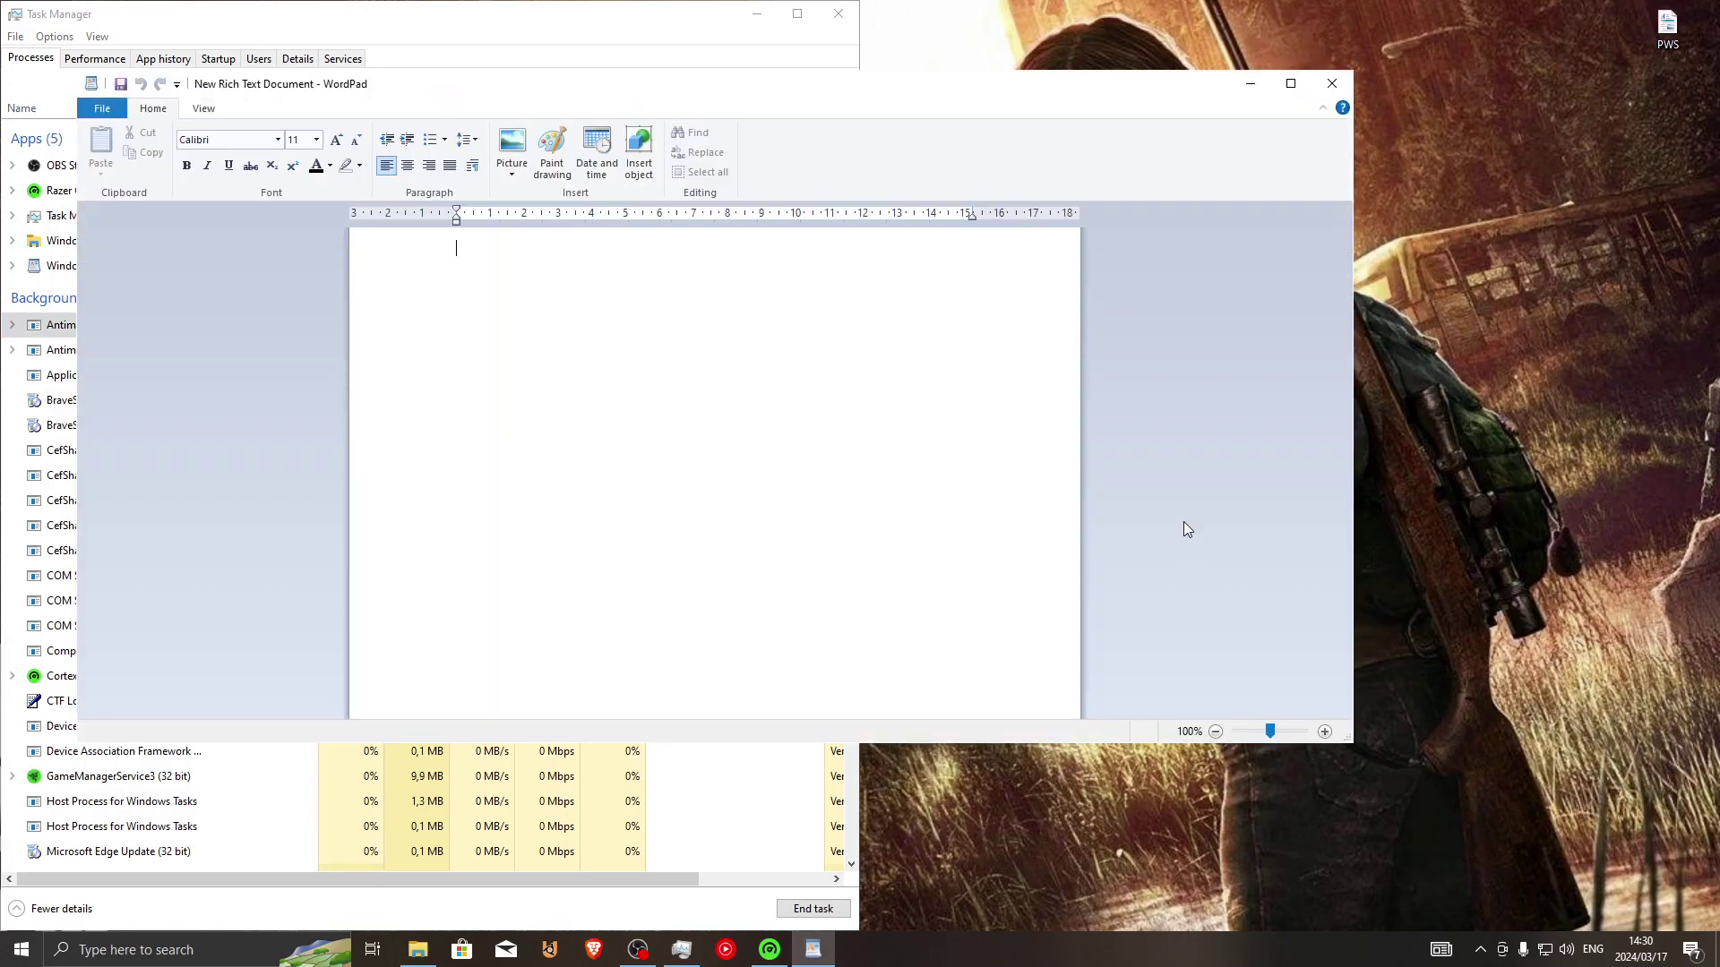
Step: Write "SHIFT DLT @" with a long run of exclamation marks in the document, then maximize WordPad and close it without saving
text(SHIFT D)
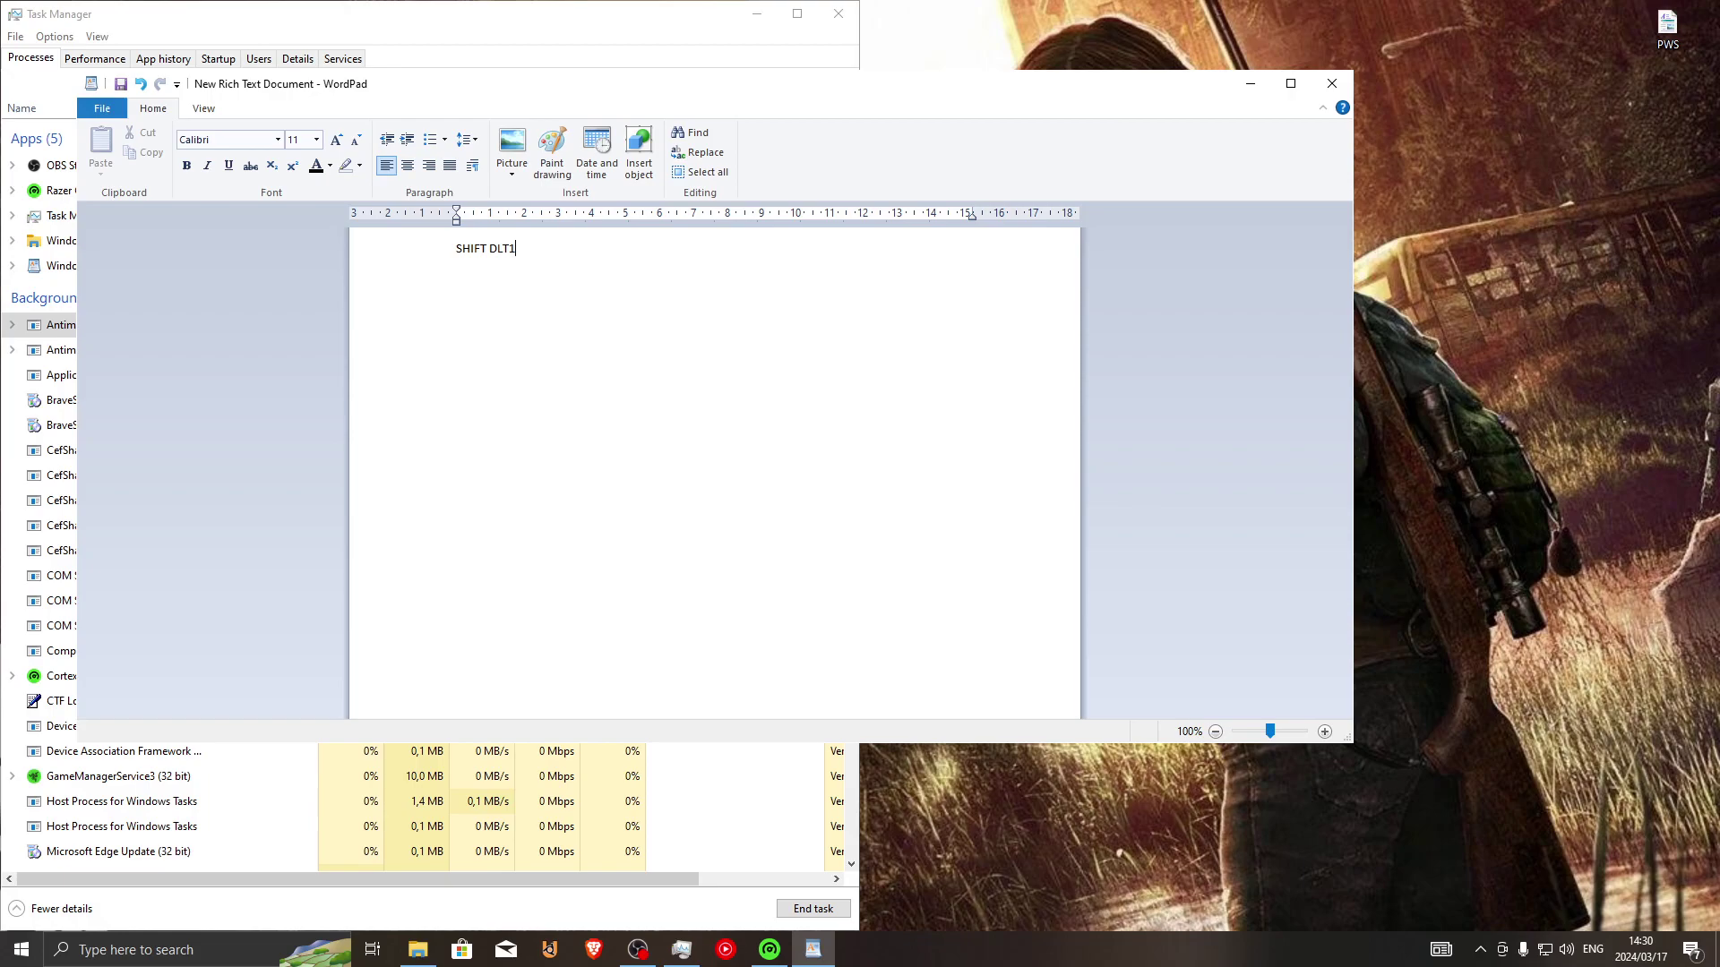
text(LT @!!!!!!!!!!!!!!!!!!!!!!!!!!!!!!!!!!!!!!!!!!!!!!!!!!)
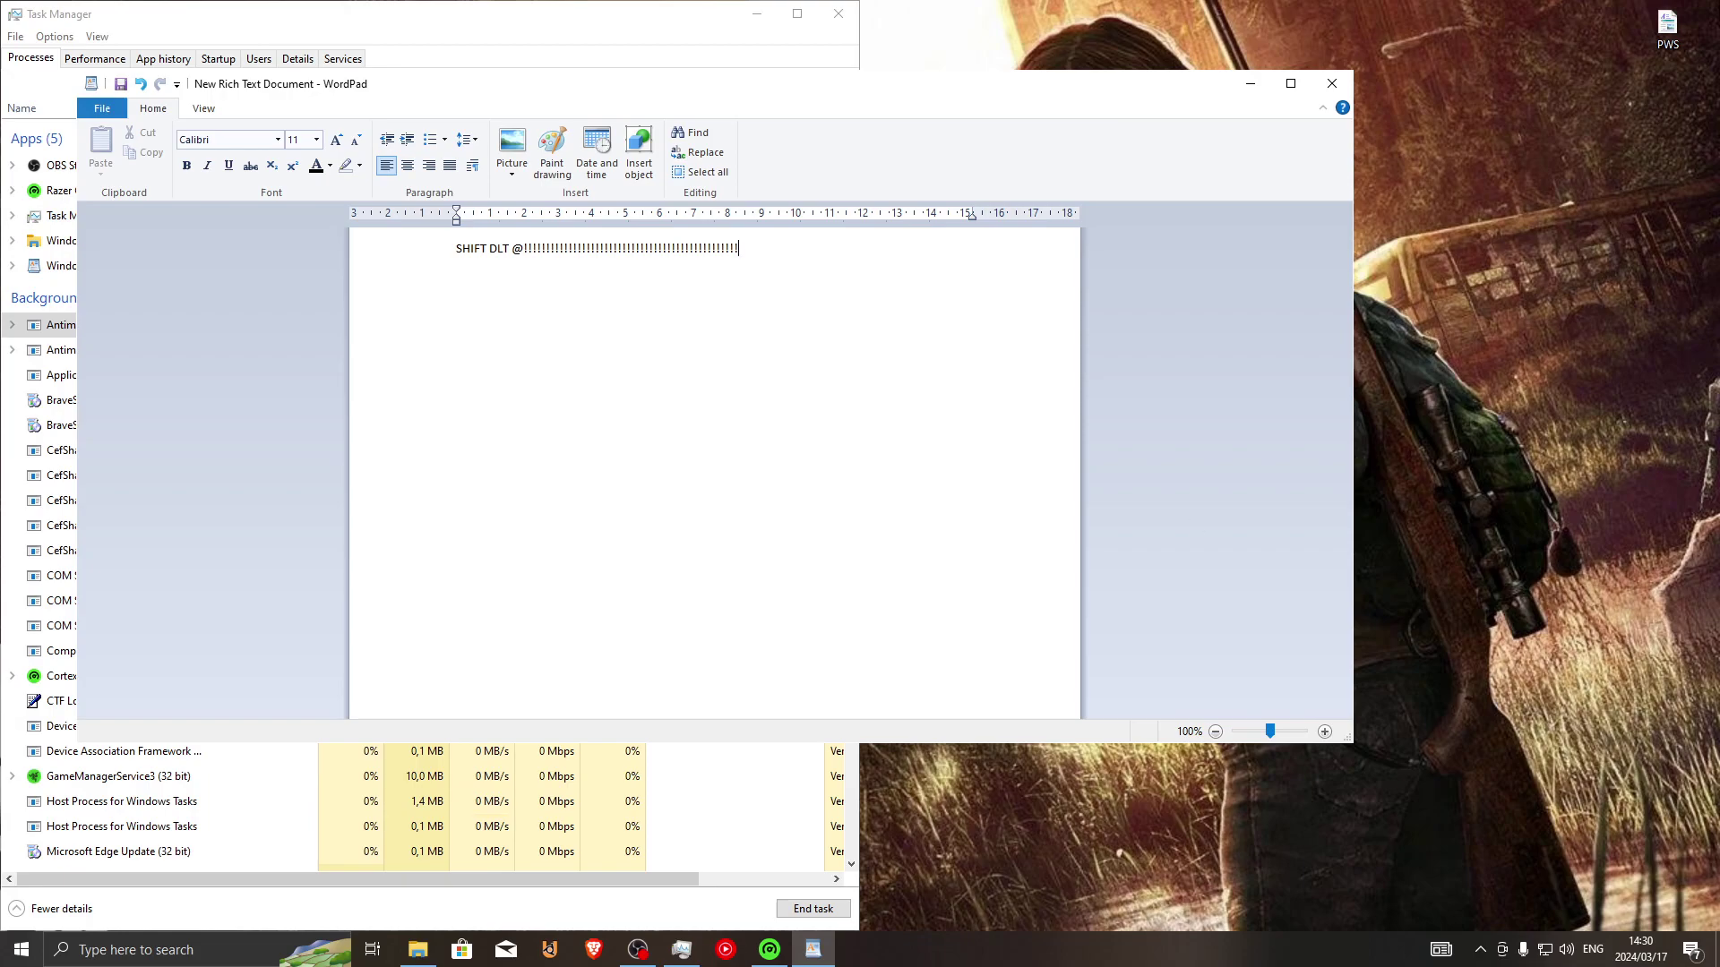
click(1290, 84)
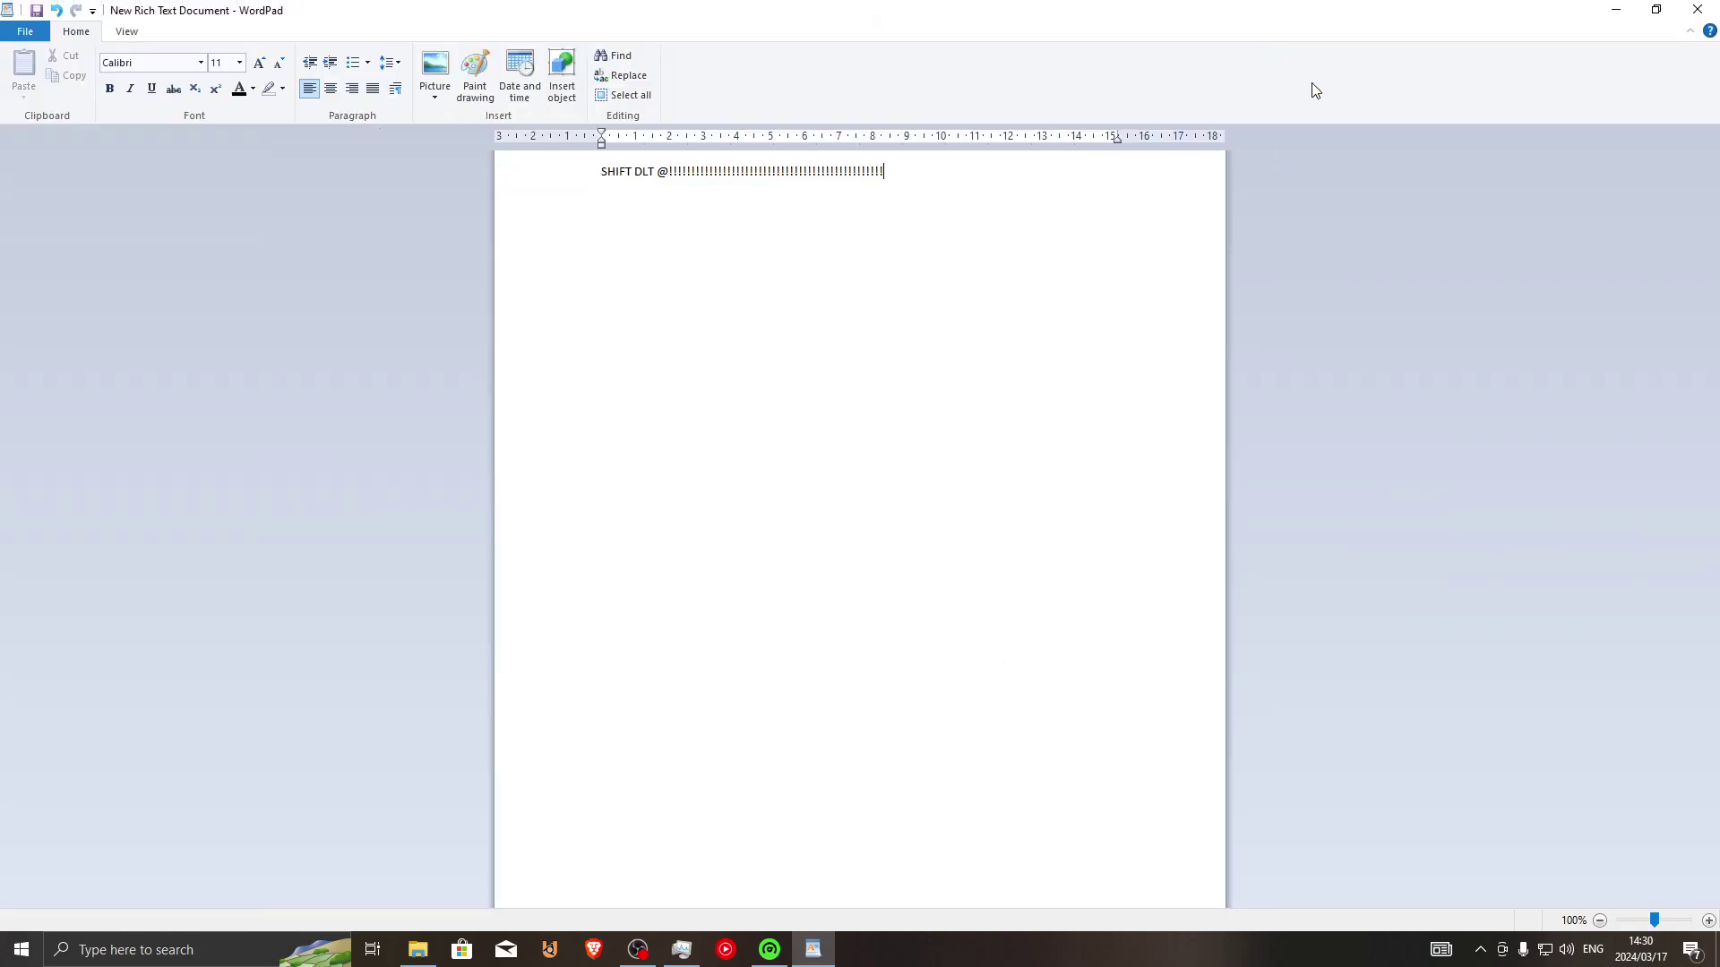
click(1697, 9)
click(880, 498)
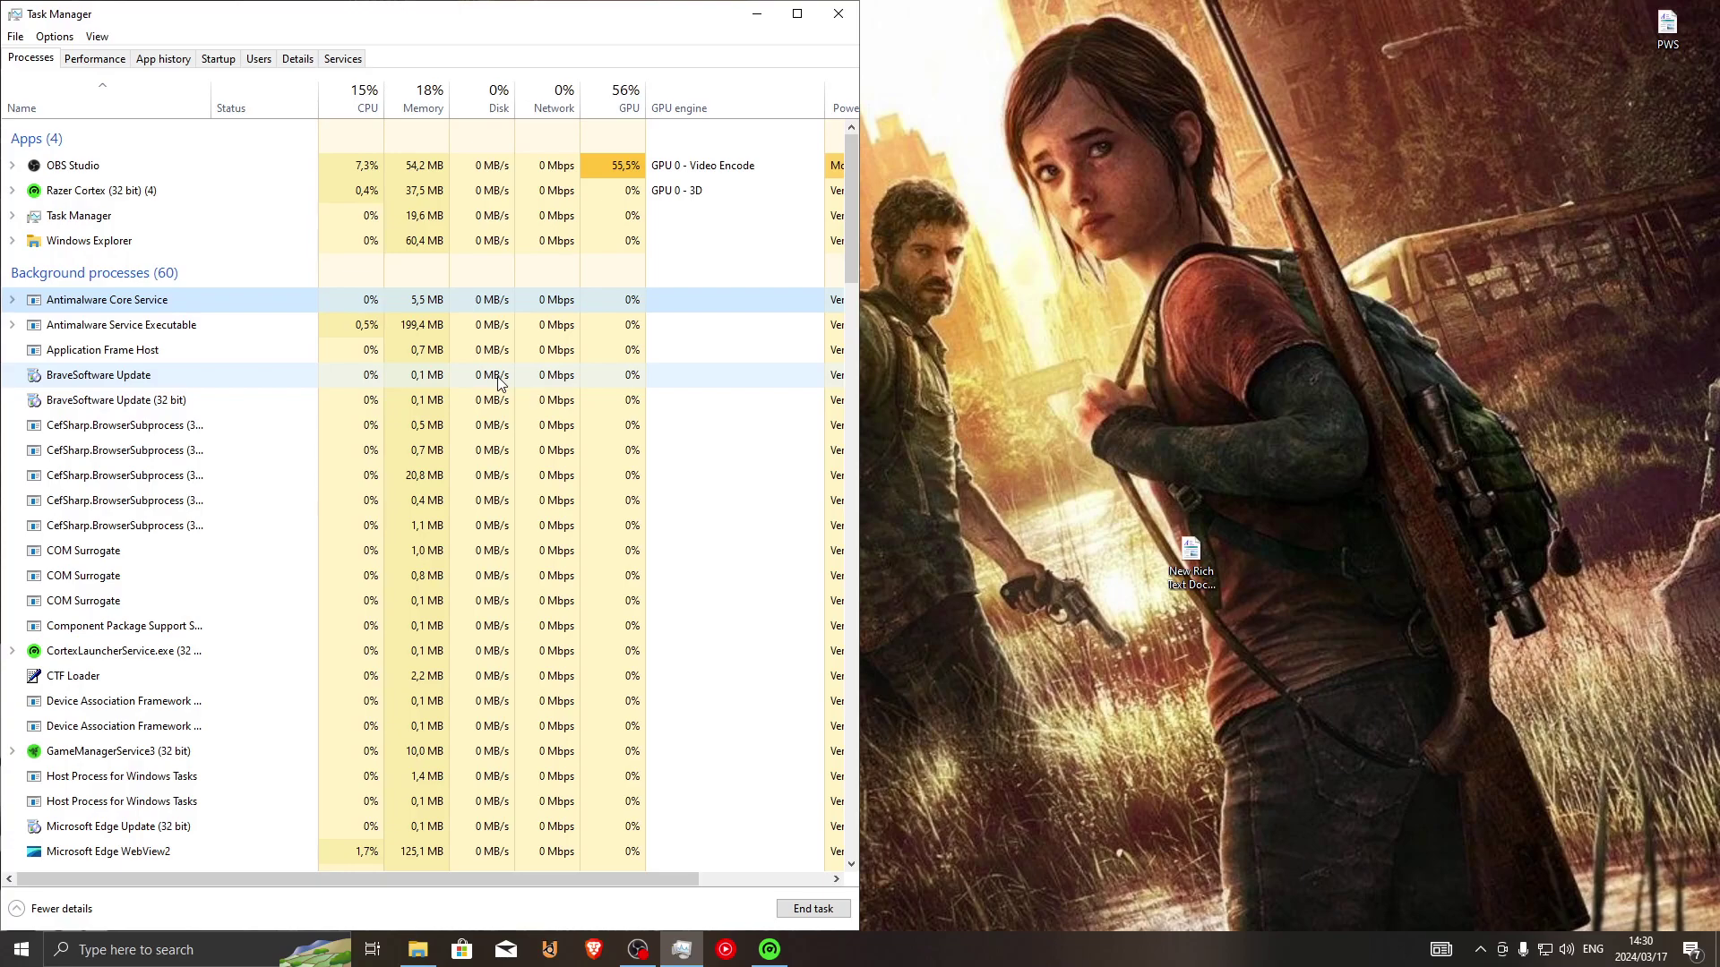
Step: Close Task Manager, open This PC in a maximized window and select the C: drive
click(841, 9)
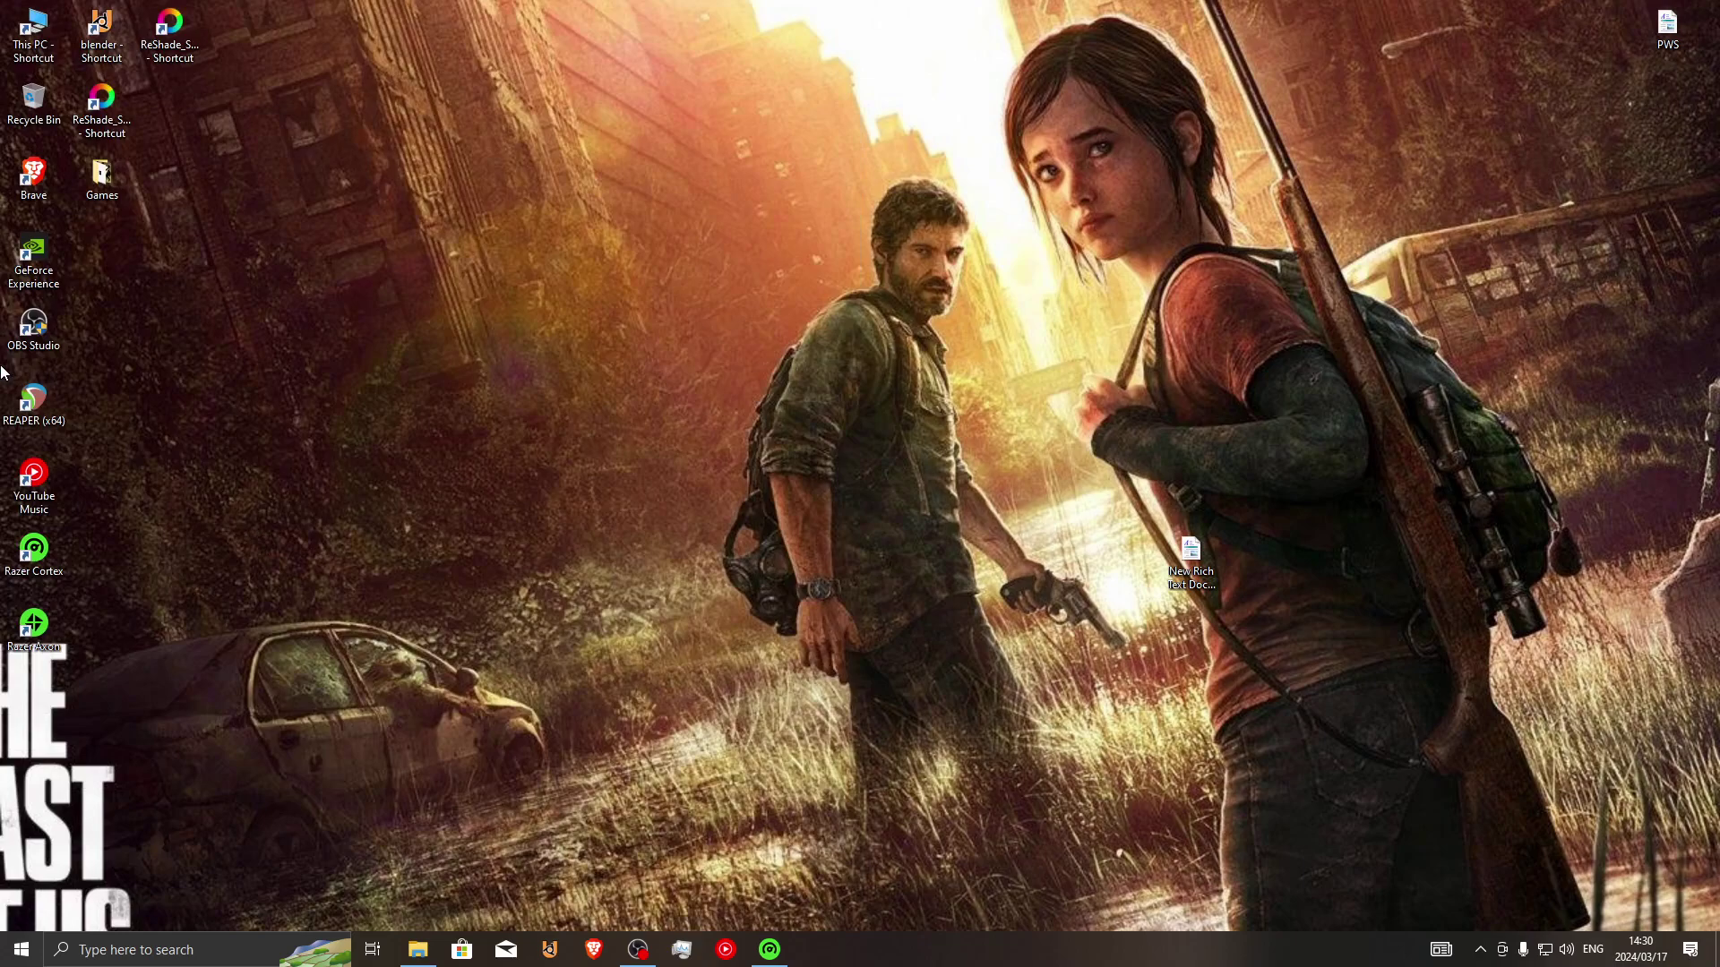
double_click(53, 41)
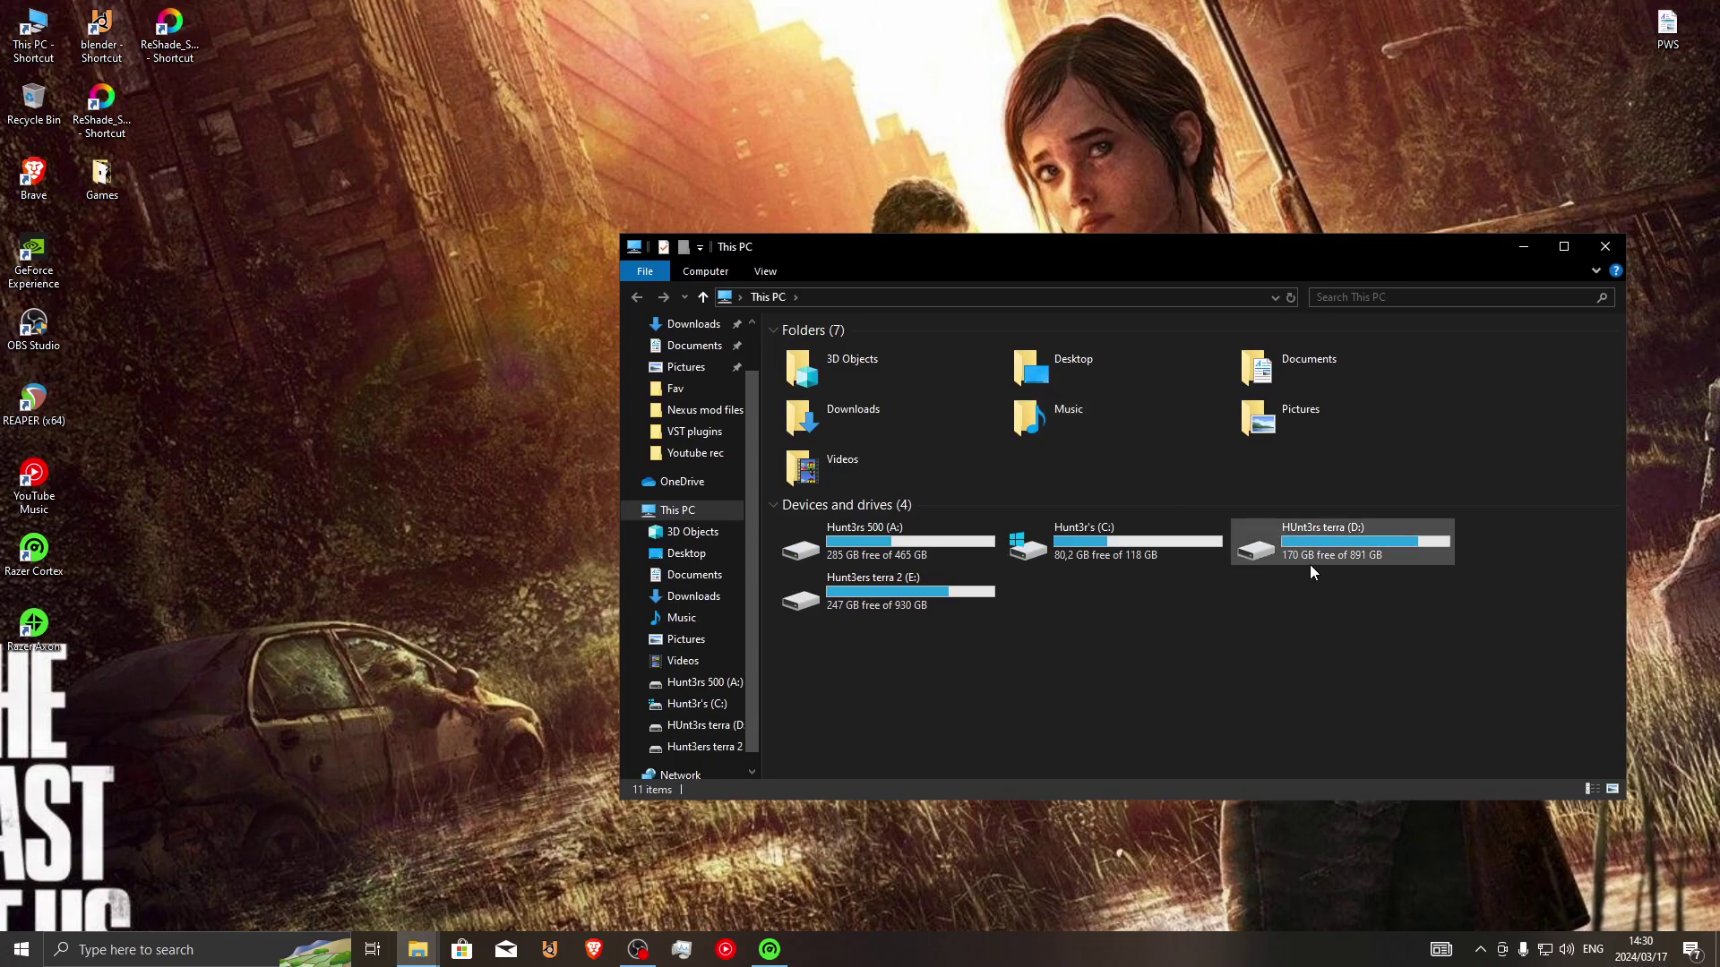
click(1146, 548)
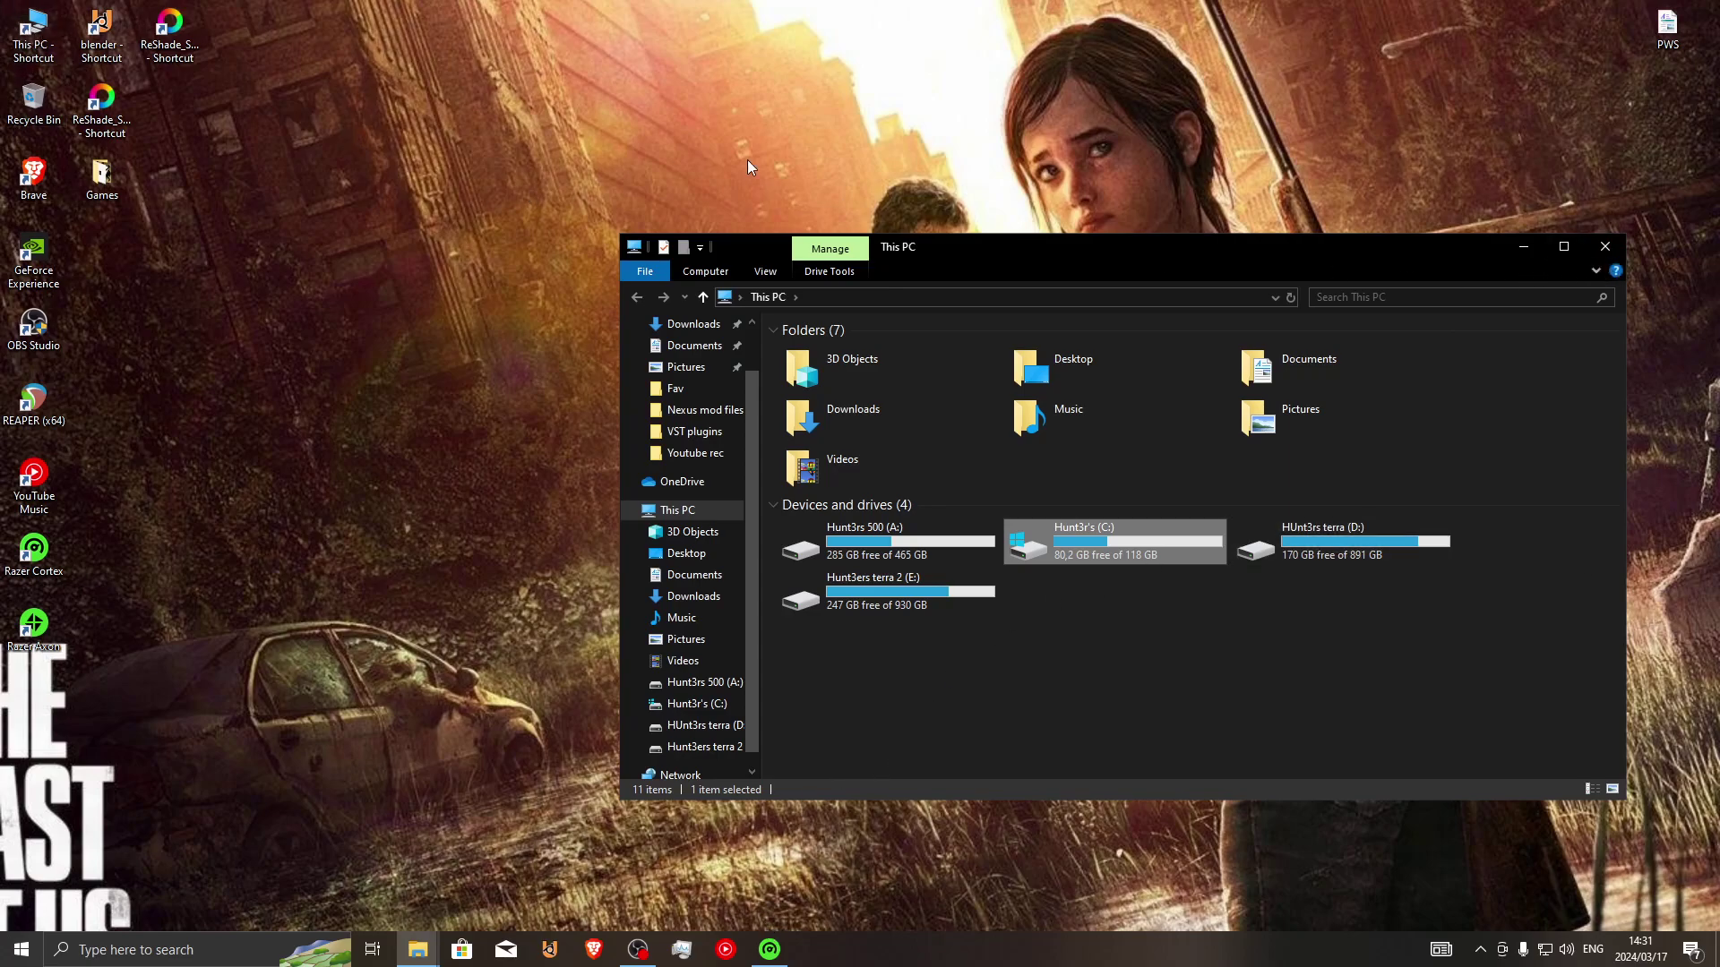
double_click(947, 254)
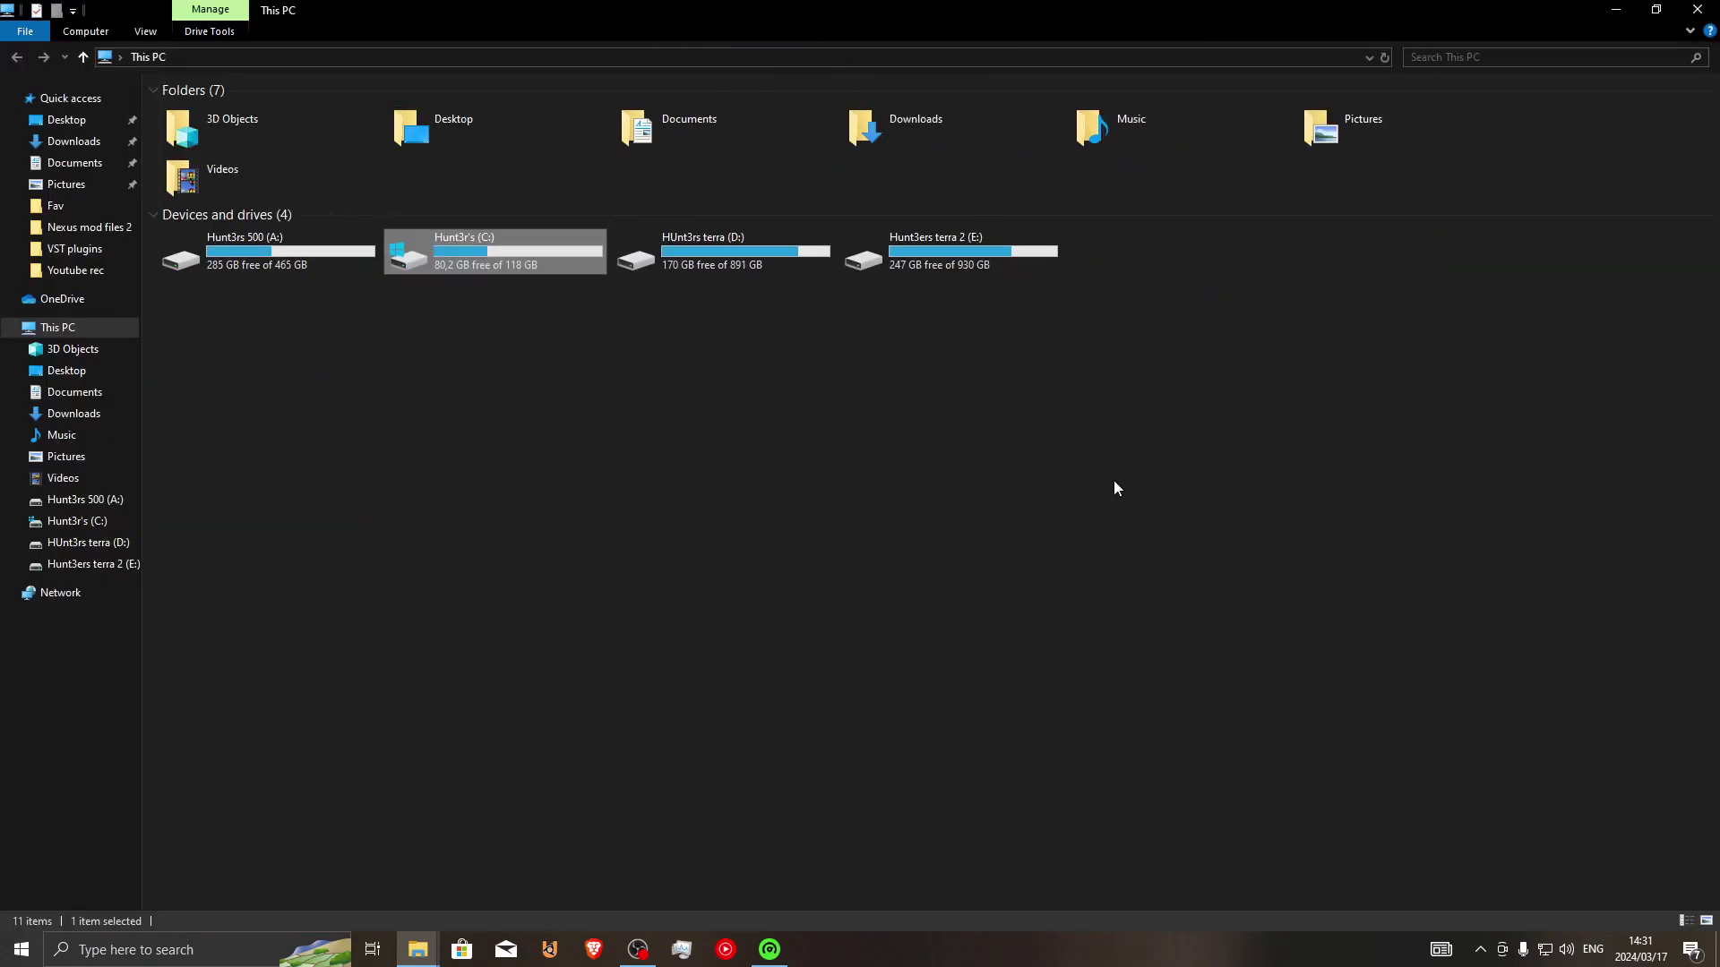
Step: Open the computer's System properties and reach Performance Options through the advanced system settings
right_click(1105, 600)
click(1160, 769)
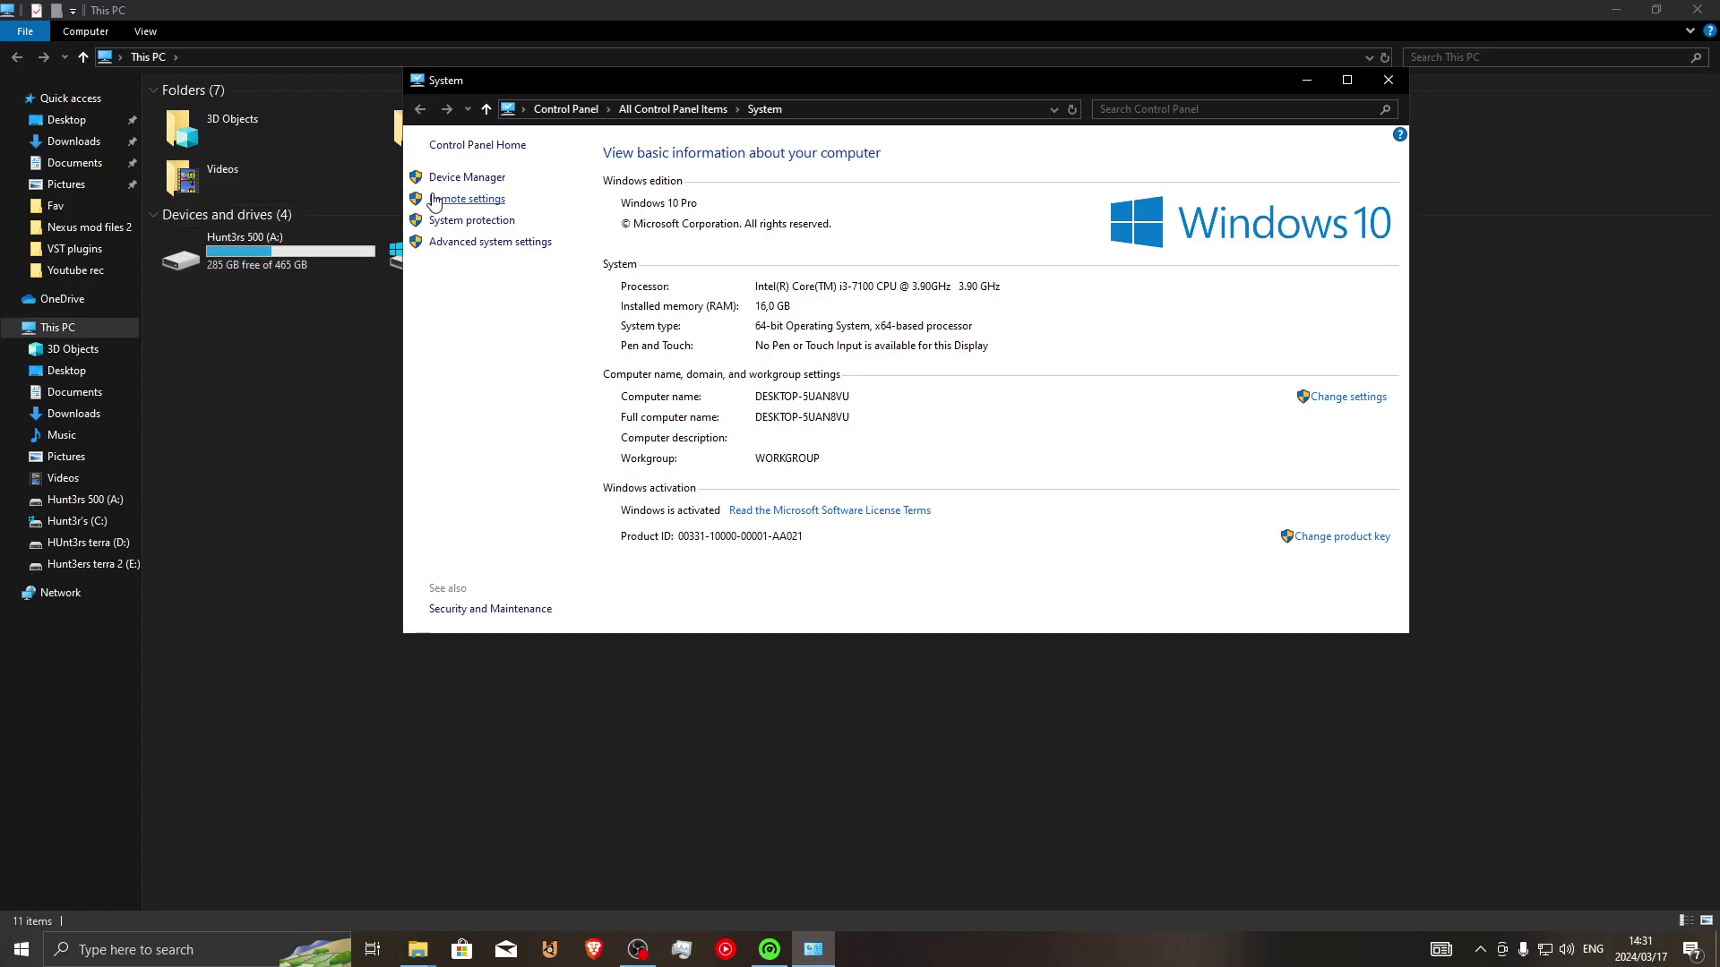
click(461, 244)
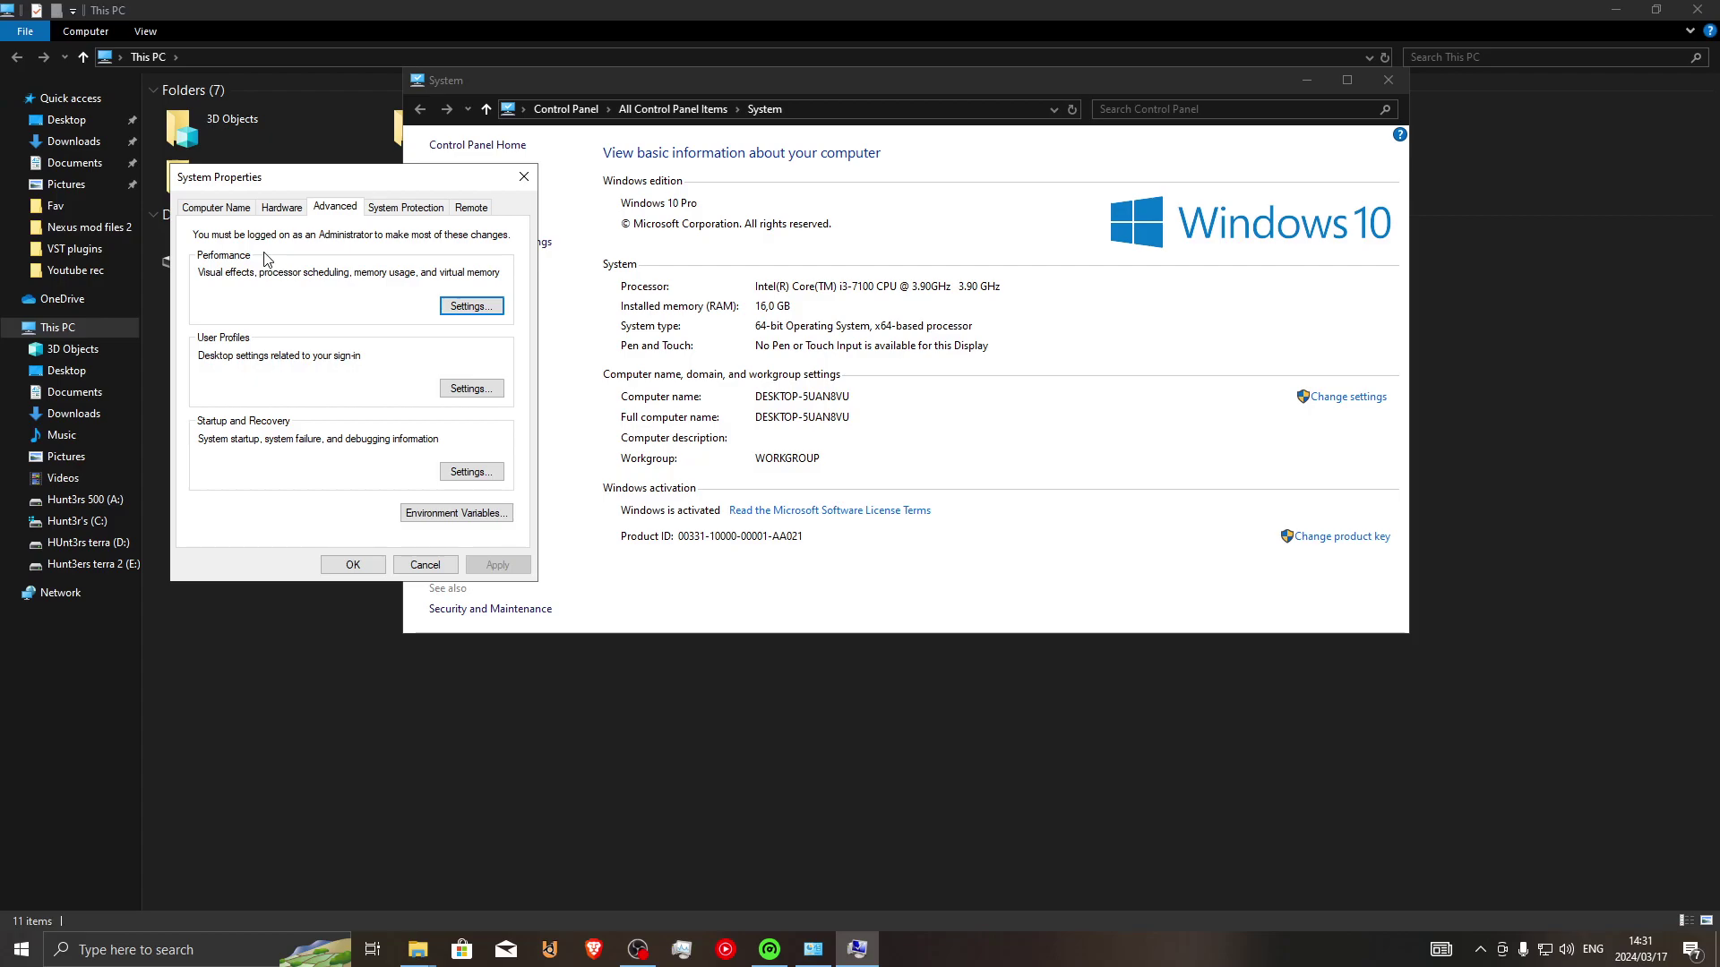
click(471, 307)
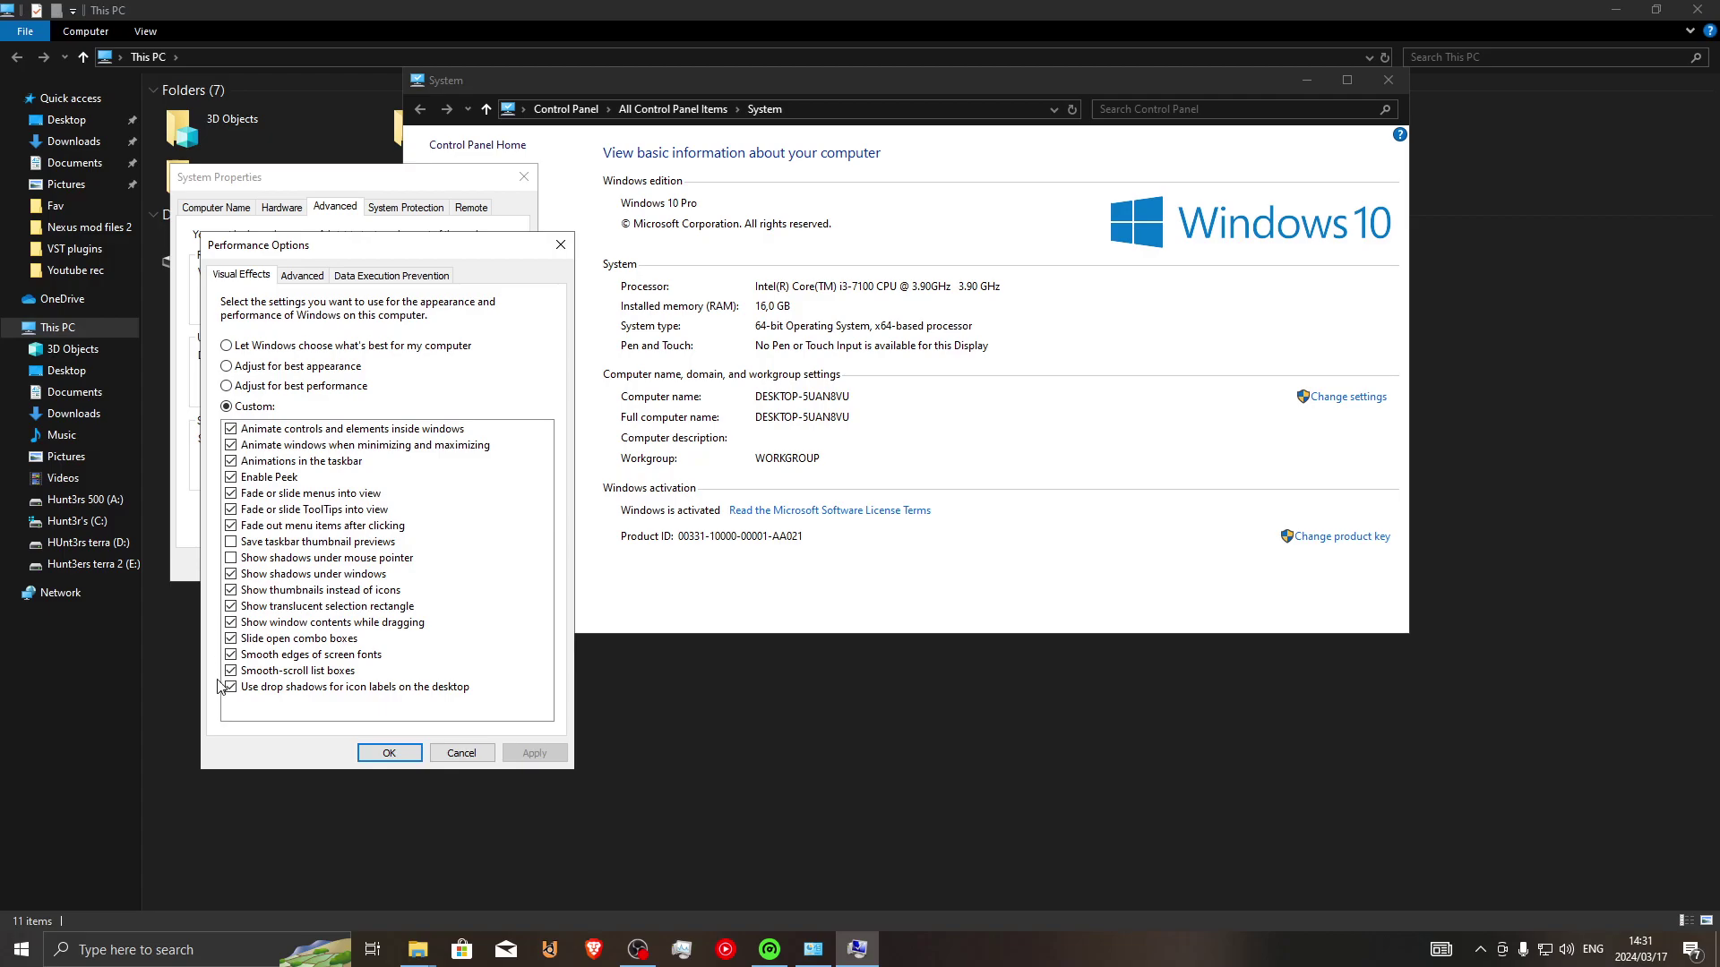
Step: Turn off all visual effects with the best-performance preset, switch to Custom and apply, moving the other windows out of the way
click(275, 391)
click(240, 410)
click(1616, 9)
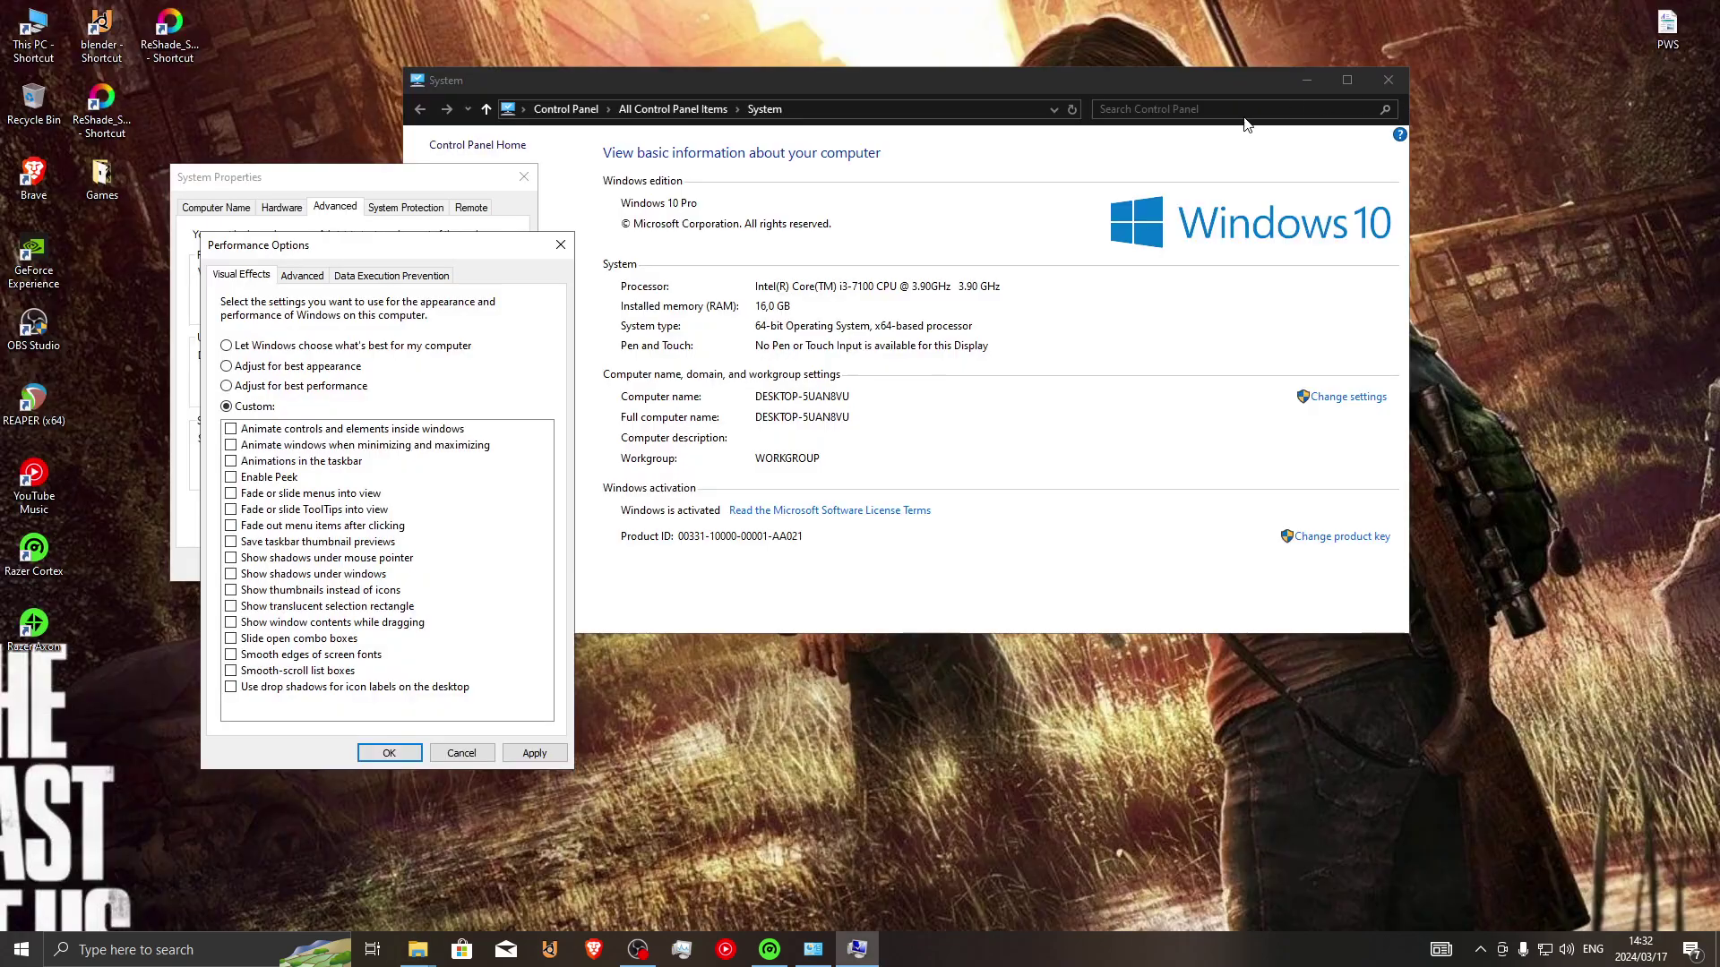
drag(1198, 88, 1469, 108)
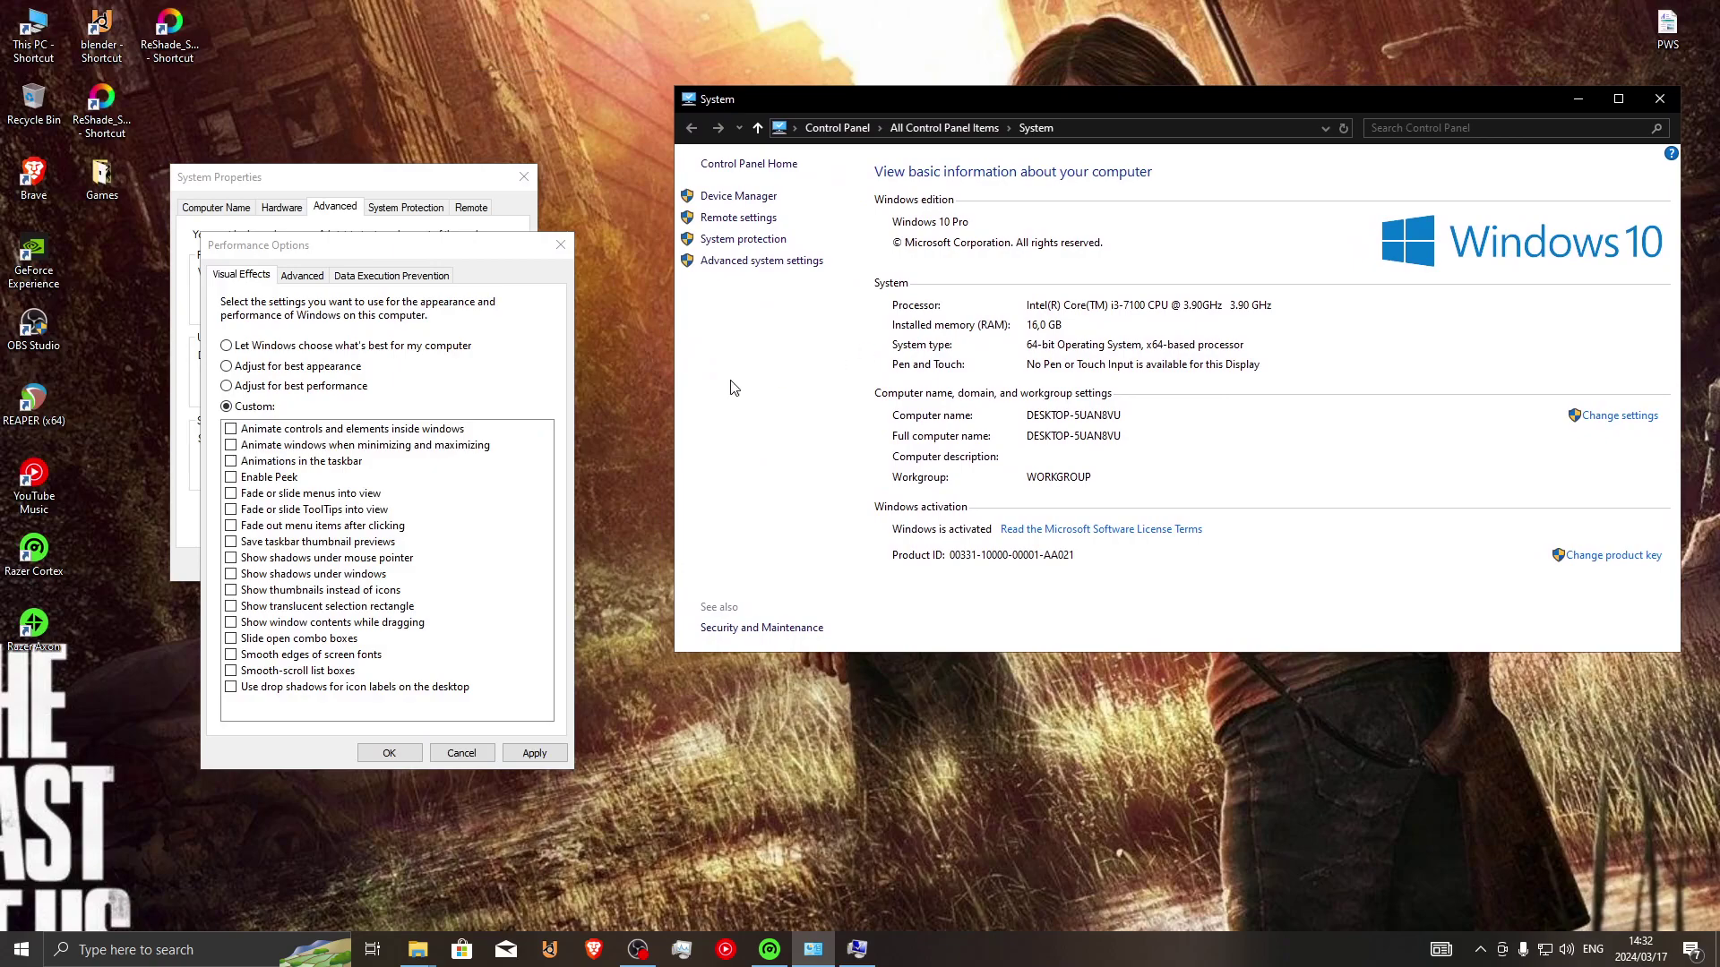
click(535, 755)
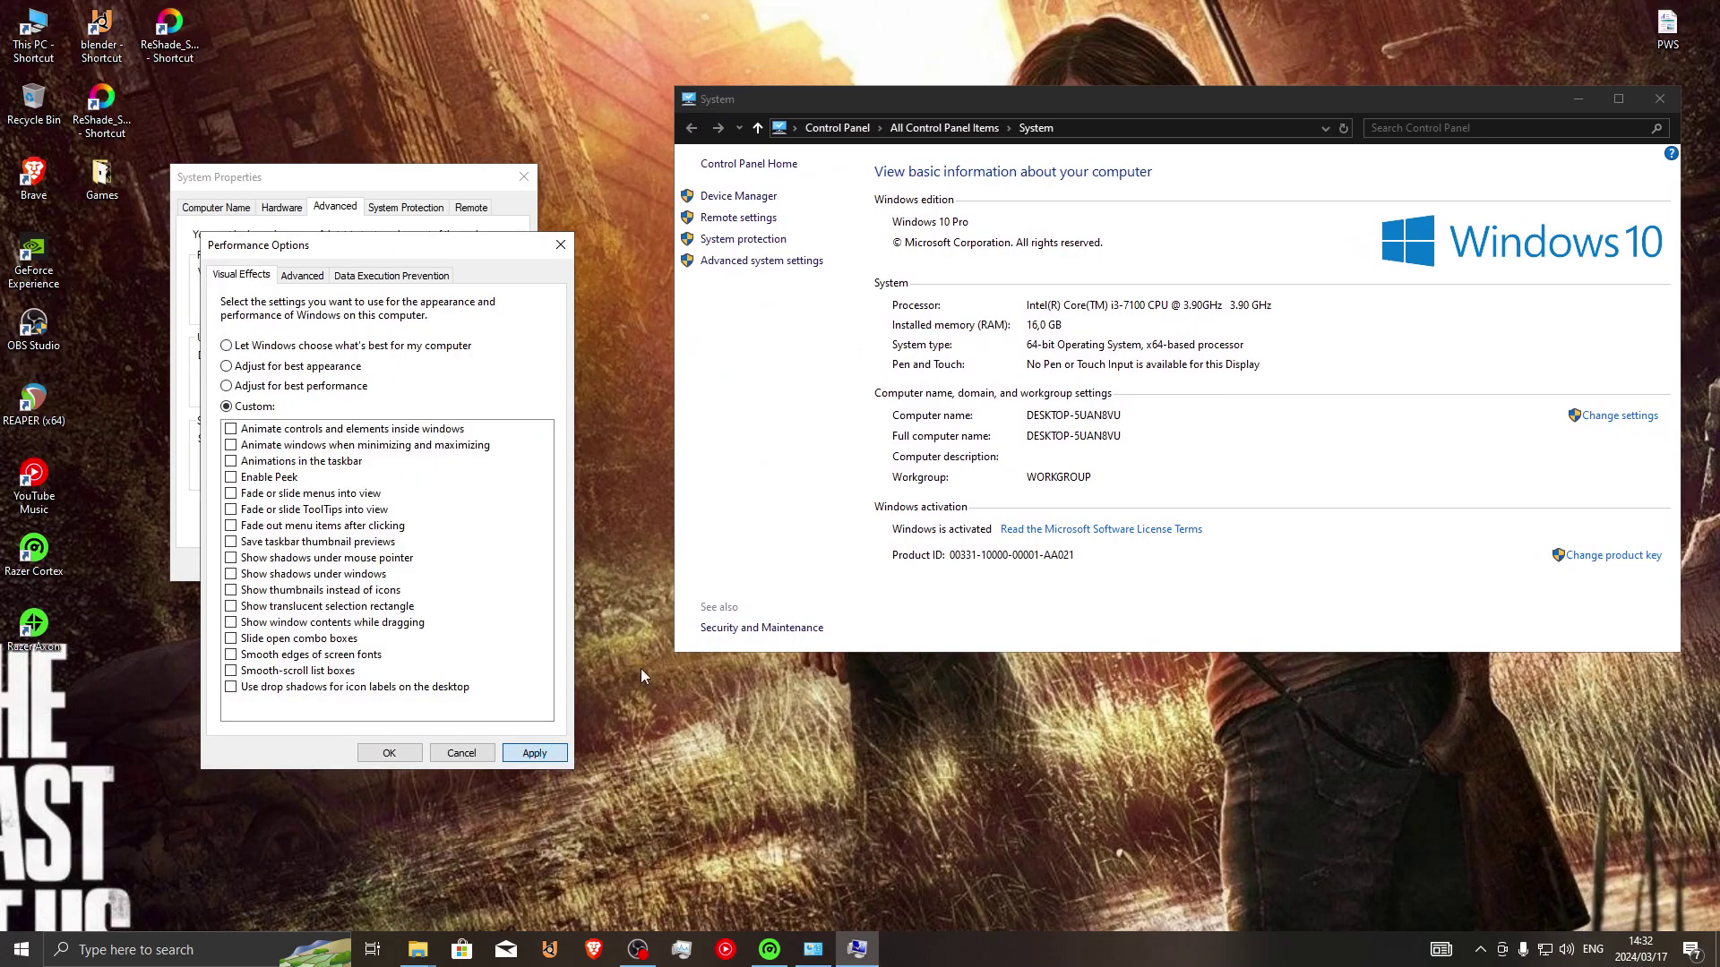
click(1261, 106)
mouse_move(1261, 106)
mouse_down()
mouse_move(1038, 175)
mouse_move(1270, 126)
mouse_up()
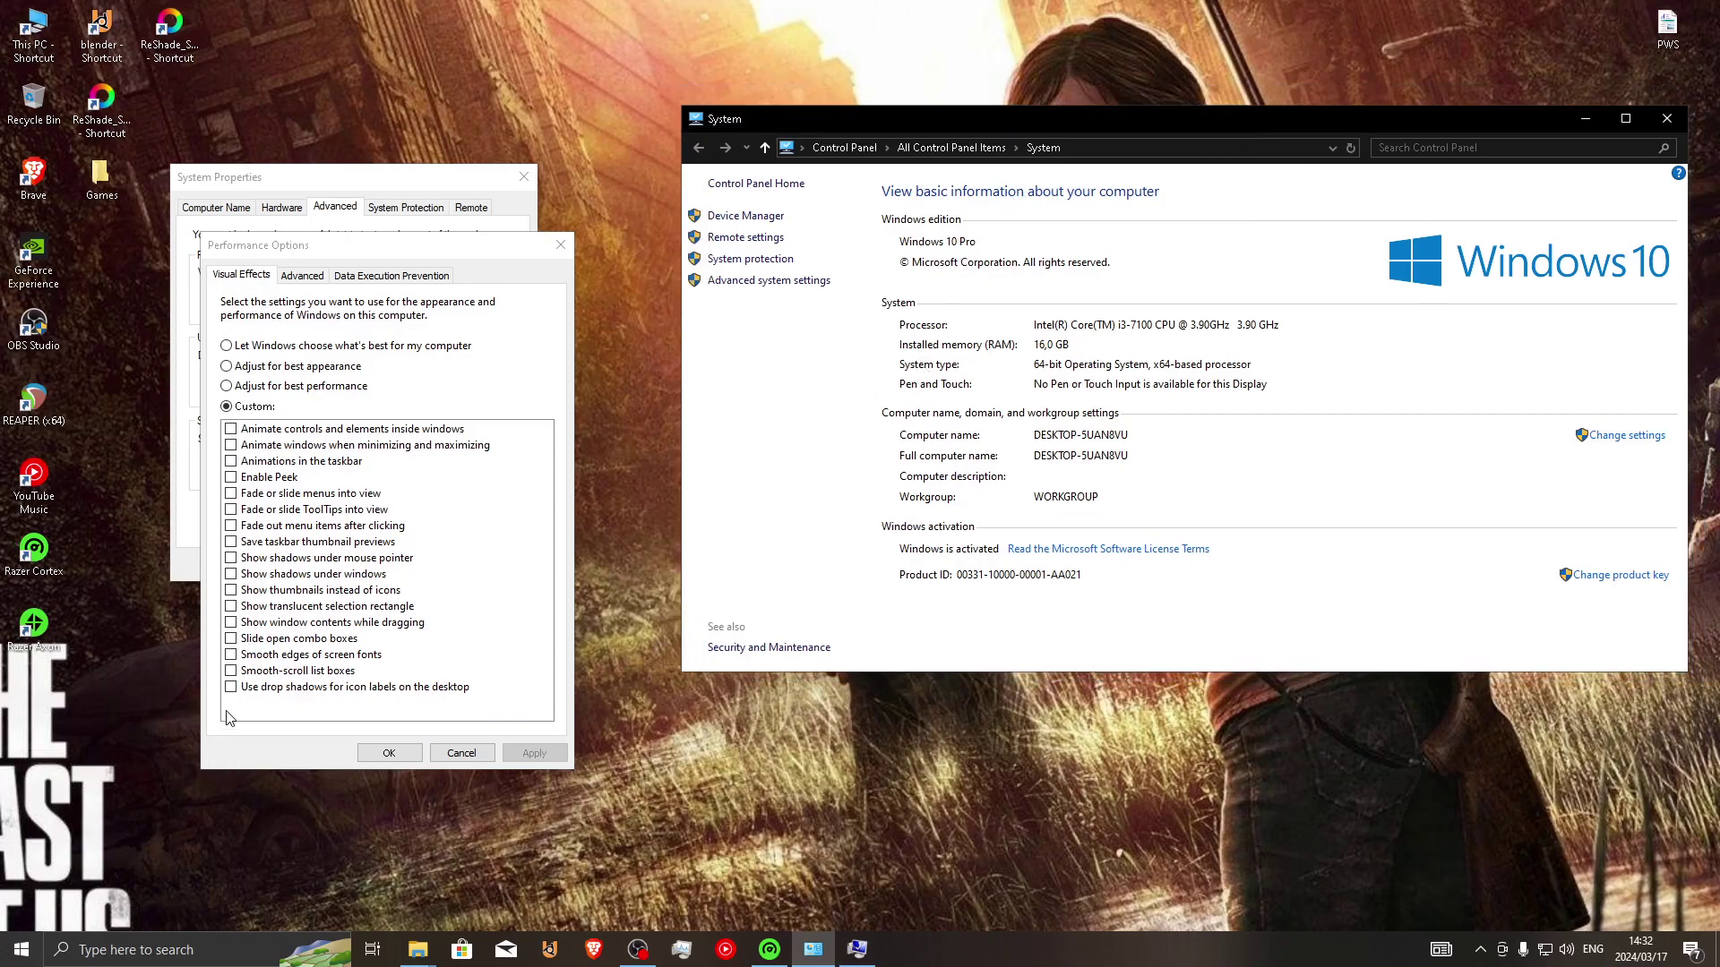
Step: Enable and apply smooth screen fonts, taskbar thumbnail previews, thumbnails instead of icons and window contents while dragging, and test by moving the System window
click(244, 663)
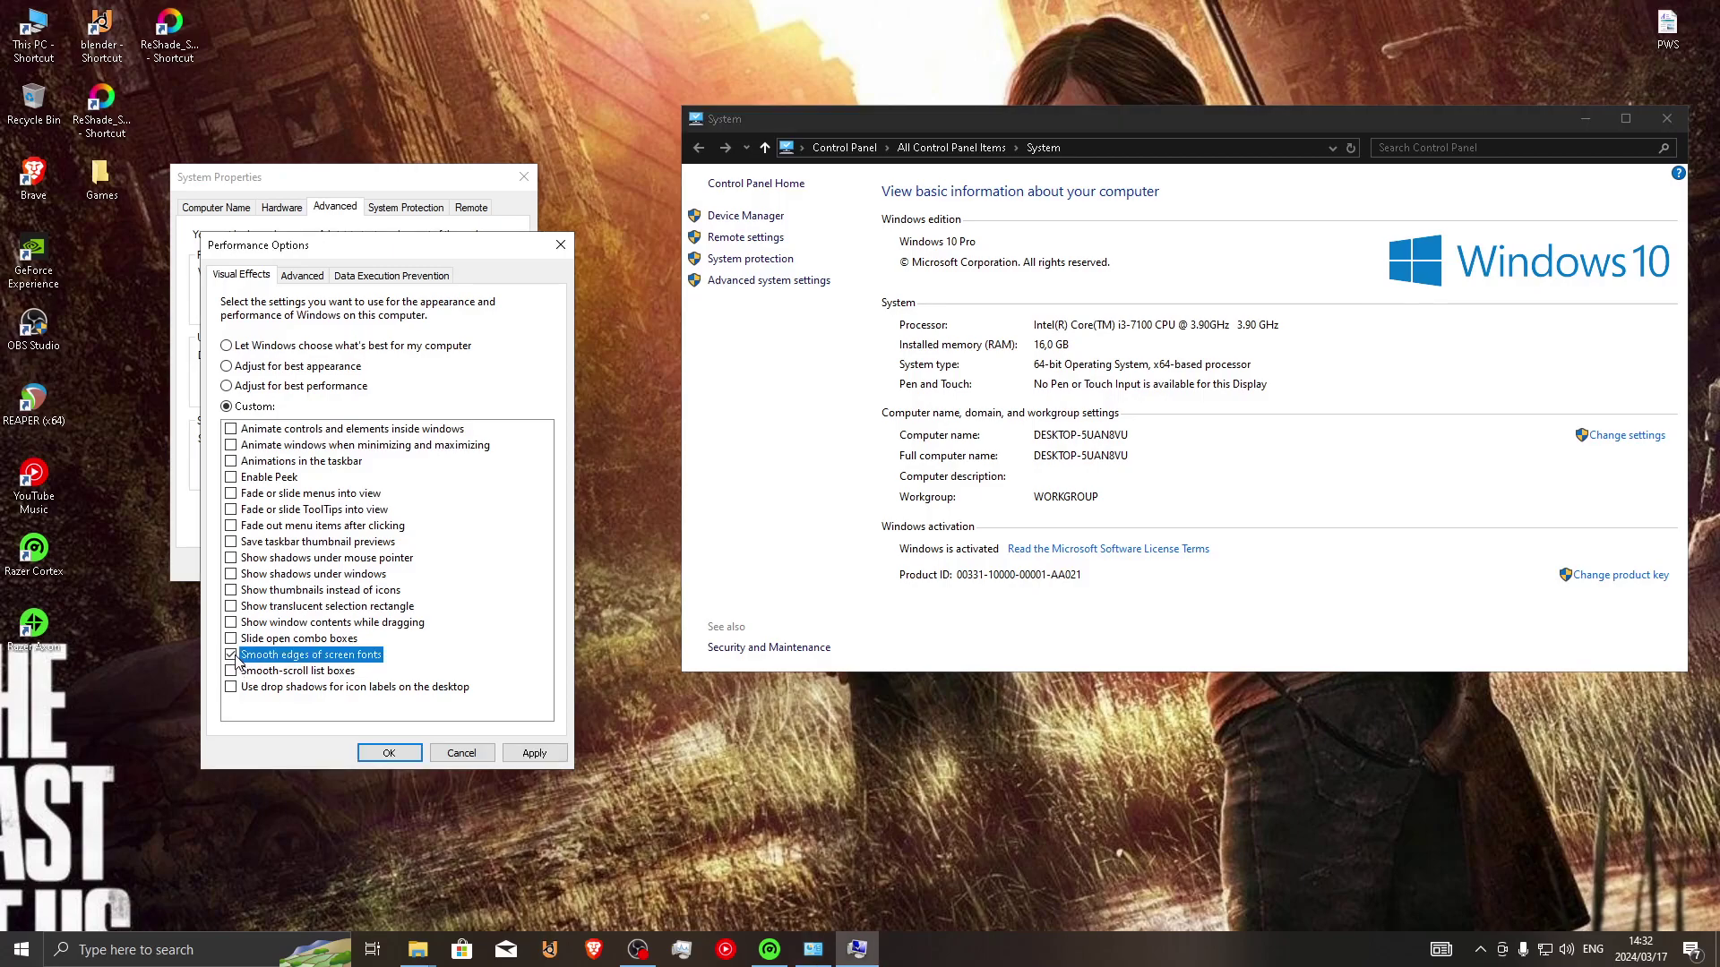
click(556, 751)
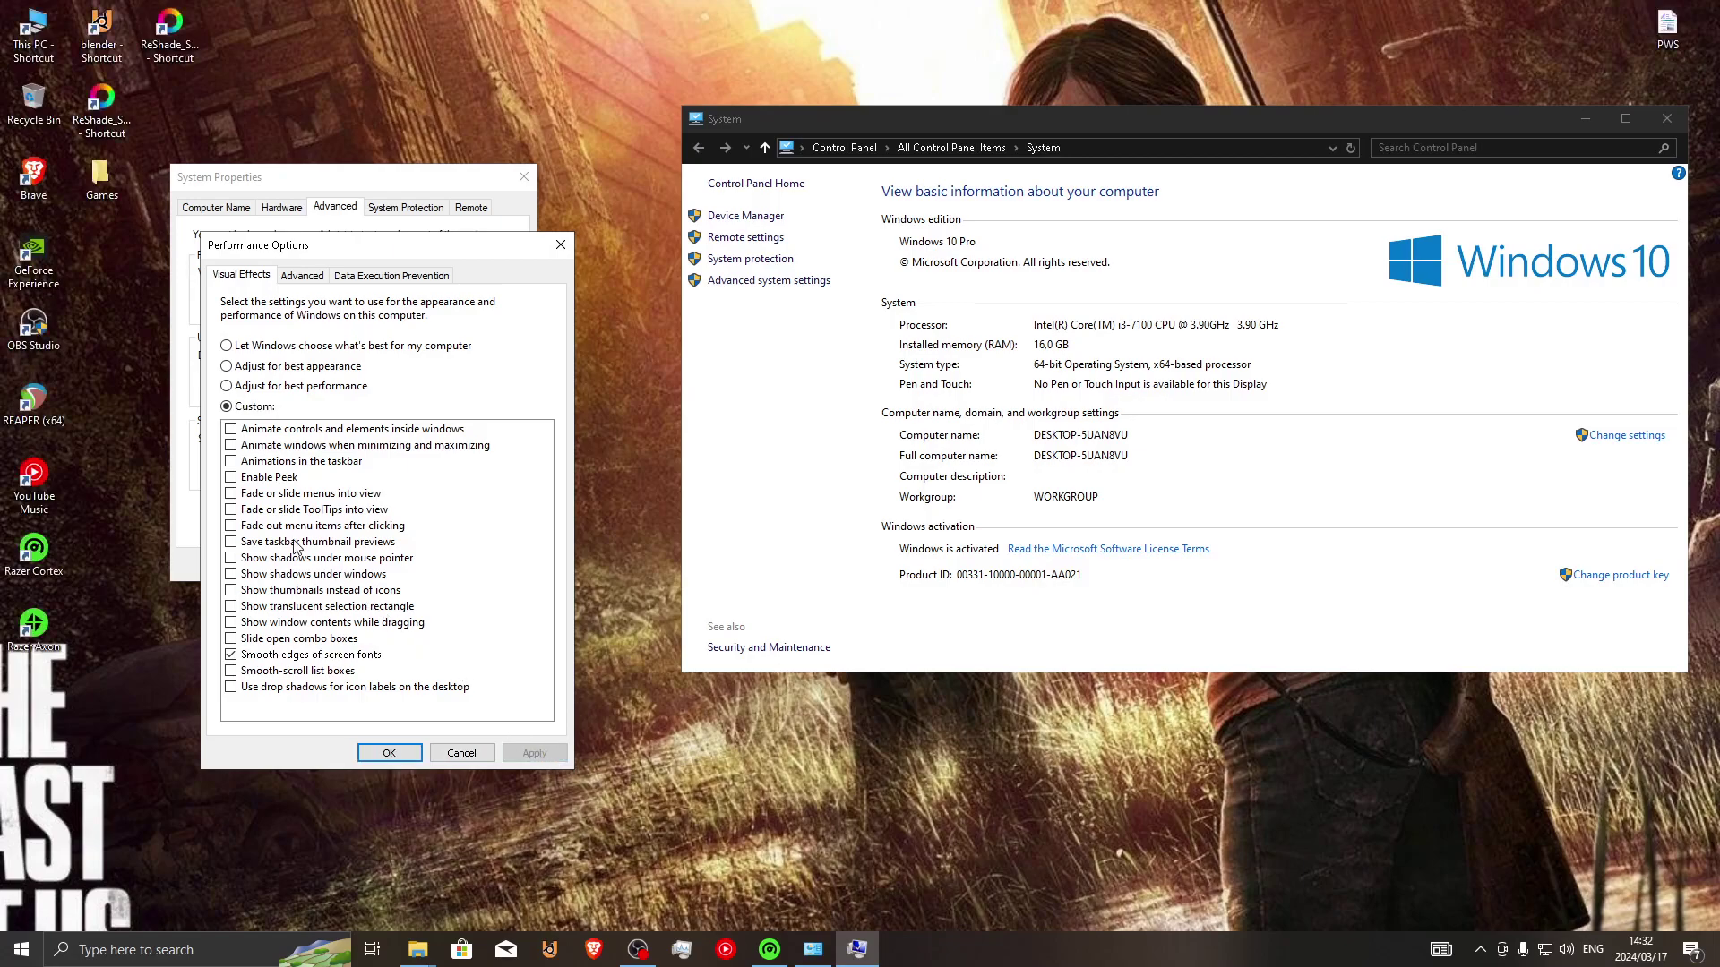
click(233, 543)
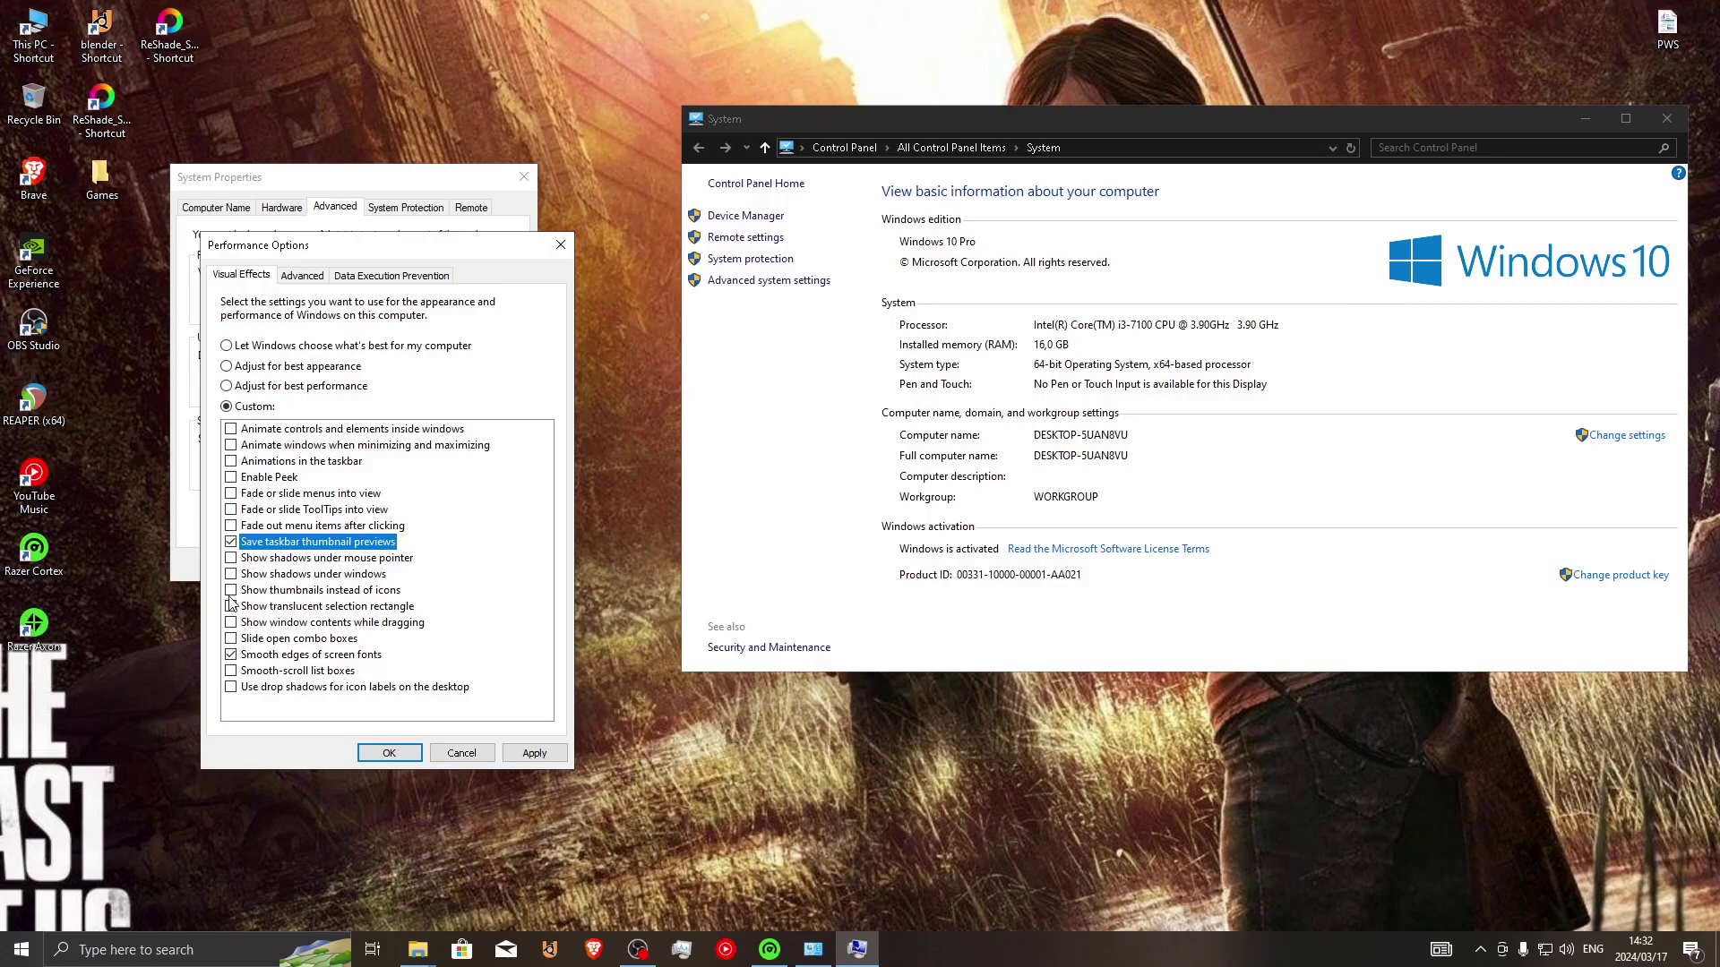
click(233, 592)
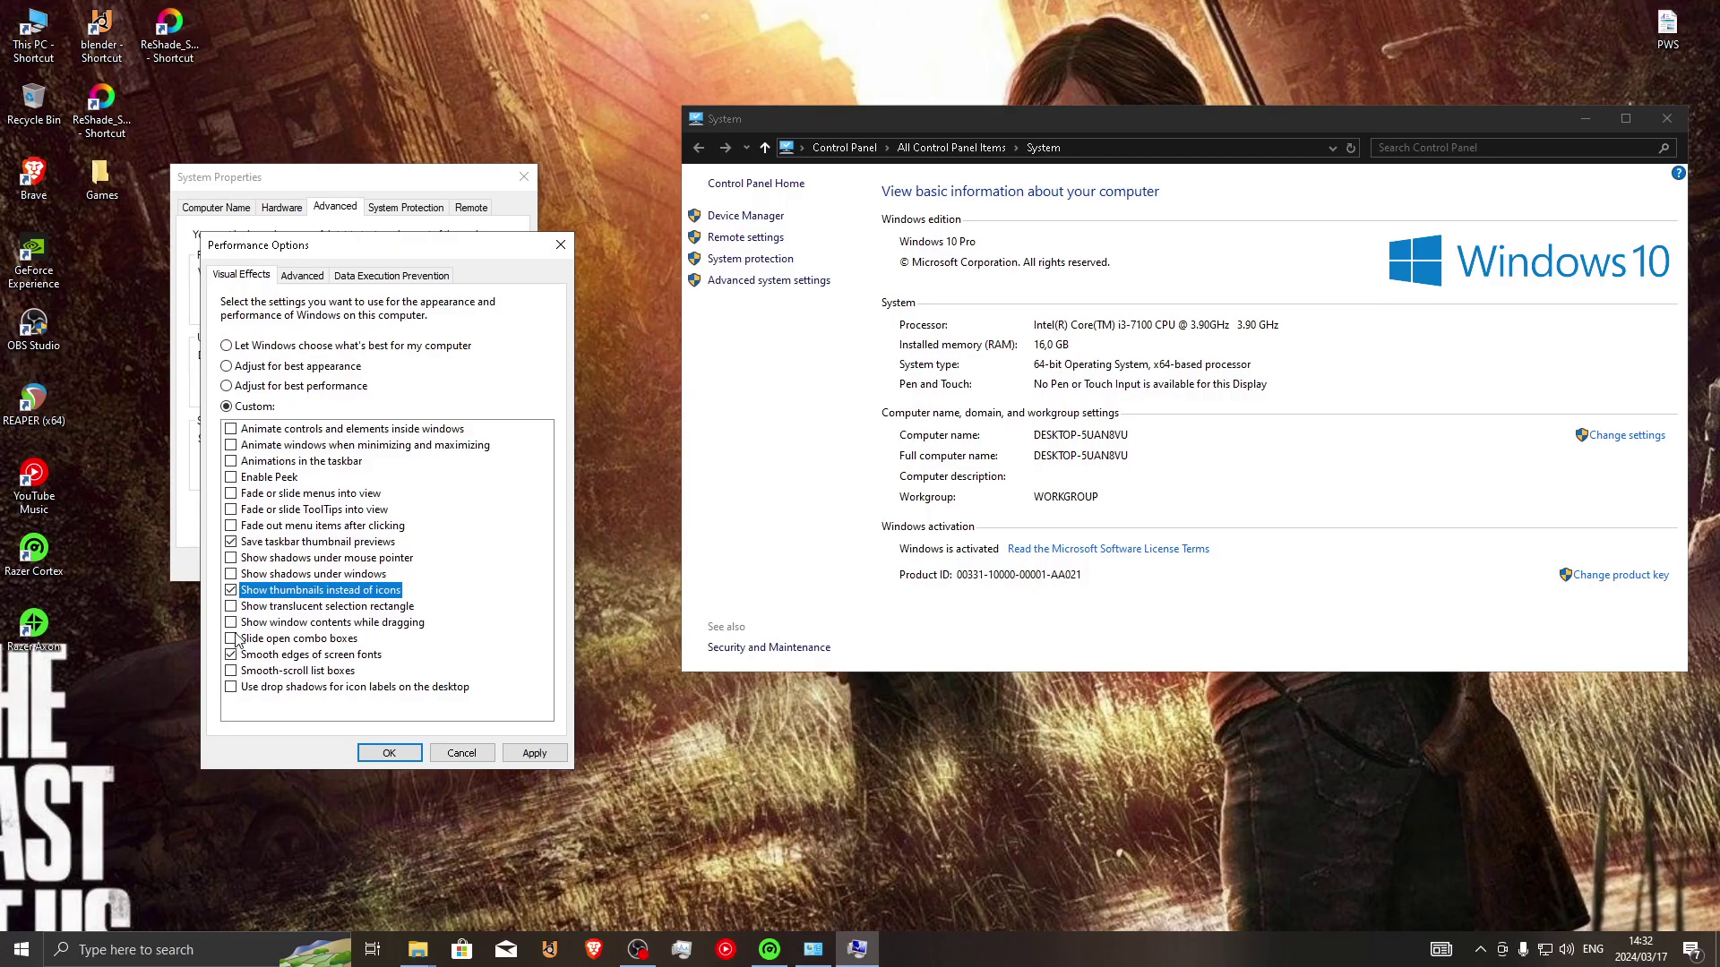
click(232, 623)
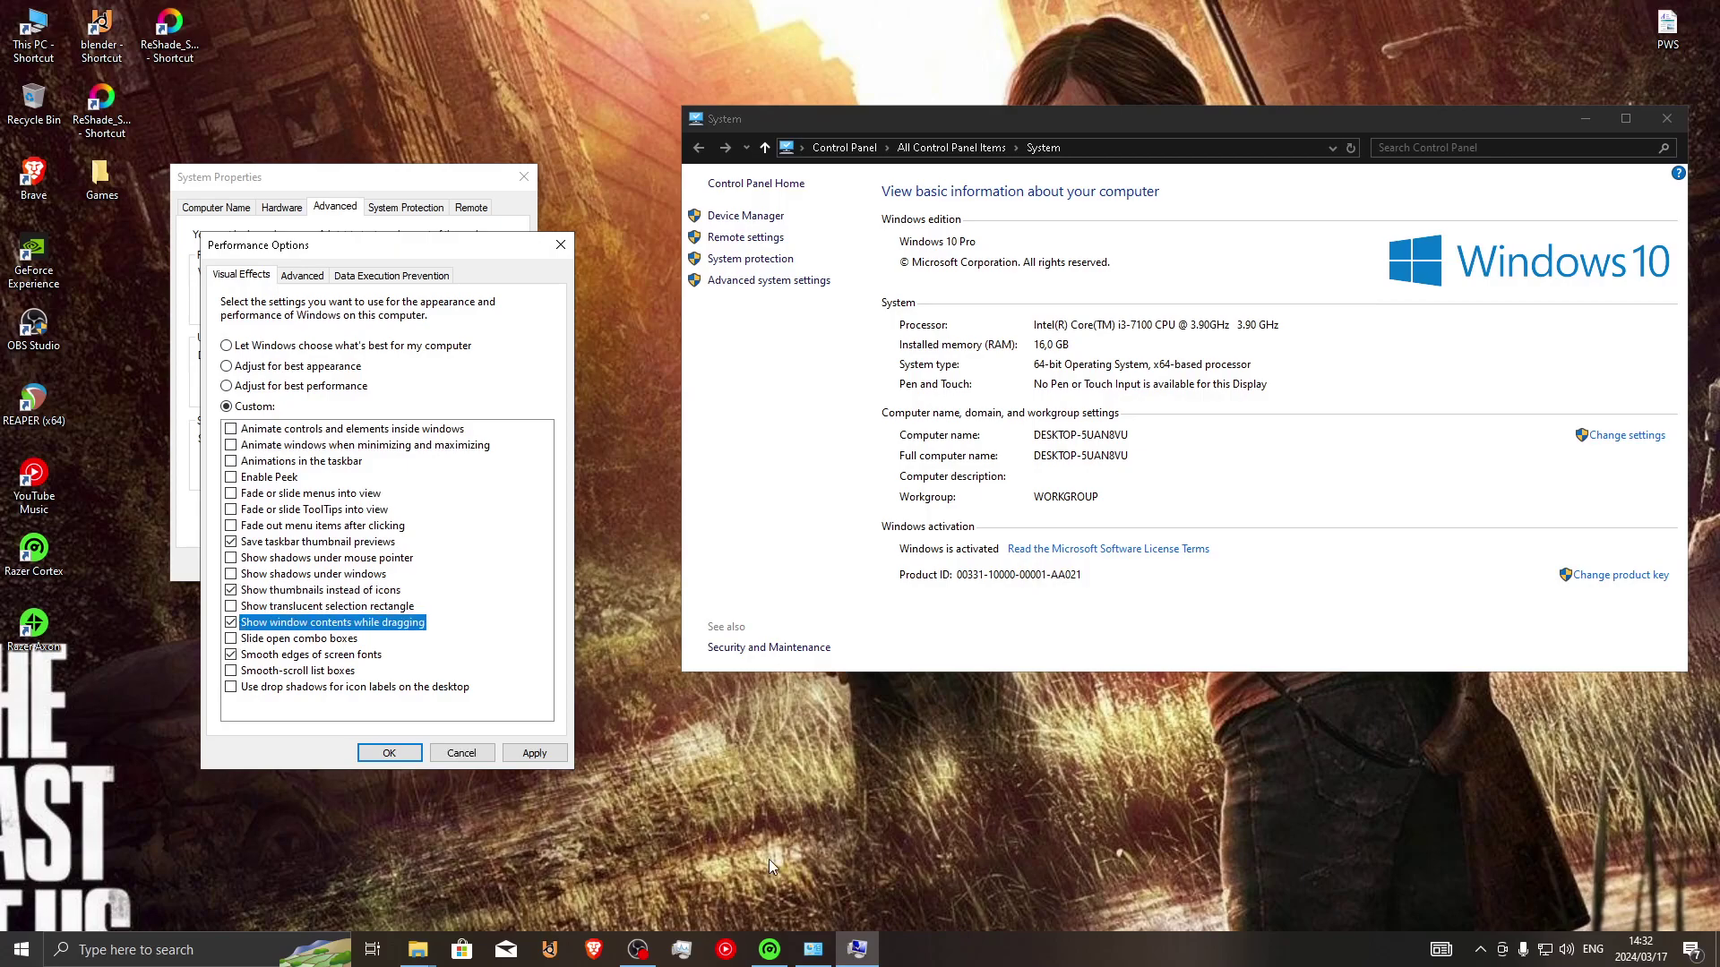
click(534, 753)
drag(1139, 120, 1189, 252)
drag(695, 120, 1603, 201)
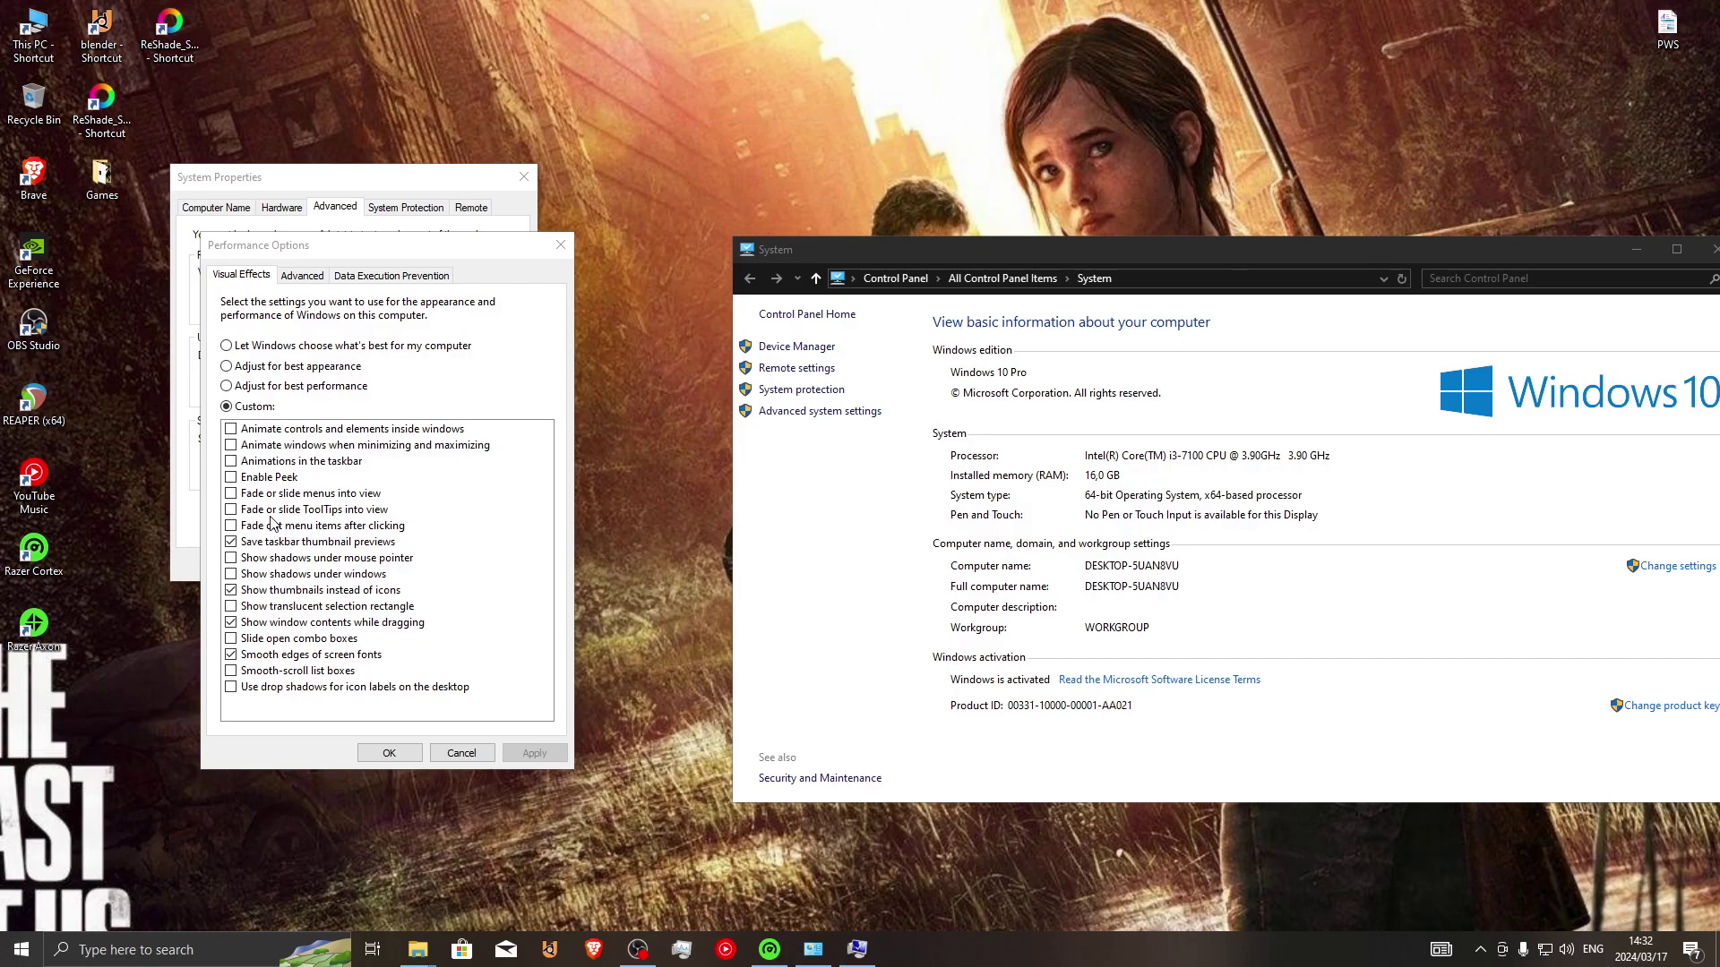
Step: Try out the smooth-scroll list boxes effect by applying it, and clear it again
click(231, 673)
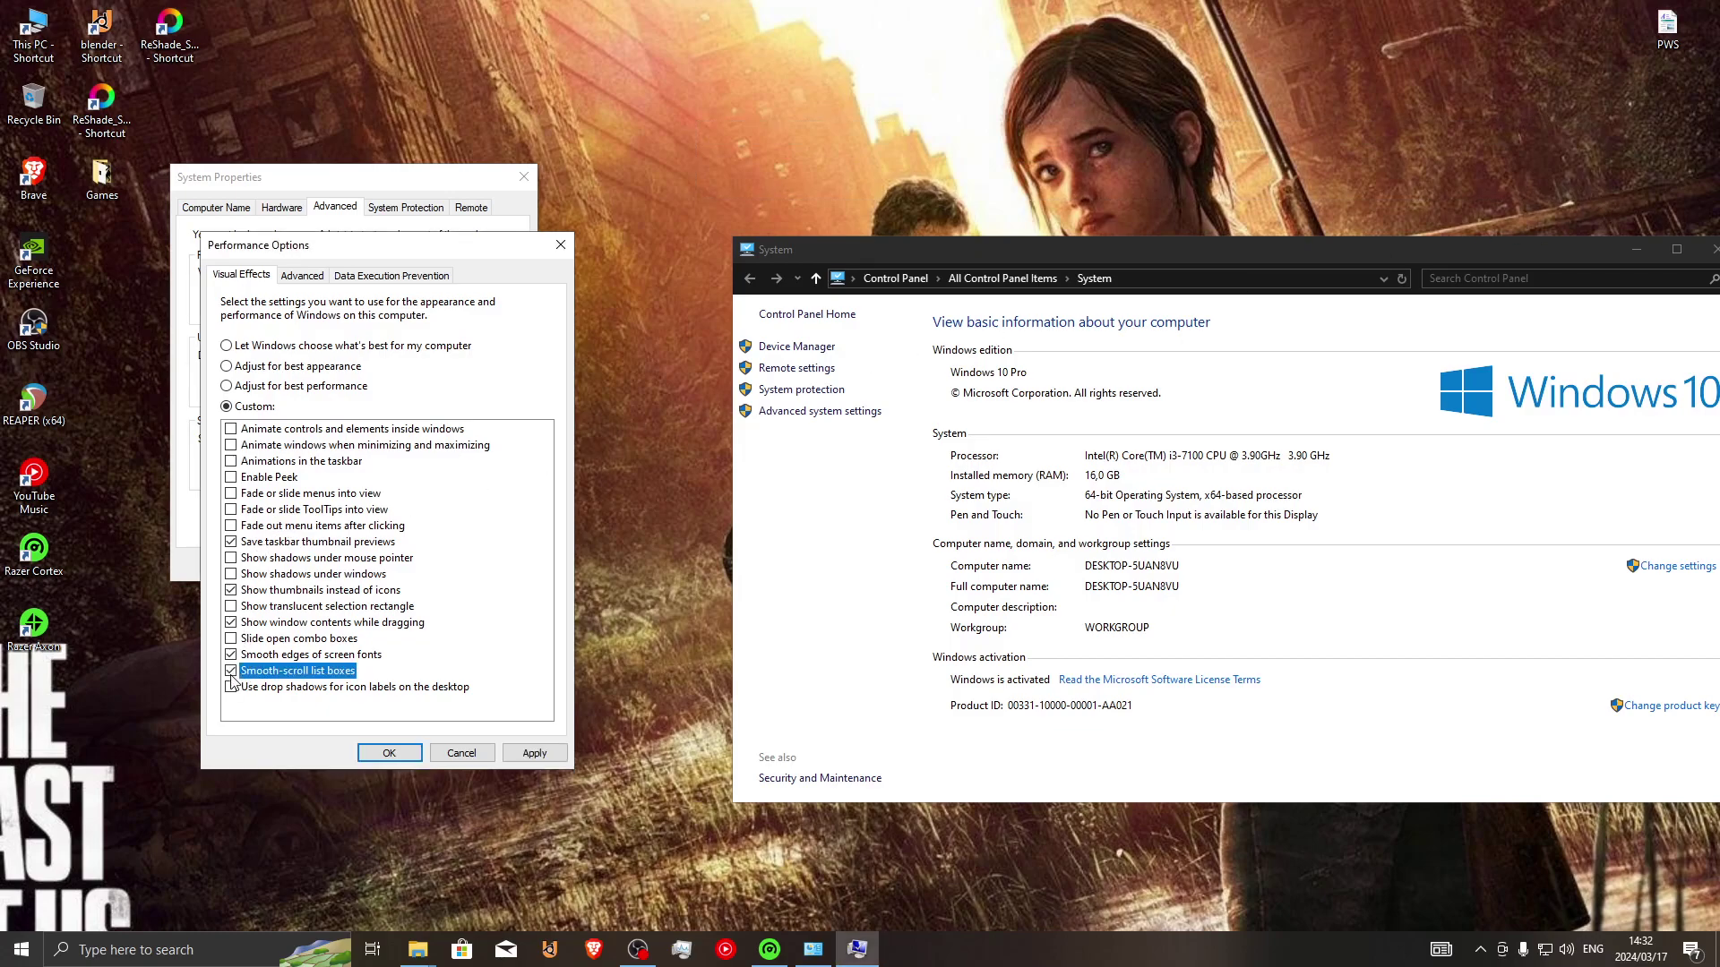
click(534, 754)
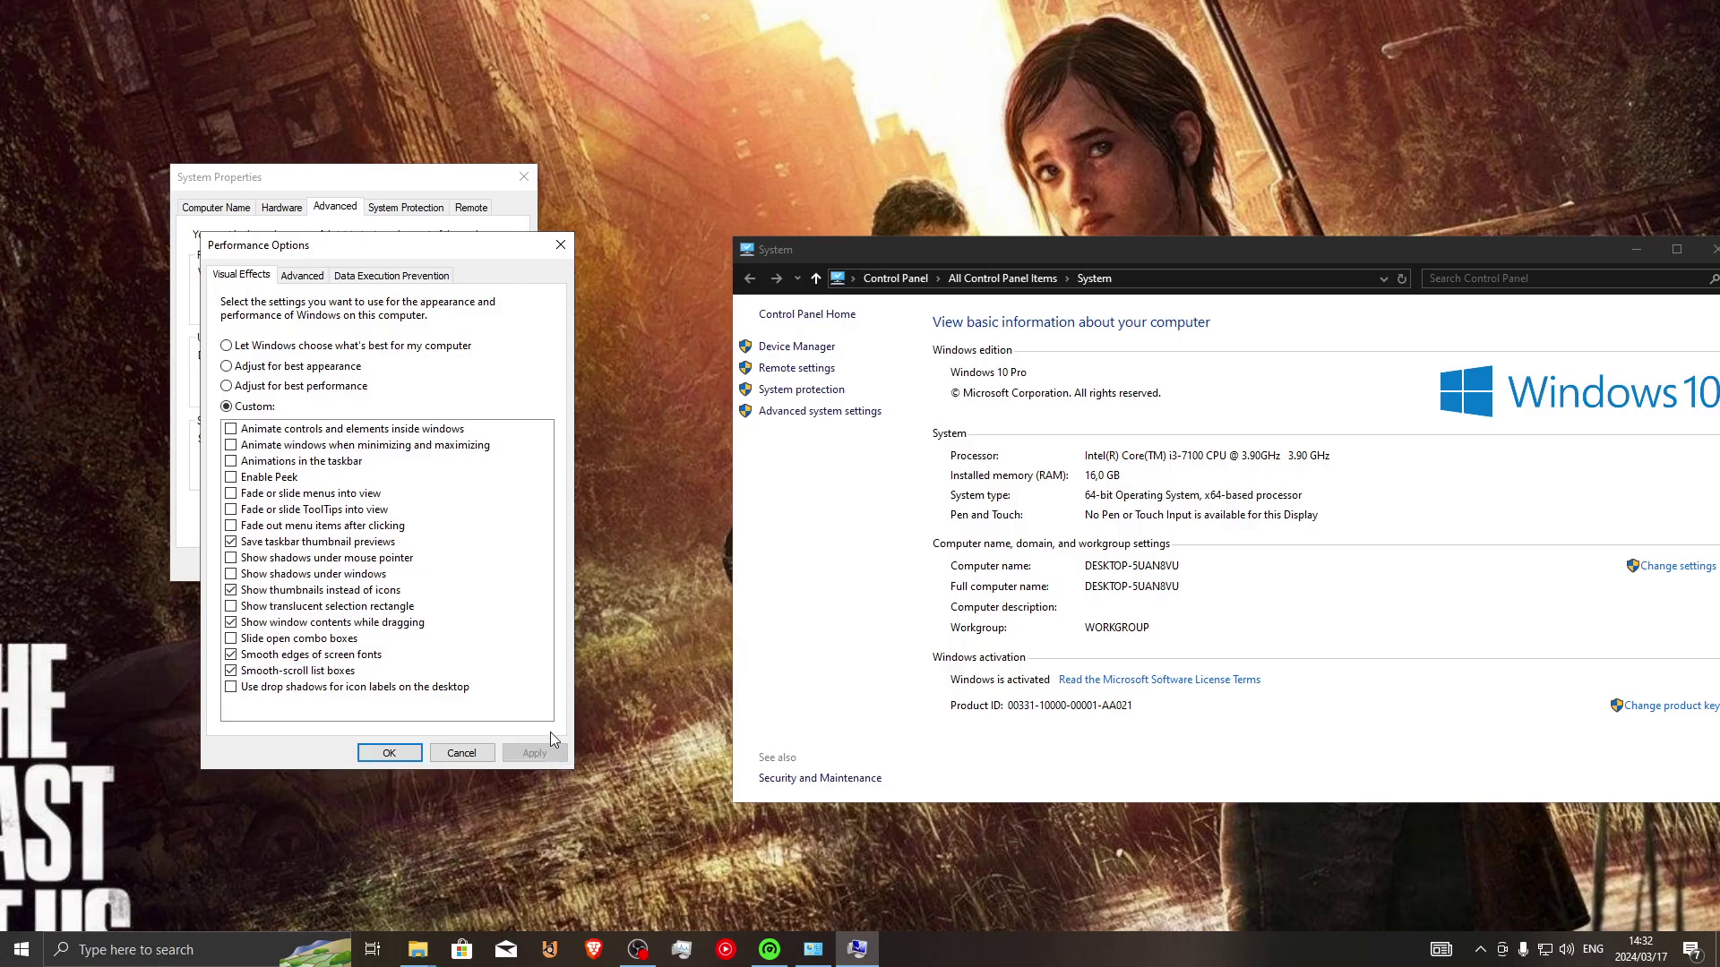
click(833, 72)
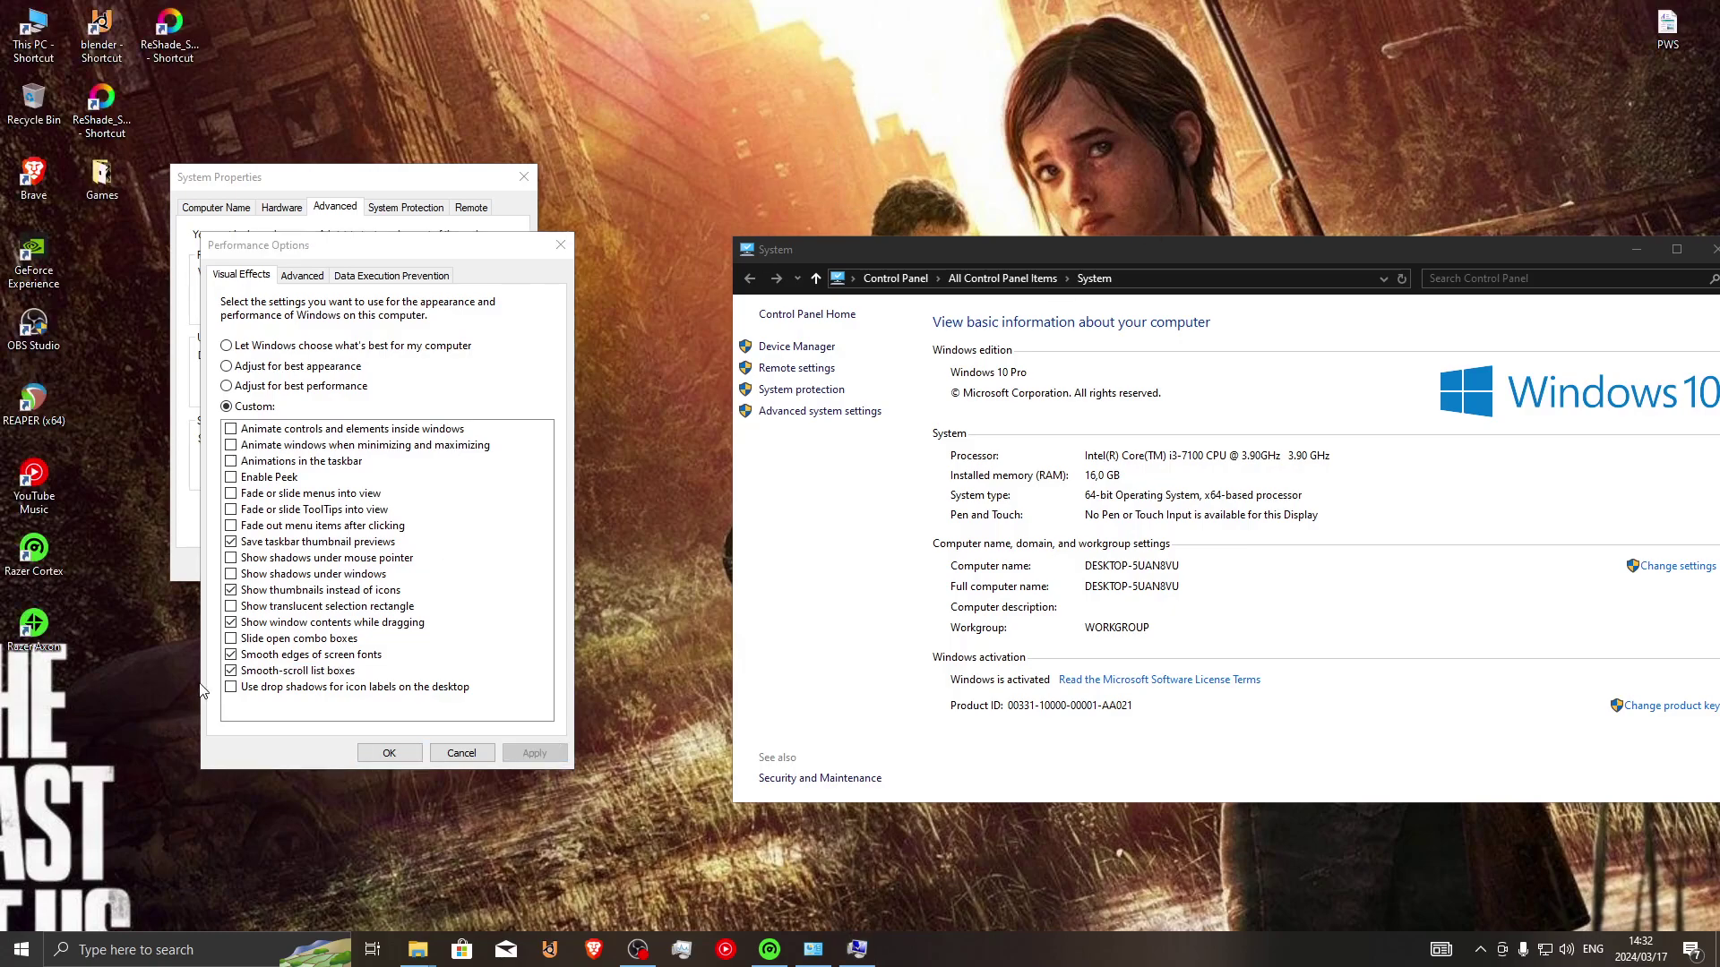
click(238, 672)
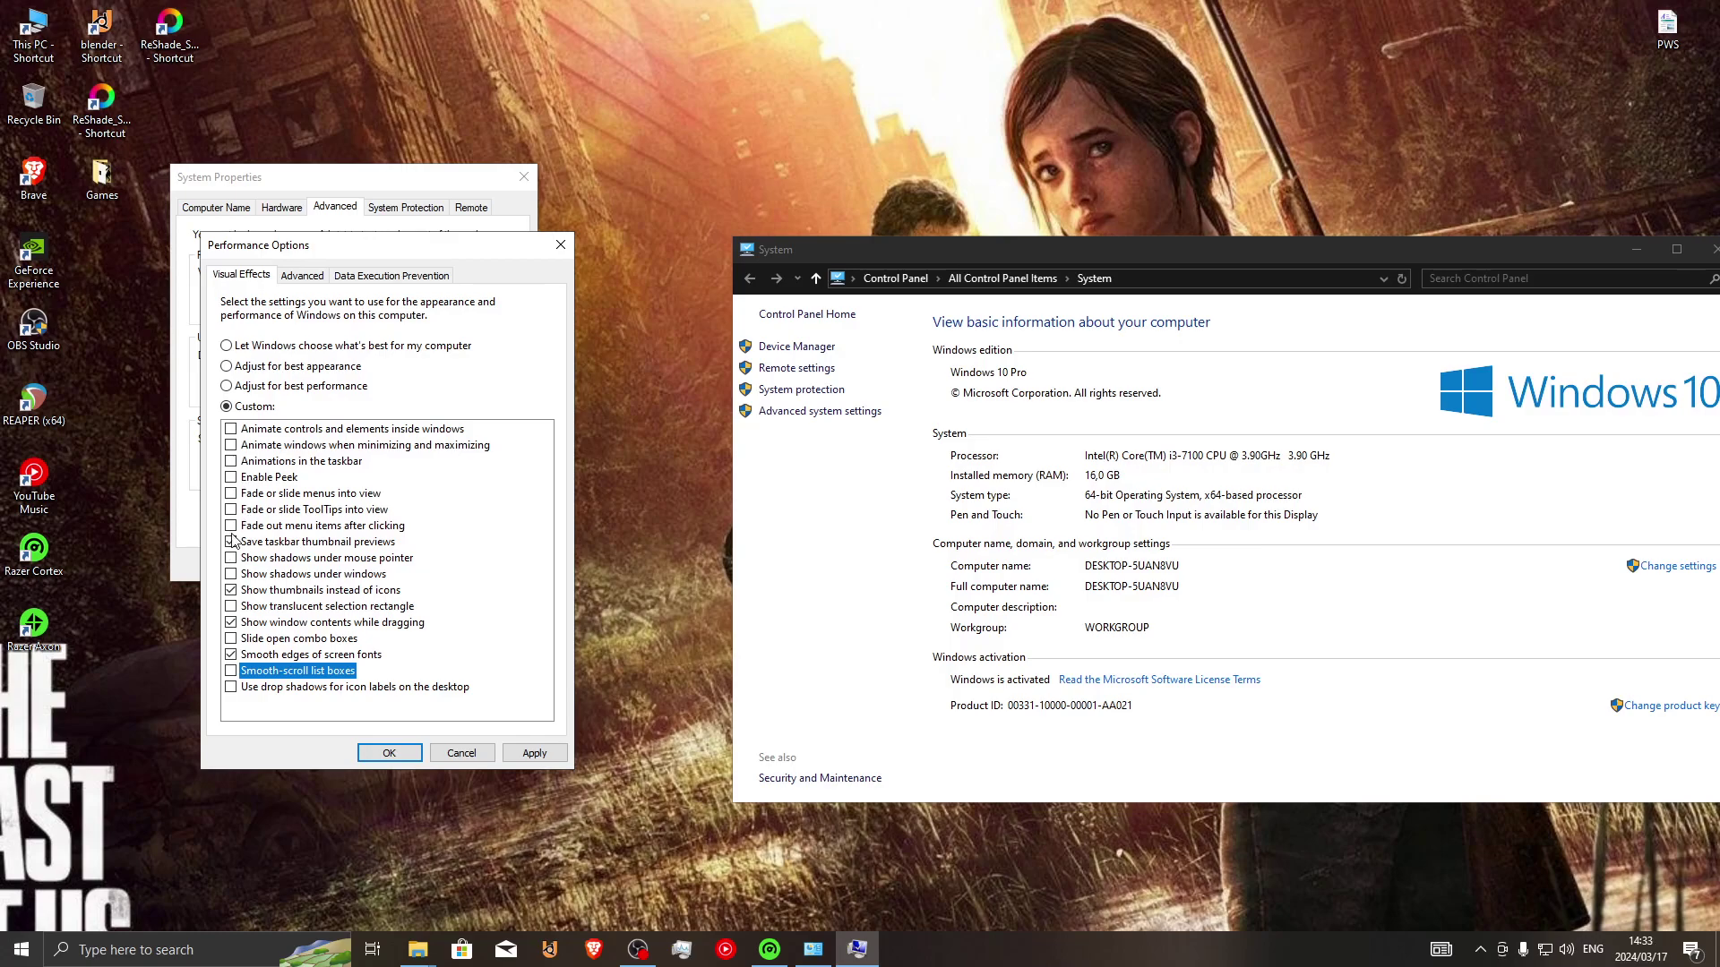
Step: Enable and apply the translucent selection rectangle, test it on the desktop, and confirm Performance Options and System Properties
click(248, 610)
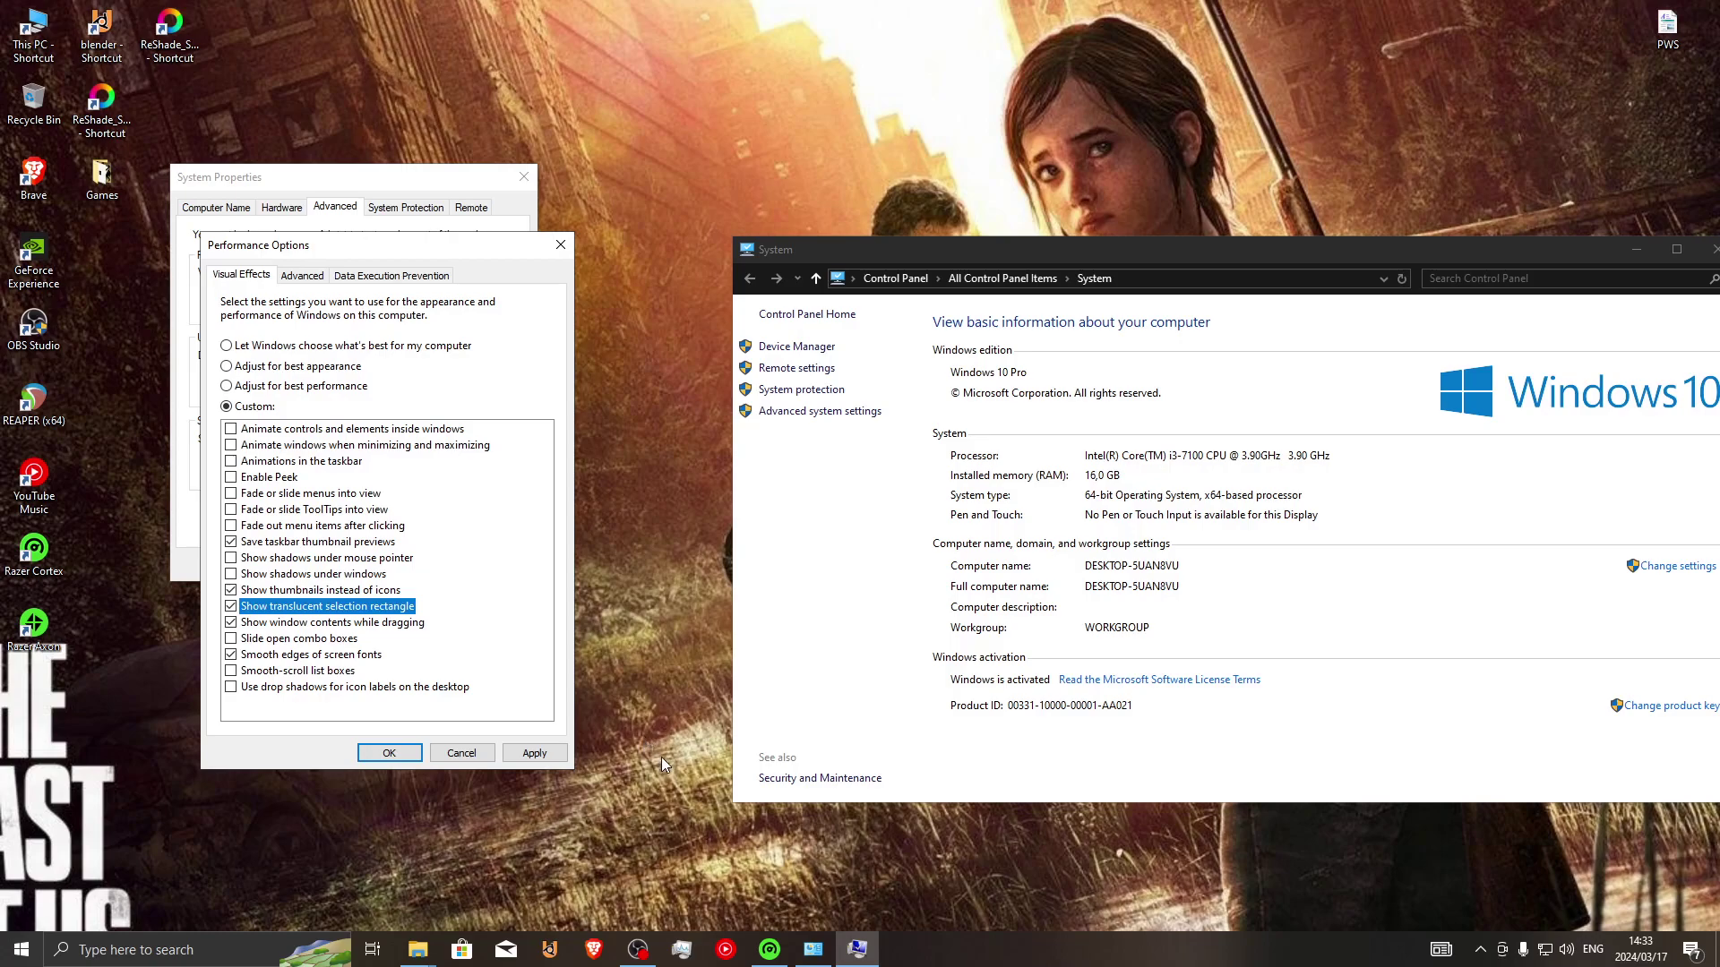
click(535, 753)
drag(748, 52, 1236, 134)
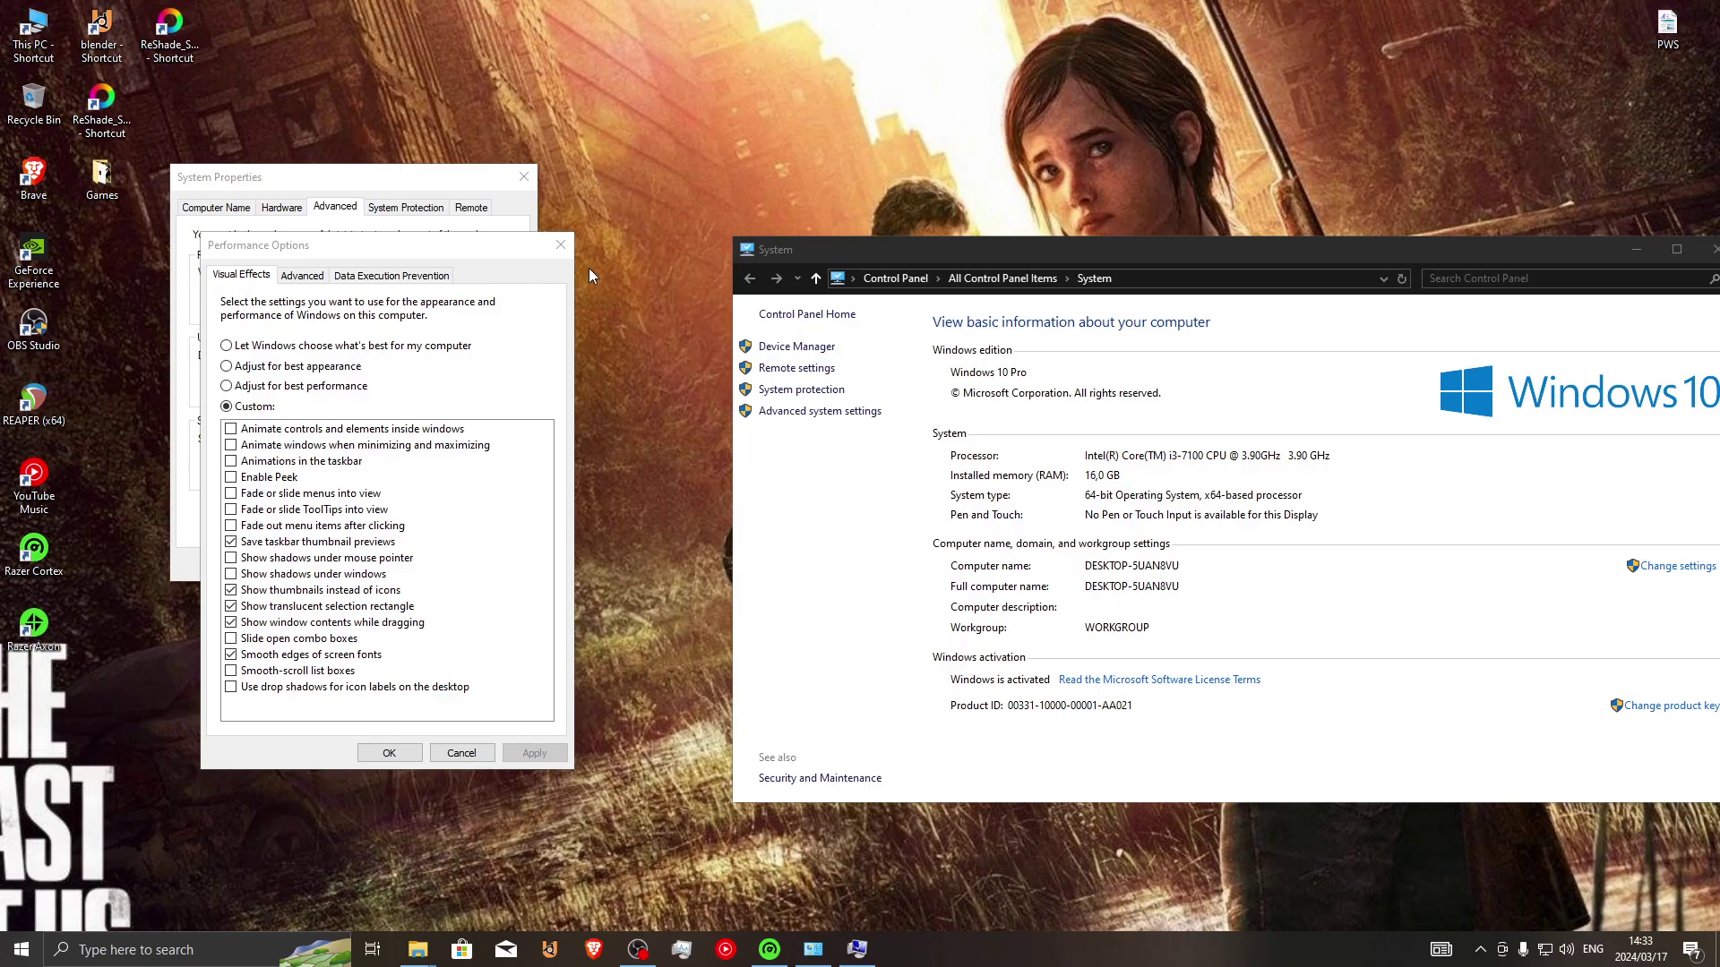
click(389, 753)
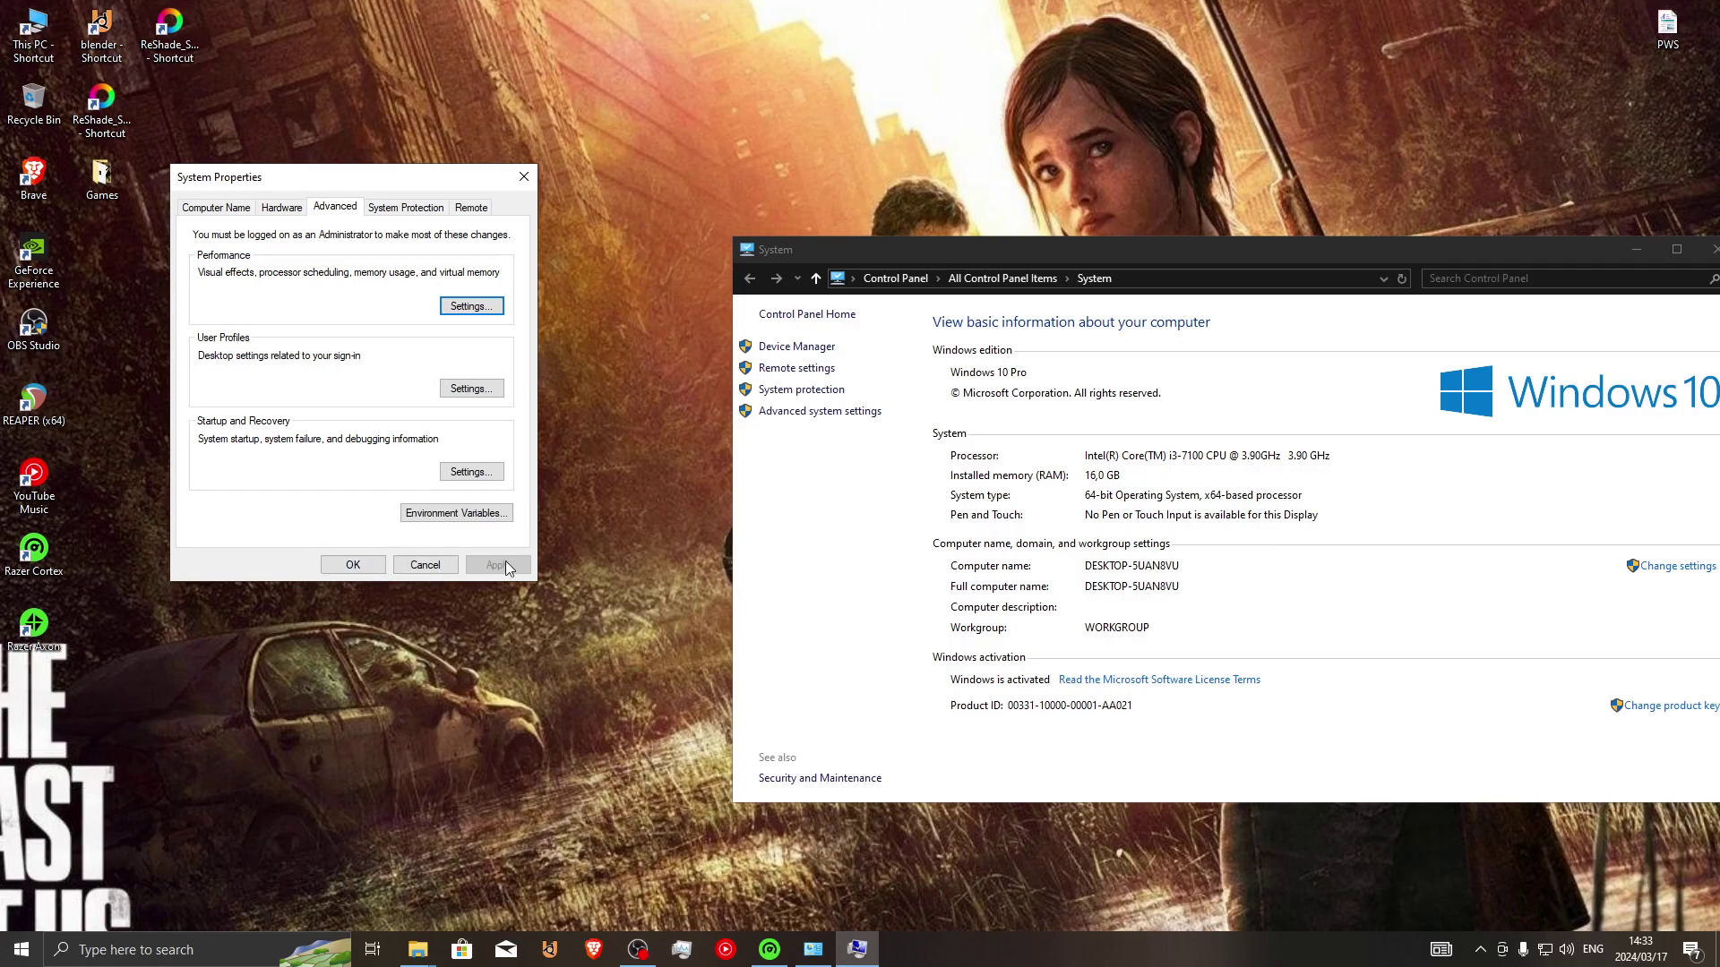
click(352, 566)
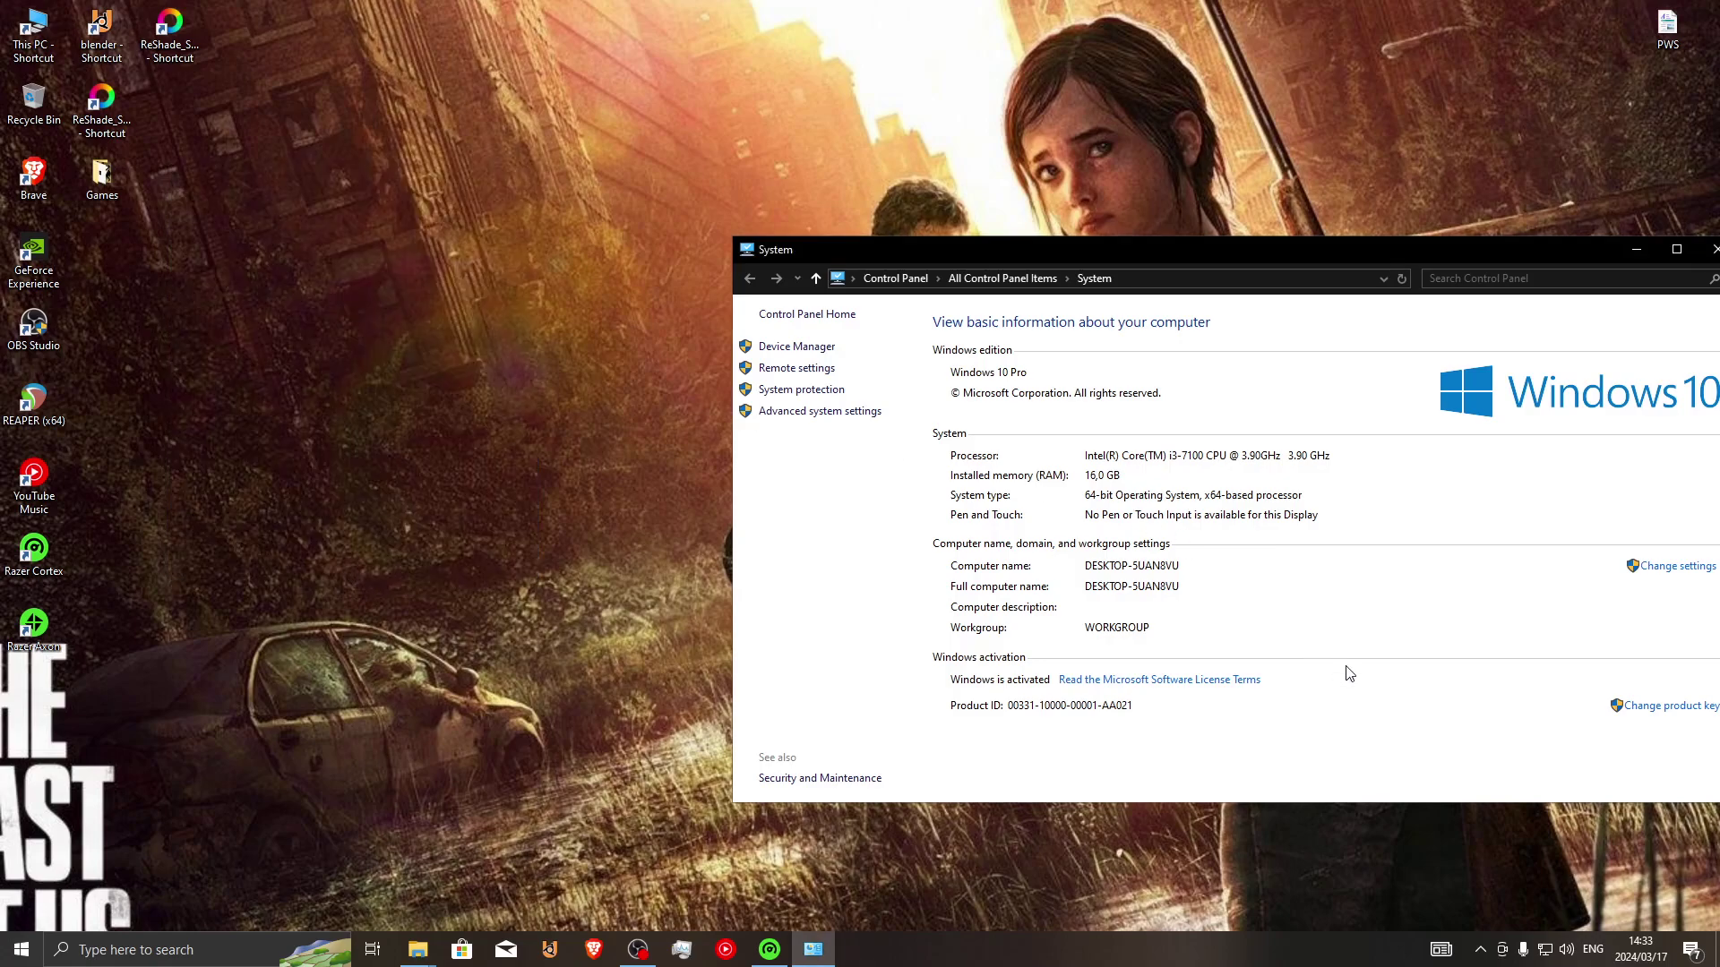
Step: Check the running processes in Task Manager and close it
click(683, 955)
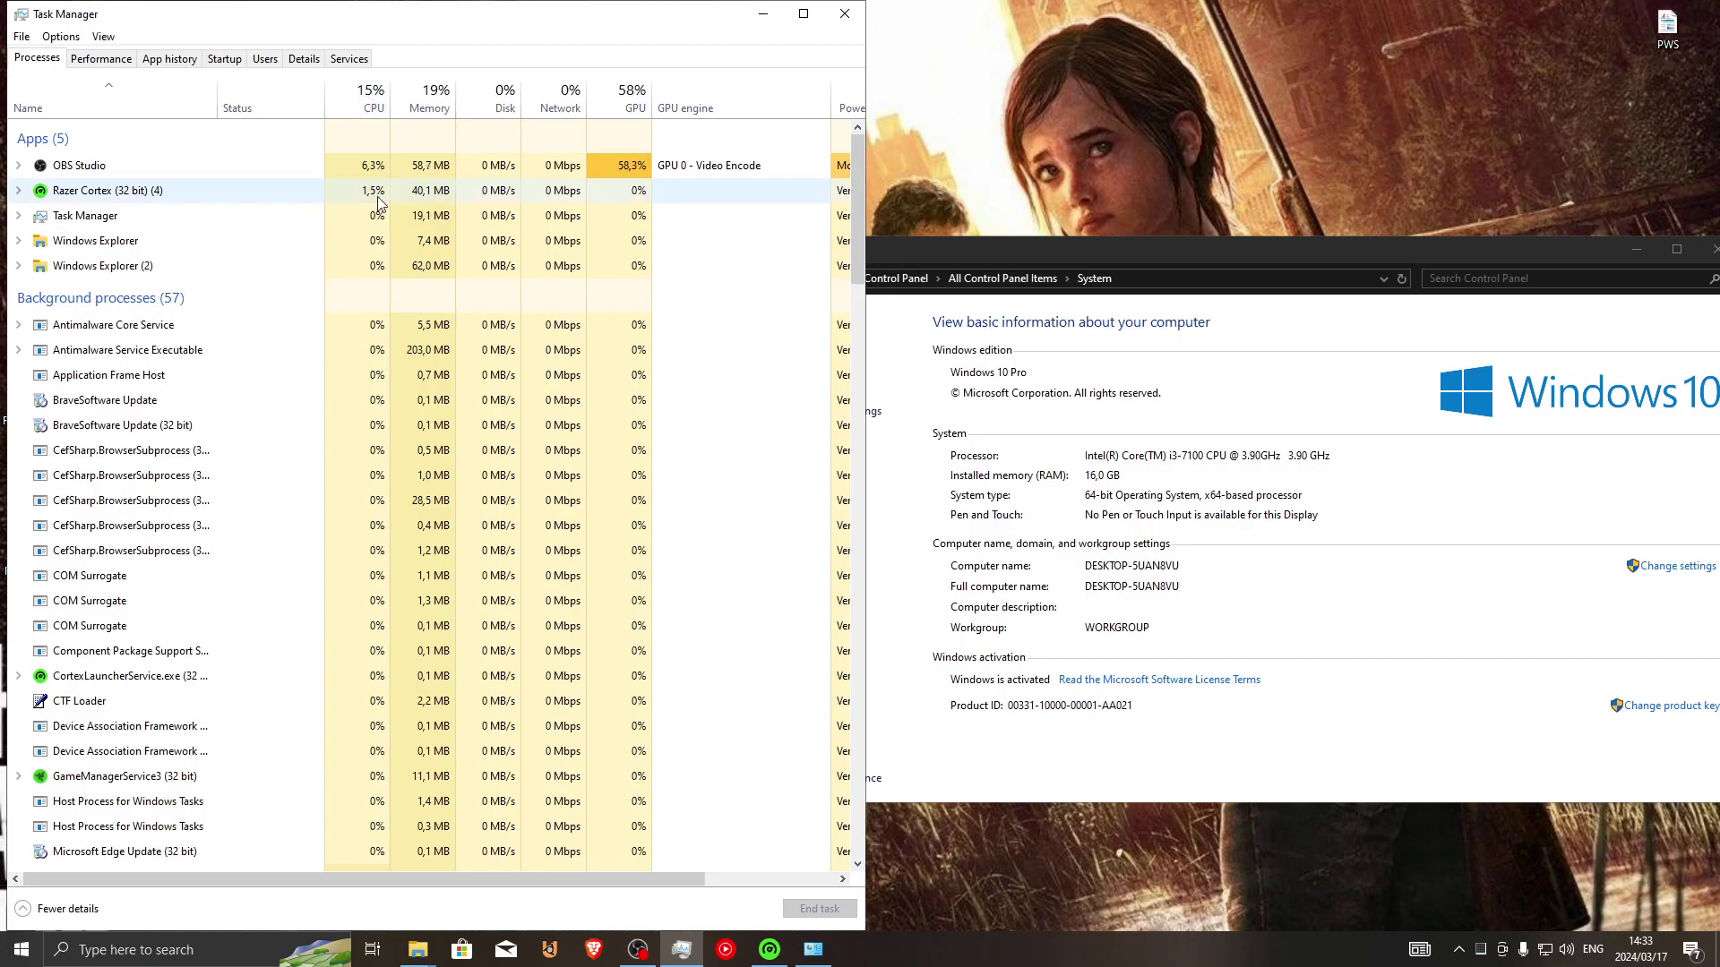
click(842, 18)
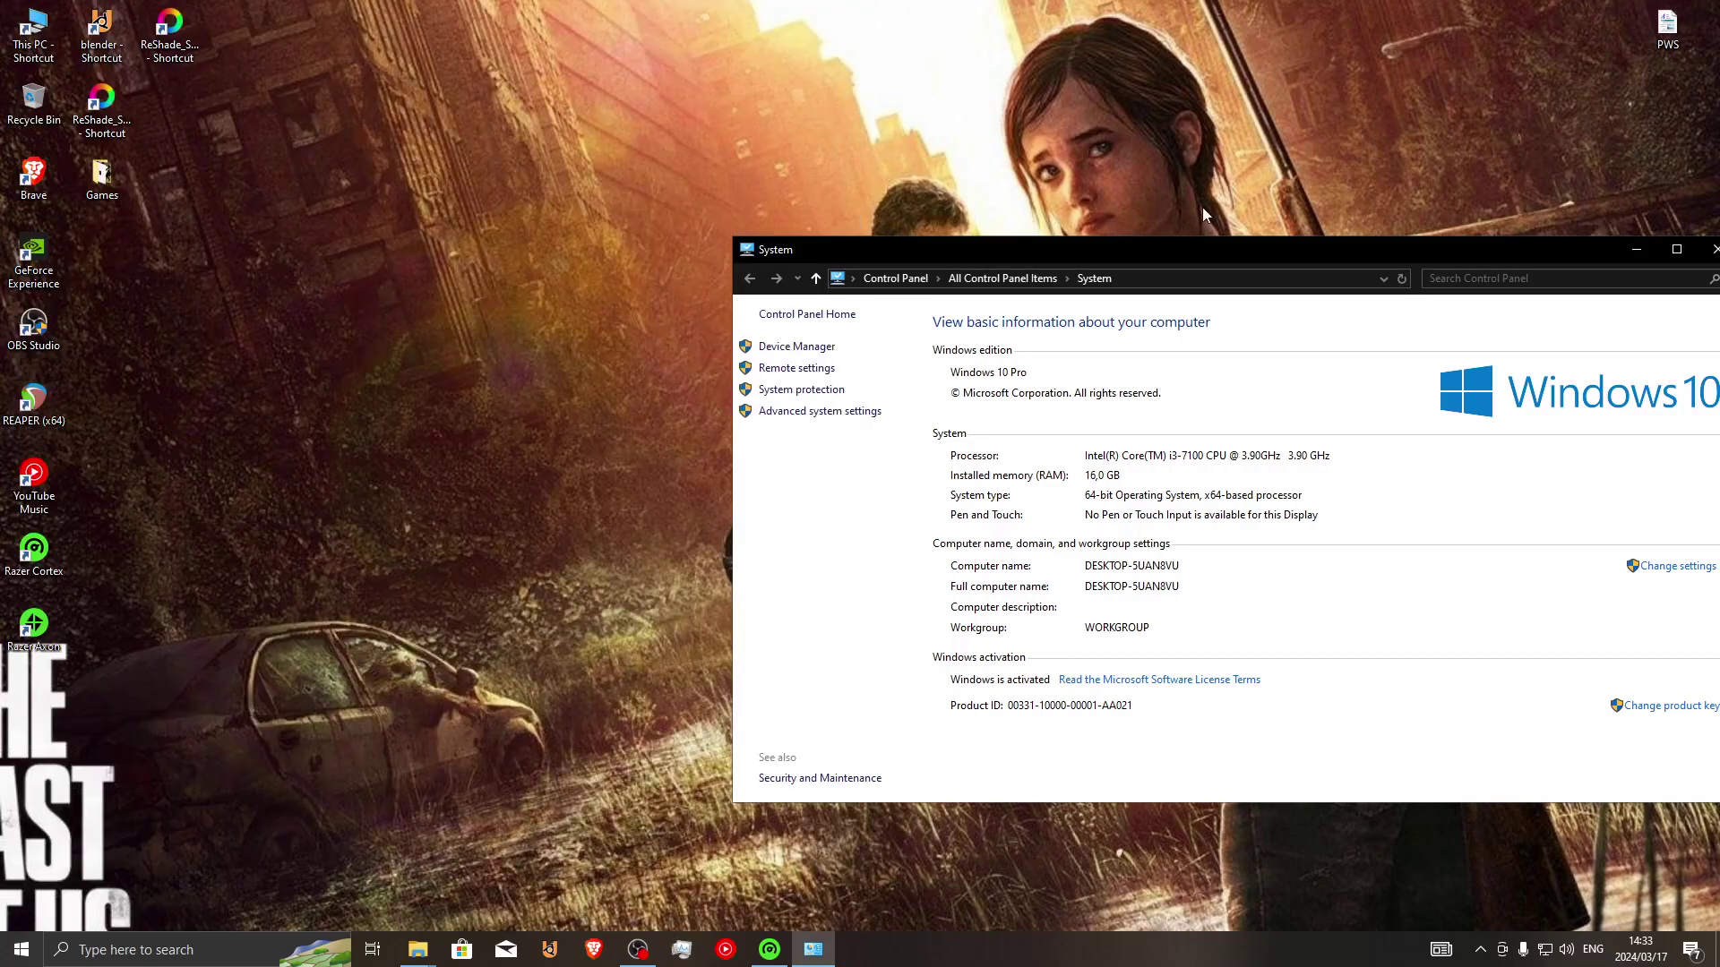
Step: Bring the System window fully into view and open the Virtual Memory settings through the advanced performance options
drag(1311, 250, 936, 213)
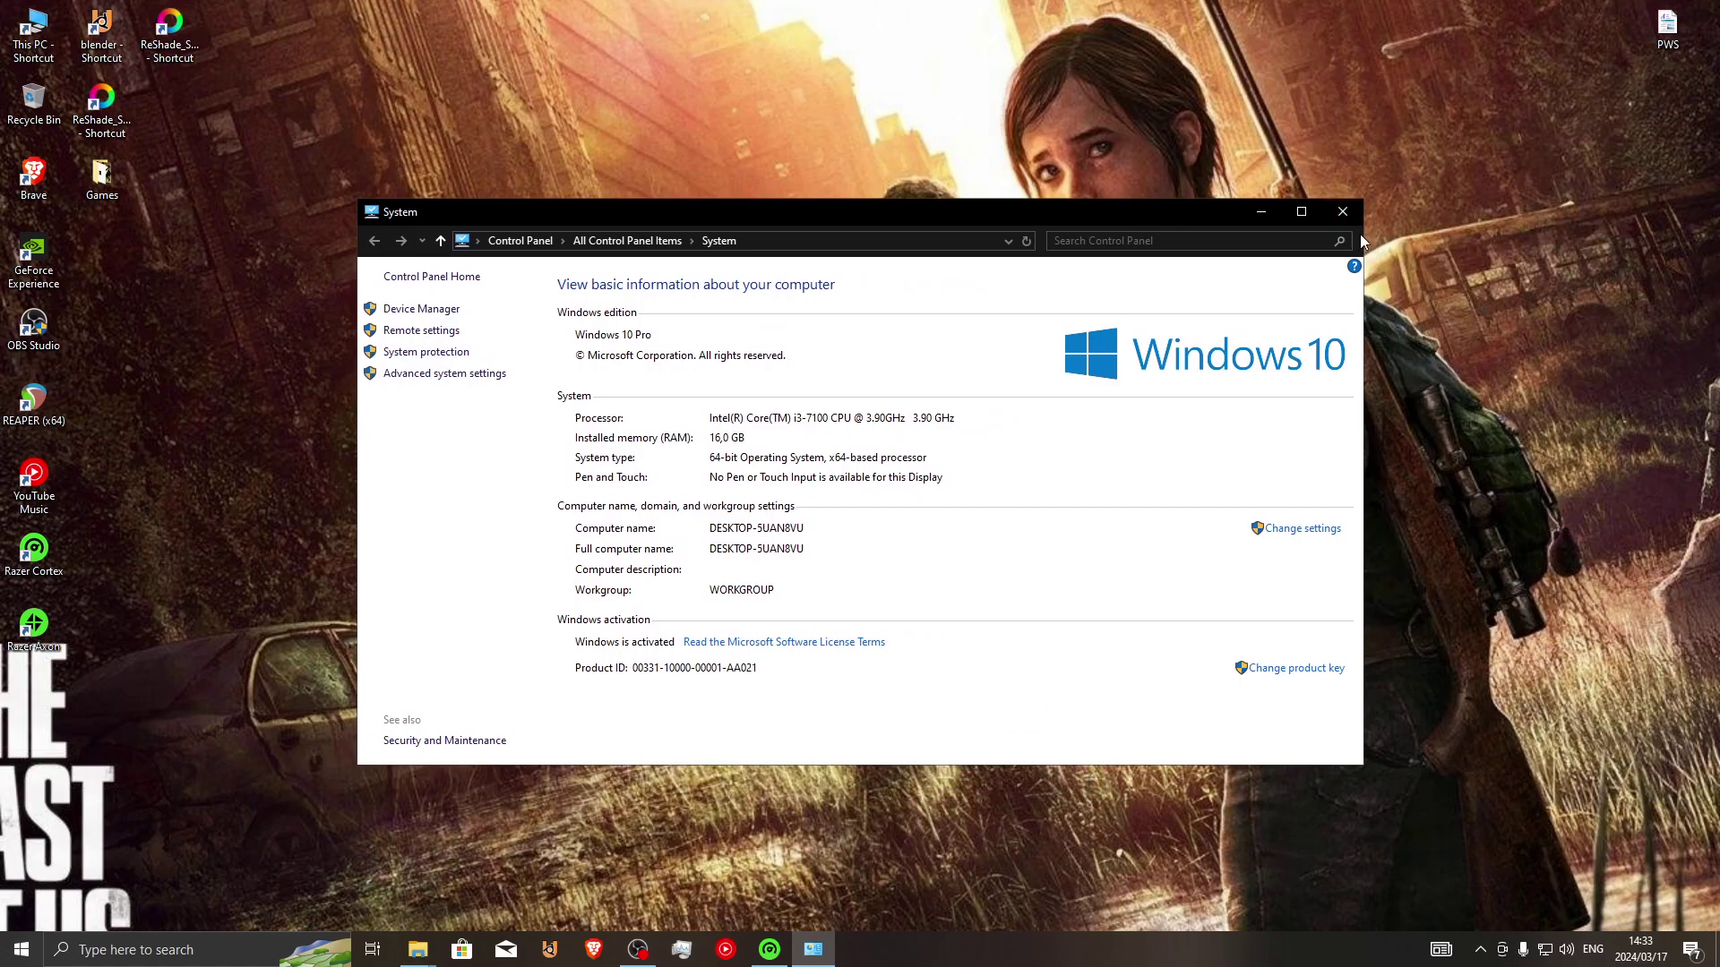
click(417, 374)
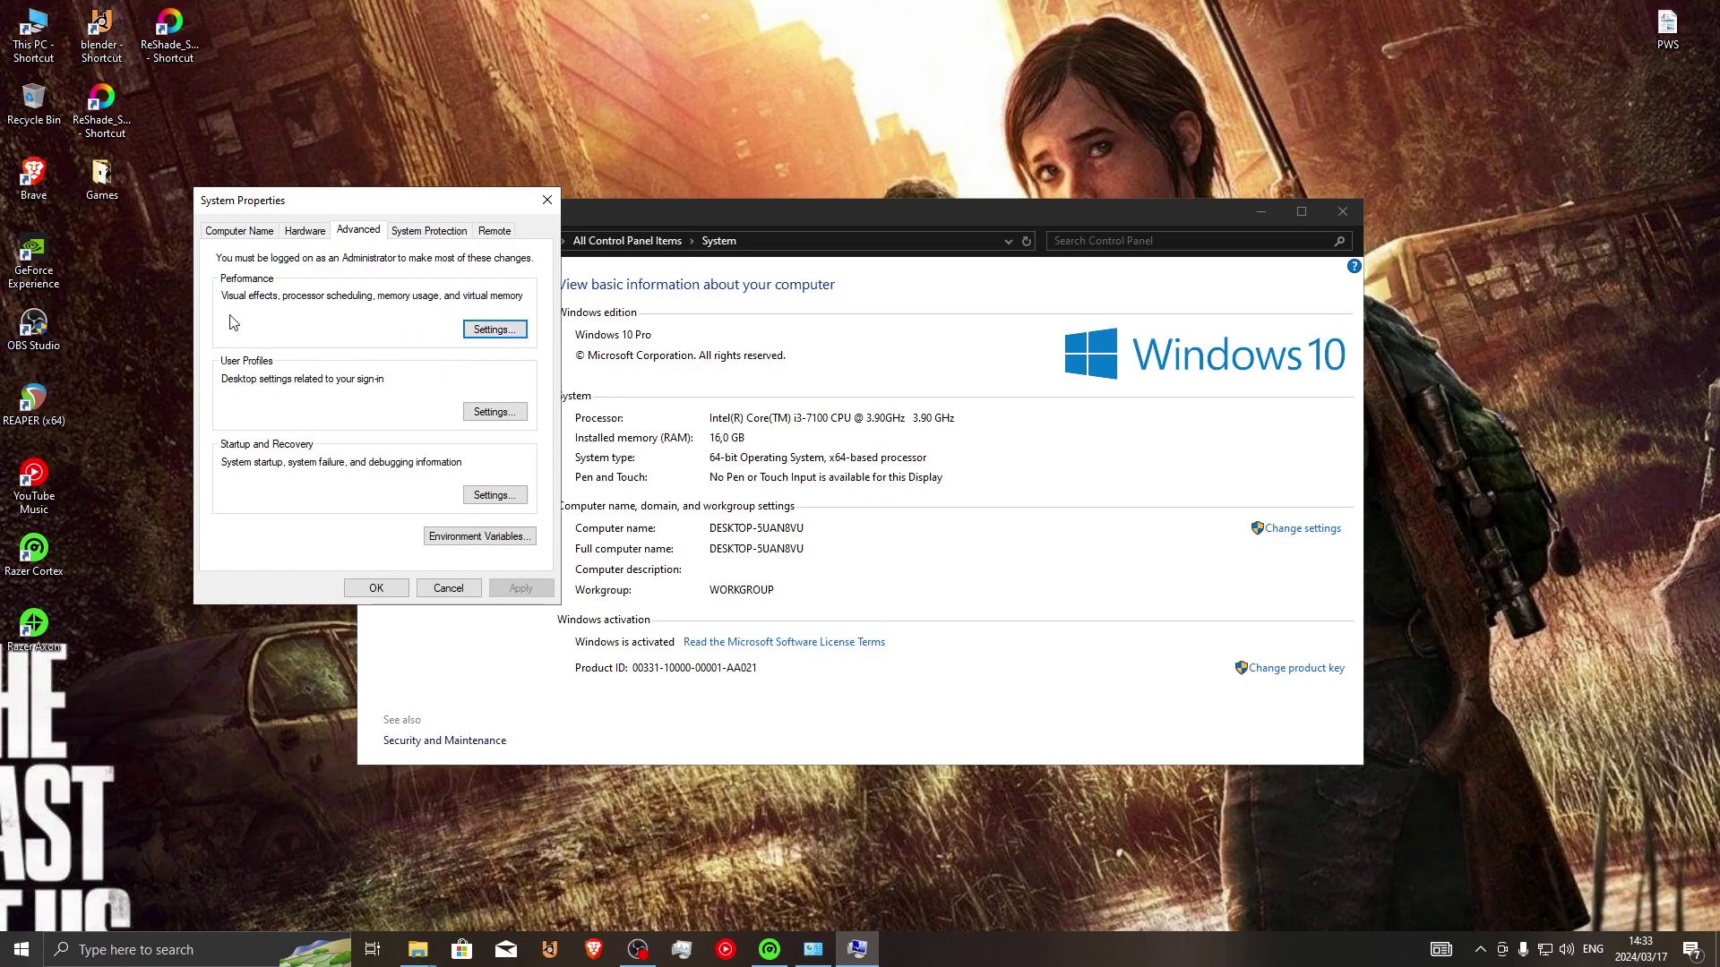
click(489, 332)
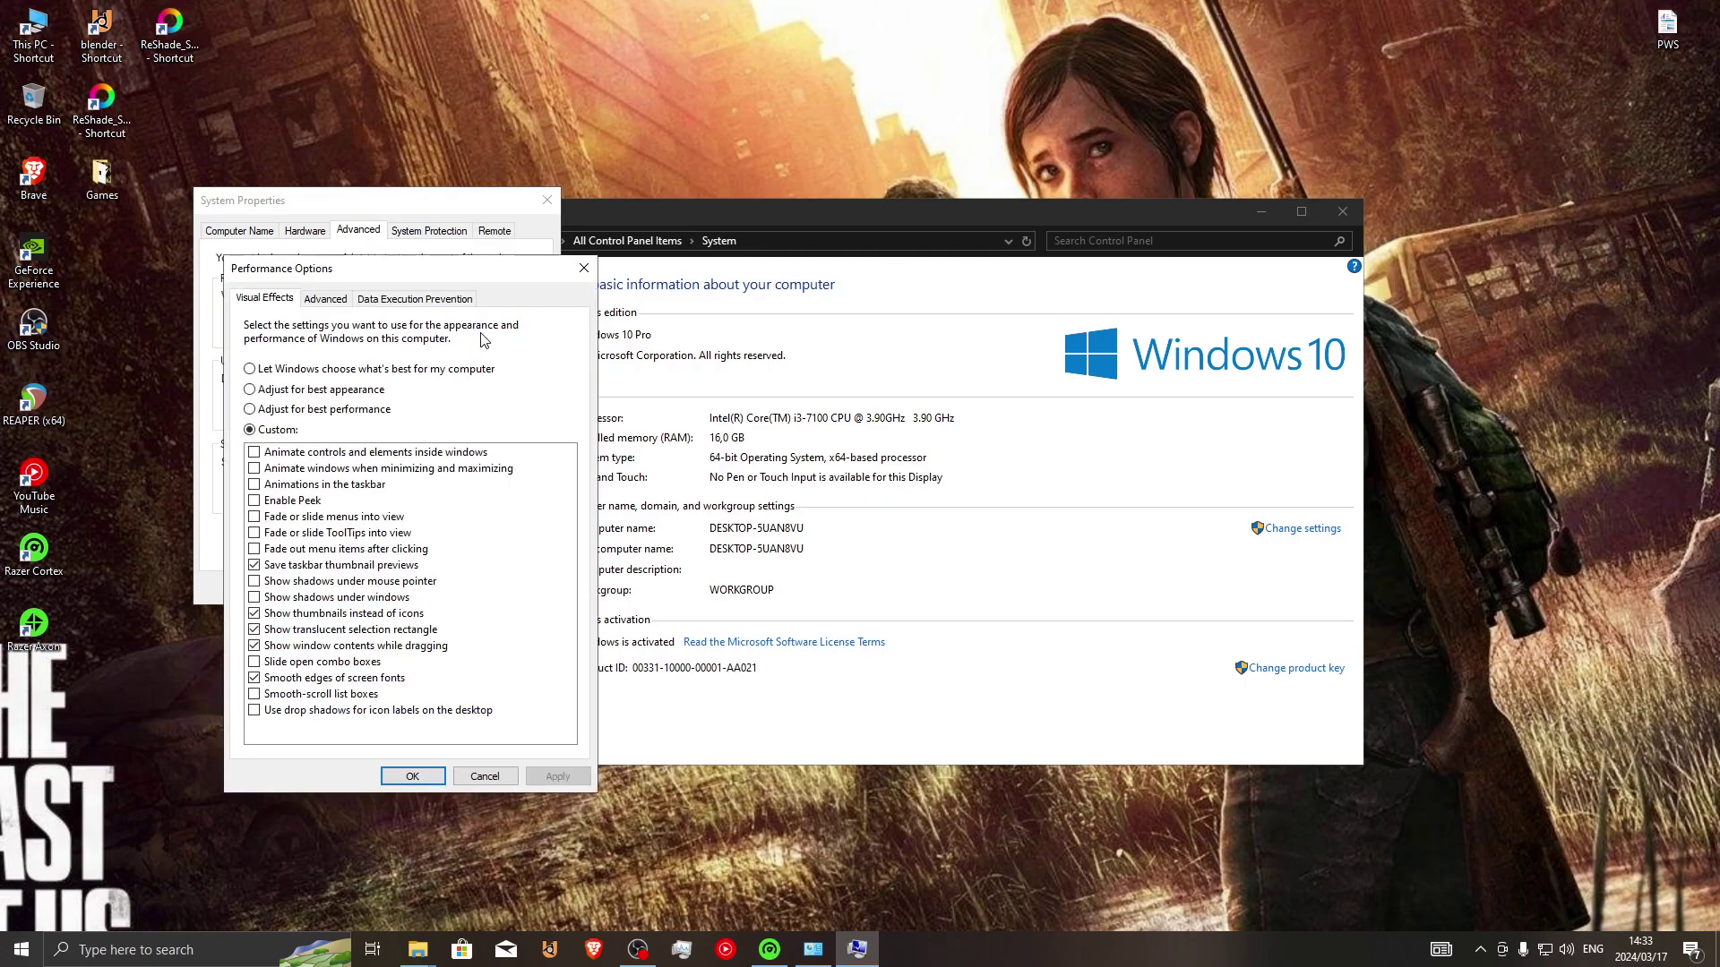
click(327, 299)
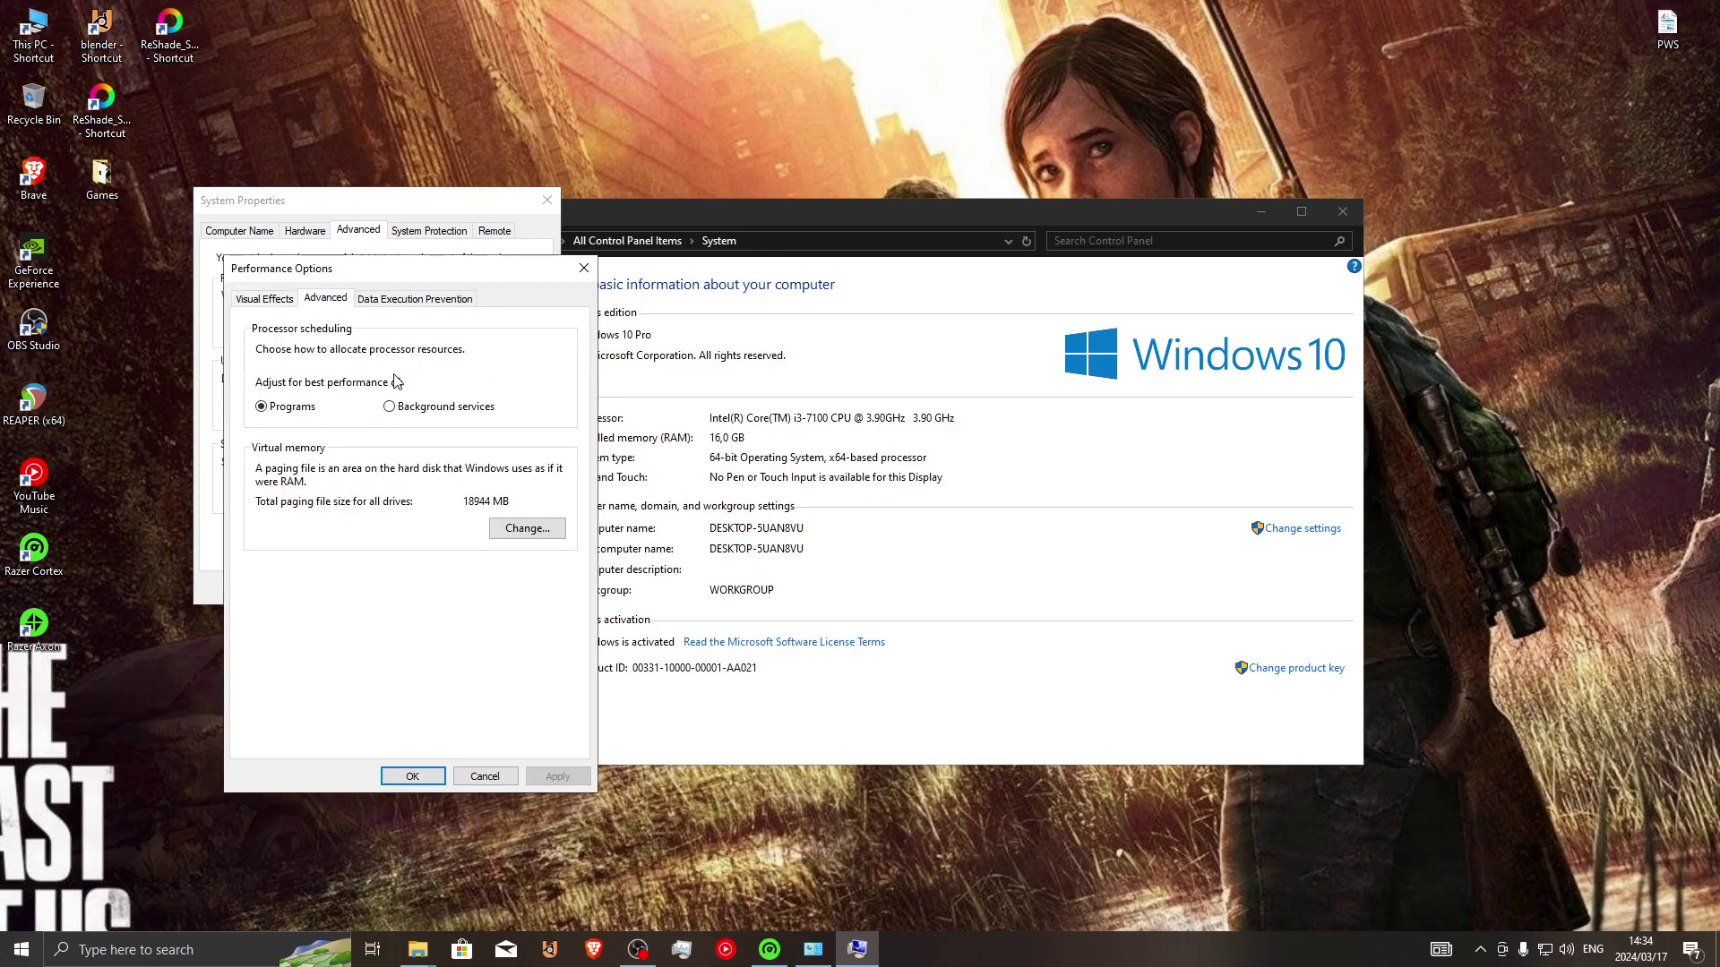
click(528, 528)
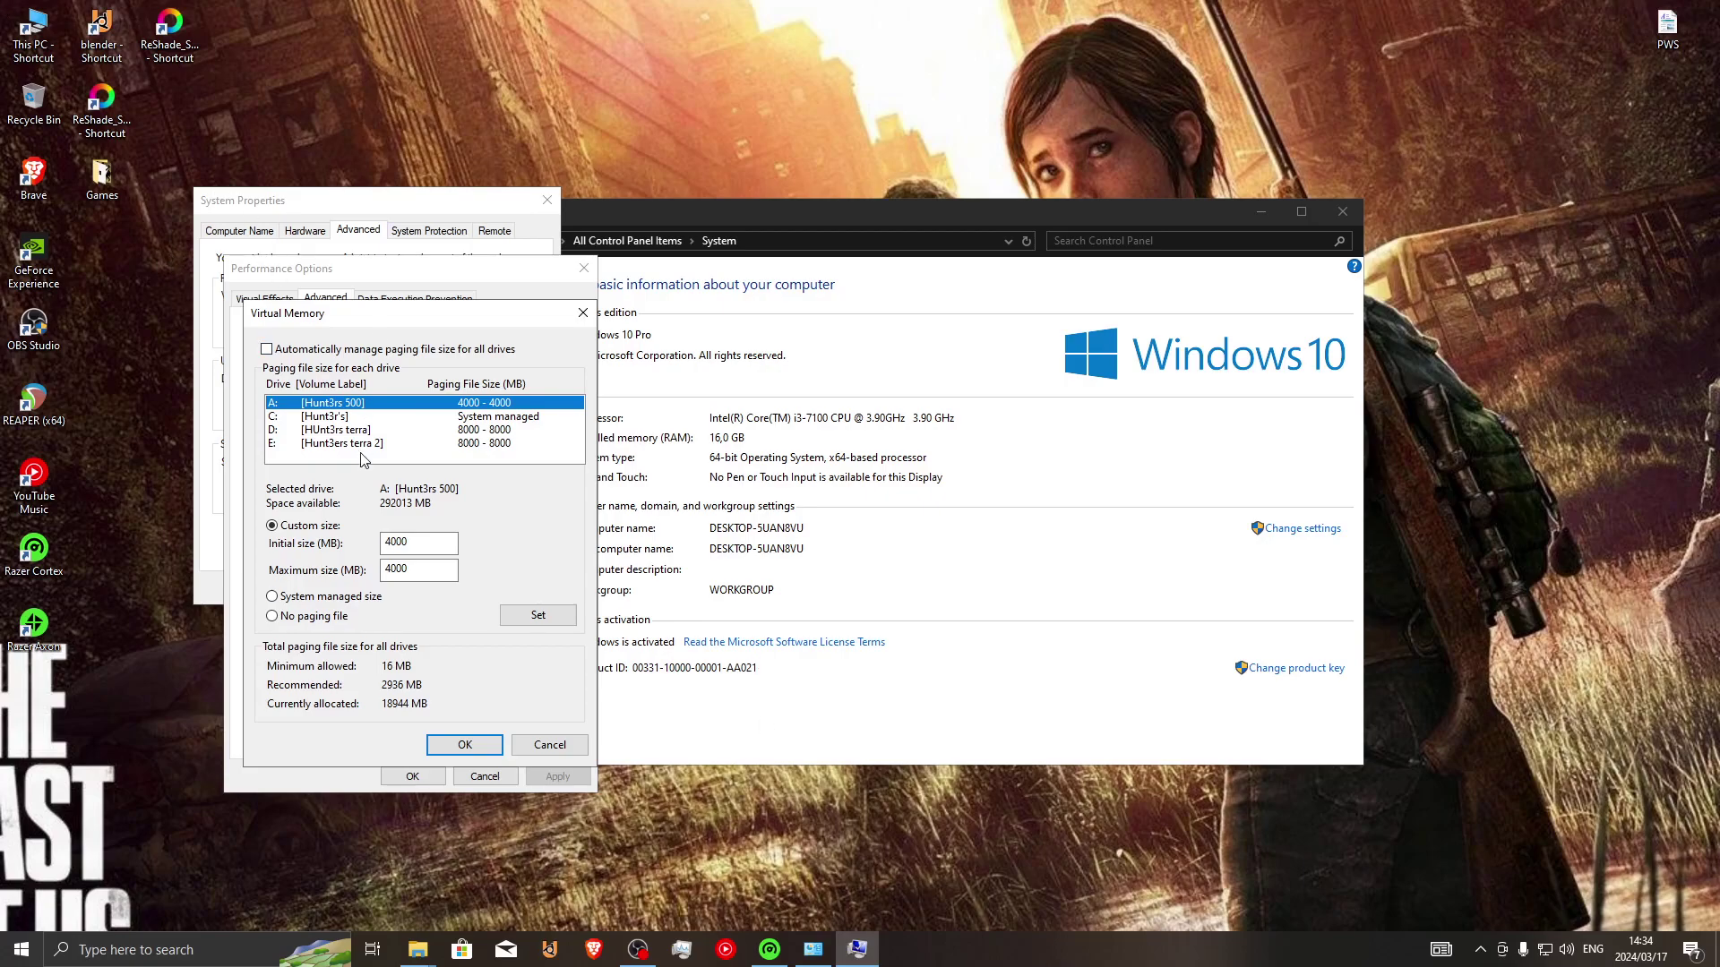
Step: Examine the paging file settings of drives C:, D:, E: and A:, and cancel the Virtual Memory dialog
click(531, 418)
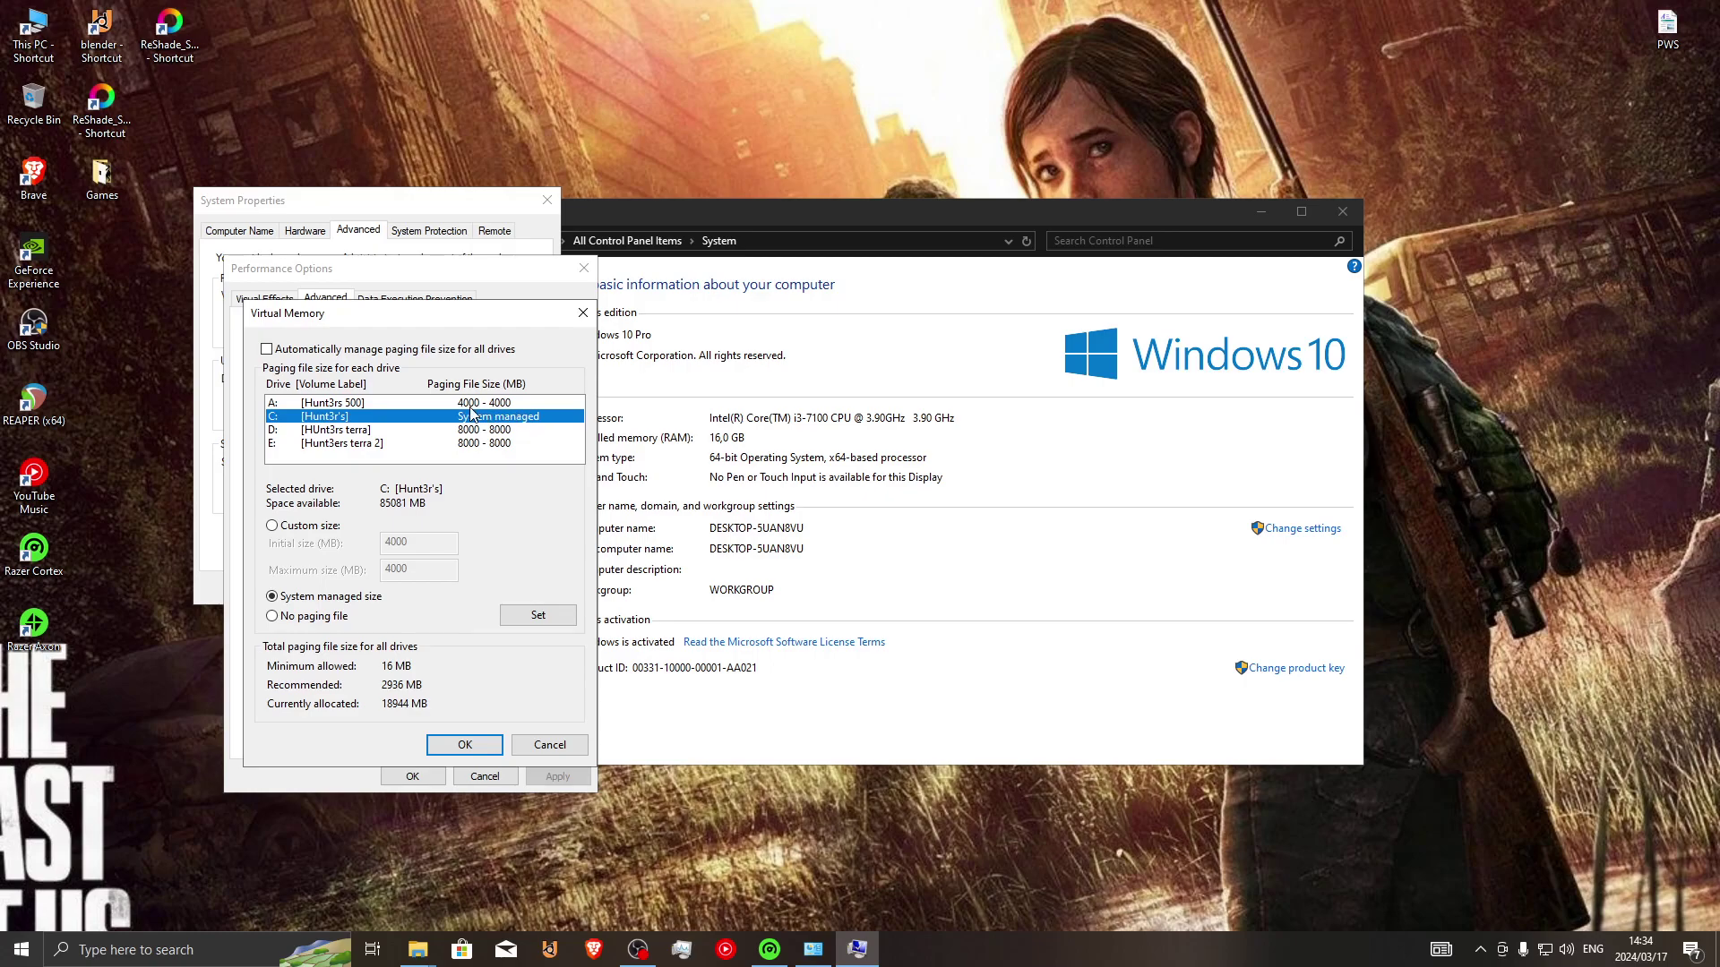
click(353, 433)
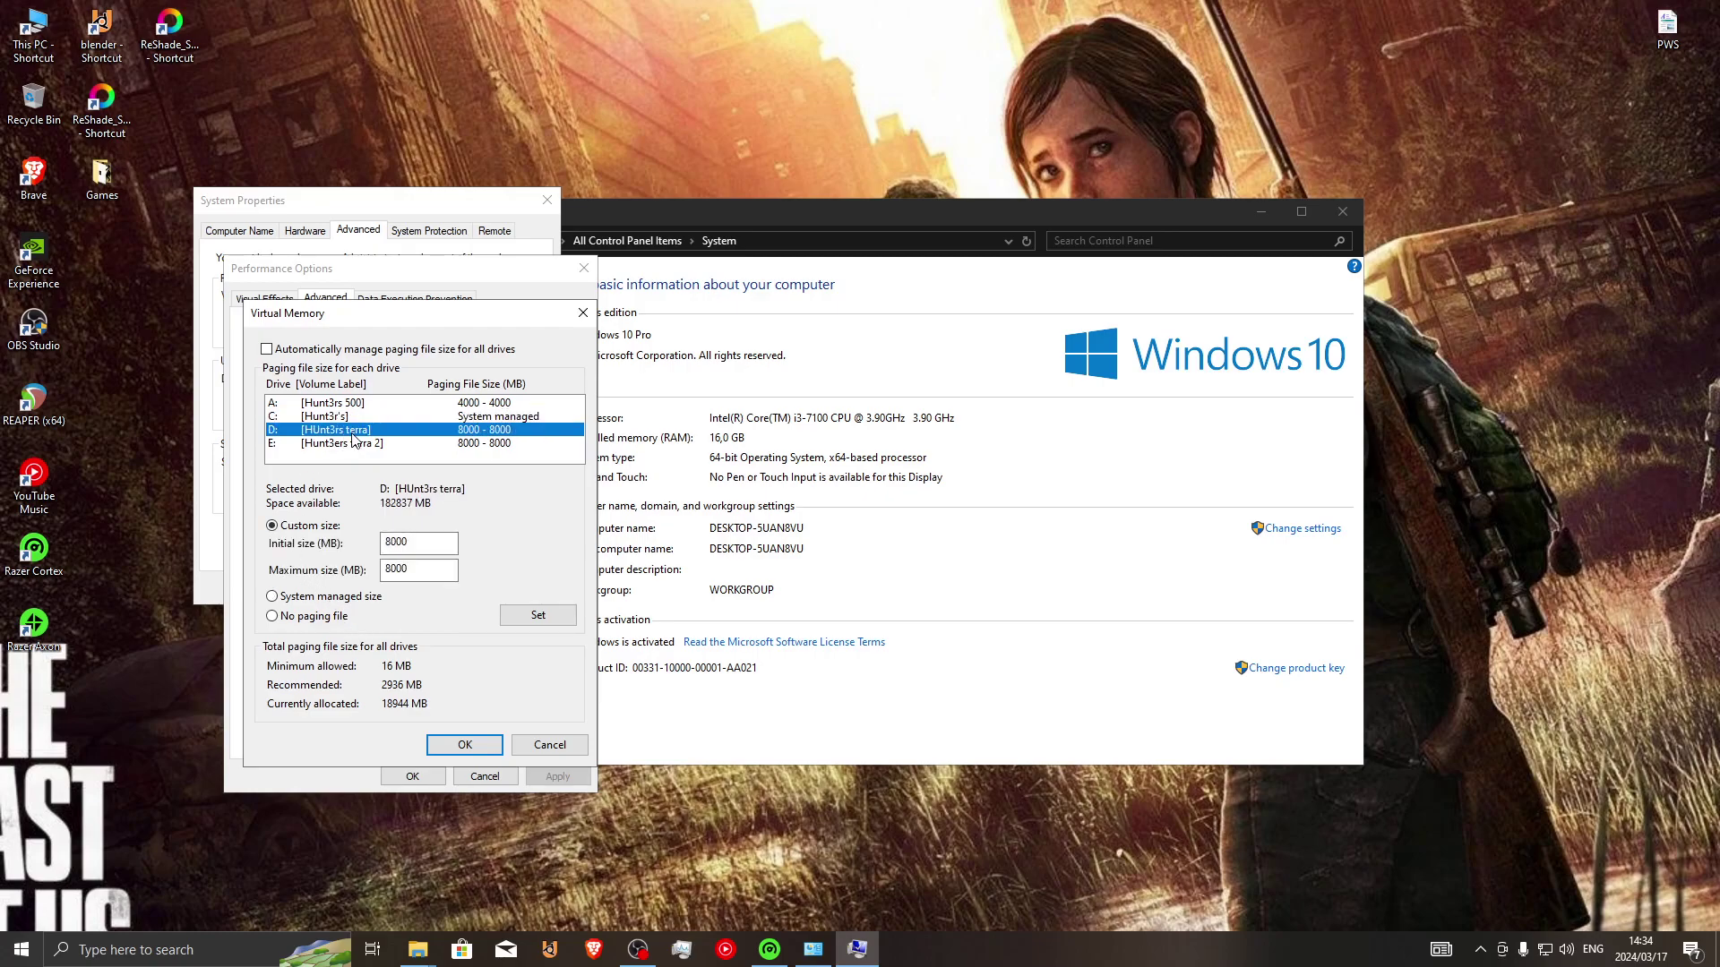
click(282, 447)
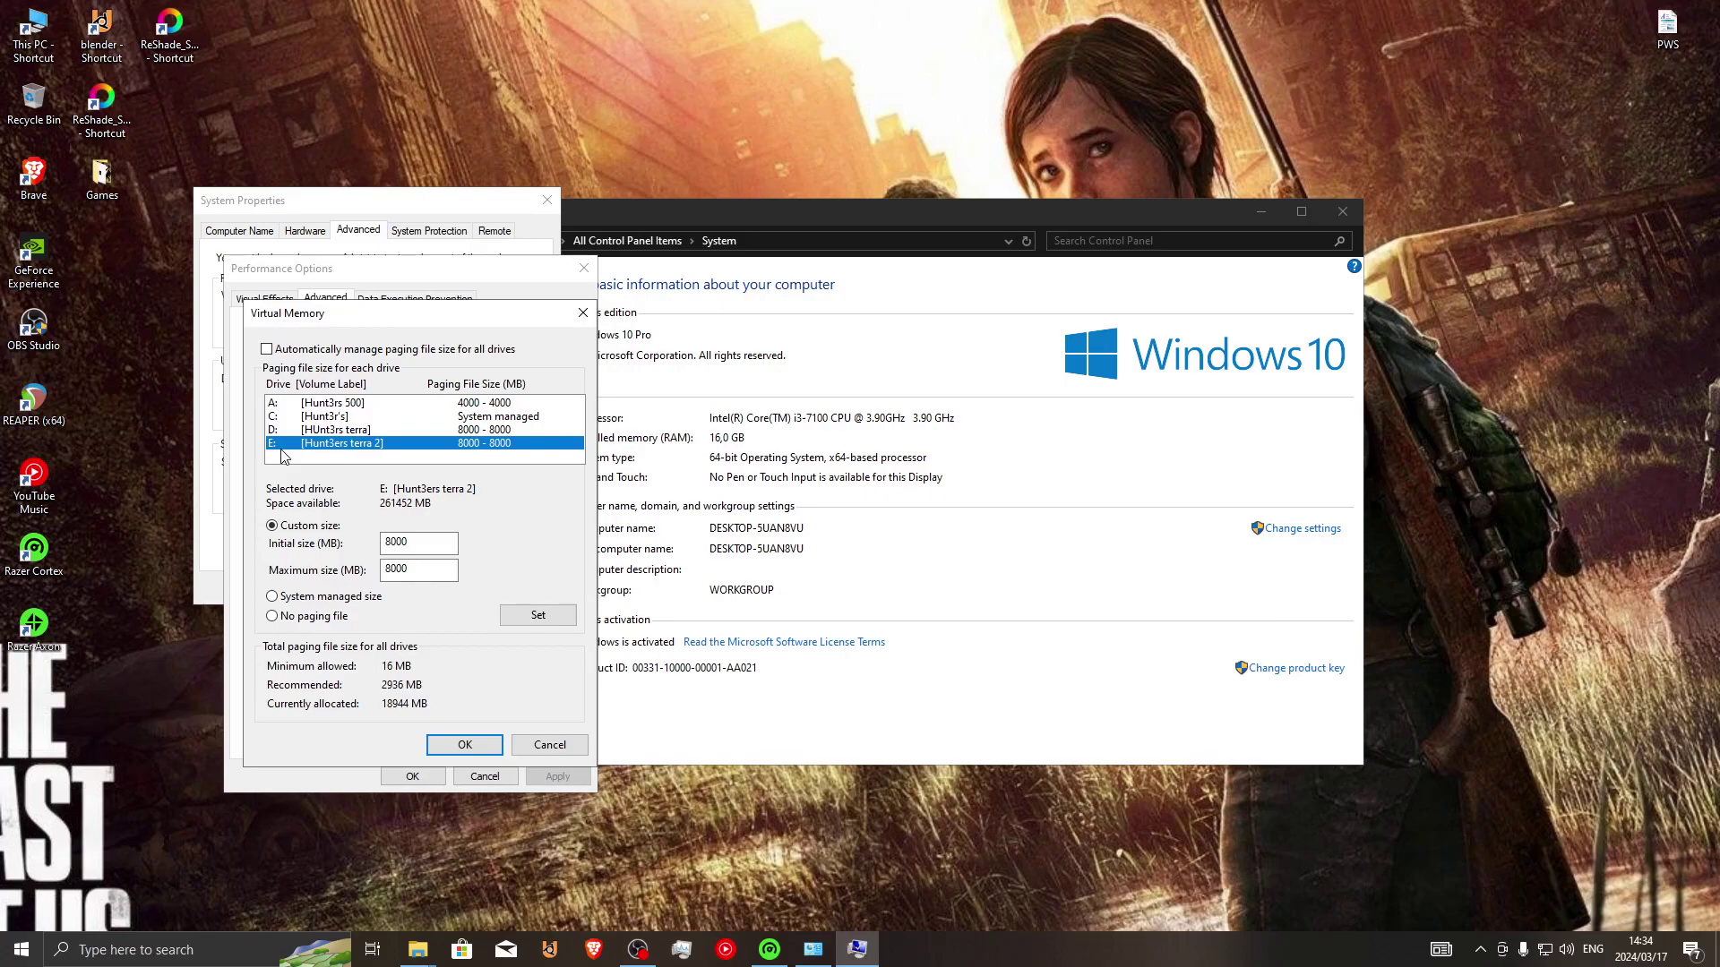
click(382, 403)
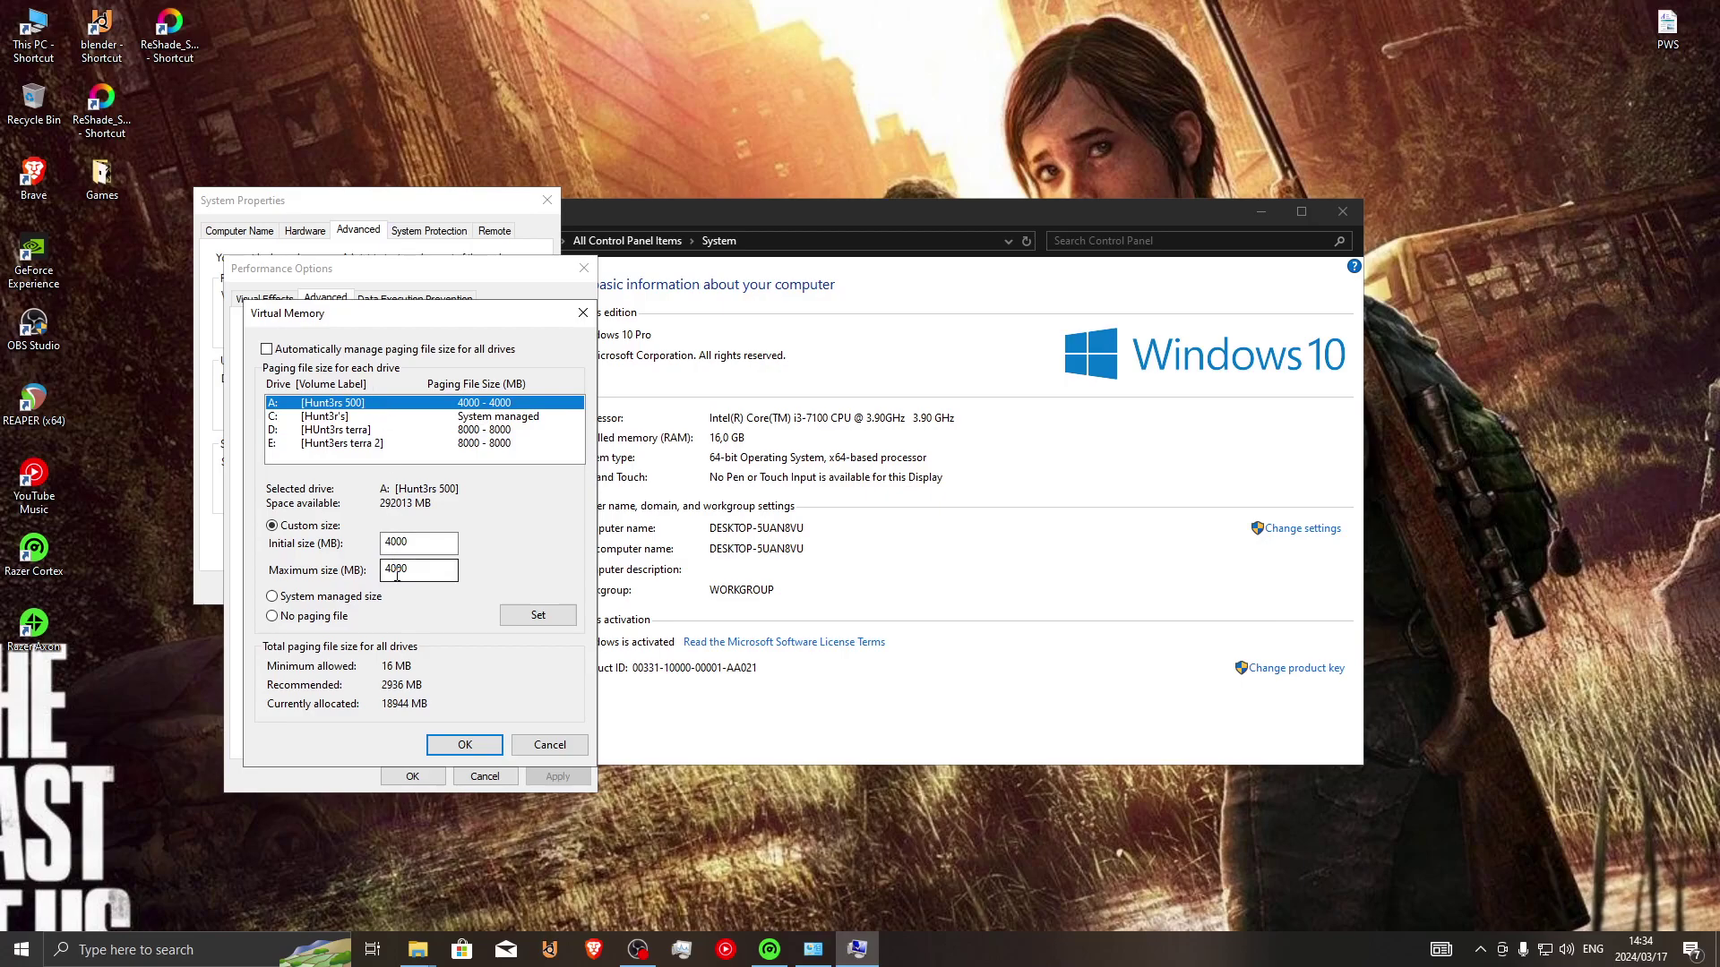
click(550, 745)
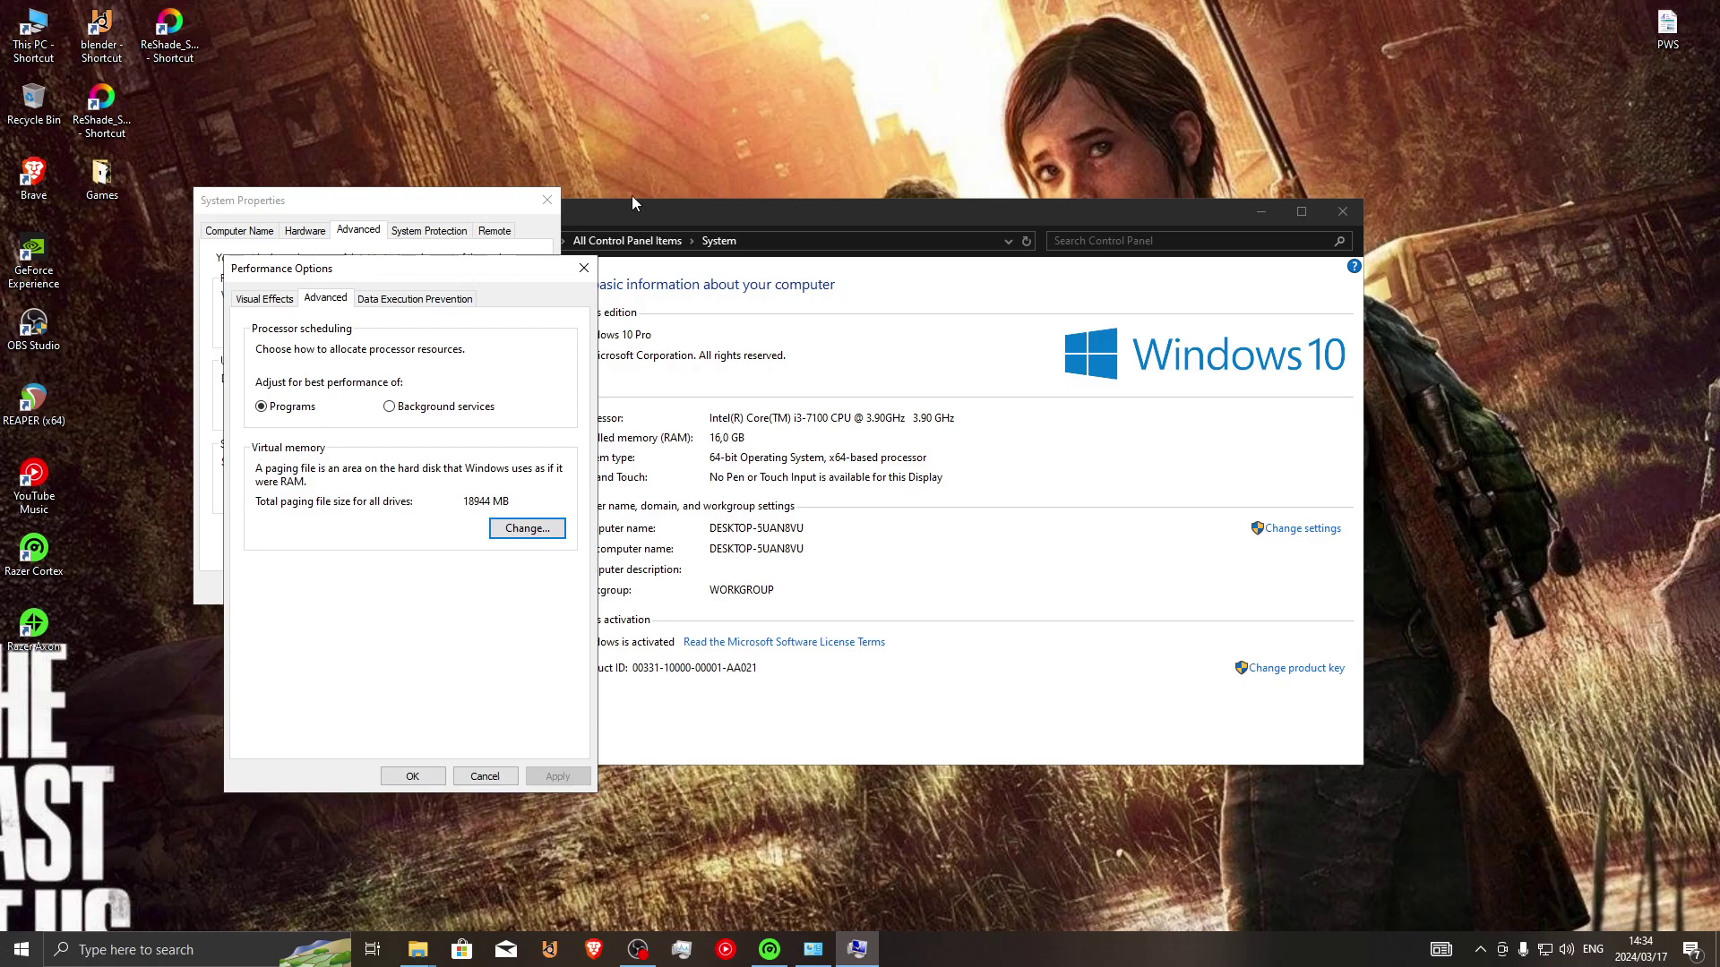
Step: Close Performance Options, System Properties and the System window
click(583, 268)
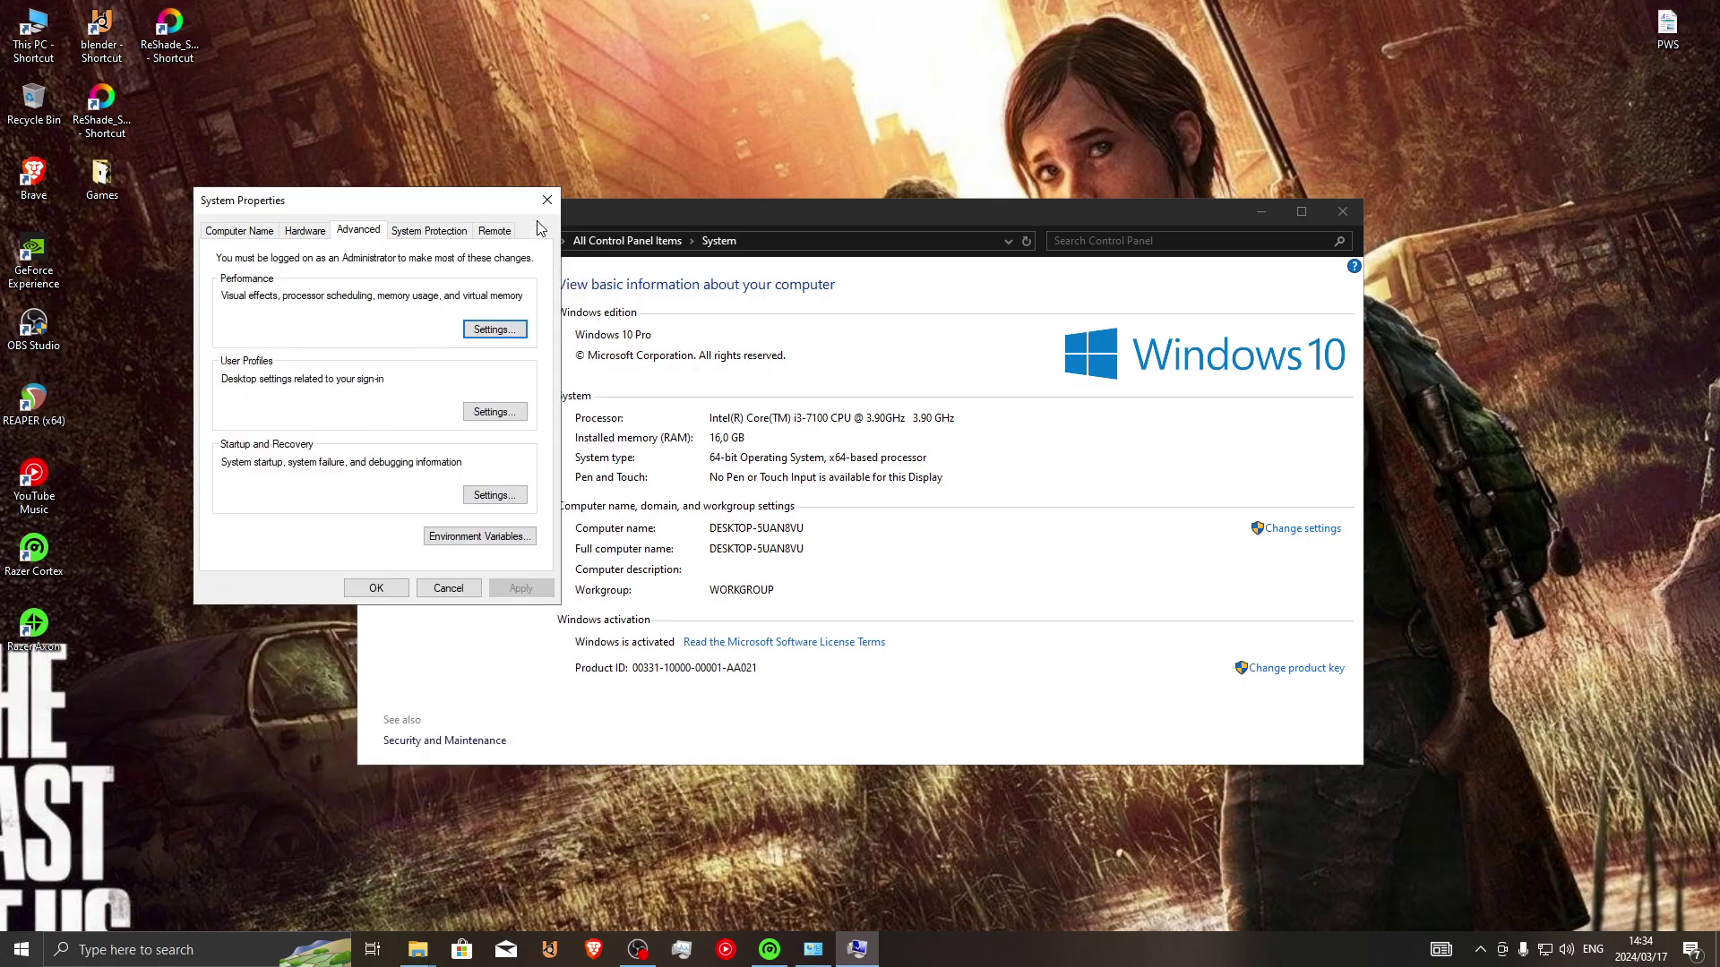
click(547, 200)
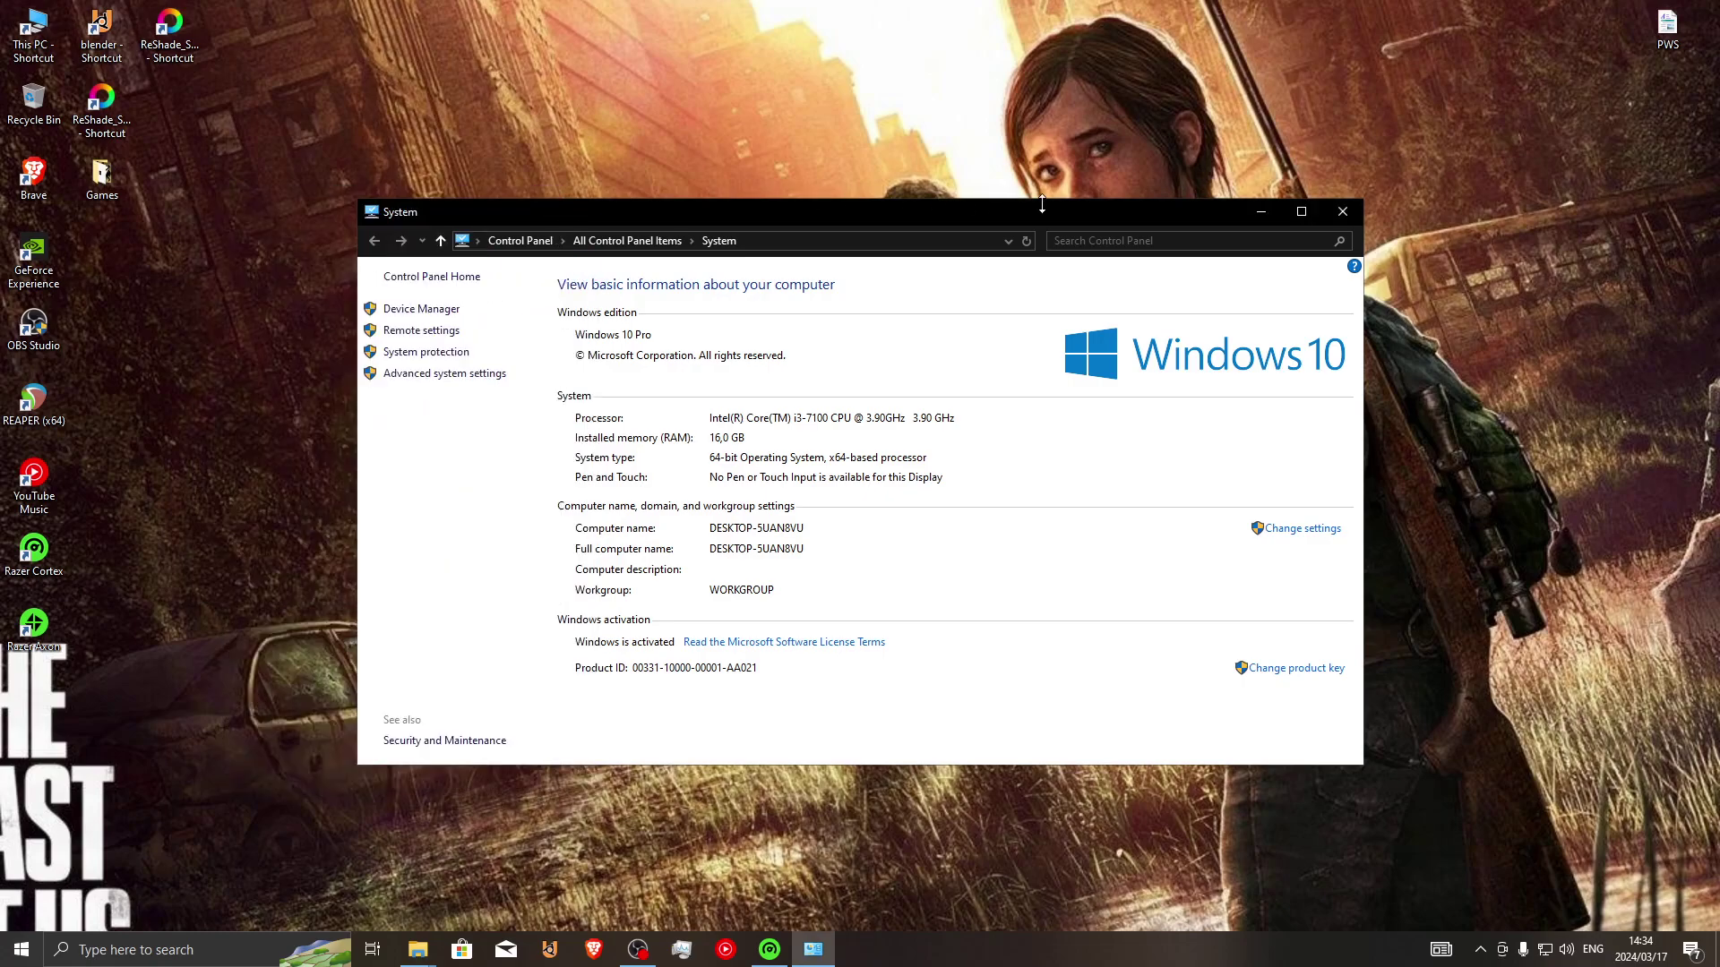
click(1357, 211)
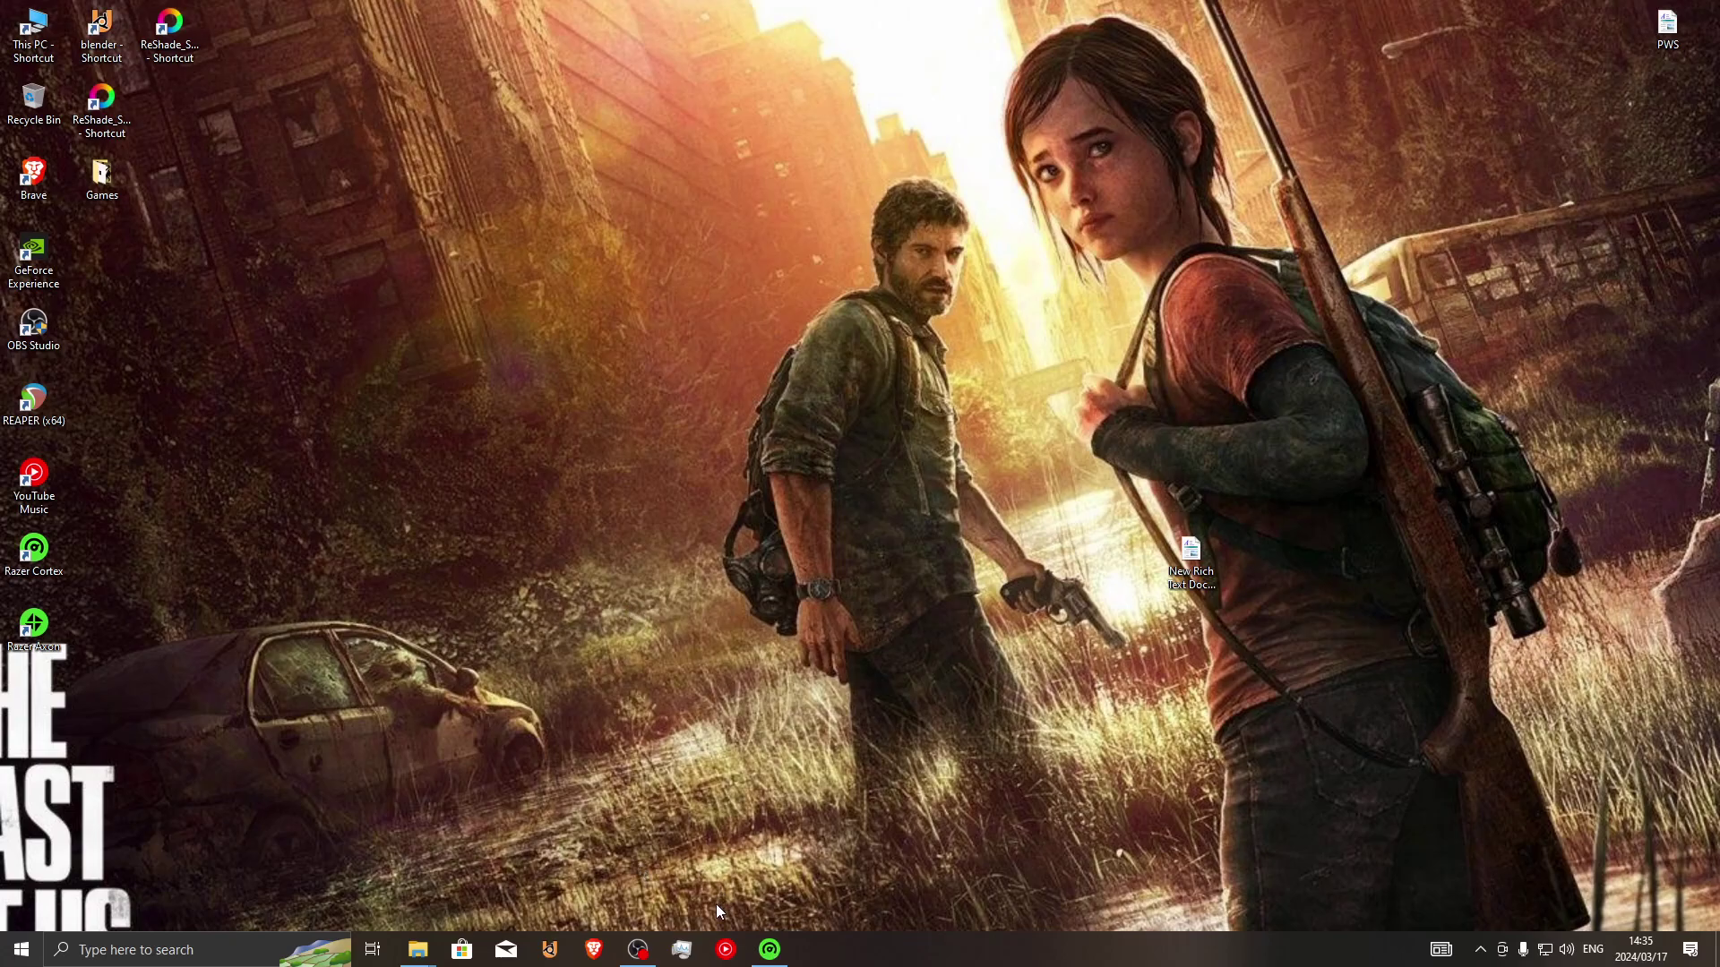
Step: Switch to Razer Cortex, scan the computer with System Clean and clean the registry entries, system junk and backup files found
click(769, 949)
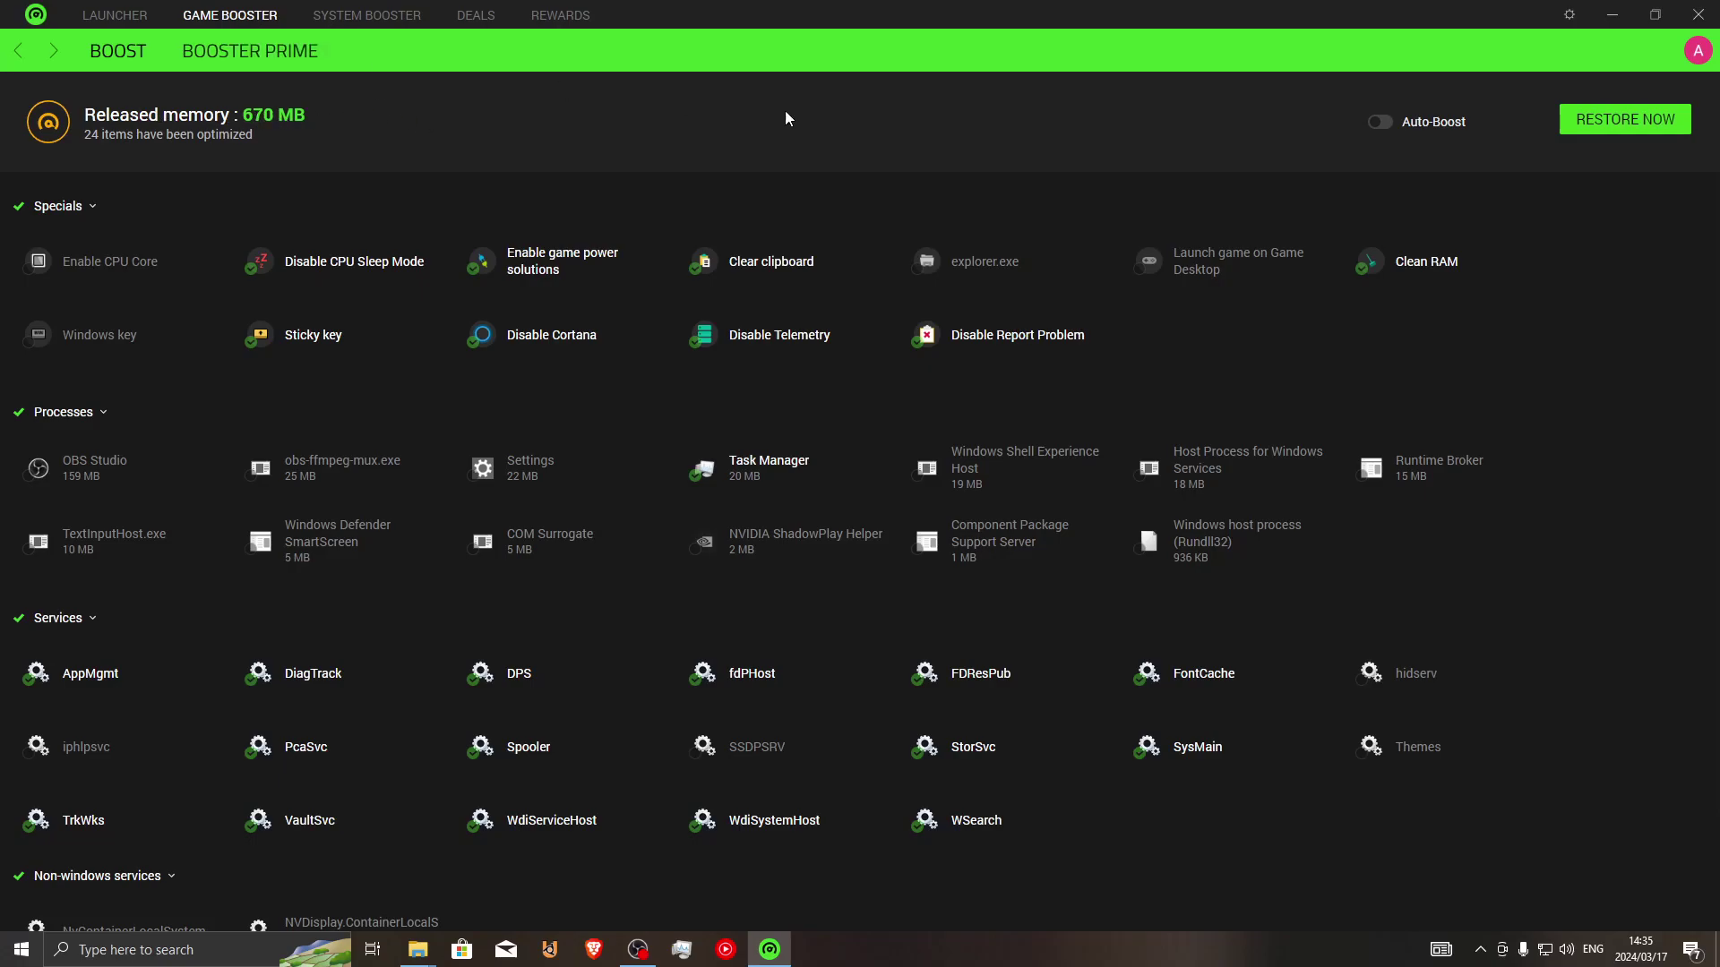
click(381, 16)
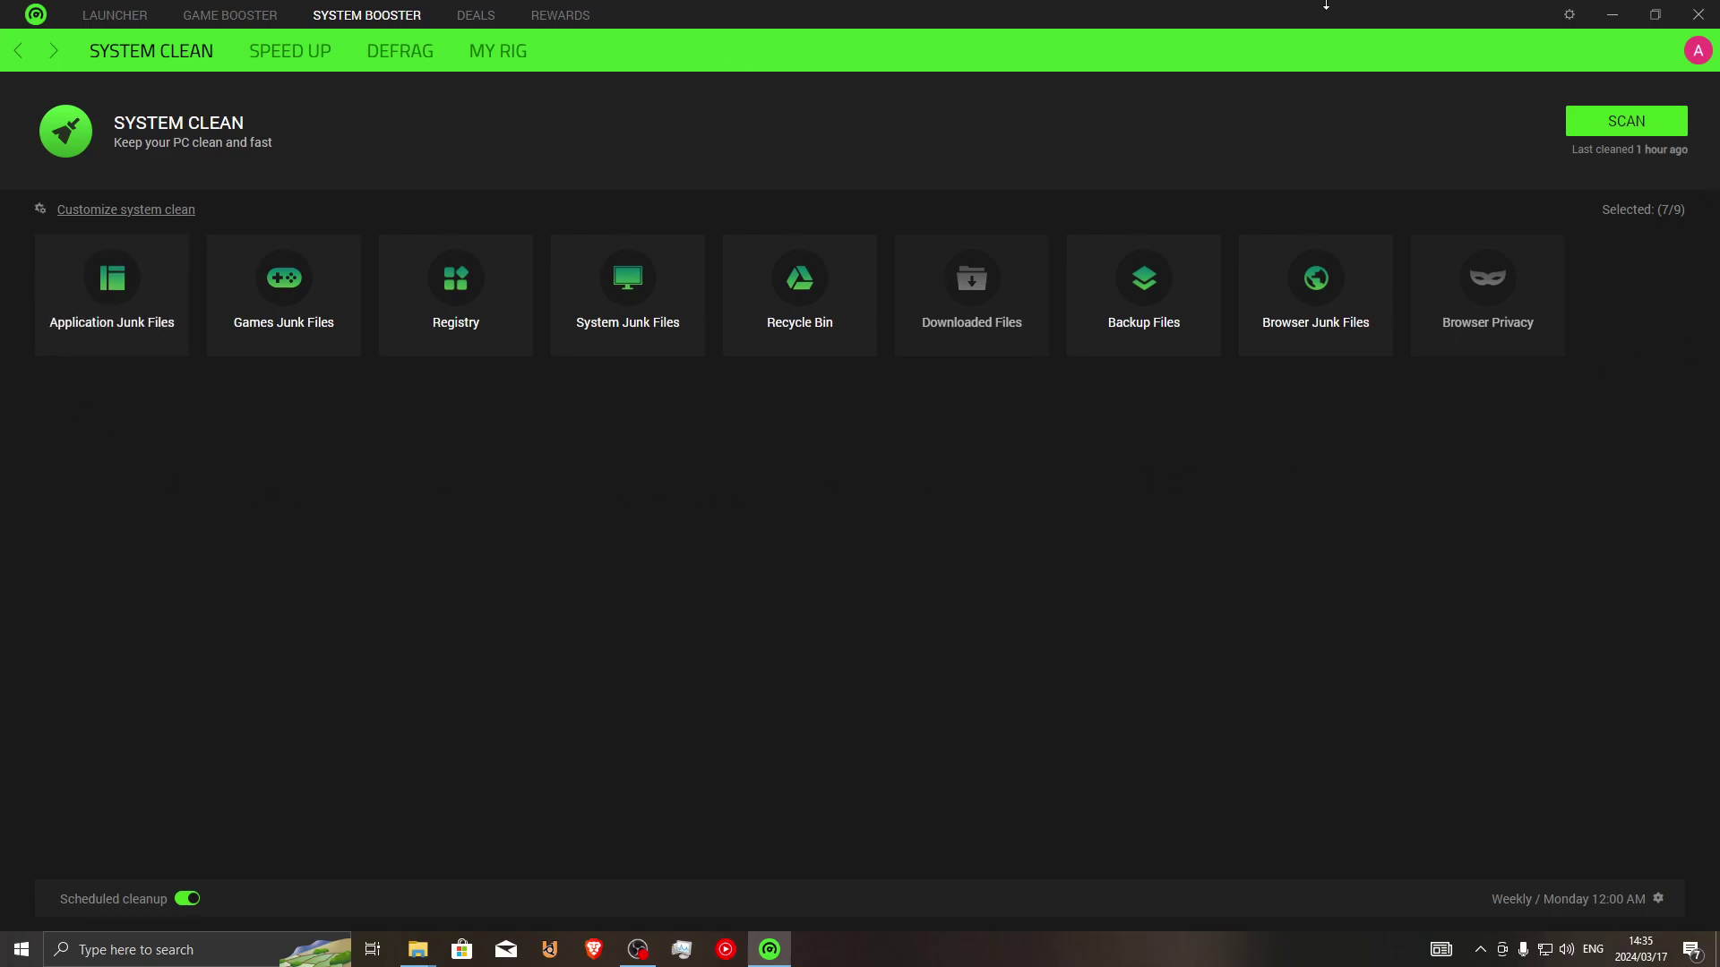
click(1652, 128)
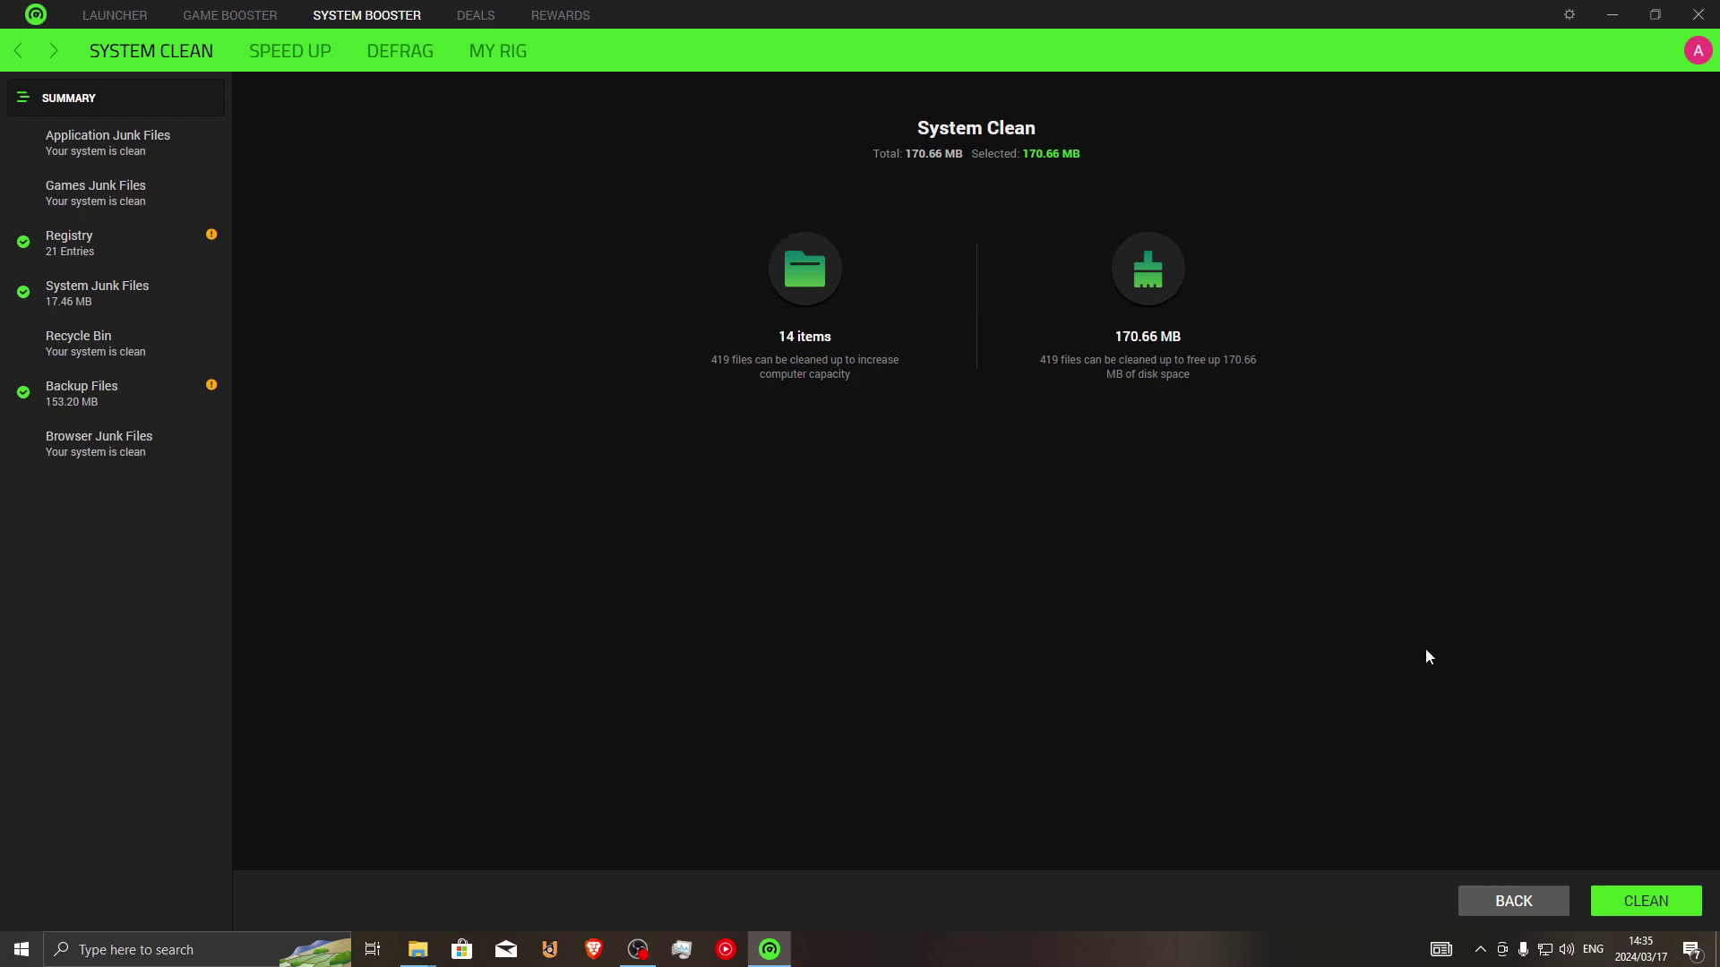
click(1651, 895)
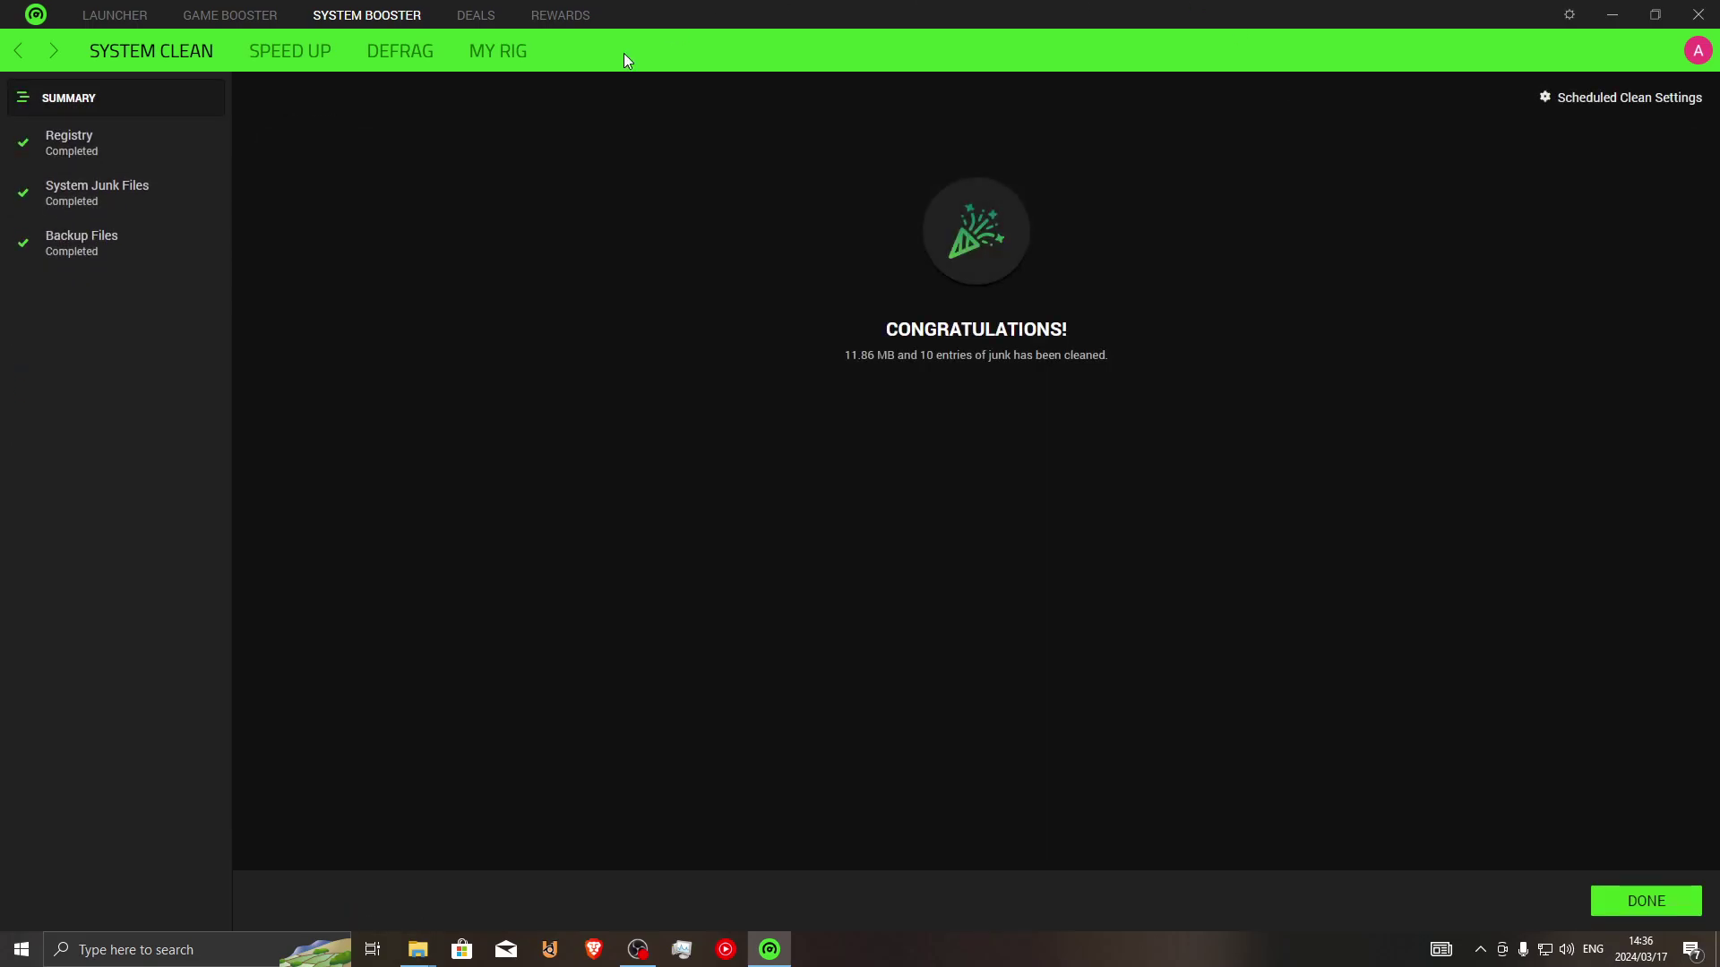
Step: View the My Rig hardware overview and the Defrag Games page of the System Booster
click(484, 59)
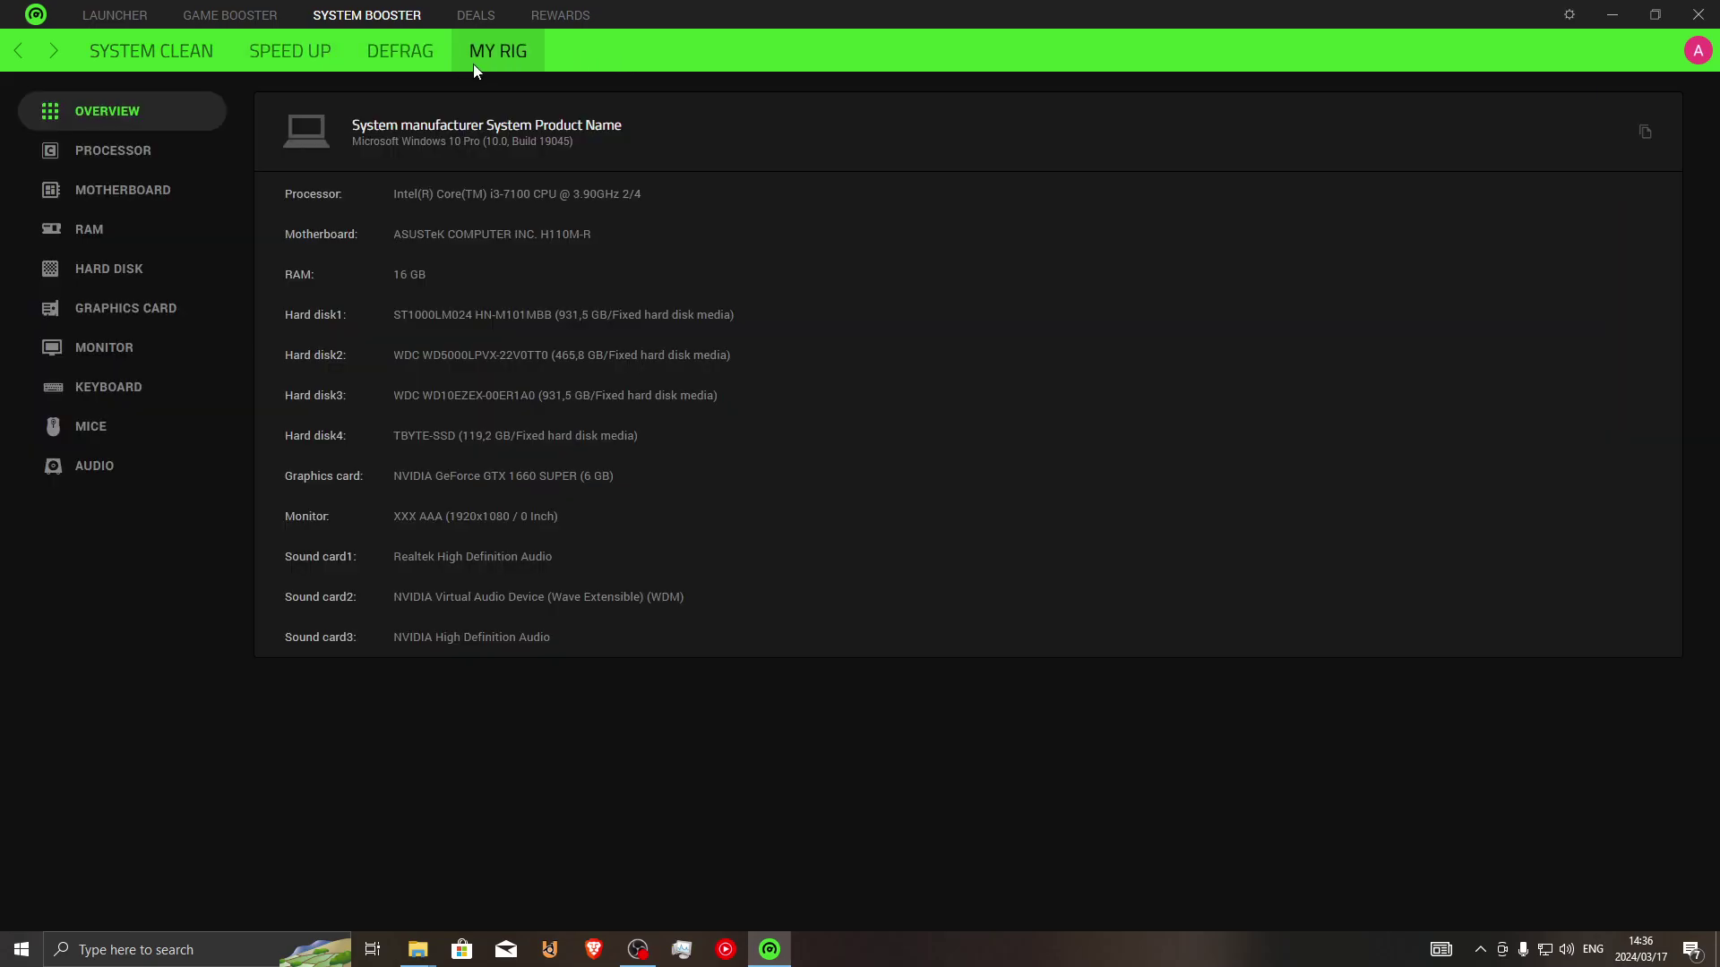
click(383, 51)
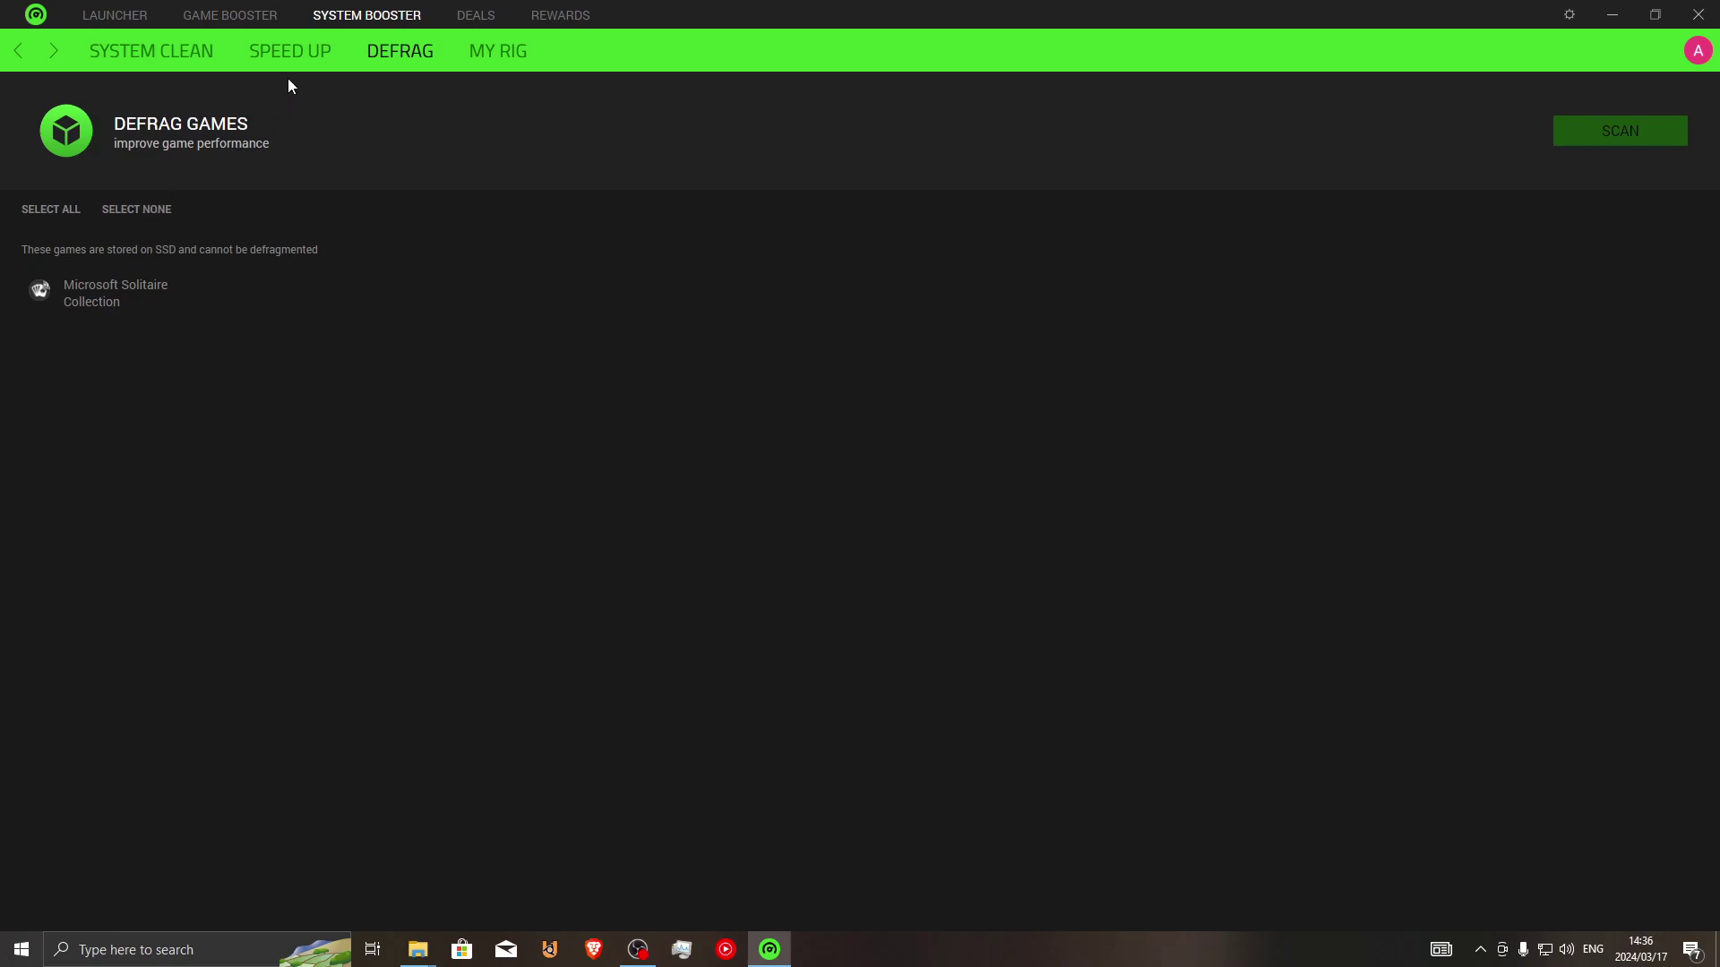
Step: Optimize the preselected Speed Up items in the System Booster and minimize Razer Cortex
click(276, 49)
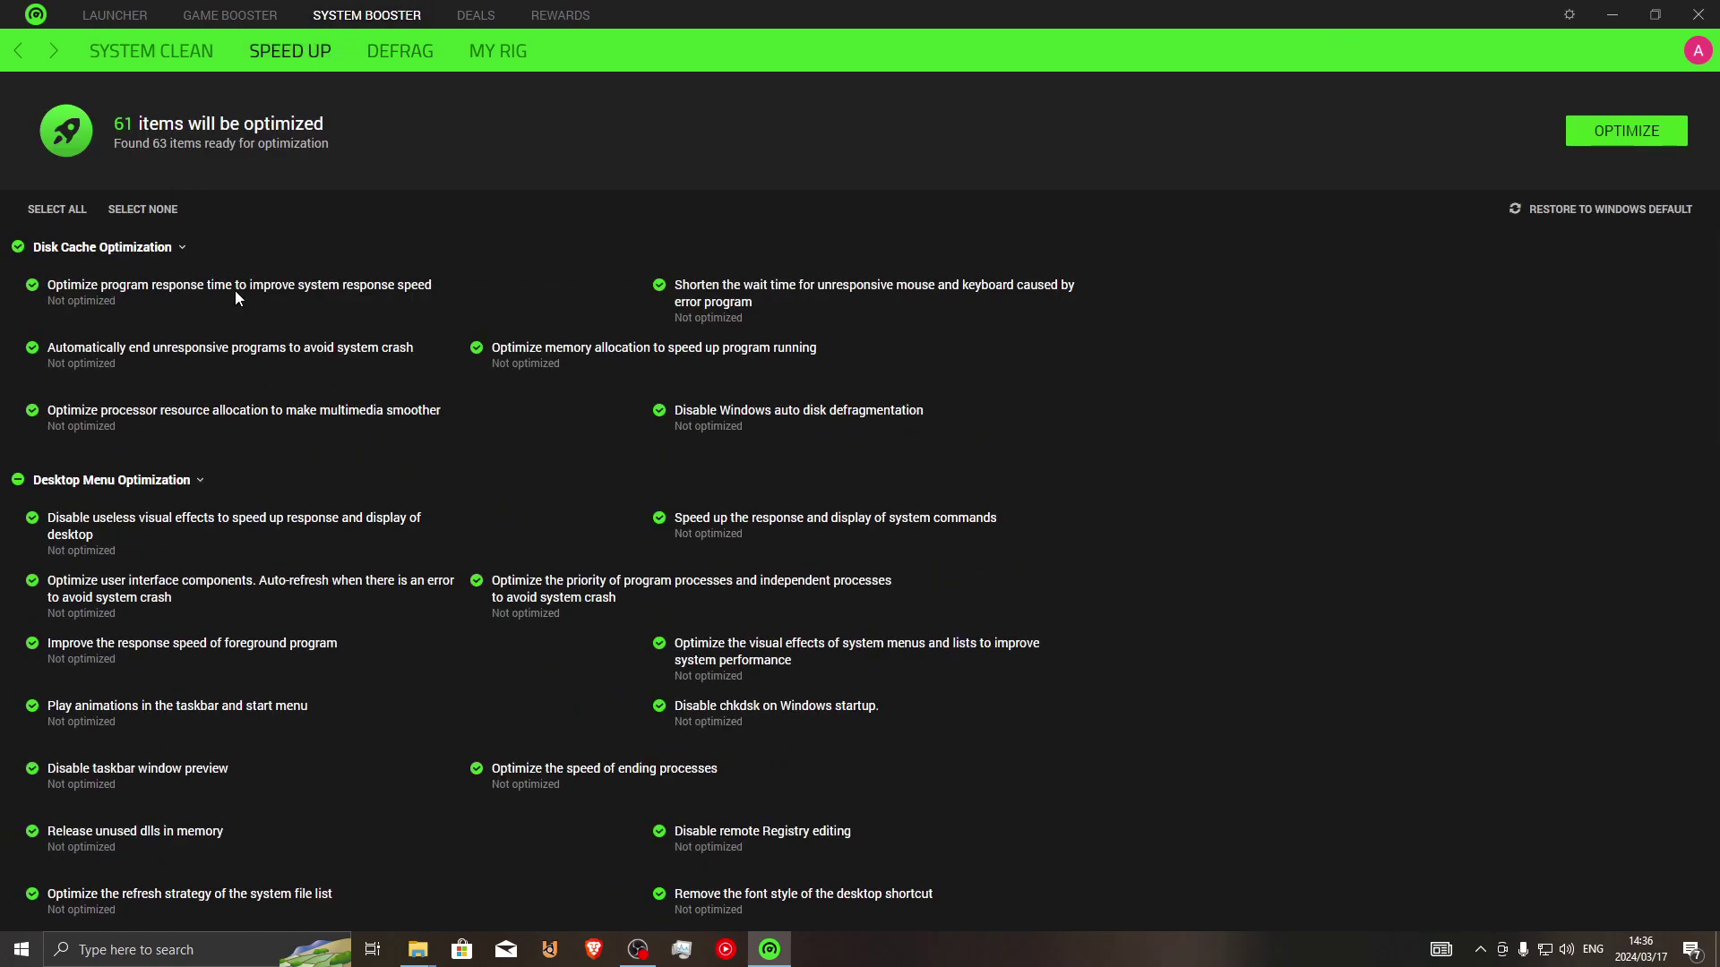
click(1620, 132)
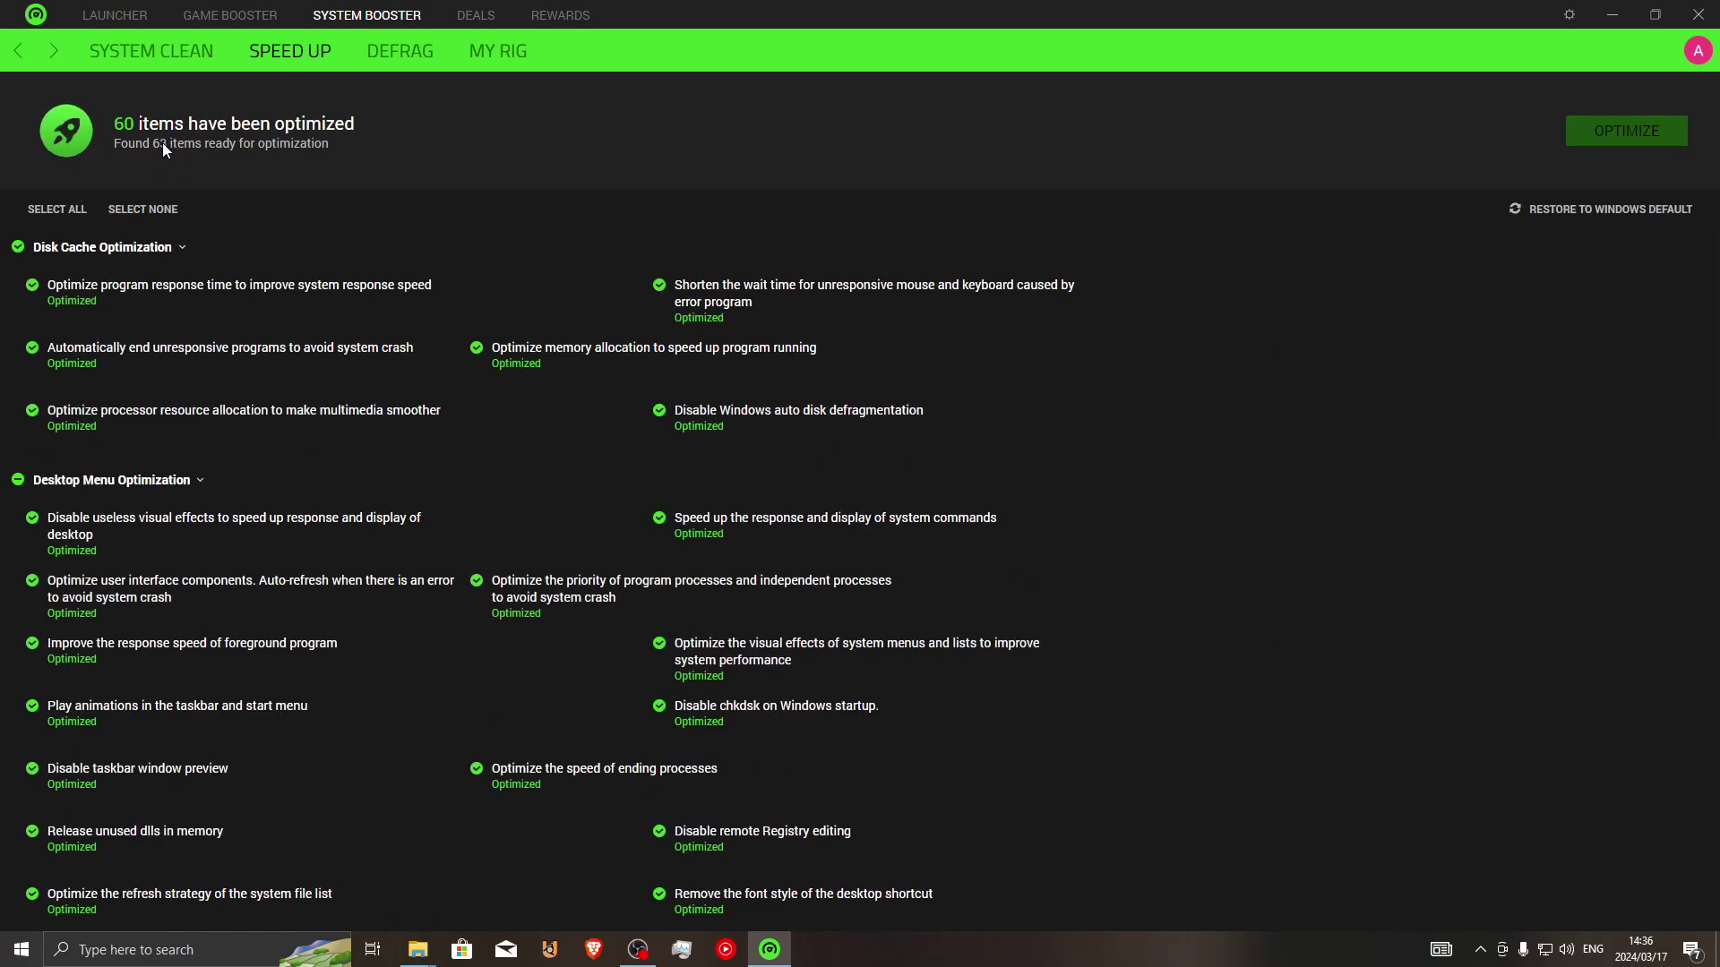
click(1612, 15)
Step: Check the processes and resource usage in Task Manager and close it
click(682, 950)
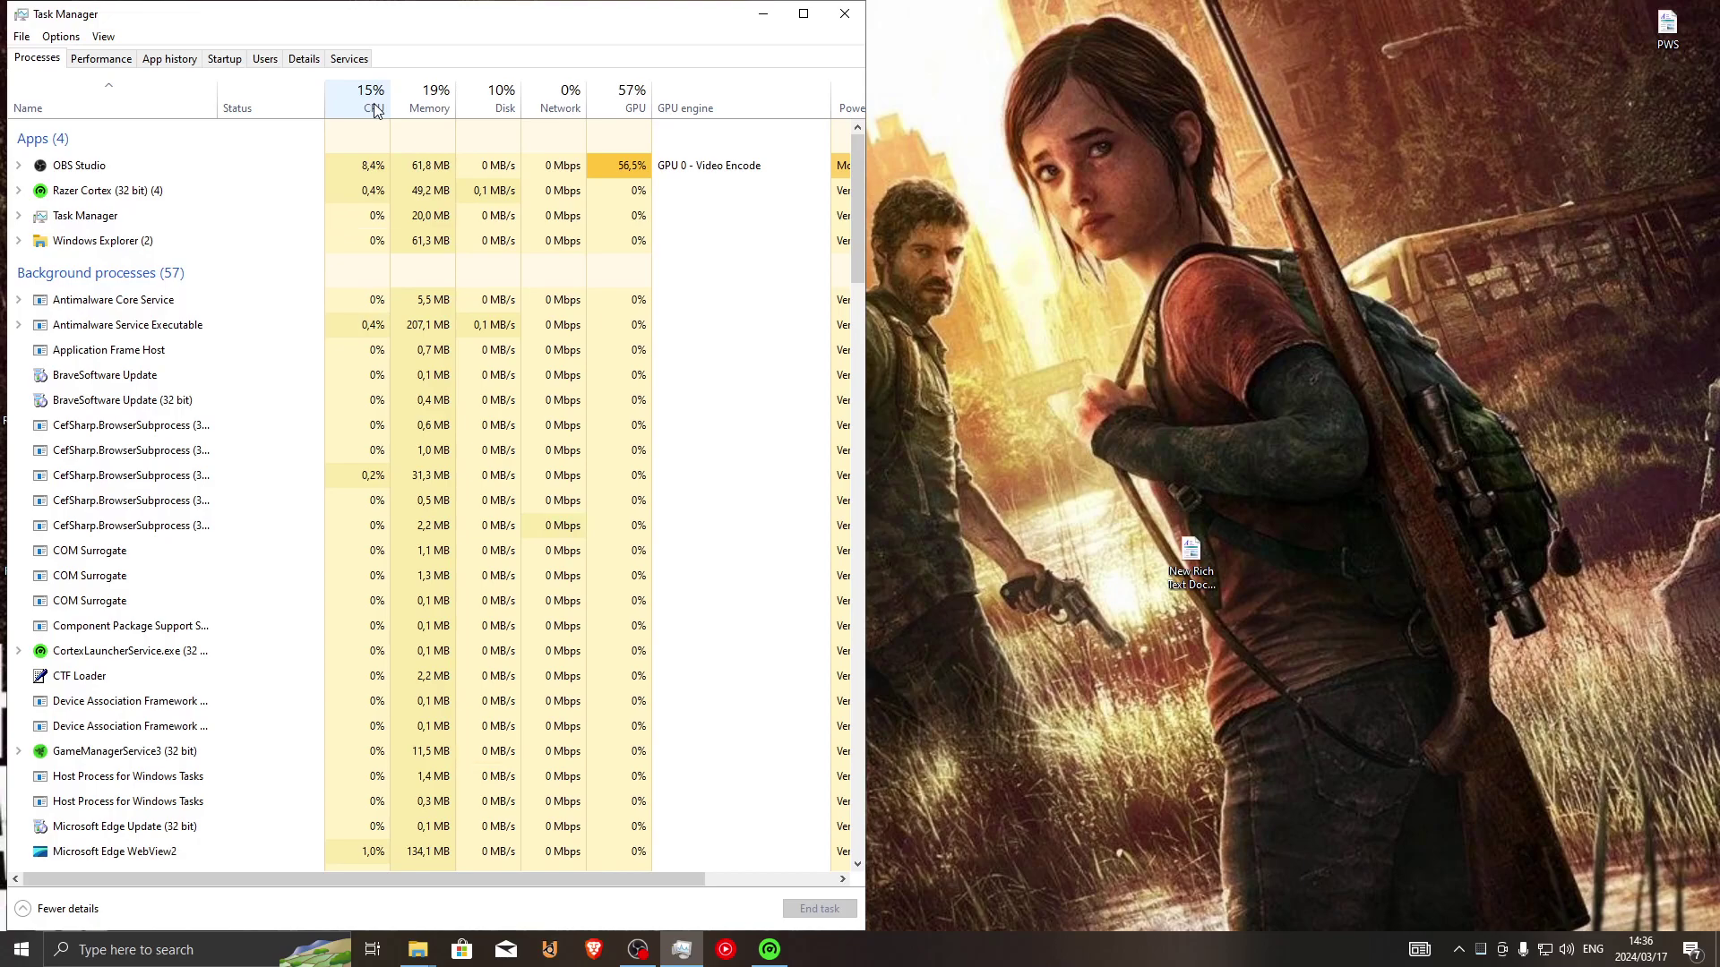
click(844, 13)
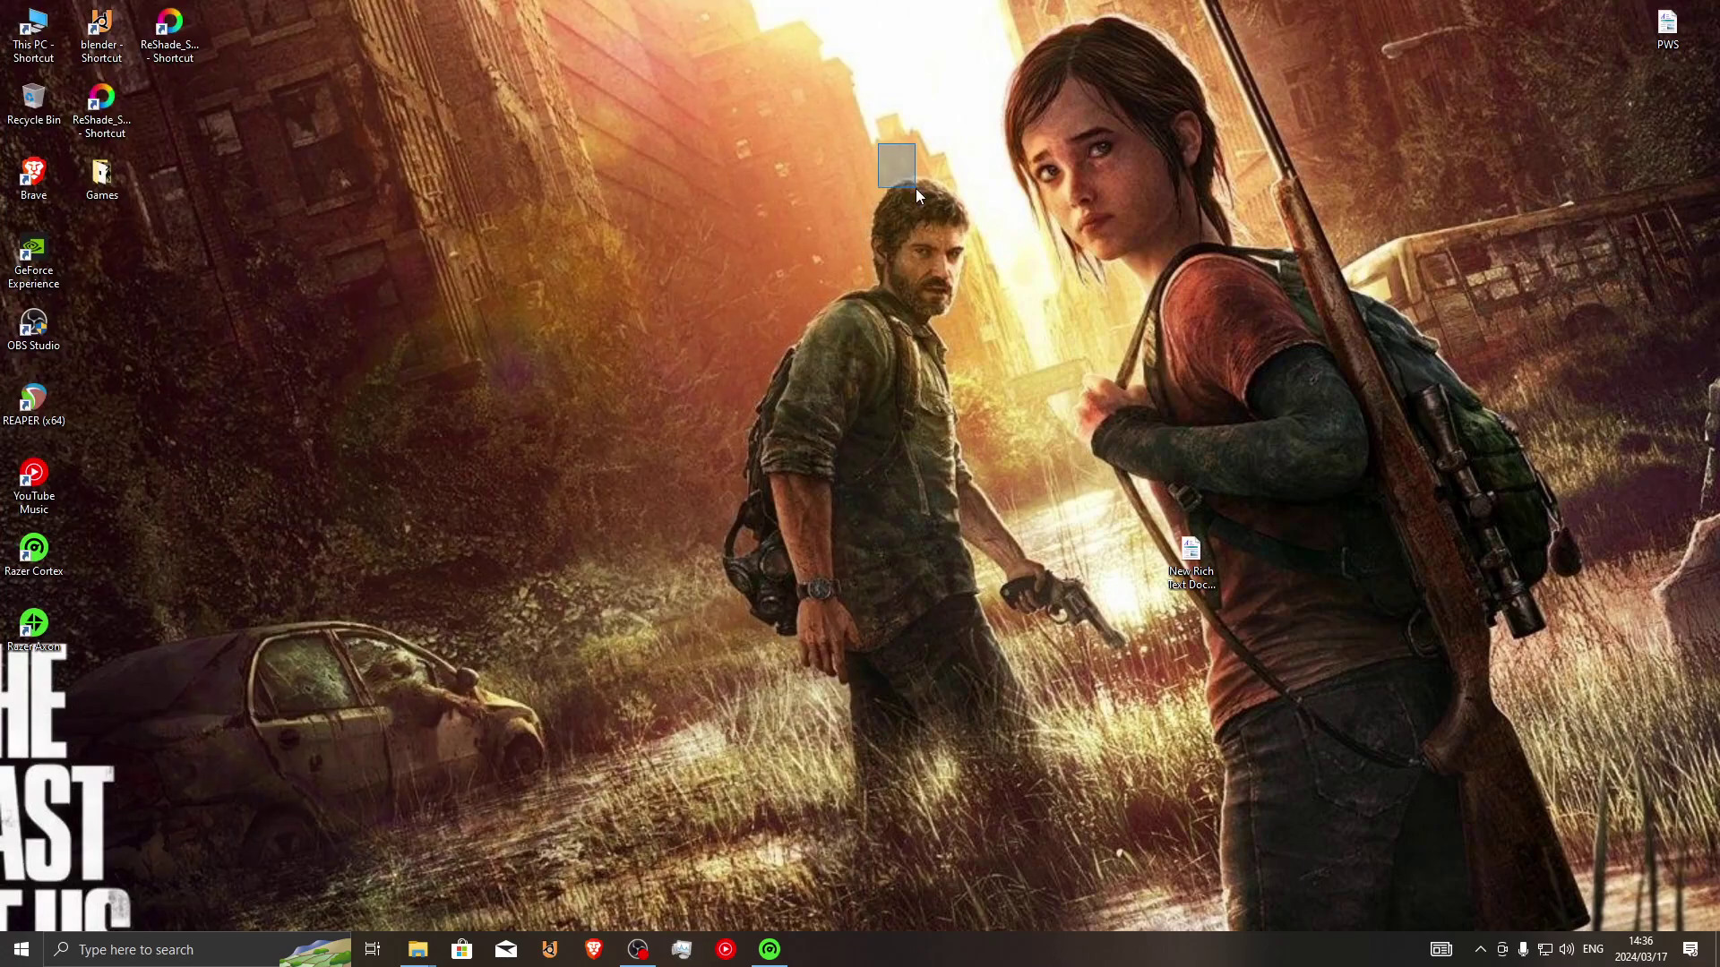
Step: Open NVIDIA Control Panel from the desktop
drag(709, 511, 1171, 815)
right_click(831, 403)
click(1222, 712)
right_click(820, 499)
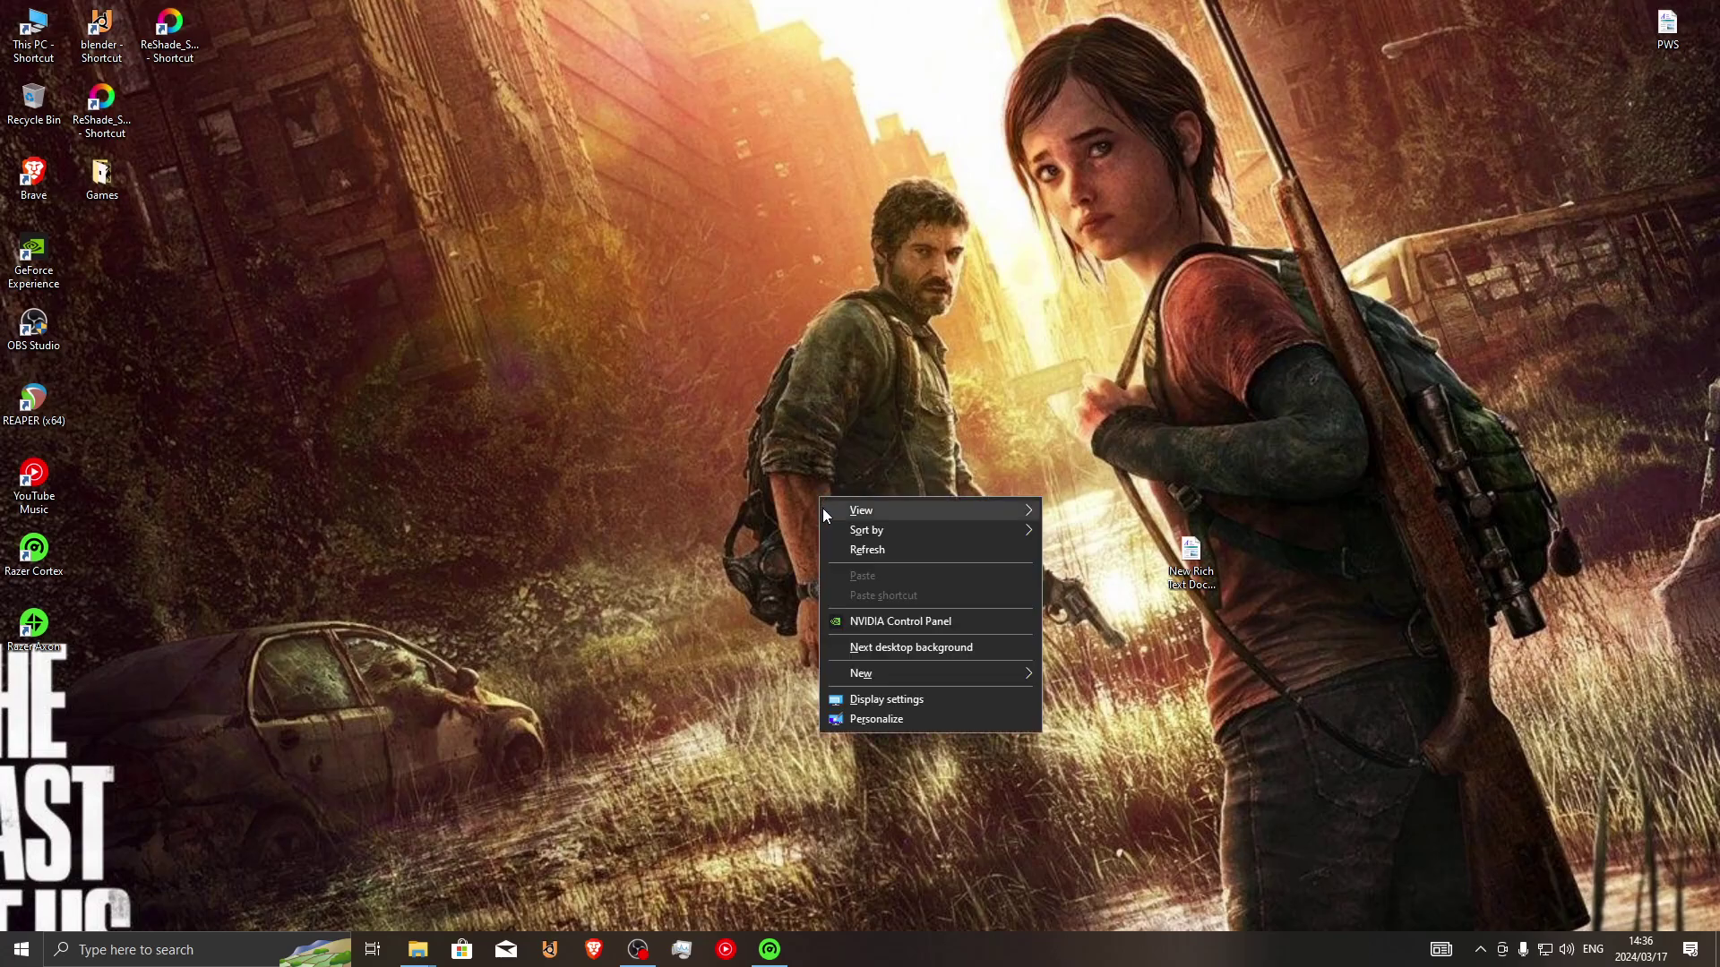
click(926, 621)
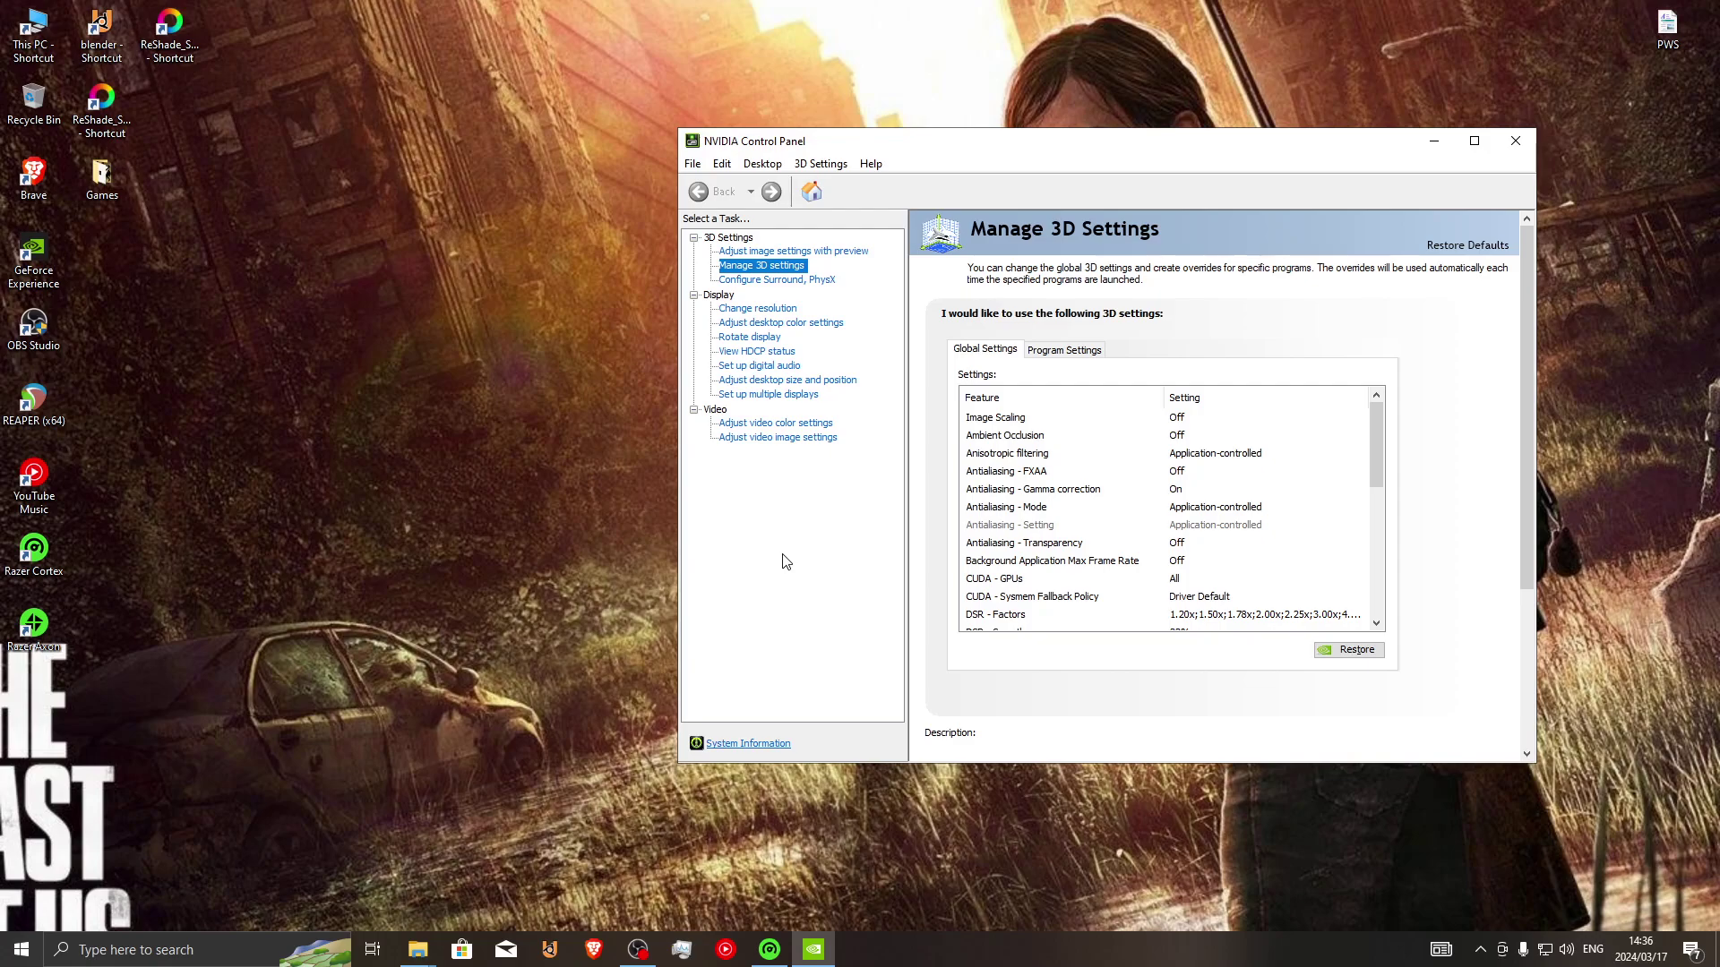
Step: Set the image settings with preview to Use the advanced 3D image settings and apply the change
click(786, 252)
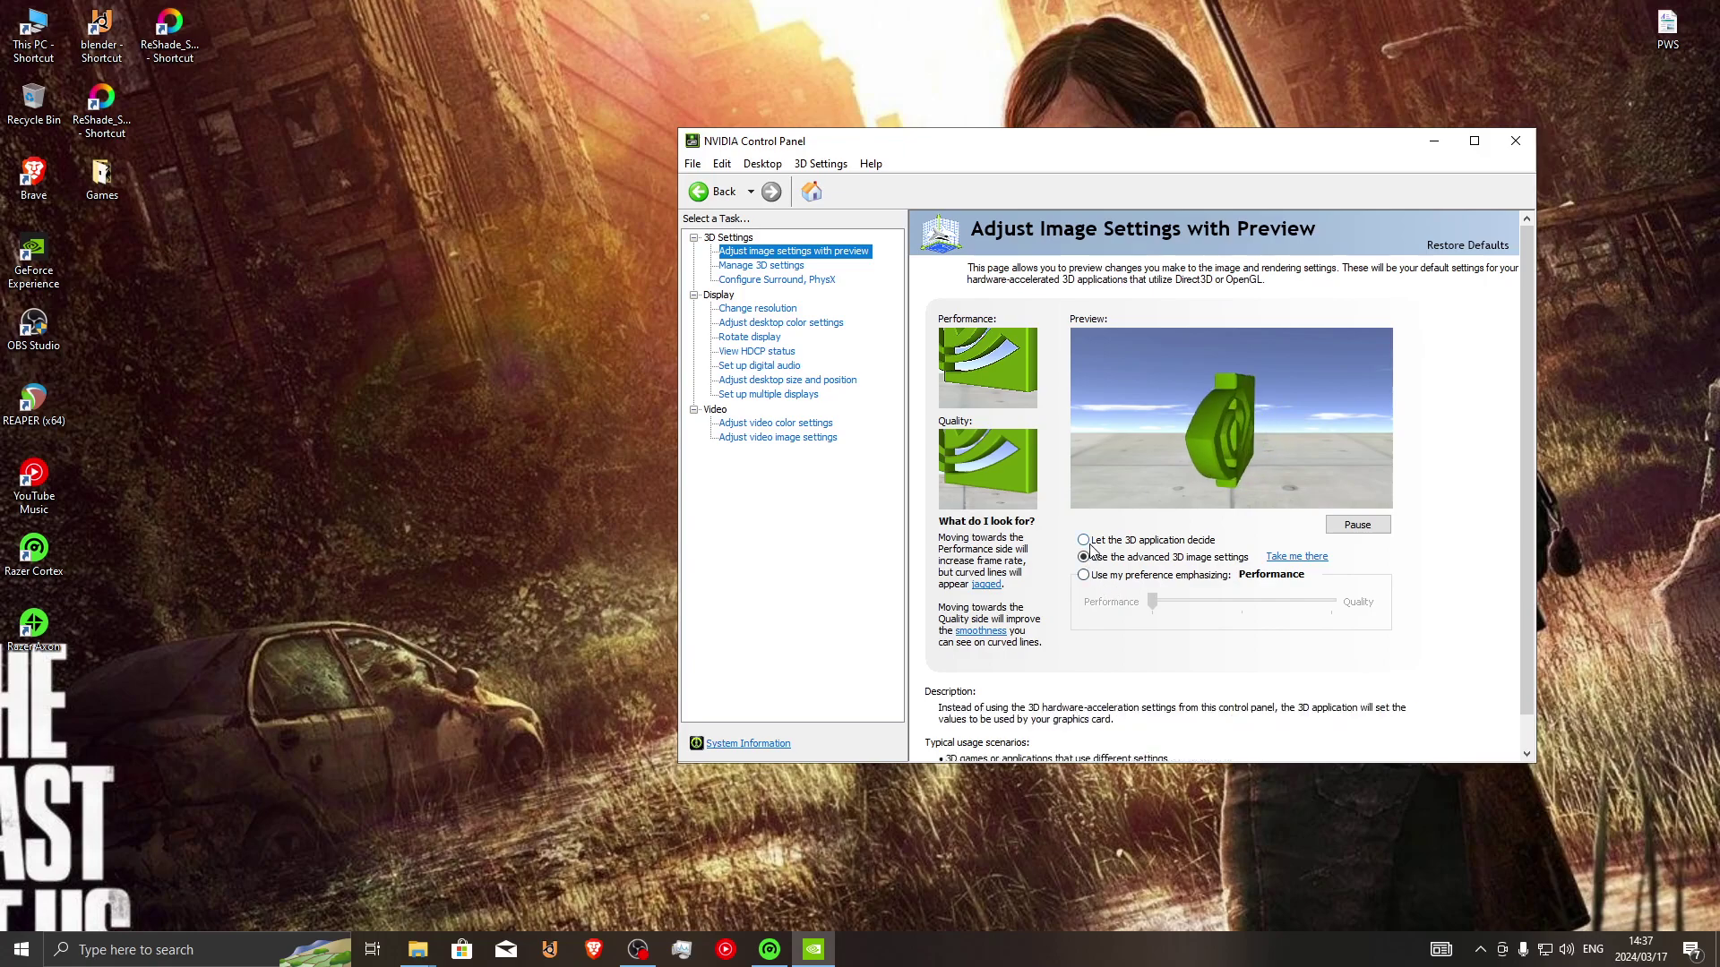
click(1084, 574)
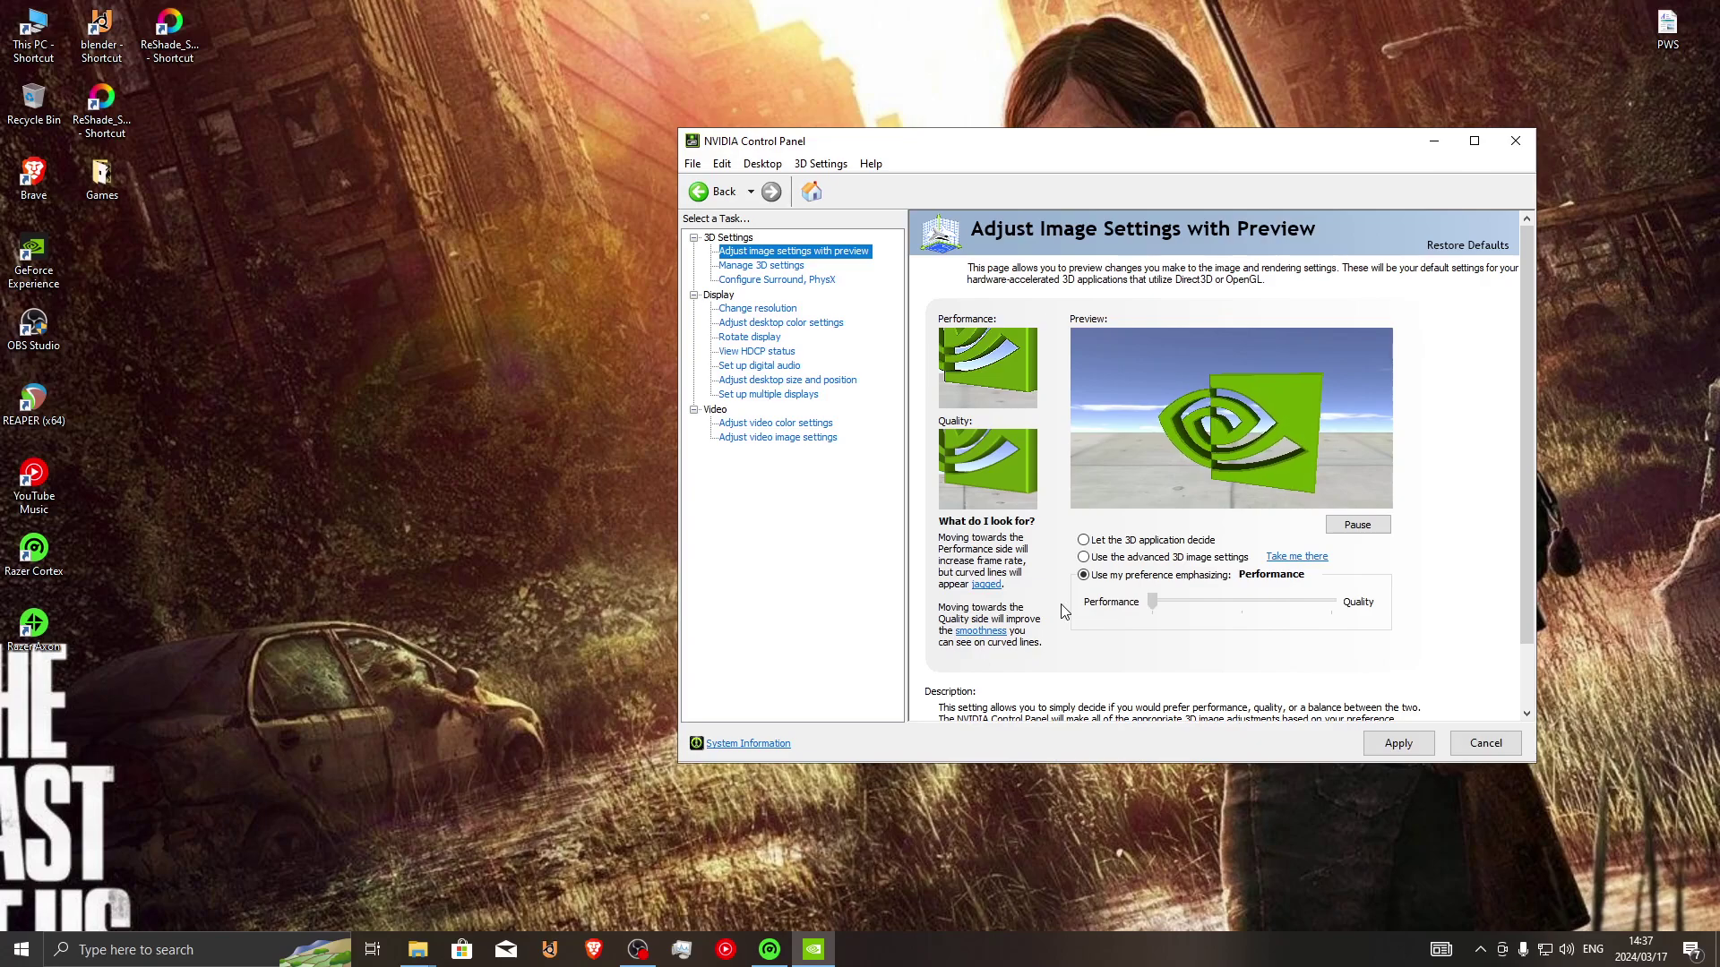
click(1084, 557)
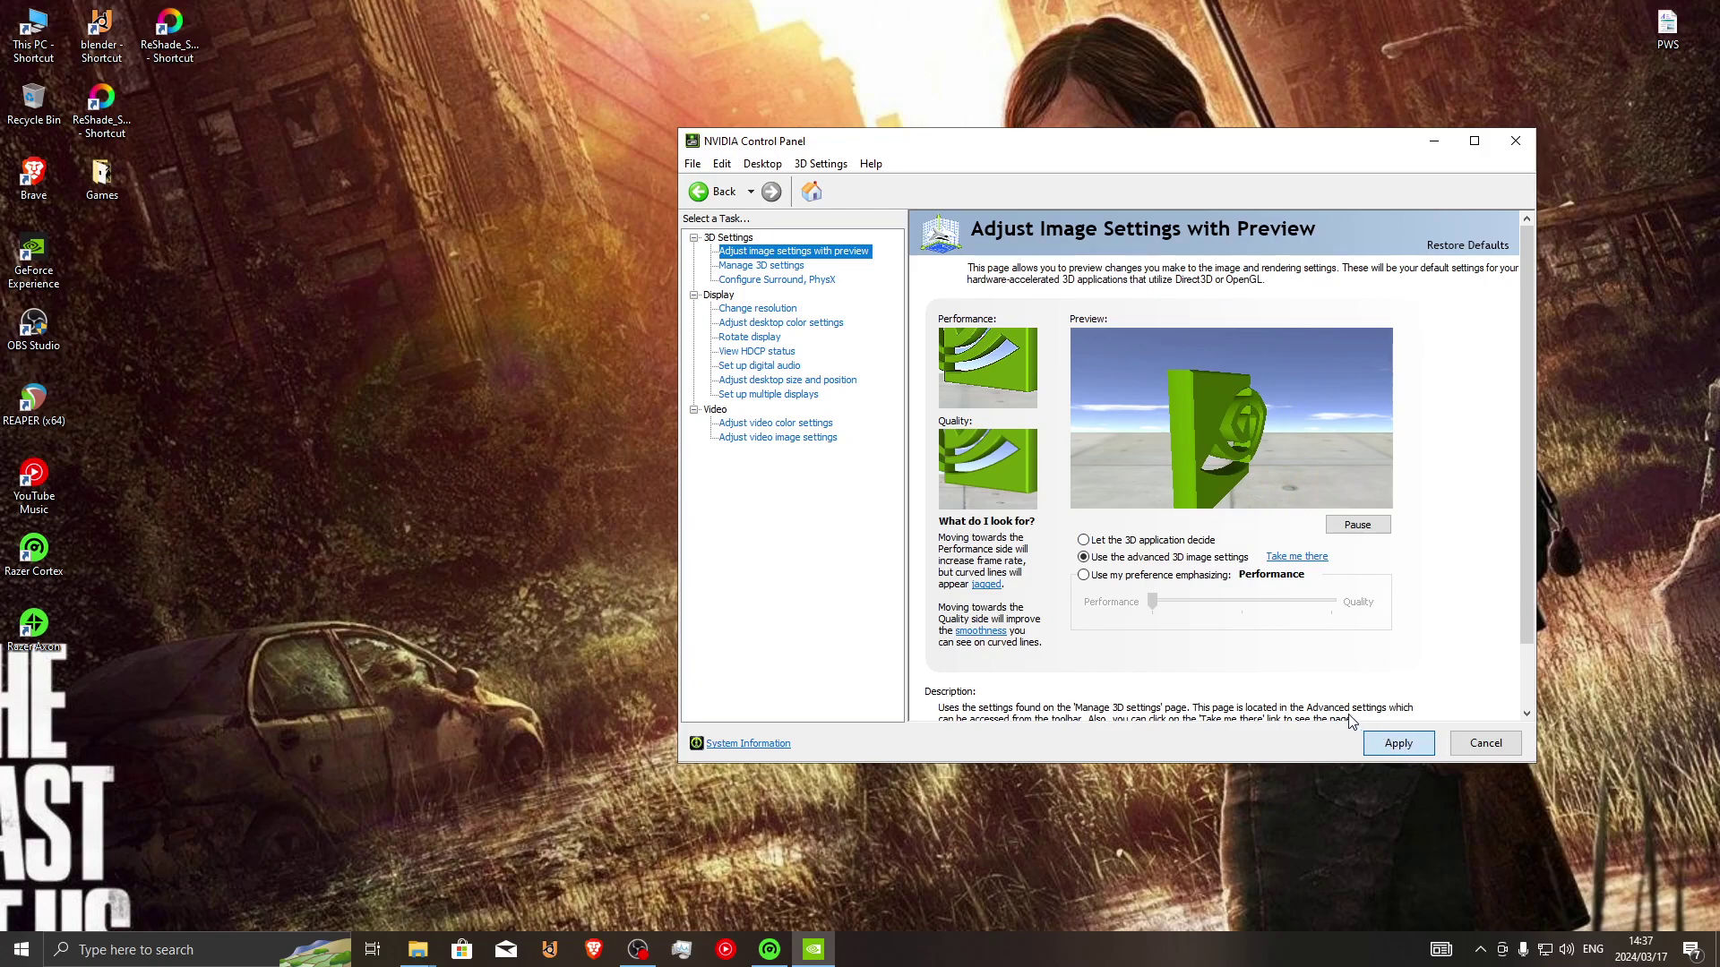
click(1398, 743)
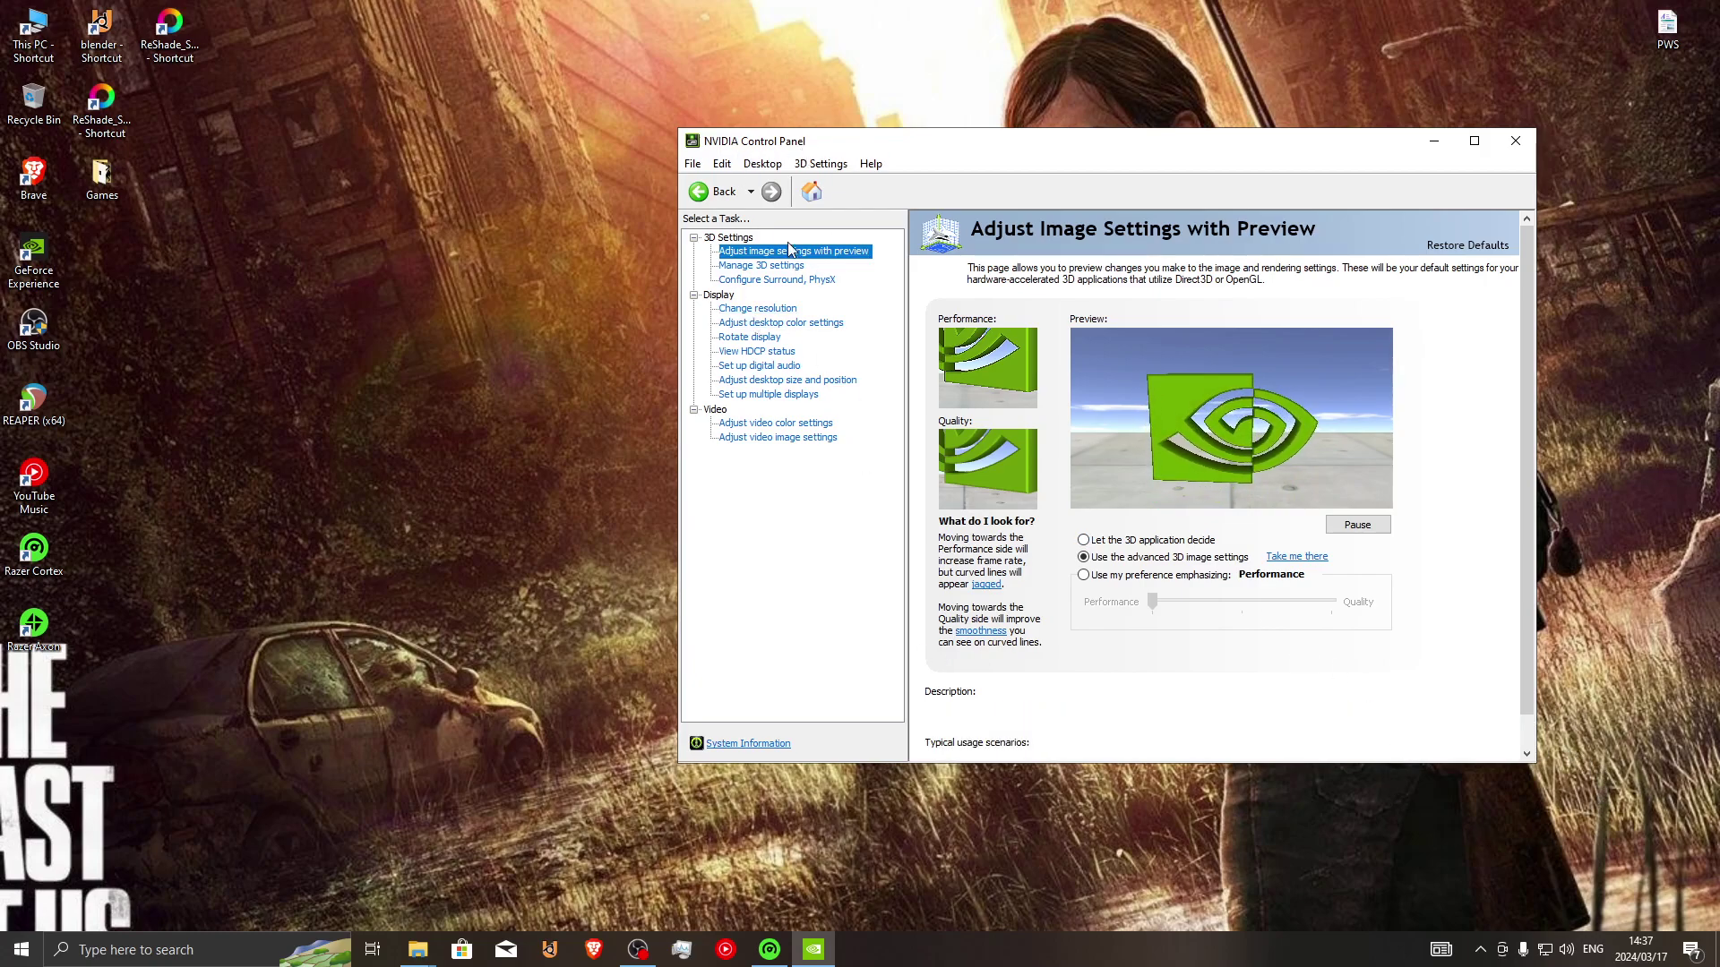
Step: Show the program-specific 3D settings for Marvel's Spider-Man Remastered in a maximized NVIDIA Control Panel window
click(788, 268)
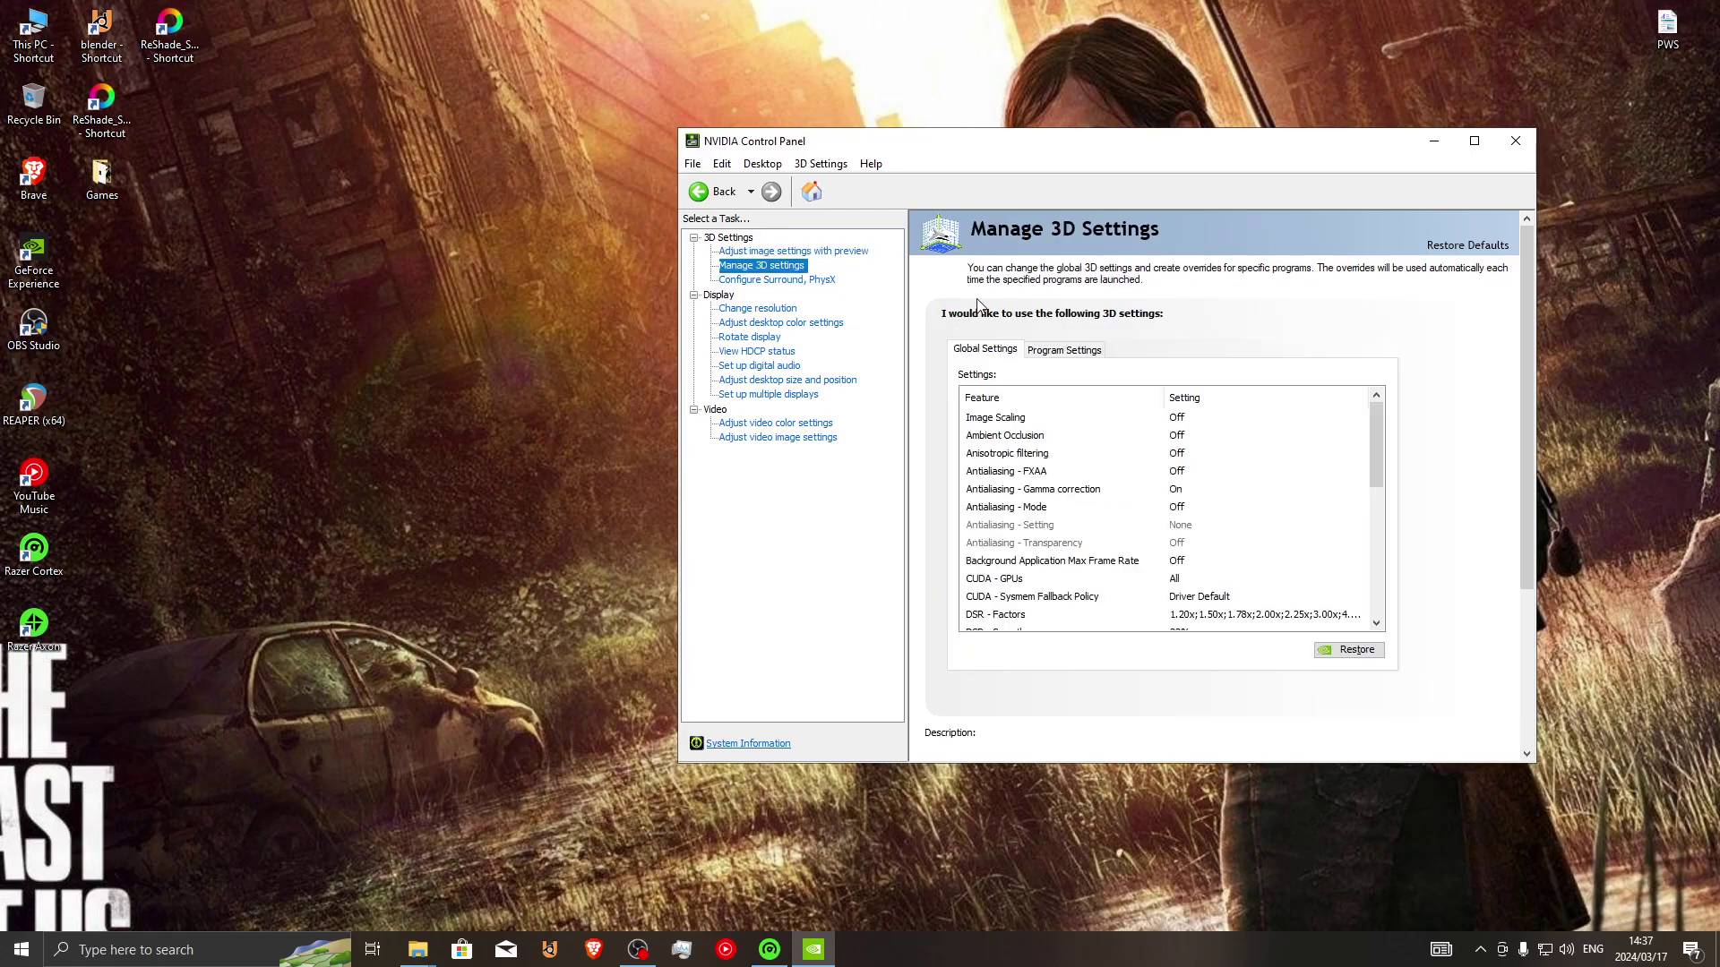
click(1077, 350)
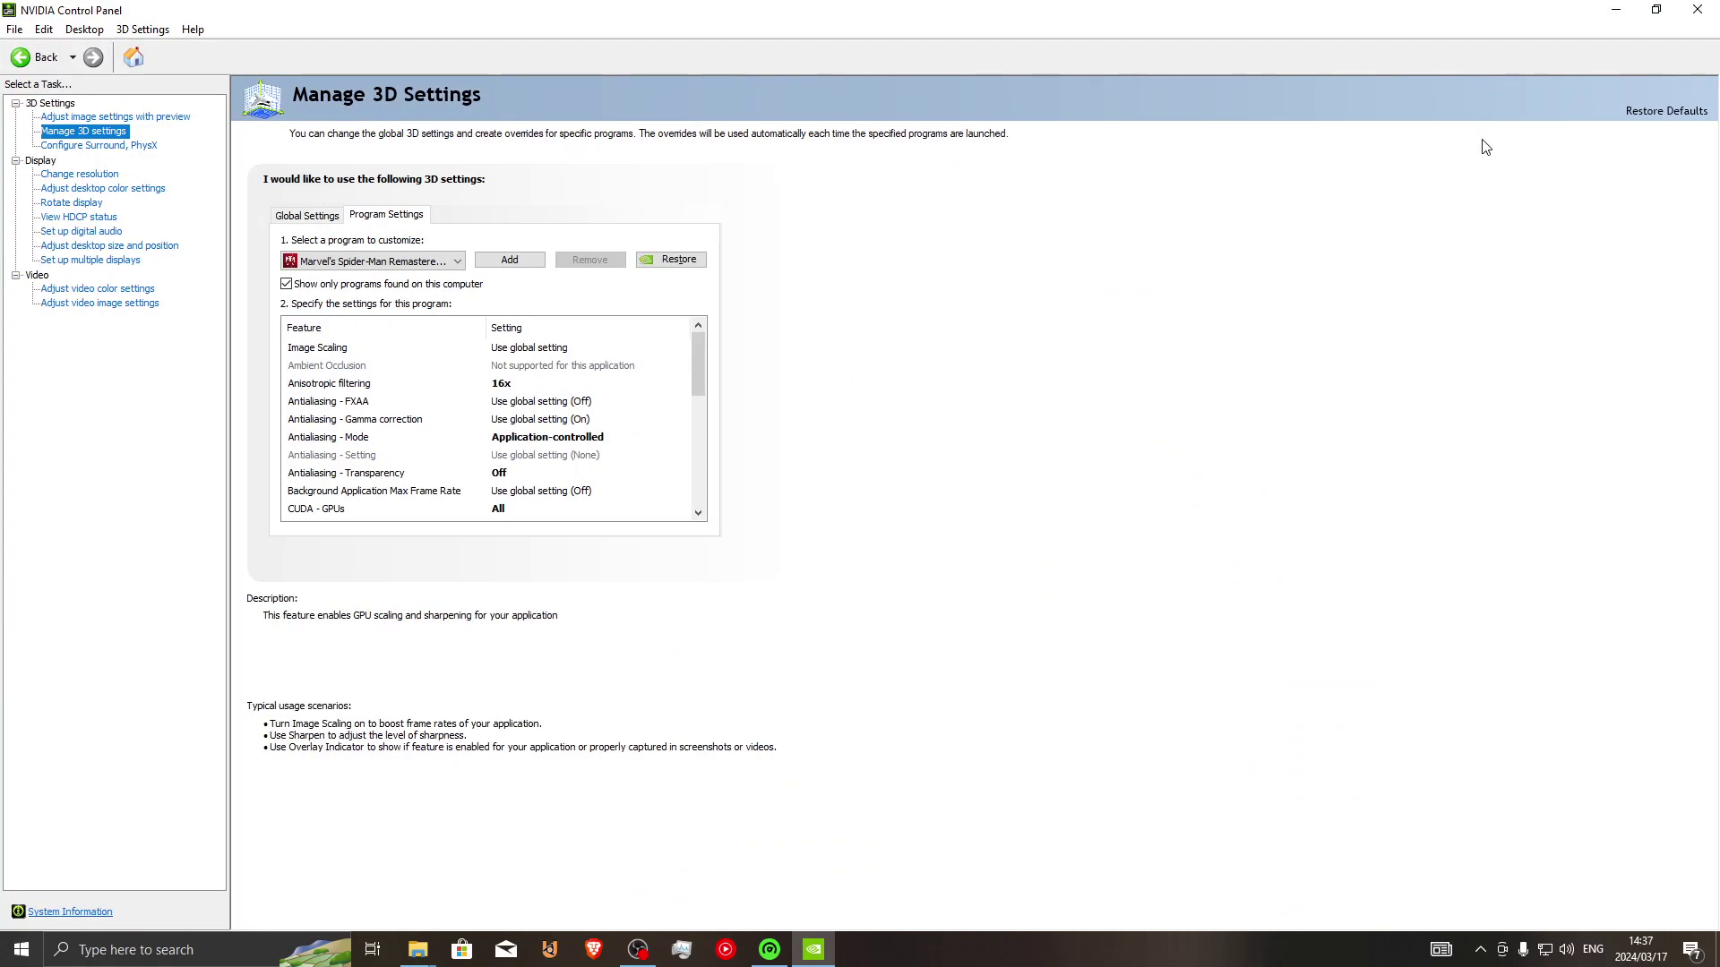
click(1475, 140)
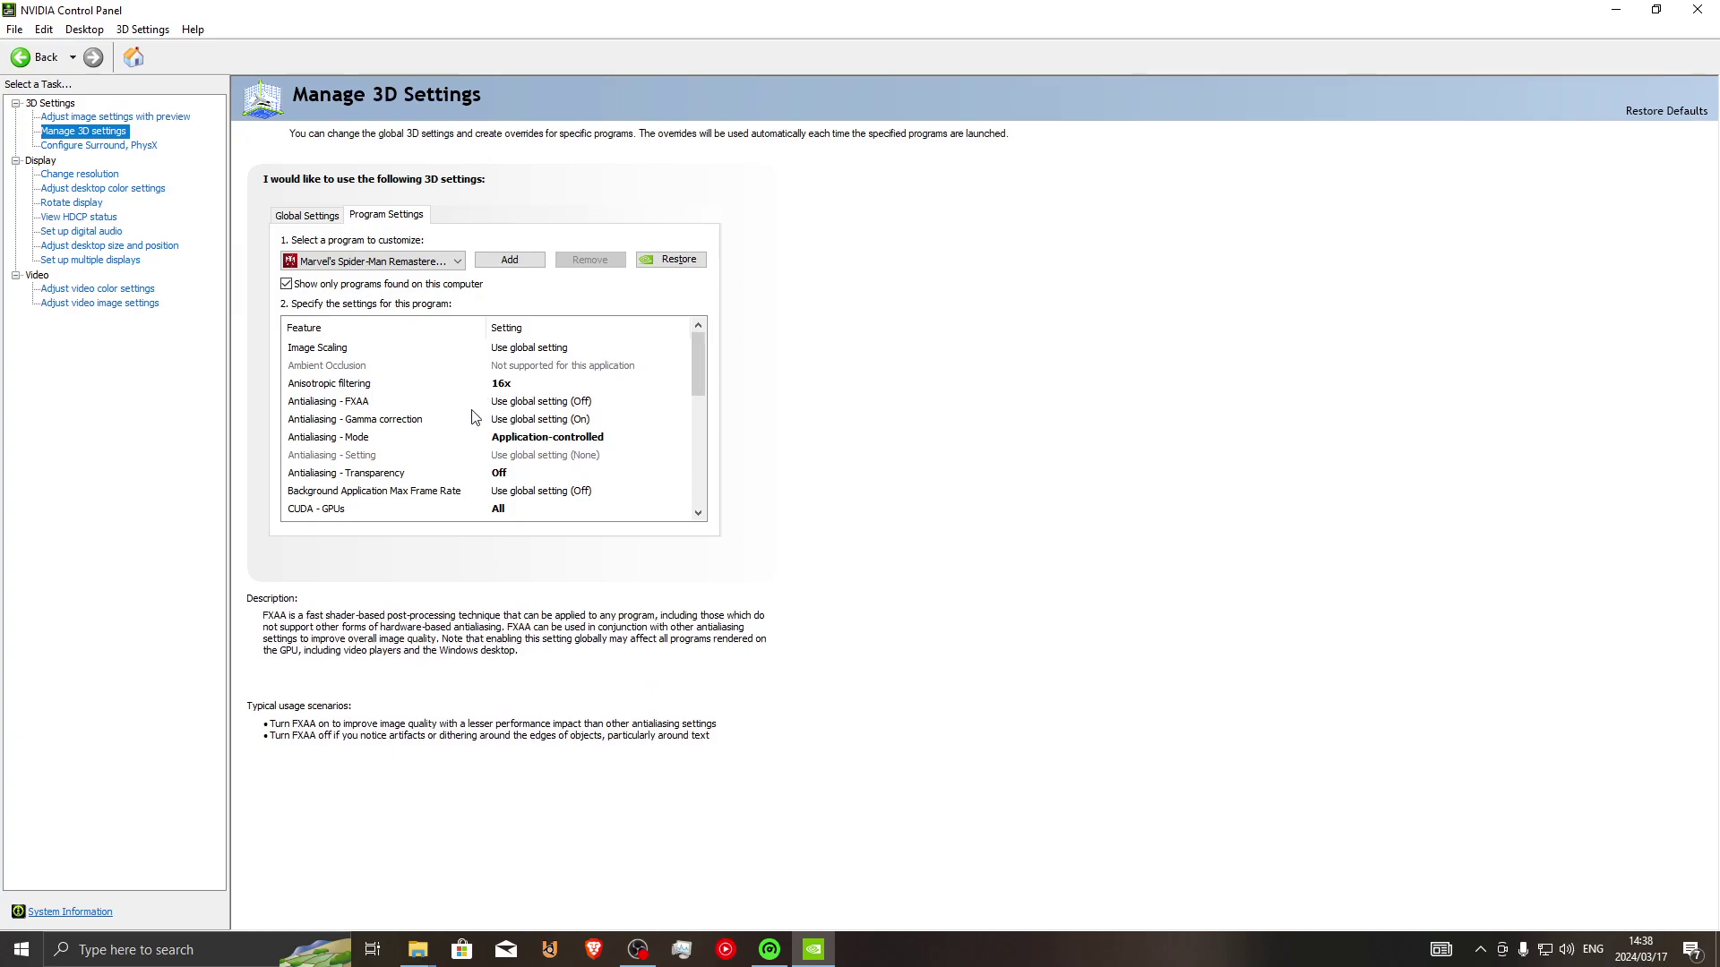
Step: Switch to Razer Cortex, examine My Rig's overview, processor, motherboard, RAM, hard disk and graphics card details, and close Cortex
click(1618, 11)
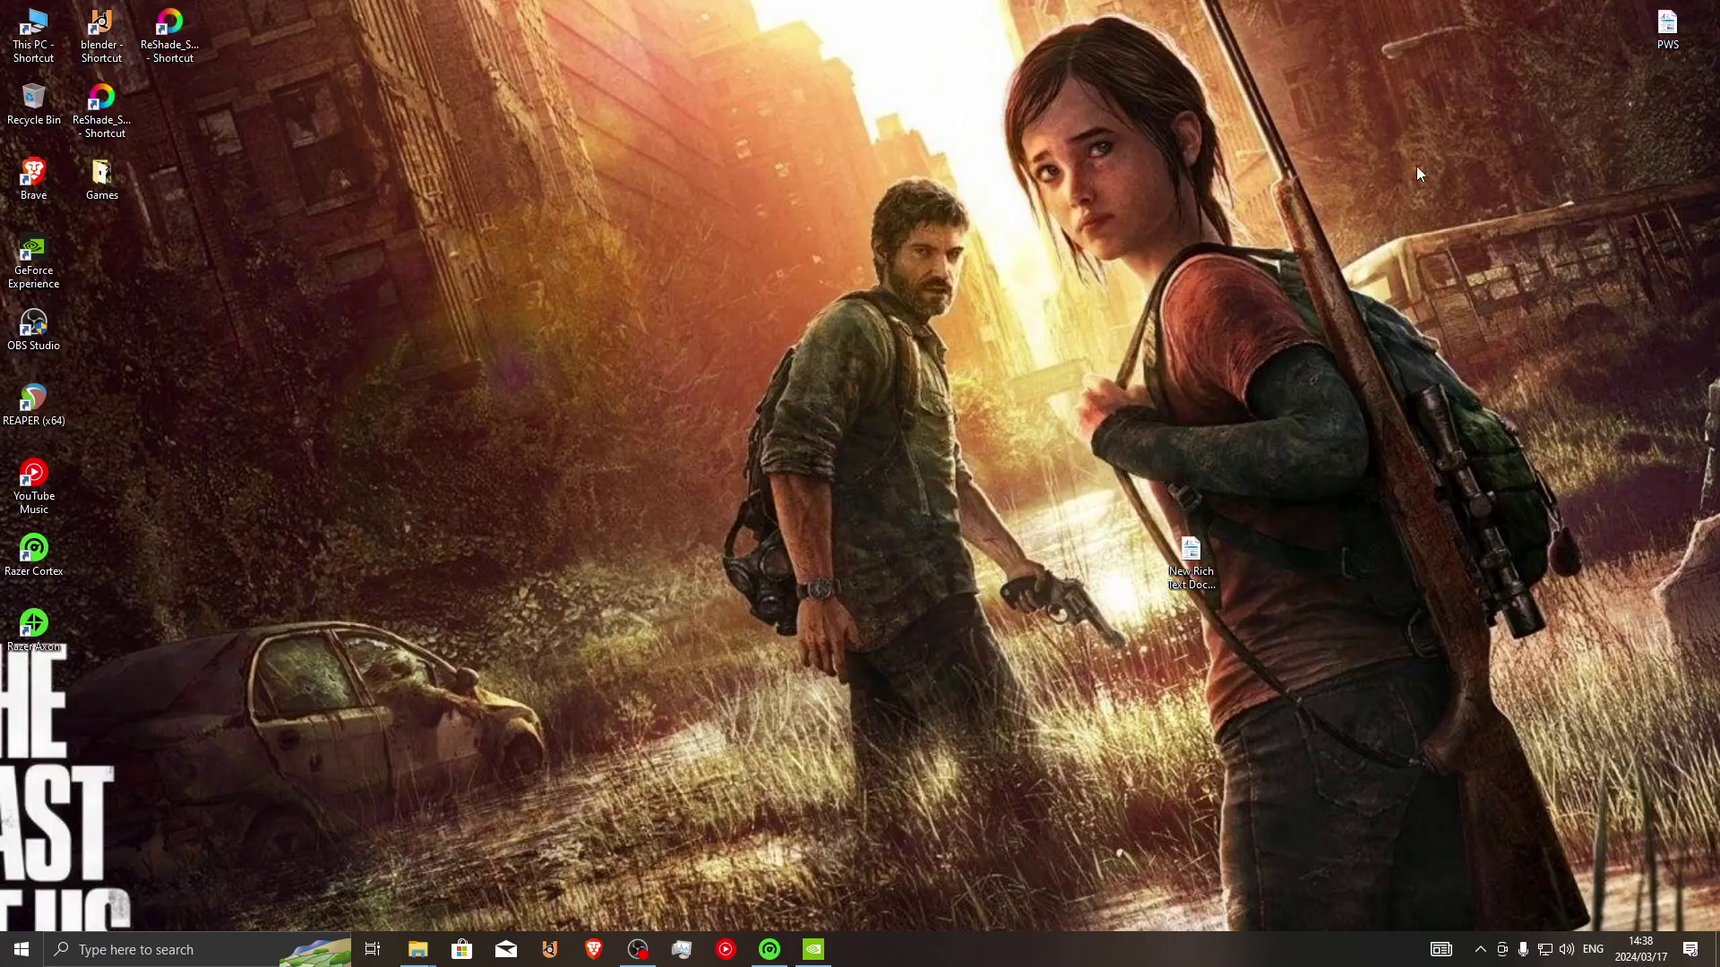
click(767, 955)
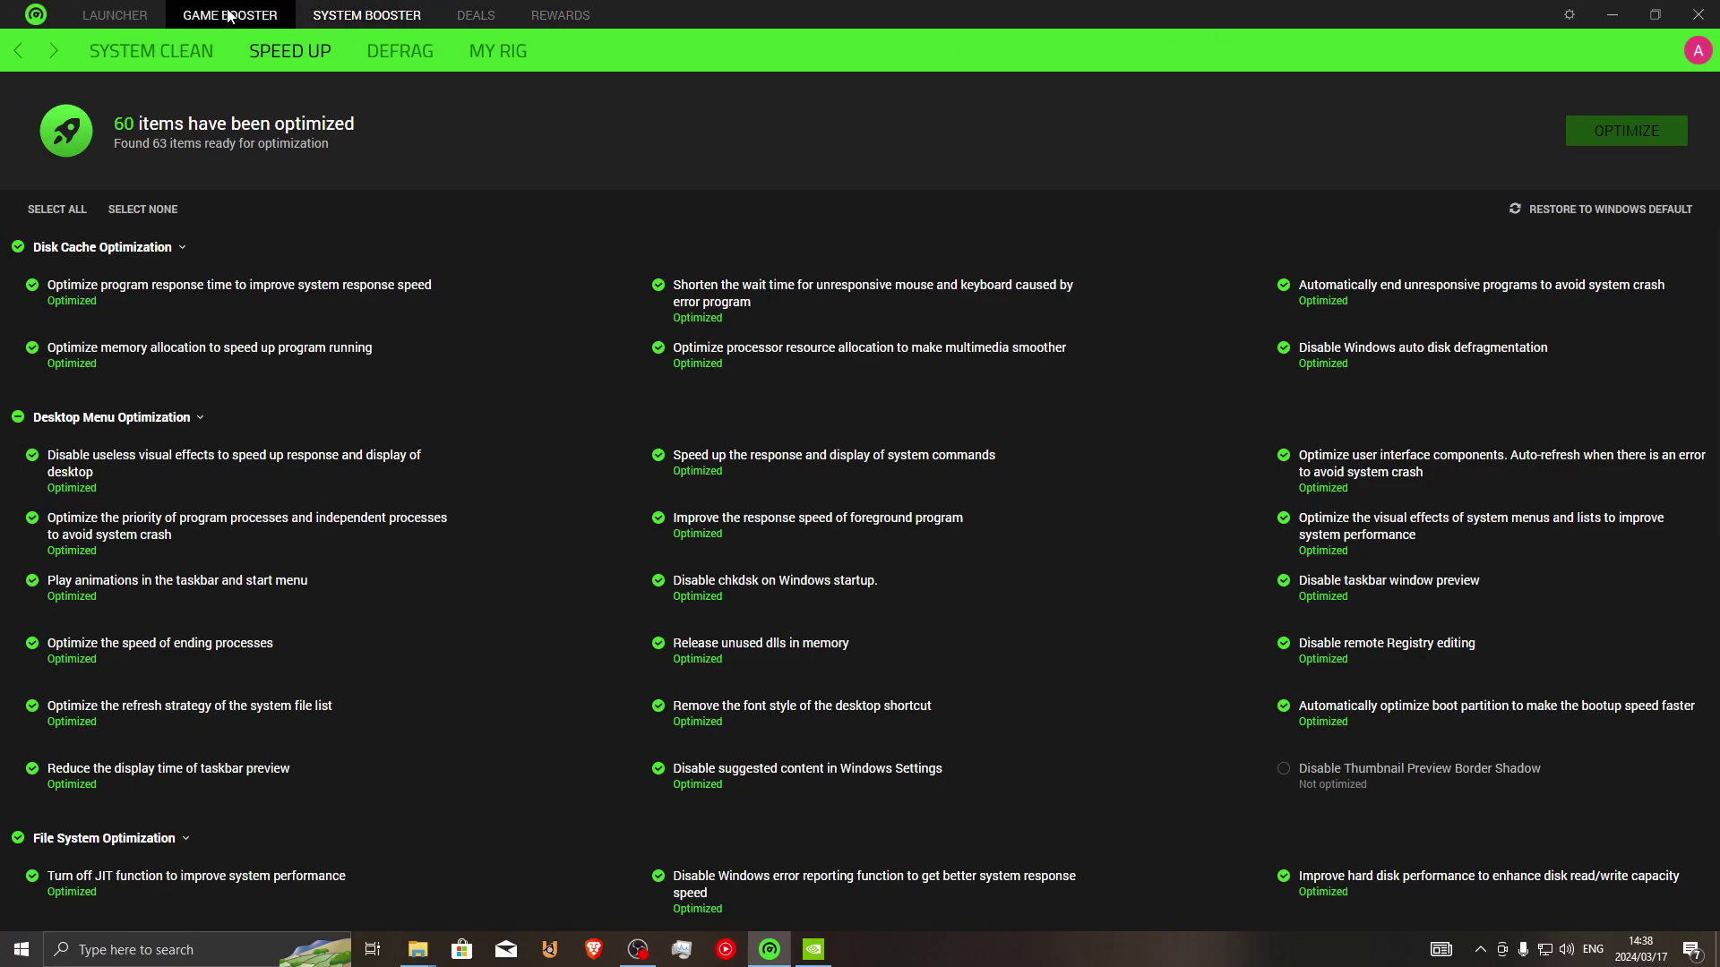
click(358, 18)
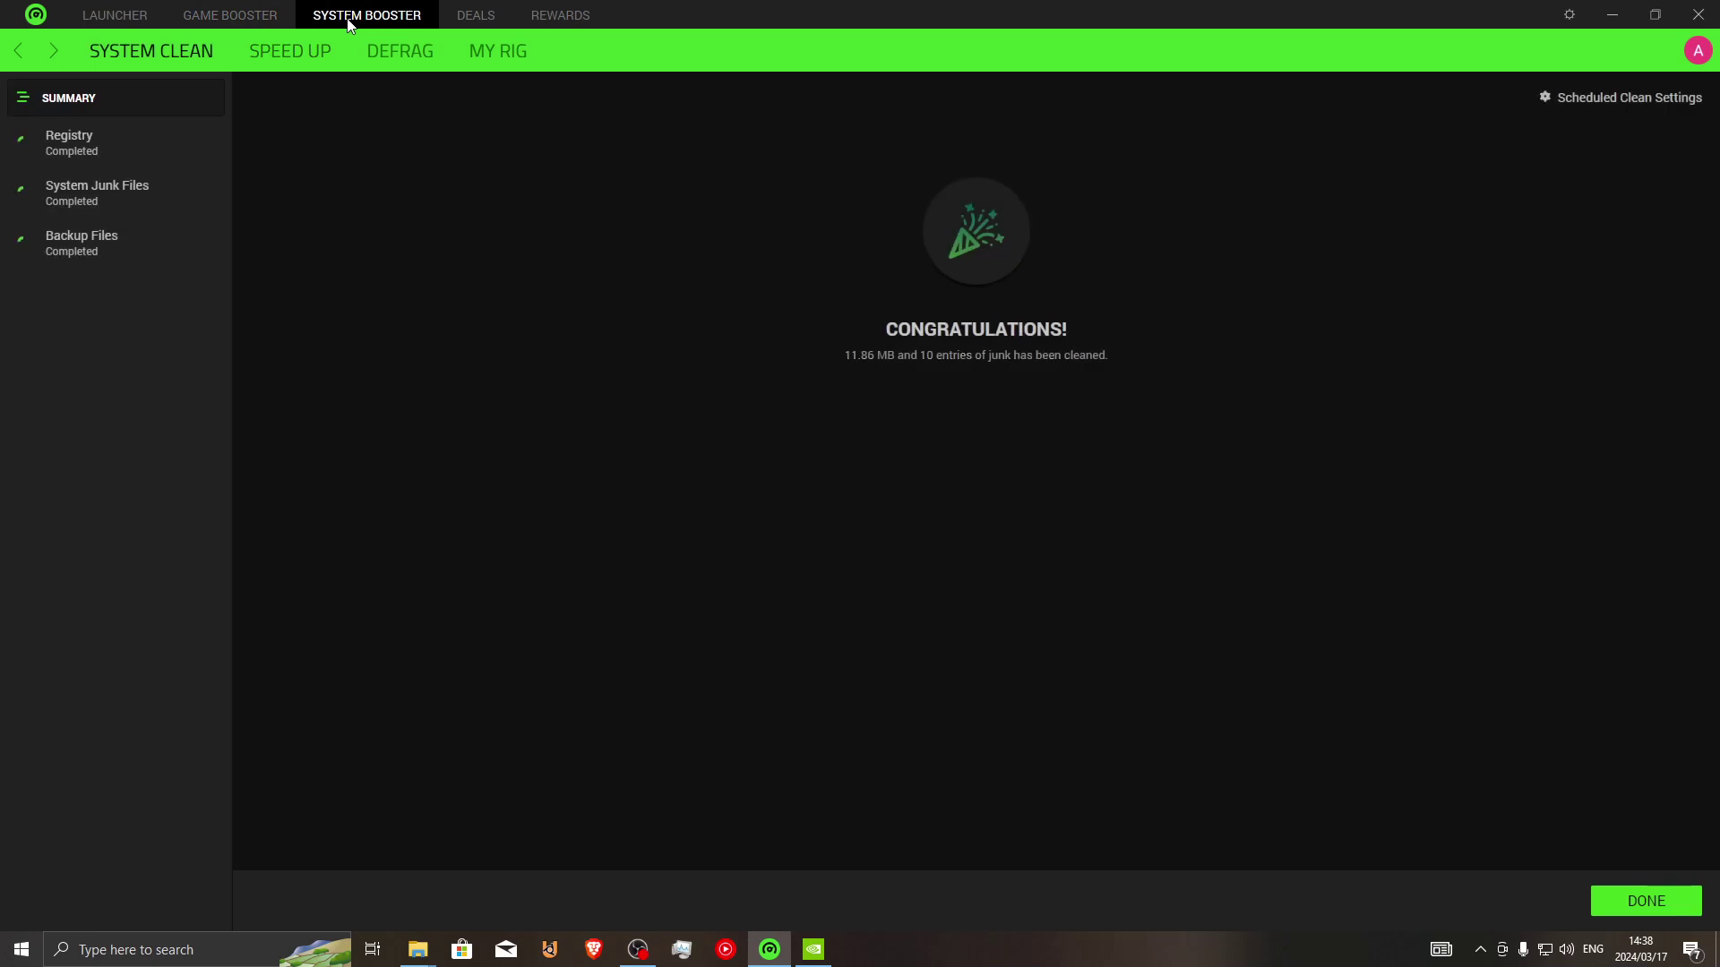
click(503, 64)
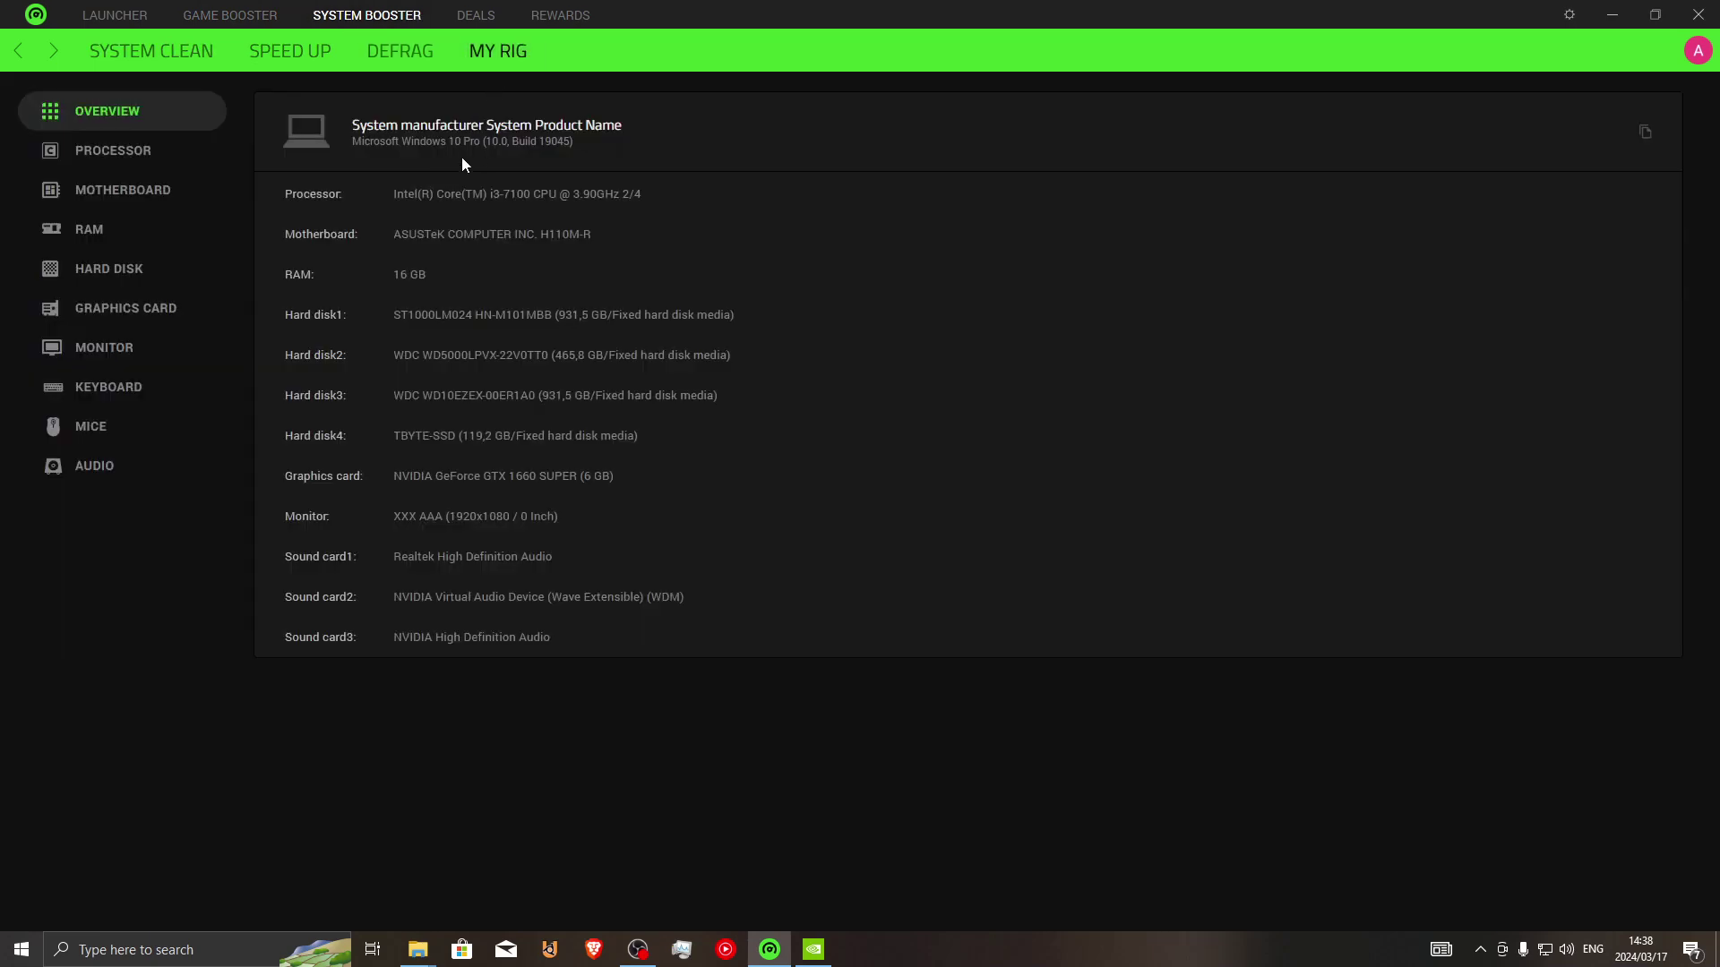
click(113, 153)
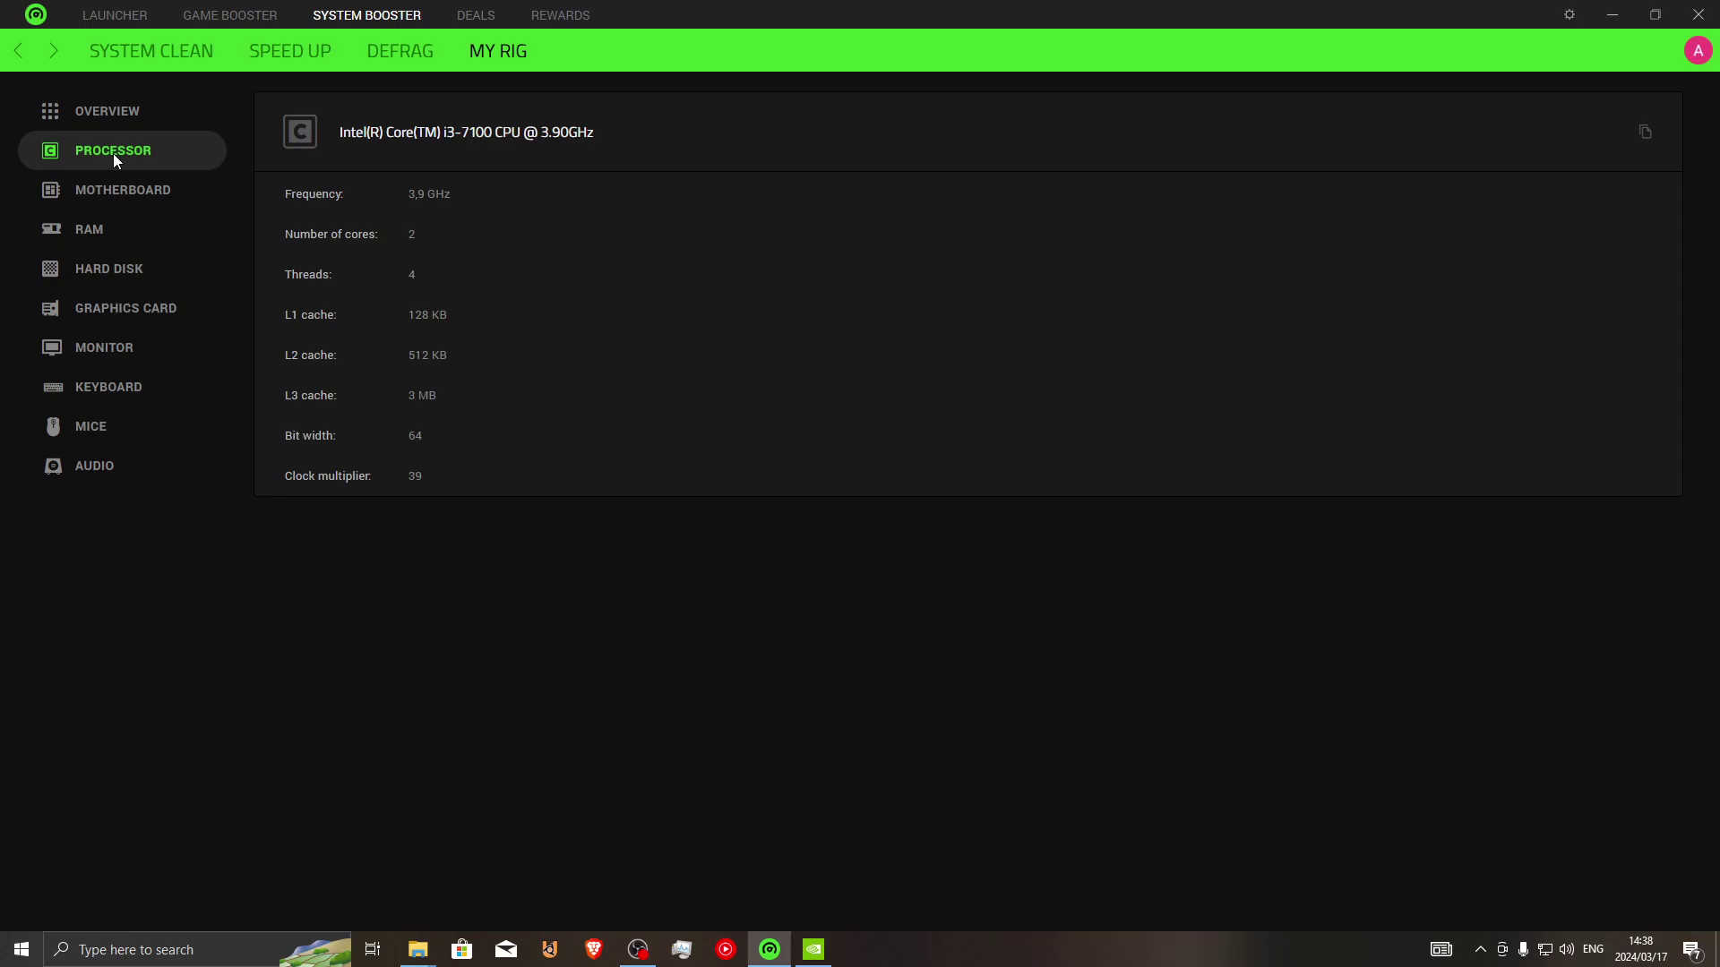
click(163, 186)
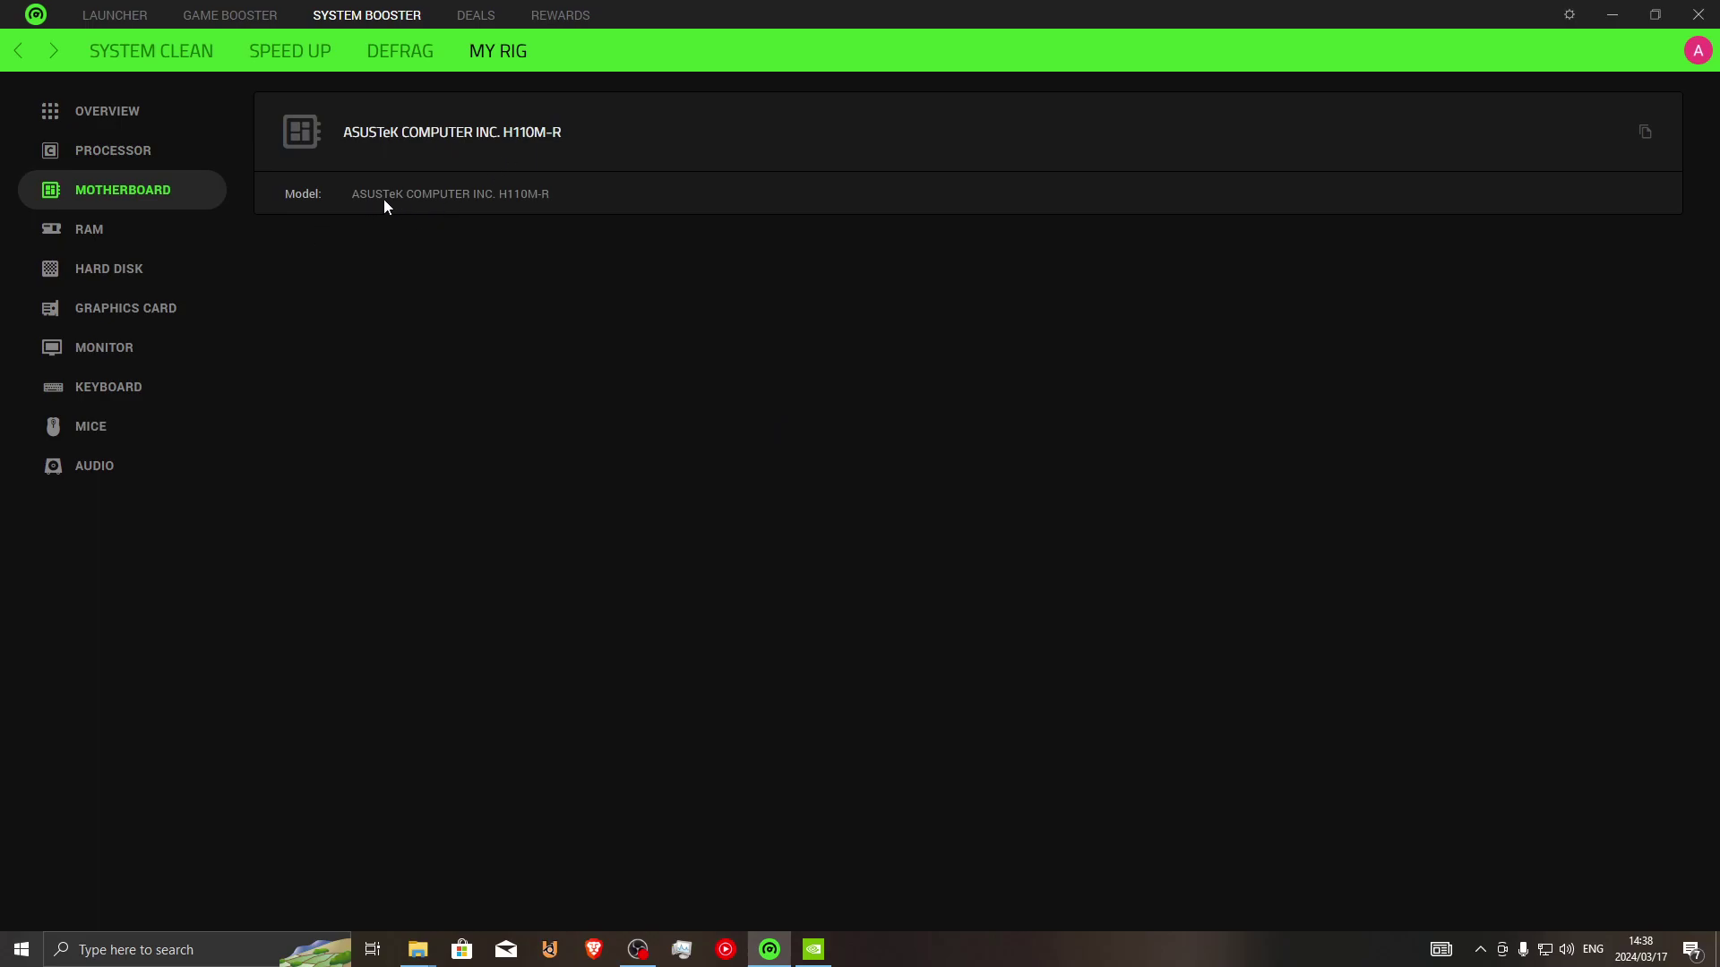
click(90, 235)
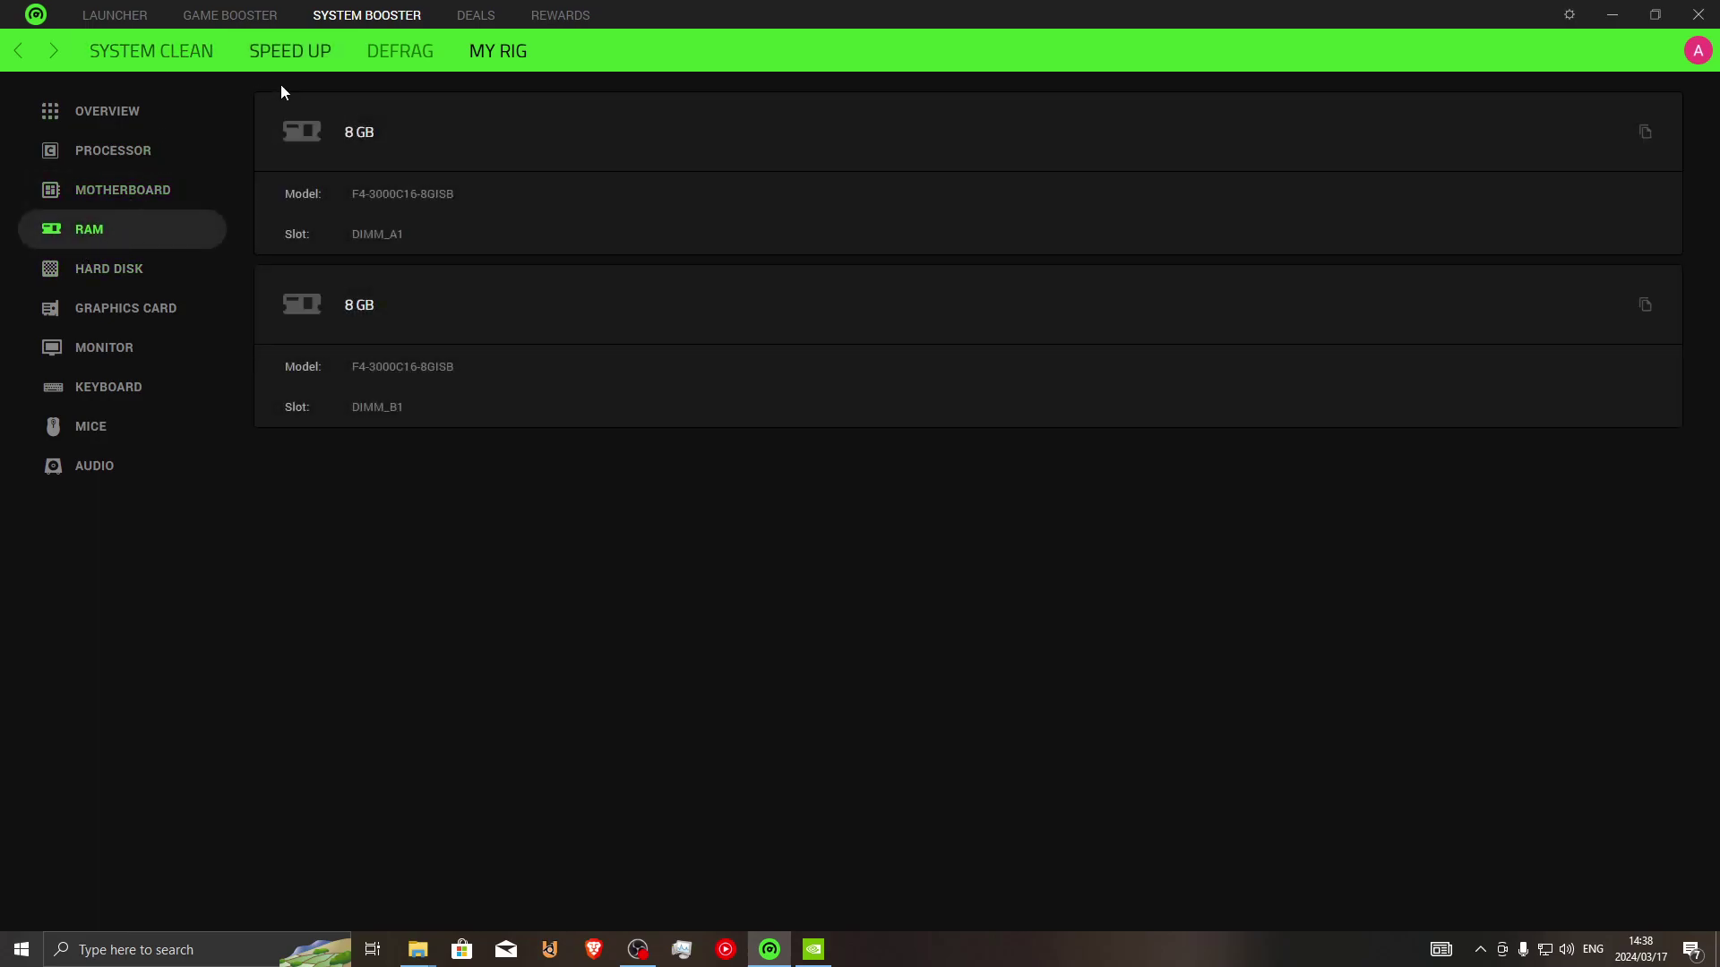
click(121, 267)
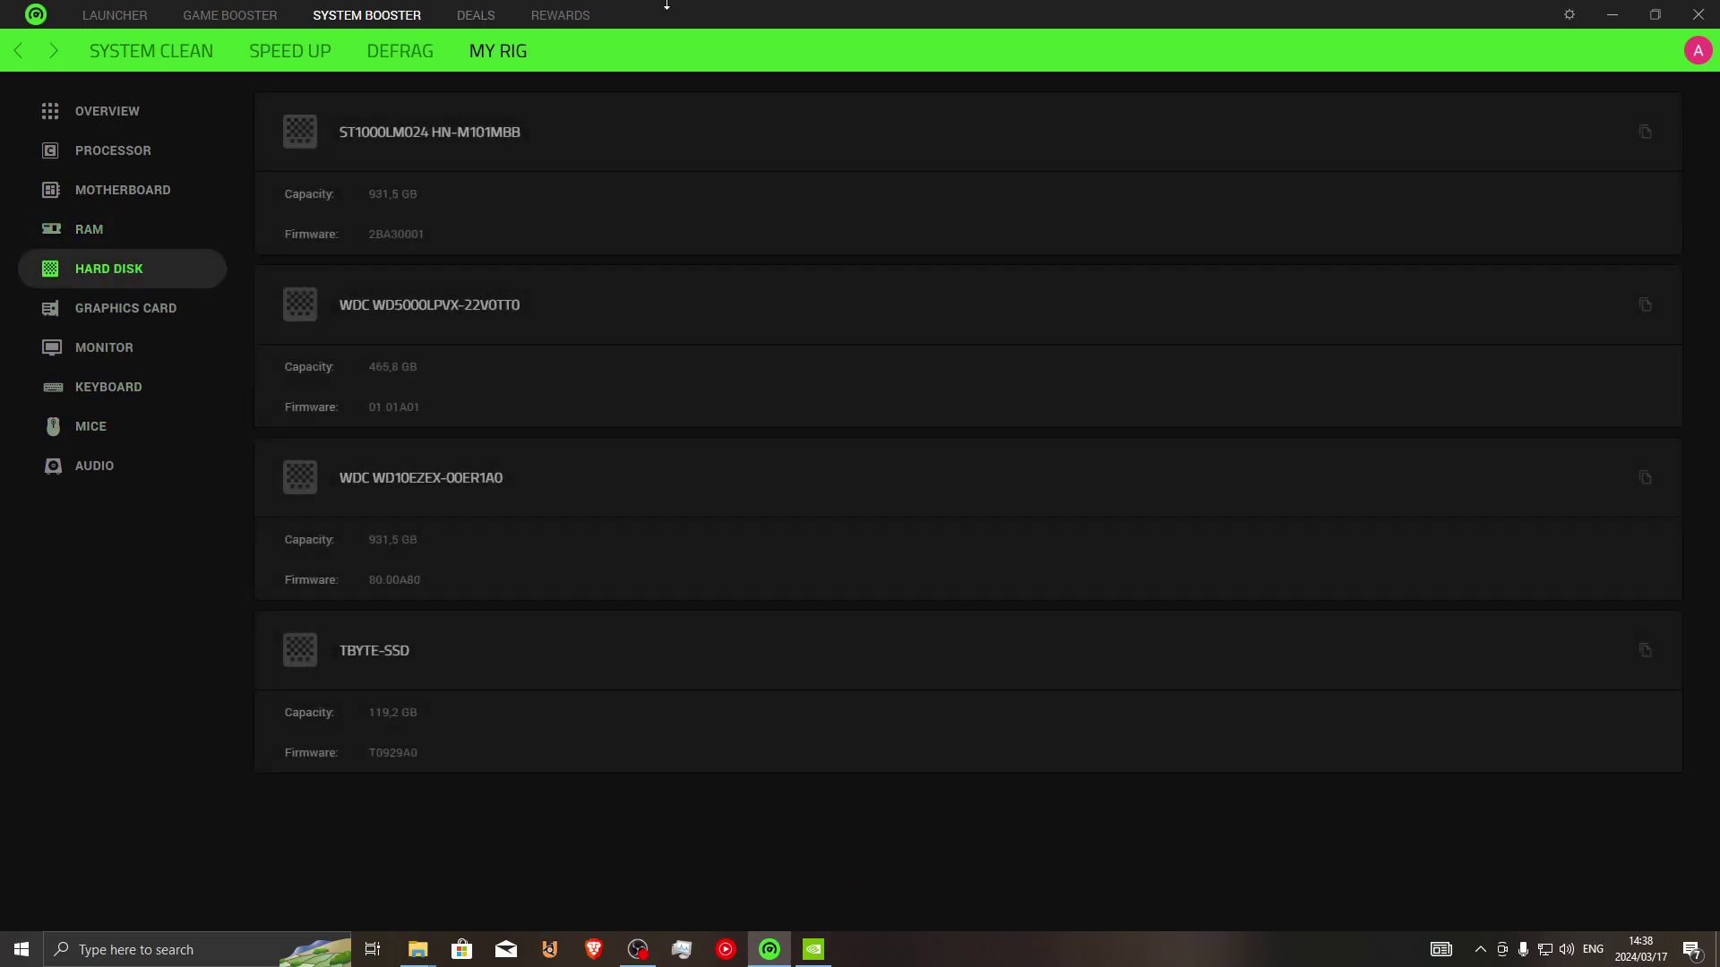
click(138, 308)
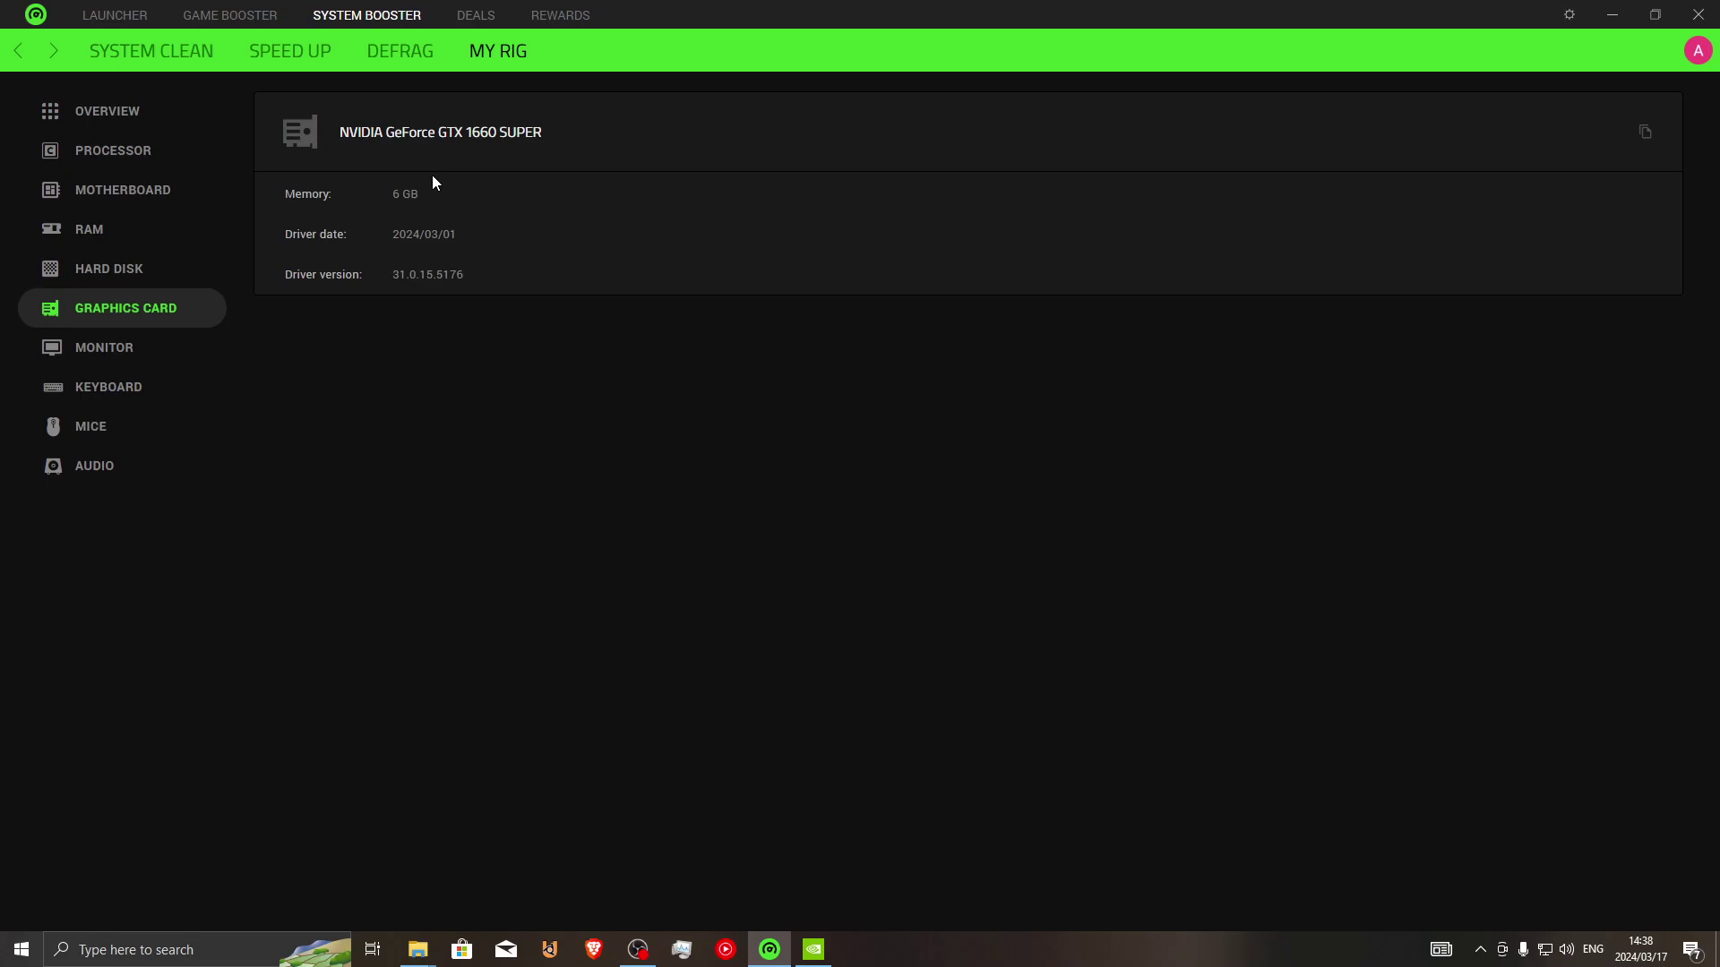
click(1698, 16)
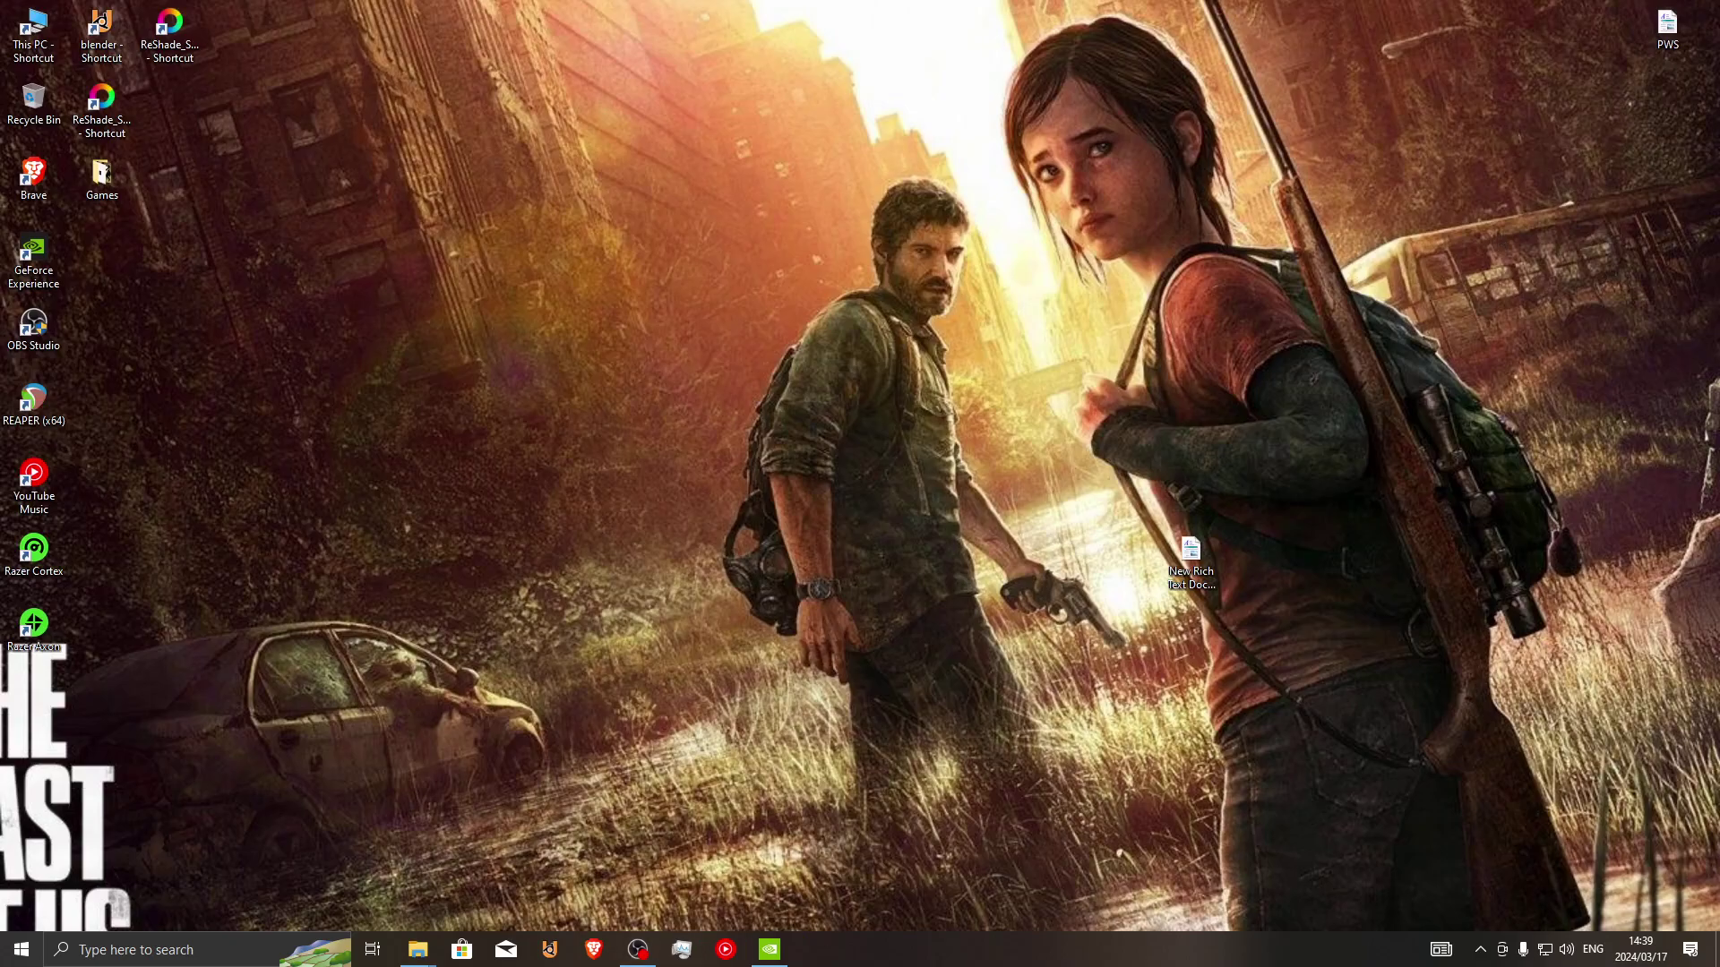
Step: Return to NVIDIA Control Panel and look through the 3D settings listed for Marvel's Spider-Man Remastered
click(769, 949)
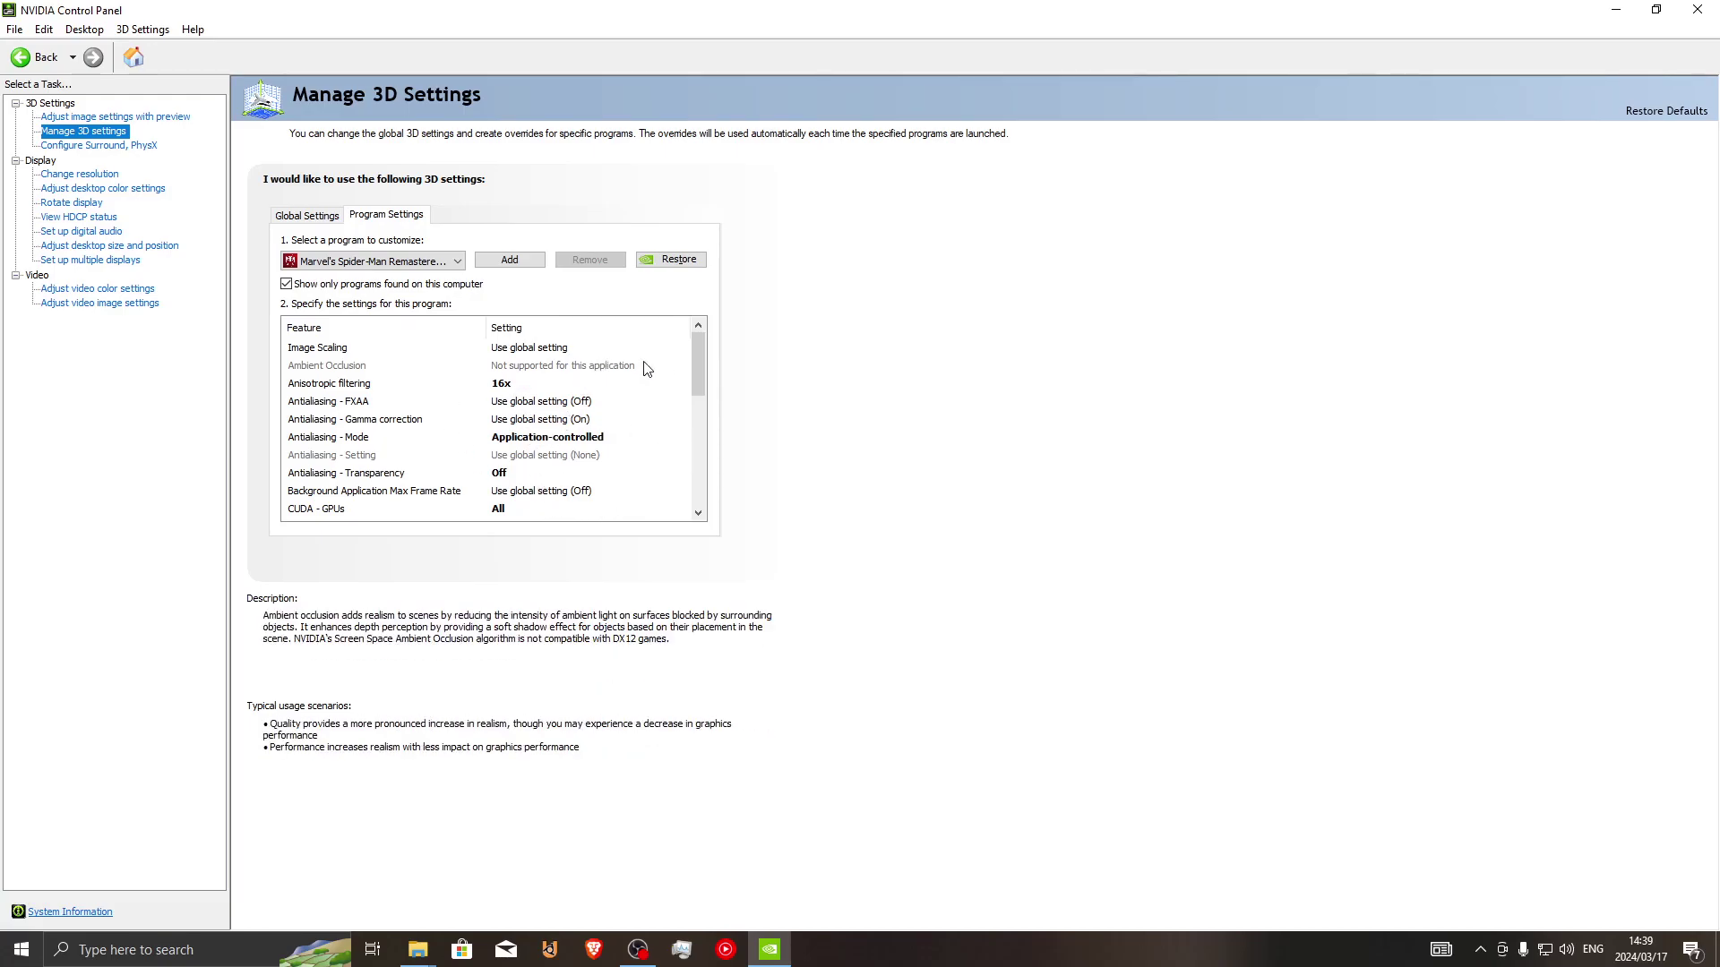
drag(696, 363, 701, 202)
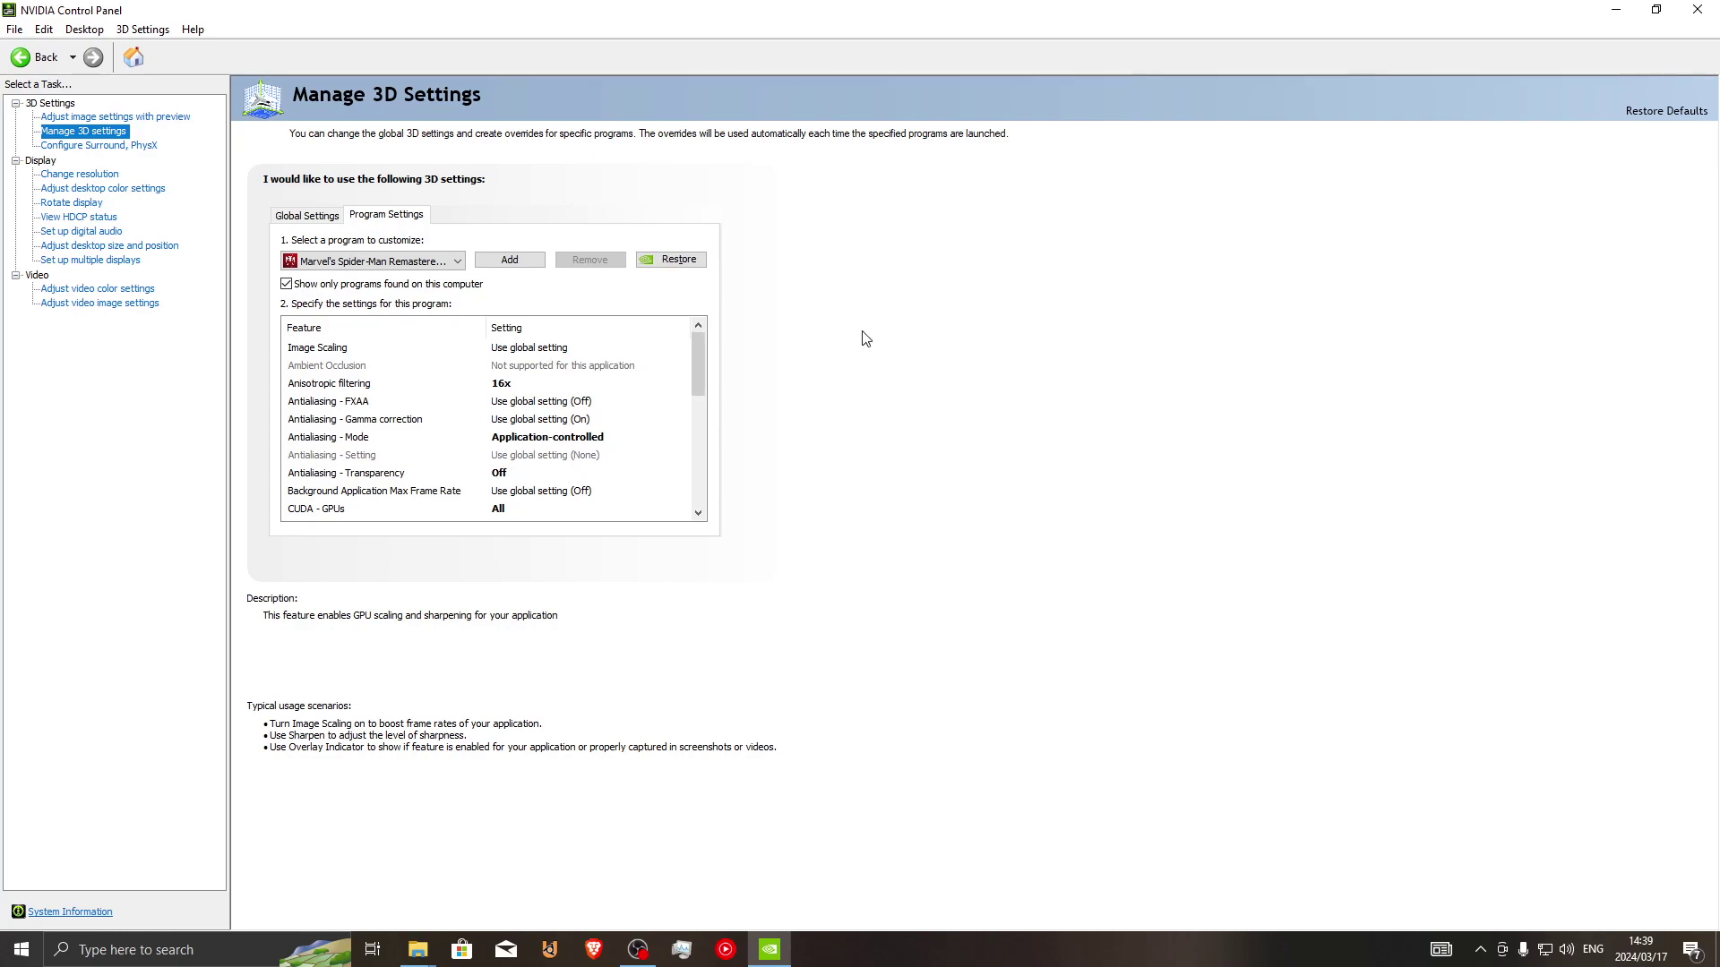
Step: Try Image Scaling with GPU scaling on and 28% sharpening for Marvel's Spider-Man Remastered, and cancel the change
click(543, 350)
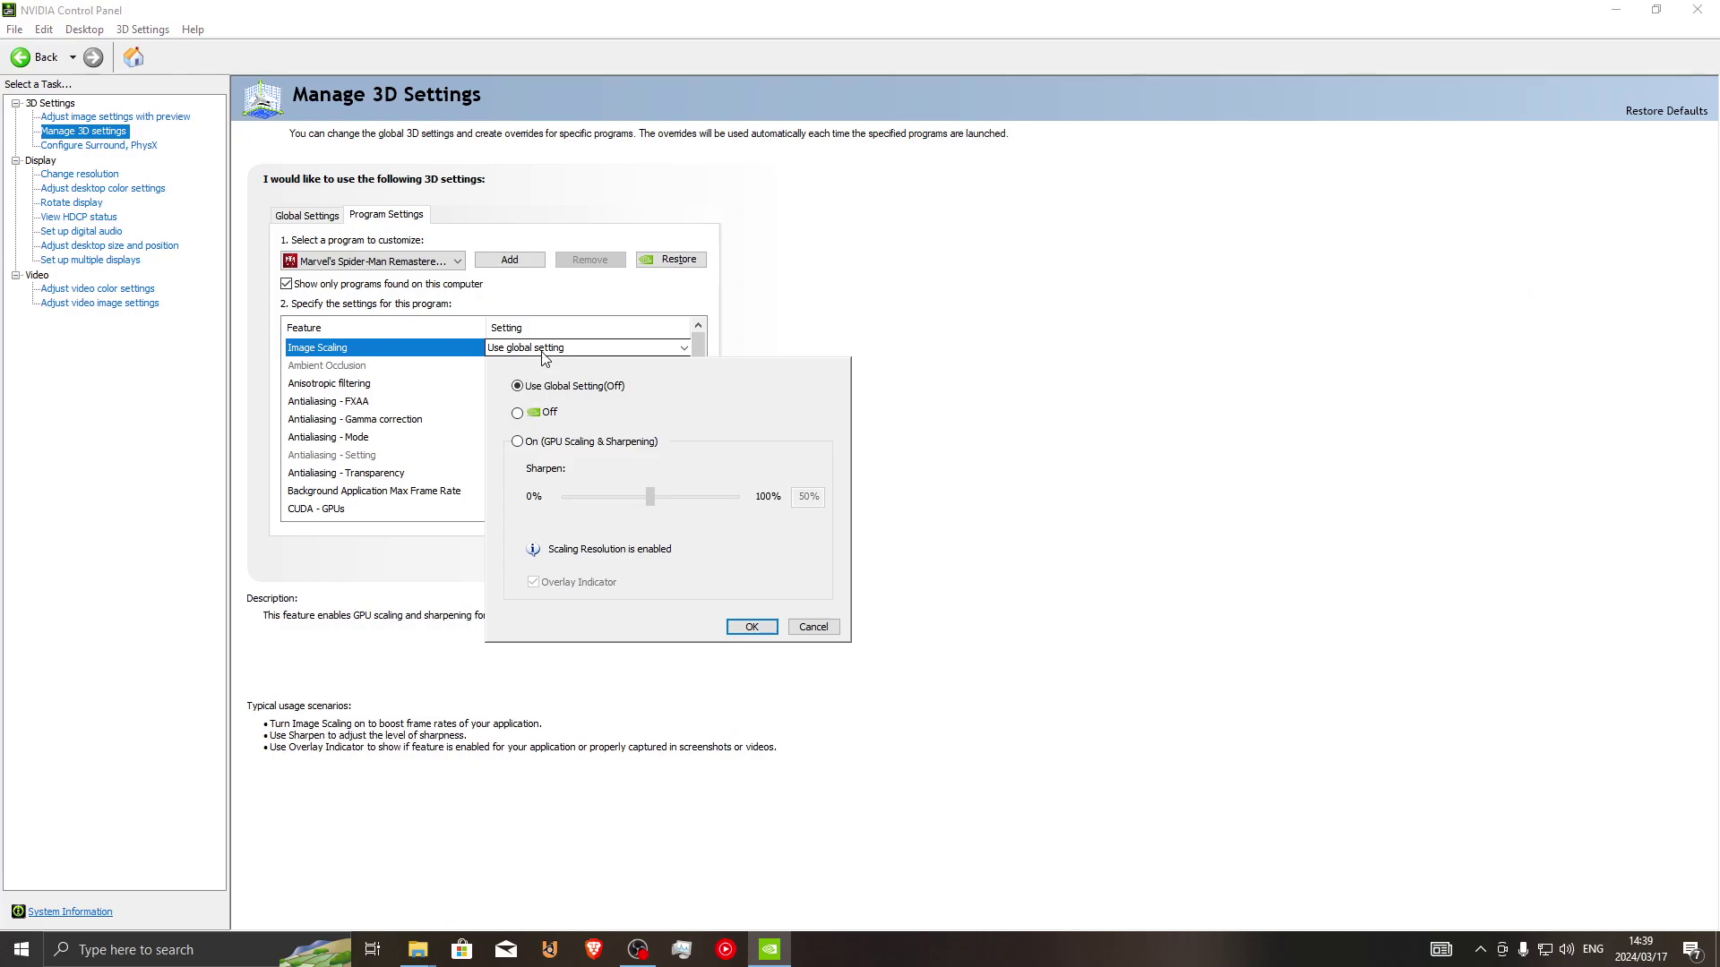
click(518, 442)
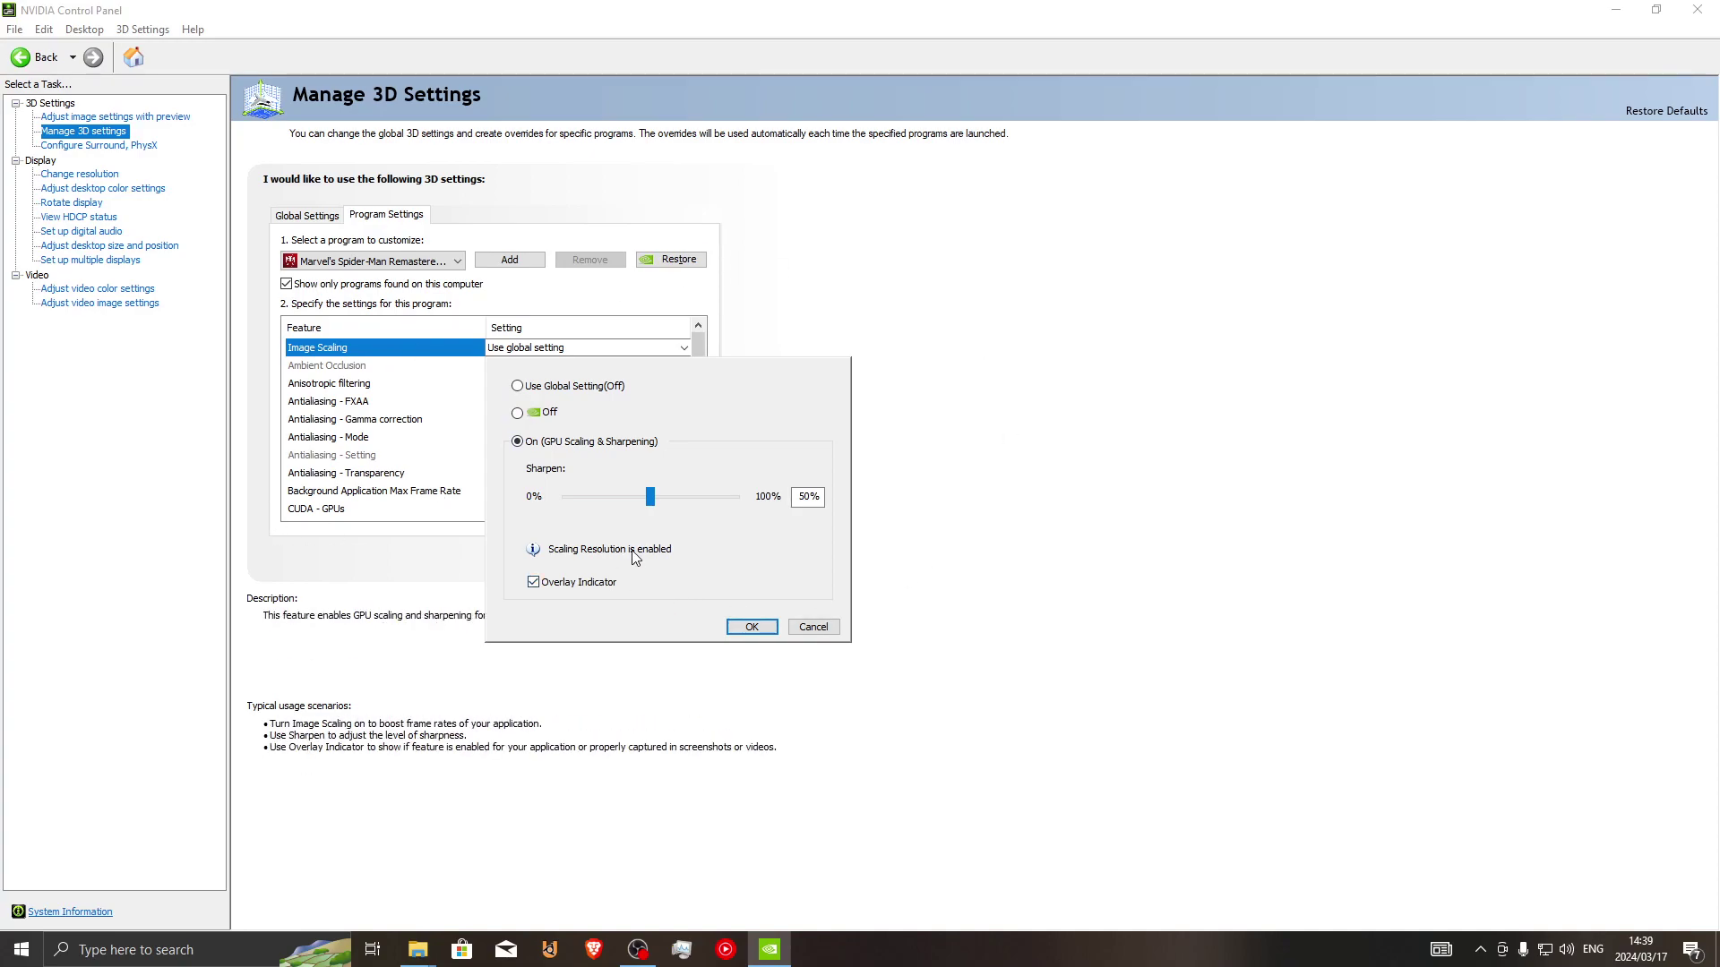
drag(650, 498, 583, 498)
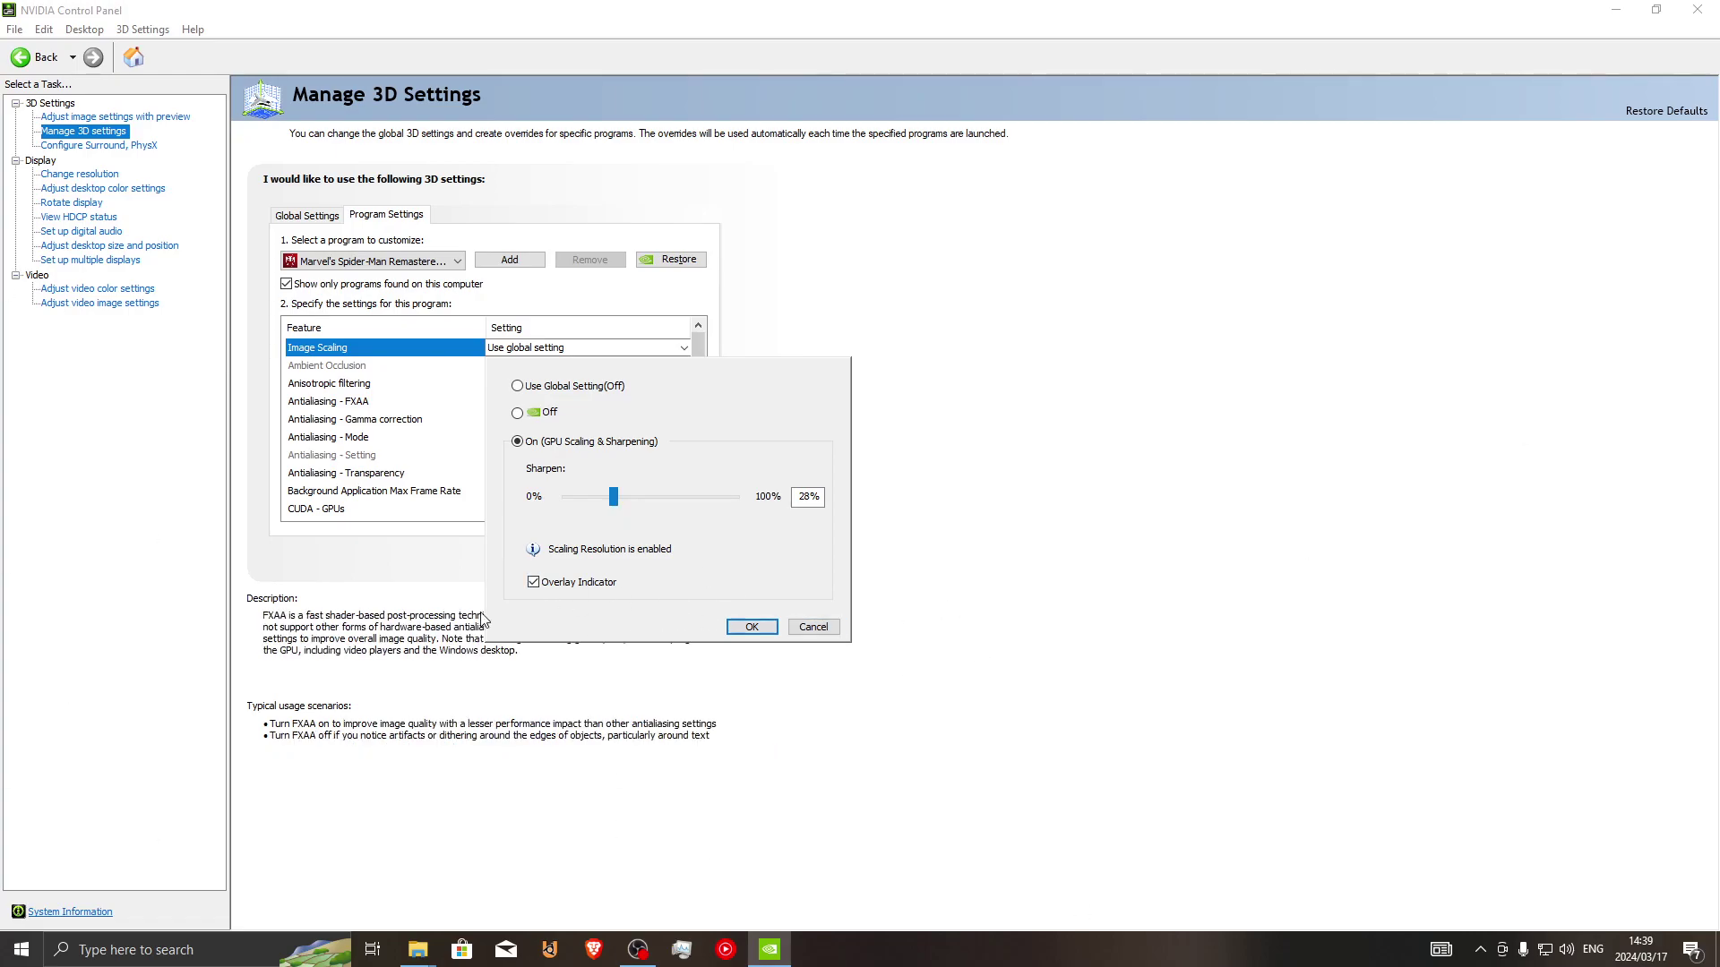
click(812, 627)
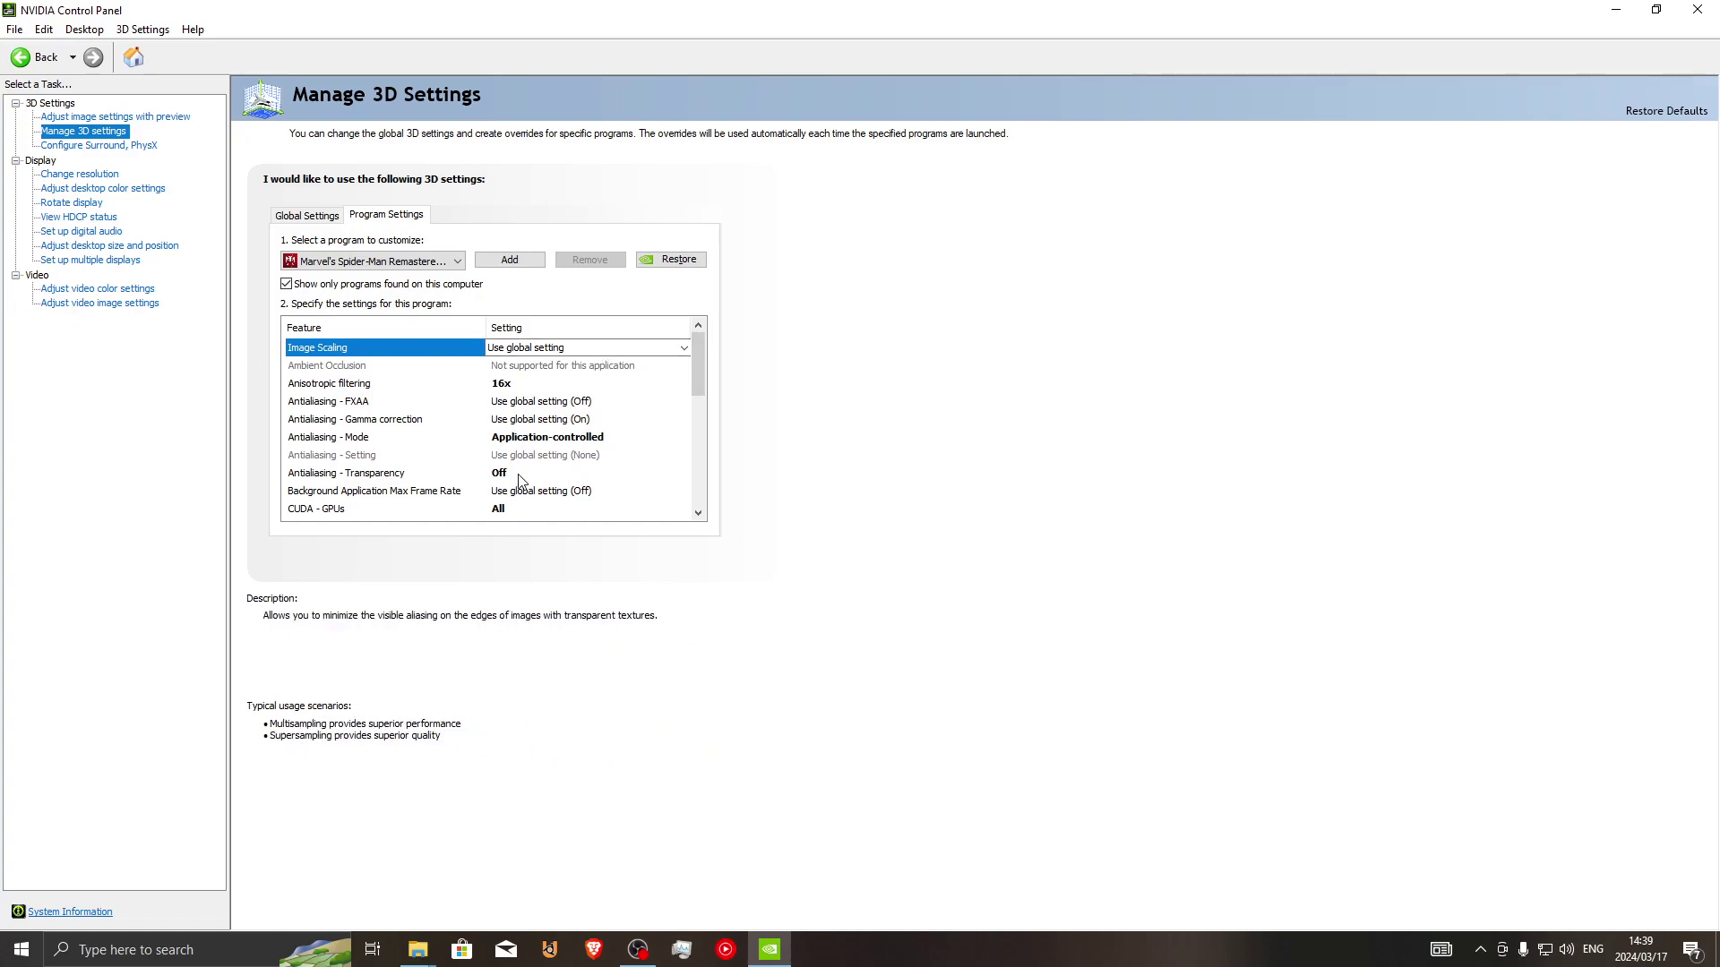
Step: Review the FXAA, gamma correction and mode antialiasing settings, and set Antialiasing - Transparency to Off
click(330, 403)
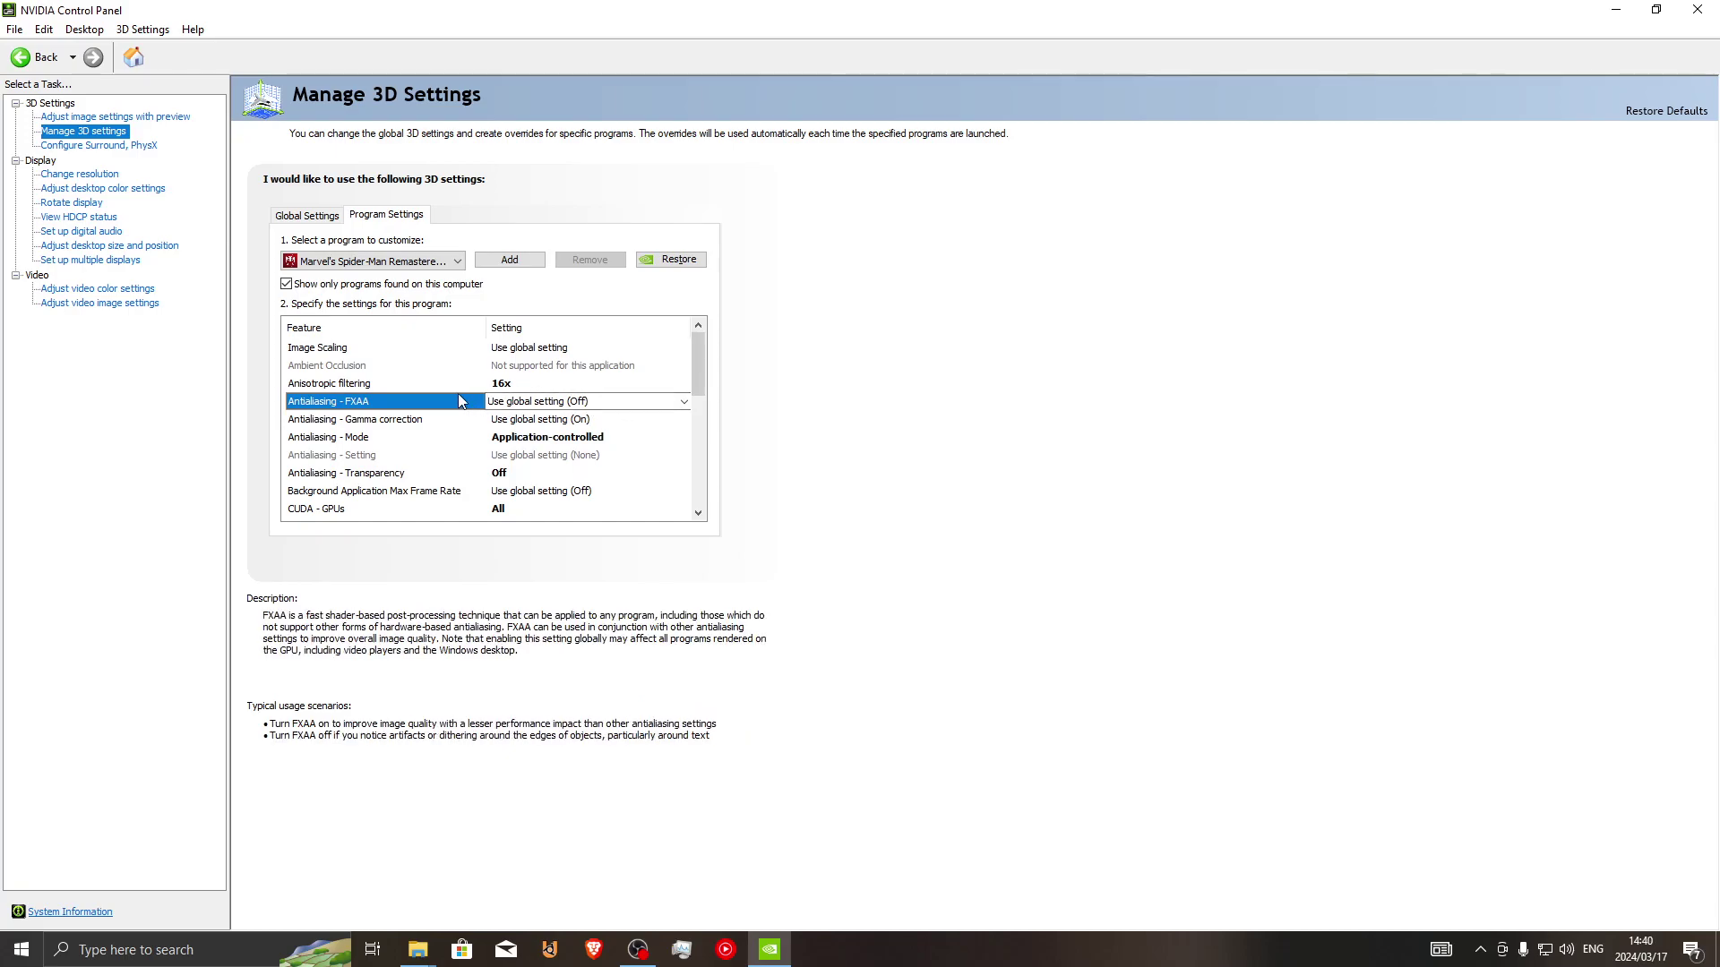
click(349, 418)
click(337, 439)
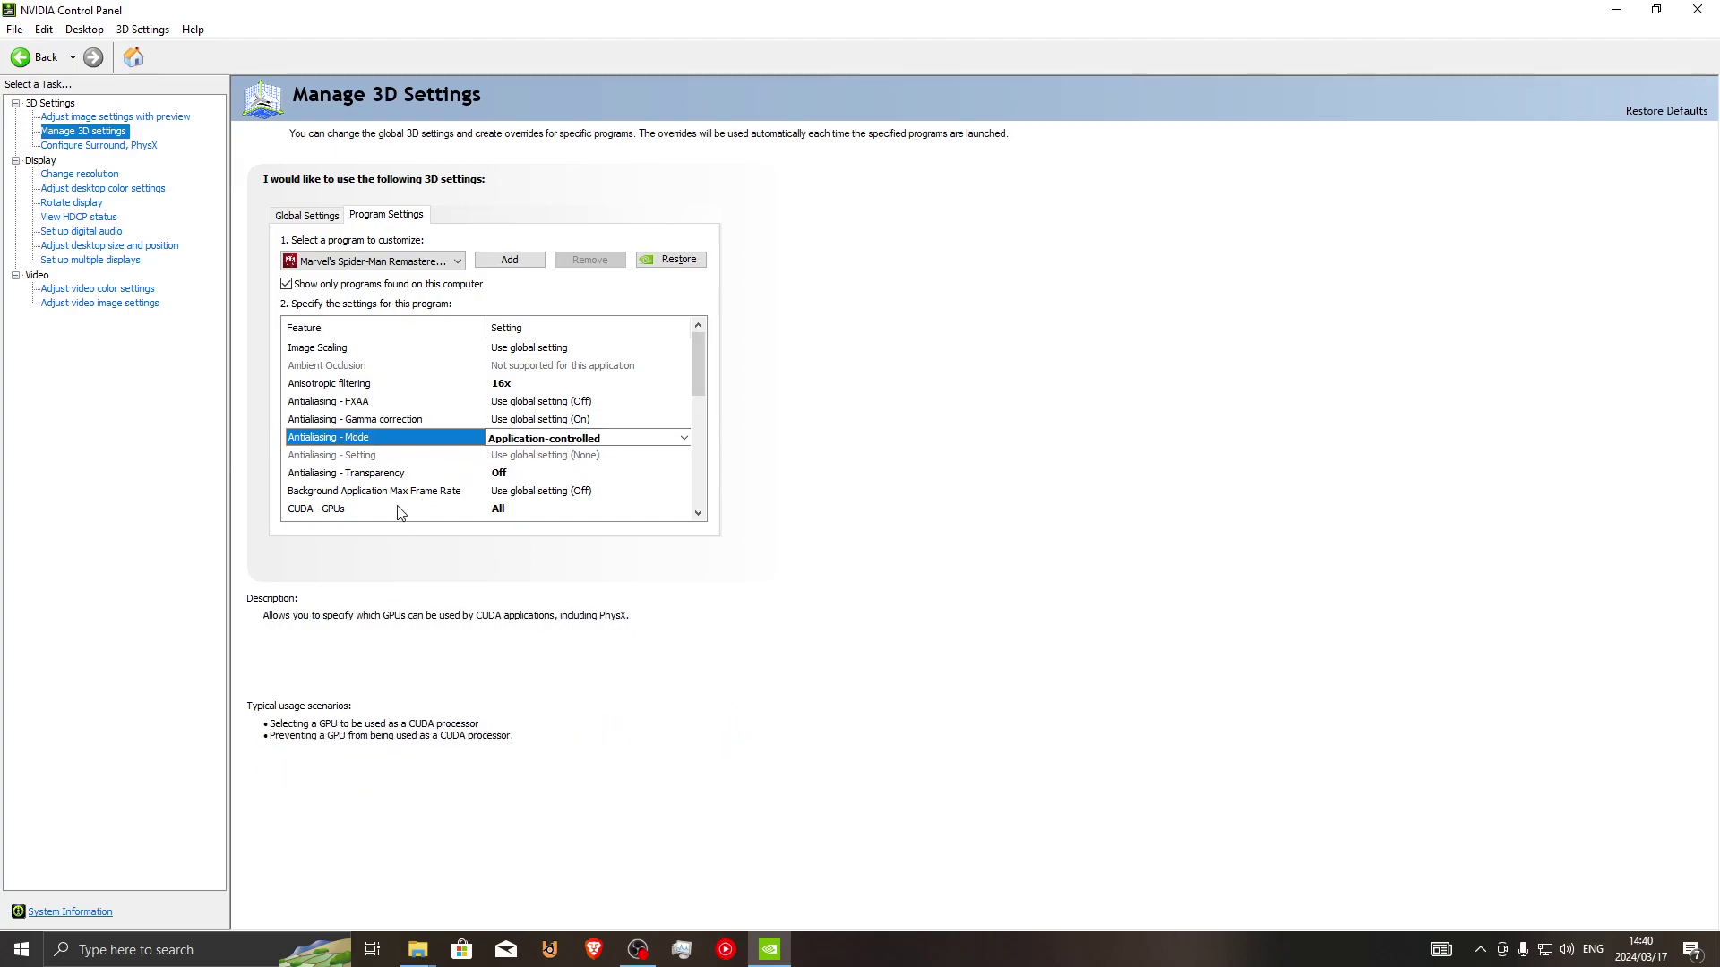
click(331, 479)
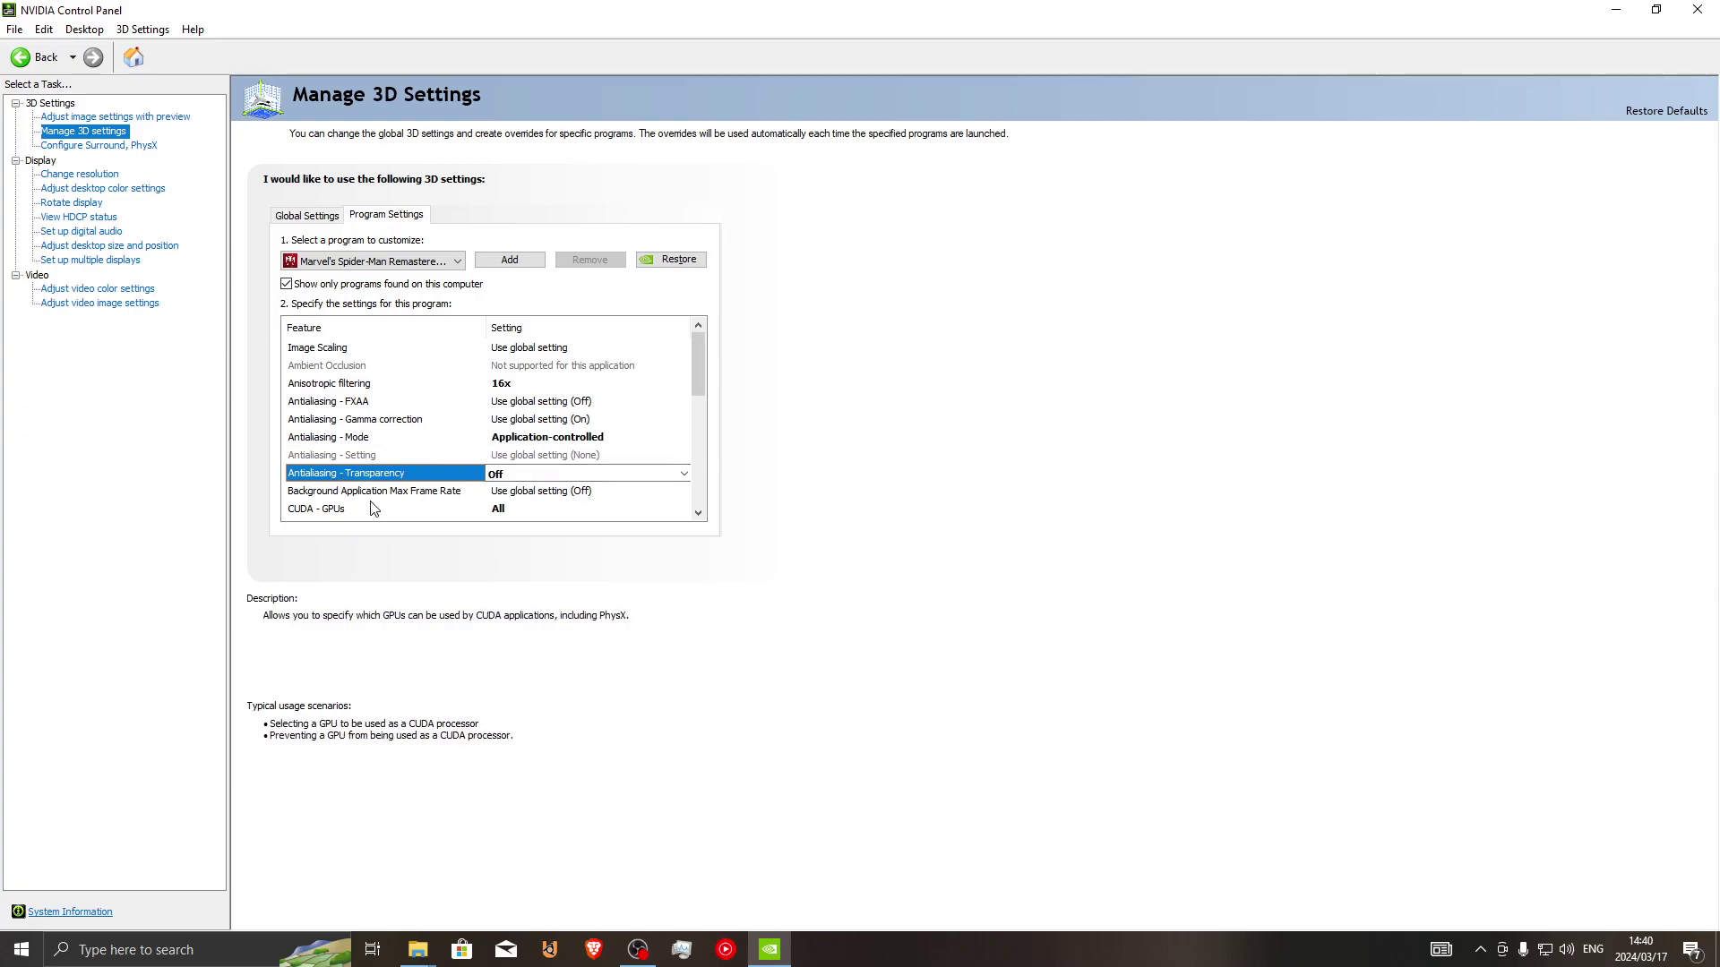
click(517, 474)
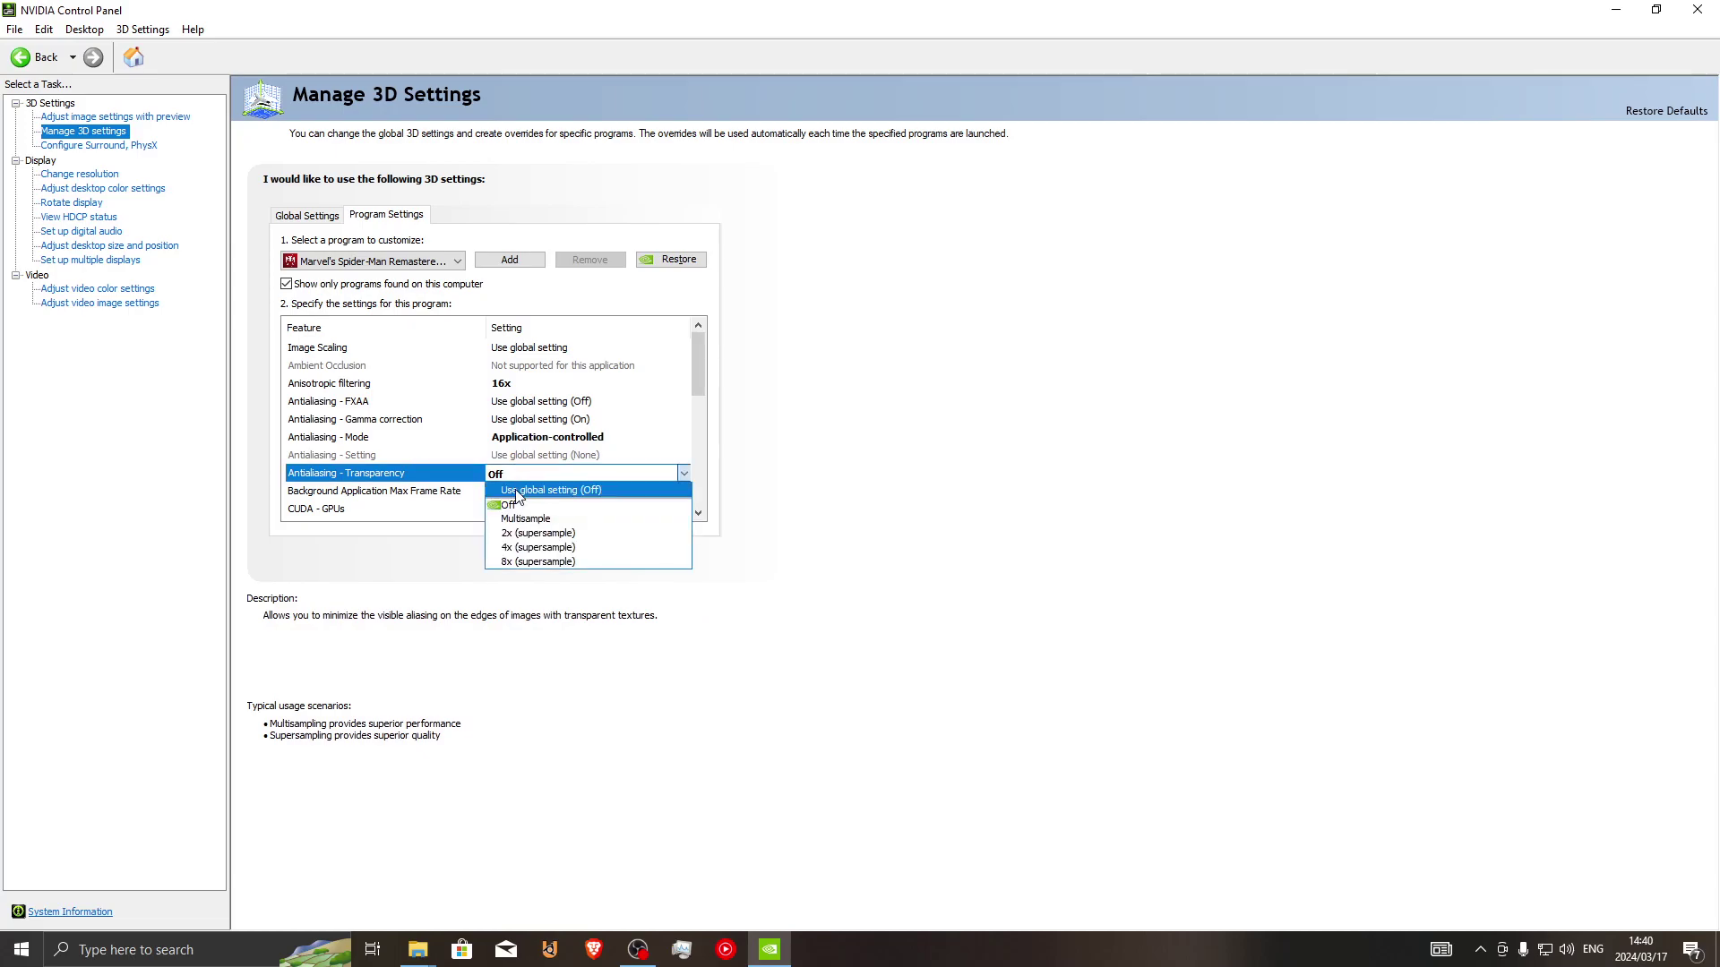
click(504, 505)
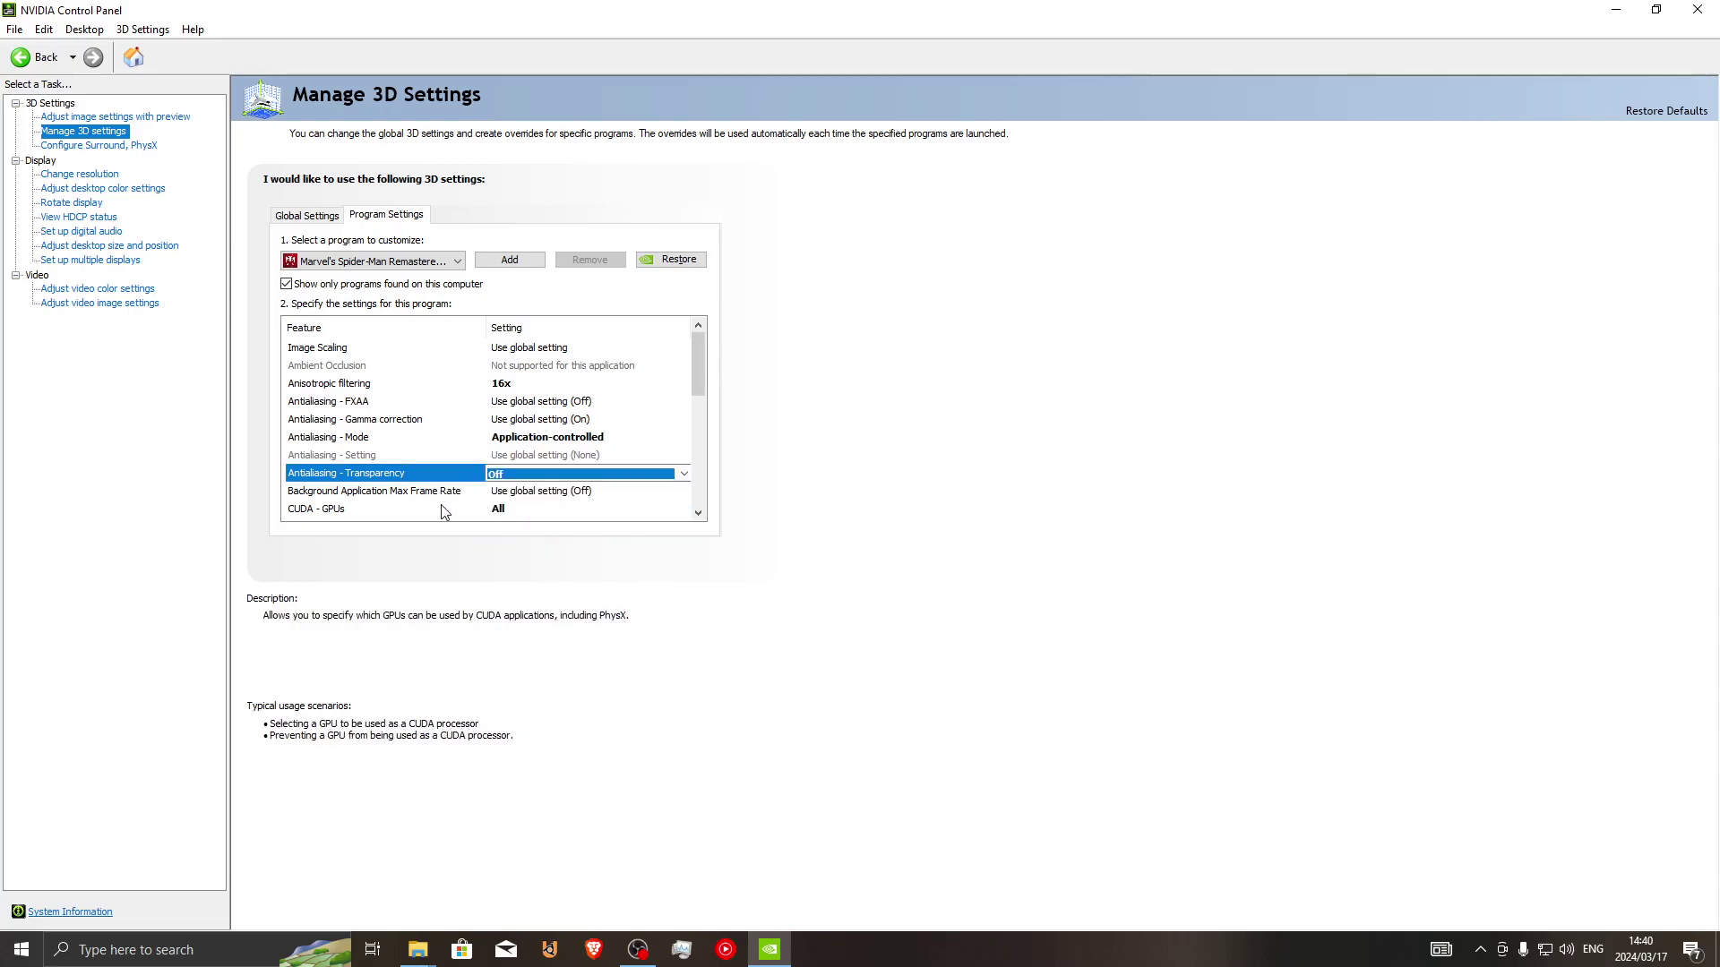
Step: Assign CUDA - GPUs to the NVIDIA GeForce GTX 1660 SUPER under Use these GPUs for Marvel's Spider-Man Remastered
click(420, 511)
click(502, 507)
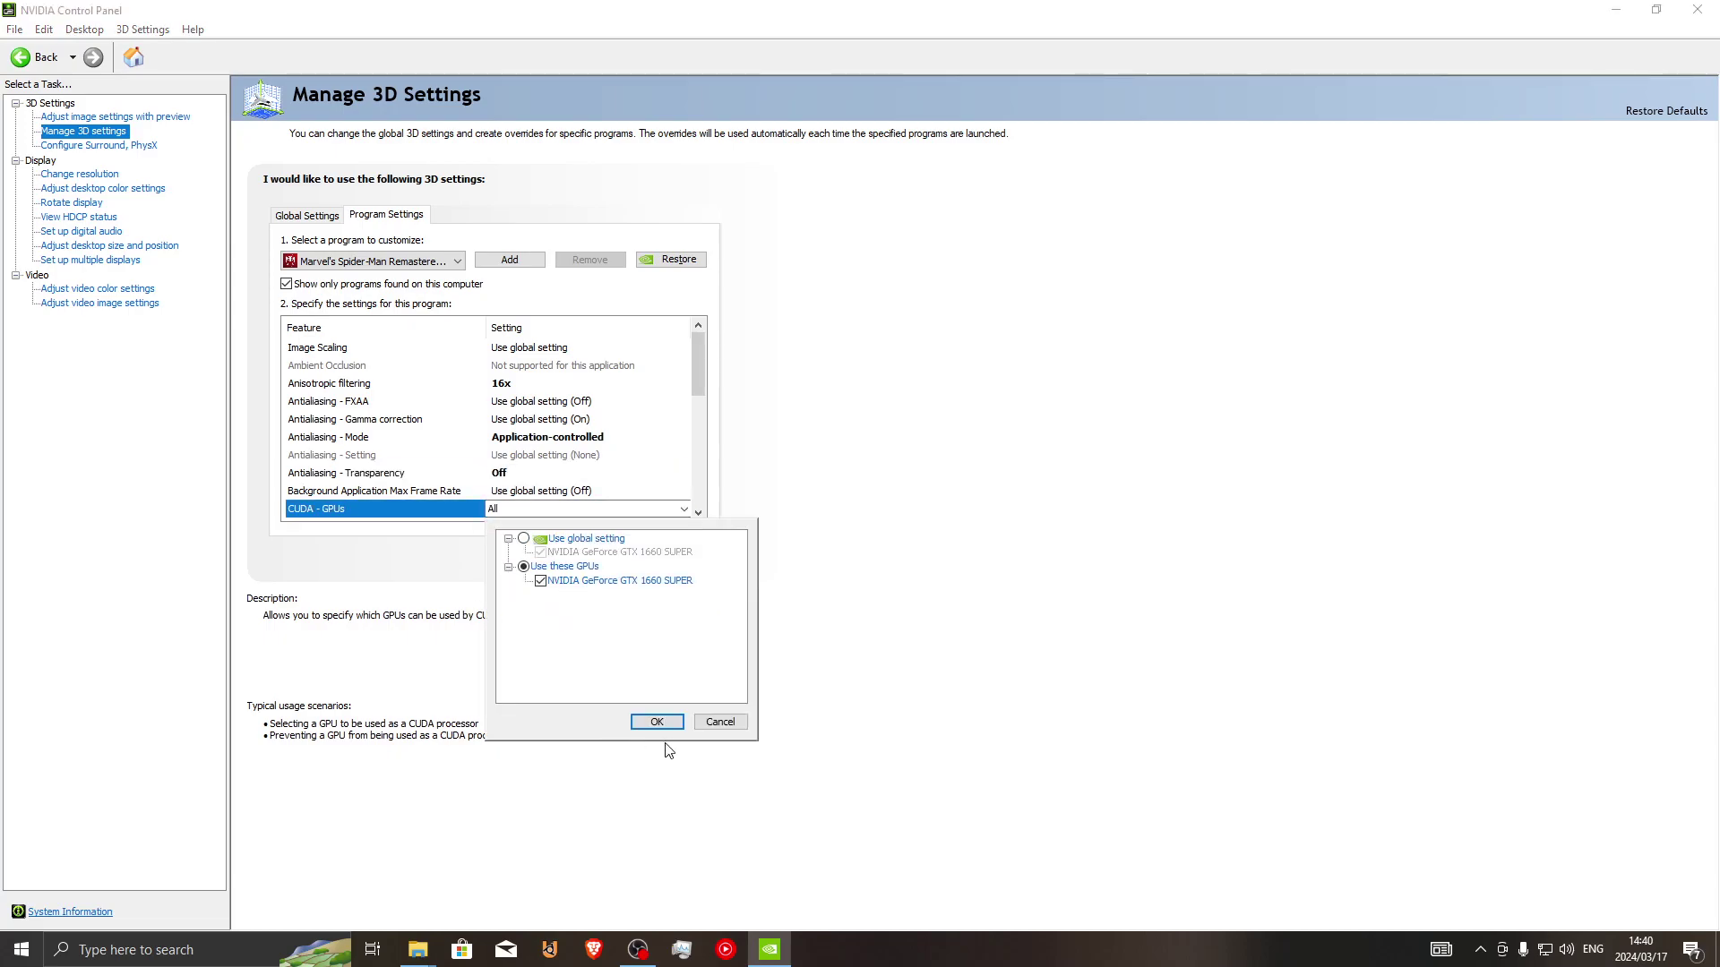
click(645, 721)
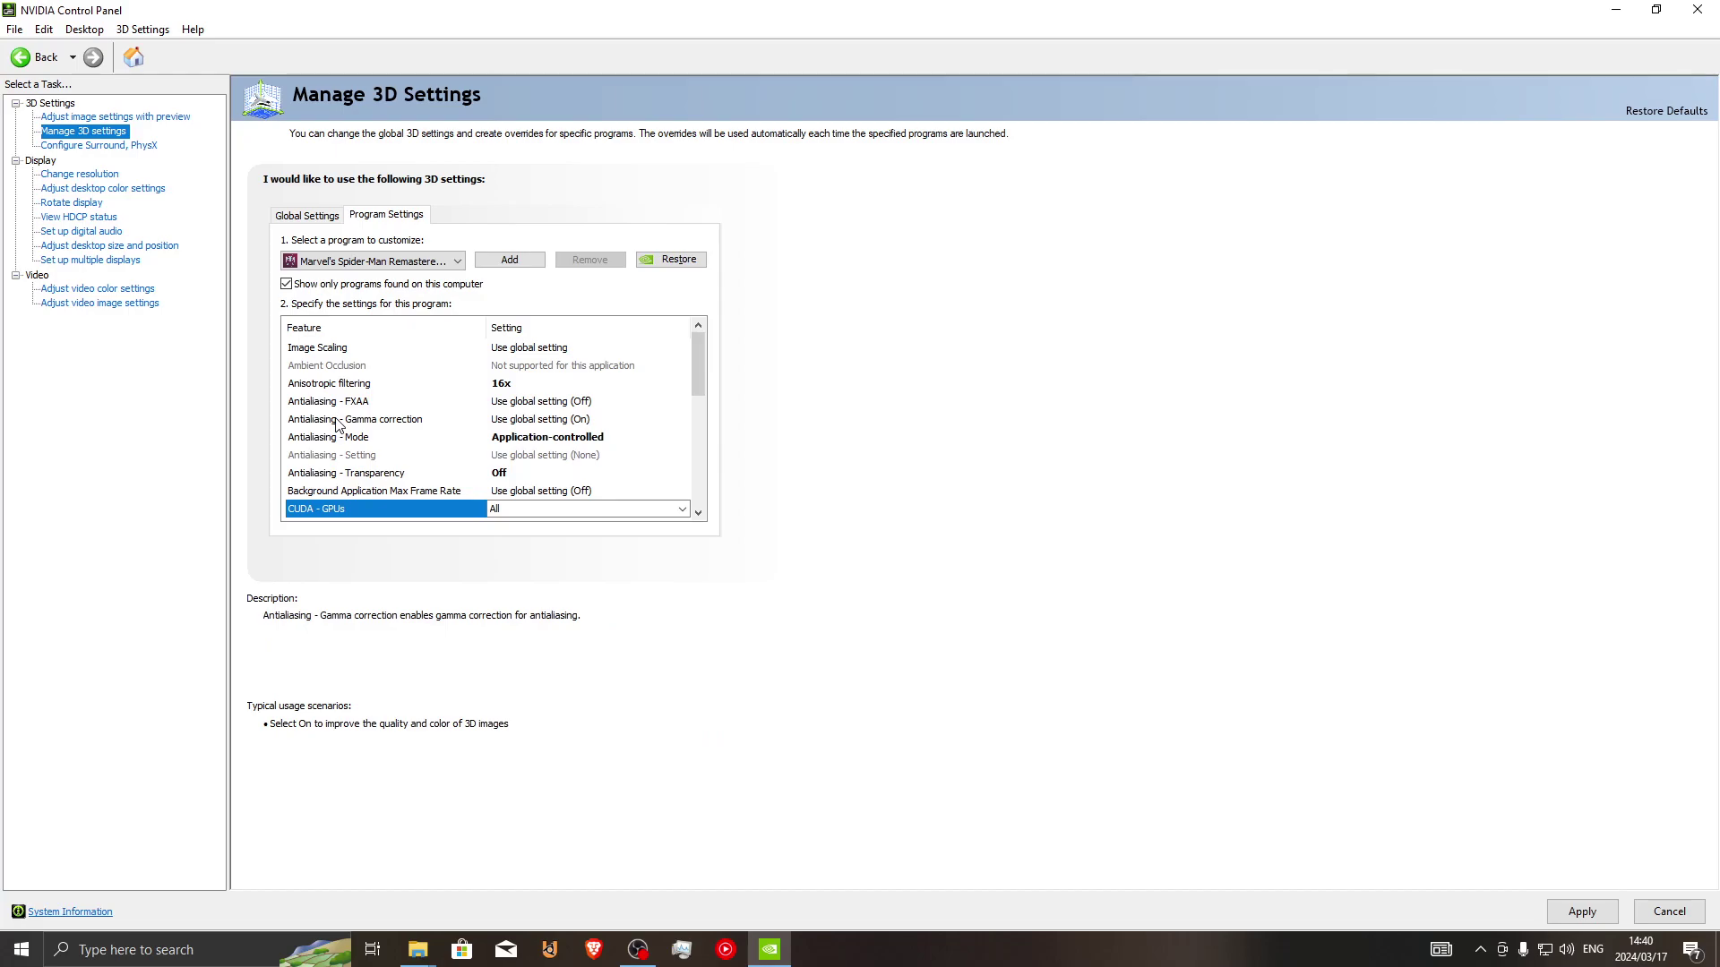
Step: Set Max Frame Rate to Off for Marvel's Spider-Man Remastered
scroll(336, 426, down, 2)
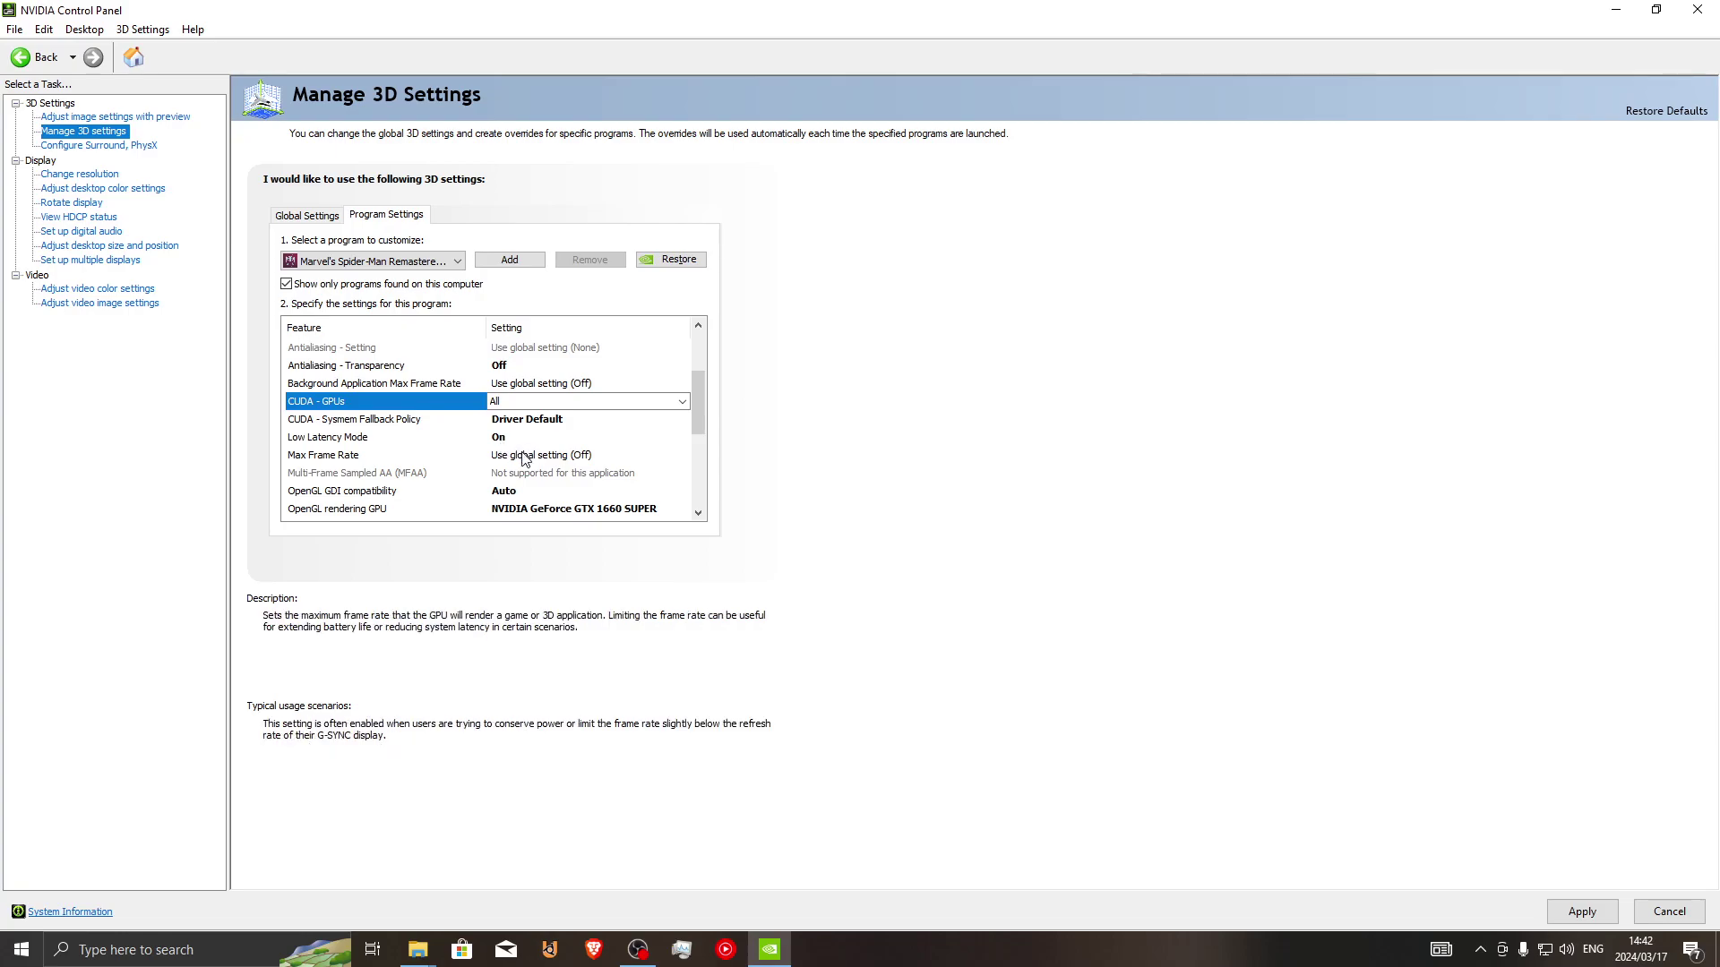
click(523, 455)
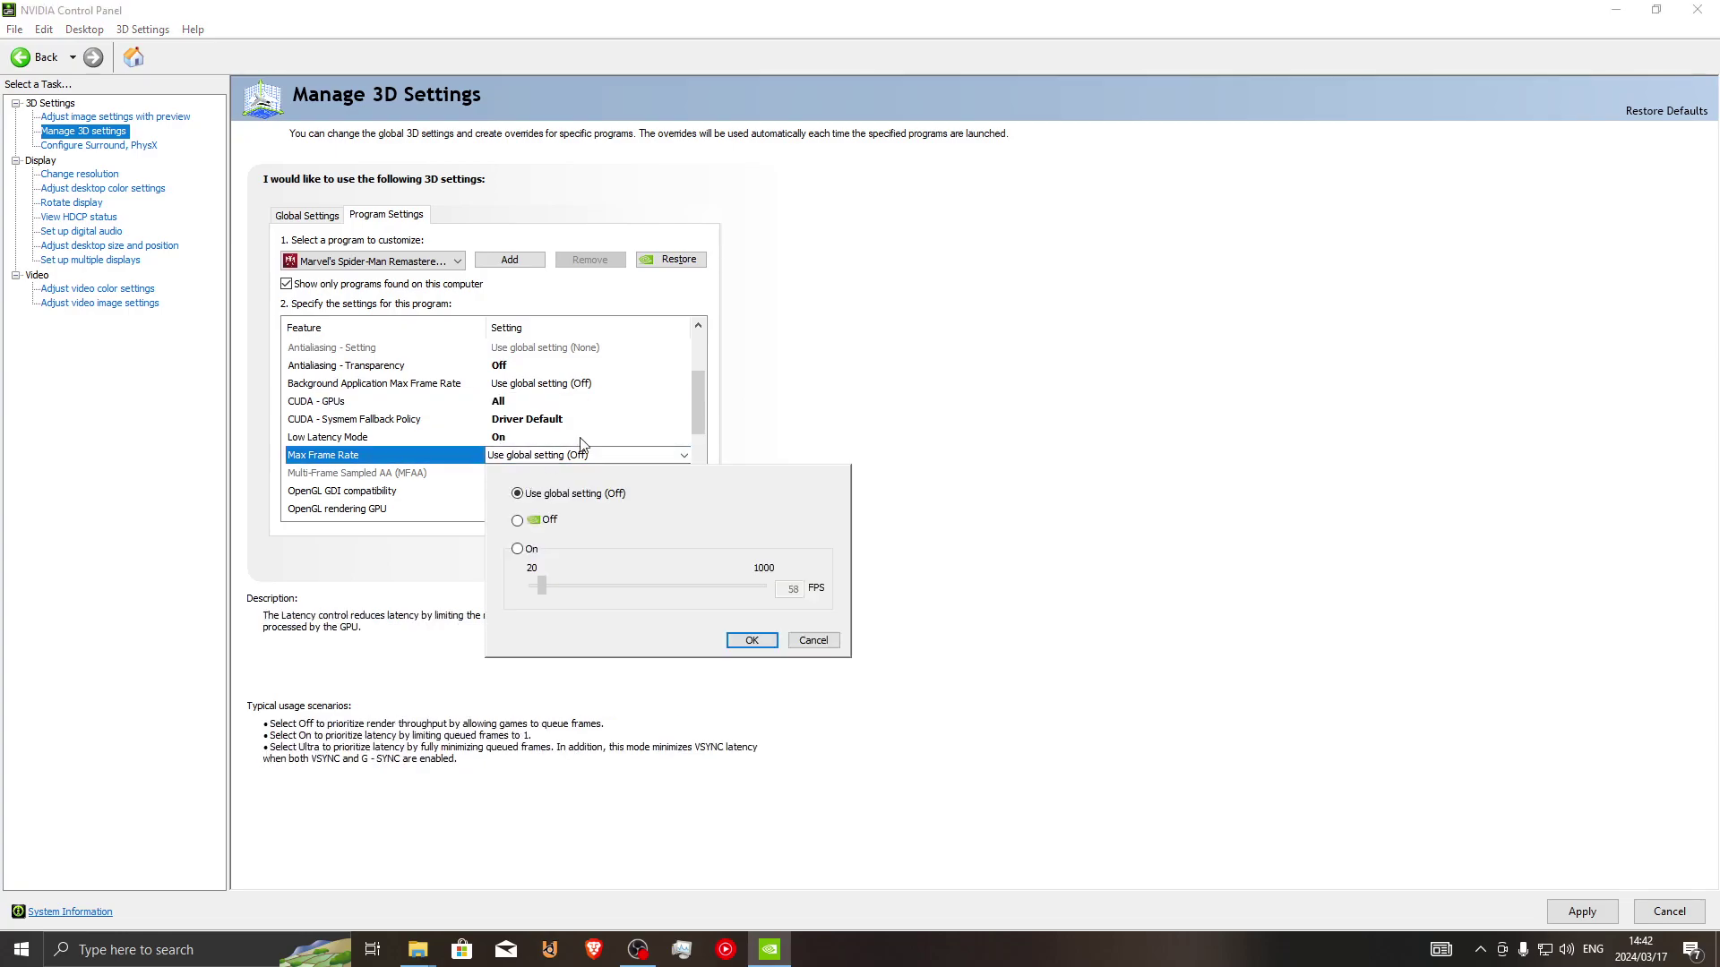
click(517, 521)
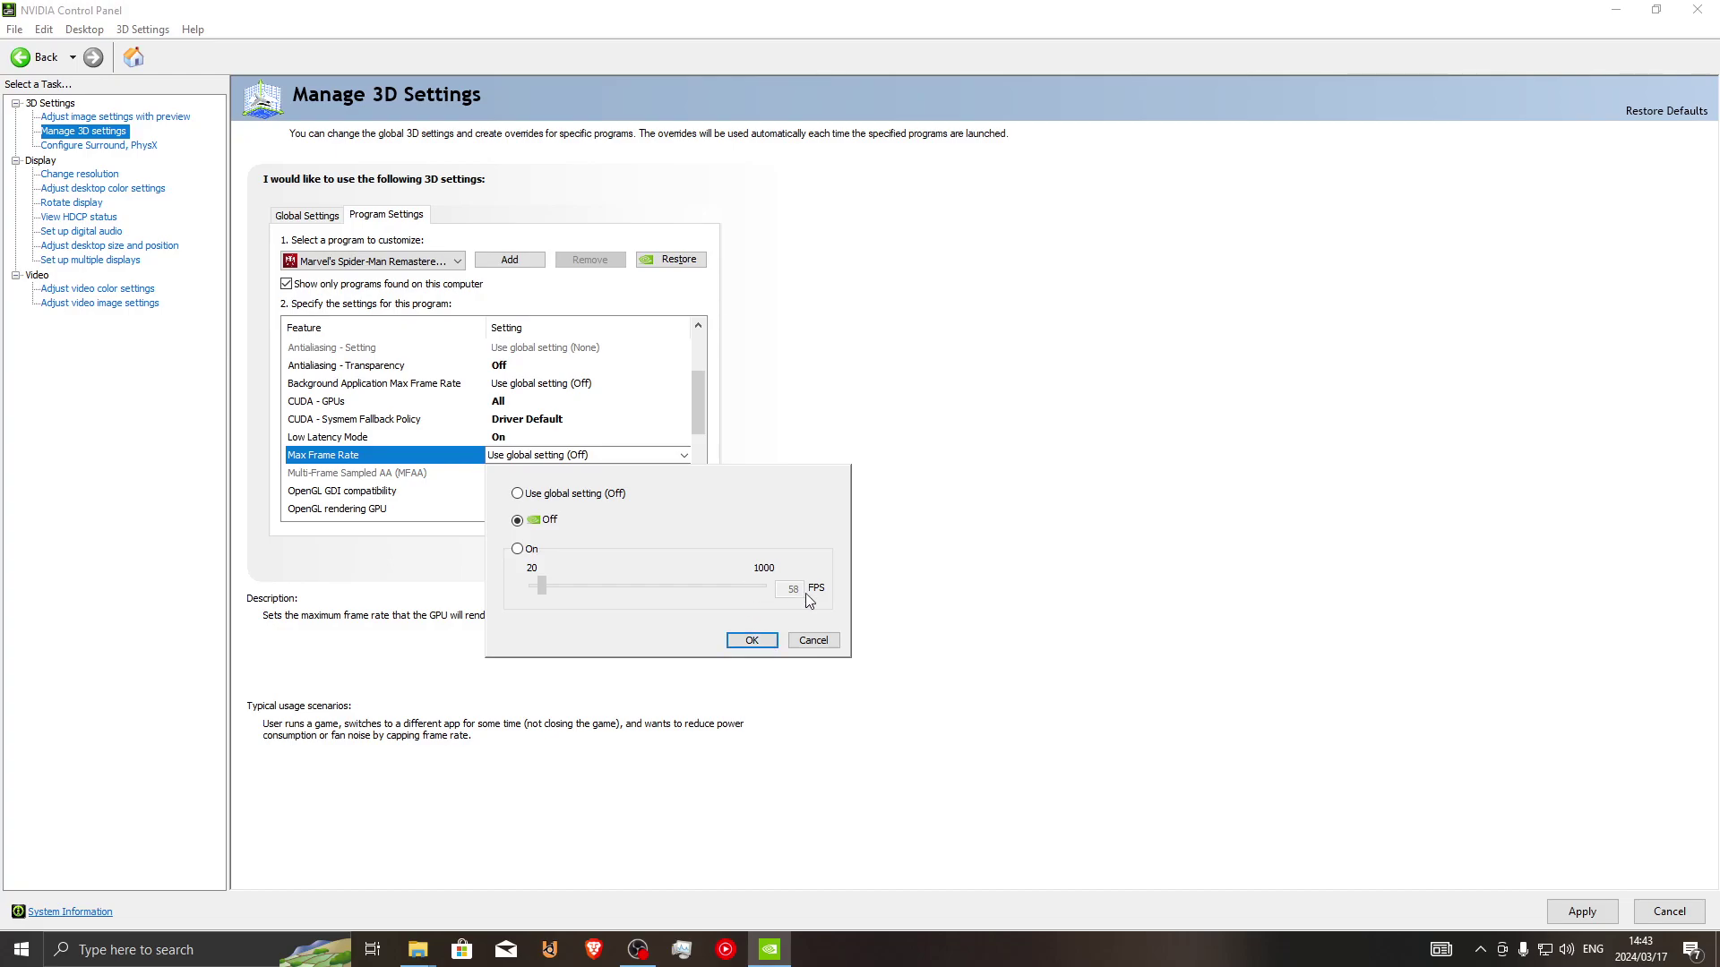
click(751, 641)
Step: Set Texture filtering - Anisotropic sample optimization to On and Power management mode to Optimal power
scroll(488, 477, down, 3)
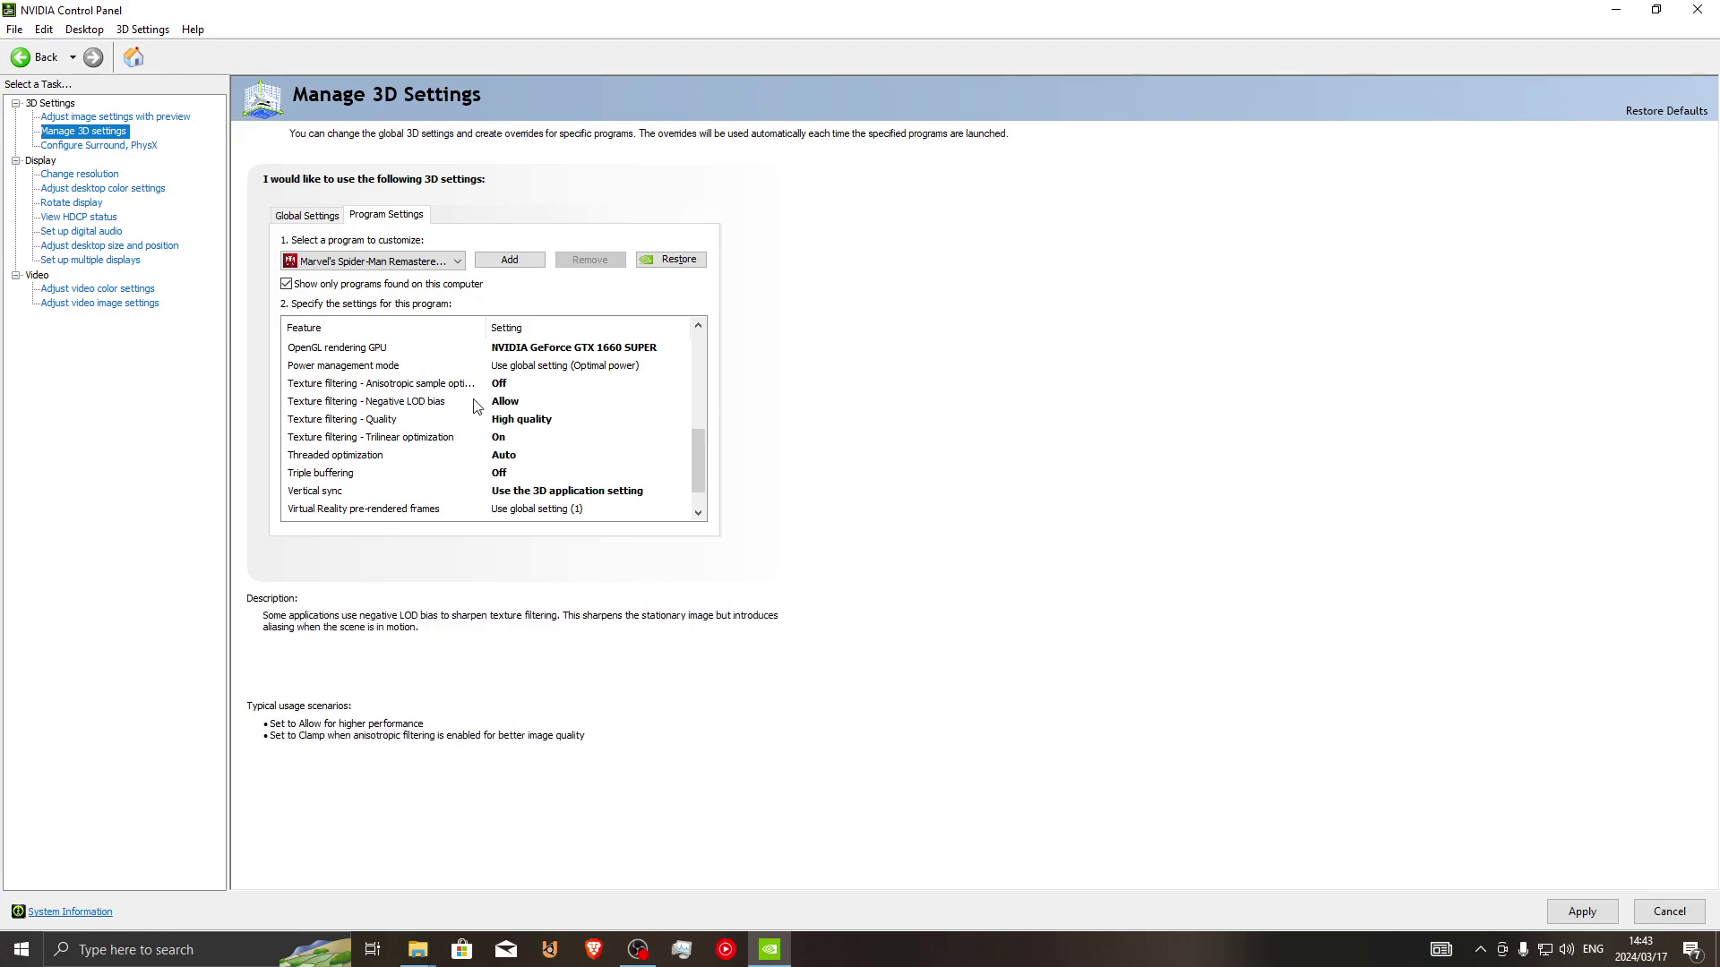
click(503, 385)
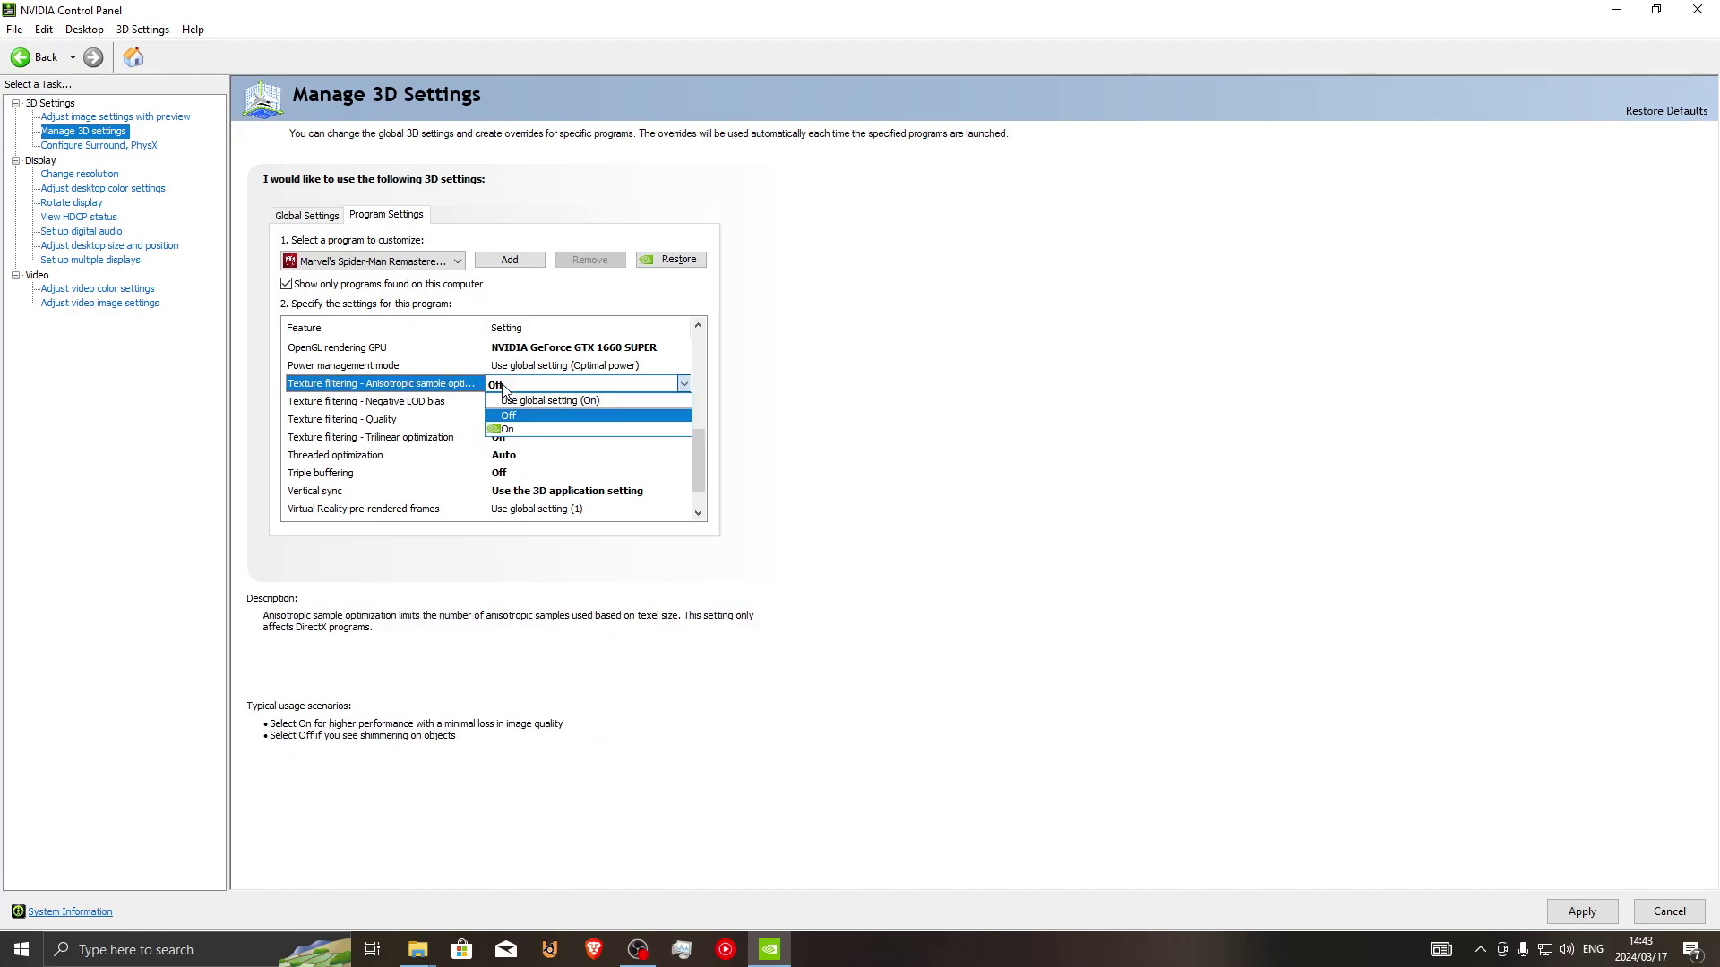
click(511, 429)
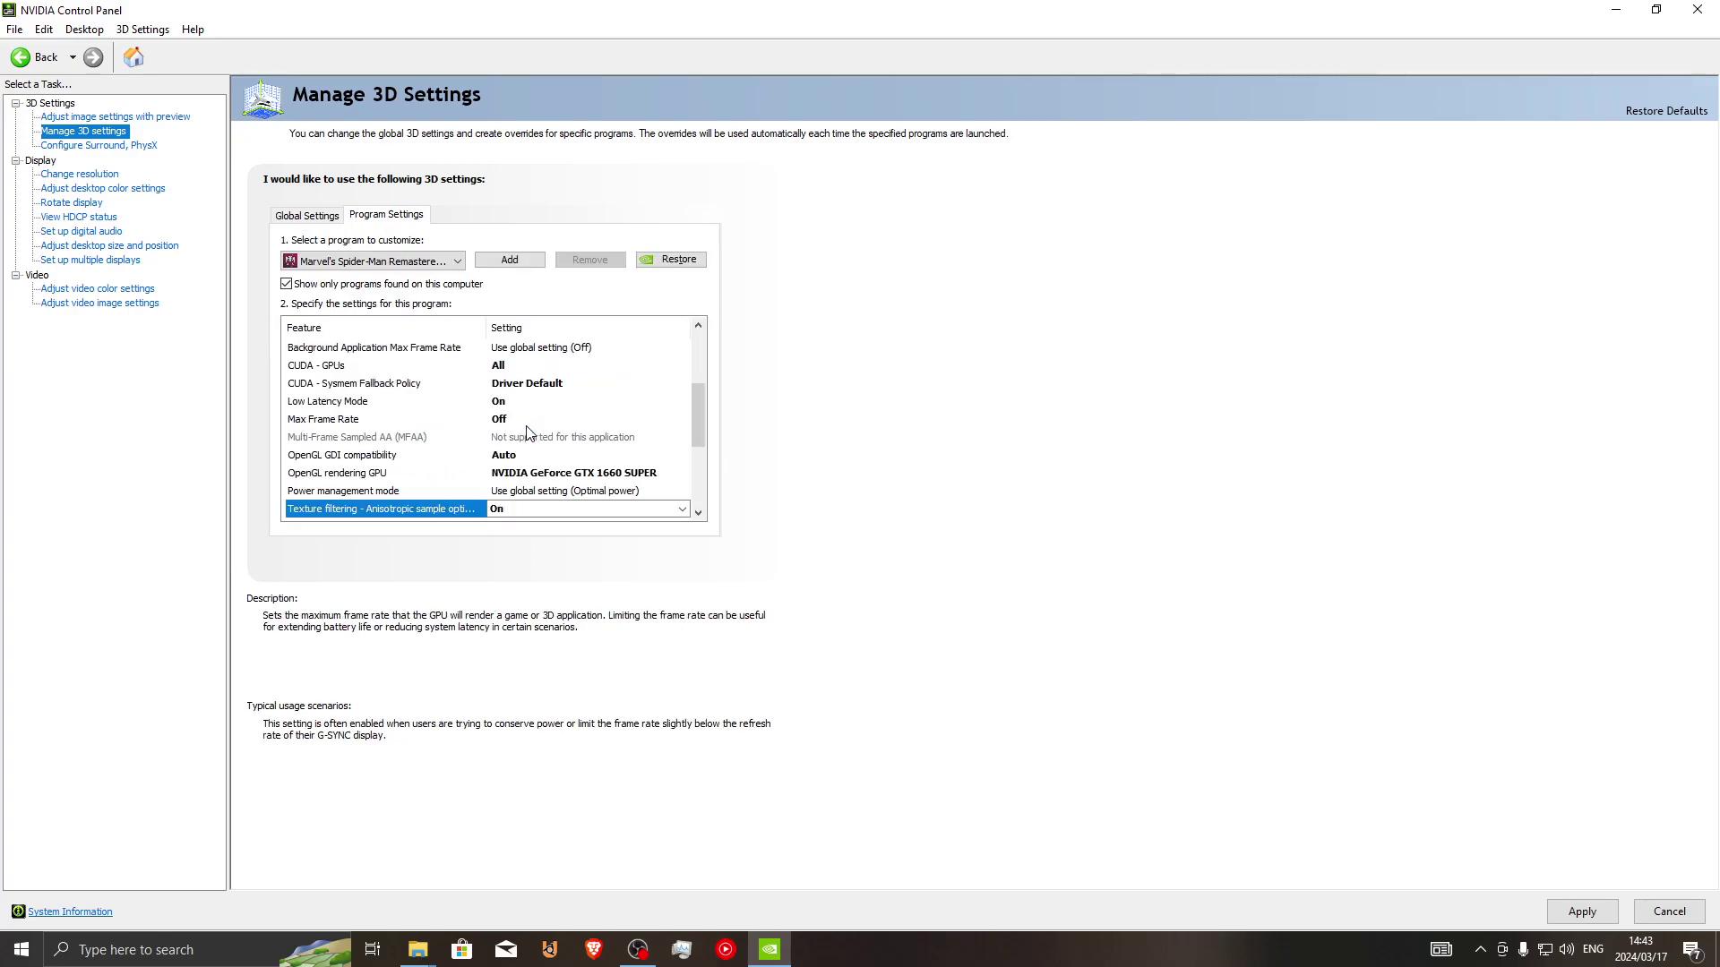
click(547, 495)
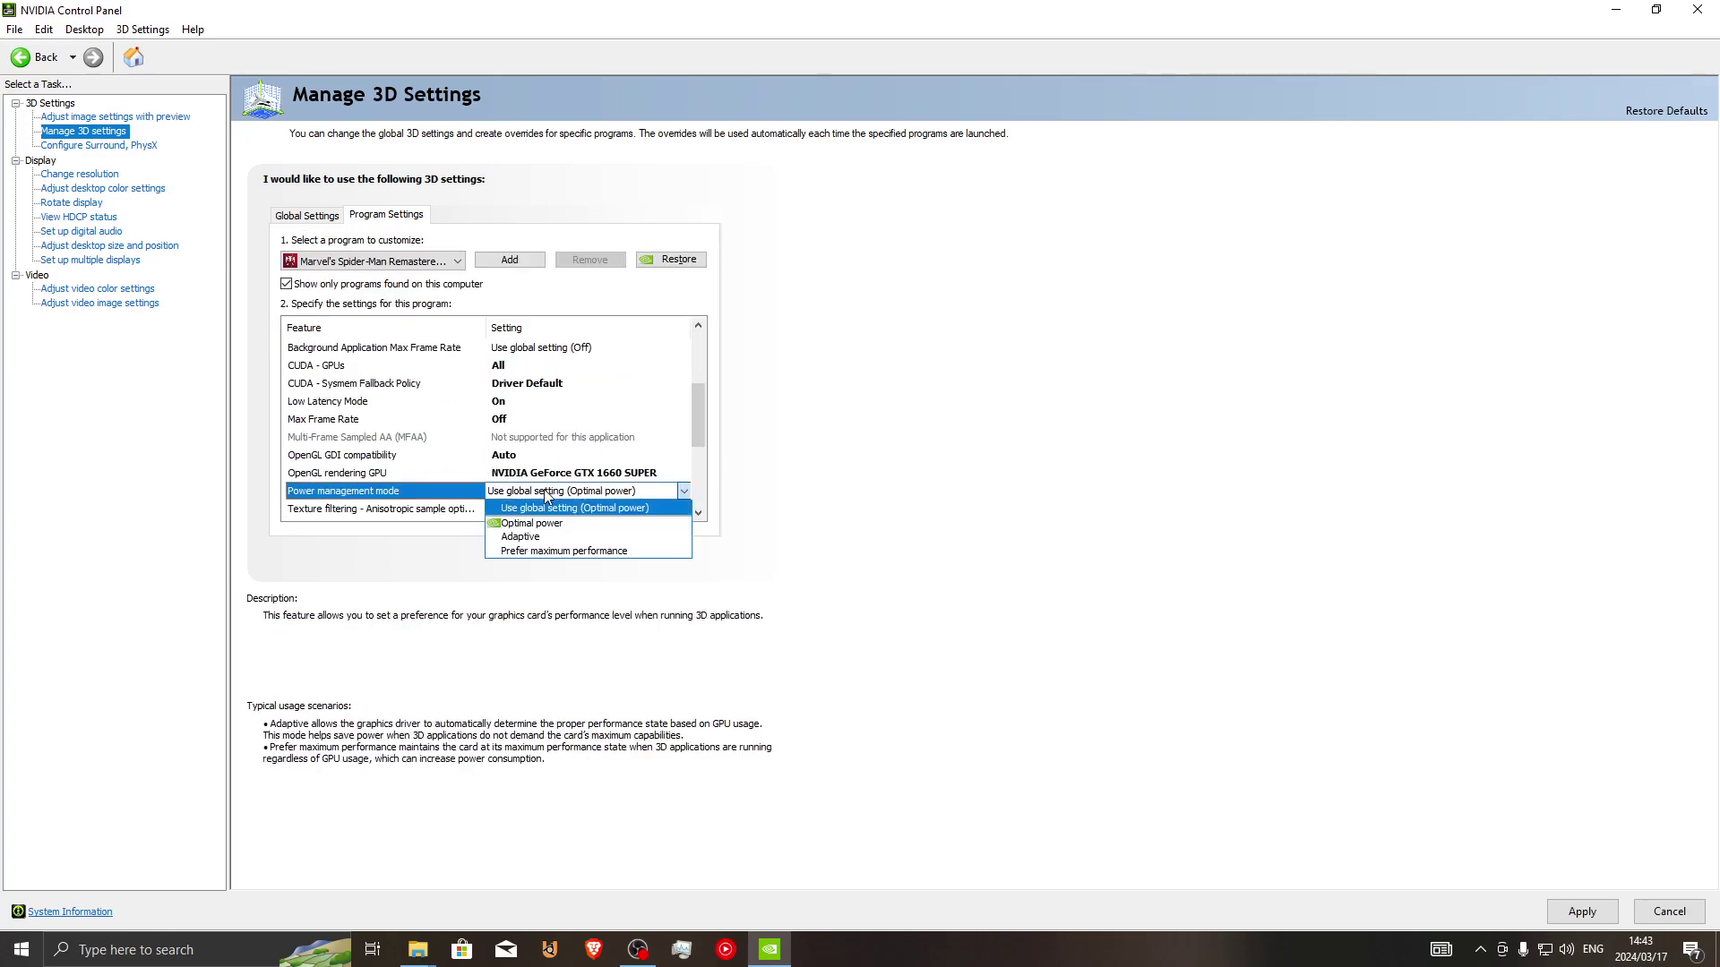
click(541, 524)
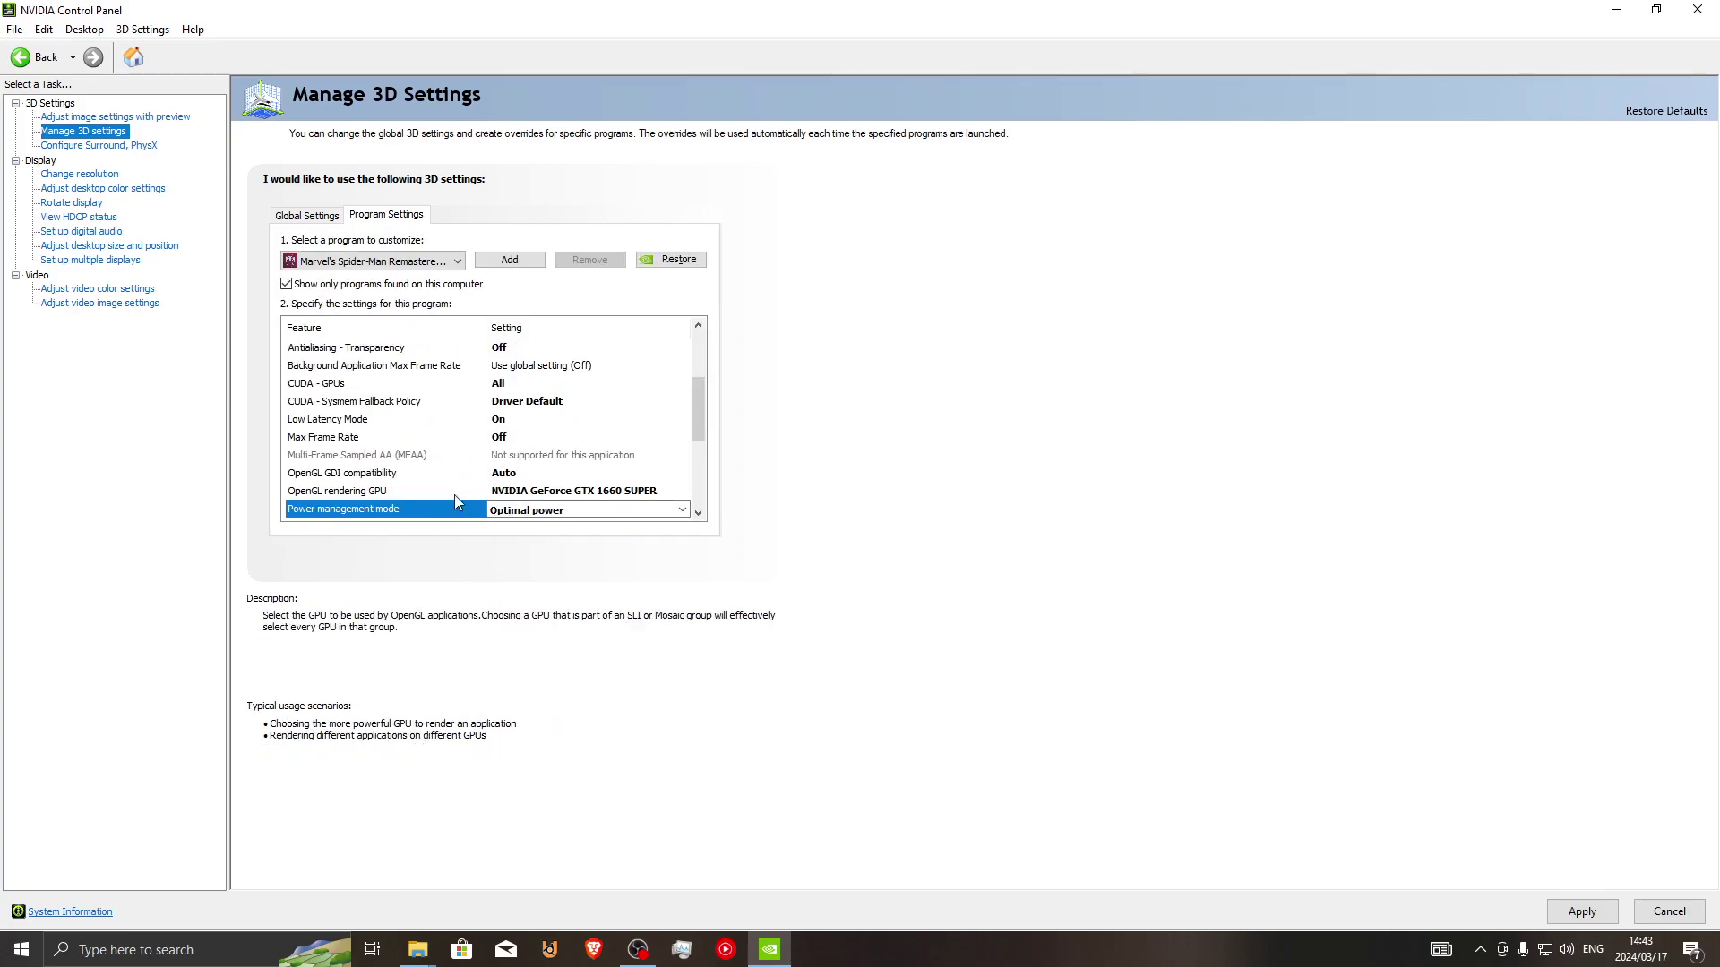
Step: Choose High quality for Texture filtering - Quality and select the Trilinear optimization setting
scroll(430, 466, down, 2)
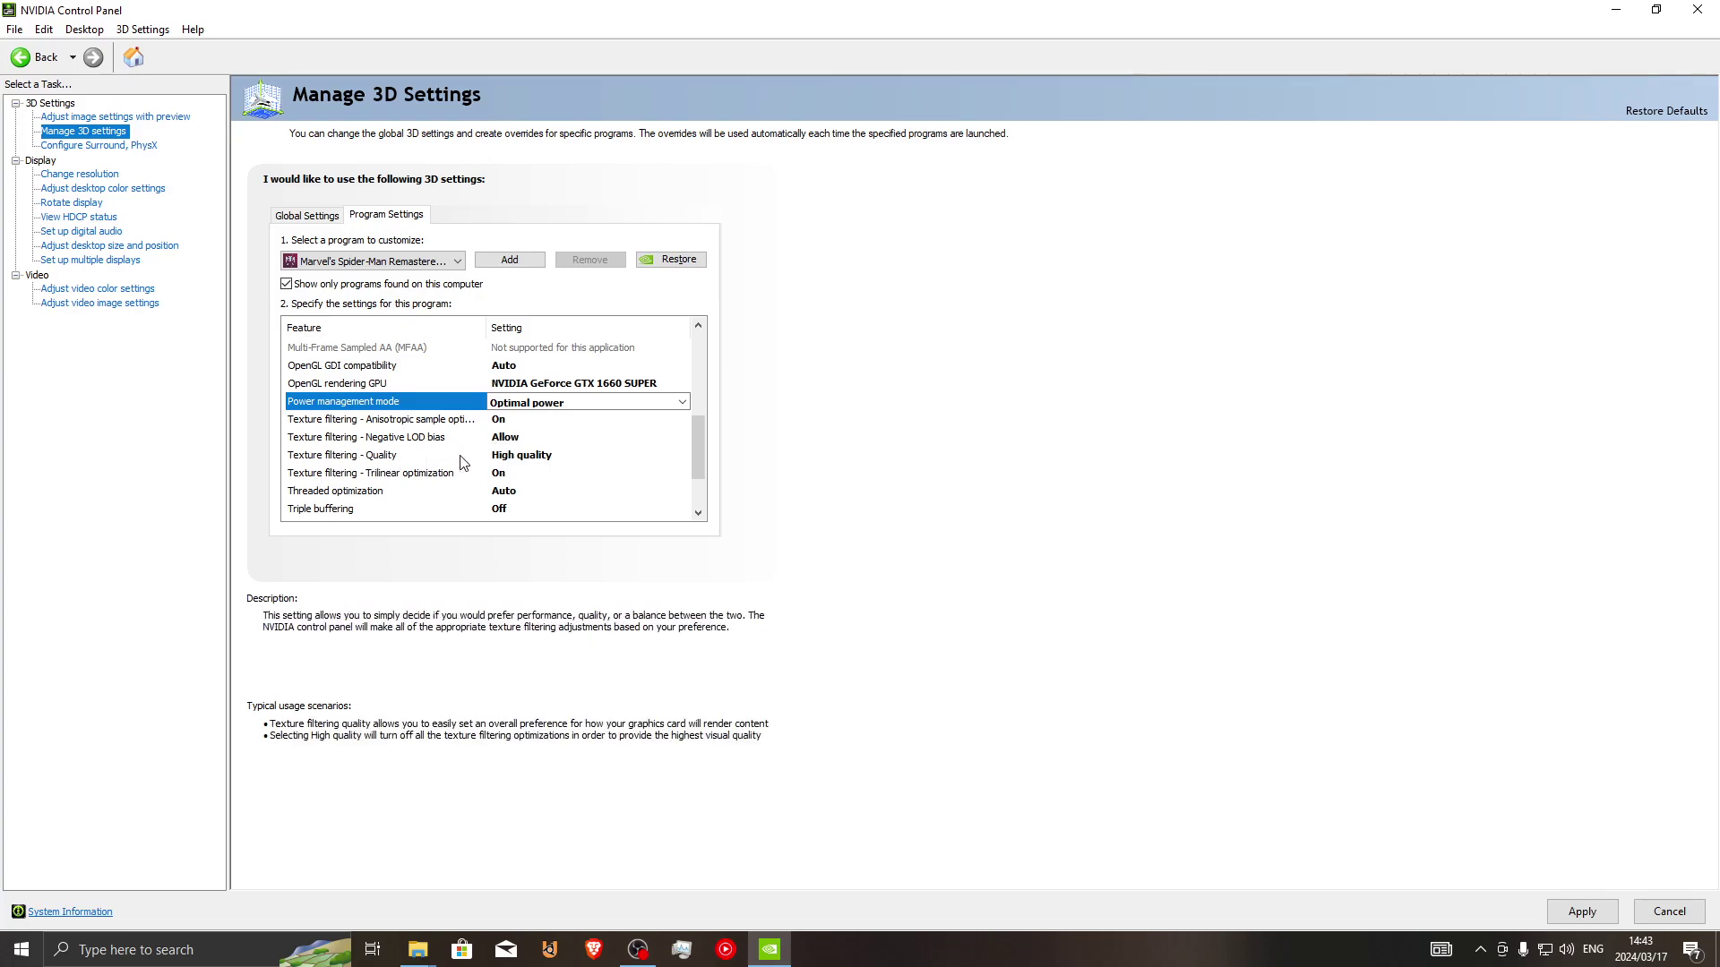
click(509, 458)
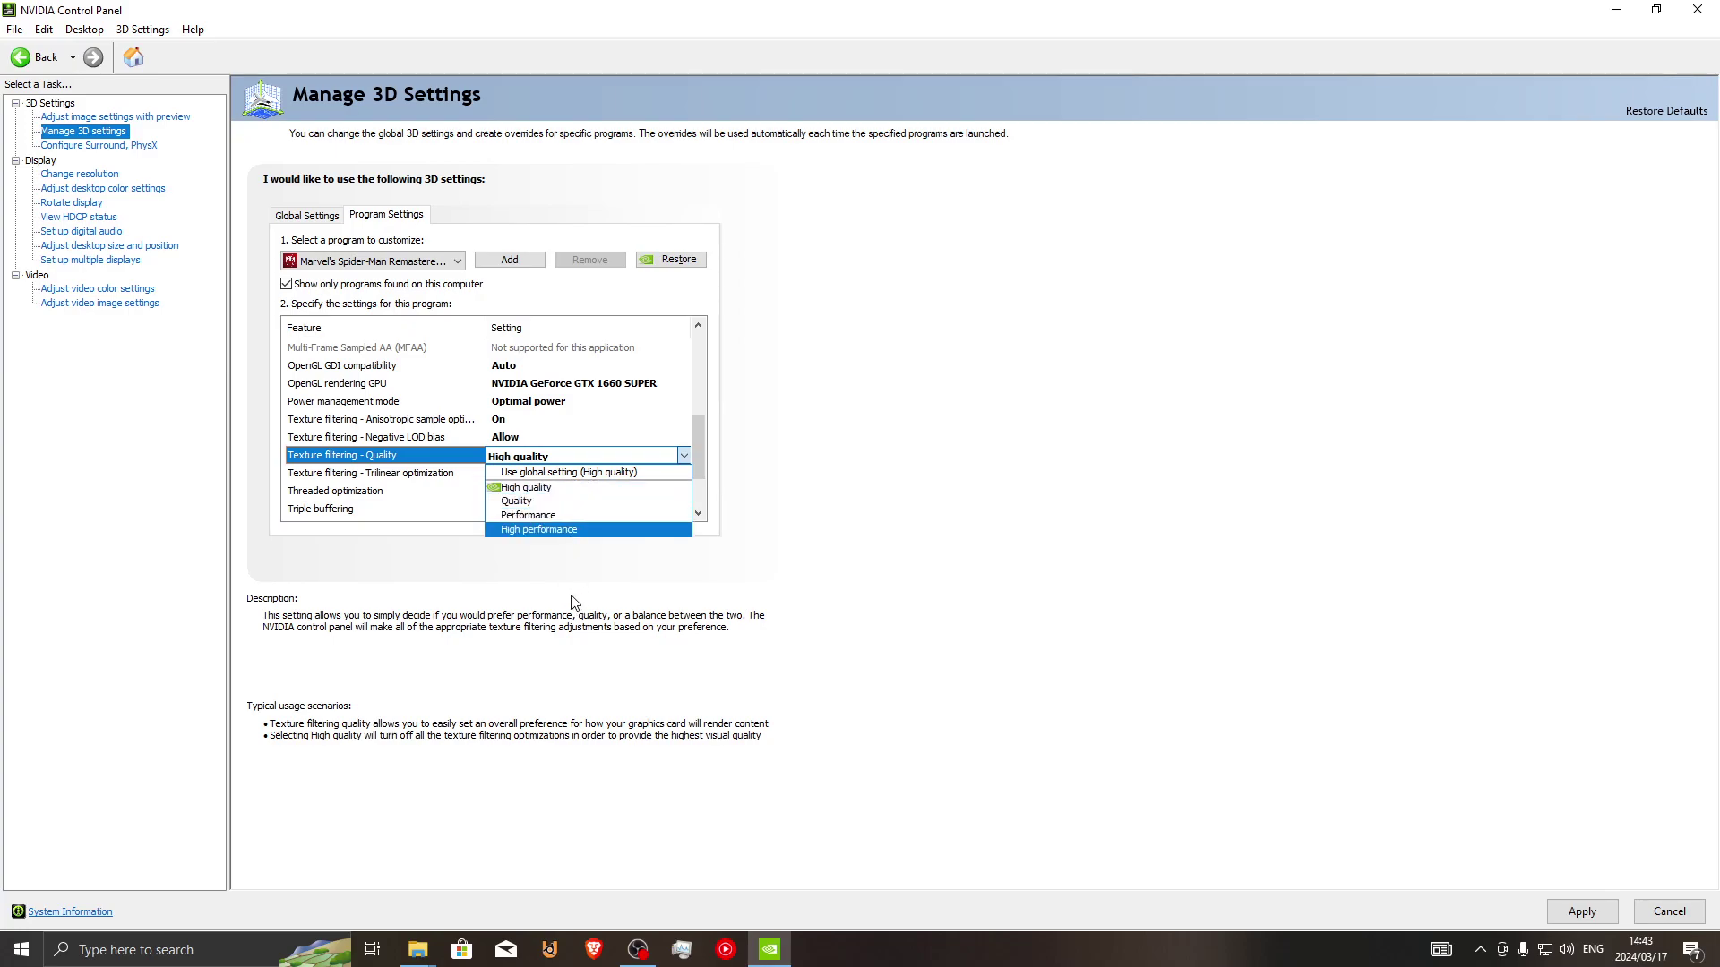
click(549, 488)
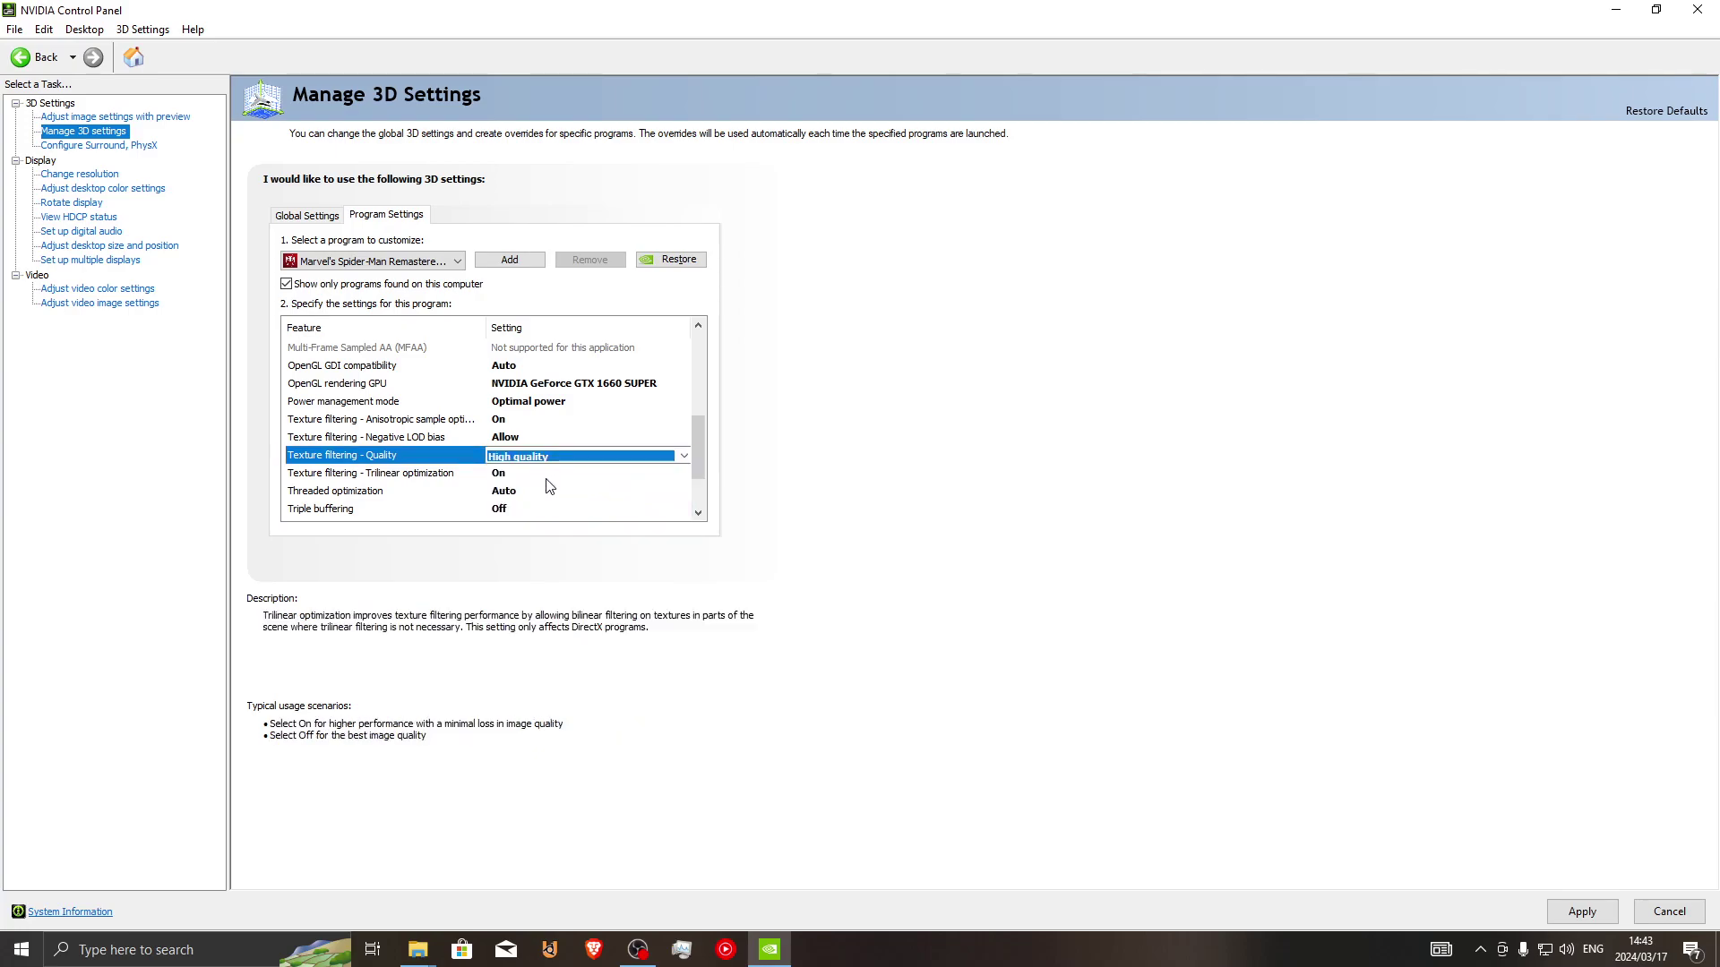
click(343, 475)
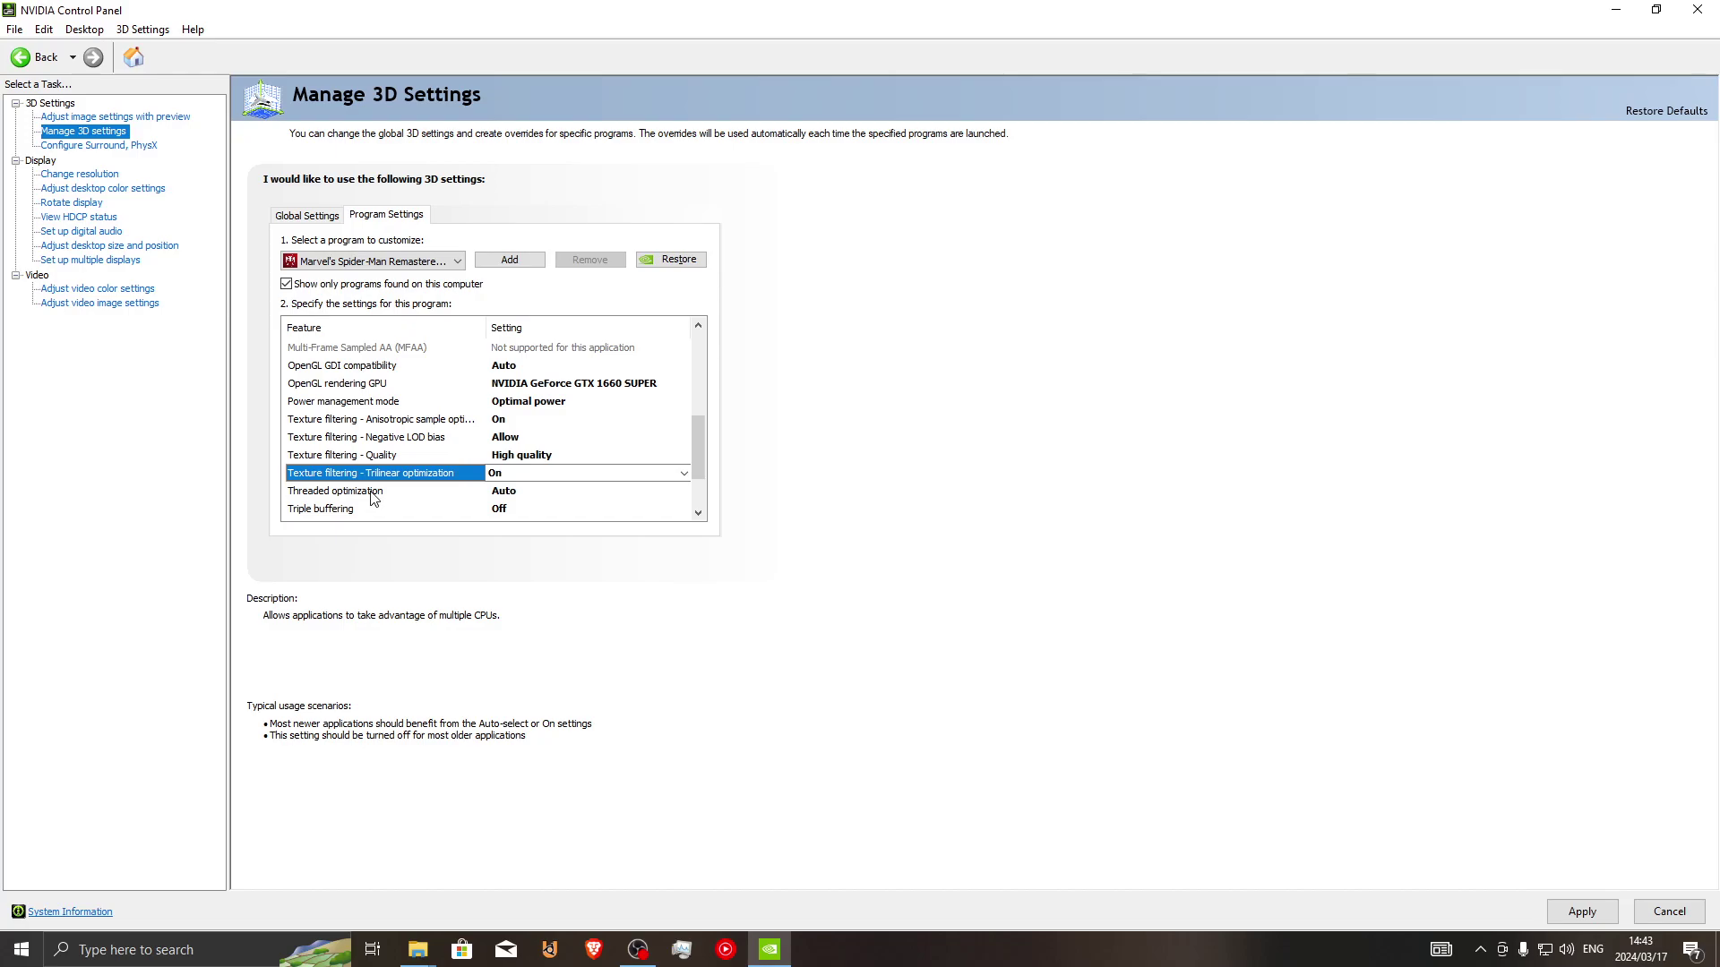
Step: Try Prefer native as the Vulkan/OpenGL present method, and return it to Prefer layered on DXGI Swapchain
scroll(345, 509, down, 1)
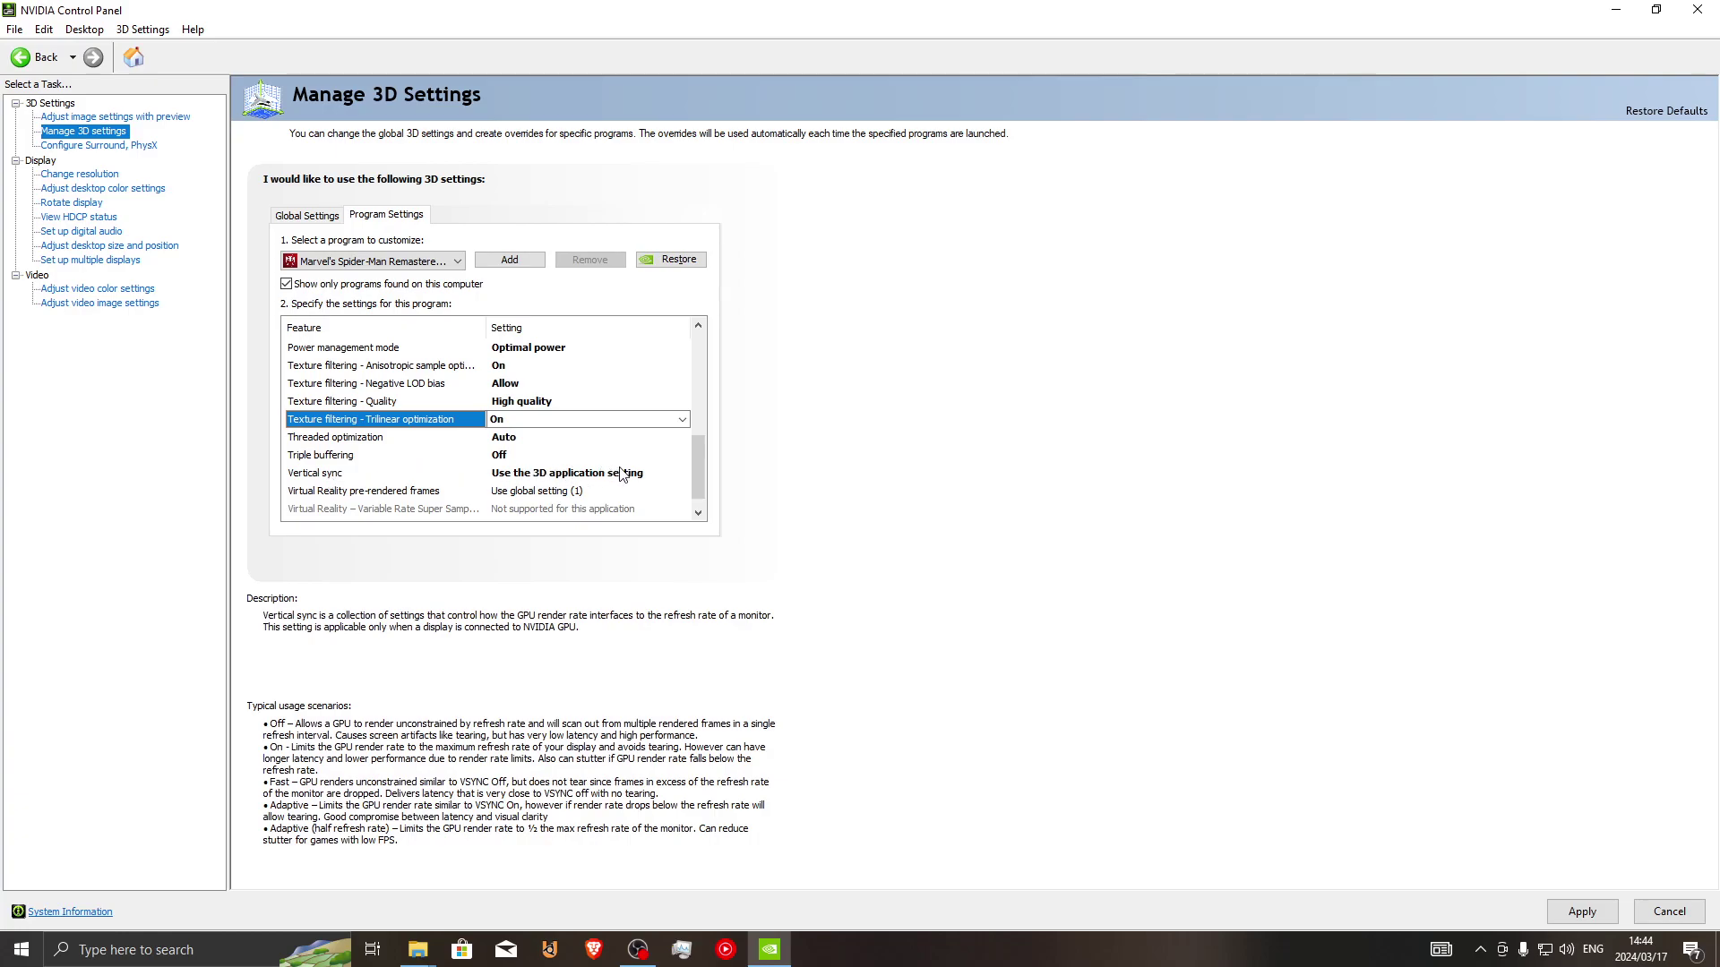
scroll(345, 491, down, 1)
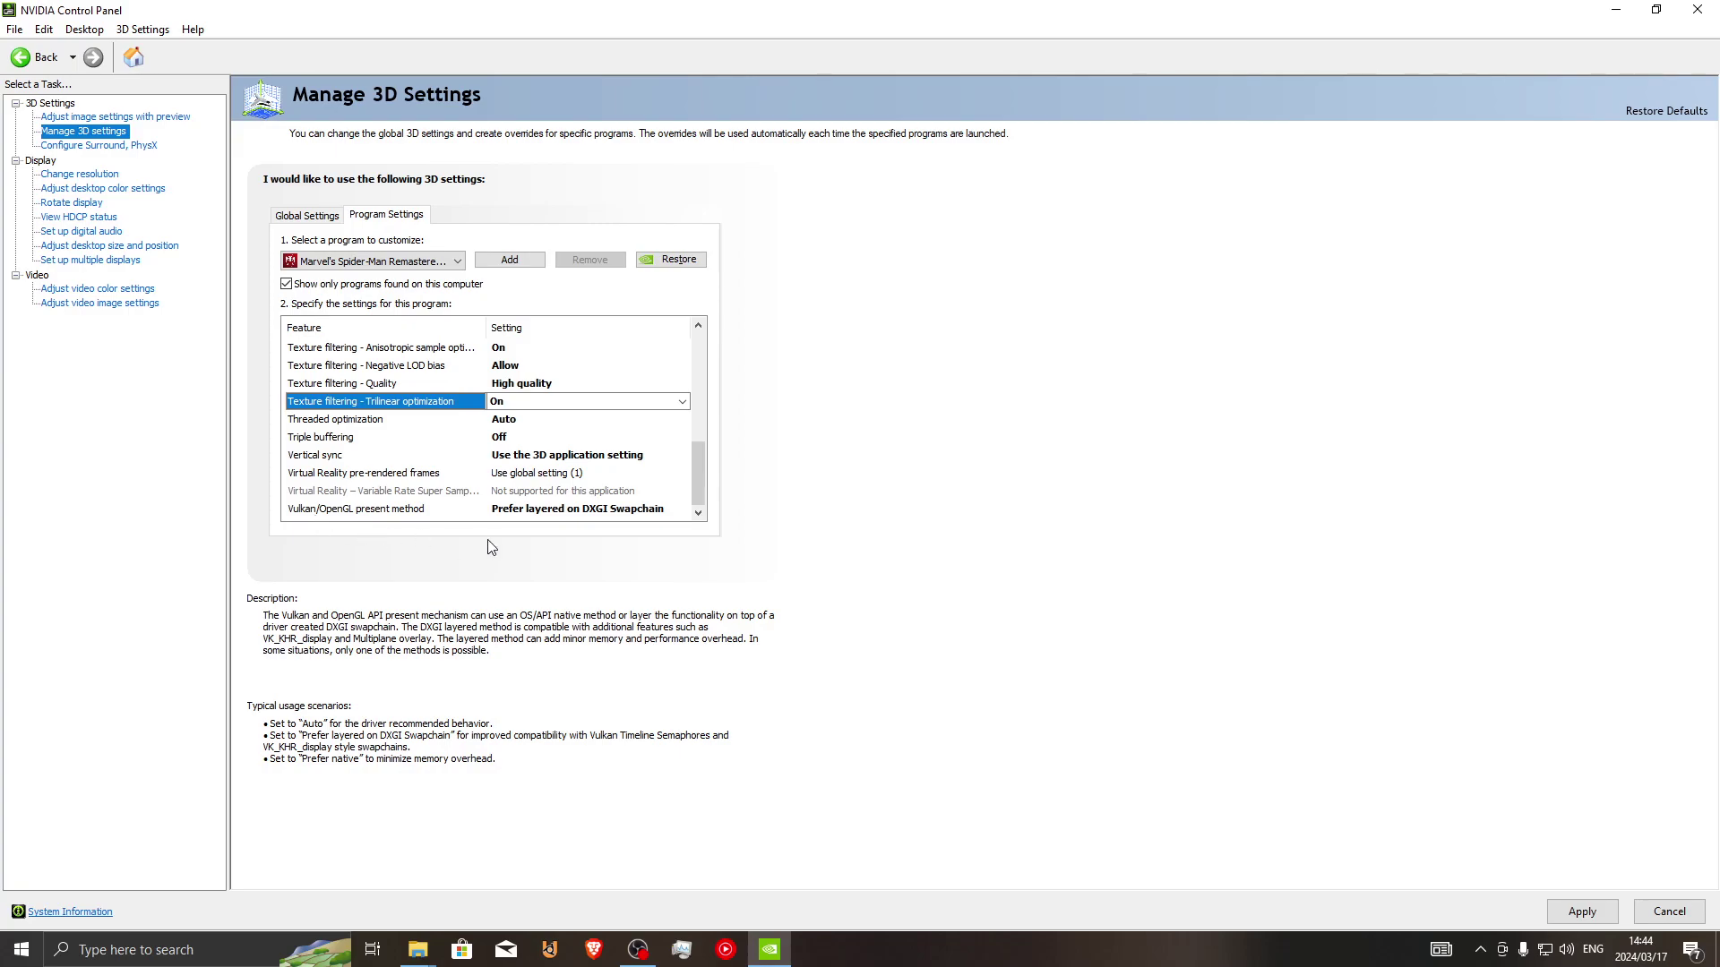
click(557, 511)
click(556, 511)
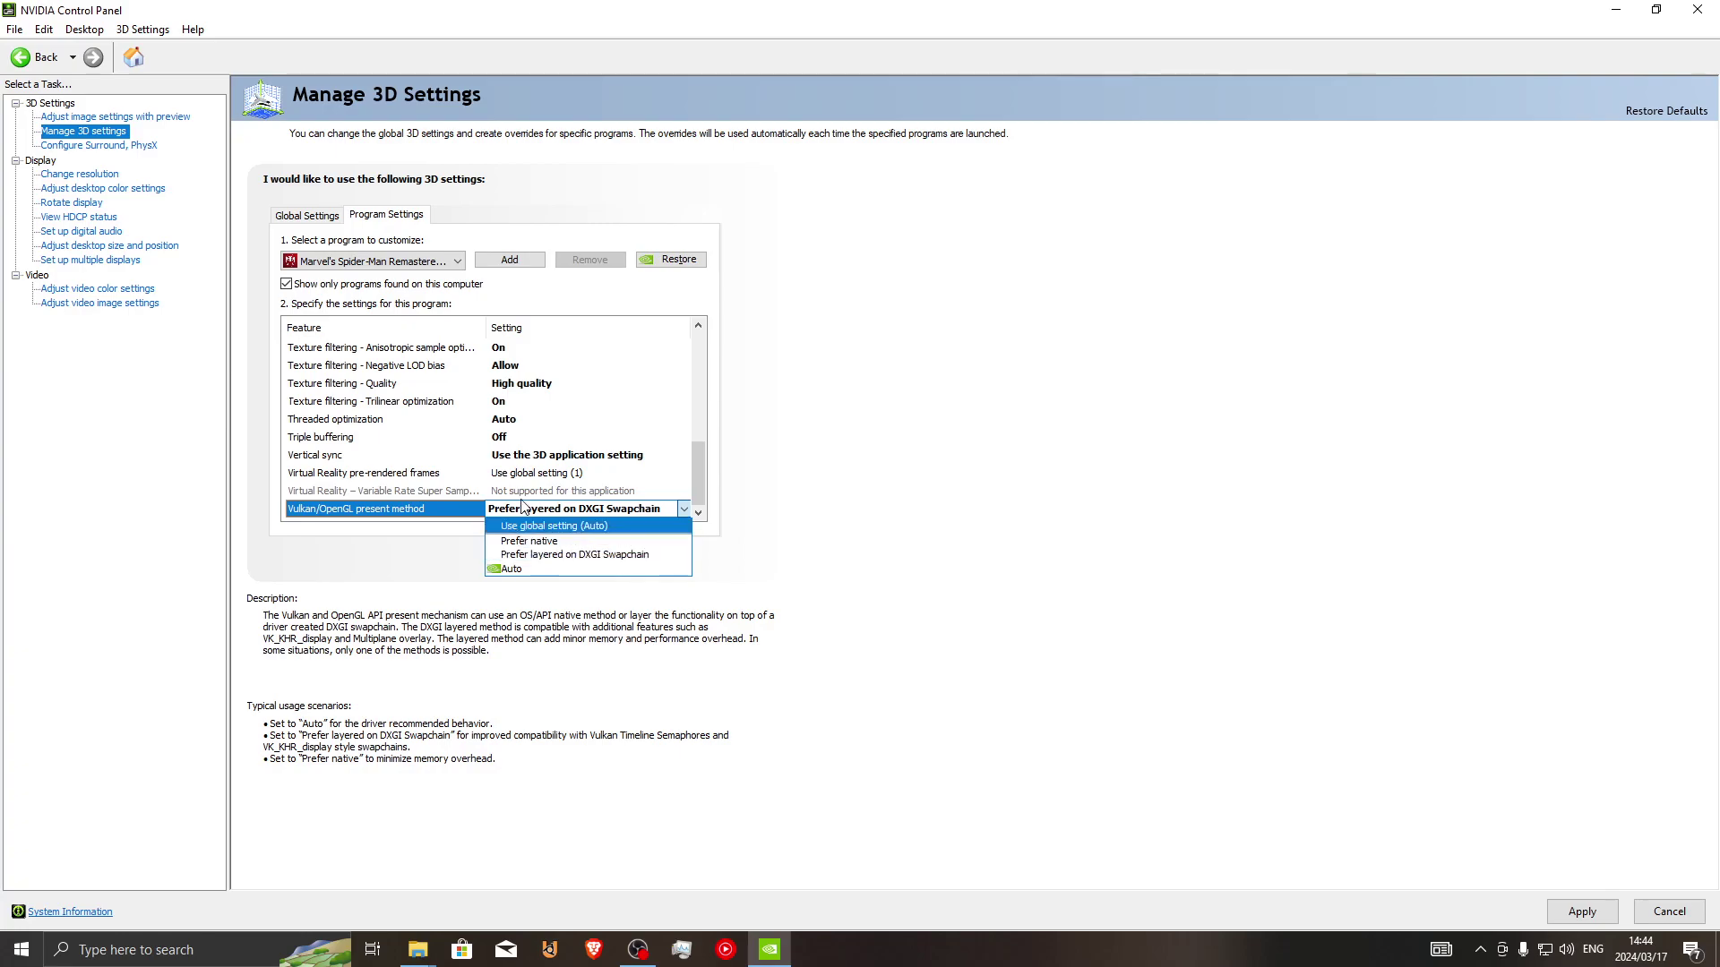
click(548, 541)
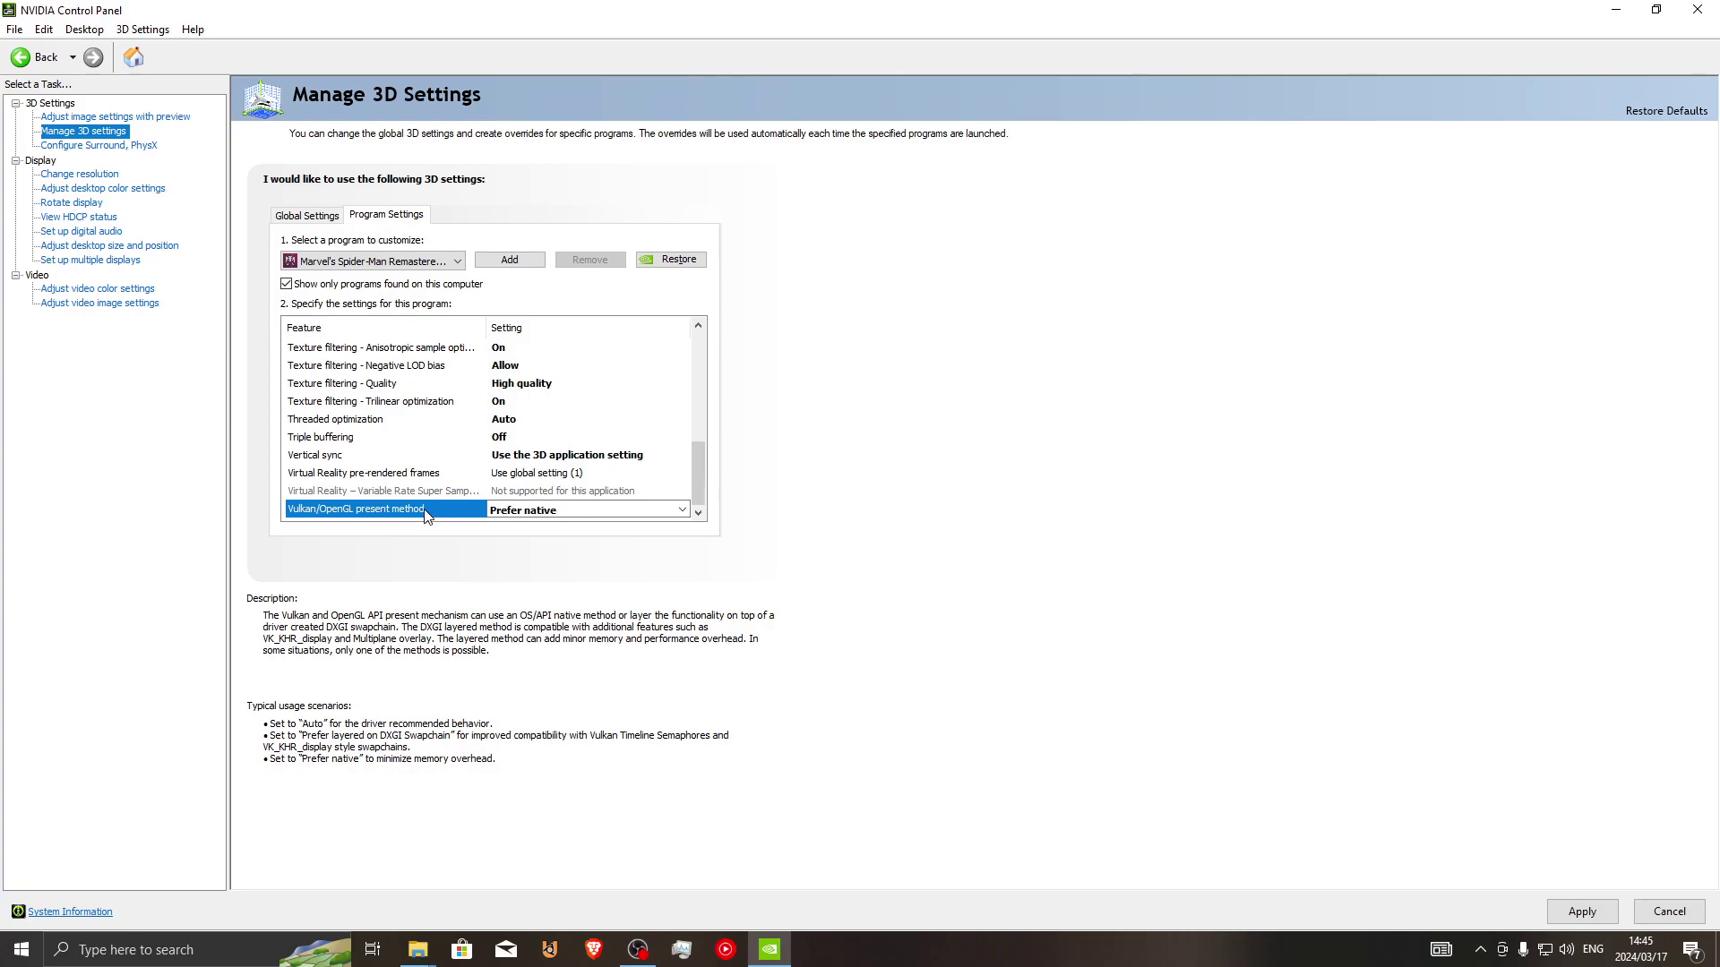
click(507, 515)
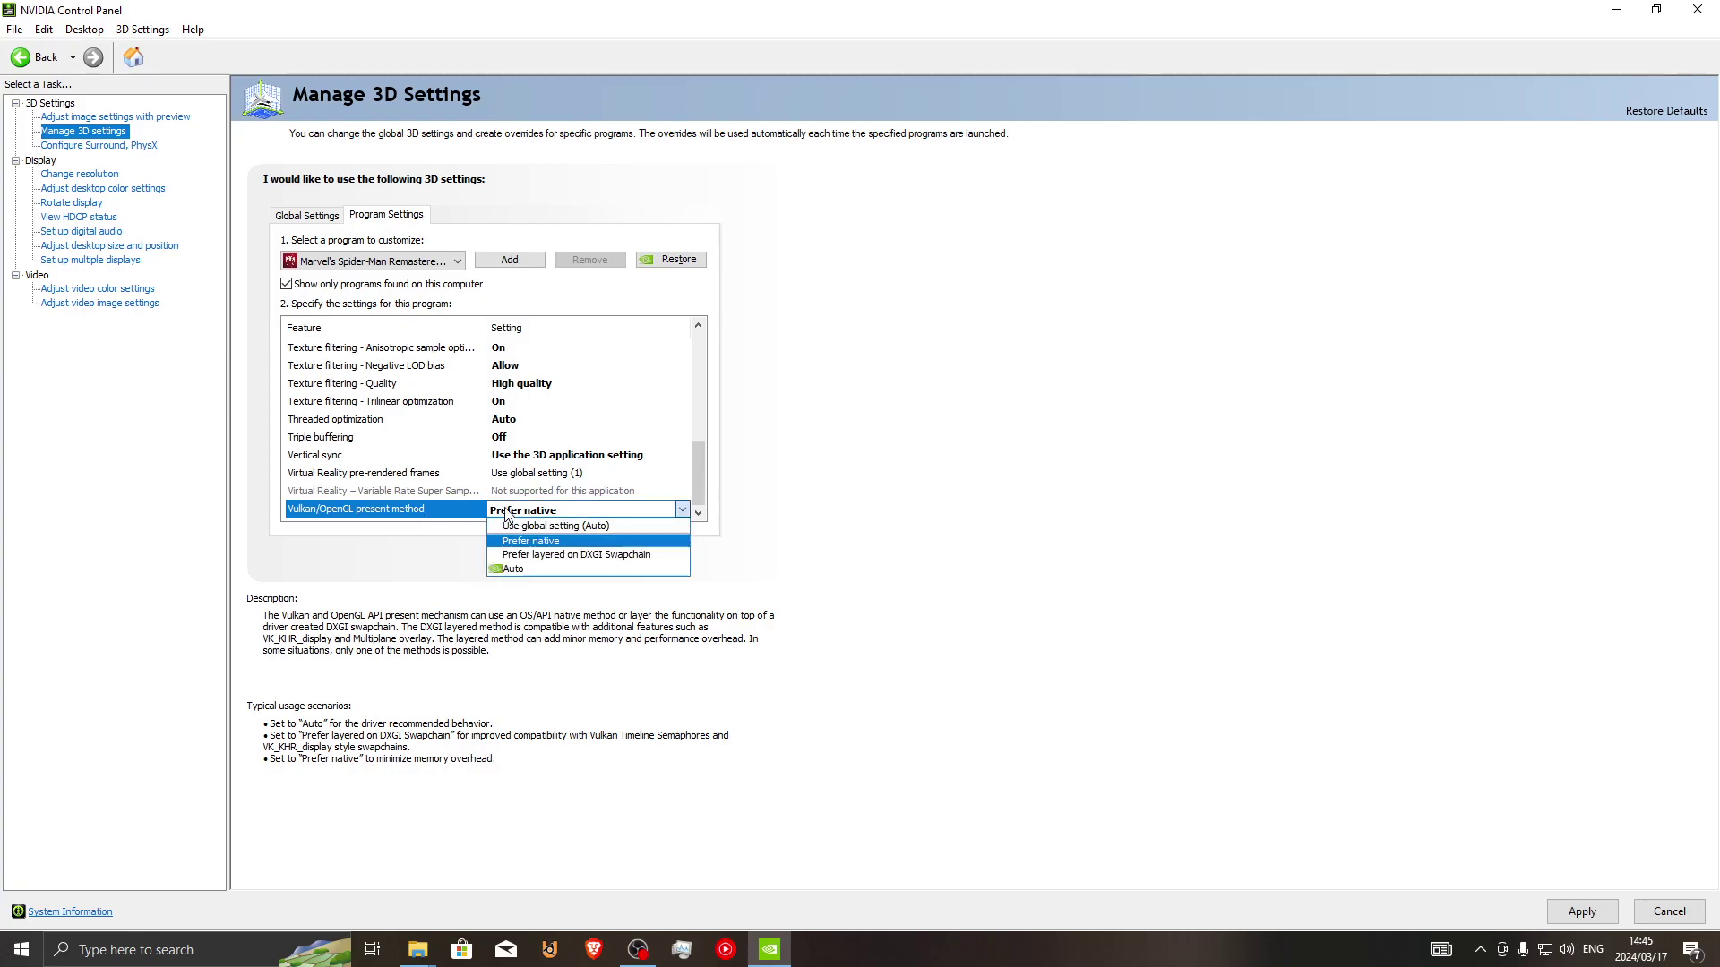
click(583, 557)
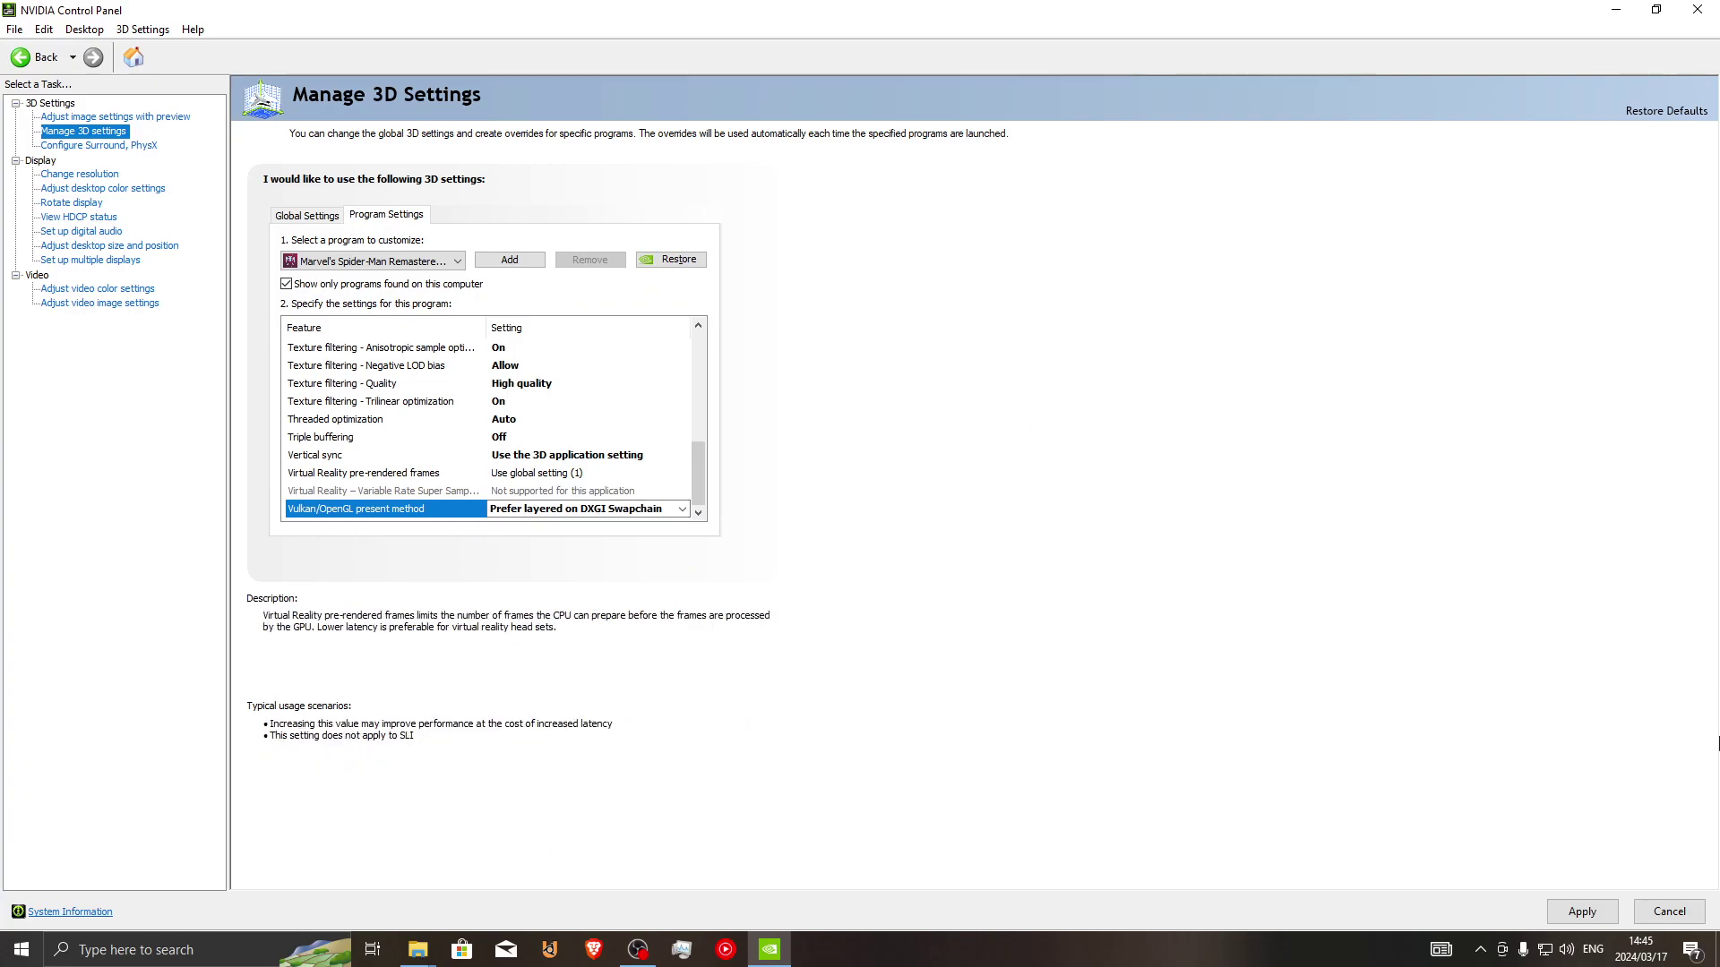
Step: Switch the Windows audio output to AAA (NVIDIA High Definition Audio) and raise its volume to 100
scroll(618, 408, up, 10)
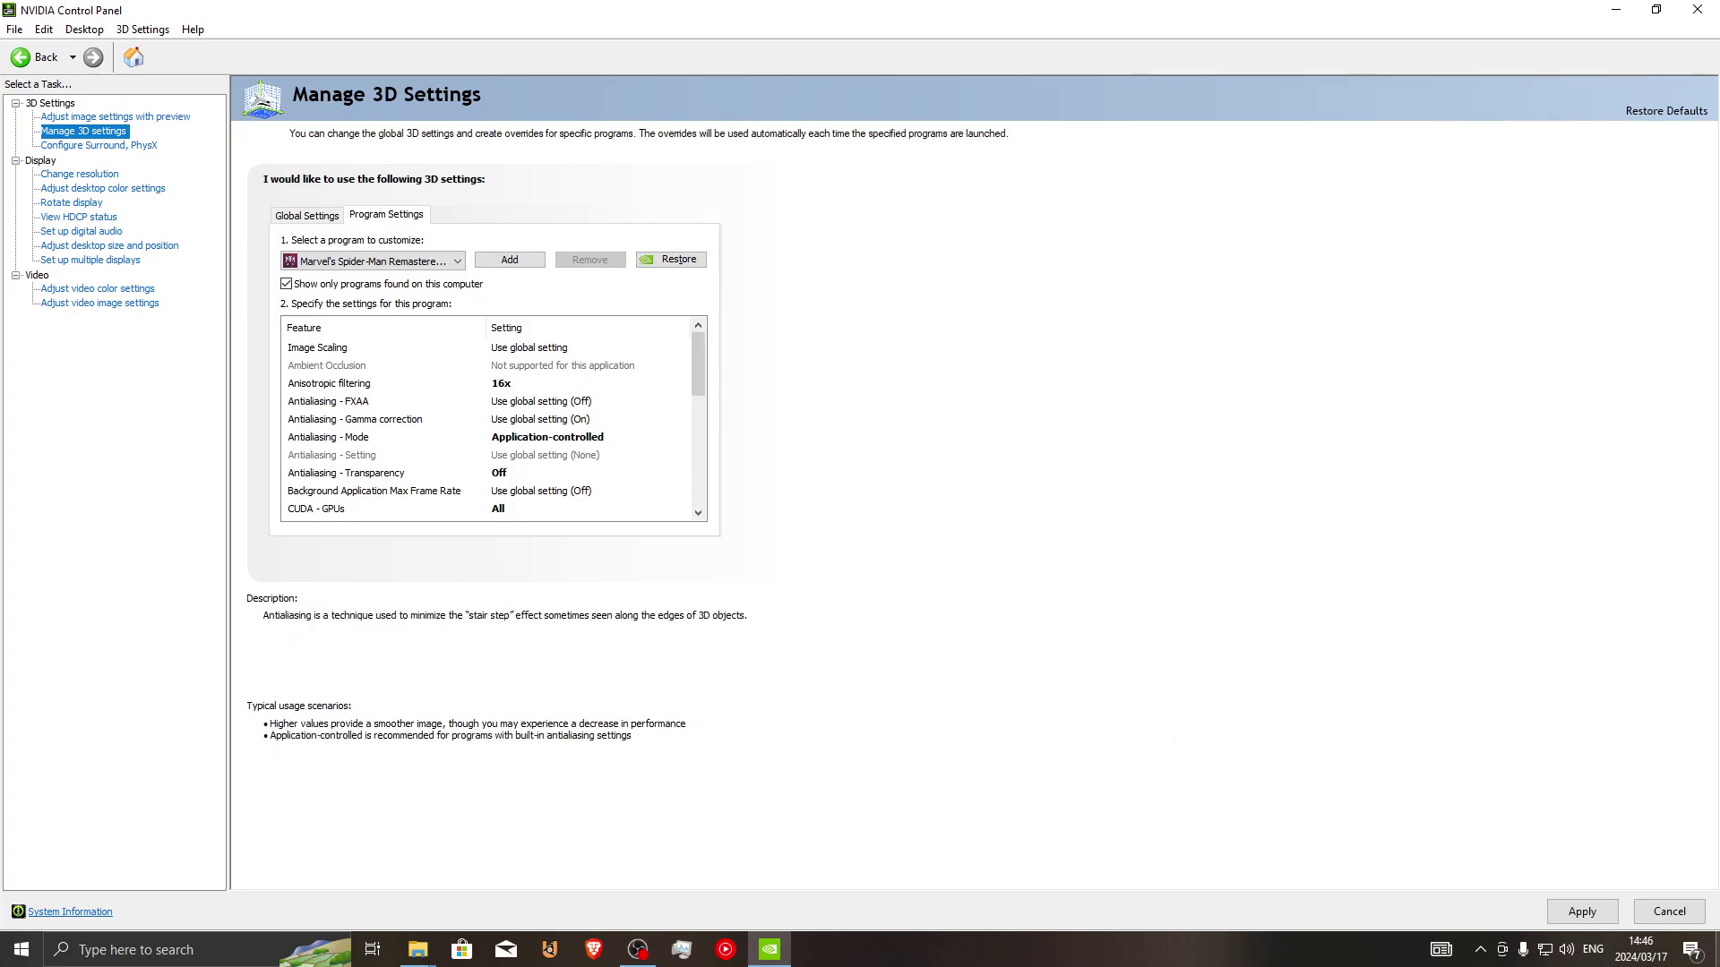
click(1563, 955)
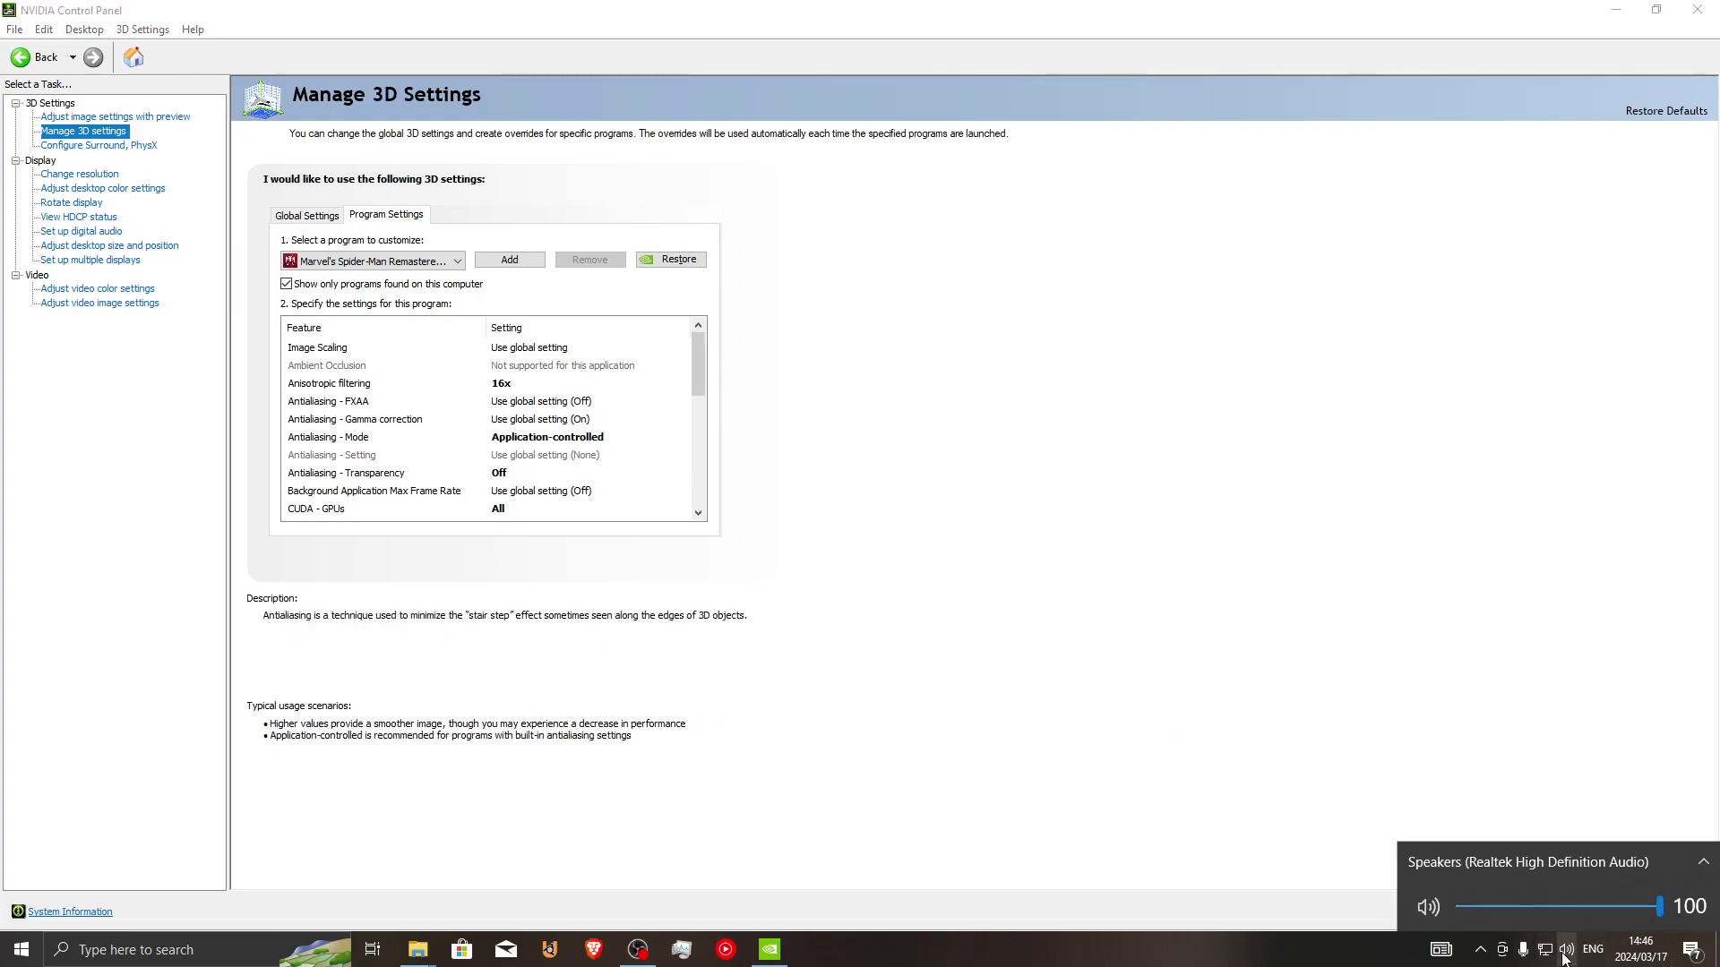
click(1565, 882)
click(1540, 860)
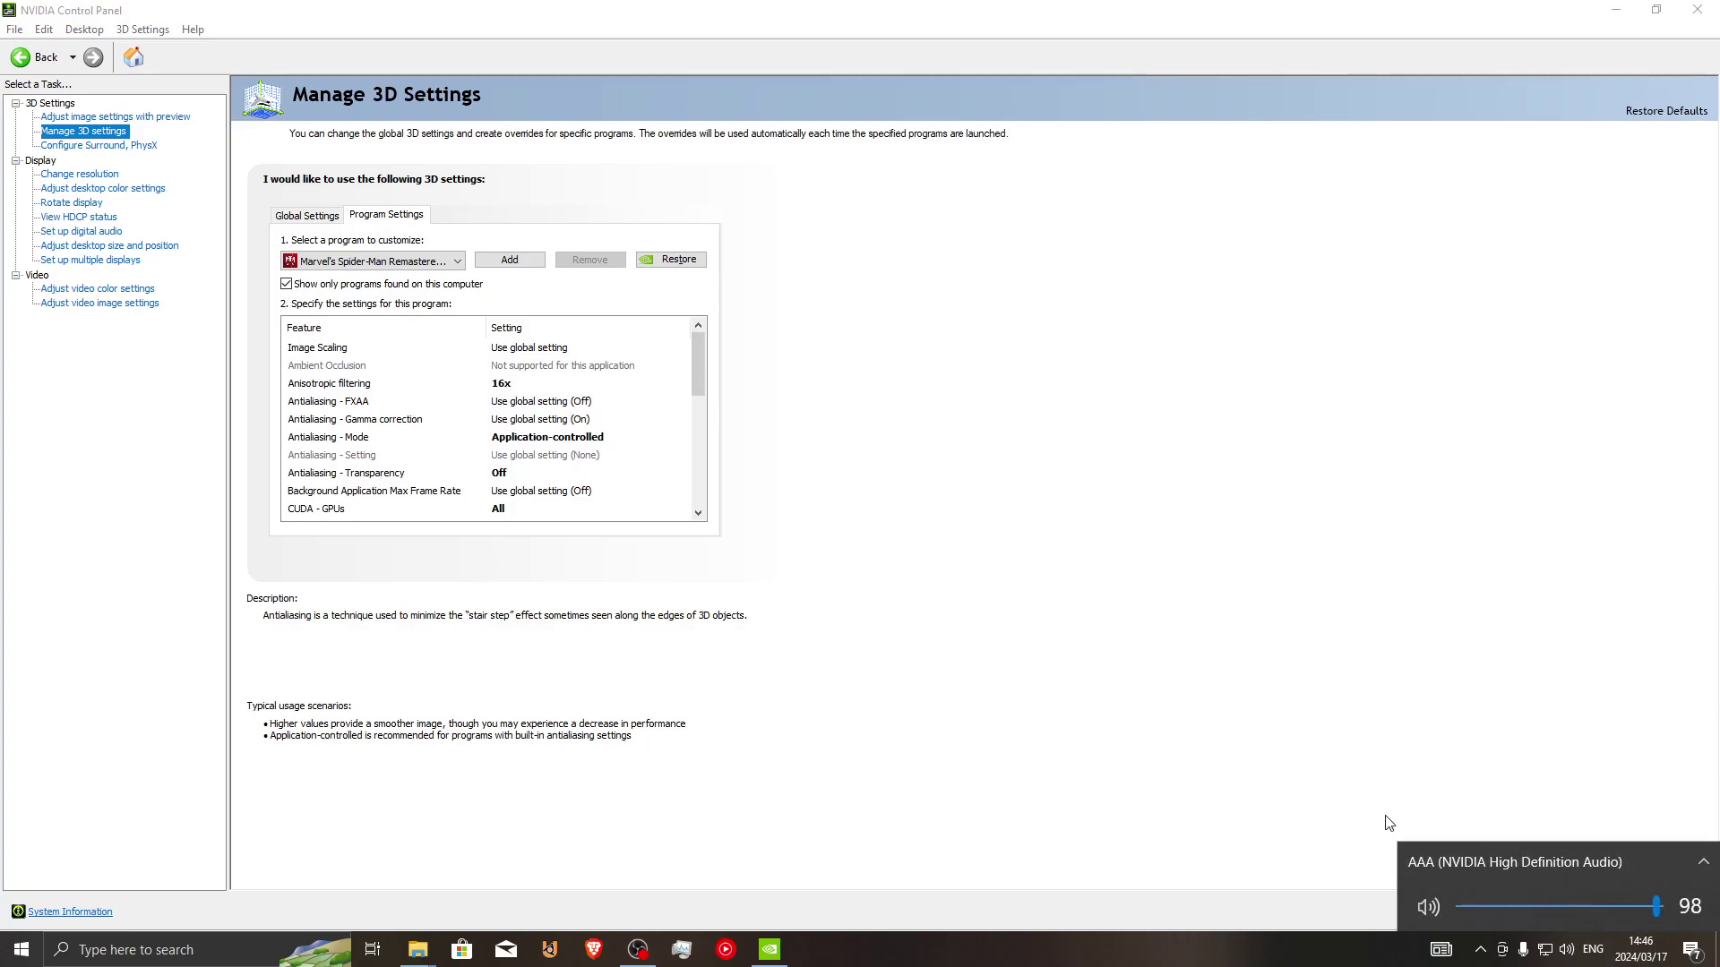
click(1506, 869)
click(1507, 868)
mouse_move(367, 493)
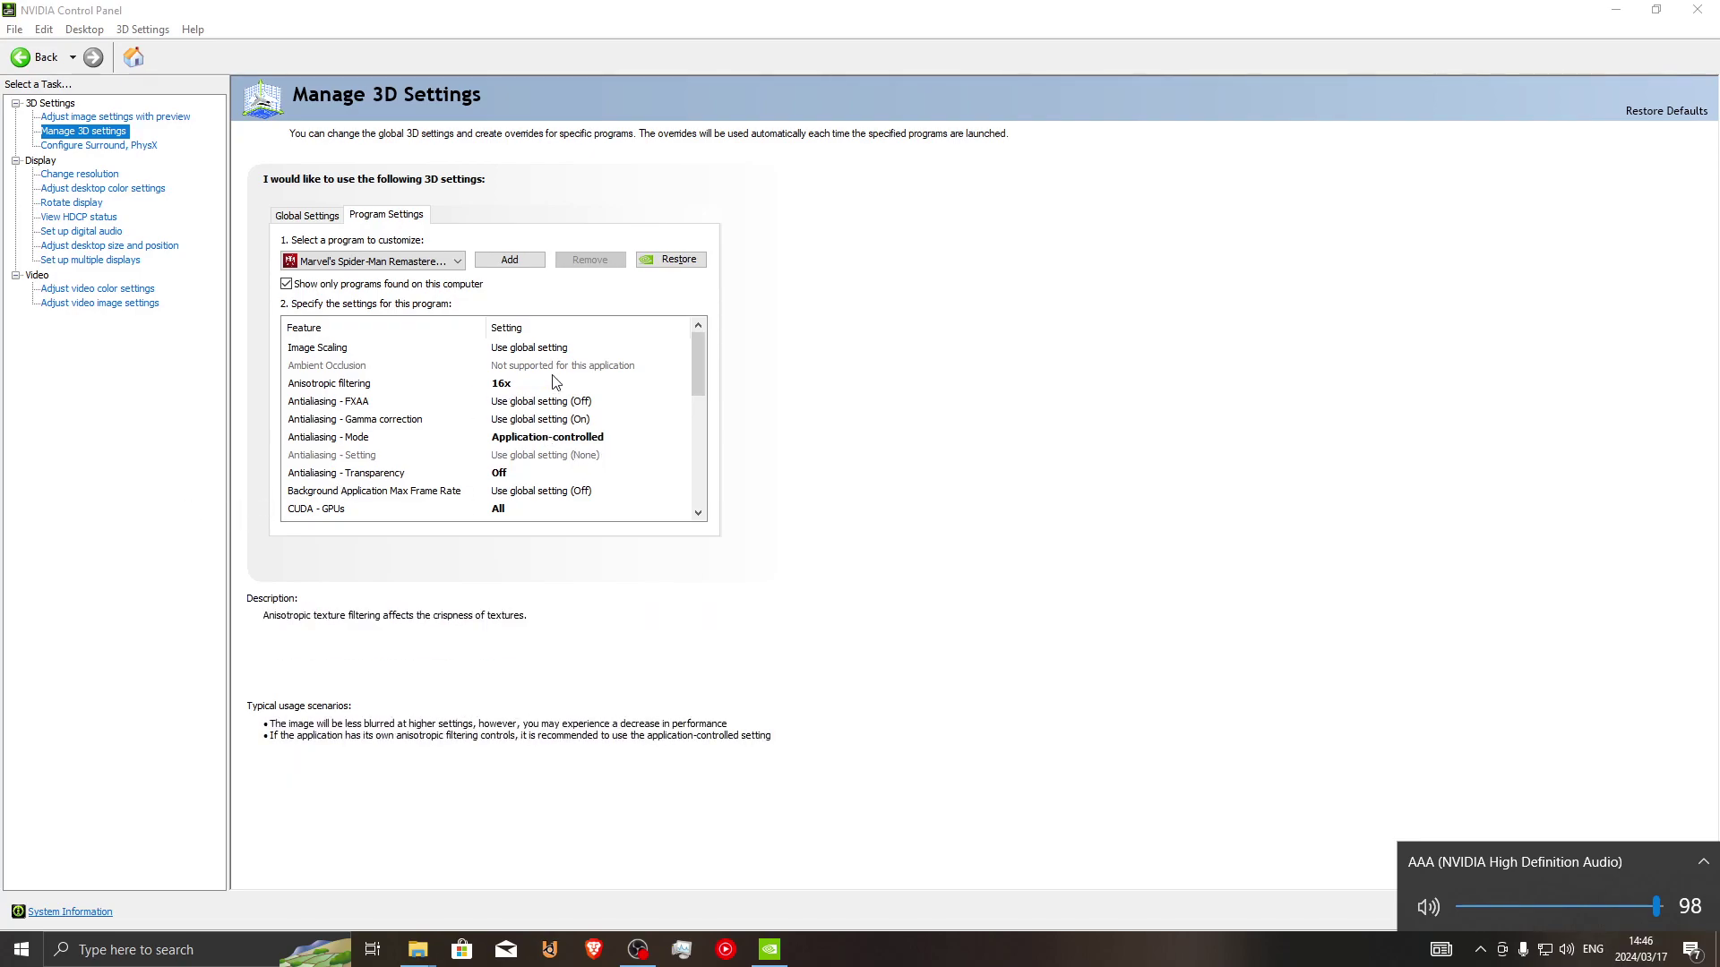
key(XF86AudioRaiseVolume)
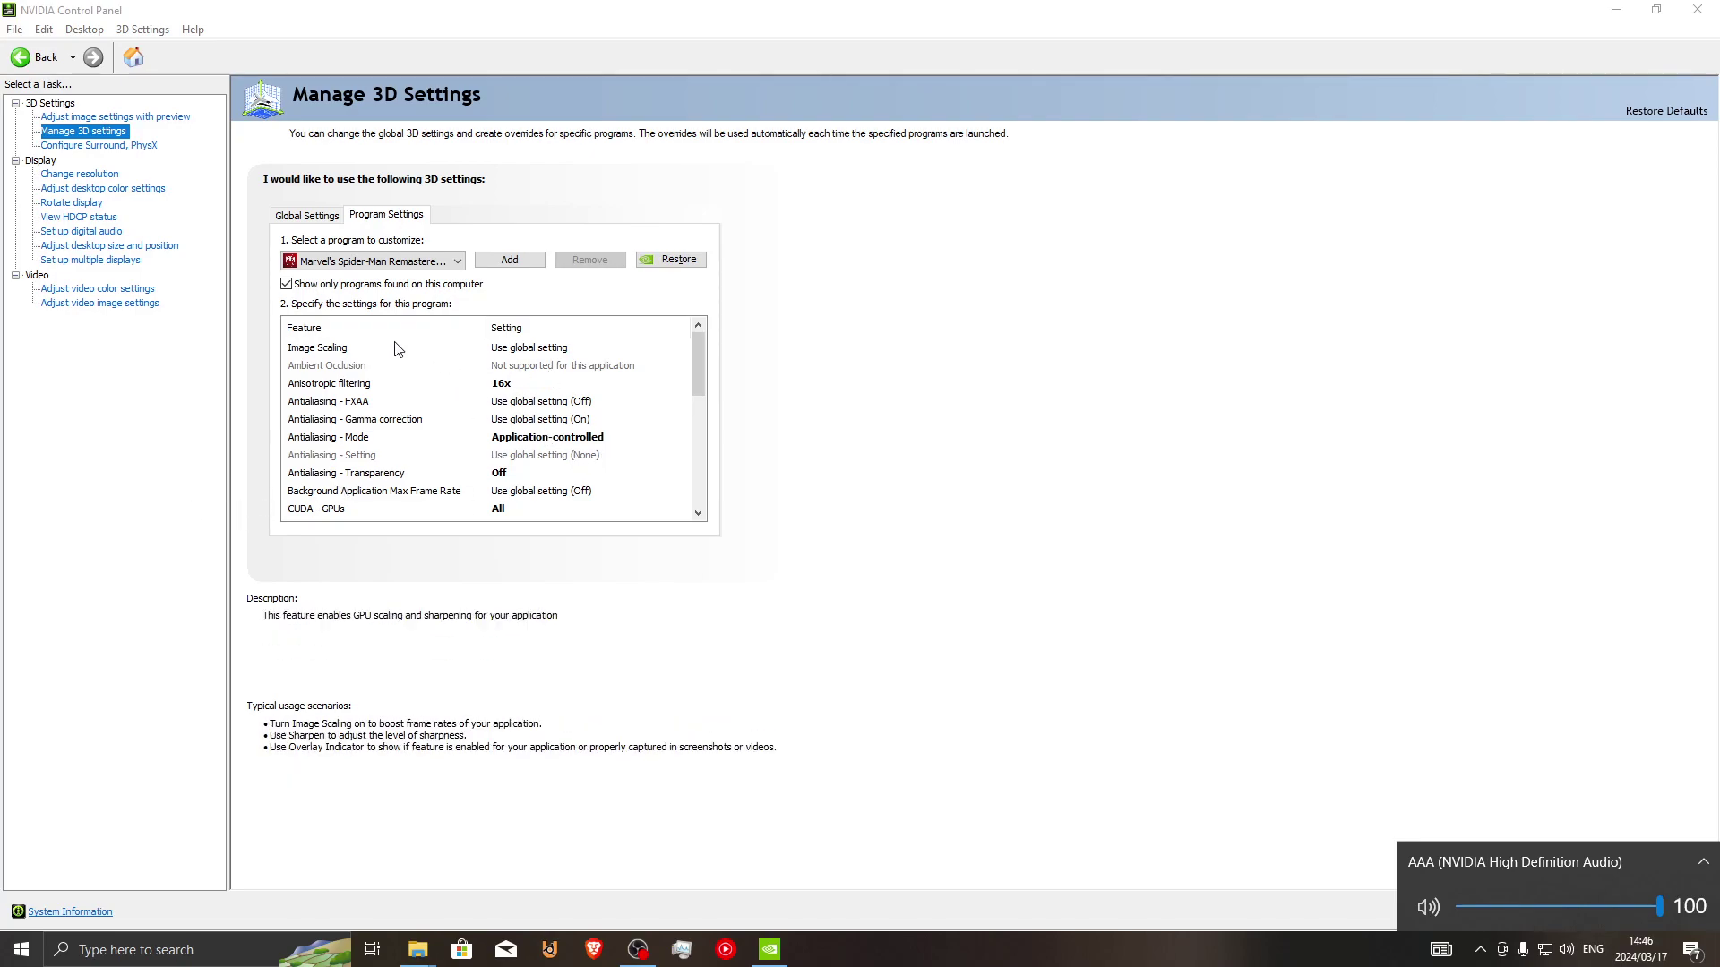
Step: Set Image Scaling to Off for Marvel's Spider-Man Remastered
click(544, 349)
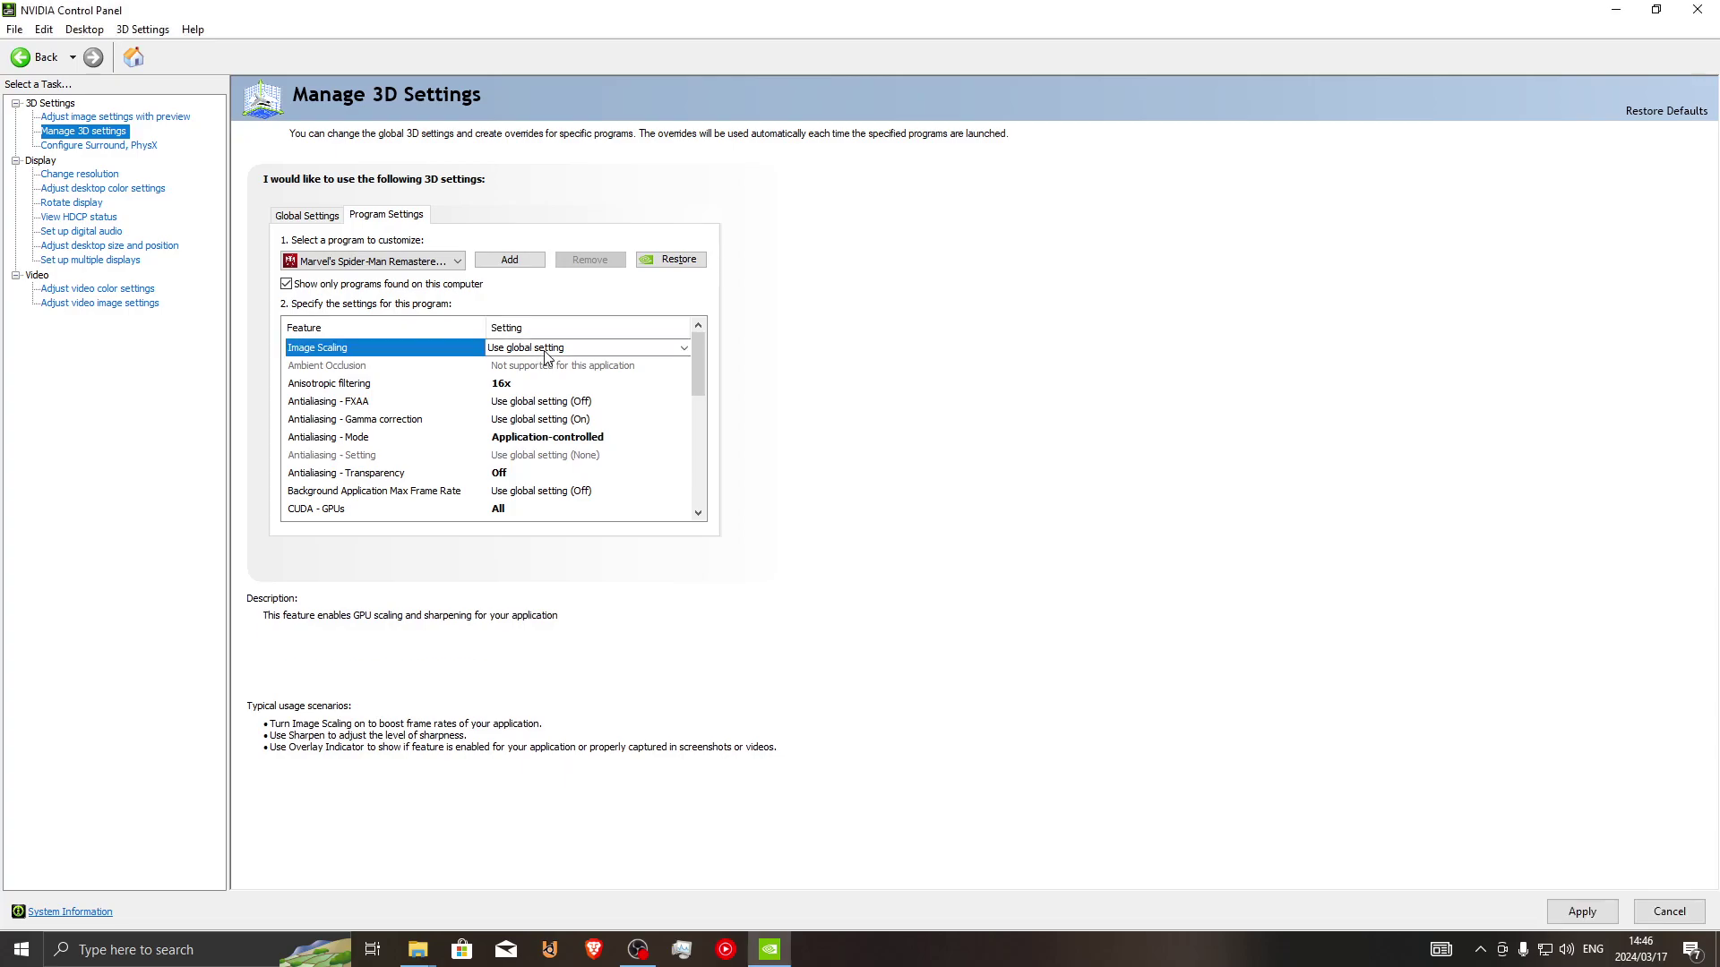
click(544, 349)
click(518, 413)
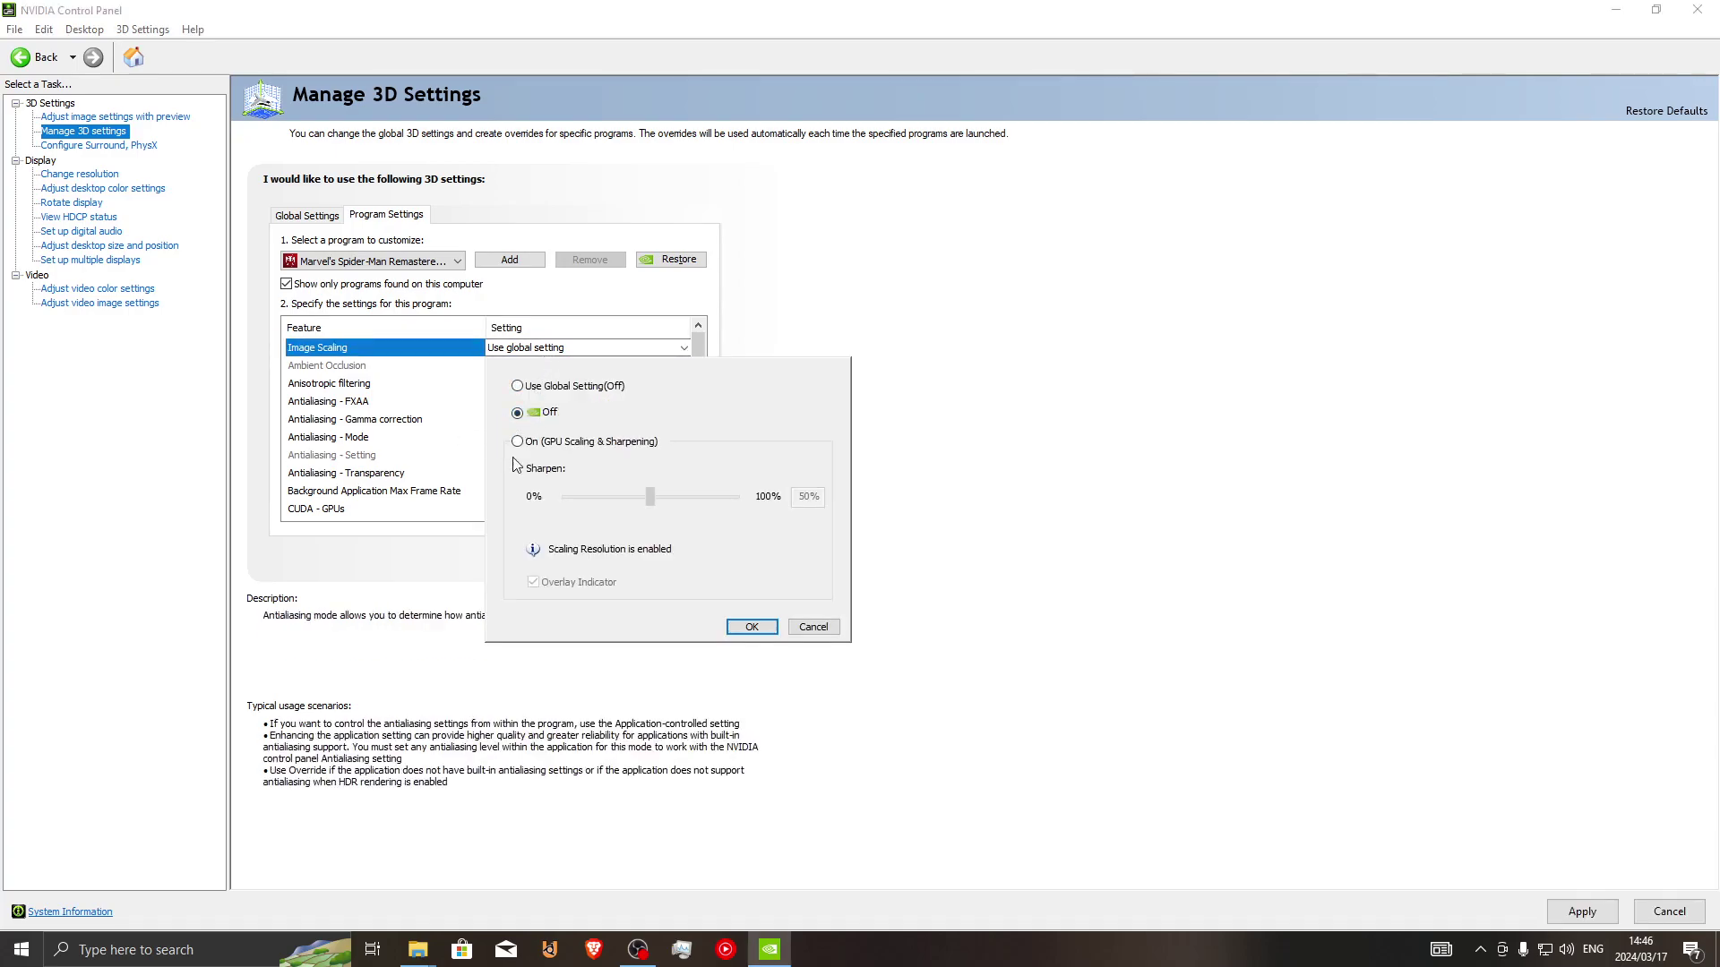
click(751, 628)
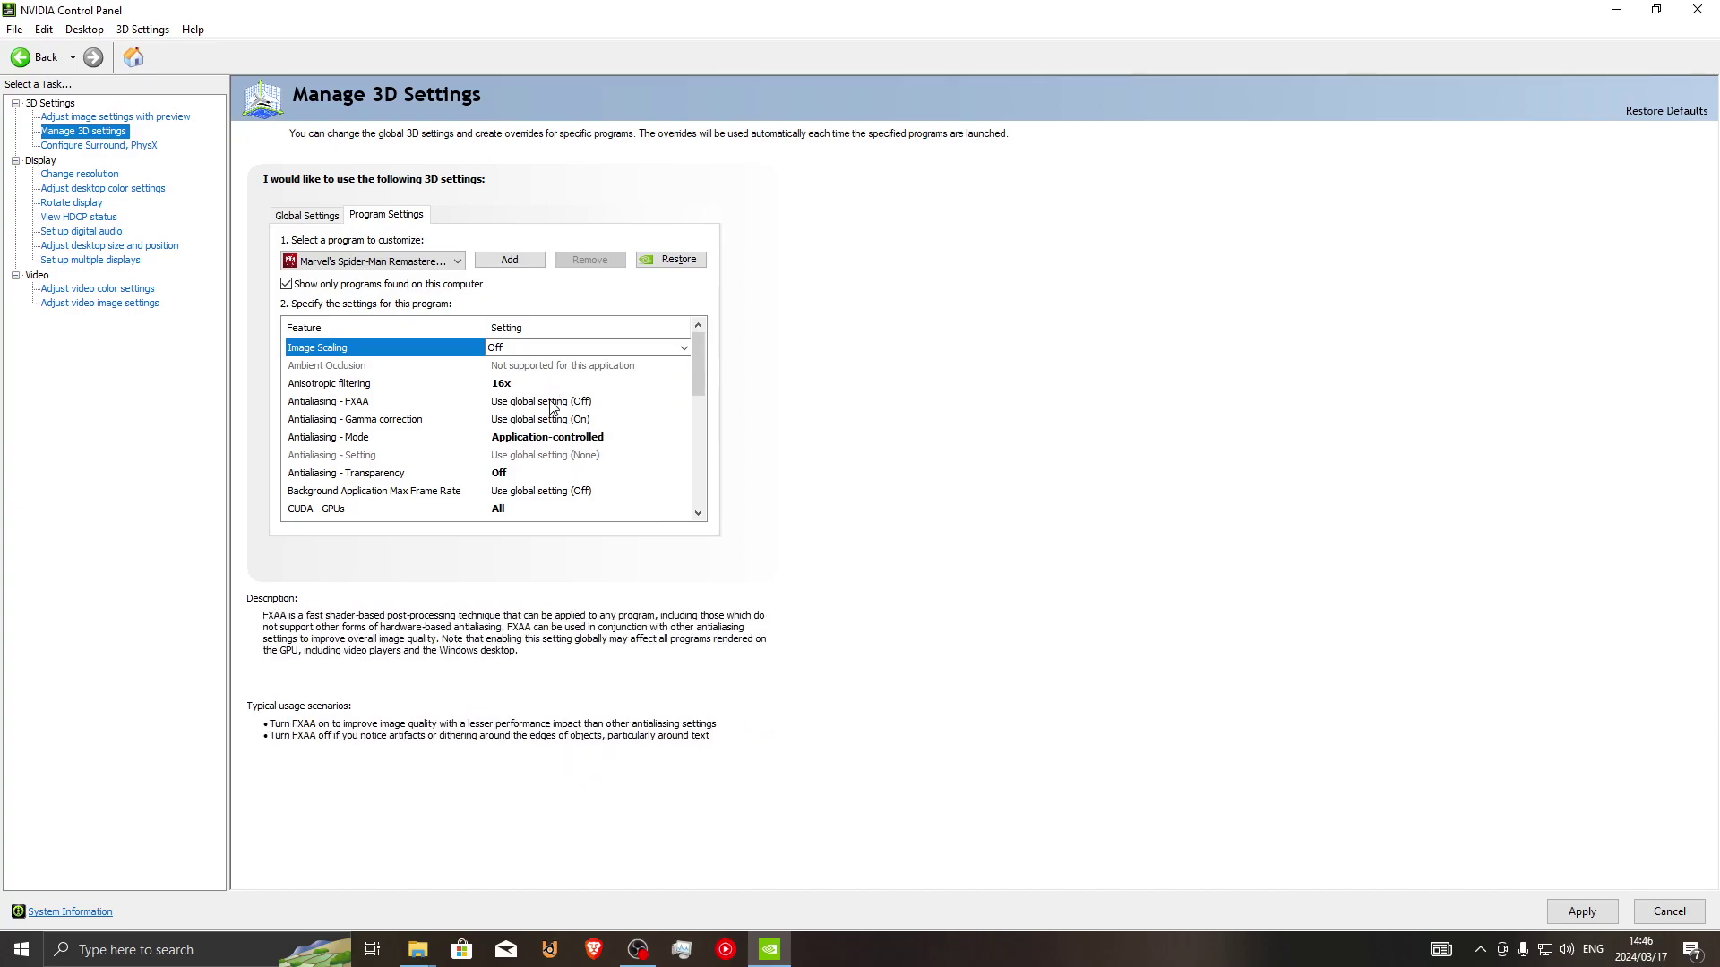
Step: Set Antialiasing - FXAA to Off and Antialiasing - Gamma correction to On
click(587, 401)
click(587, 401)
click(508, 434)
click(546, 419)
click(555, 420)
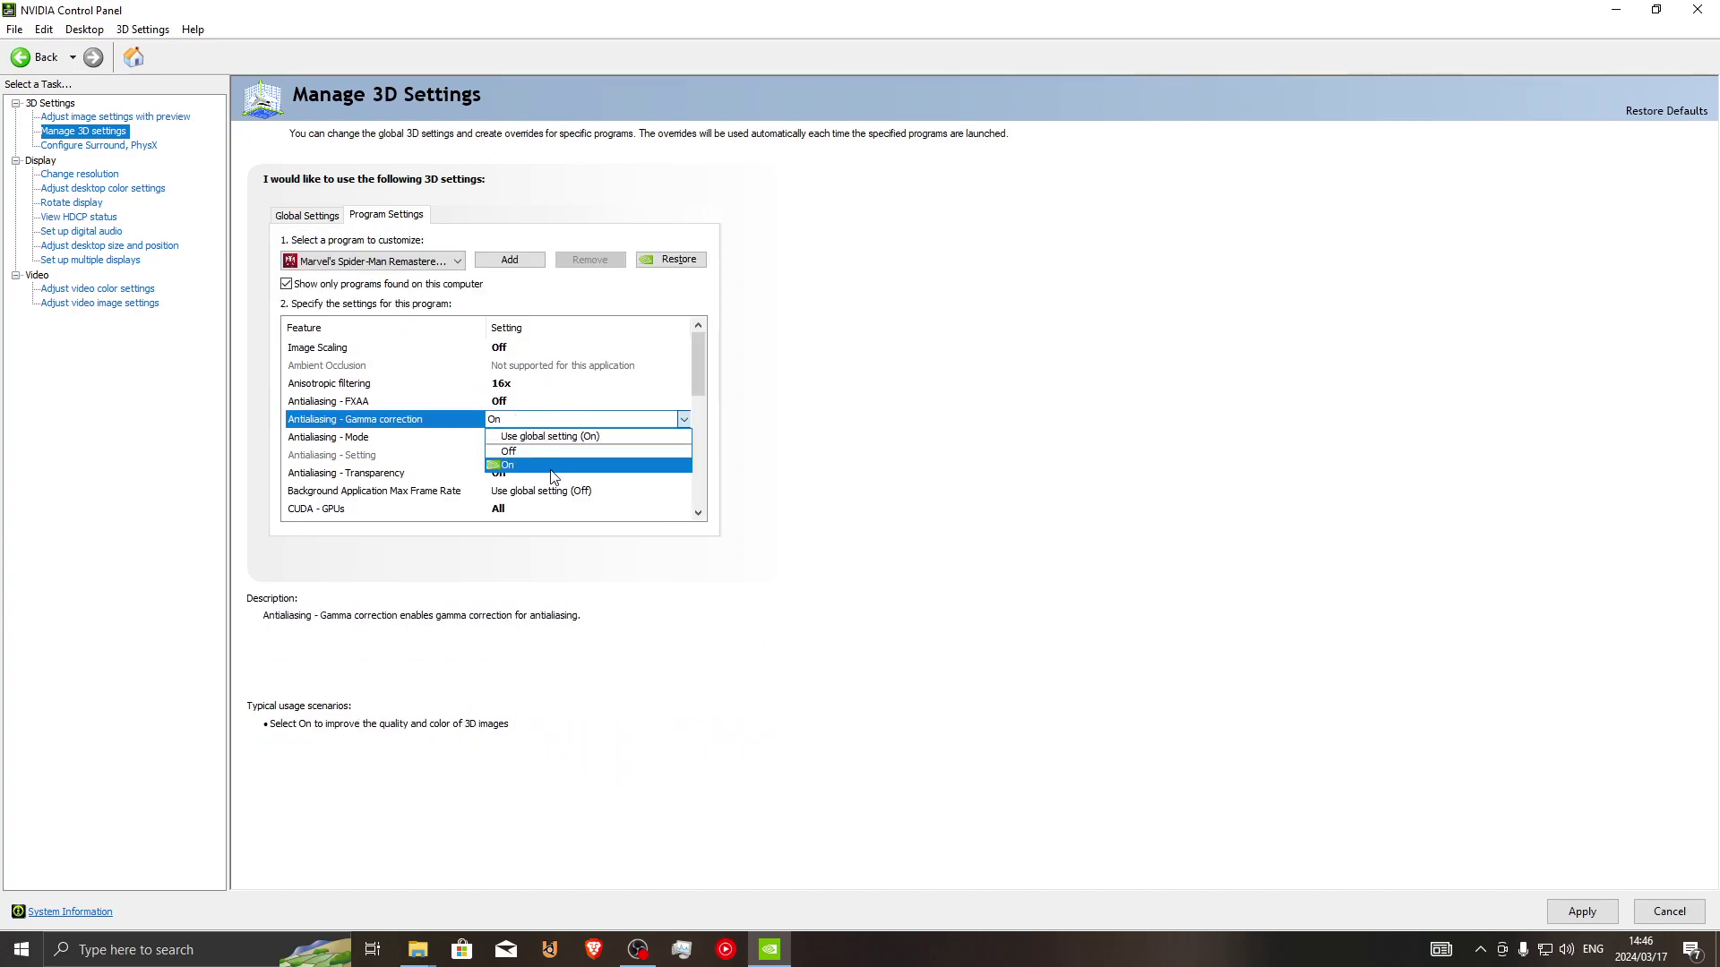
click(548, 465)
Step: Set Virtual Reality pre-rendered frames to Use the 3D application setting
scroll(502, 448, down, 3)
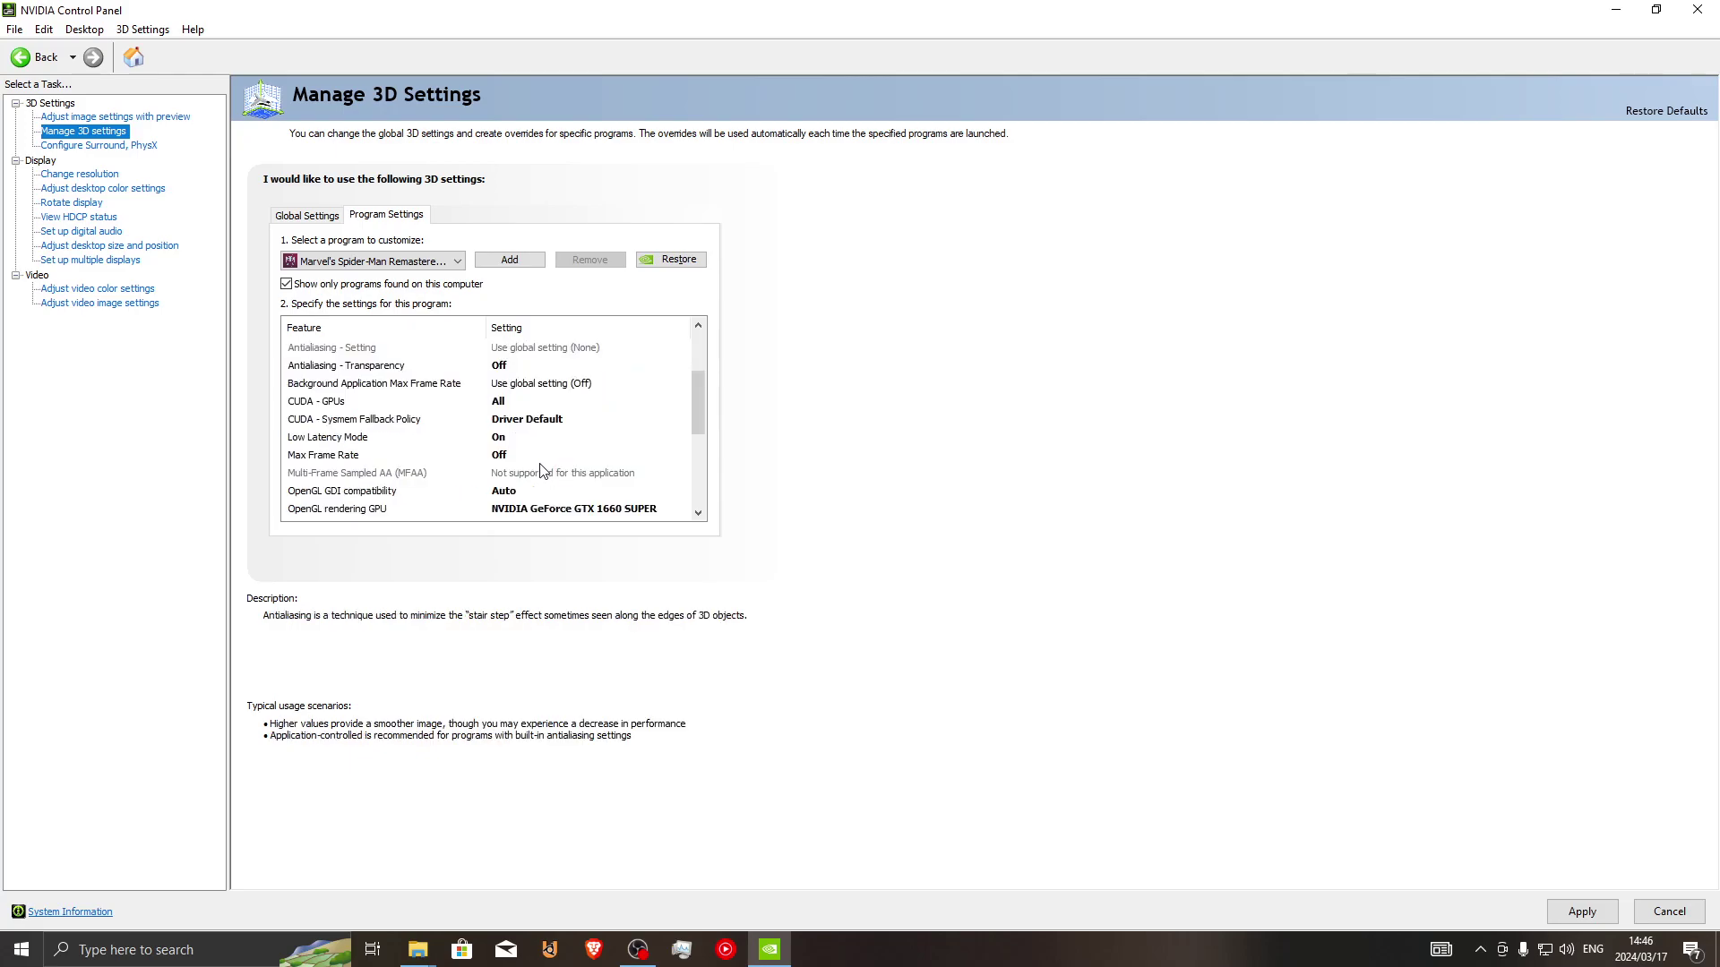
scroll(502, 443, down, 3)
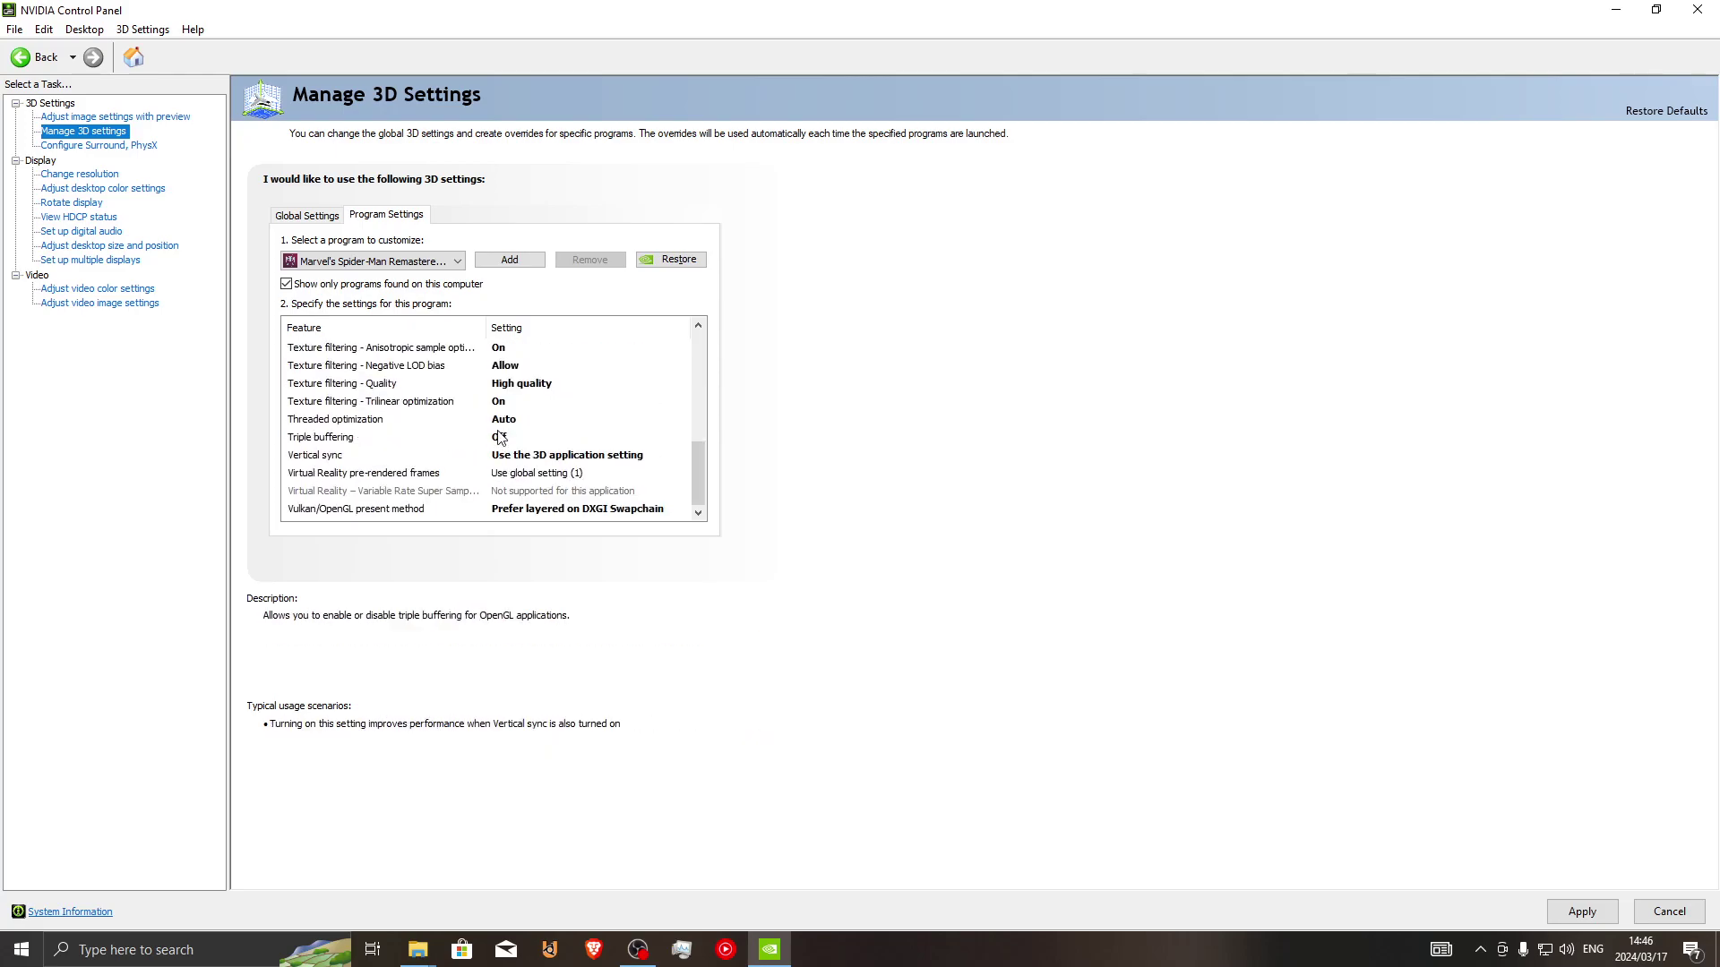
click(571, 475)
click(504, 518)
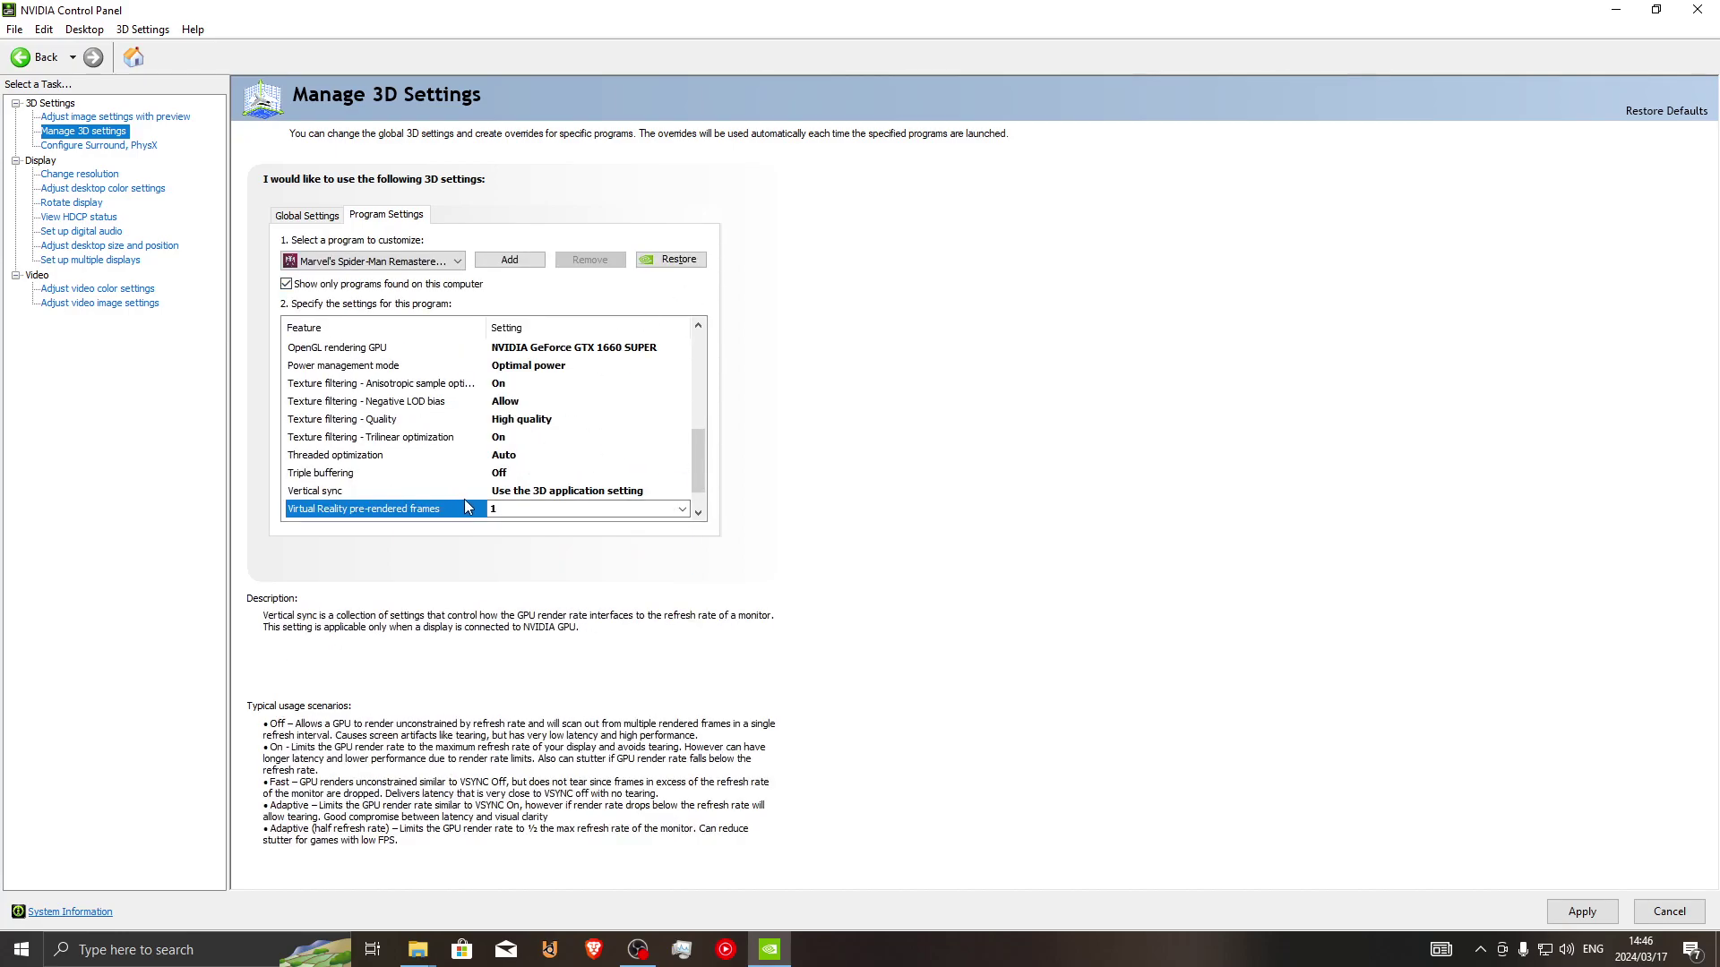
click(508, 509)
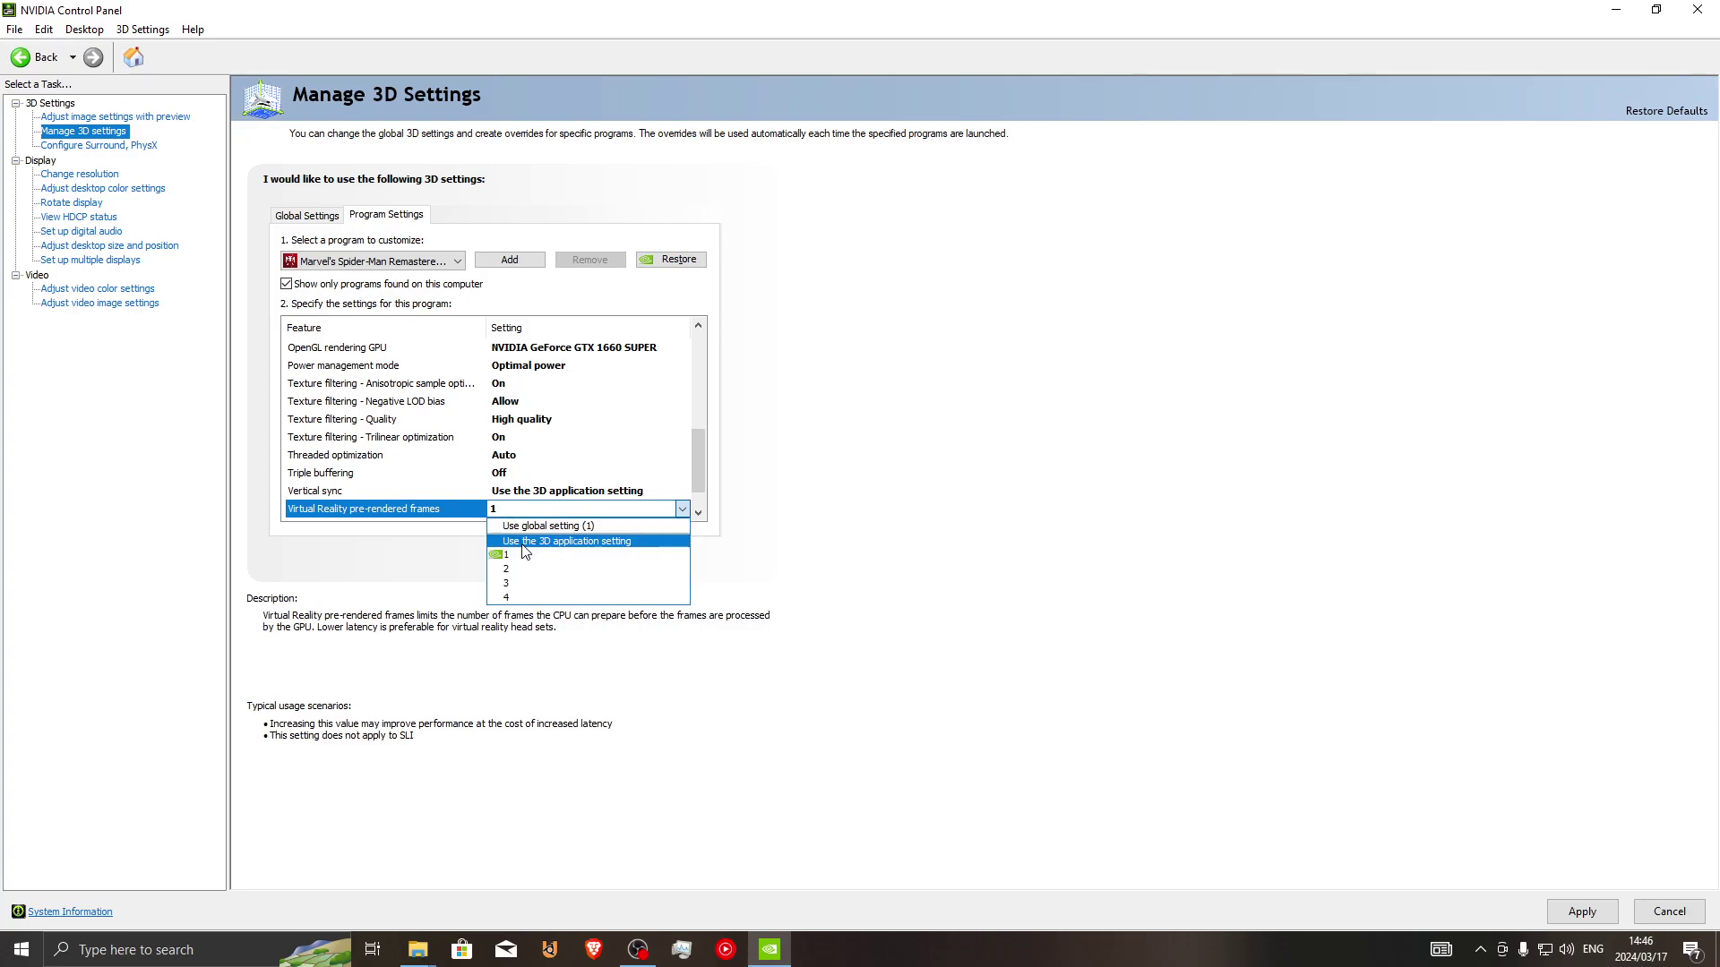
click(556, 541)
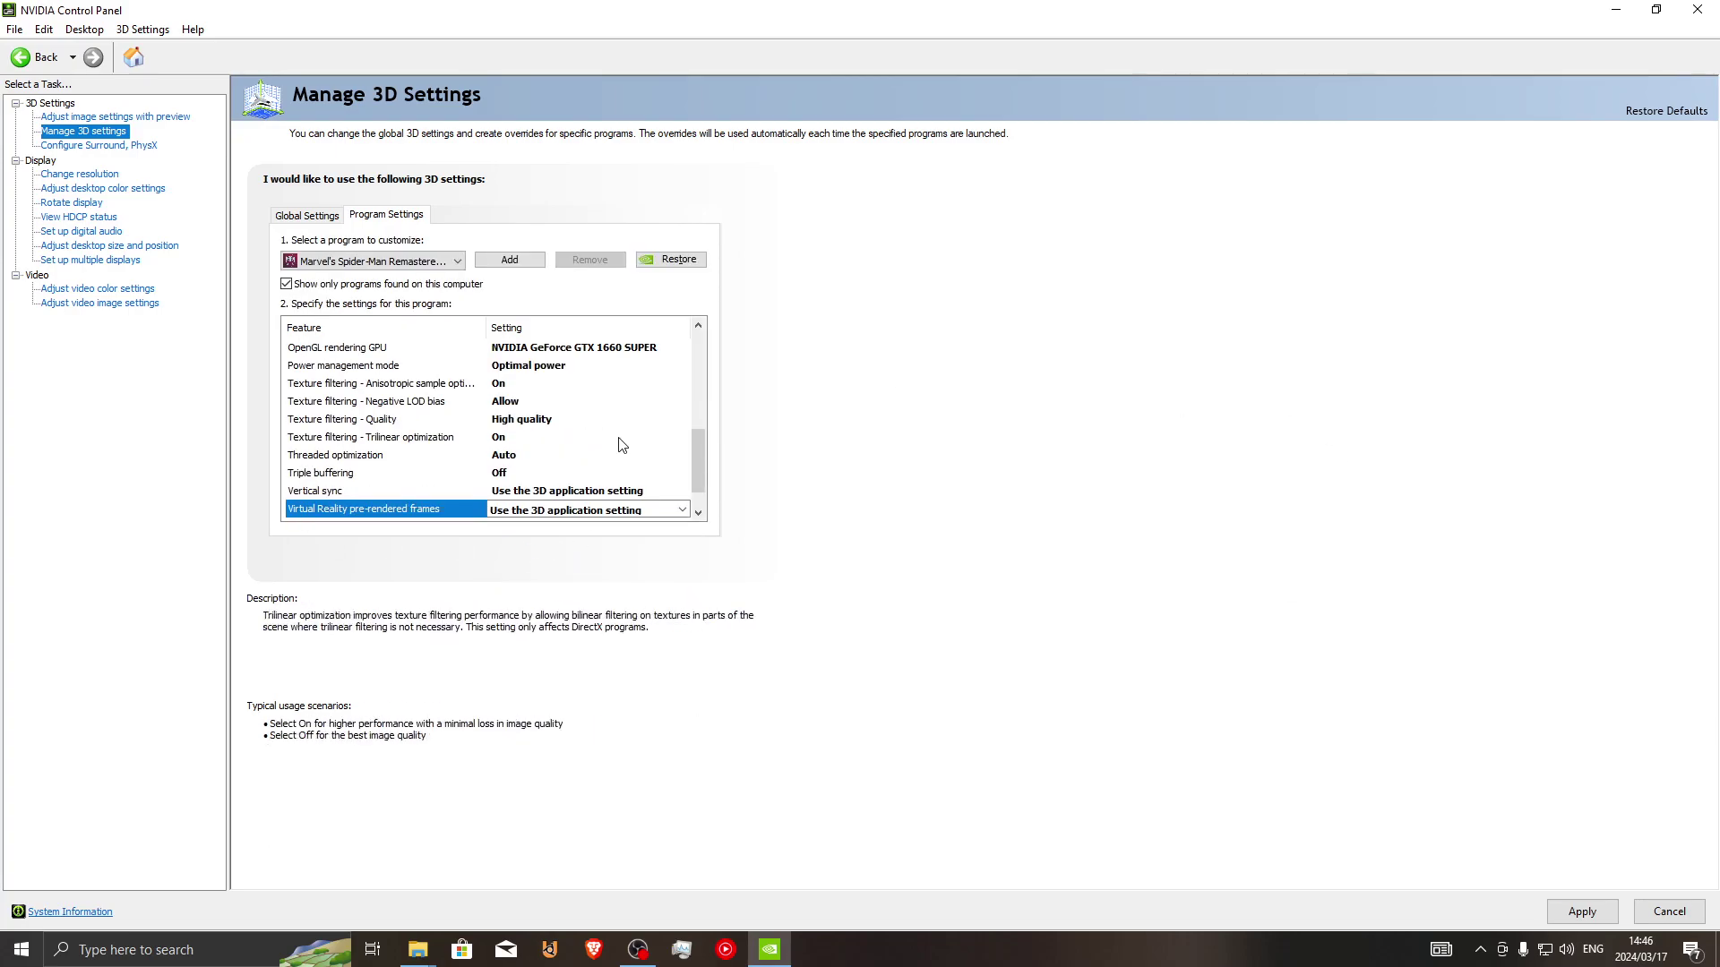
drag(701, 475, 690, 343)
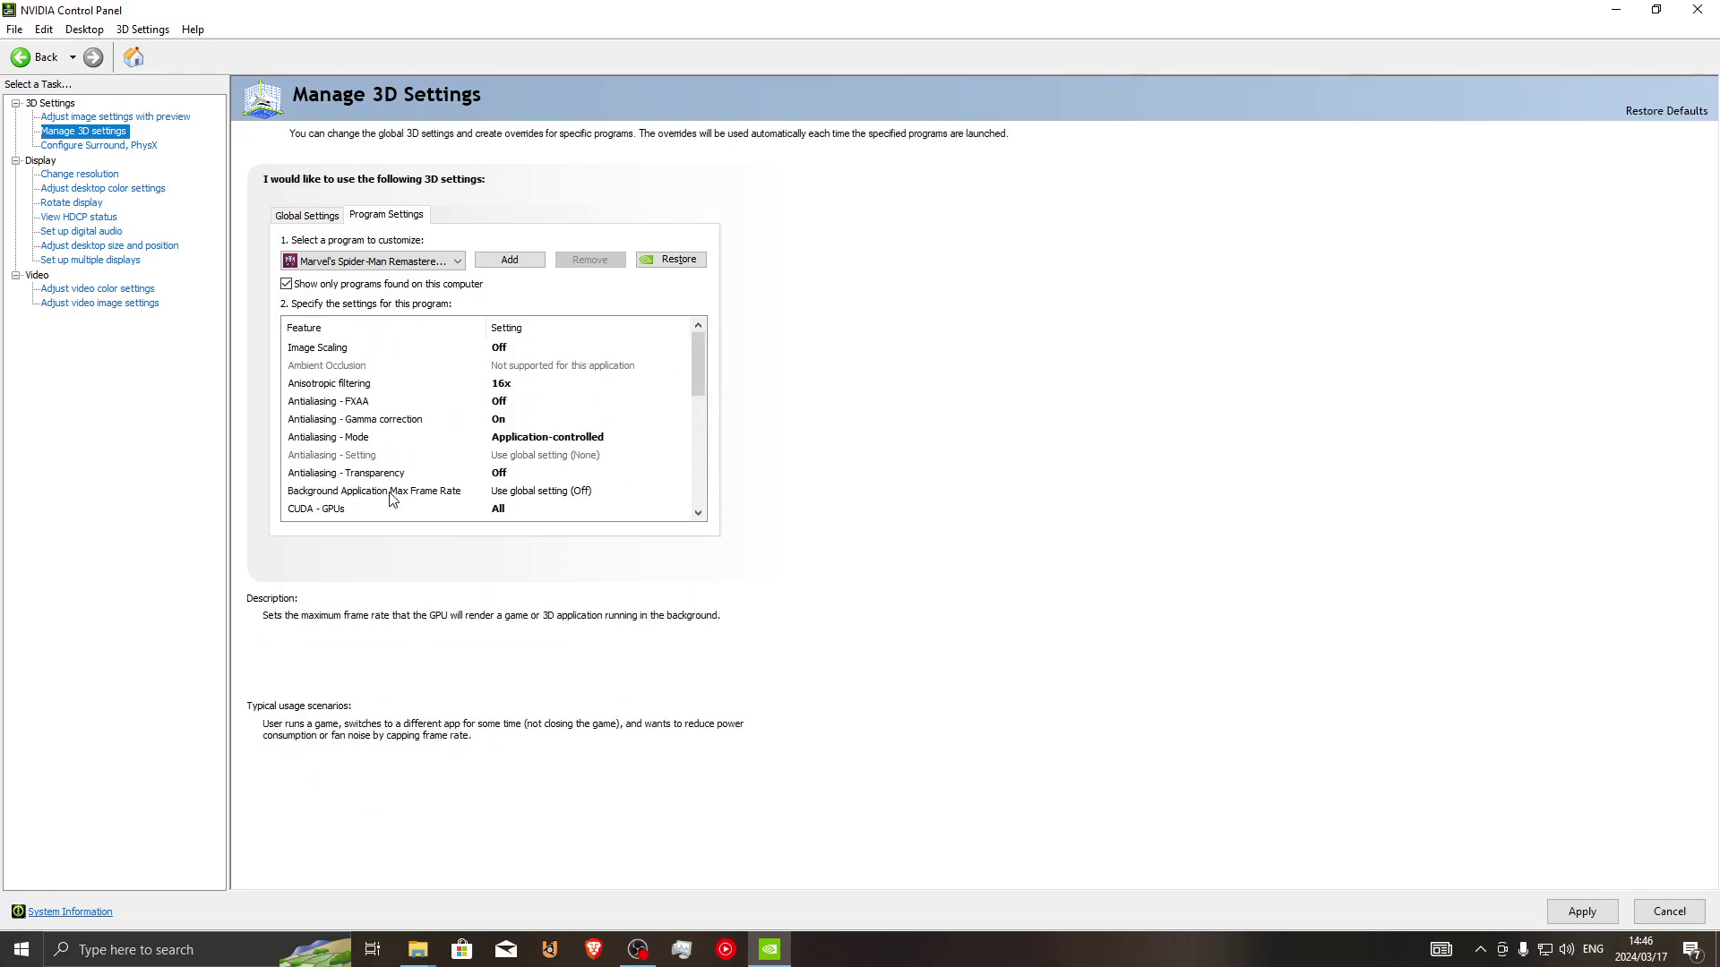
Step: Limit Background Application Max Frame Rate to 56 FPS for Marvel's Spider-Man Remastered
click(528, 492)
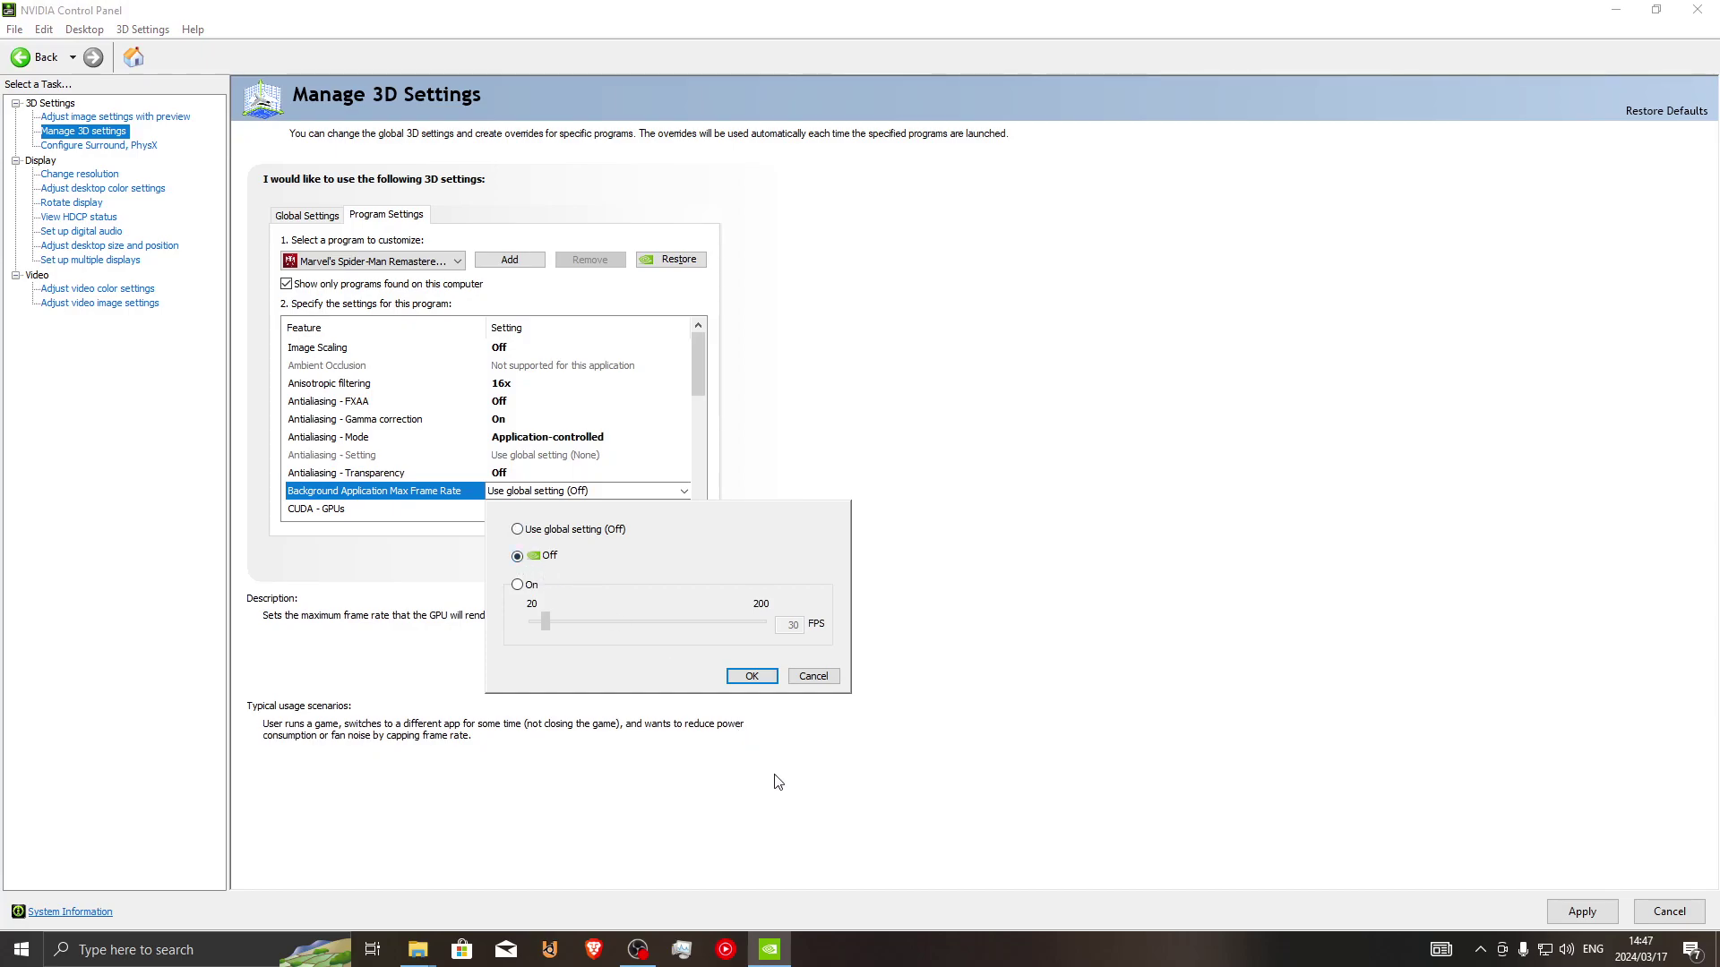
click(750, 676)
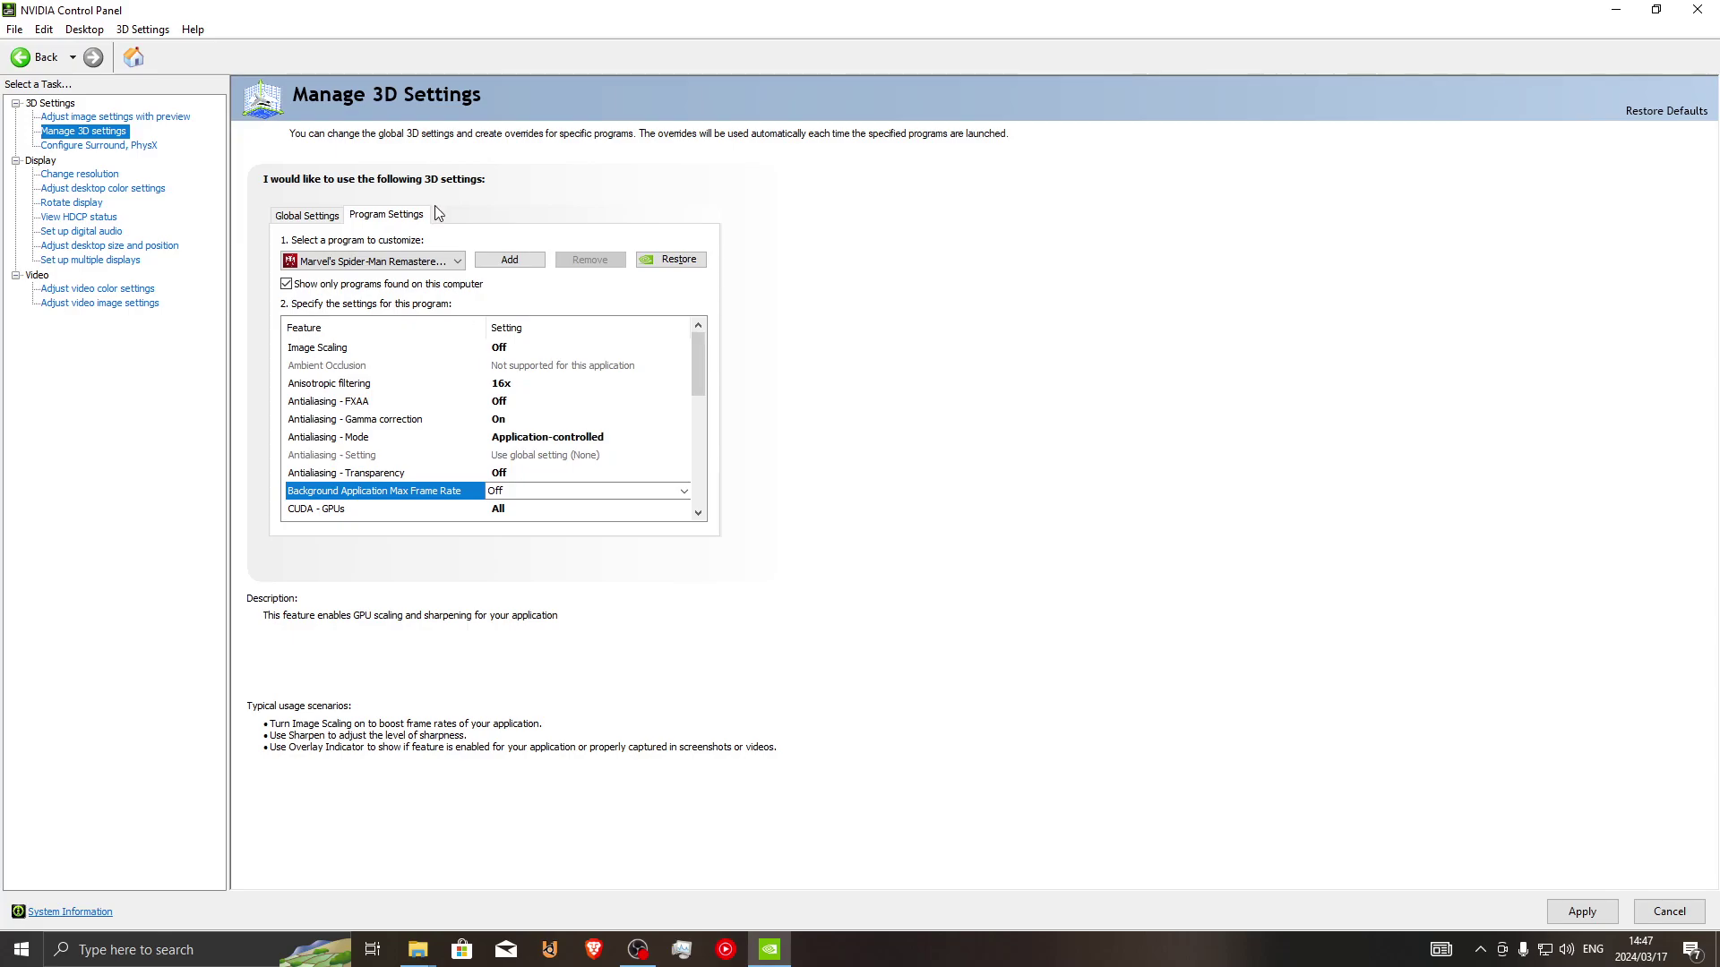
click(634, 491)
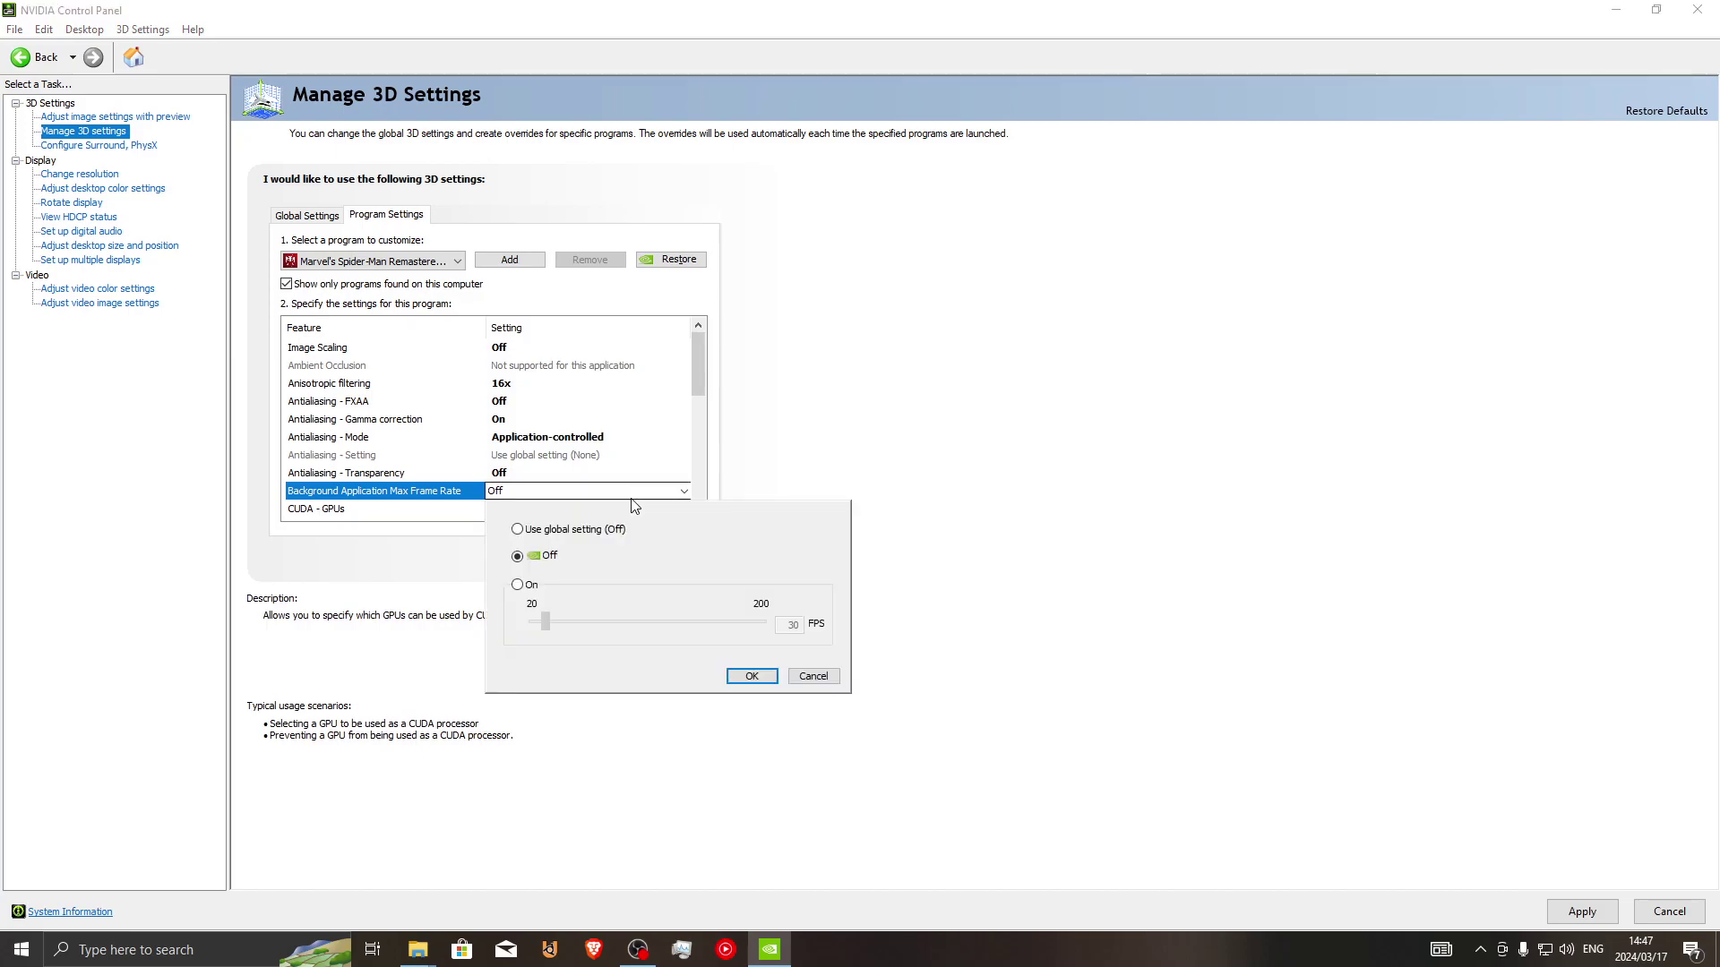
click(525, 586)
click(545, 621)
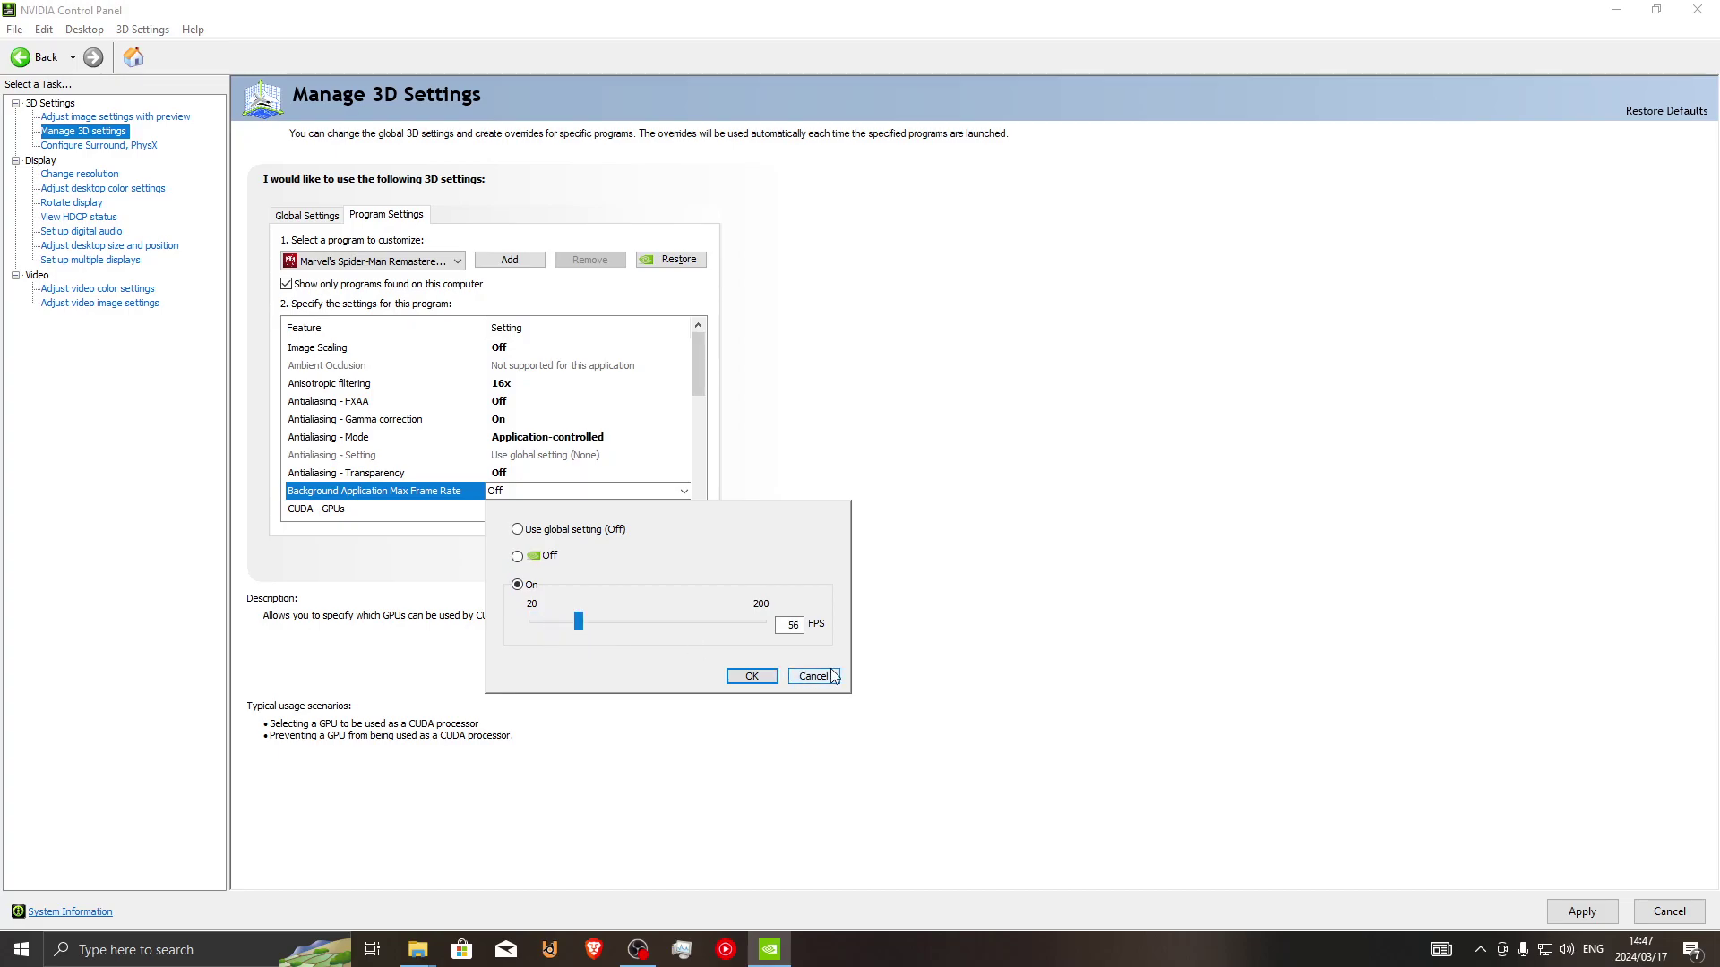
click(759, 678)
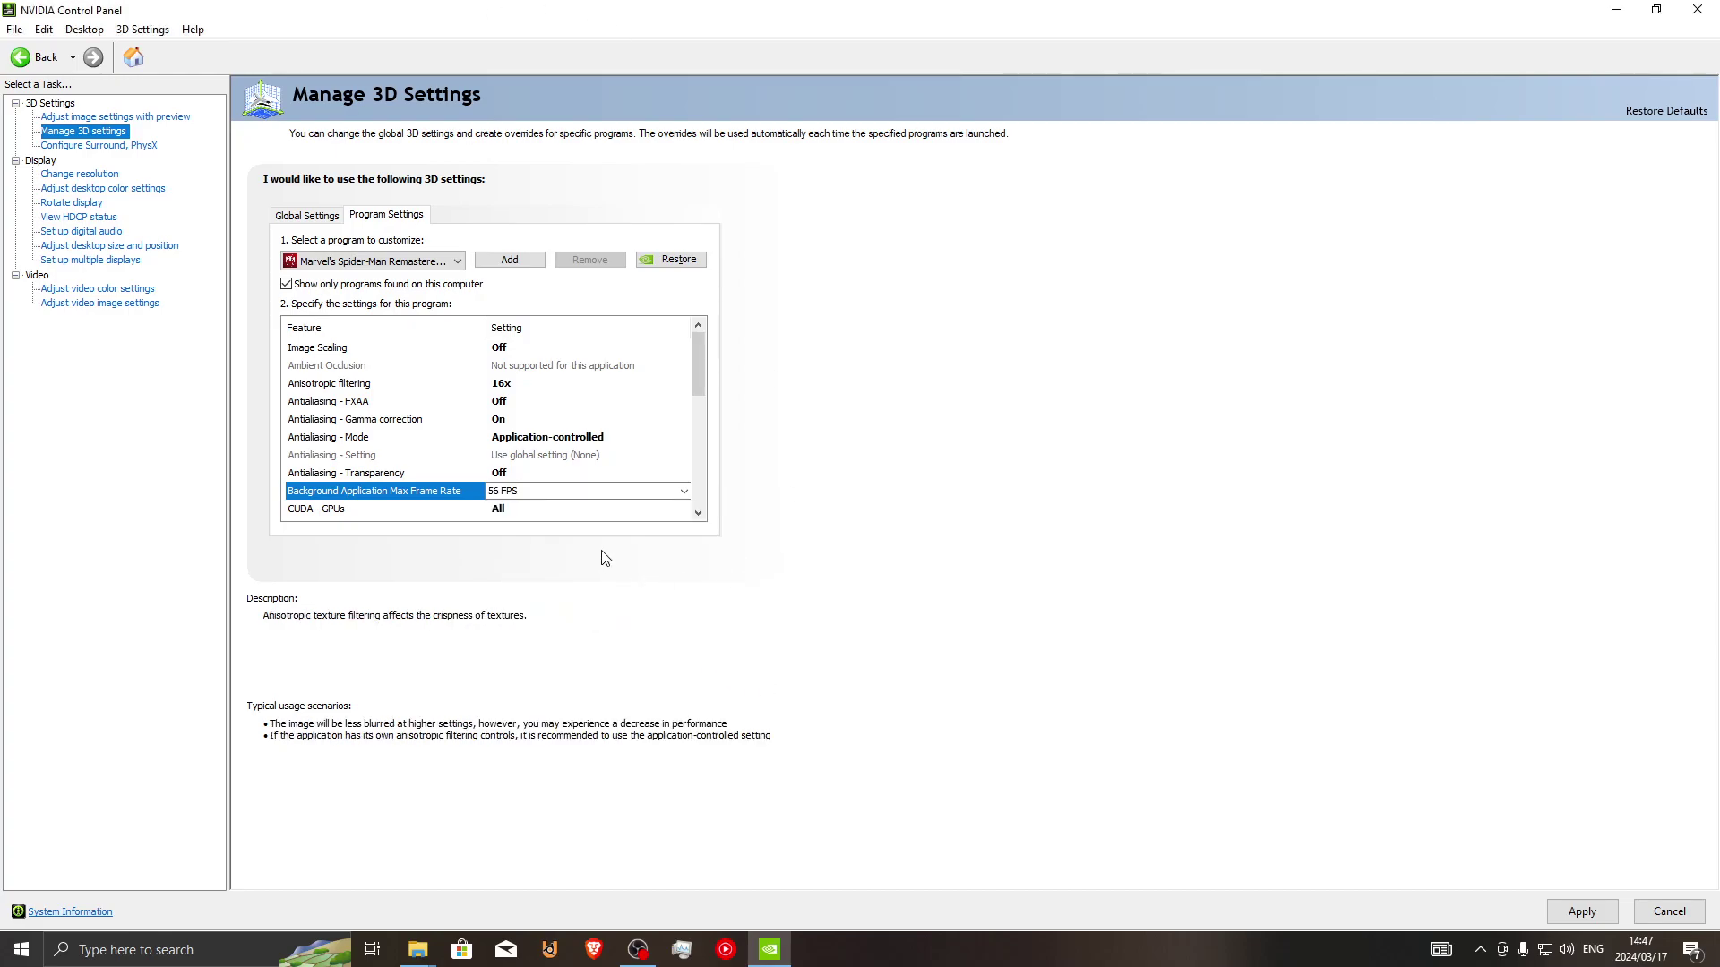
key(alt+Tab)
key(alt+Tab)
key(alt+Tab)
key(alt+Tab)
key(alt+Tab)
key(alt+Tab)
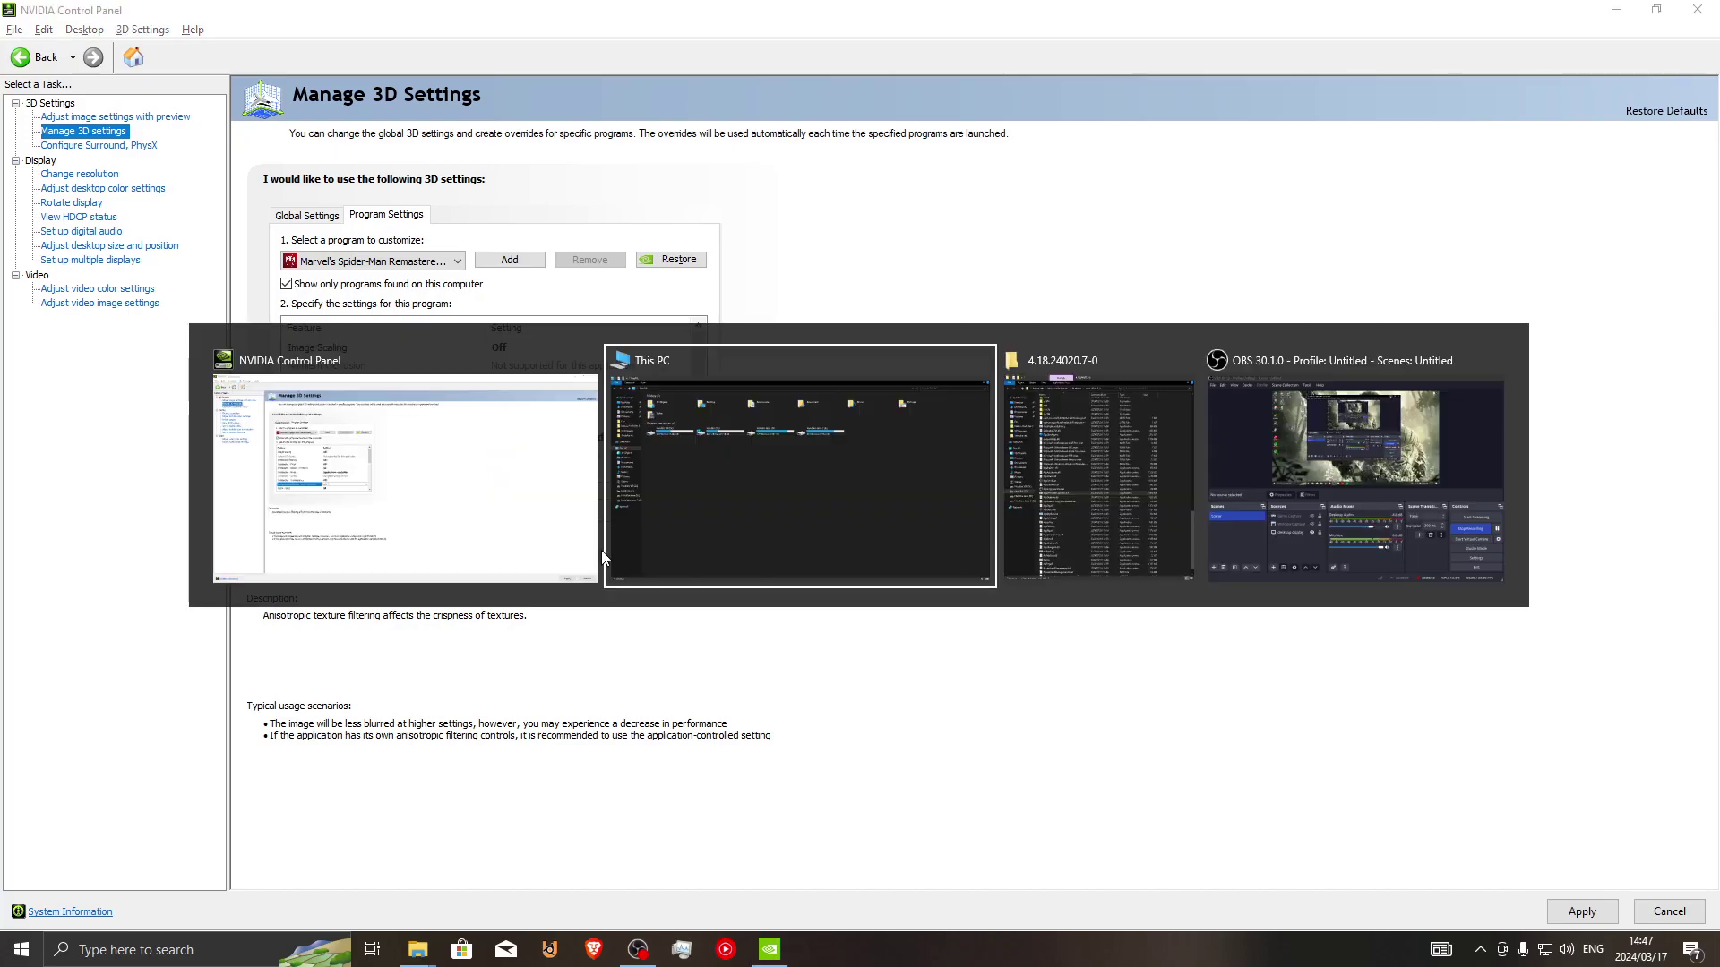
key(alt+Tab)
key(alt+Tab)
key(alt+Tab)
key(alt+Tab)
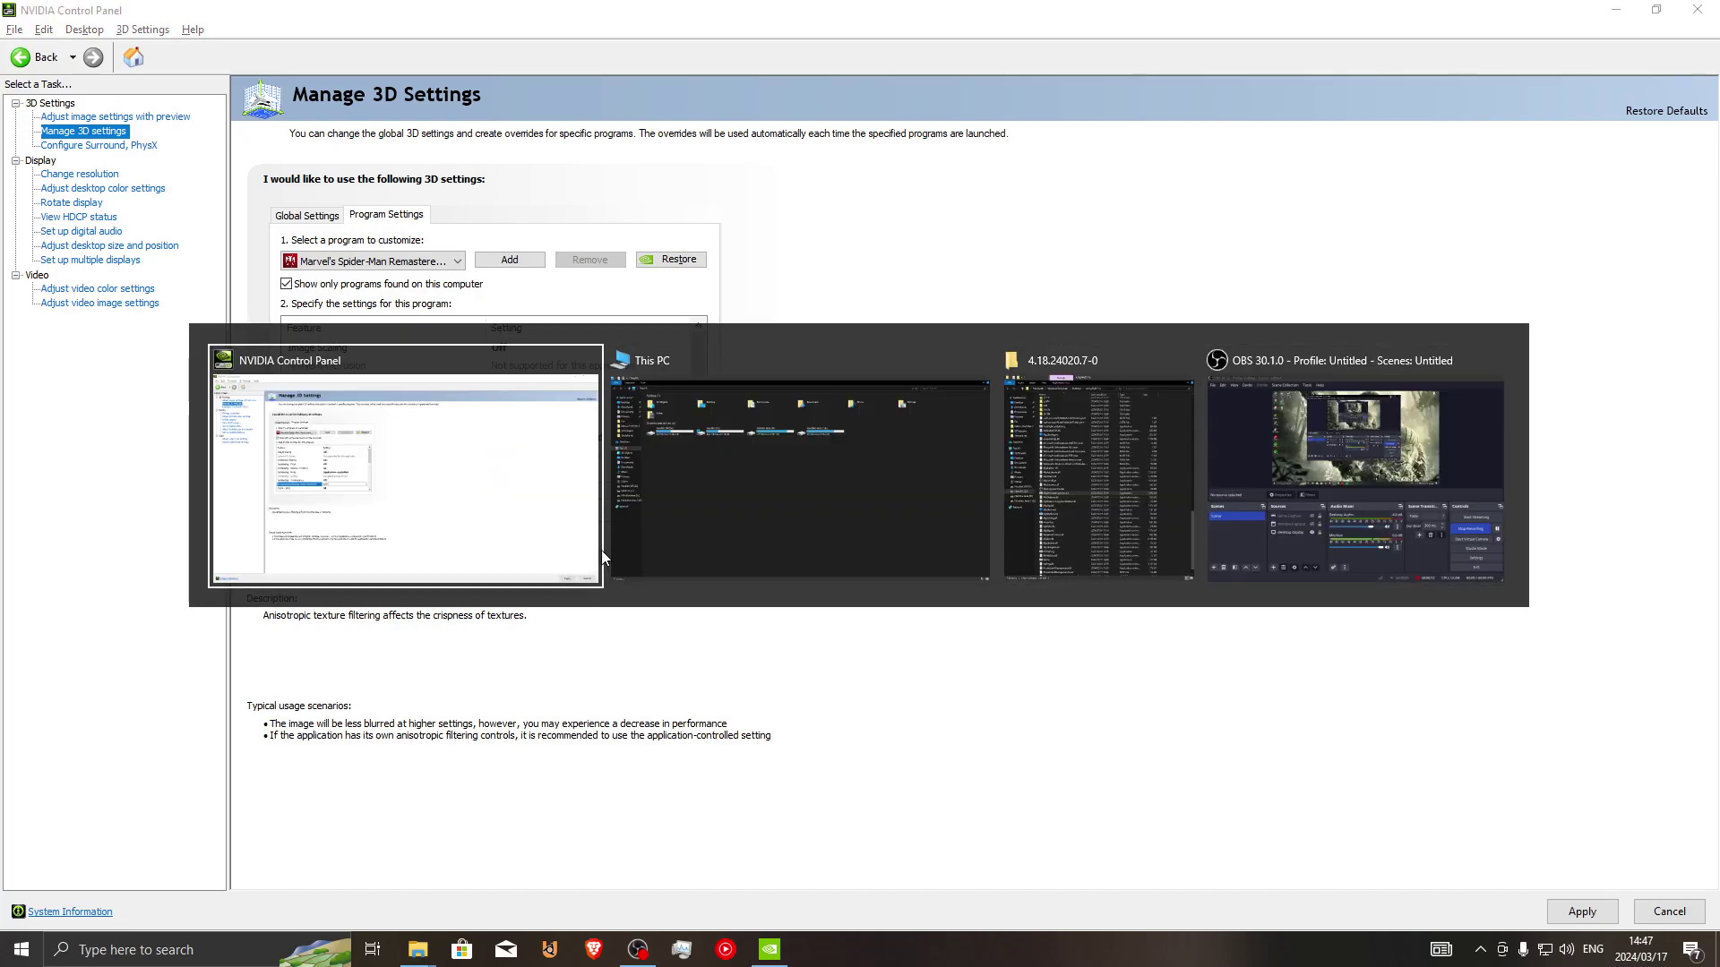
key(alt+Tab)
key(alt+Tab)
key(alt+Tab)
key(alt+Tab)
key(alt+Tab)
key(alt+Tab)
key(alt+Tab)
key(alt+Tab)
key(alt+Tab)
key(alt+Tab)
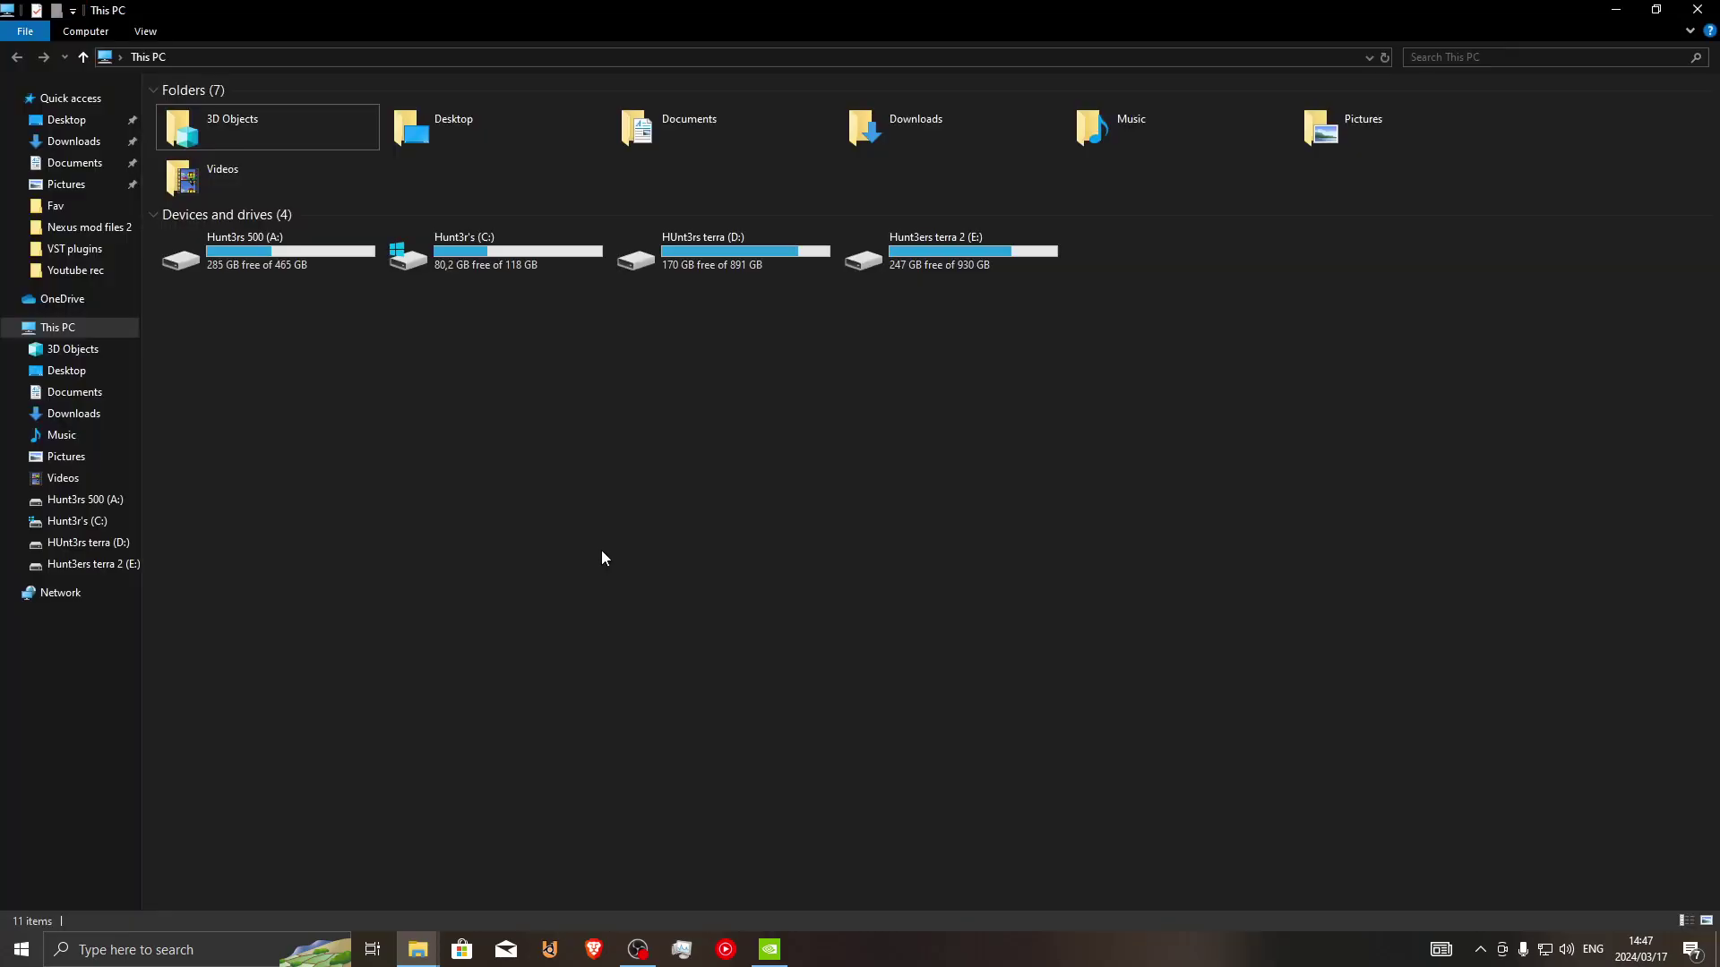
key(alt+Tab)
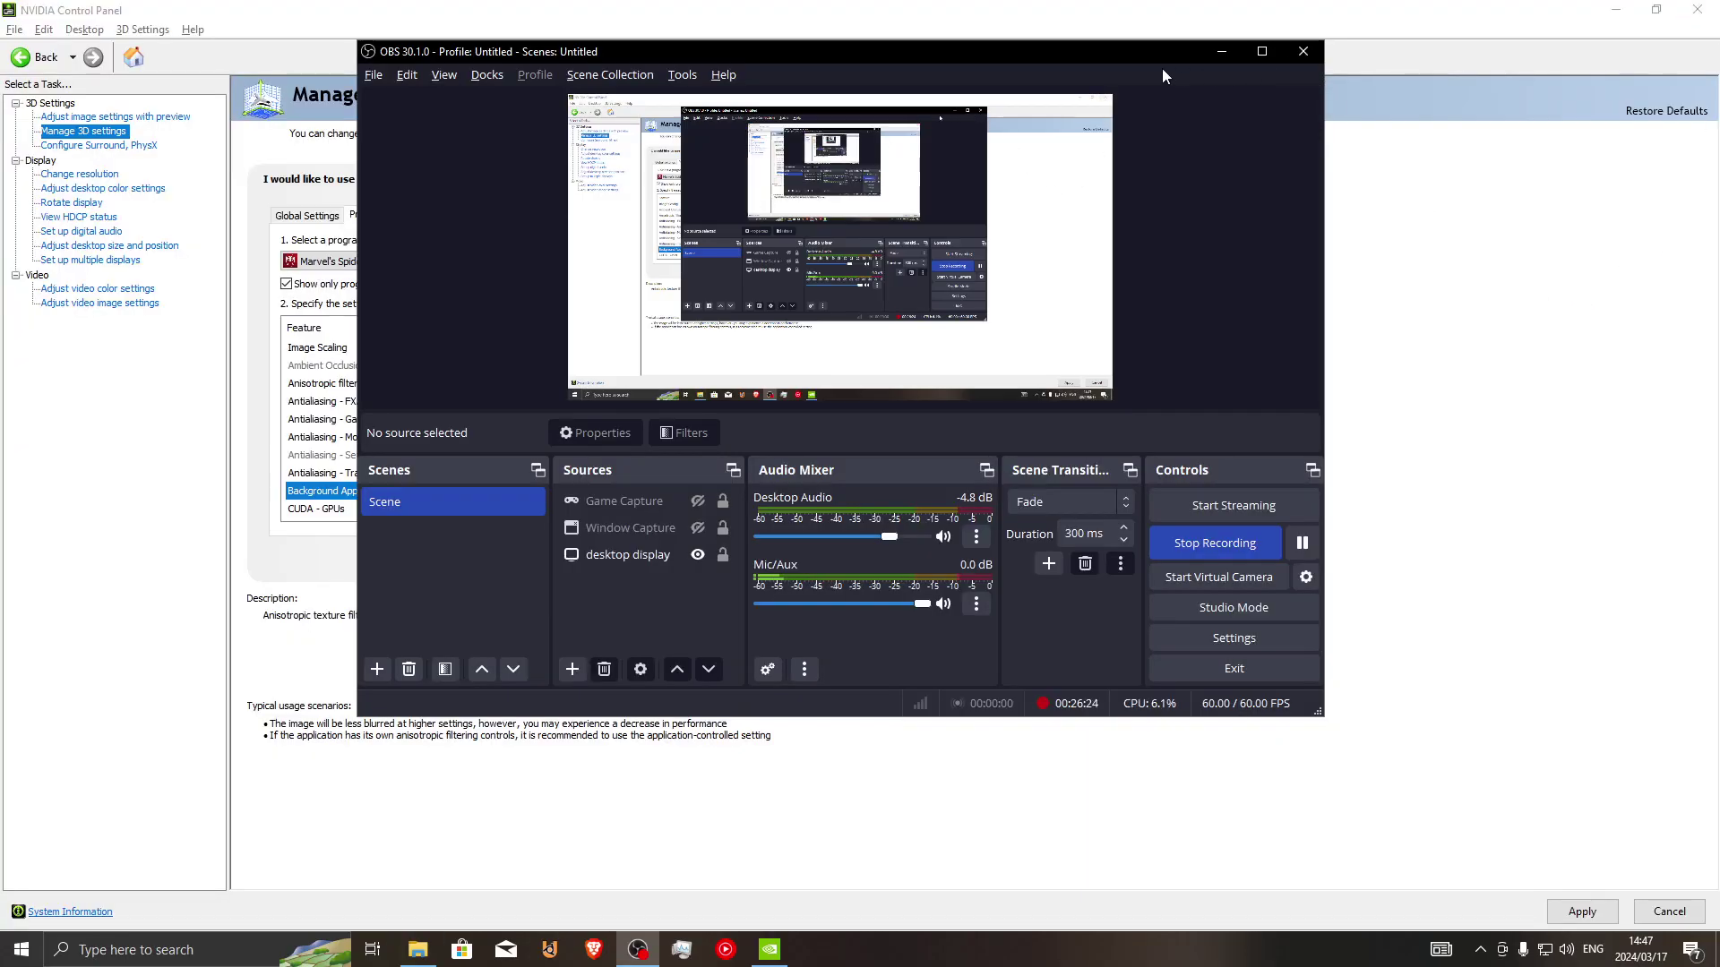
click(1661, 157)
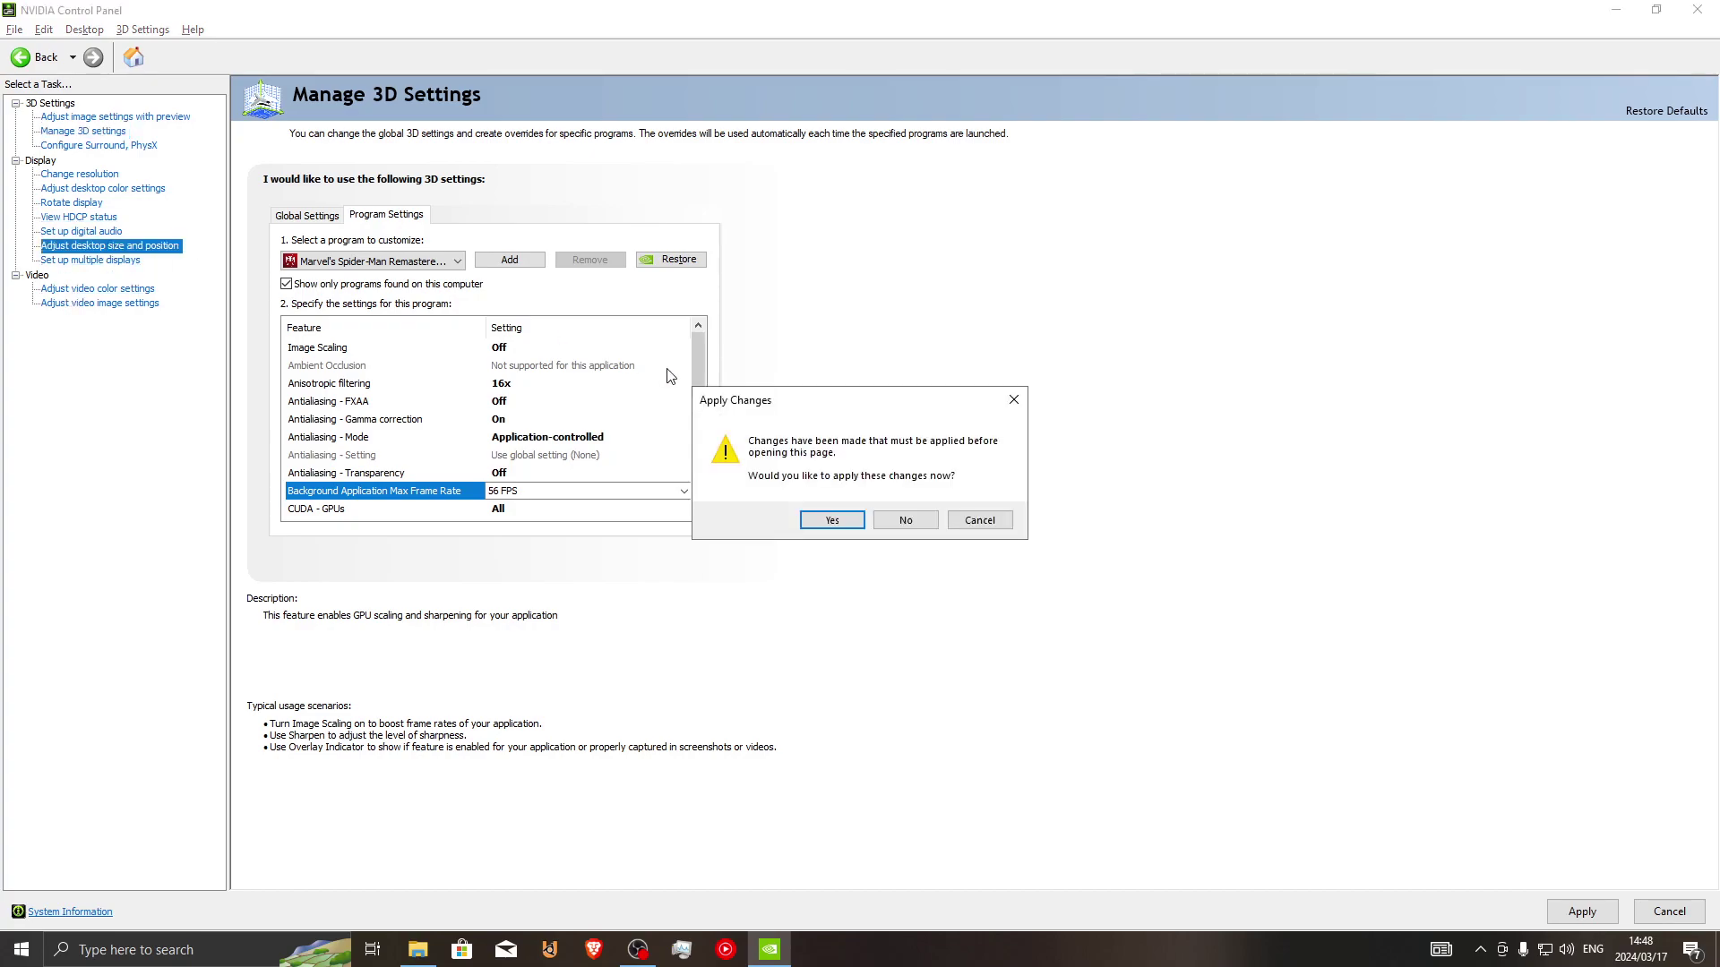
Step: Open the desktop size and position settings without applying the pending 3D changes, and look over the scaling and size options
click(878, 523)
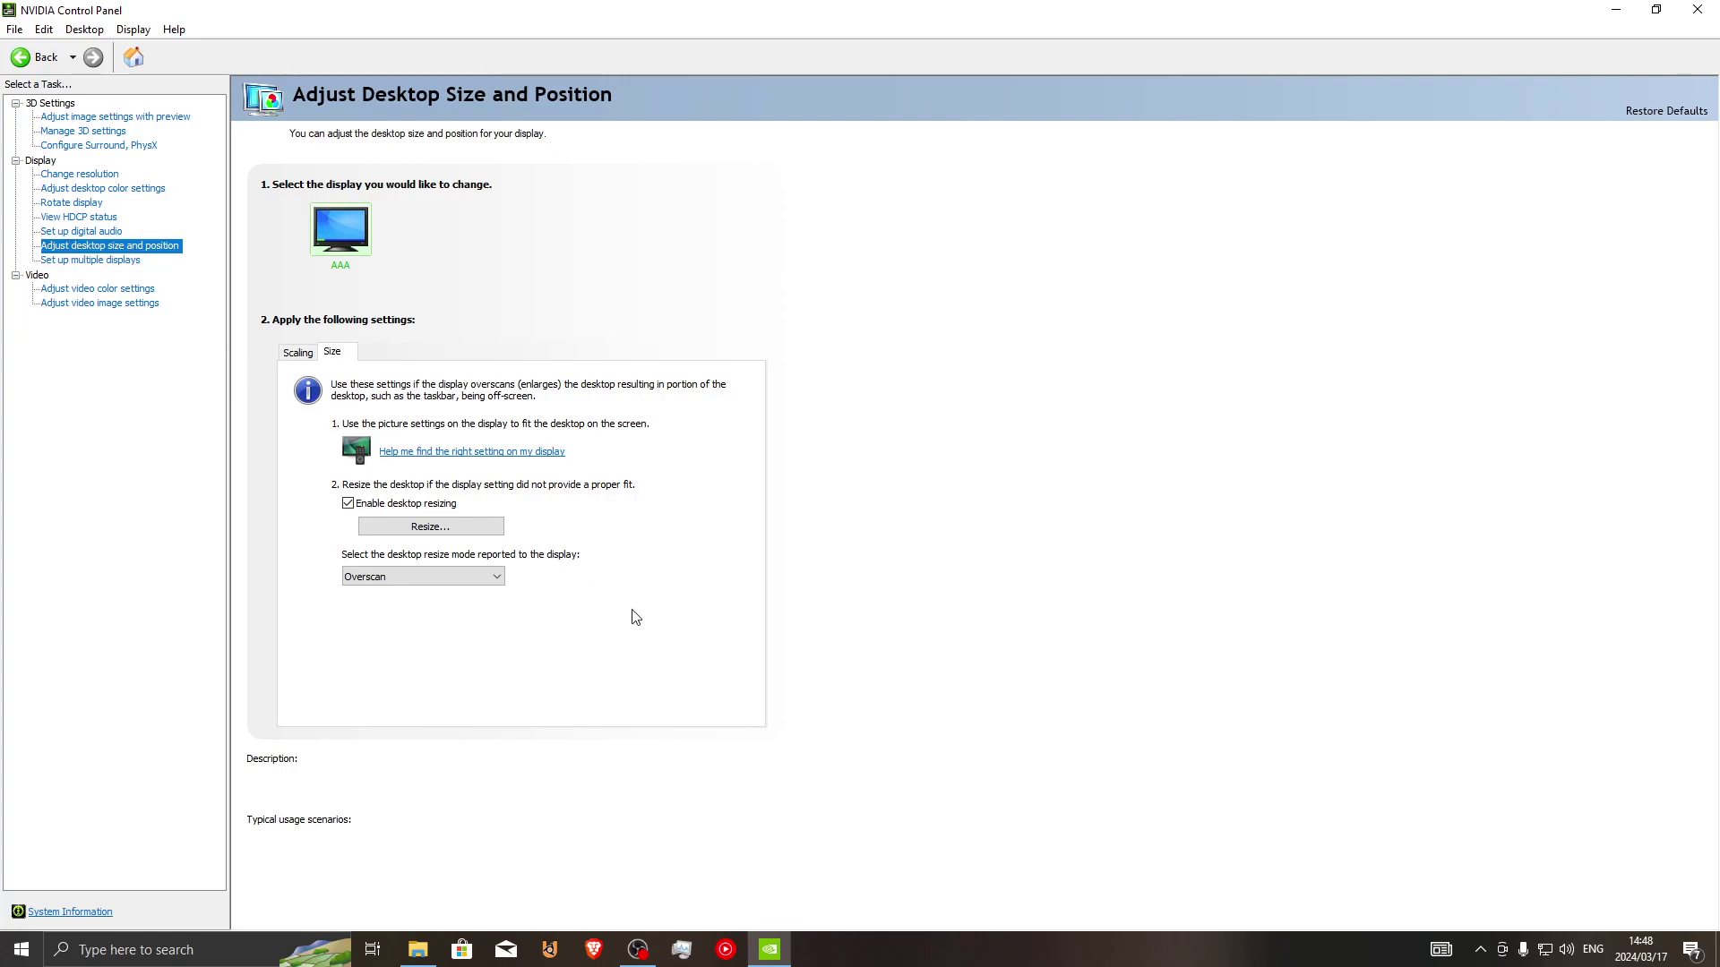
click(296, 354)
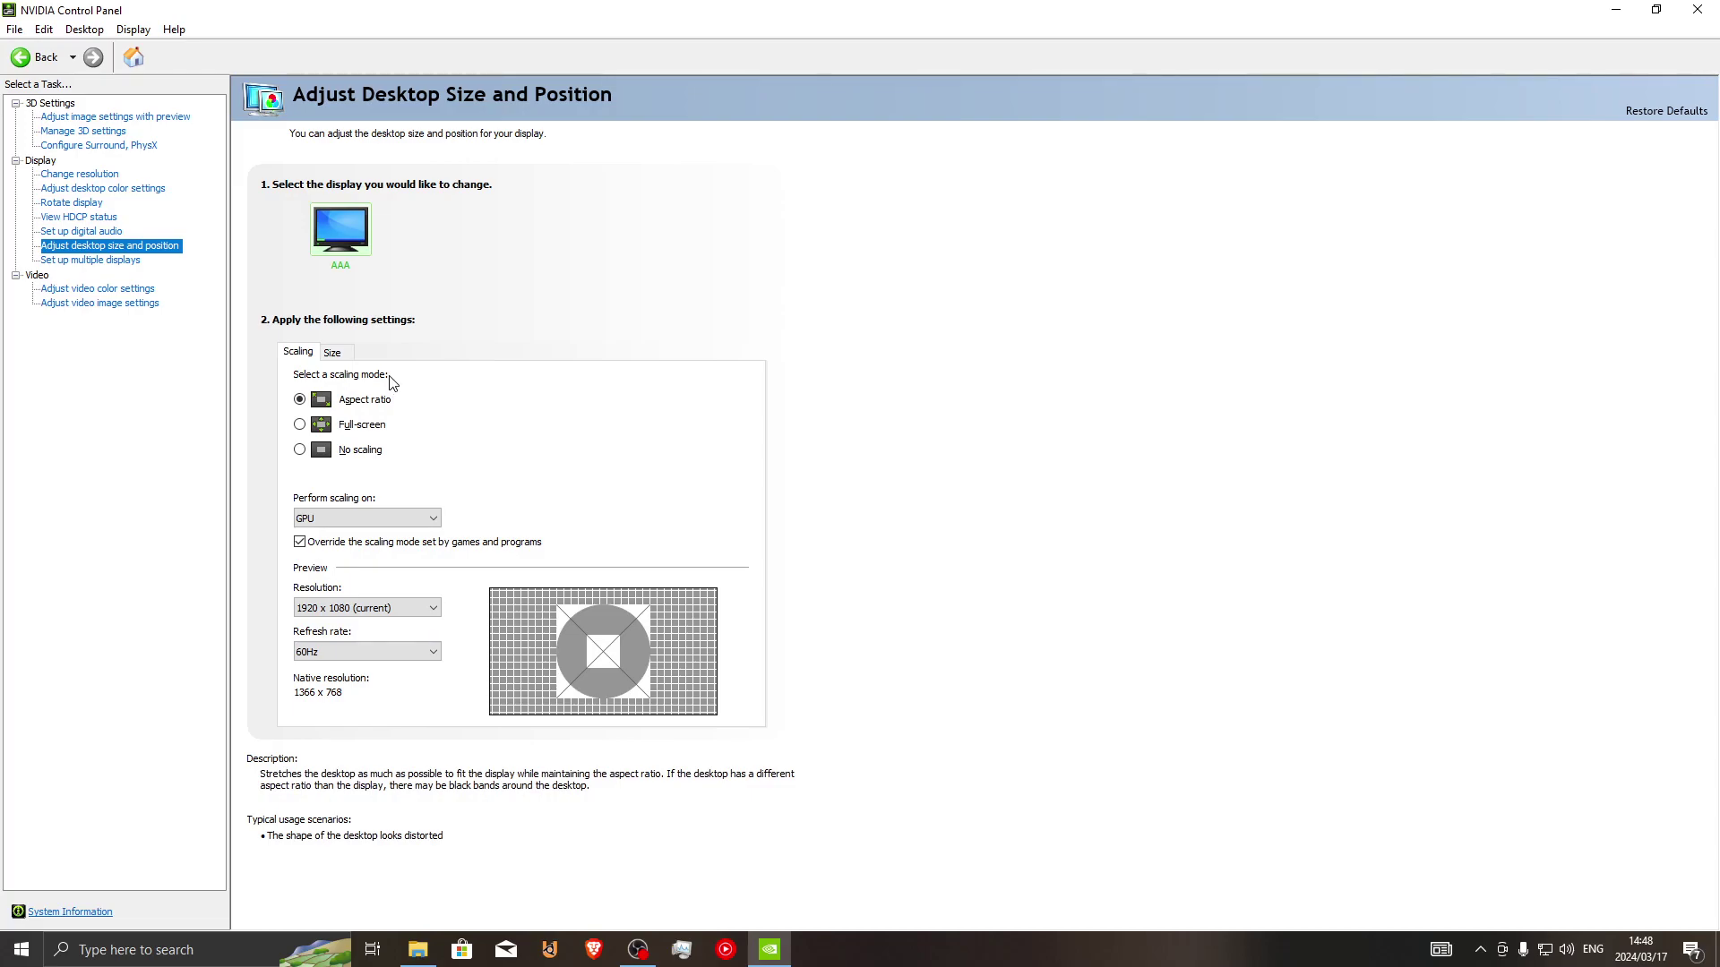
click(331, 352)
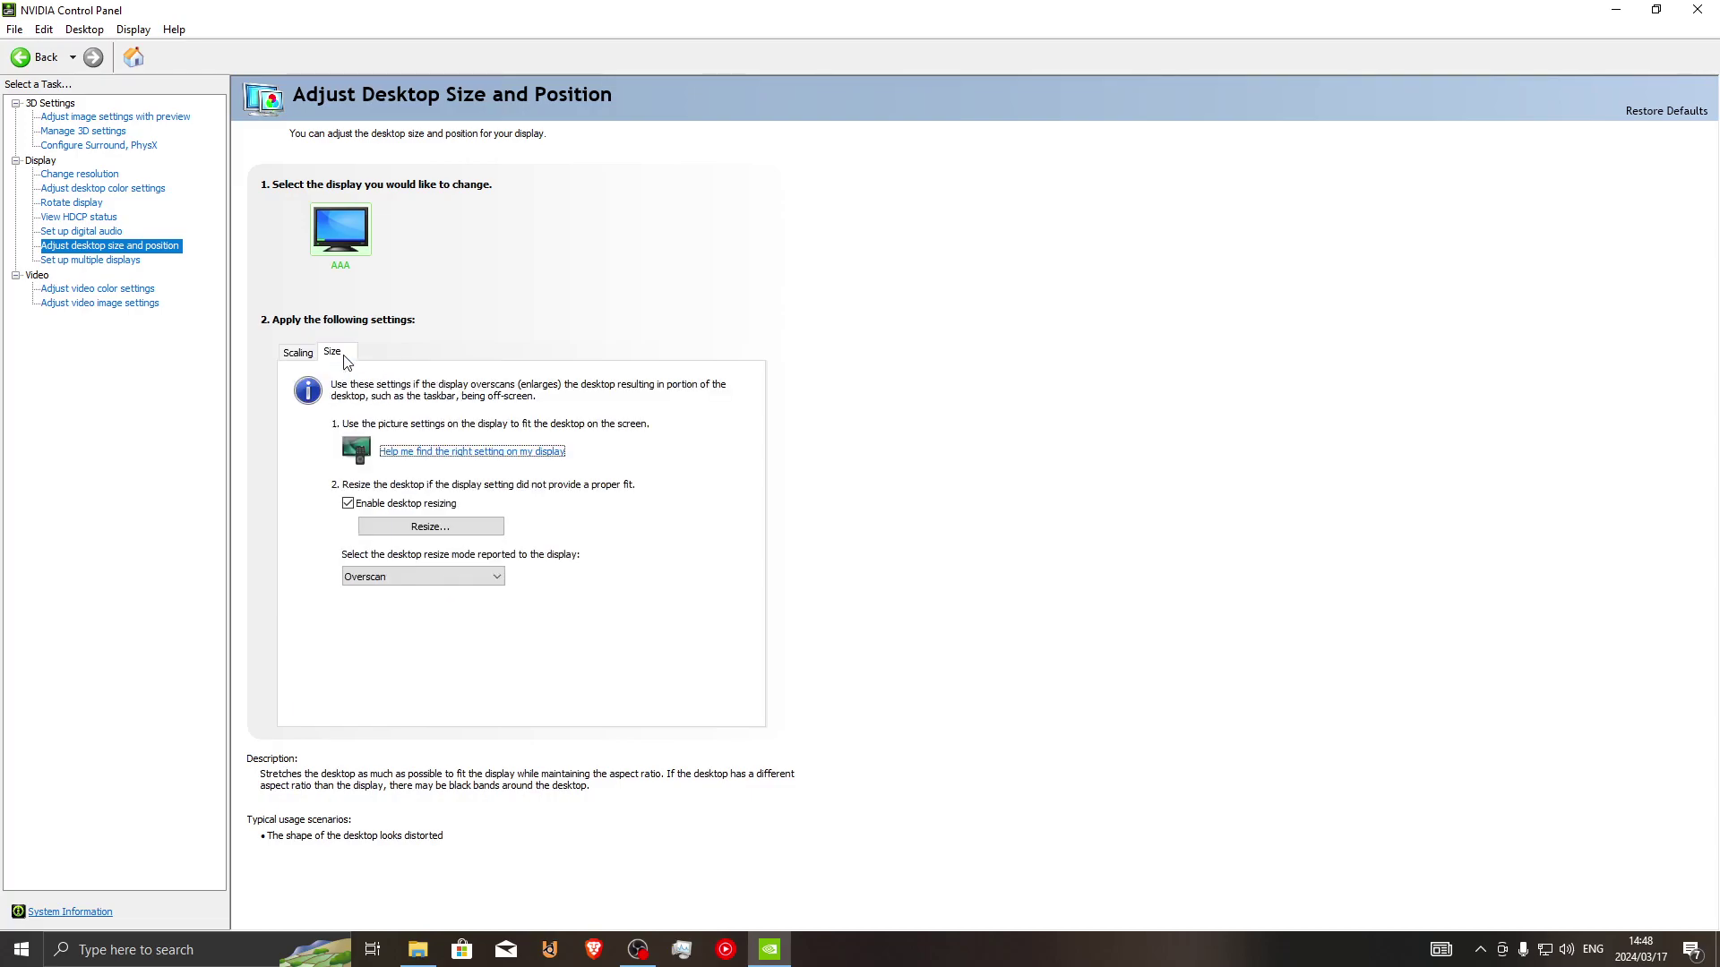
Step: Check the desktop resize controls for the AAA display, accept the existing size and put the OBS window away
click(428, 528)
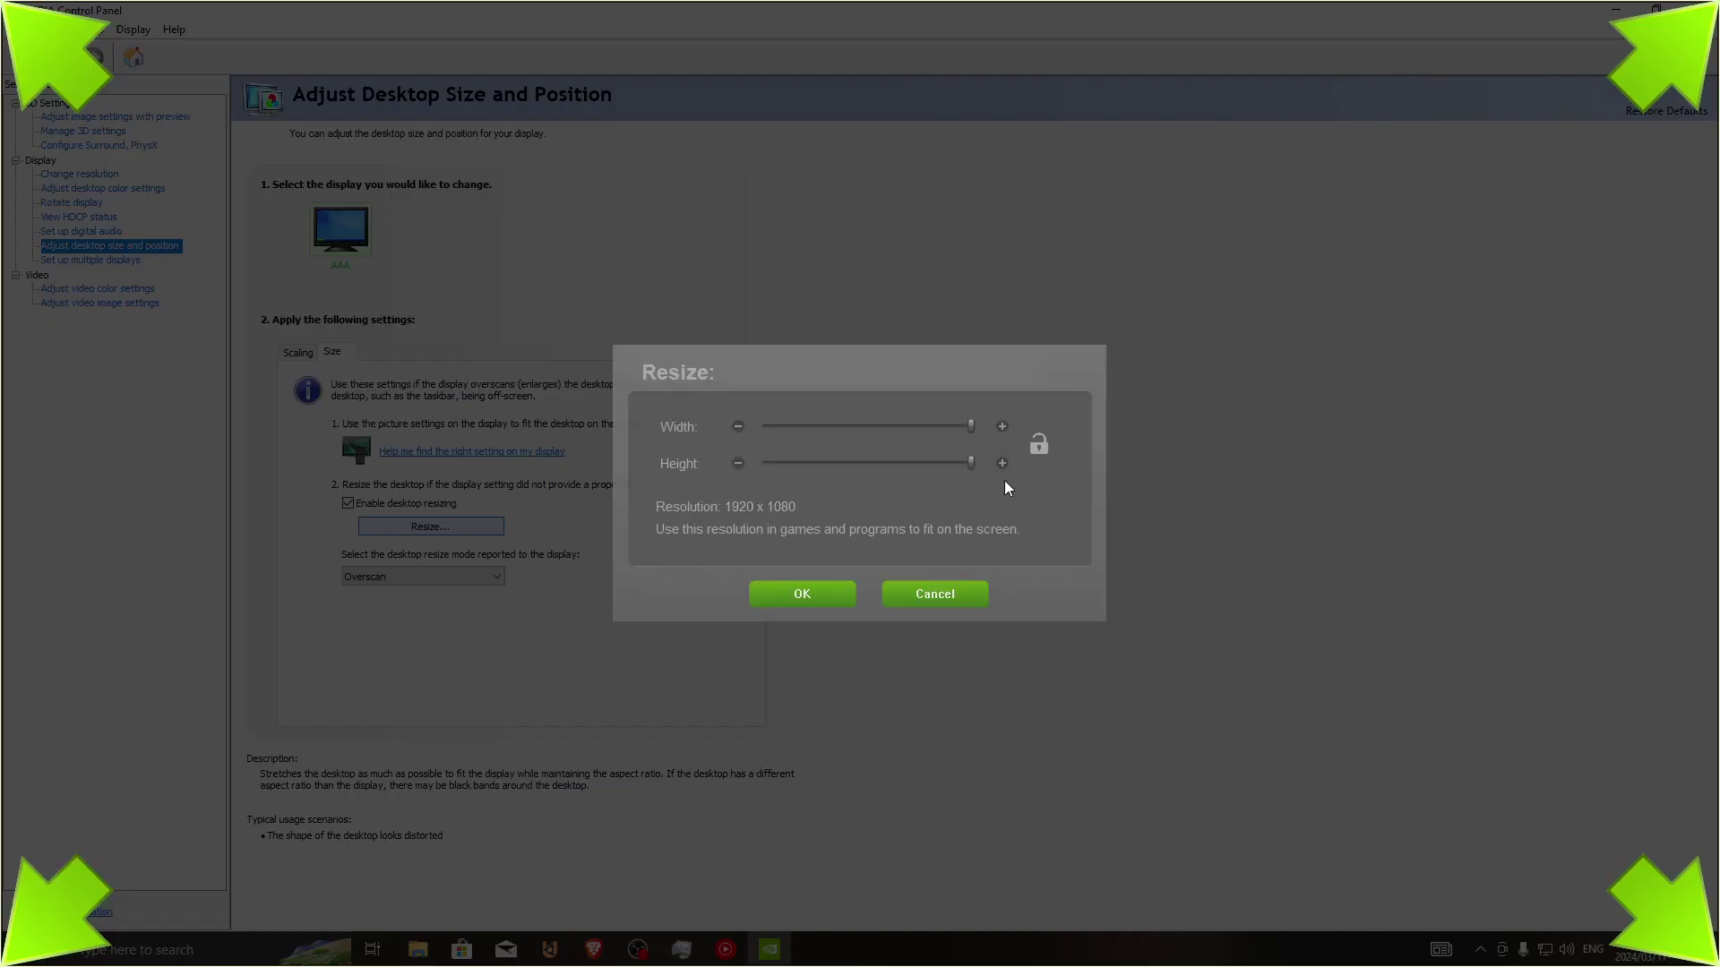
click(802, 595)
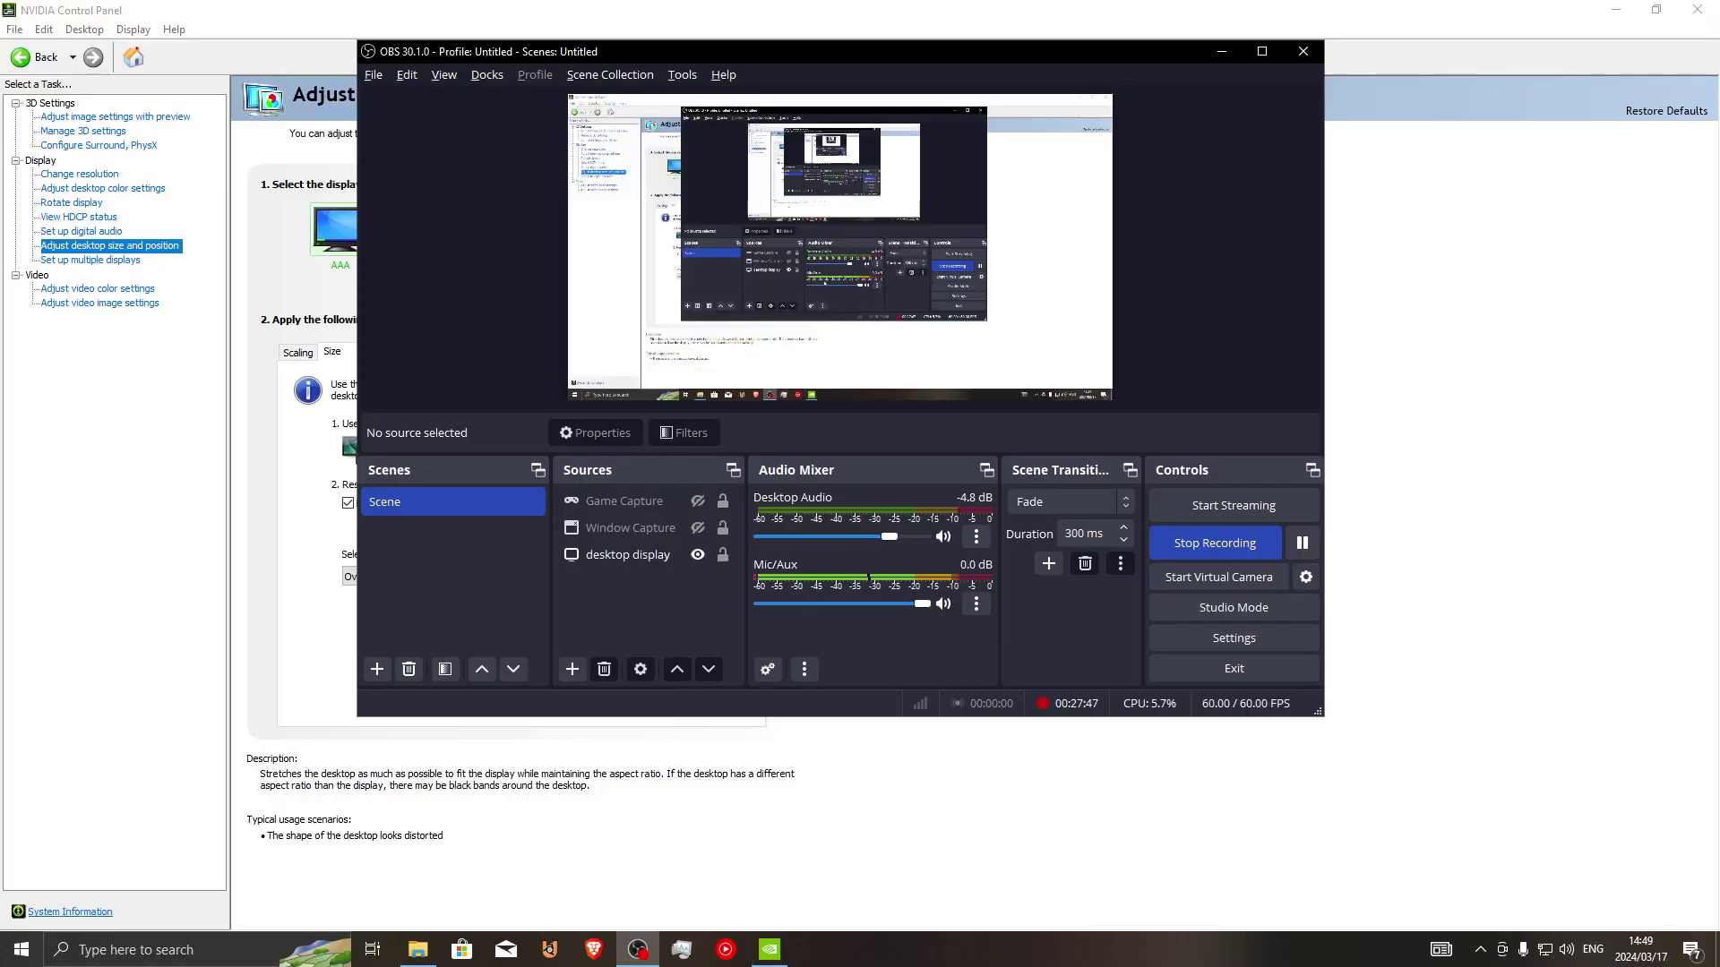
click(636, 949)
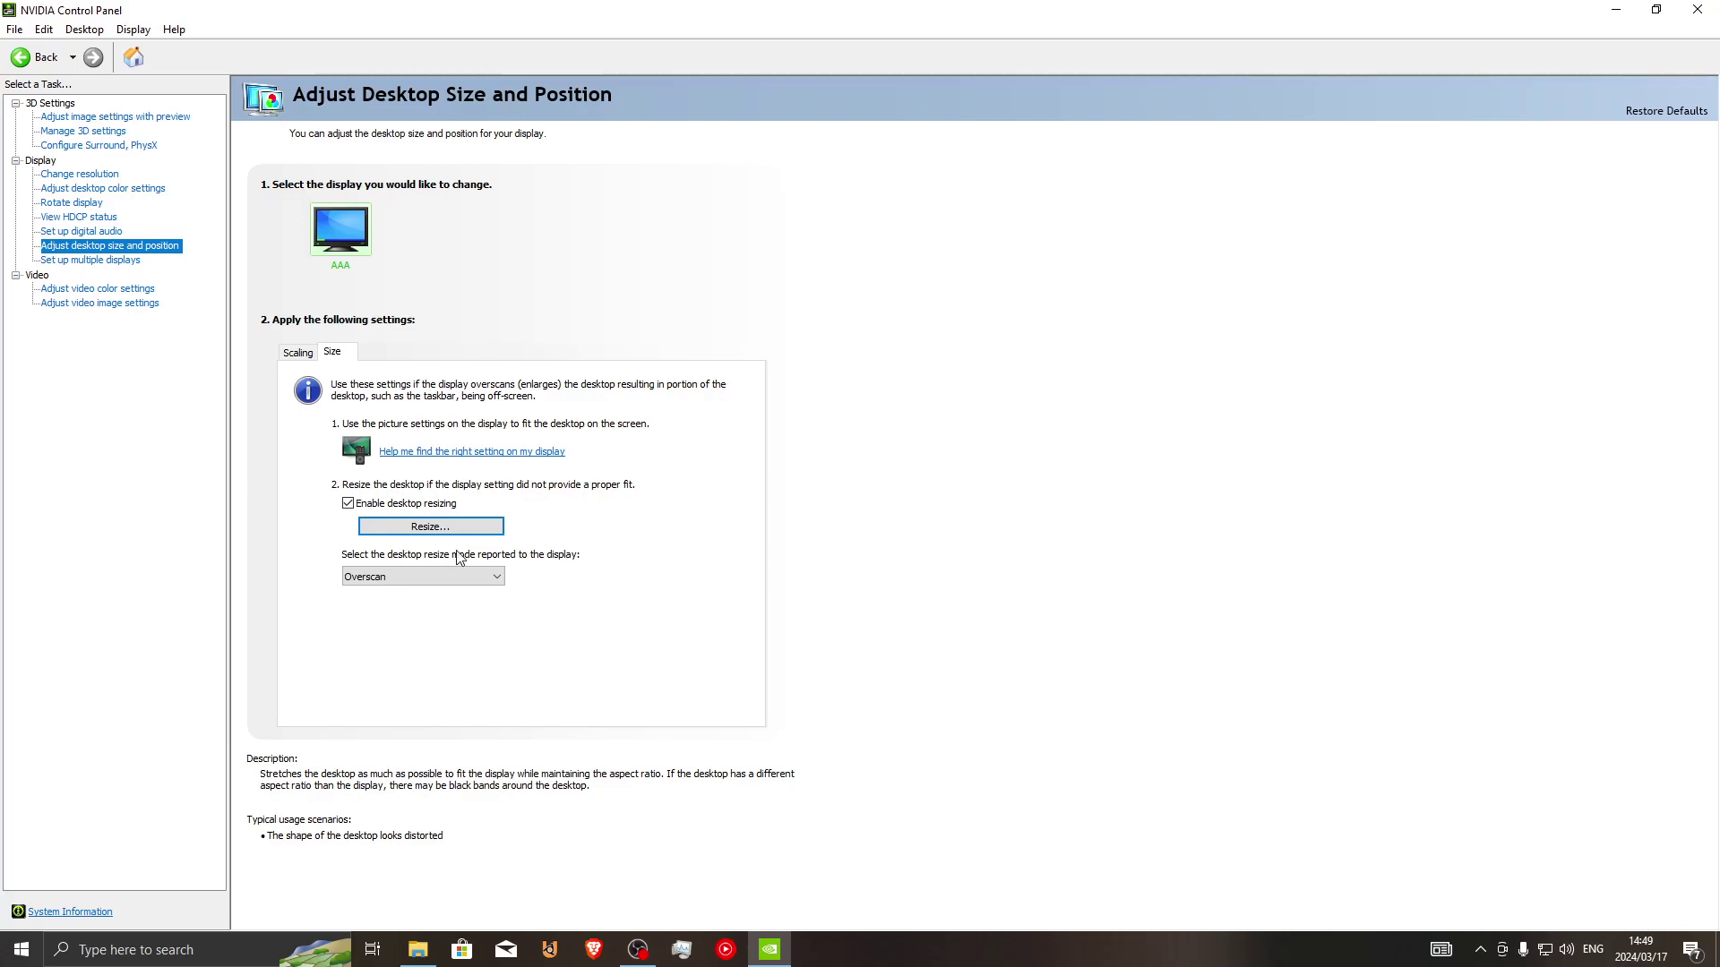
Step: Set the desktop resize mode reported to the display to Underscan and accept the existing desktop size
click(397, 579)
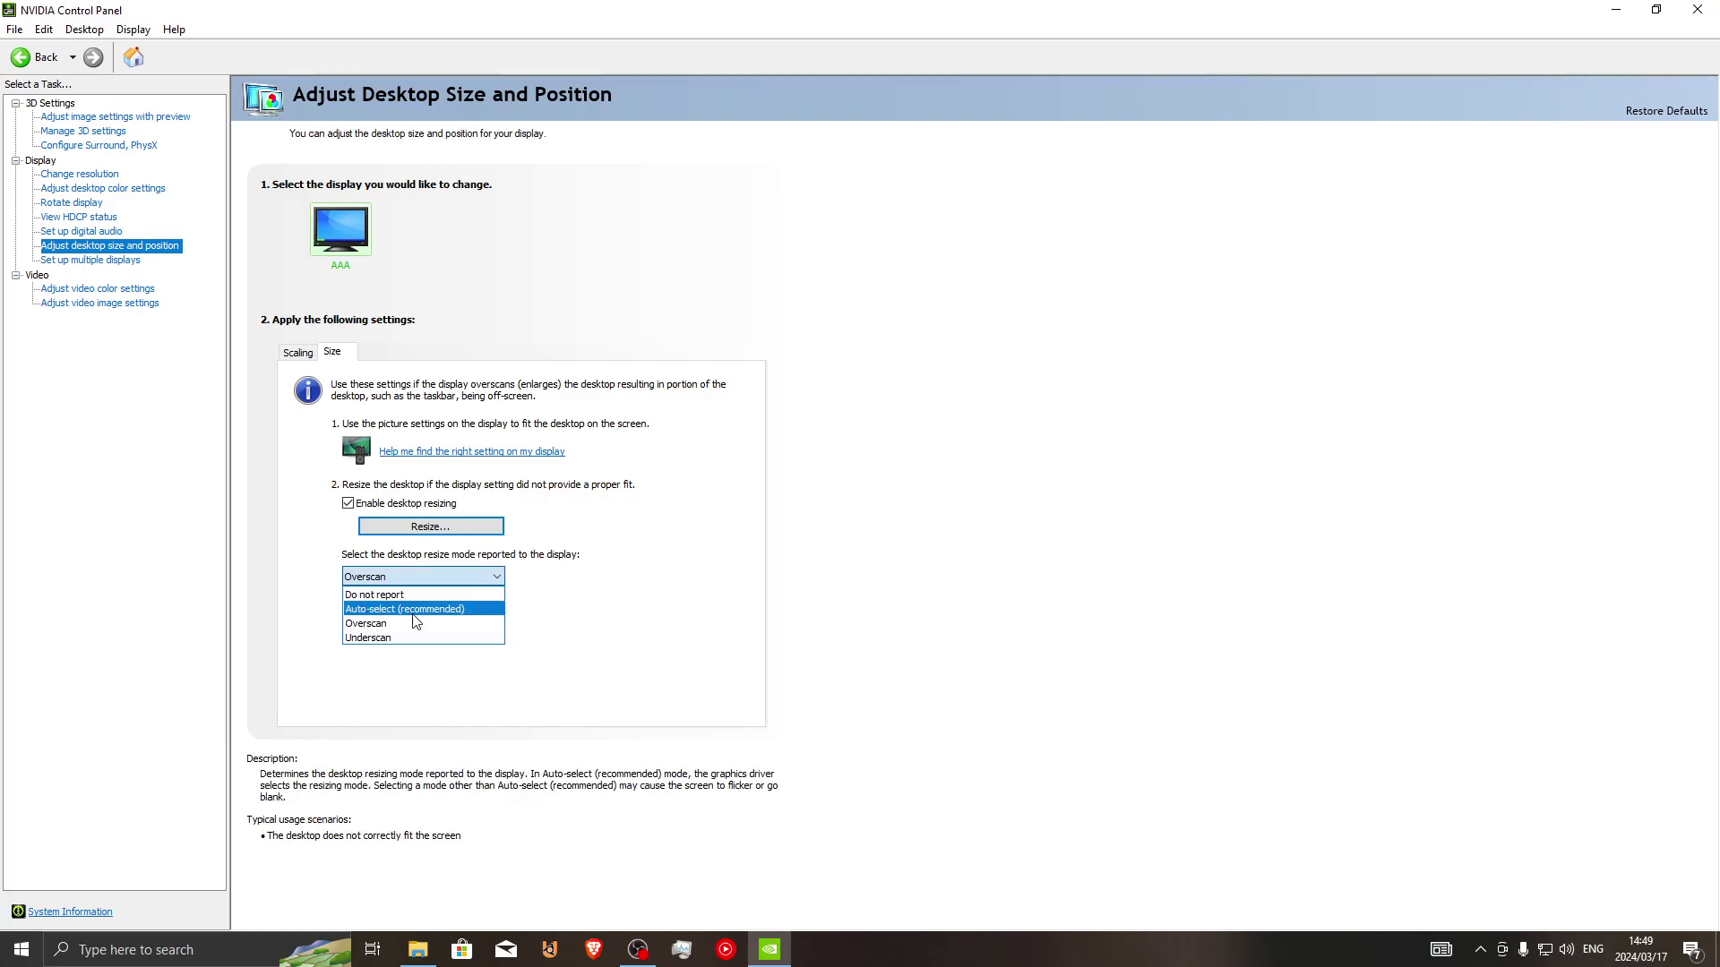
click(437, 638)
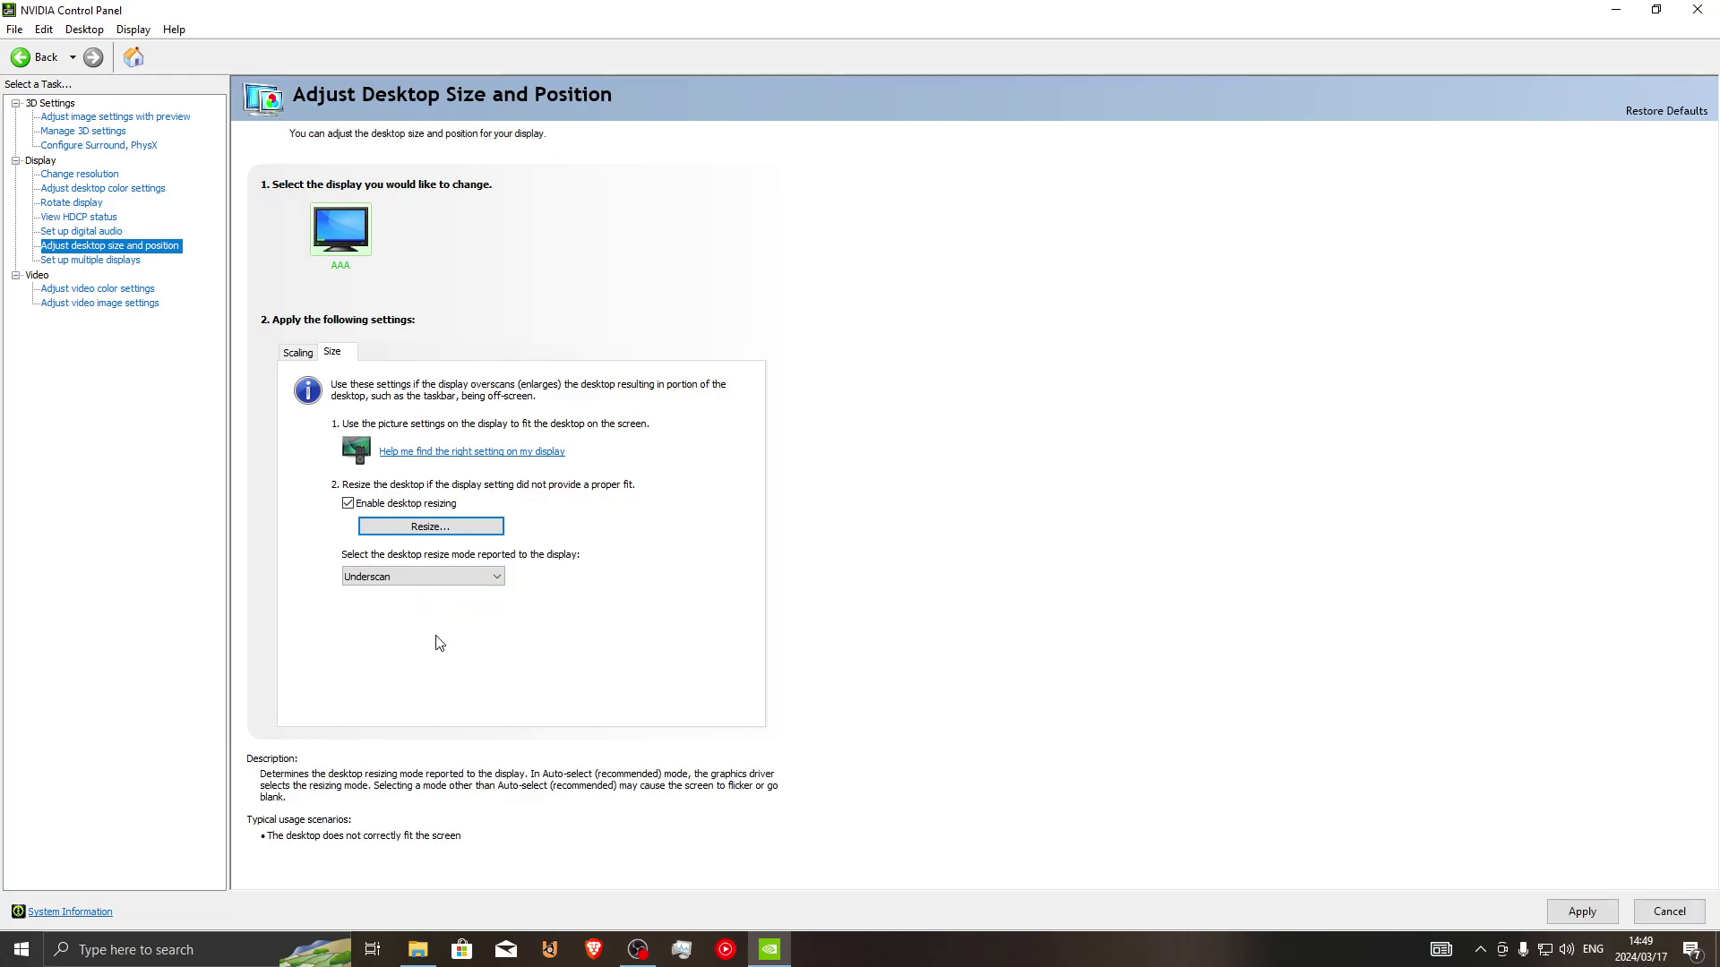
click(429, 529)
click(873, 519)
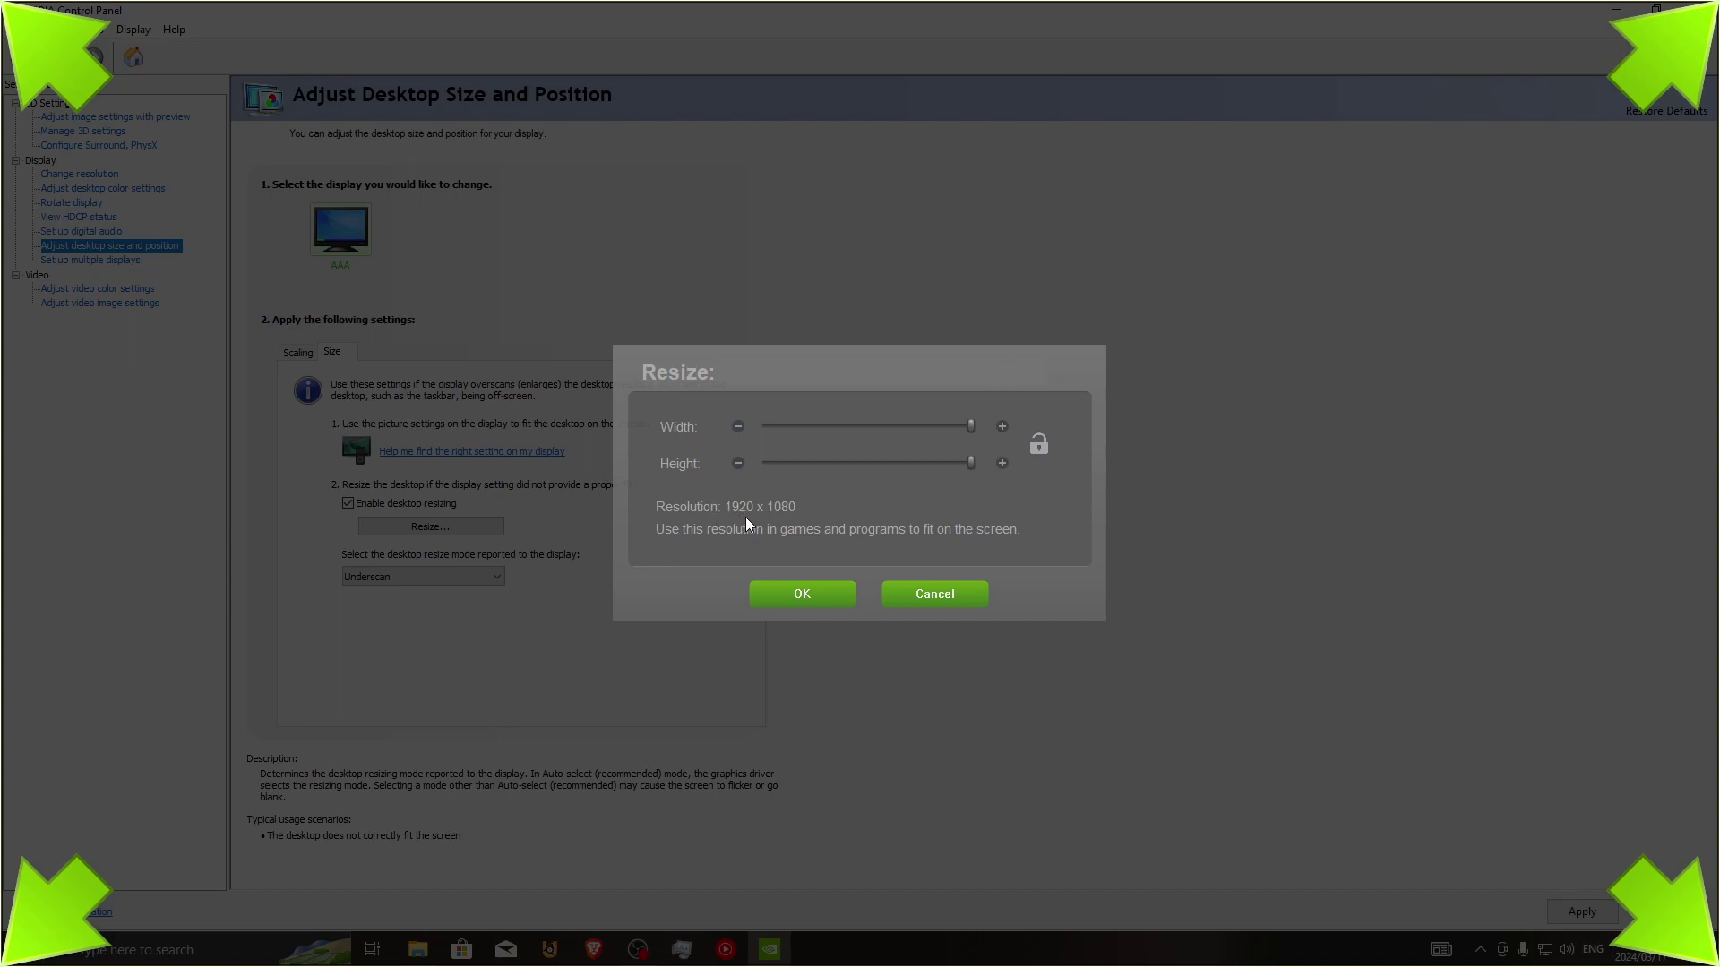
click(808, 591)
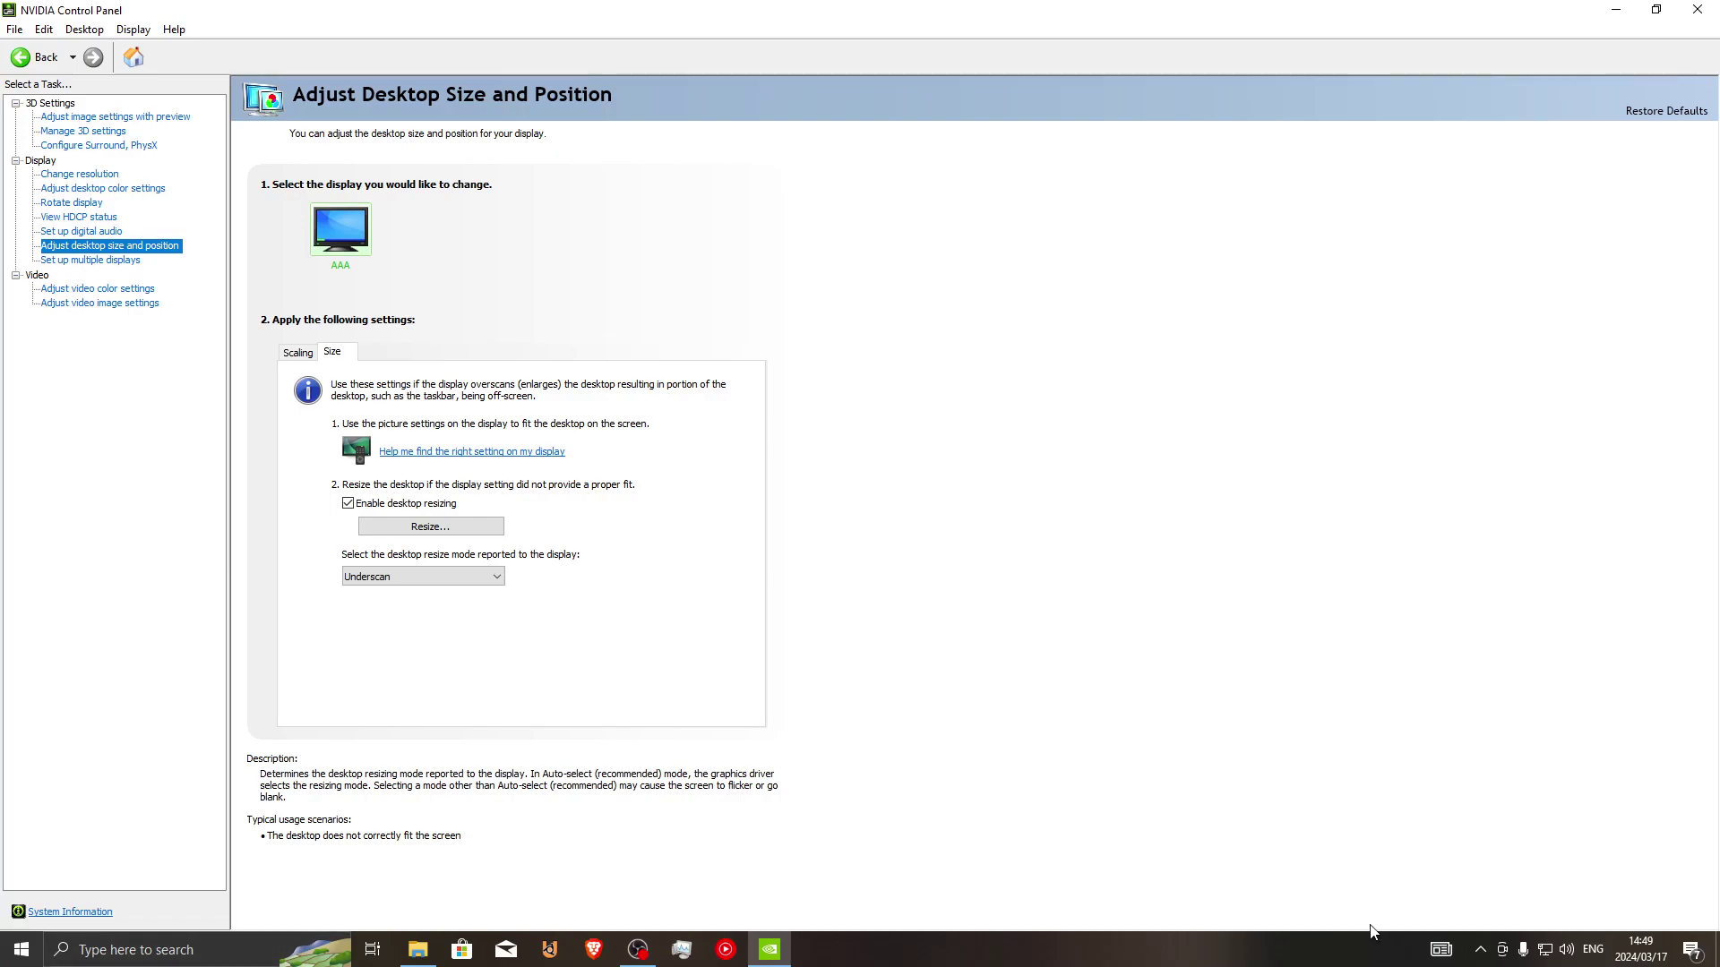
Step: Set the desktop resize mode reported to the display to Auto-select (recommended) and accept the existing desktop size
click(434, 574)
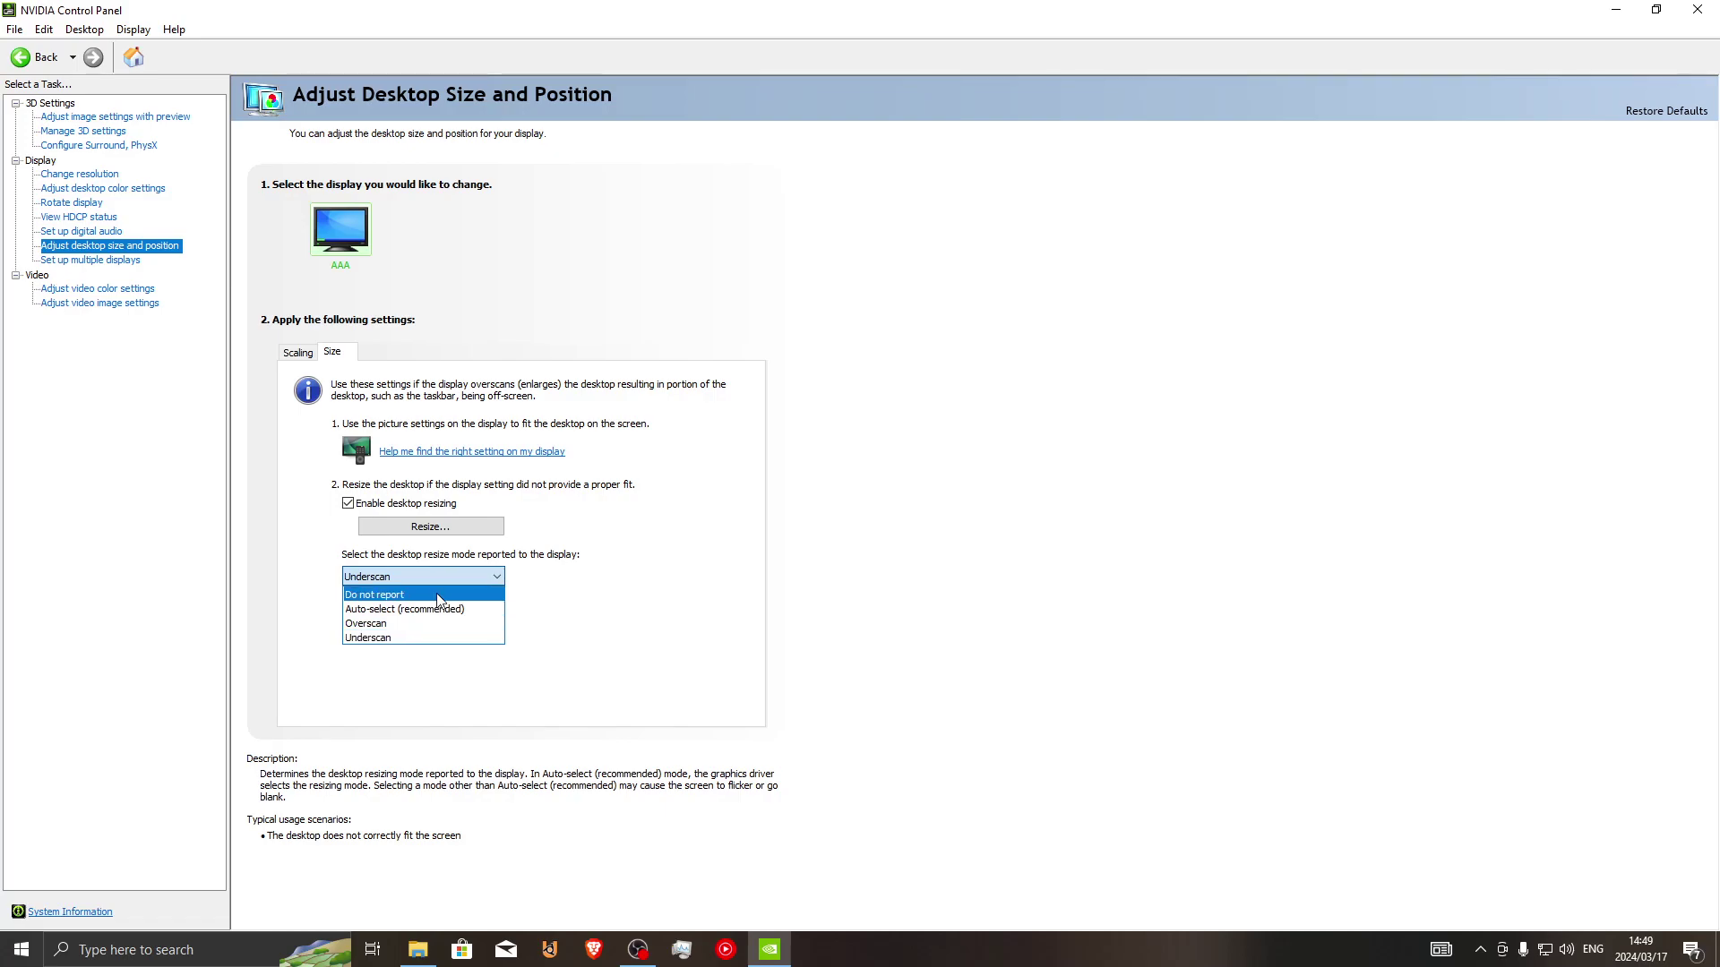
click(445, 609)
click(447, 525)
click(903, 525)
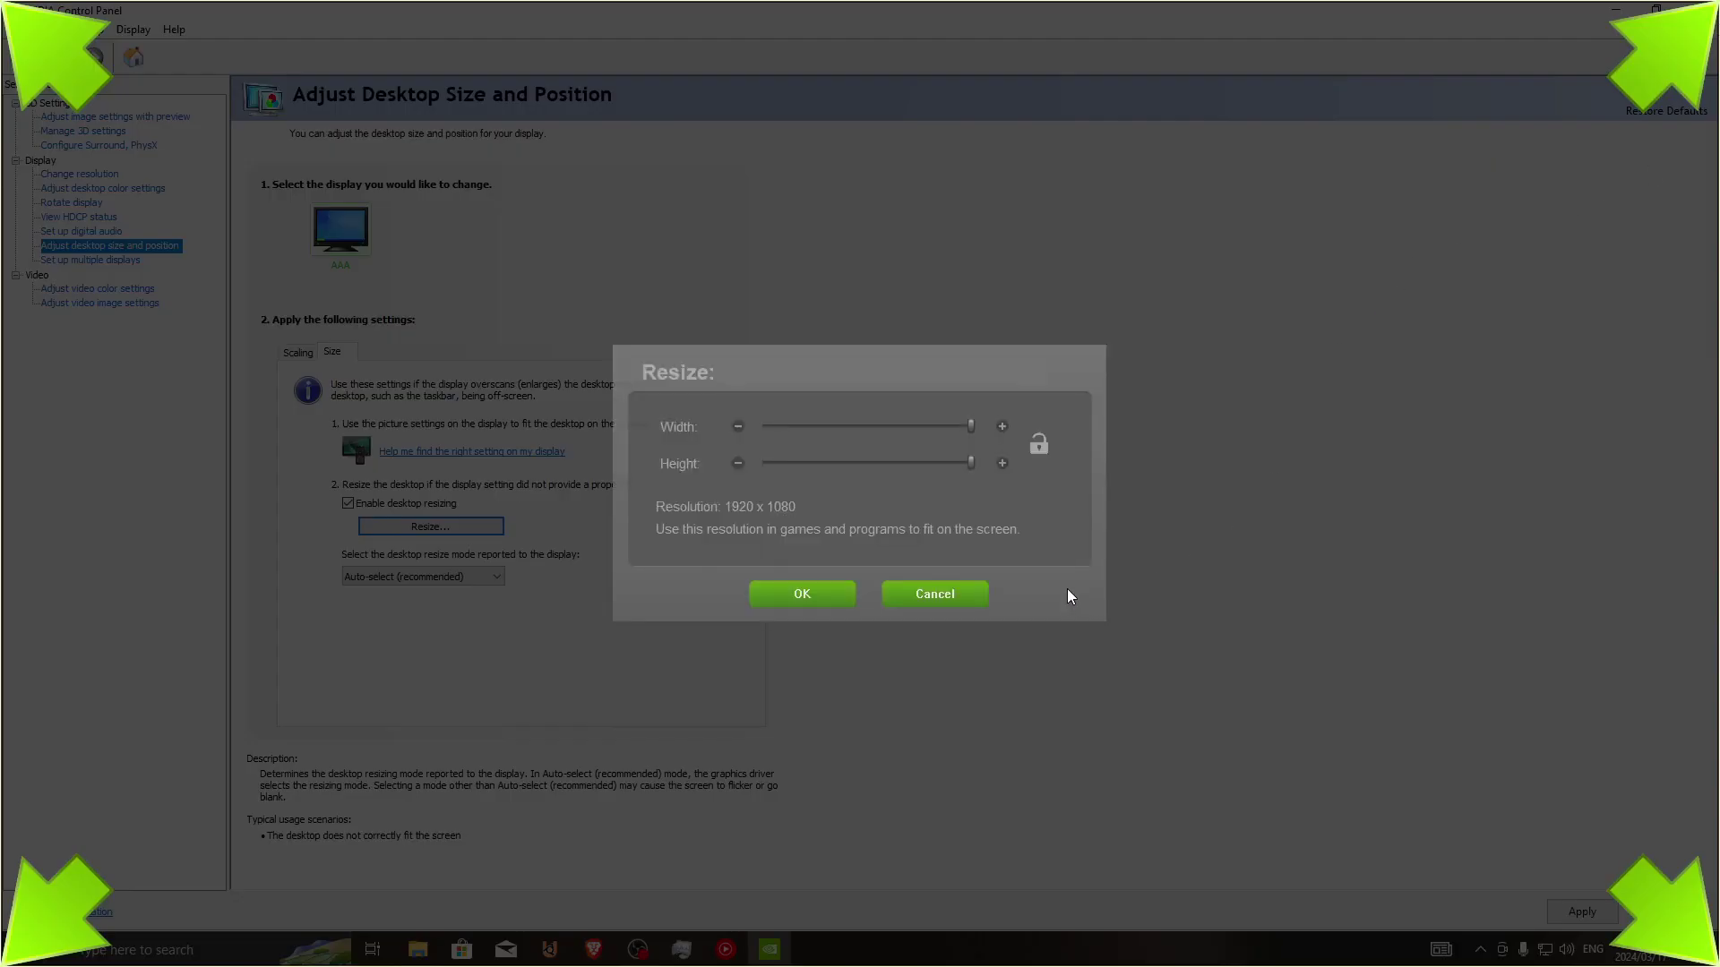
click(815, 594)
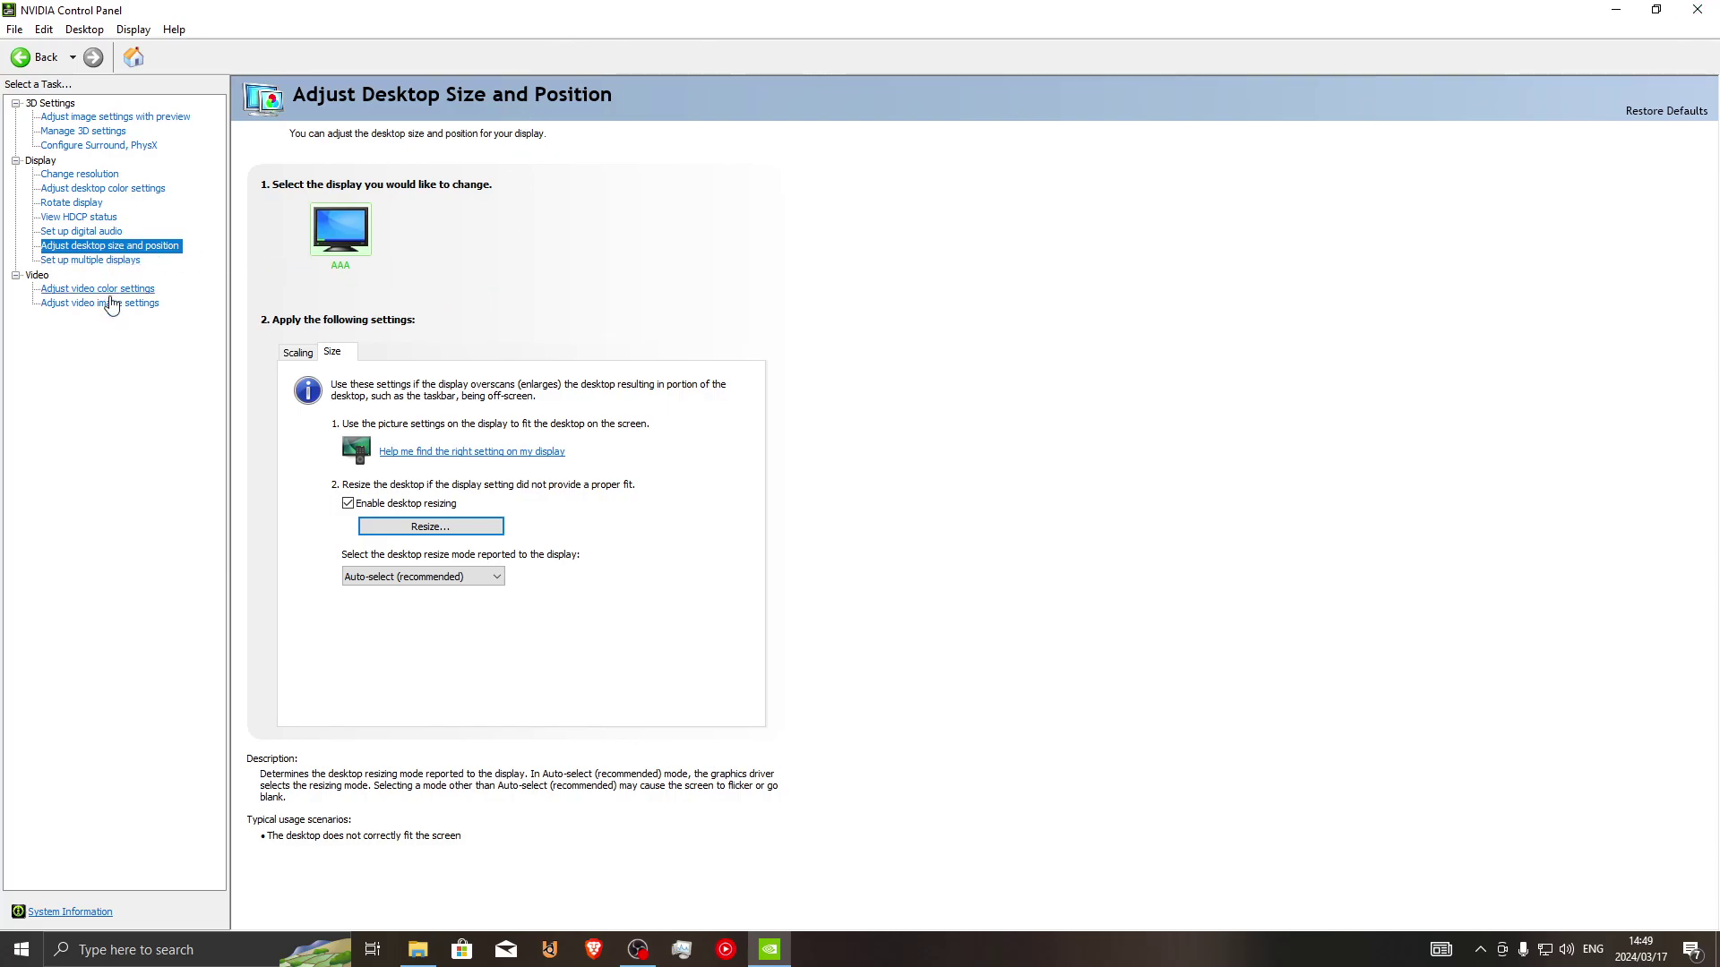
Step: Set the display's scaling mode to No scaling, apply it and keep the new desktop configuration
click(298, 353)
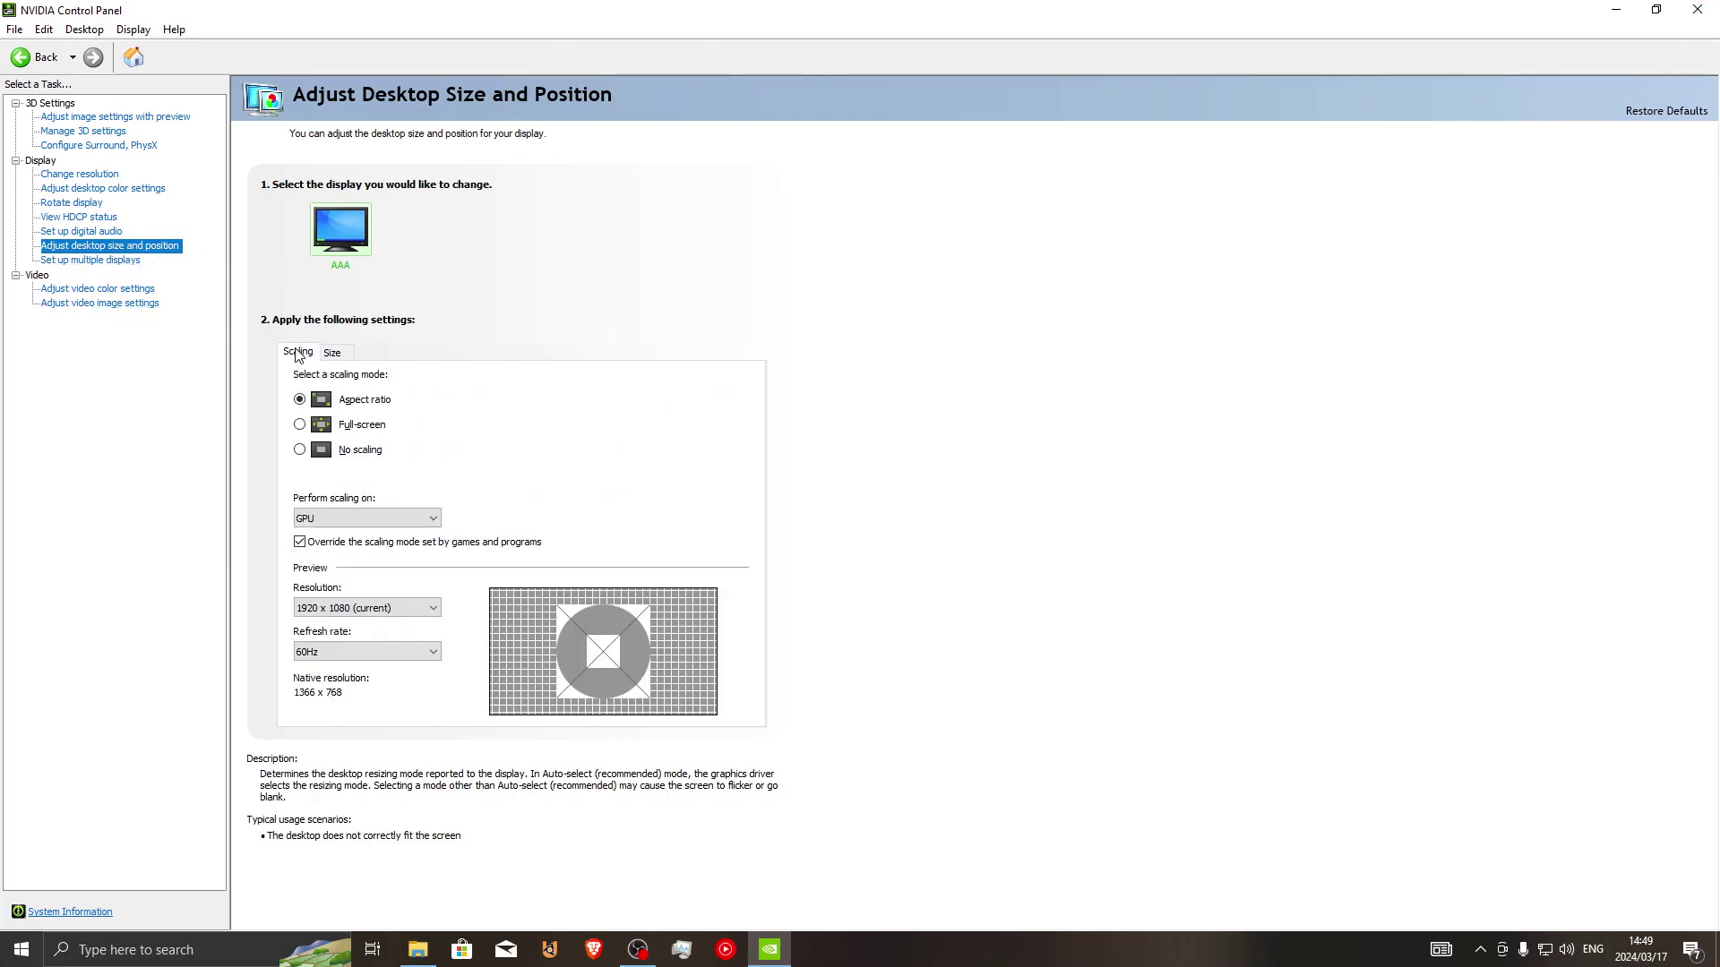
click(300, 450)
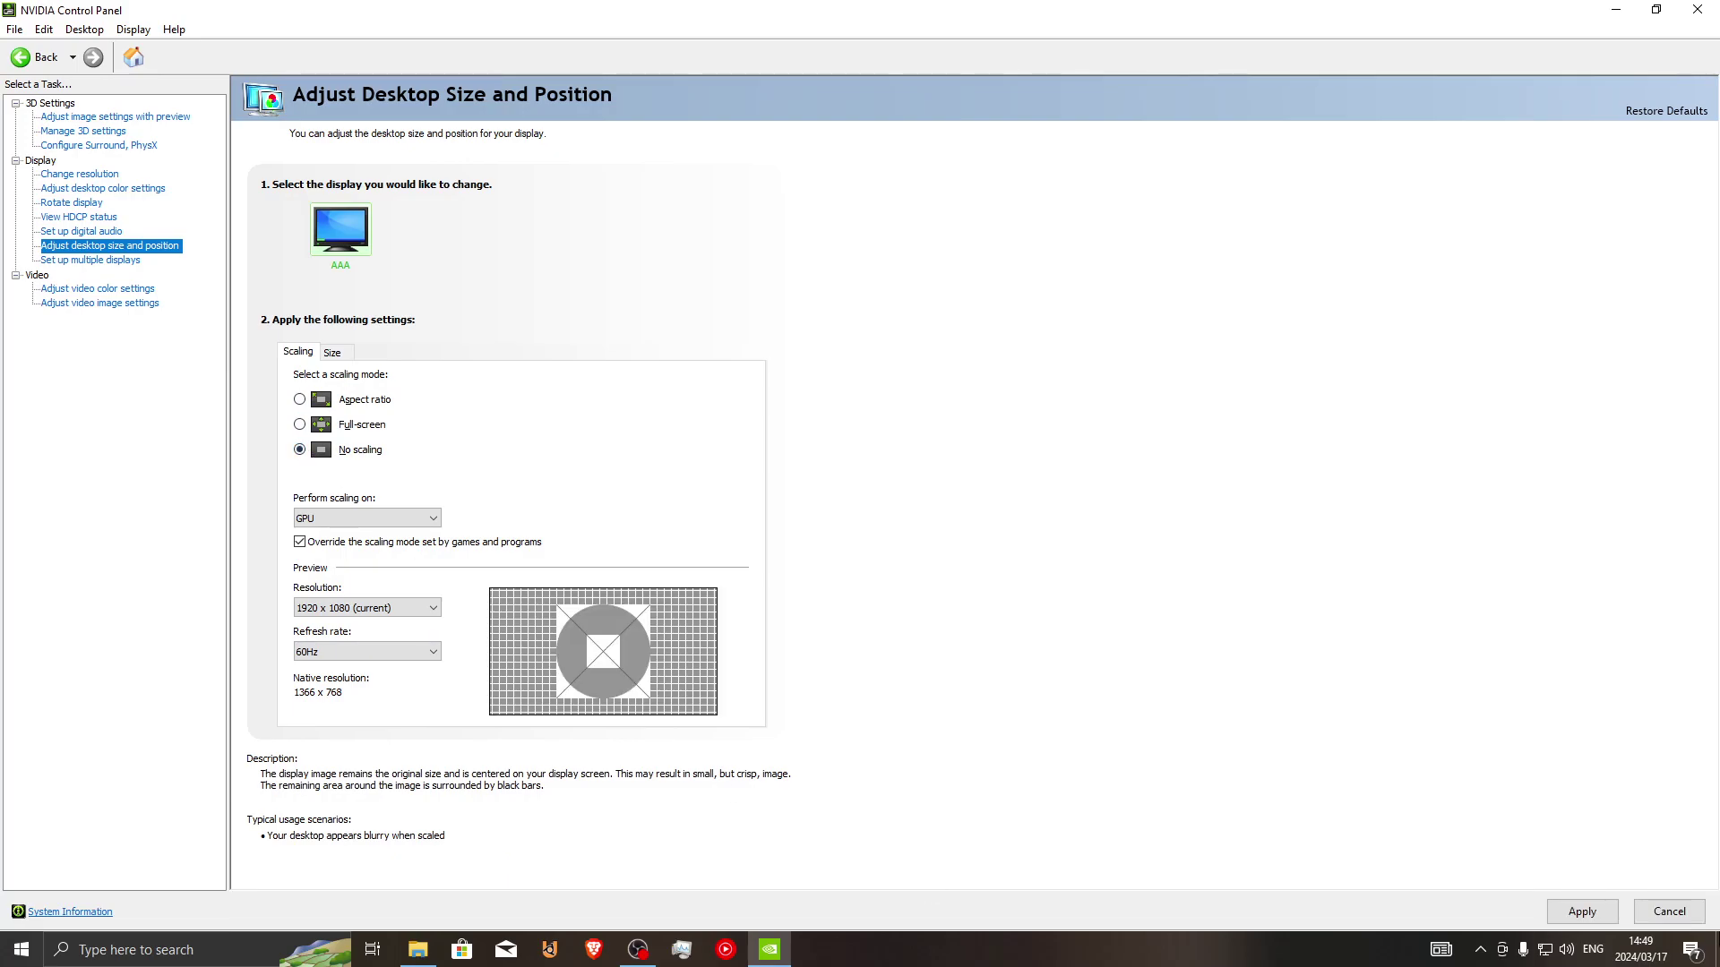
click(1581, 912)
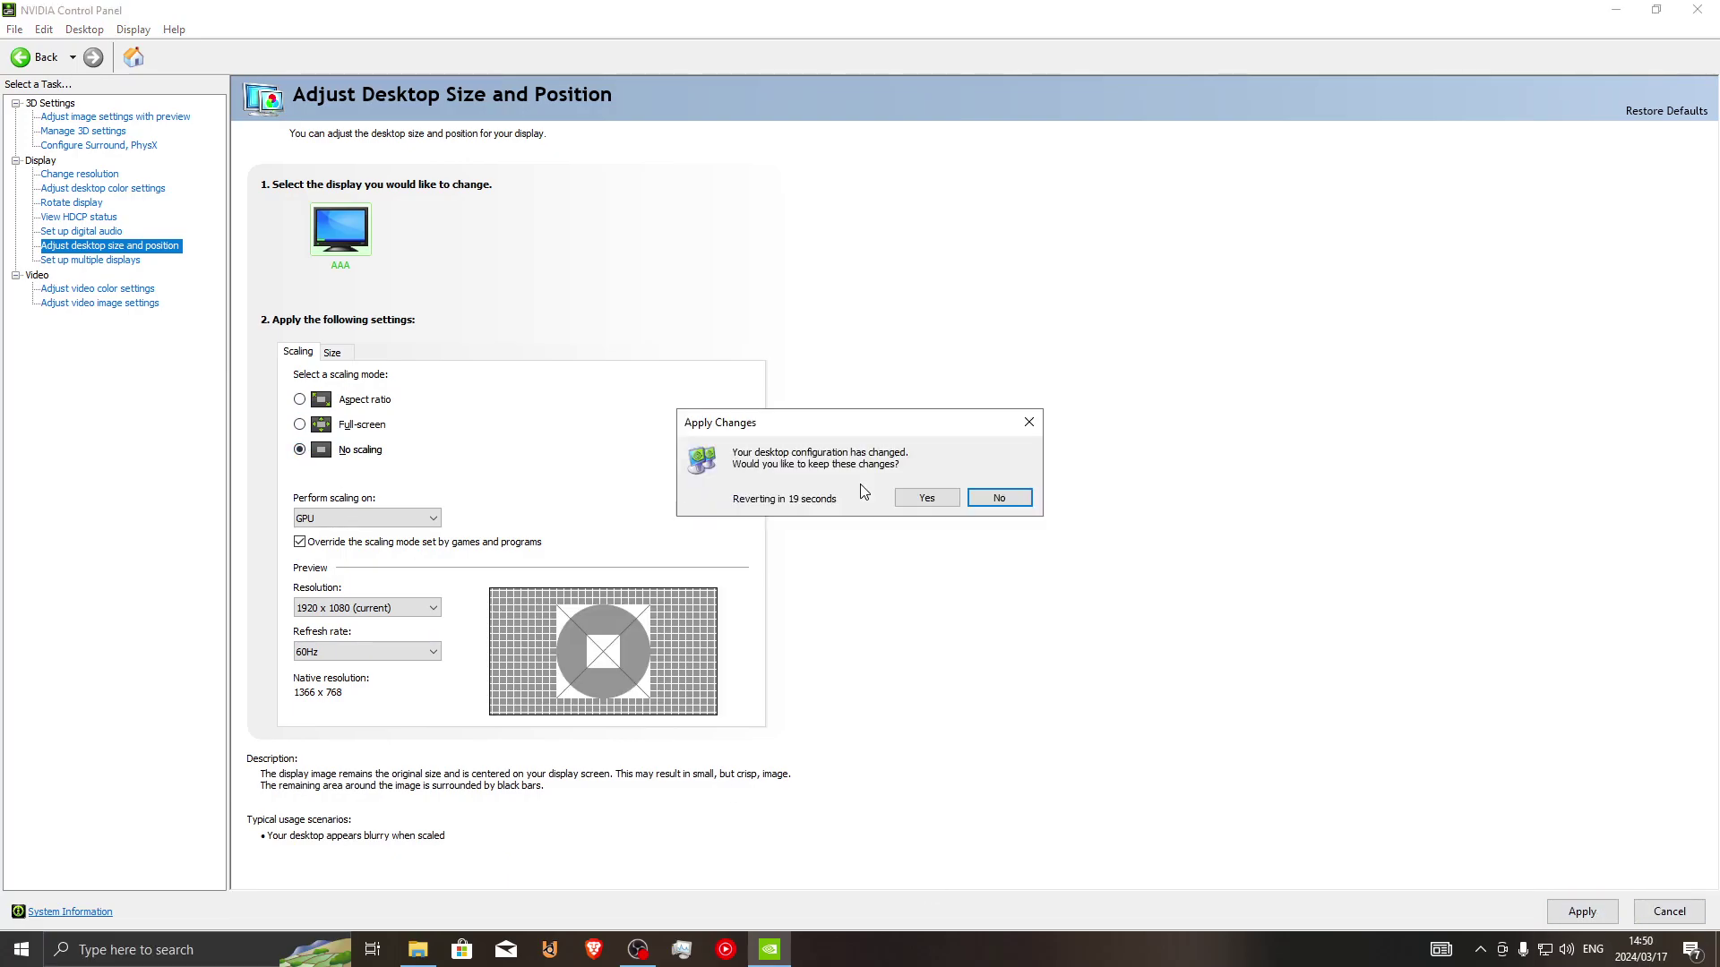
click(923, 497)
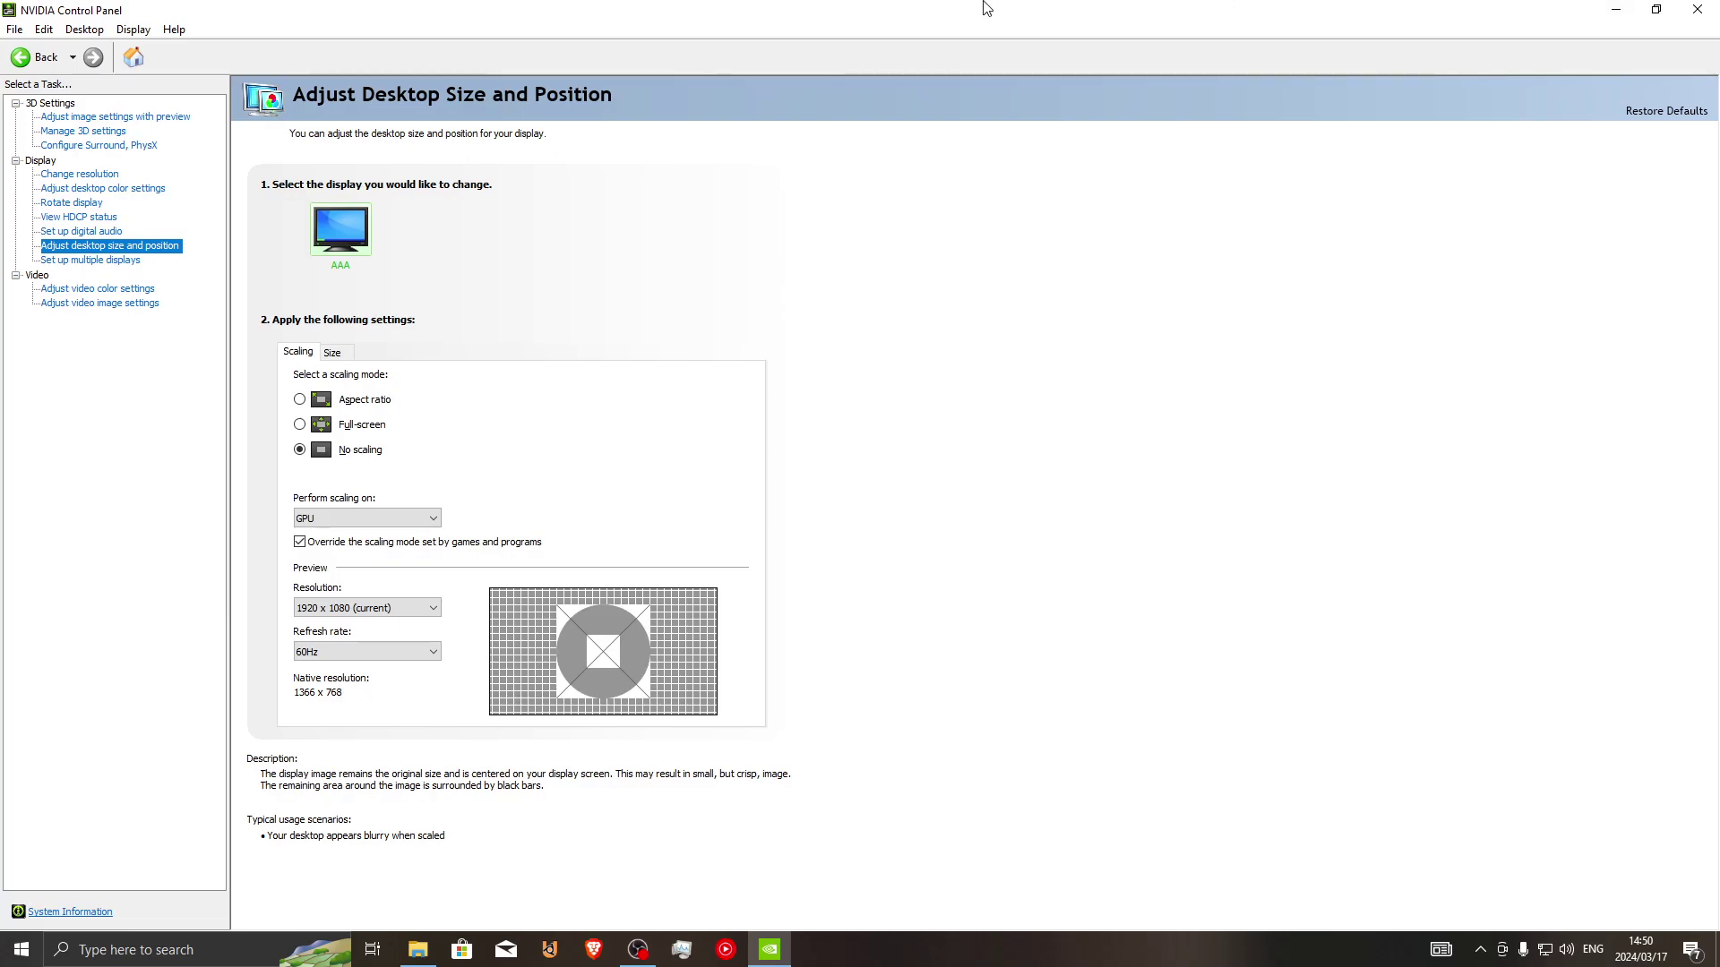
Step: Change the display's scaling mode to Full-screen, apply it and keep the new desktop configuration
click(301, 425)
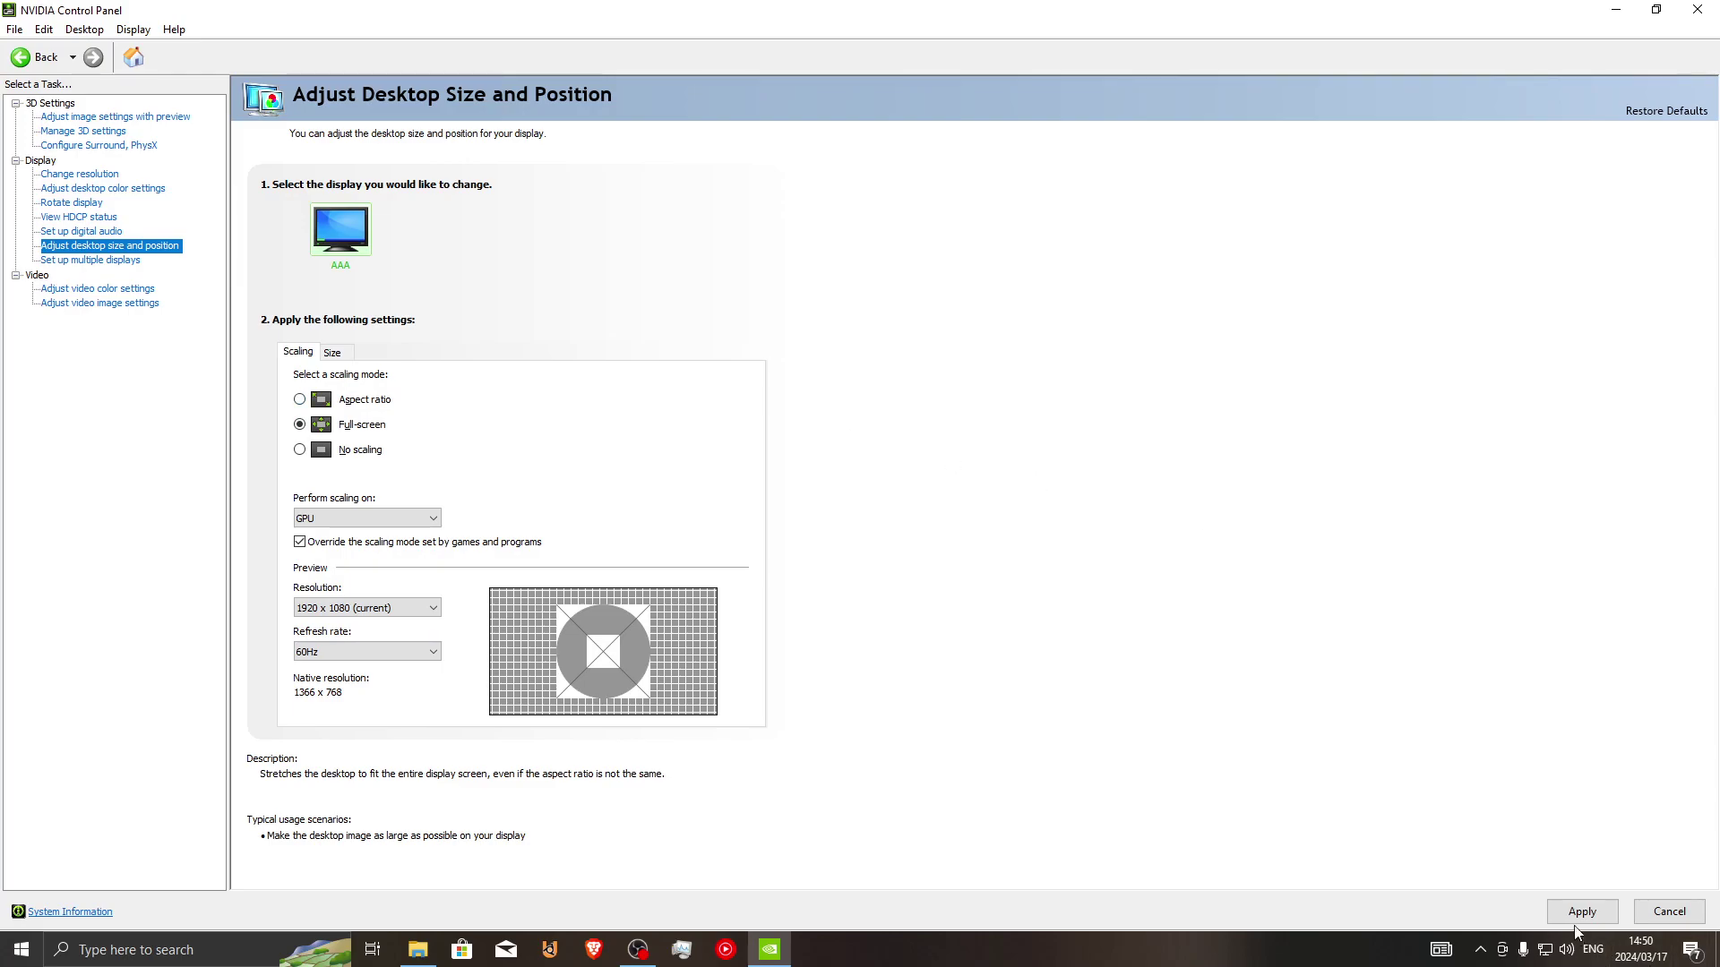
click(1580, 912)
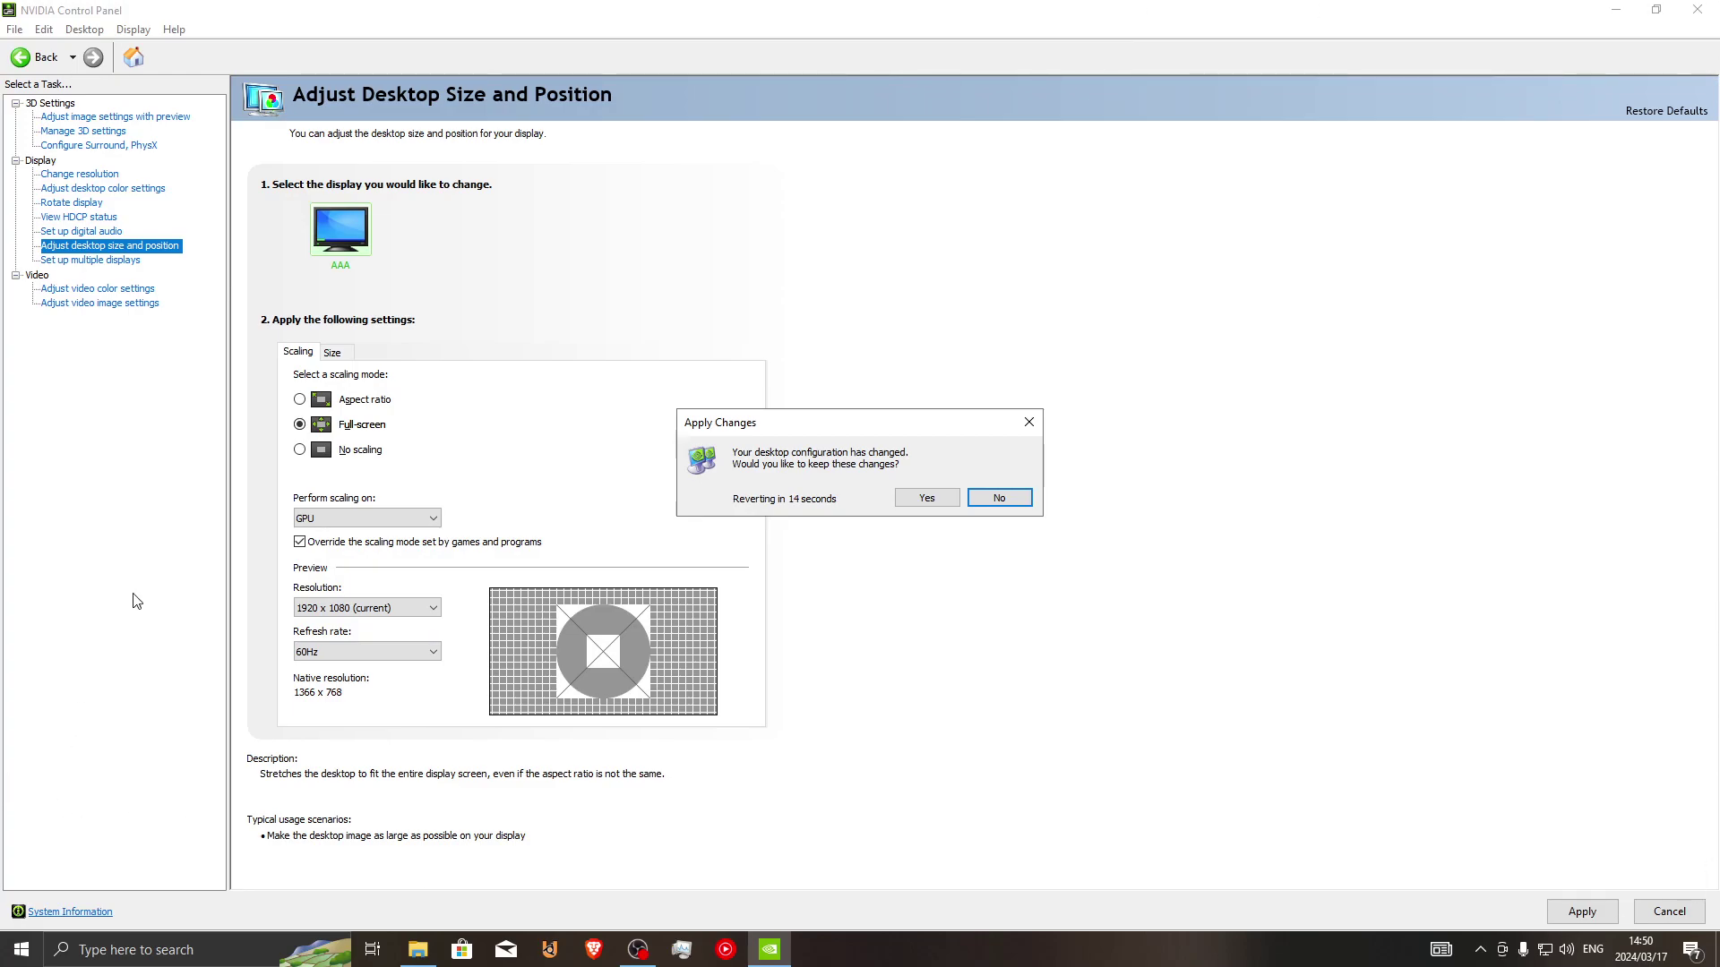
click(926, 497)
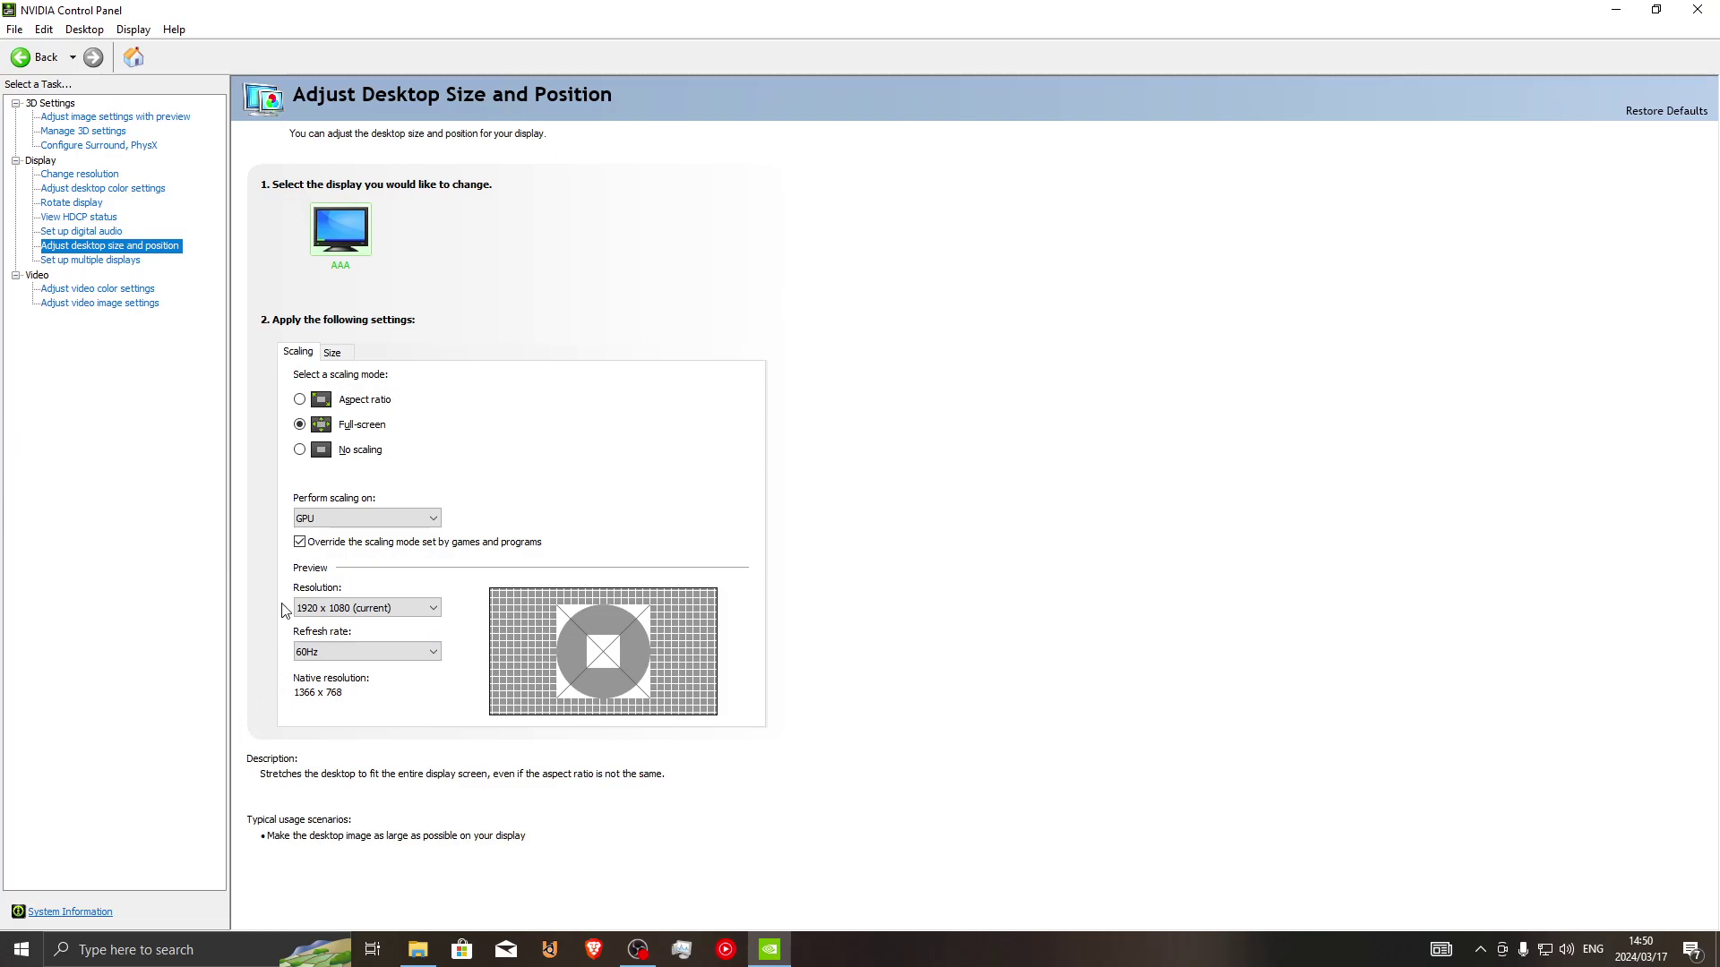
Step: Switch the display's scaling mode to Aspect ratio, apply it and keep the new desktop configuration
click(300, 400)
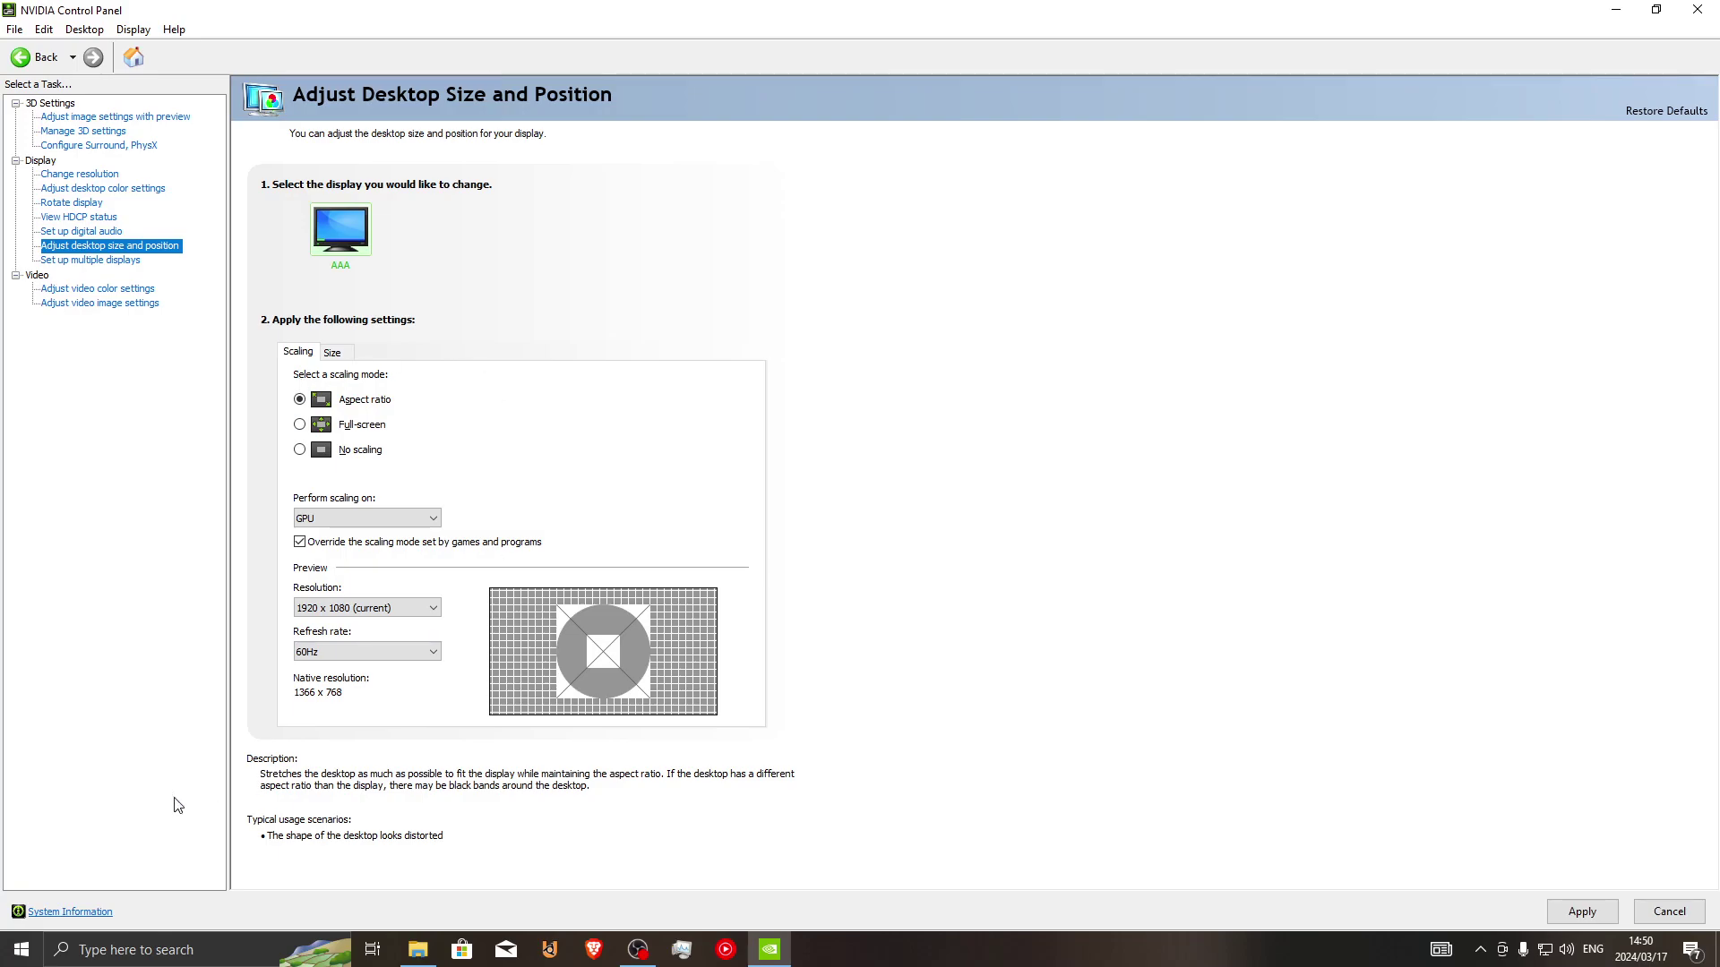
click(1581, 912)
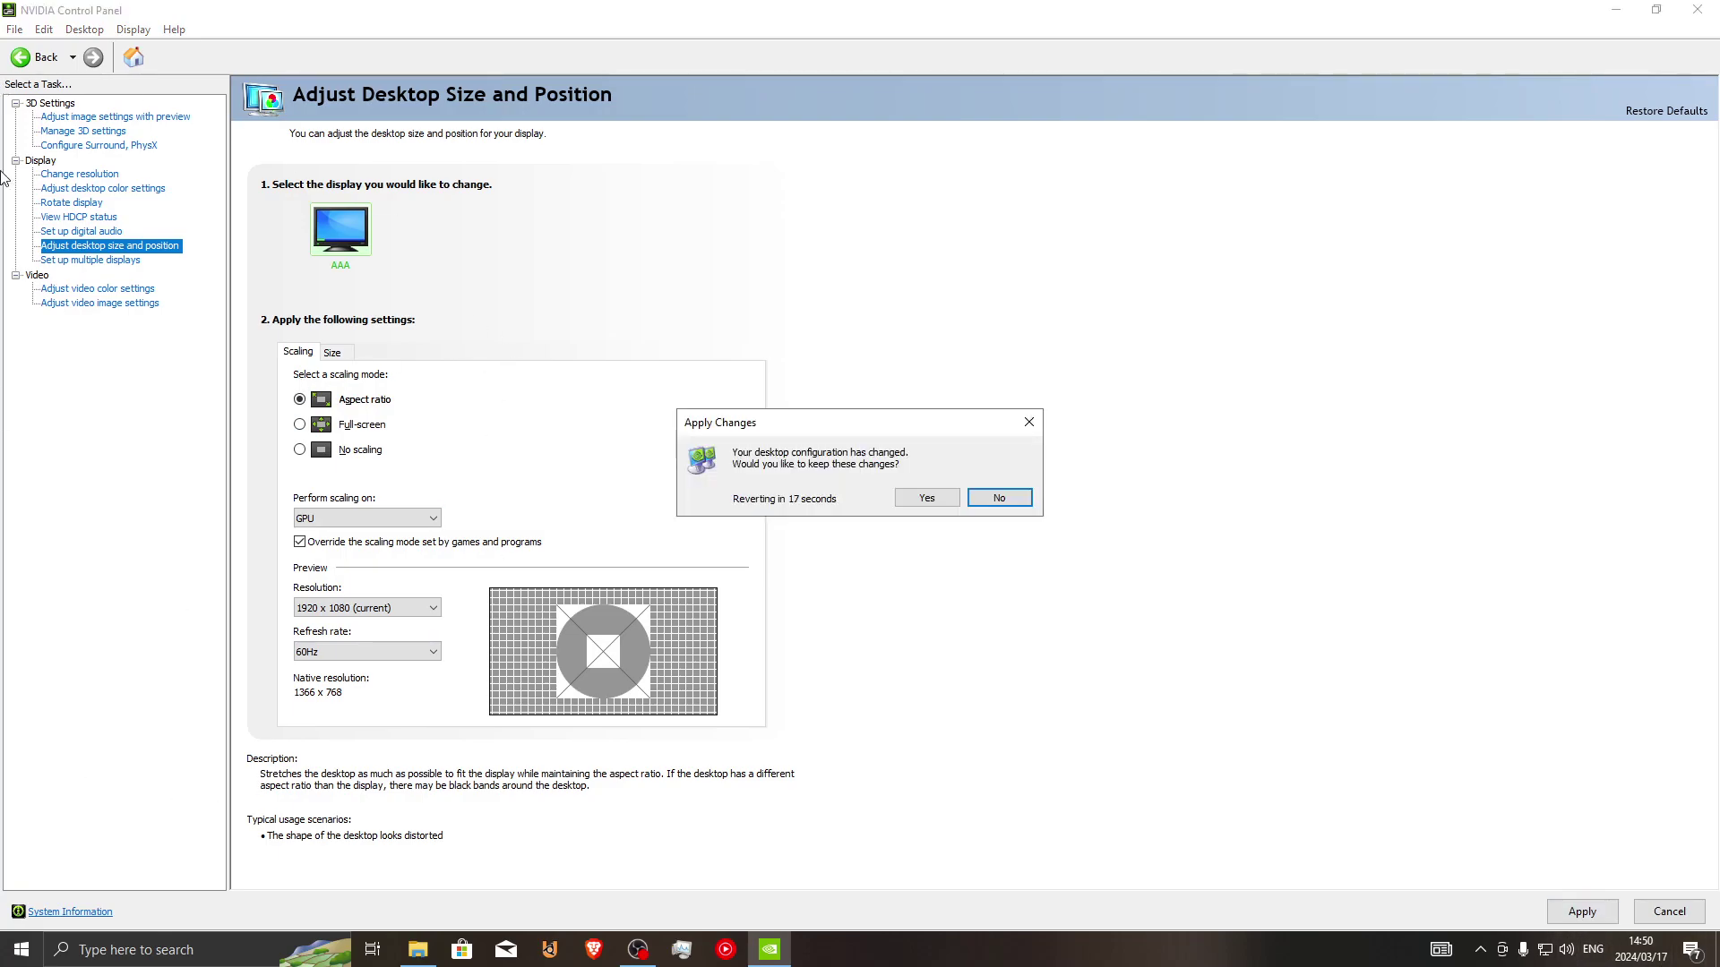
click(926, 498)
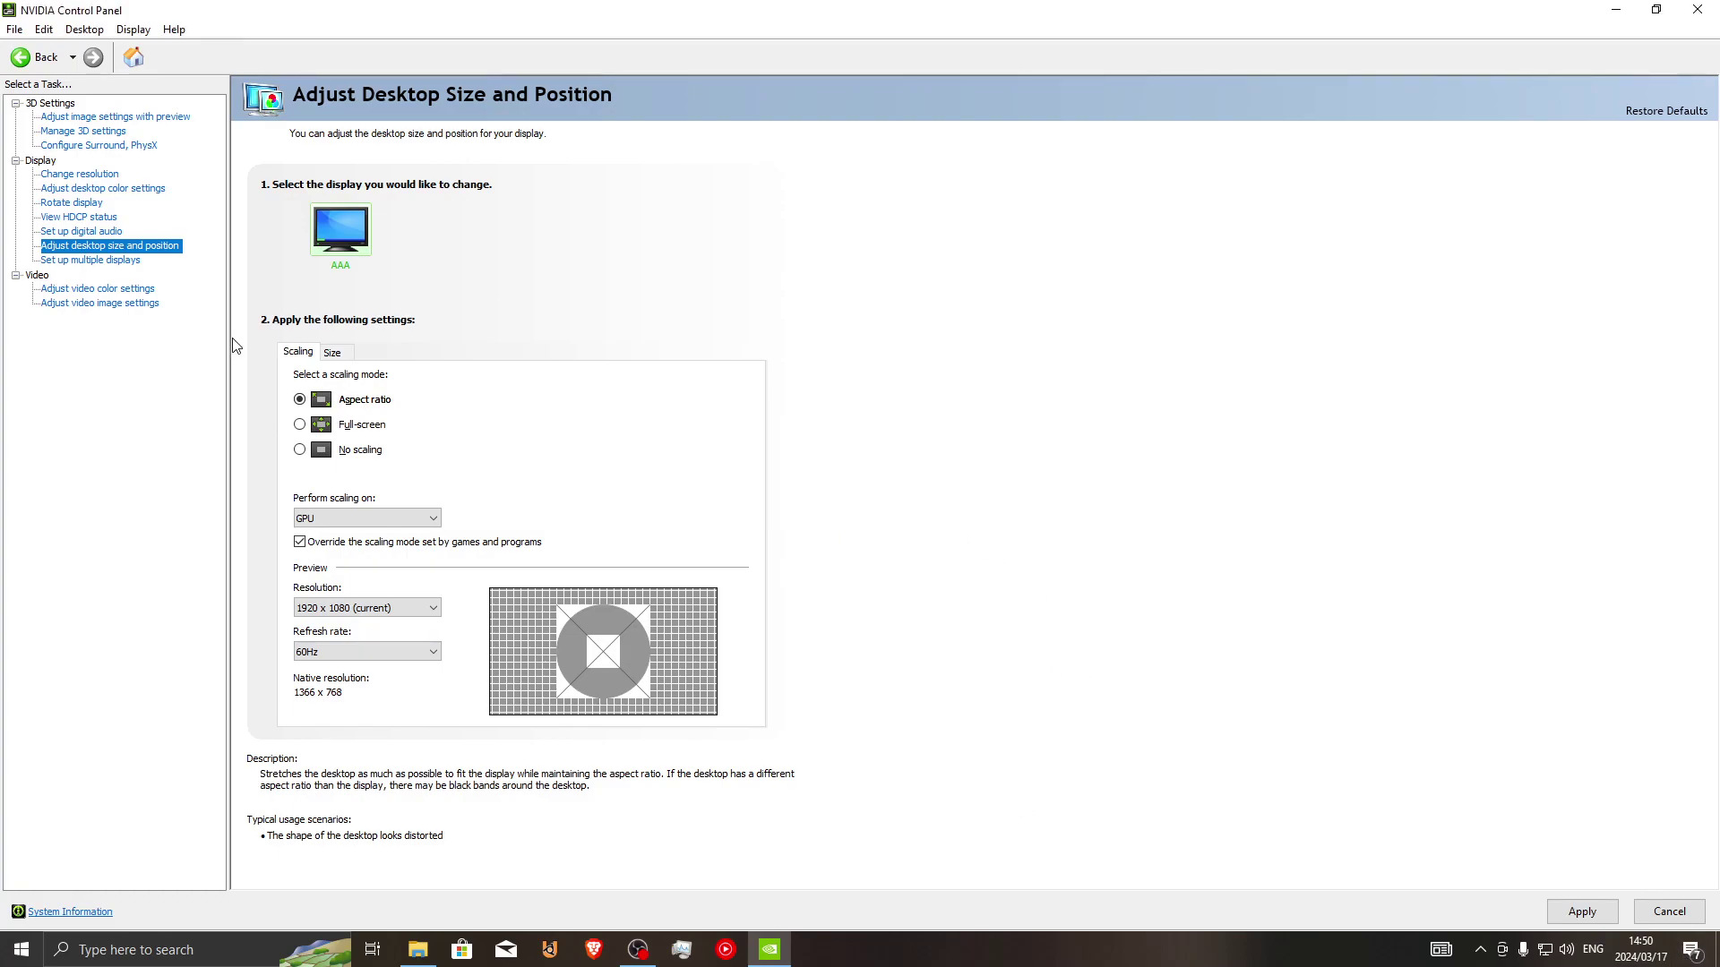
Step: Set the display's scaling mode back to Full-screen, apply it and keep the changed desktop configuration
click(300, 424)
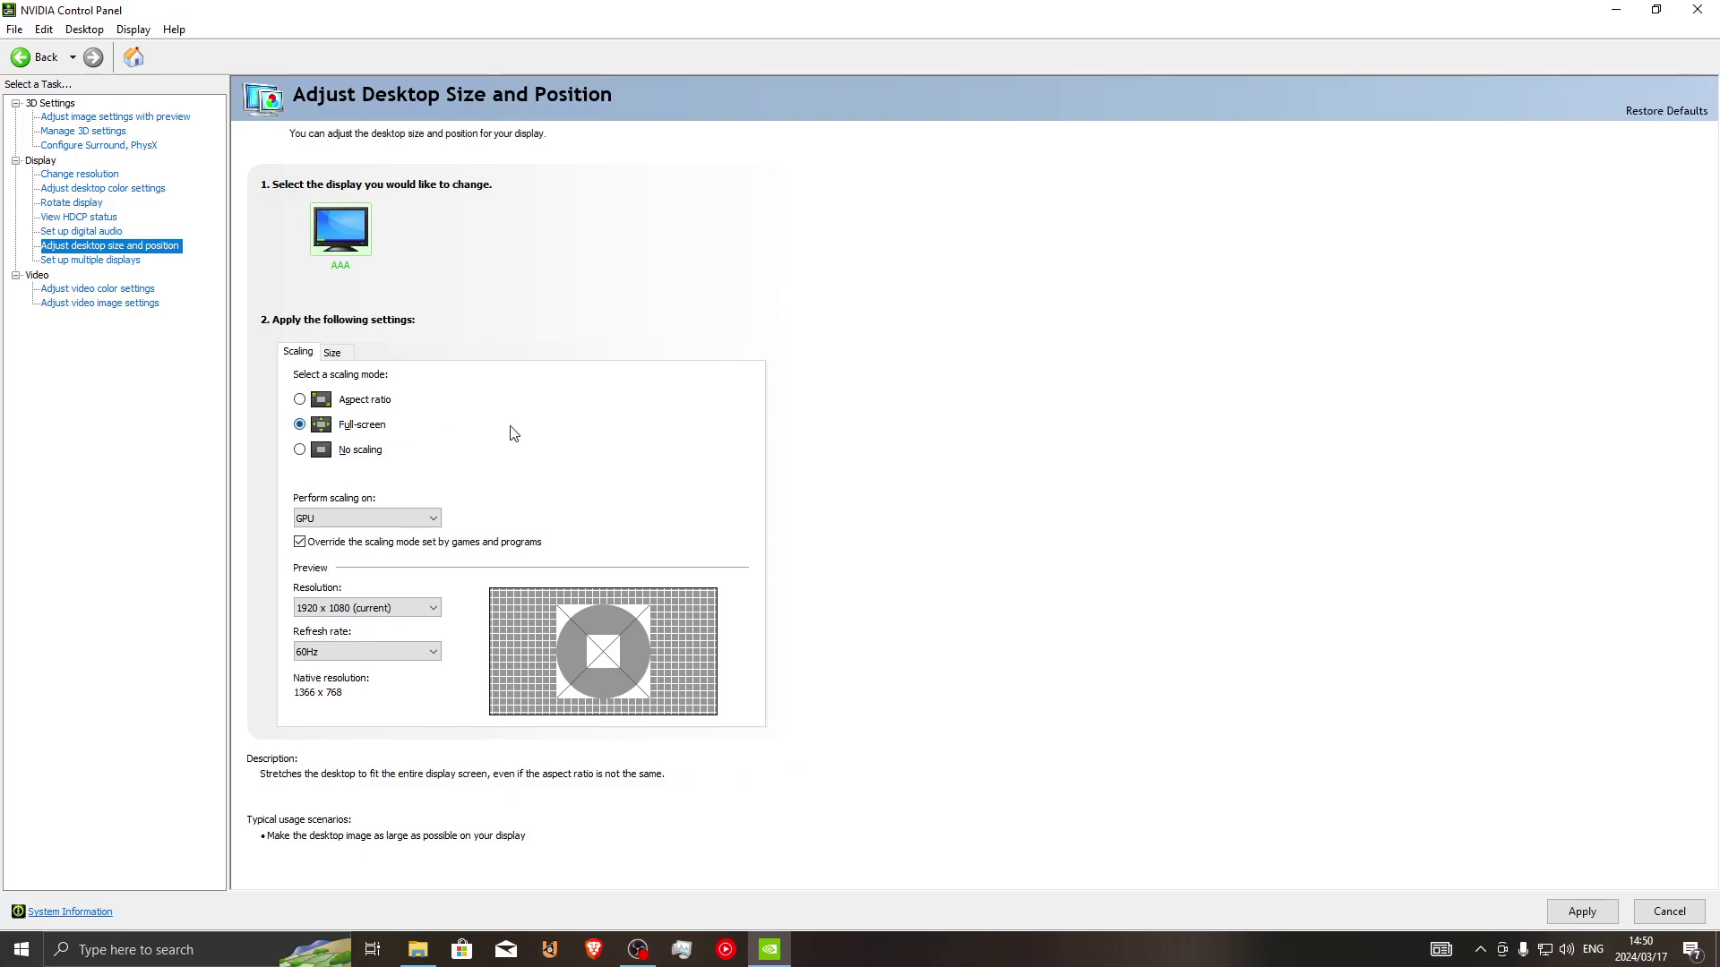
click(1596, 923)
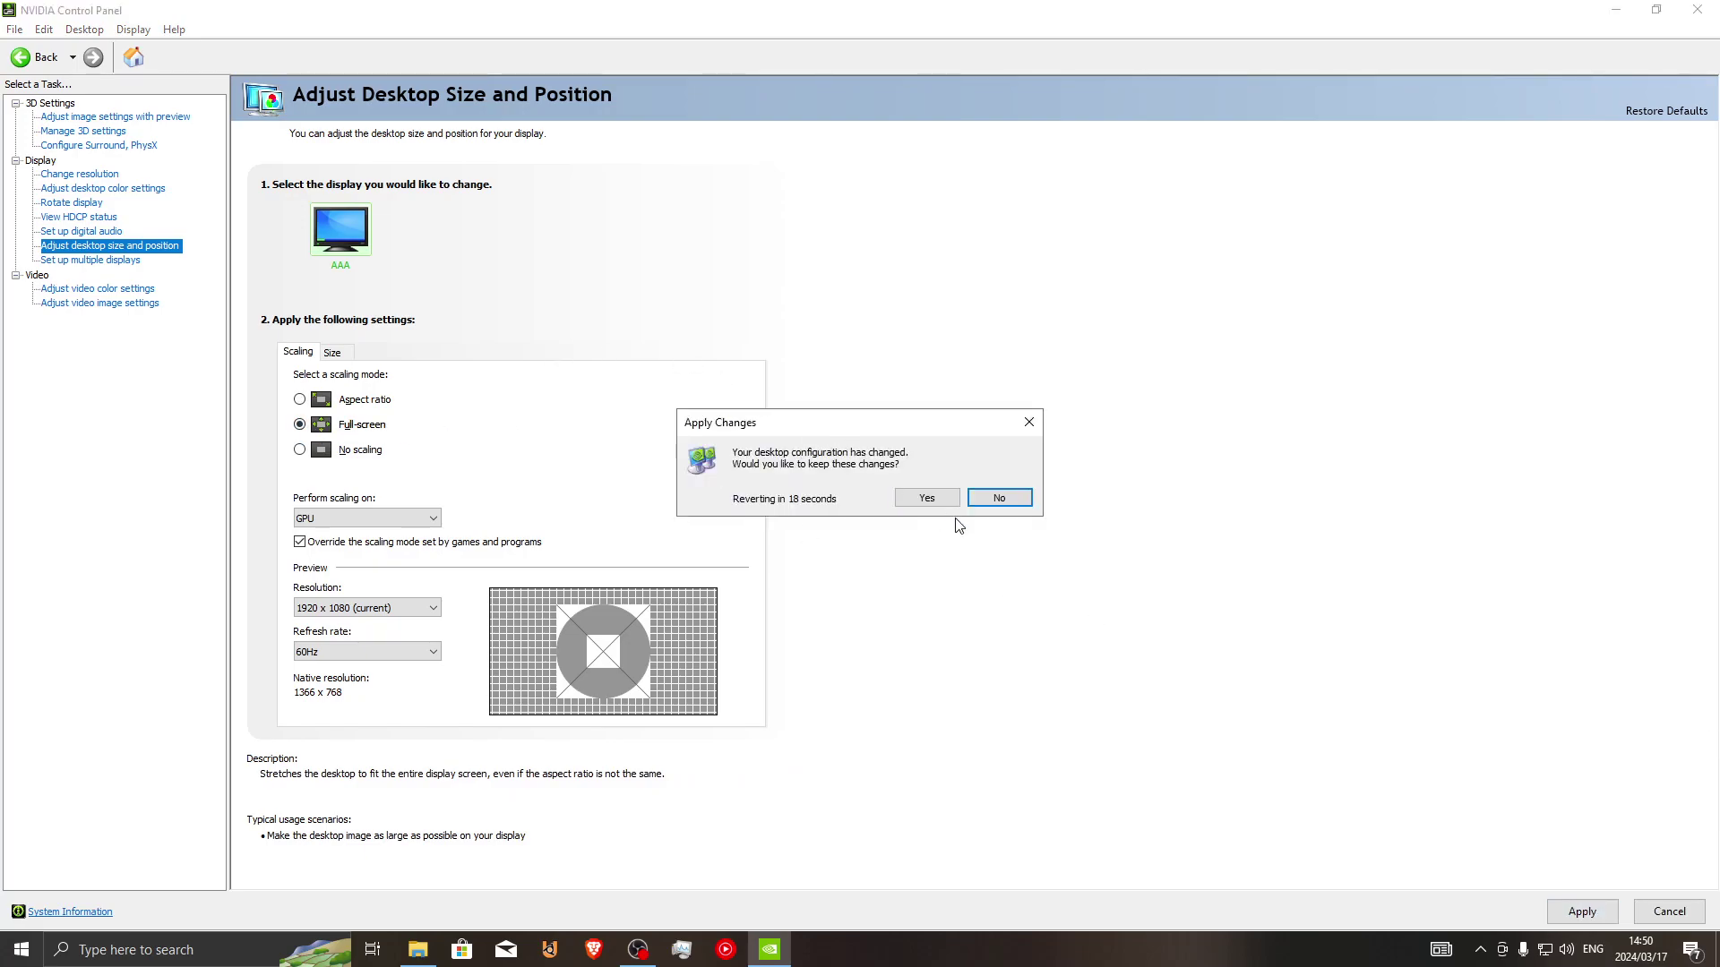
click(922, 498)
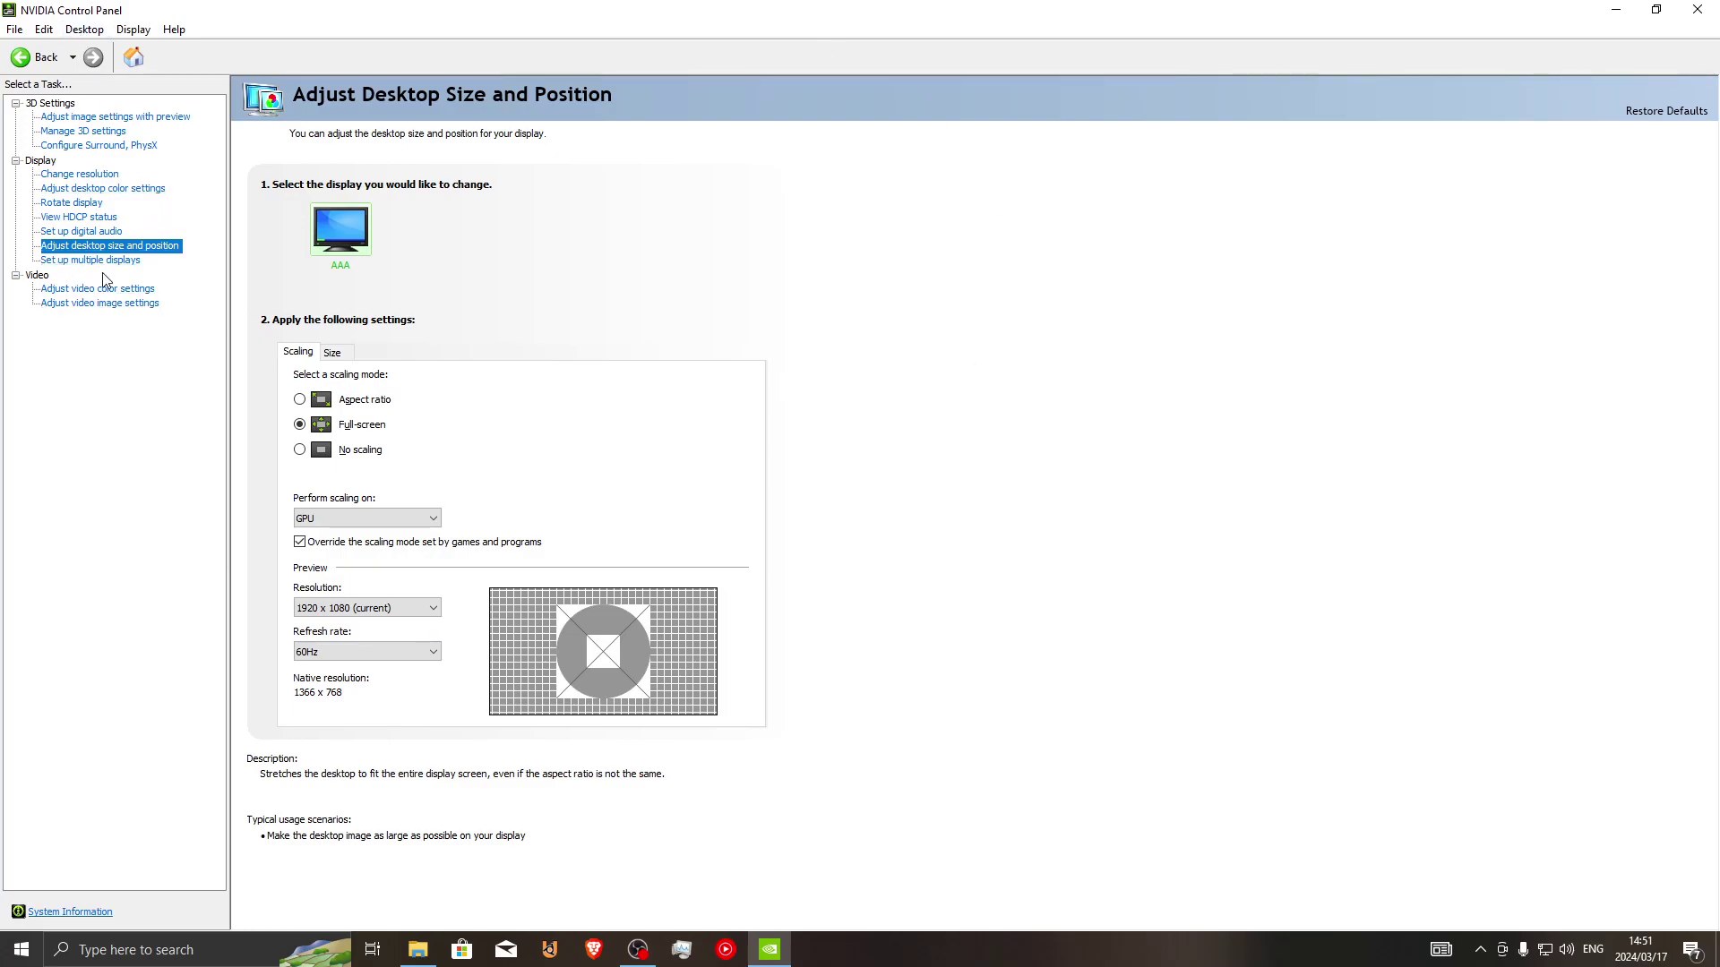
Step: Bring up the desktop resize controls and accept the existing 1920 x 1080 size
click(327, 354)
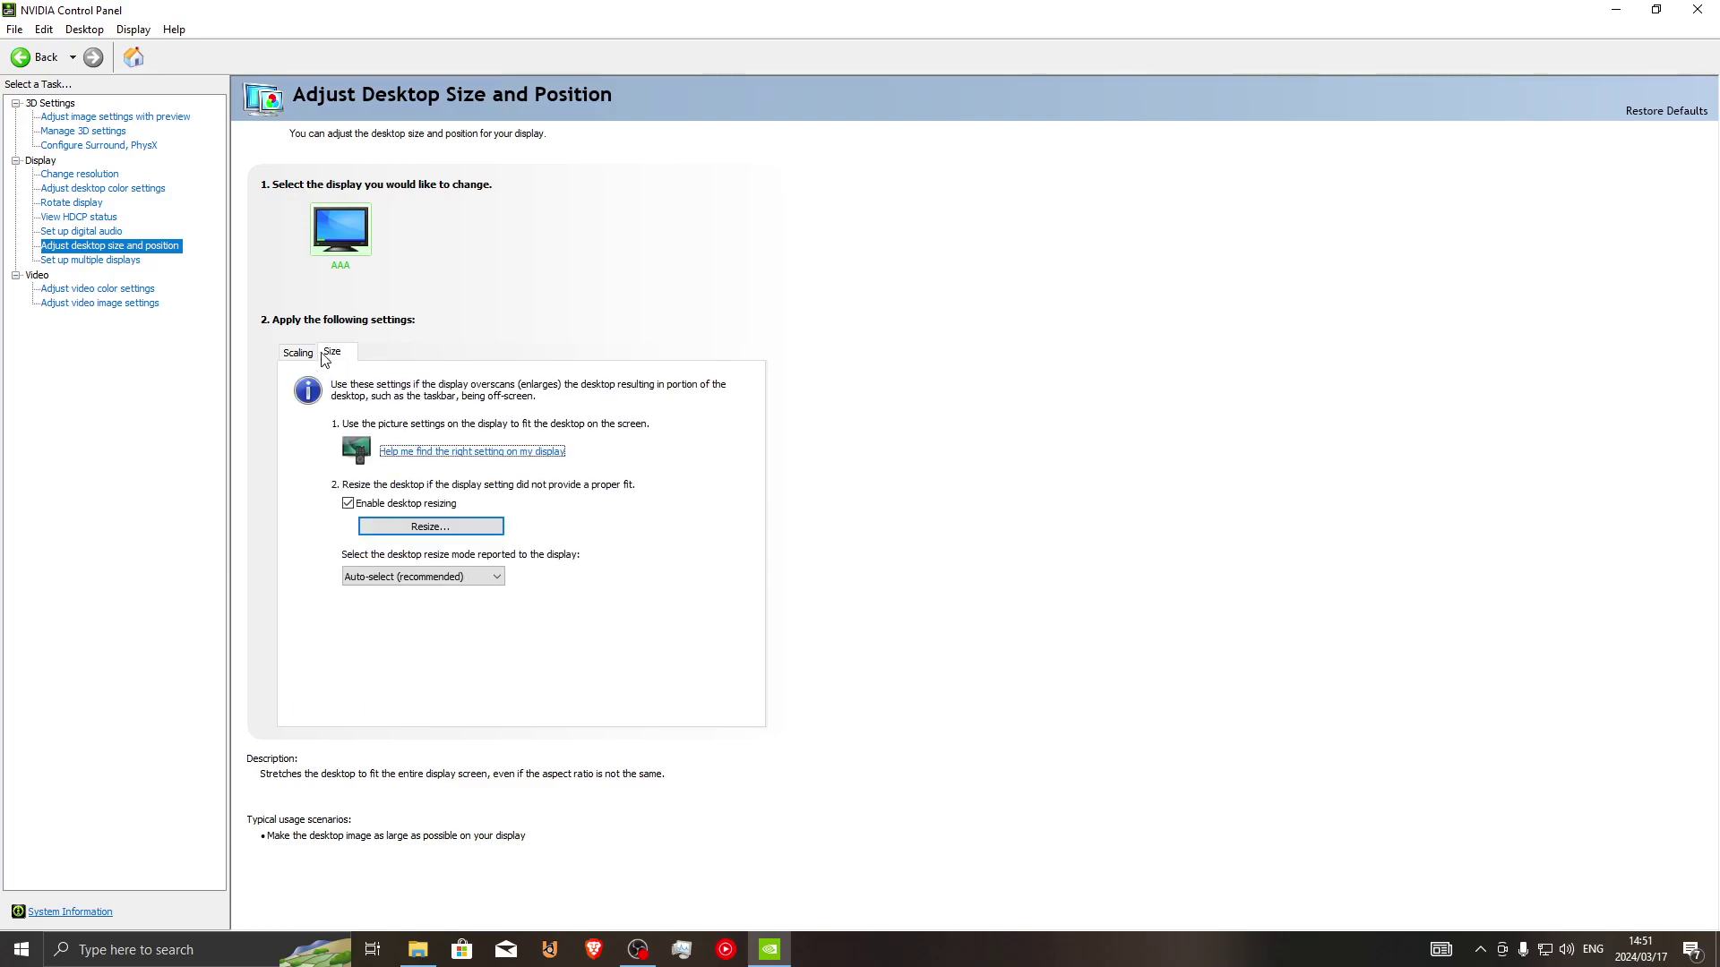
click(453, 527)
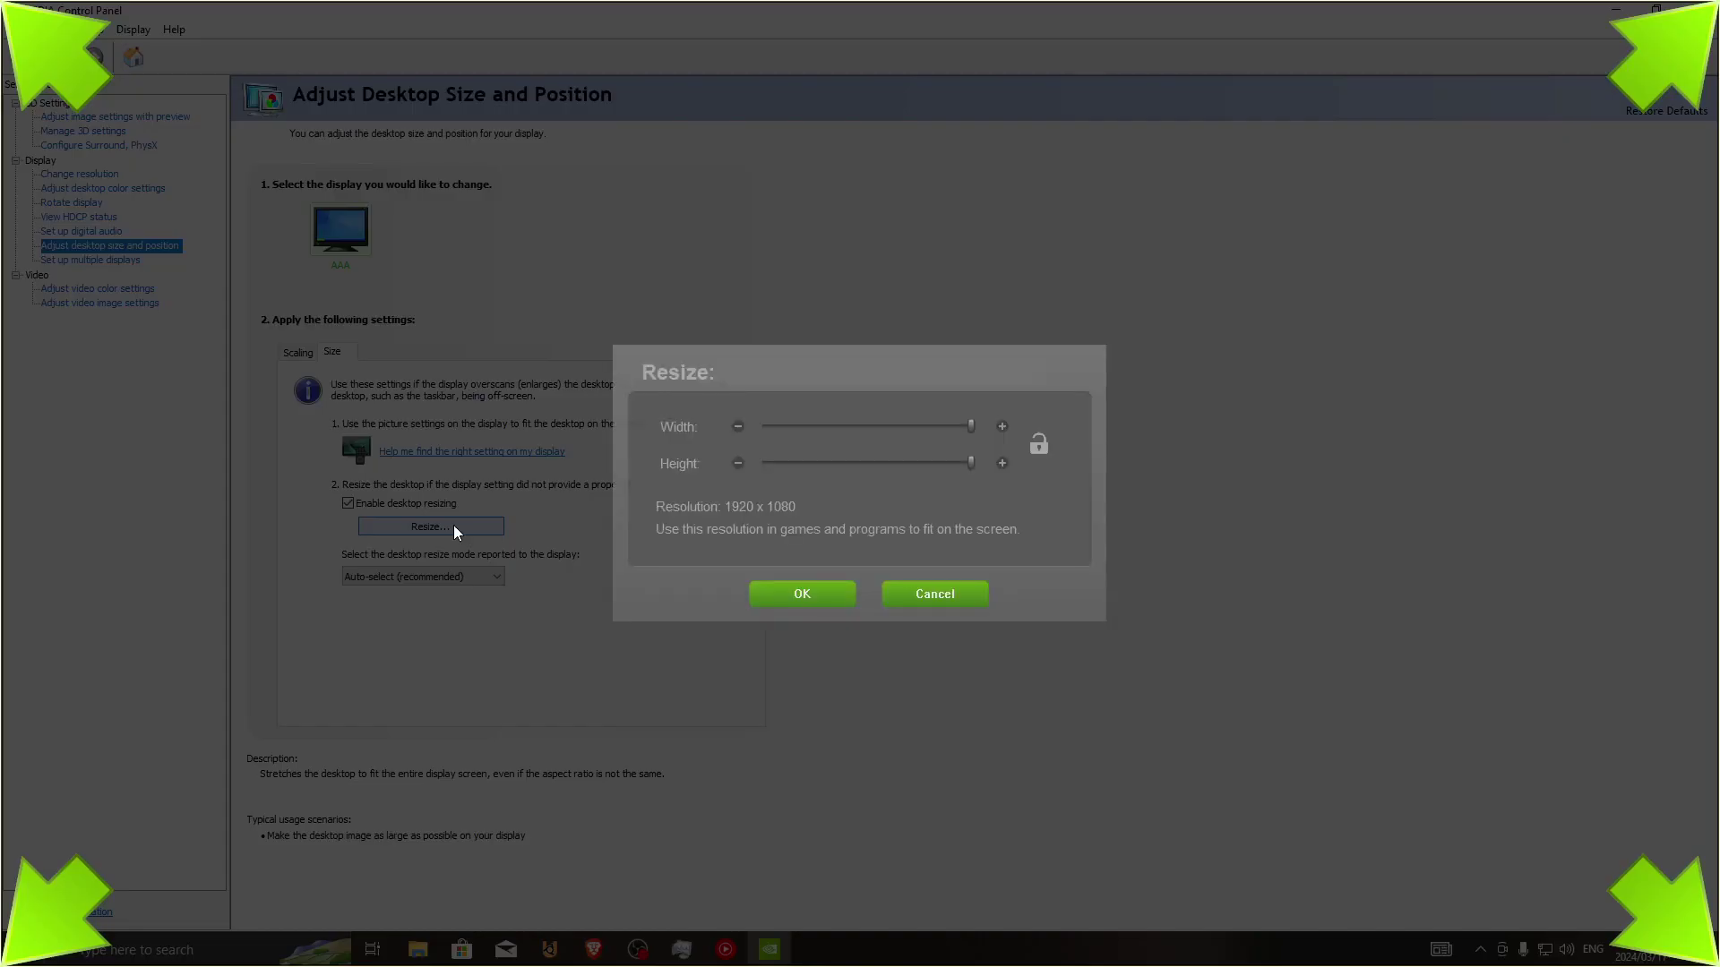
click(794, 593)
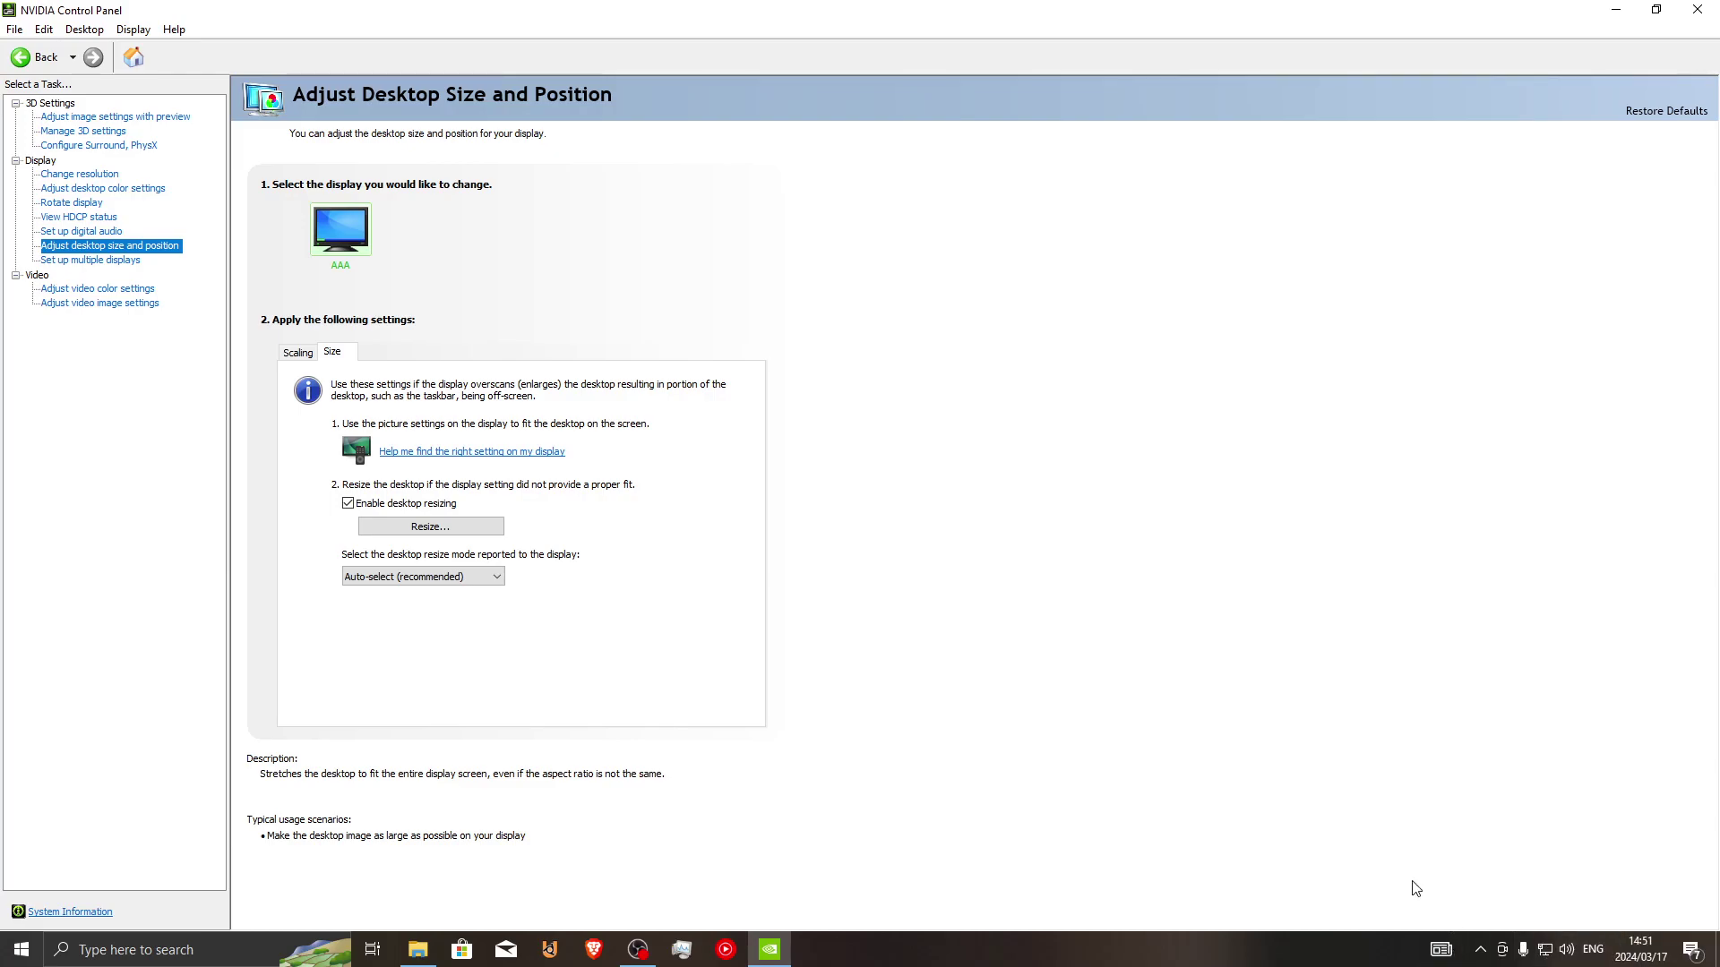
Step: Set the desktop resize mode reported to the display to Underscan, apply it and close the NVIDIA Control Panel
drag(1075, 19, 990, 104)
scroll(1066, 428, down, 5)
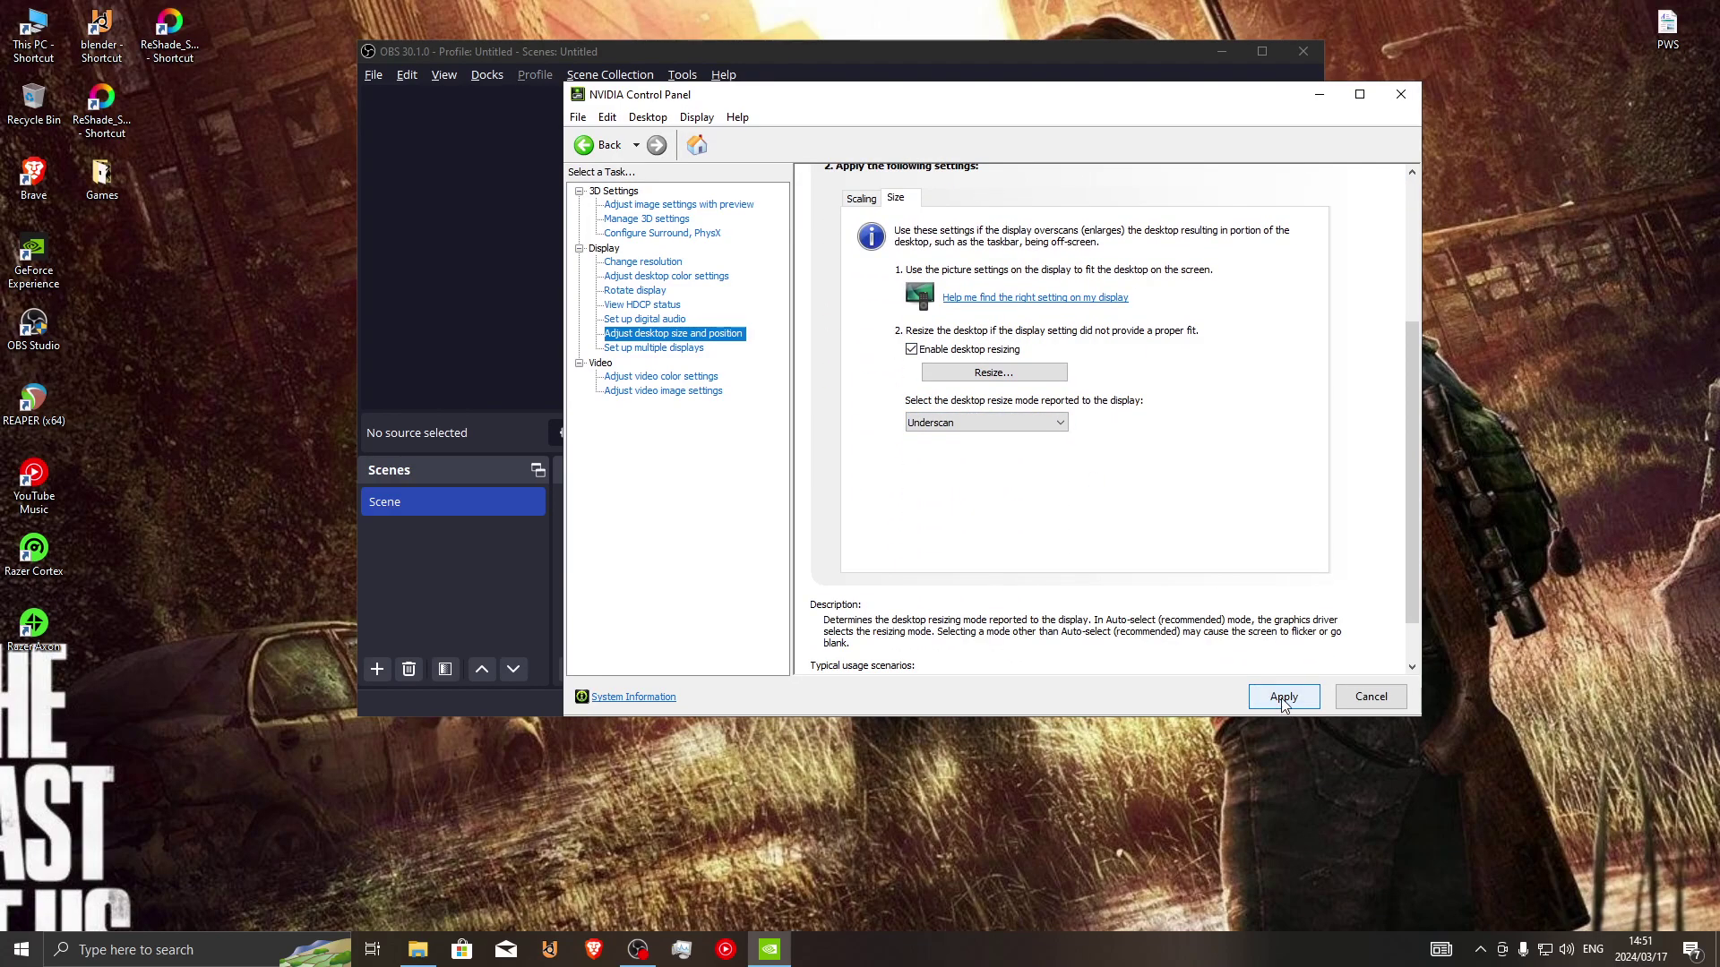
click(1282, 698)
click(1400, 97)
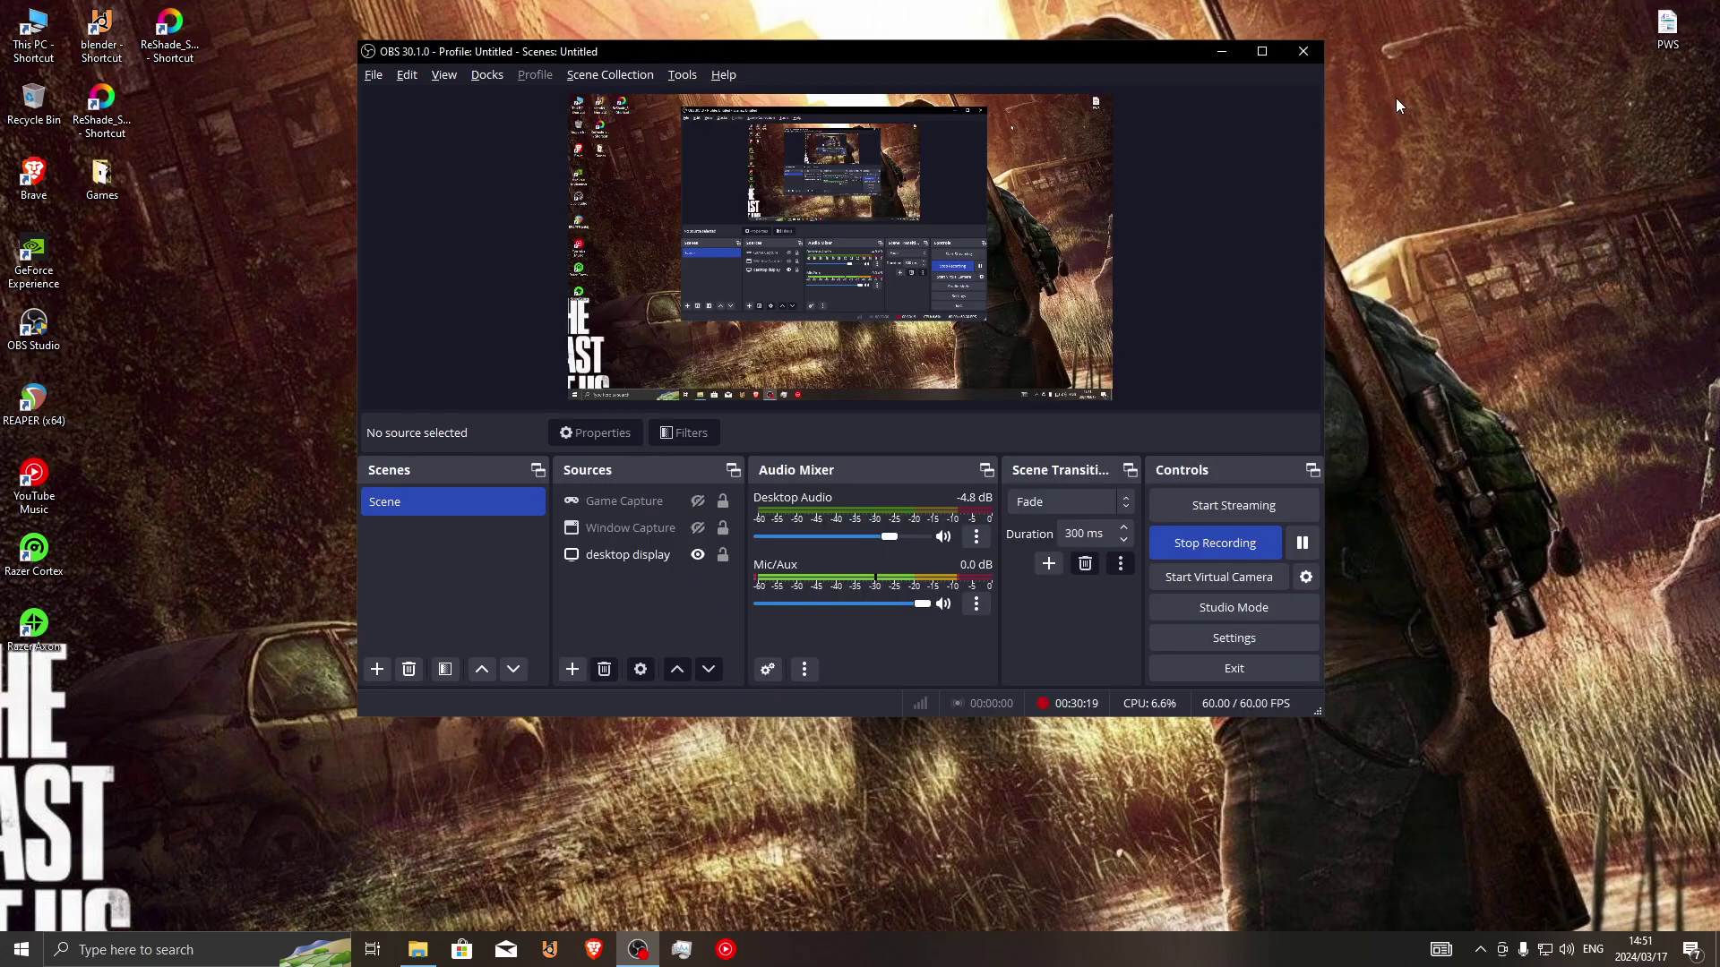
Step: Minimize OBS, move the Games folder beside the lower ReShade shortcut on the desktop and open it
click(1221, 51)
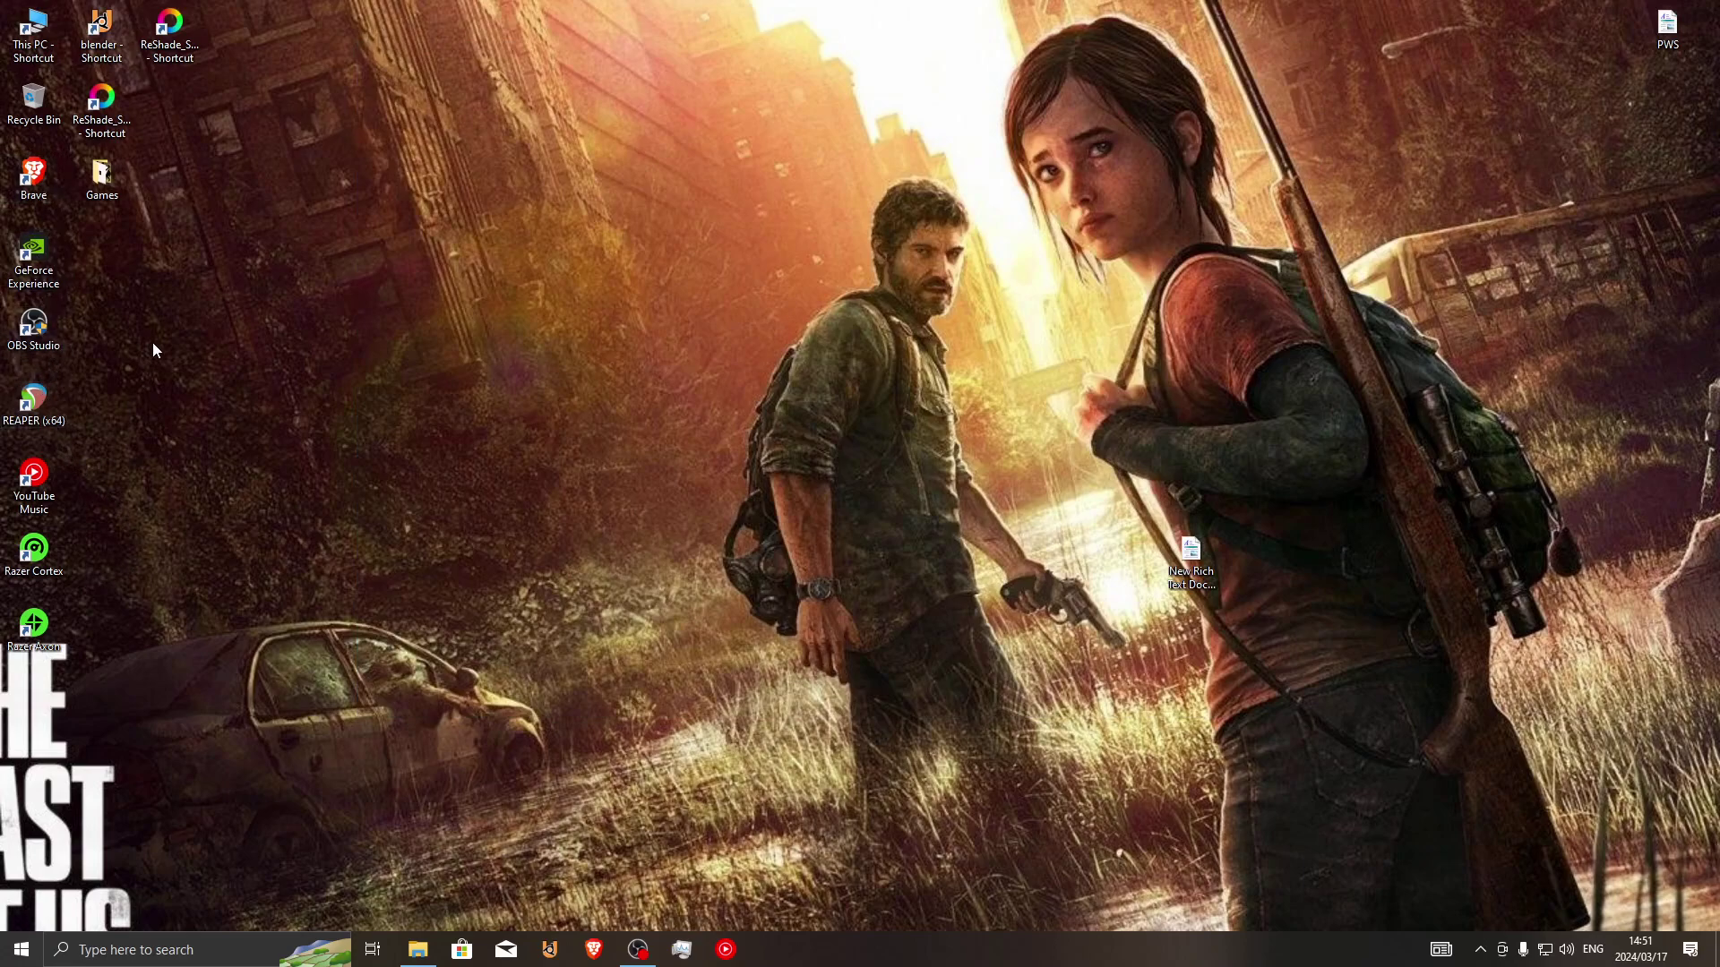
drag(233, 131, 212, 125)
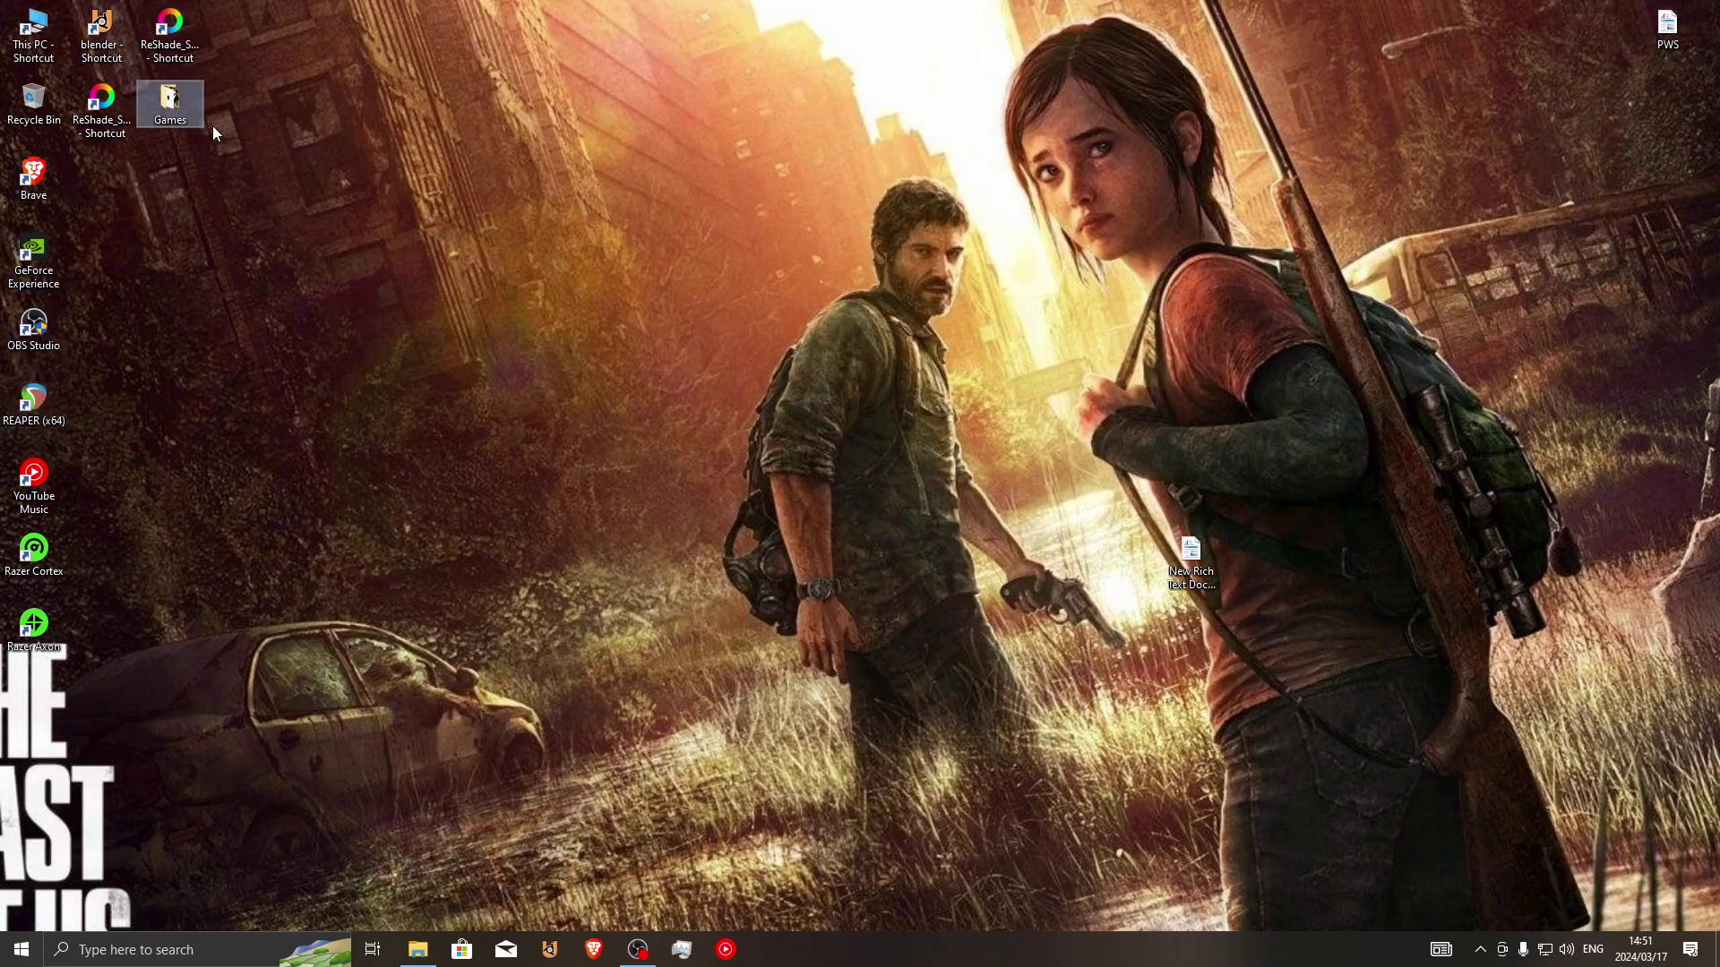
double_click(191, 106)
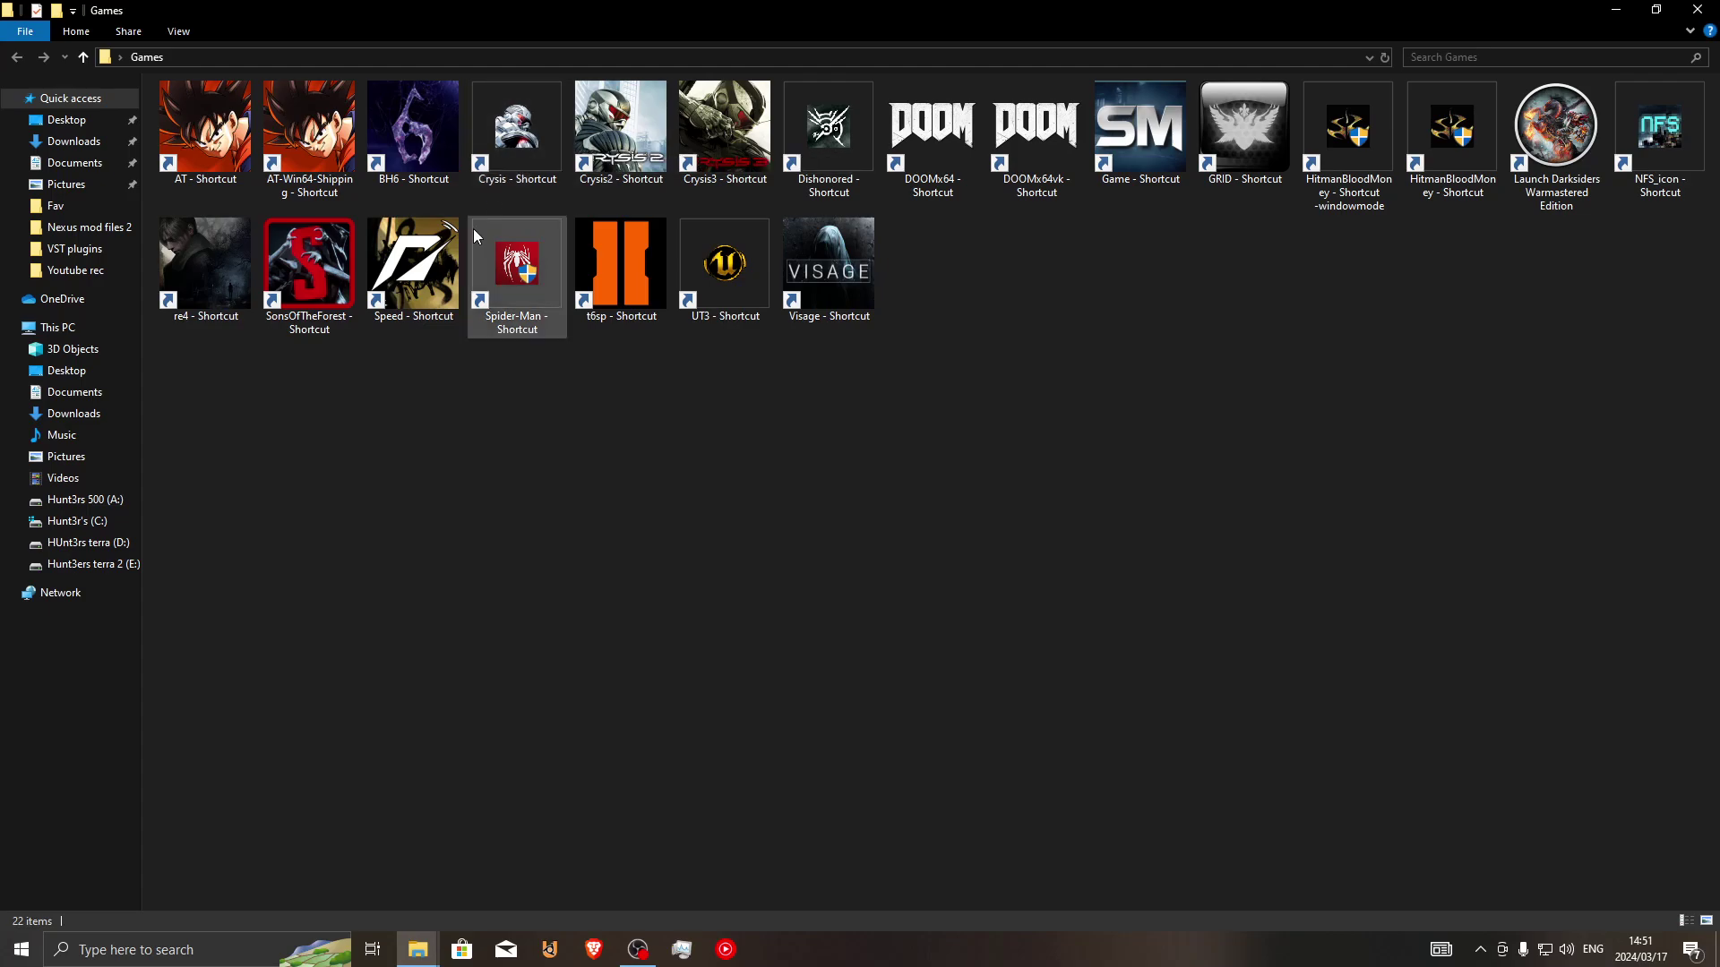
Step: Launch Spider-Man from the Games folder and, in its launcher's display settings, keep anti-aliasing at TAA
click(519, 311)
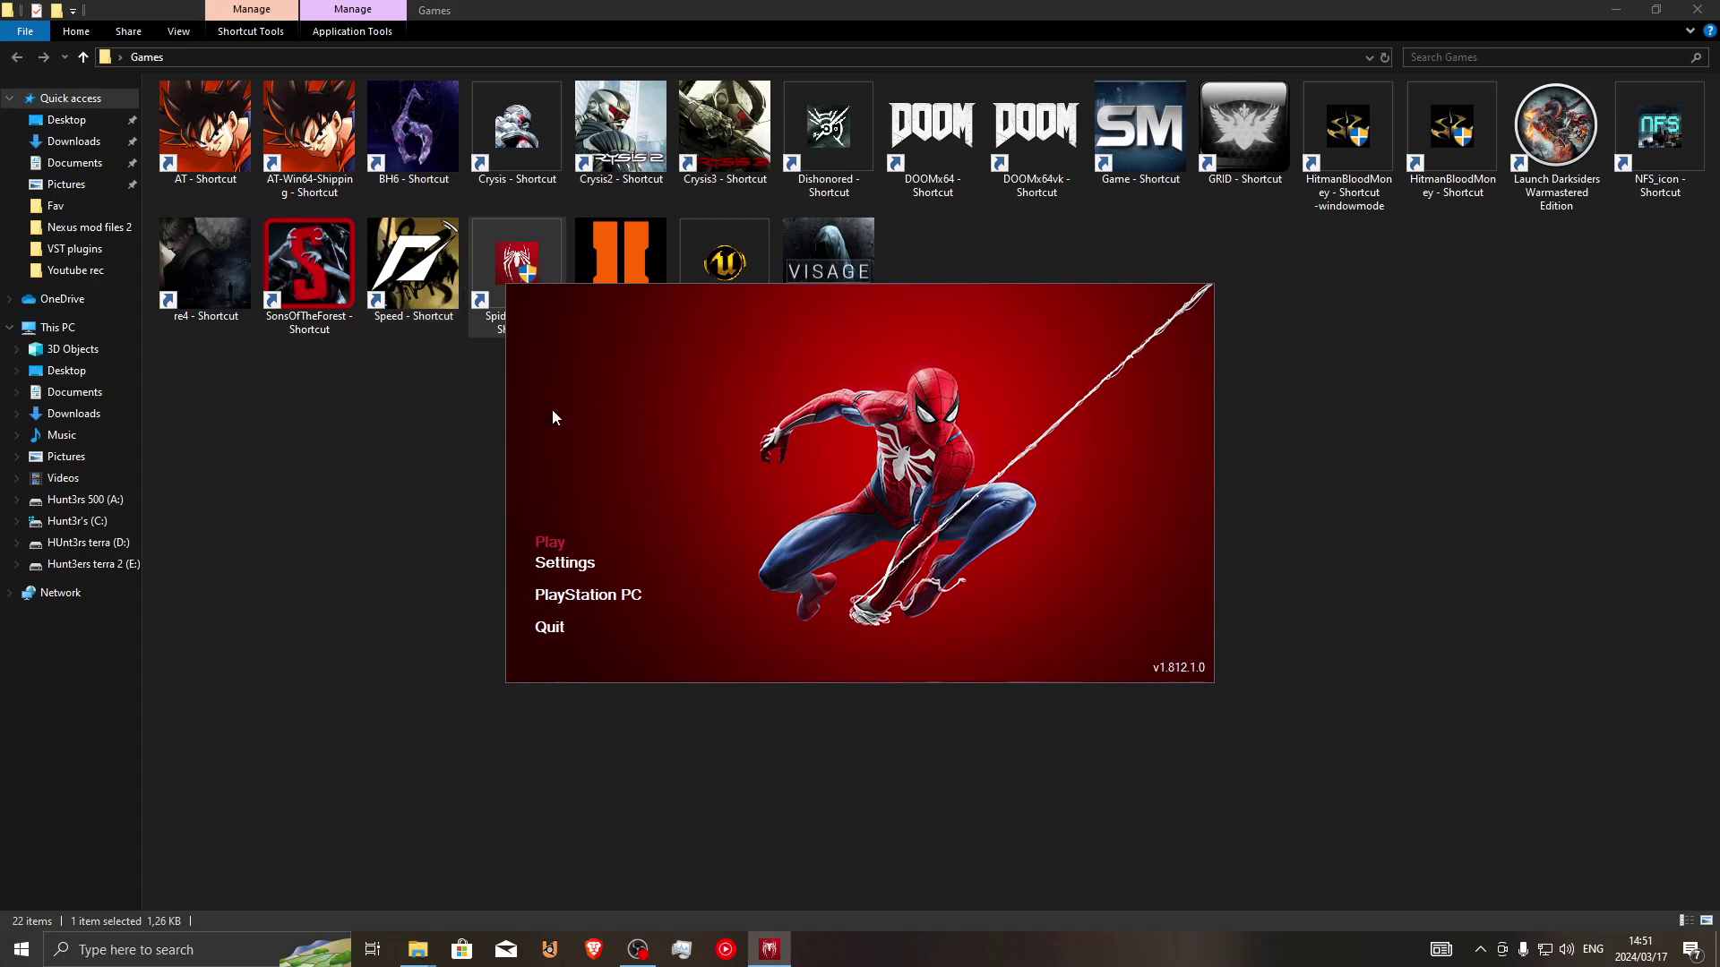
click(565, 562)
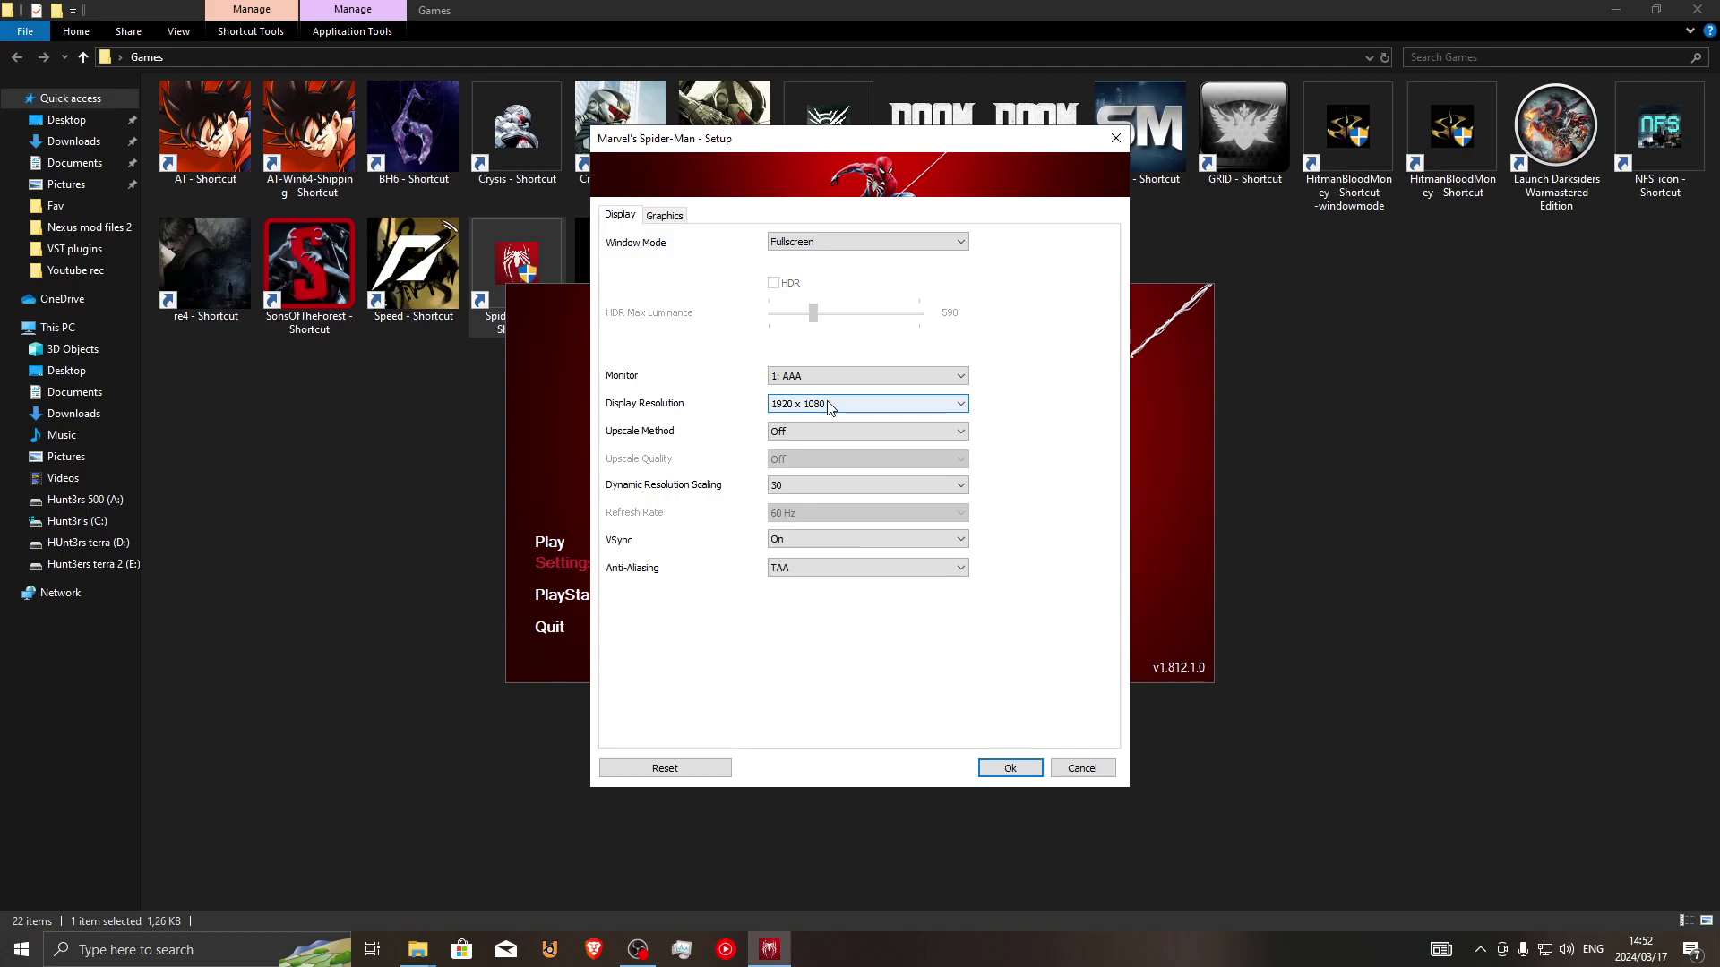
click(805, 570)
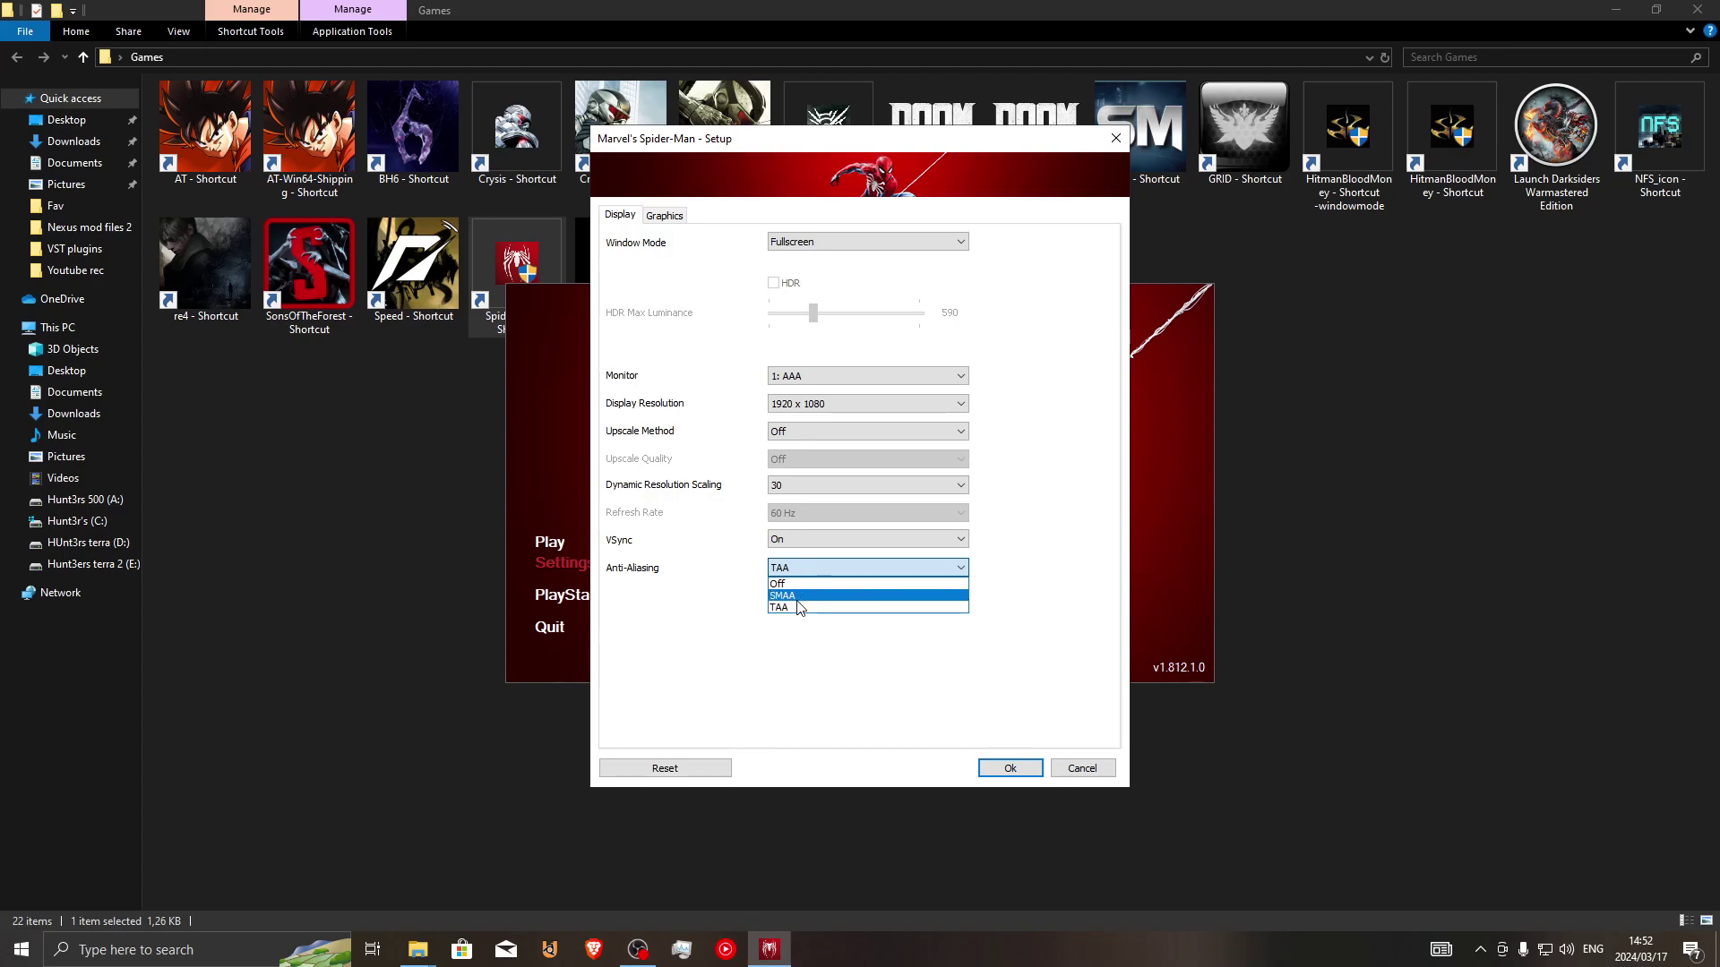
click(800, 608)
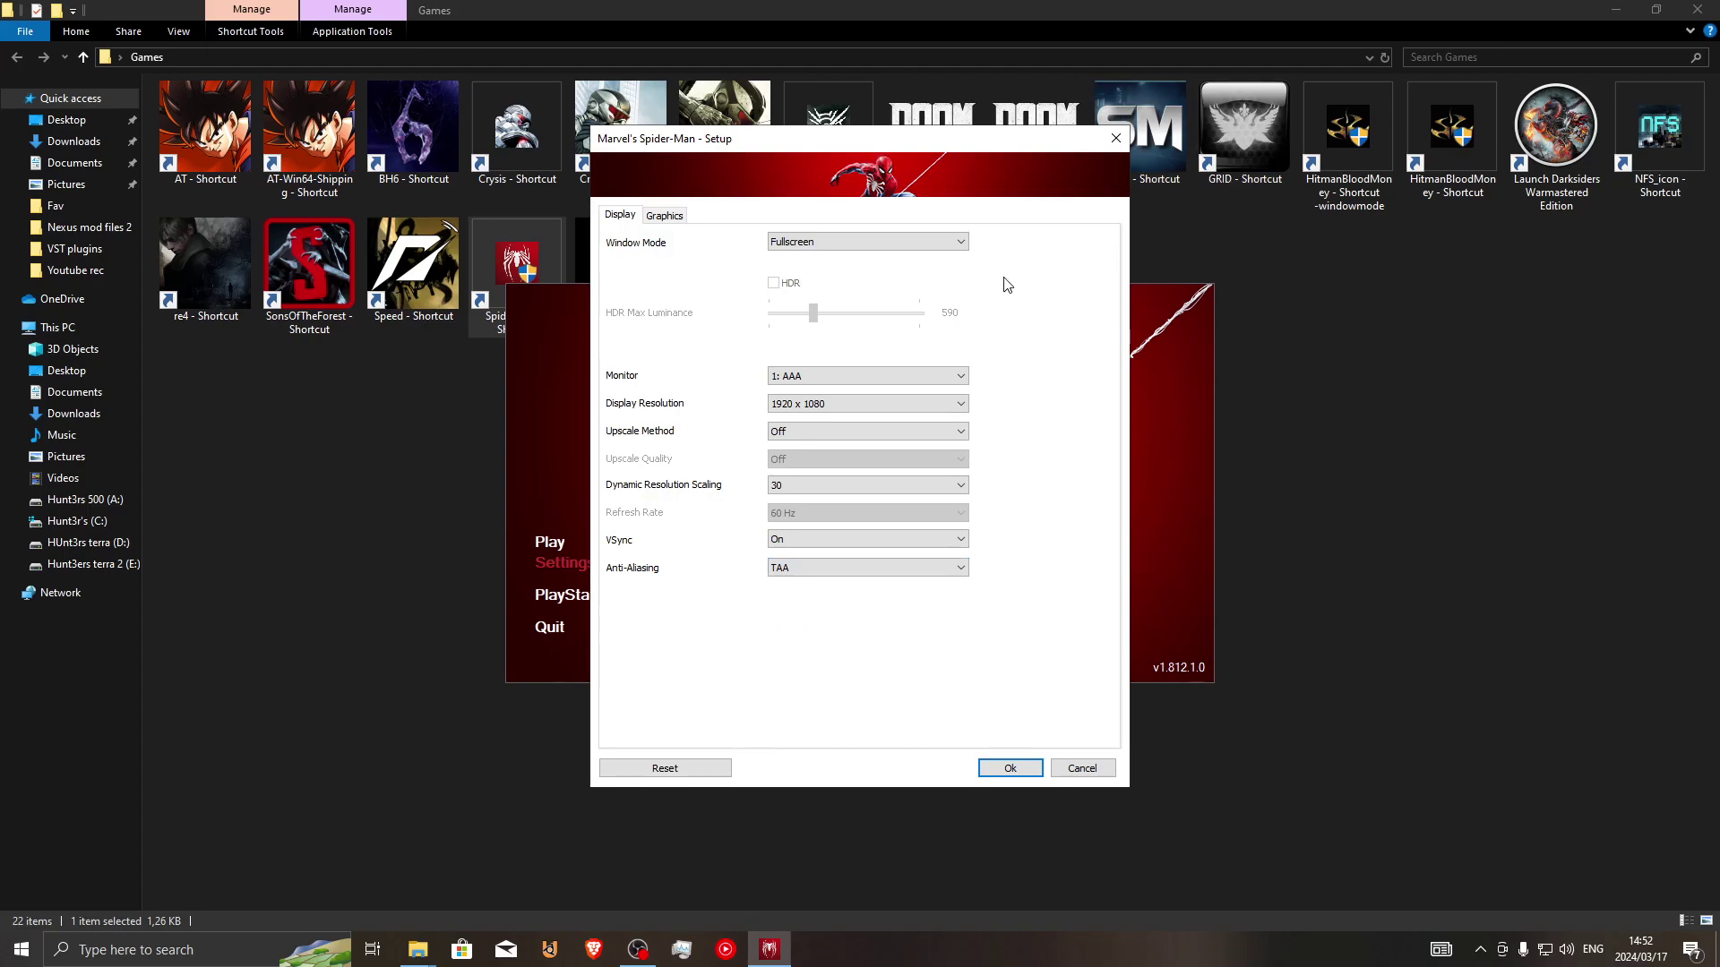
Step: Set the game's upscale method to AMD FSR 2.0, review the graphics settings and accept the setup
click(867, 430)
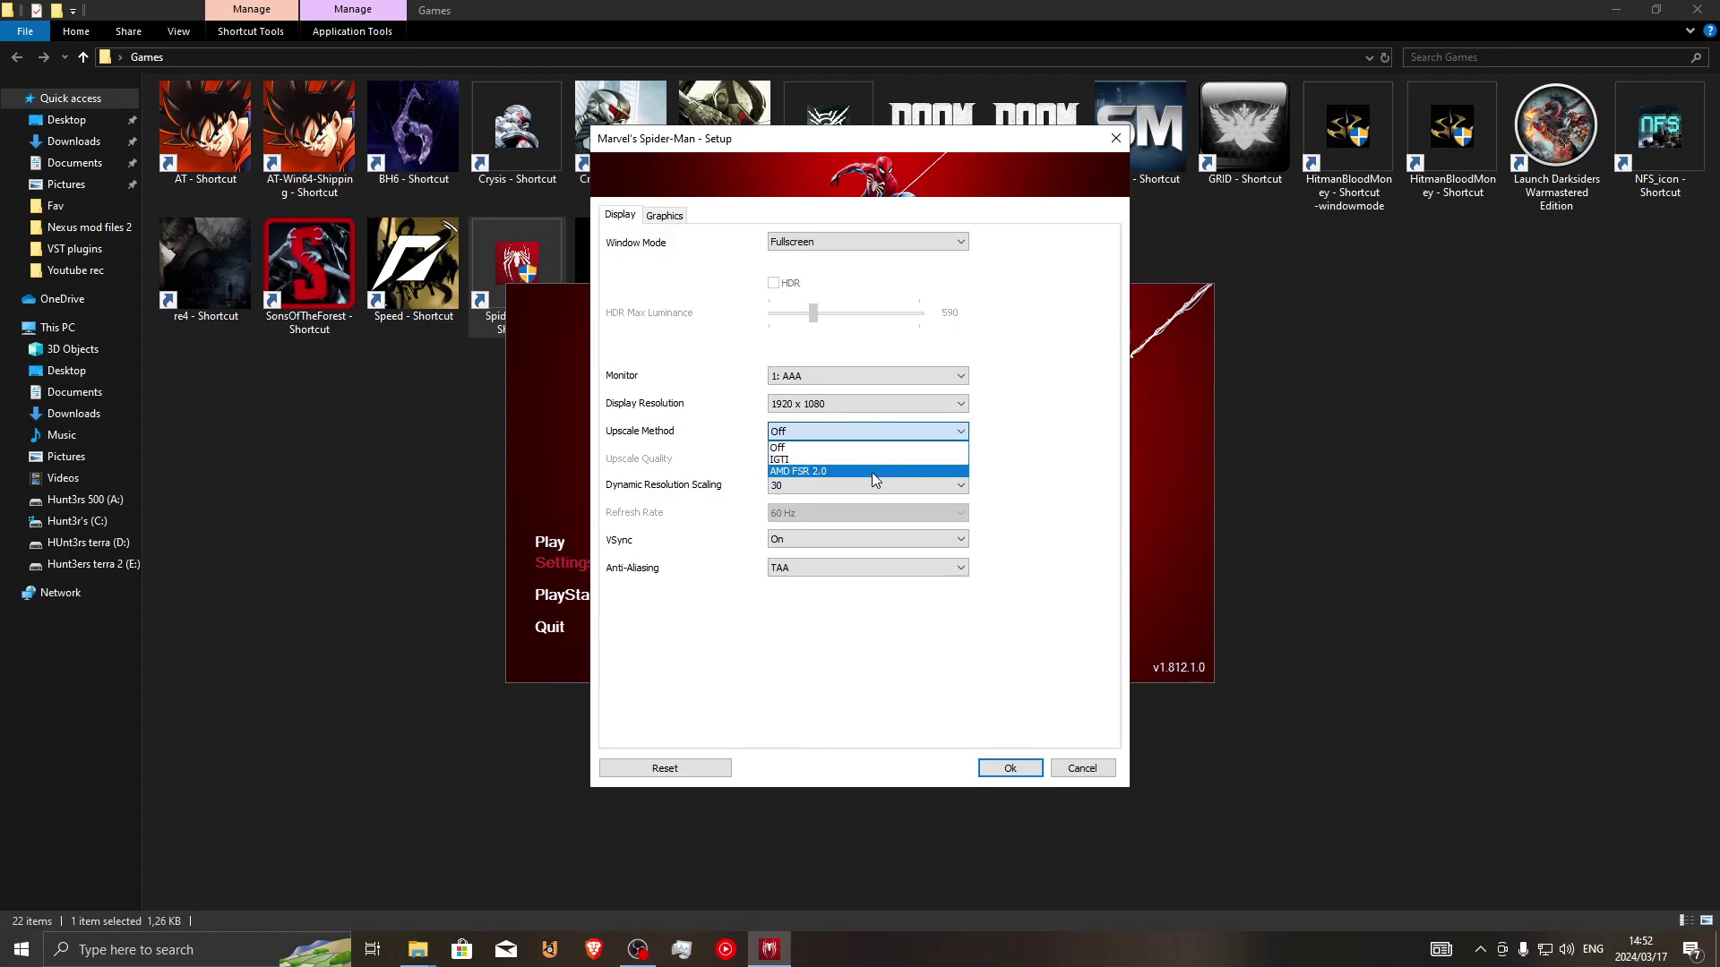
click(872, 471)
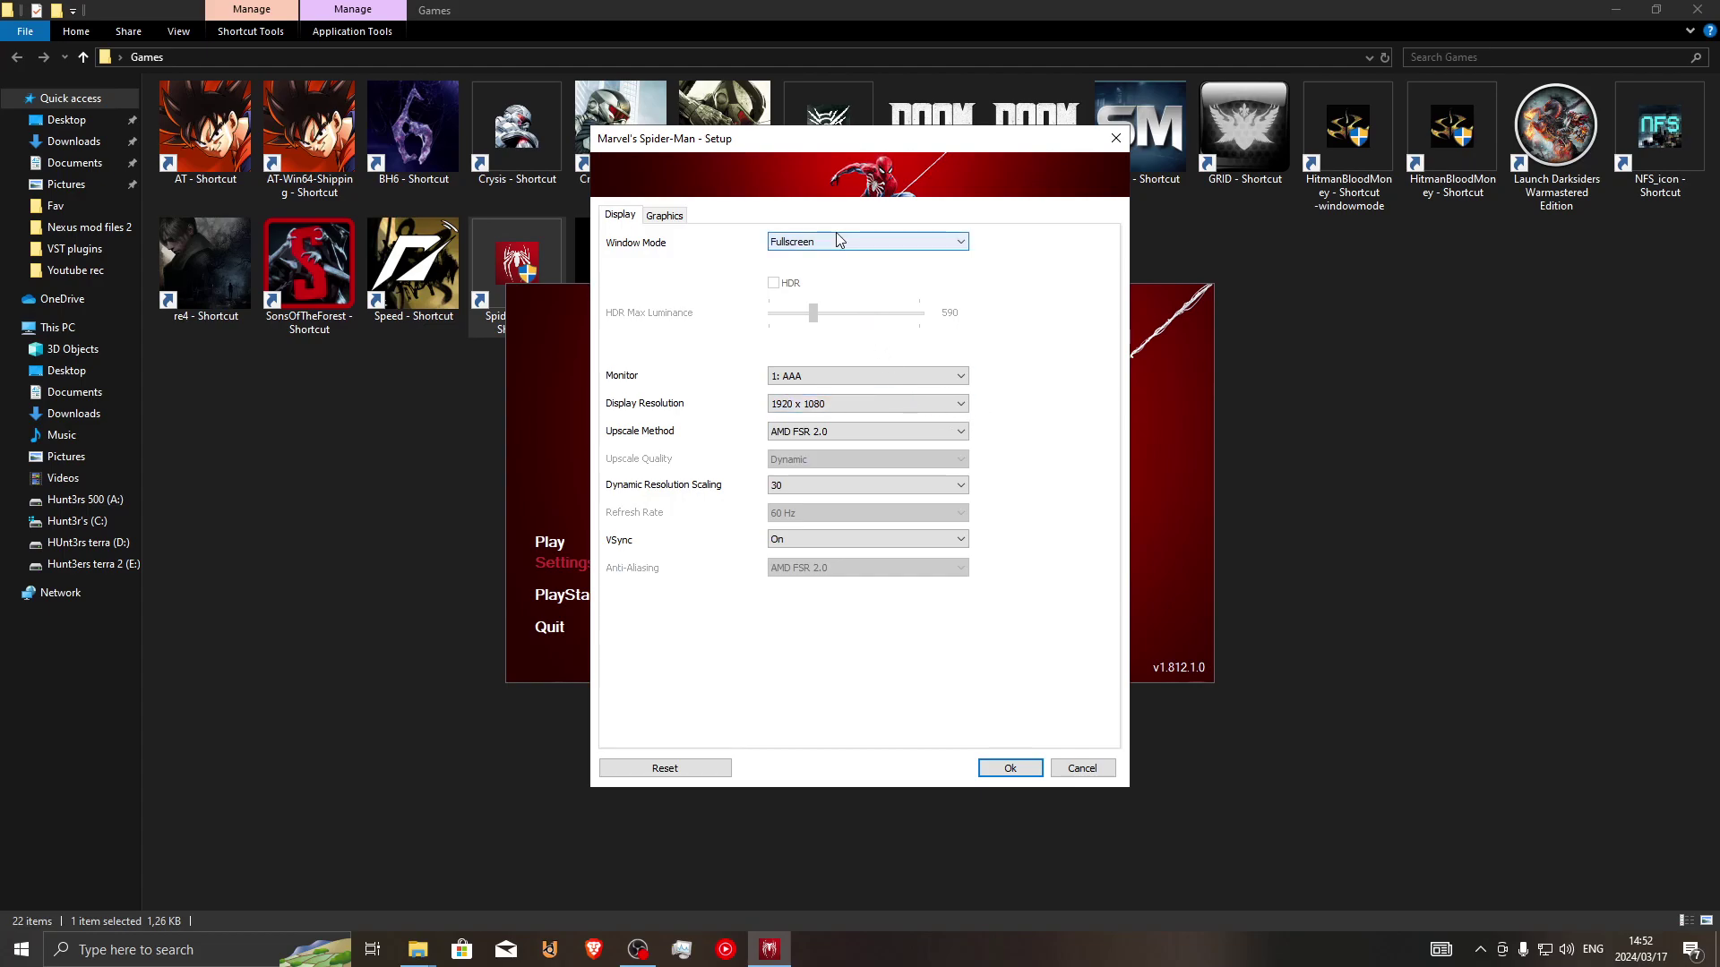
click(665, 216)
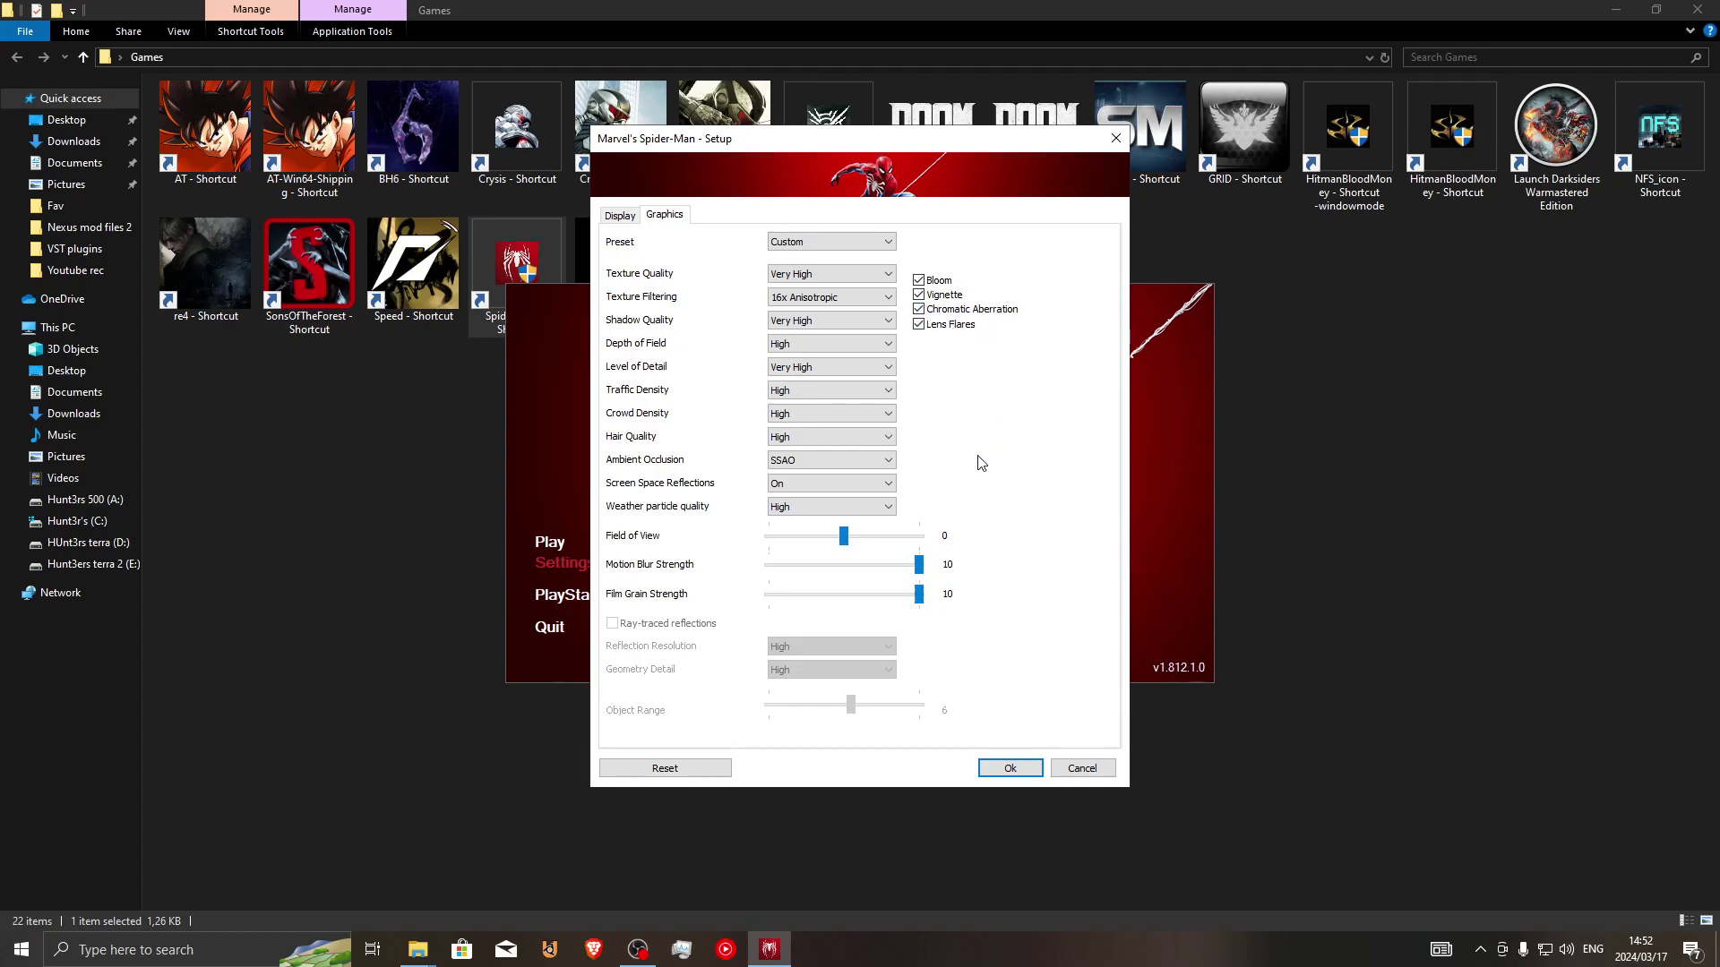
click(1007, 768)
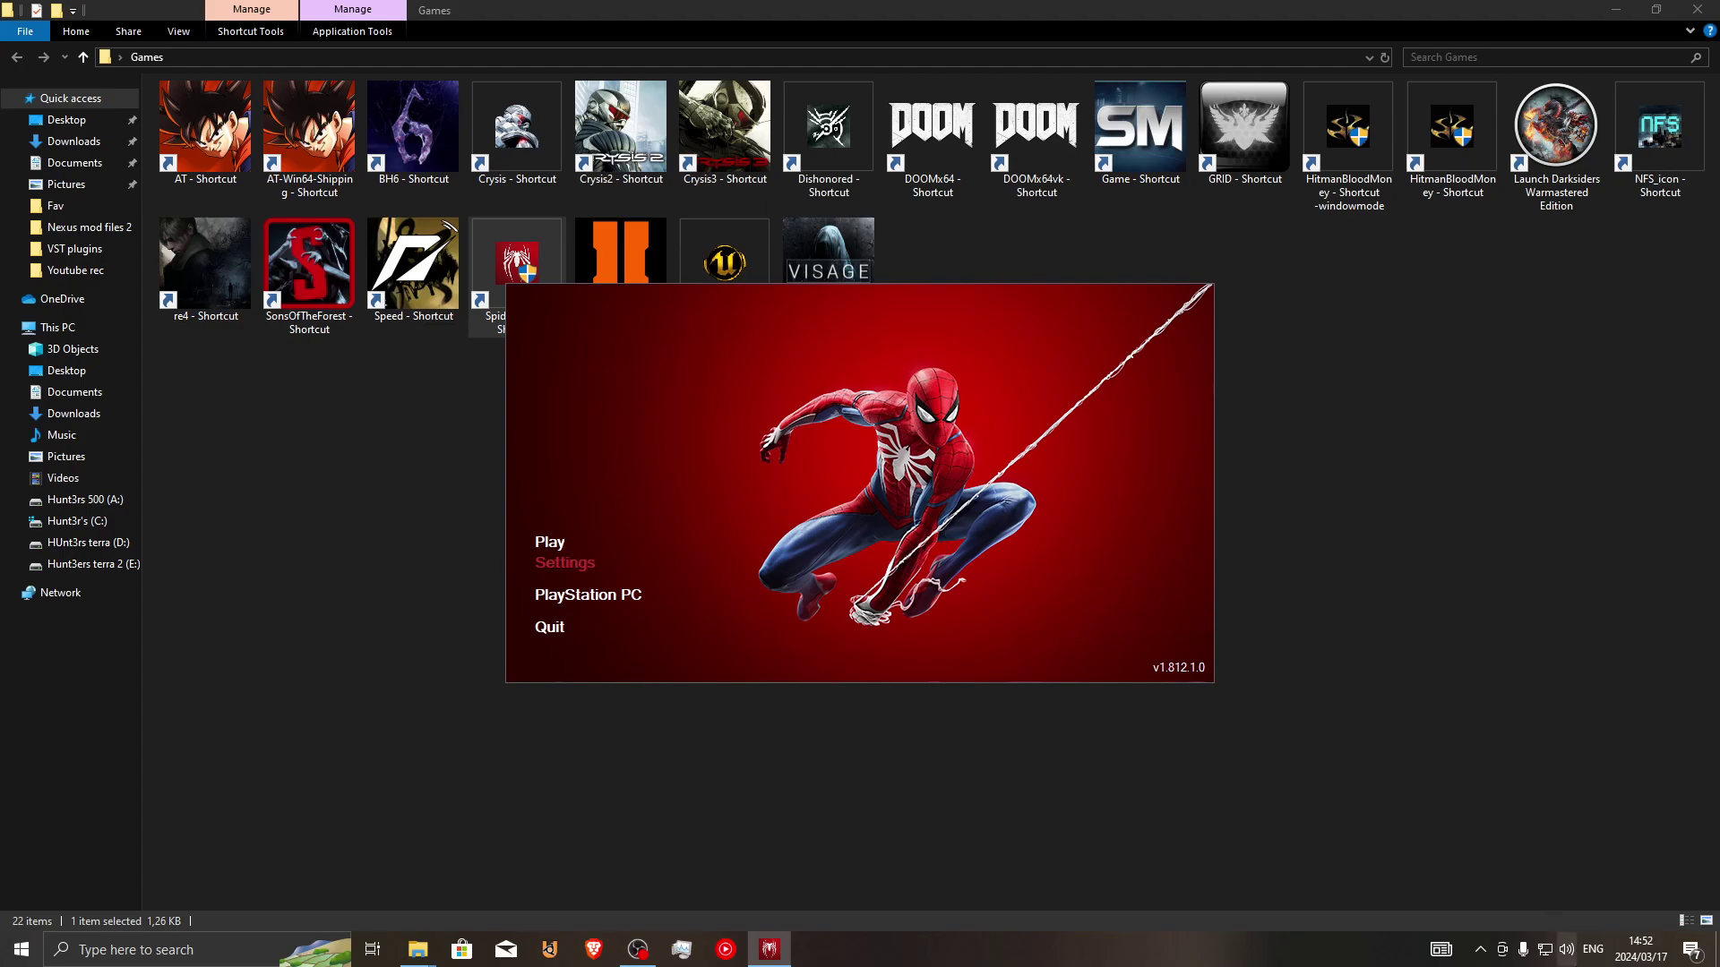
Step: Check the Razer Cortex quick panel for its current boost state and dismiss it
click(1480, 949)
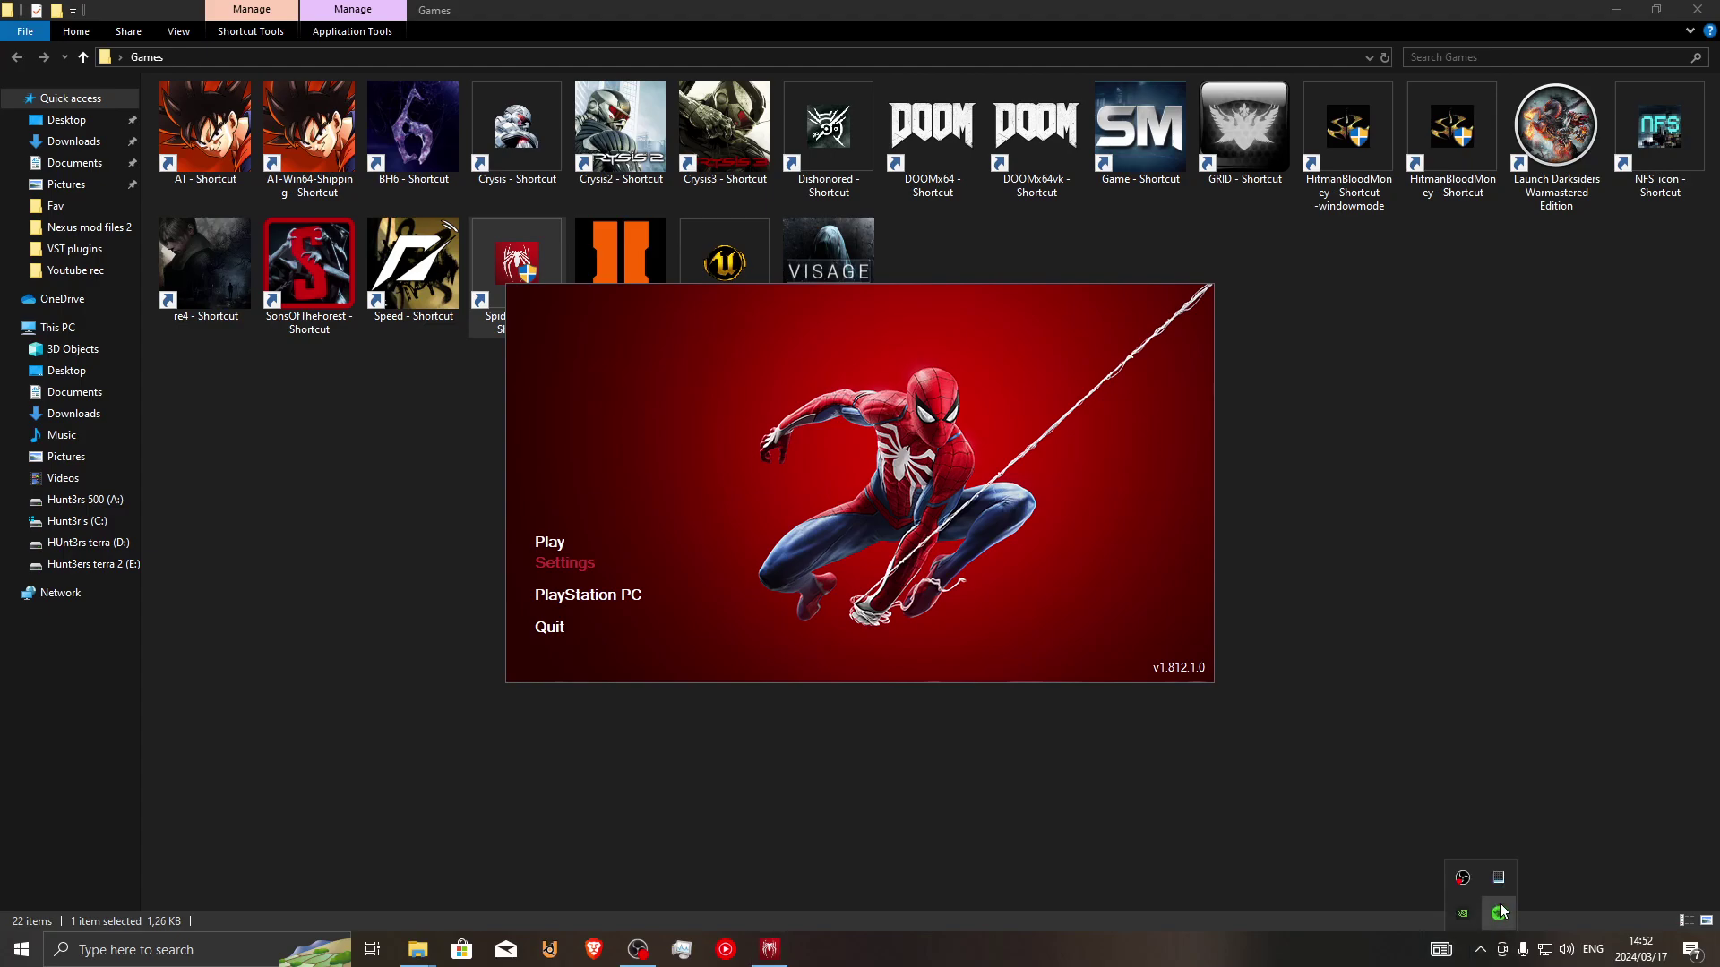
click(1497, 914)
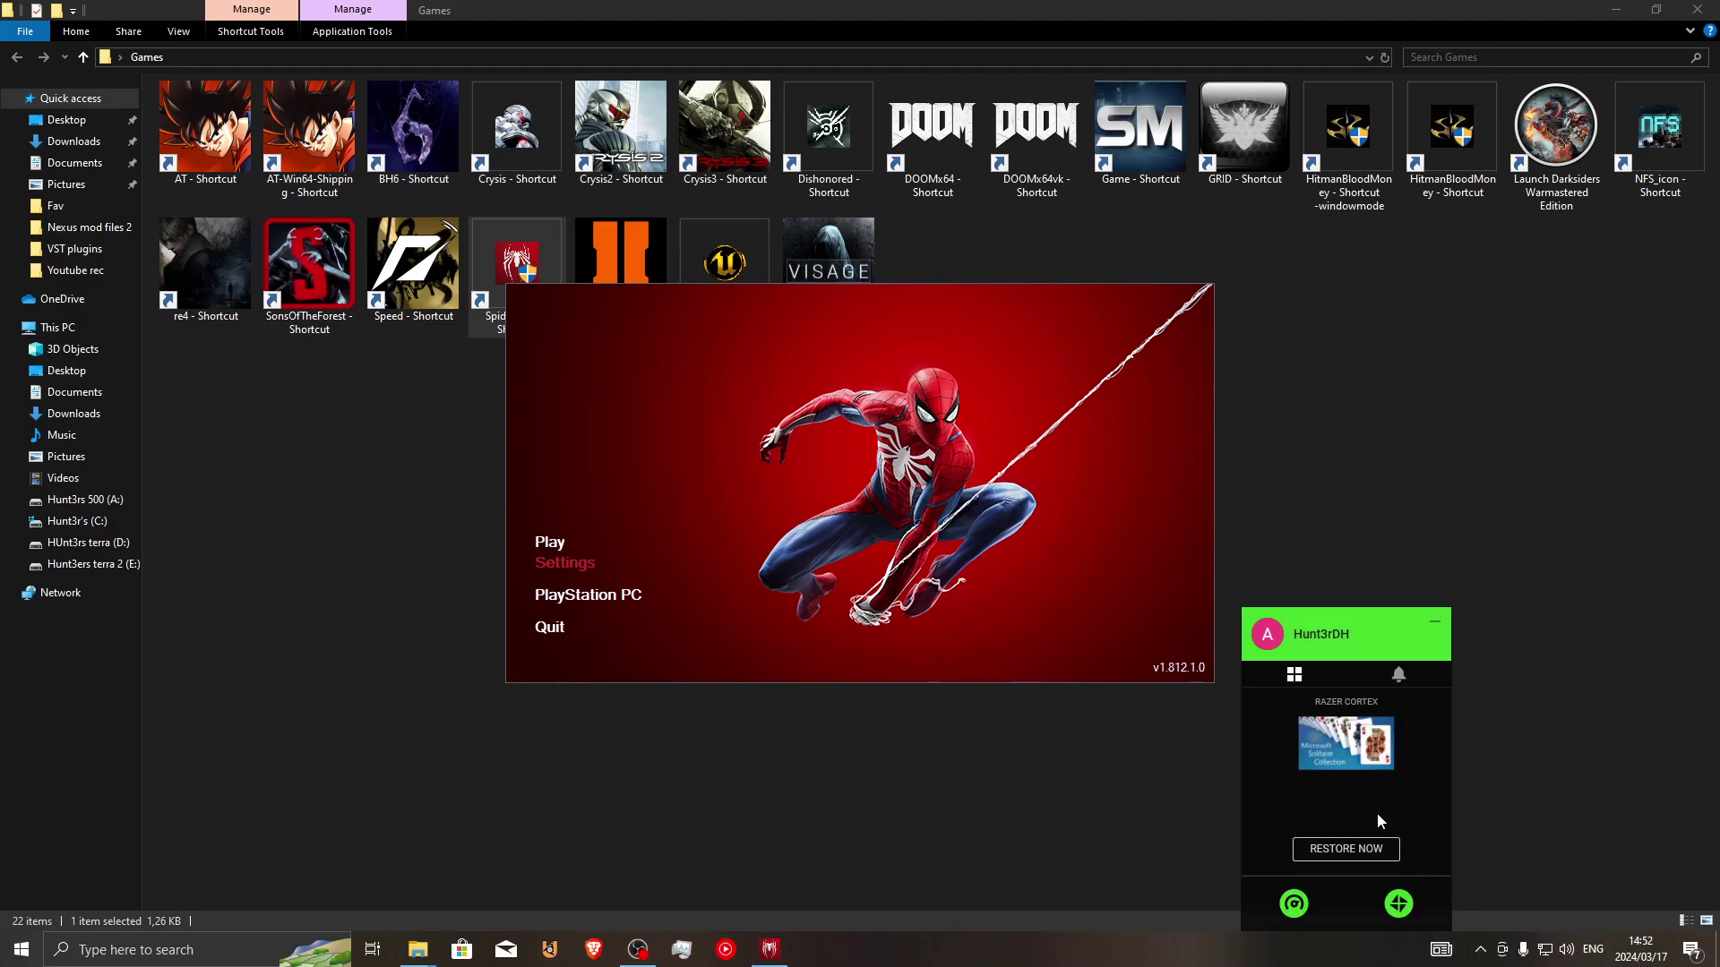
click(1440, 616)
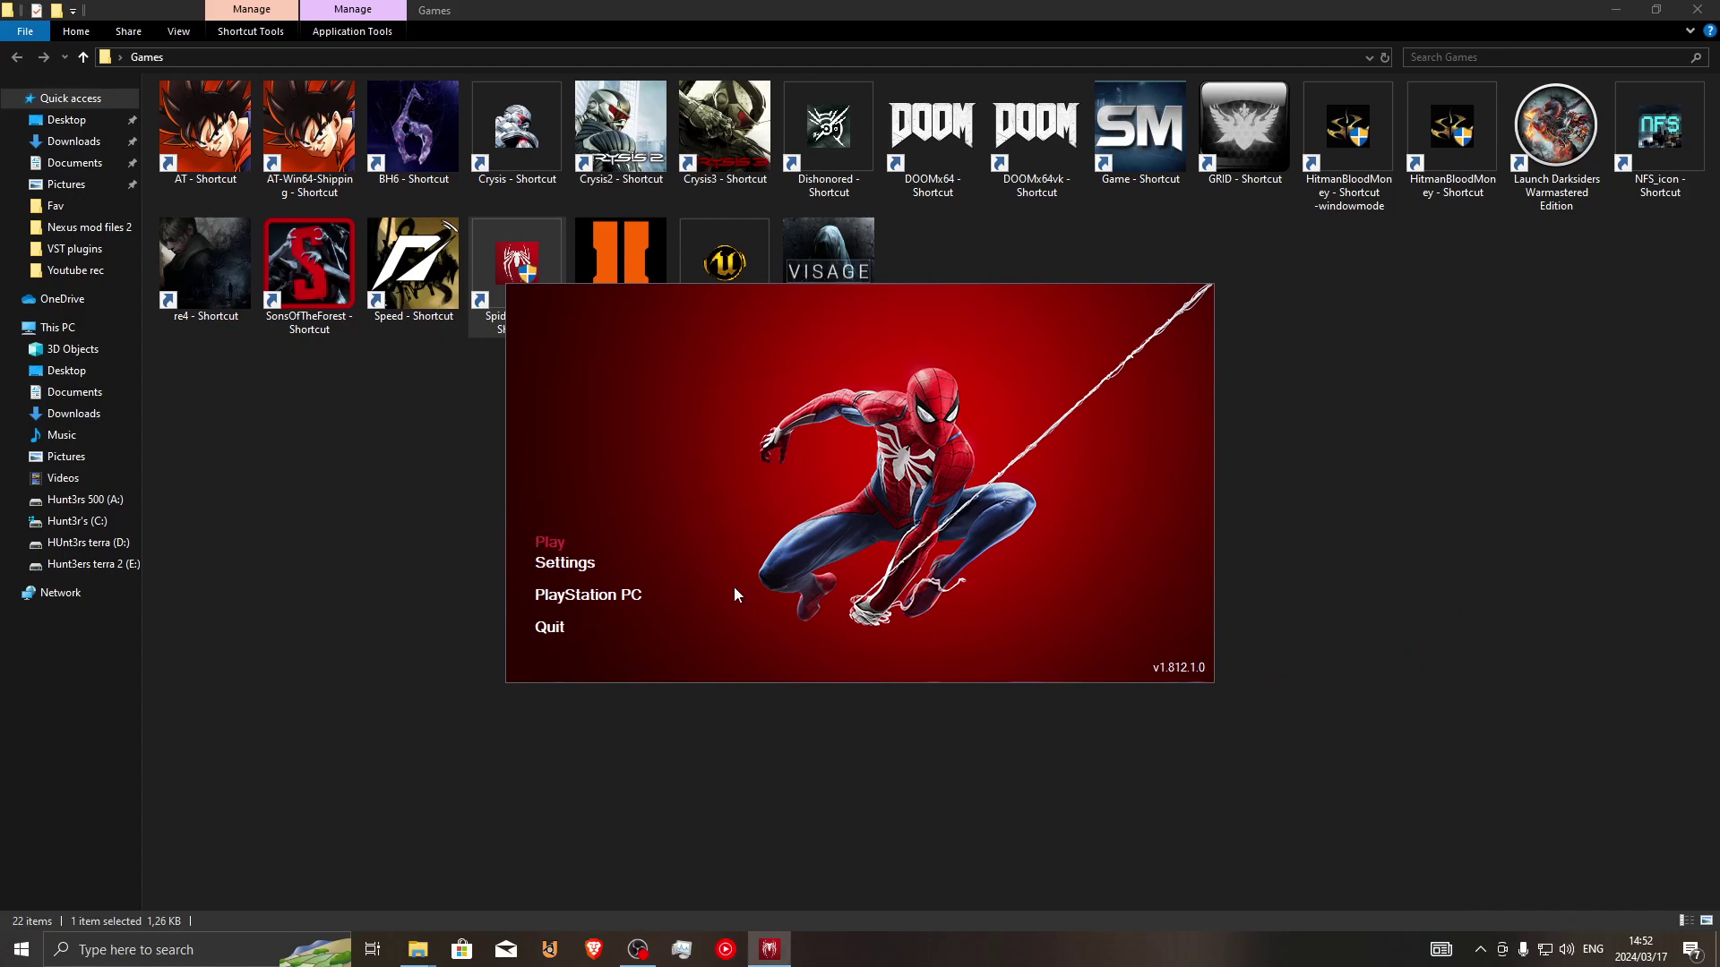
Step: Start playing Spider-Man, bring the game to the foreground and continue the saved game in Profile 1
click(556, 542)
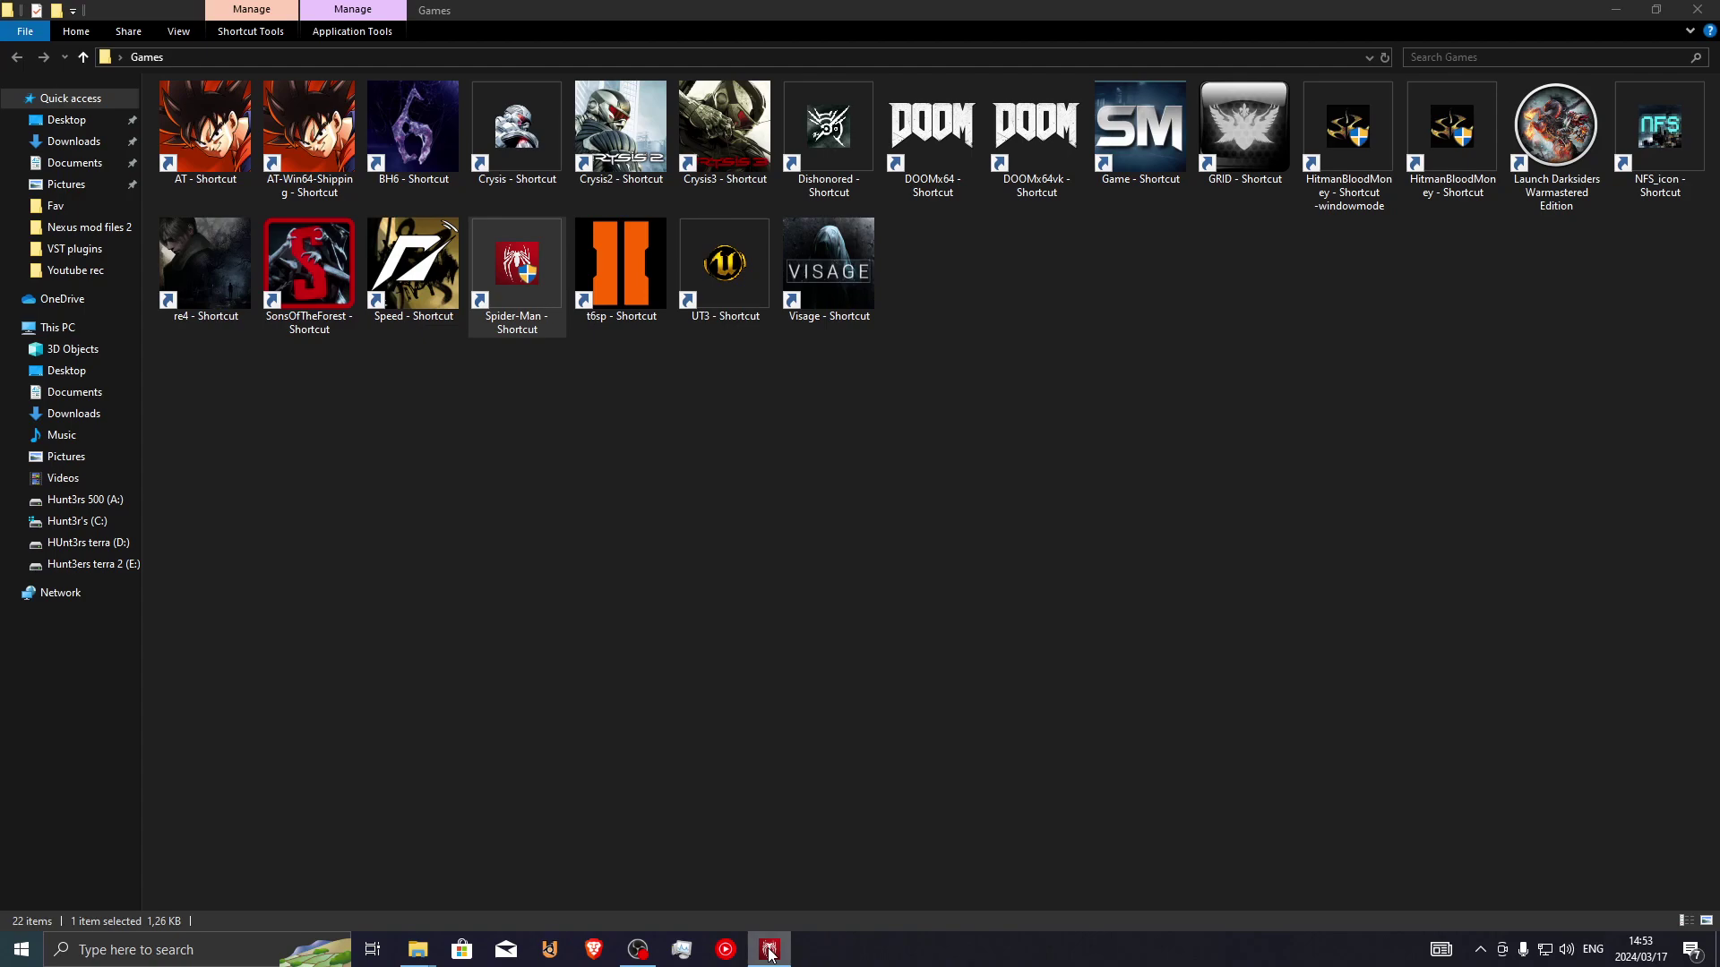
key(alt+Tab)
key(alt+Tab)
key(alt+Tab)
key(alt+Tab)
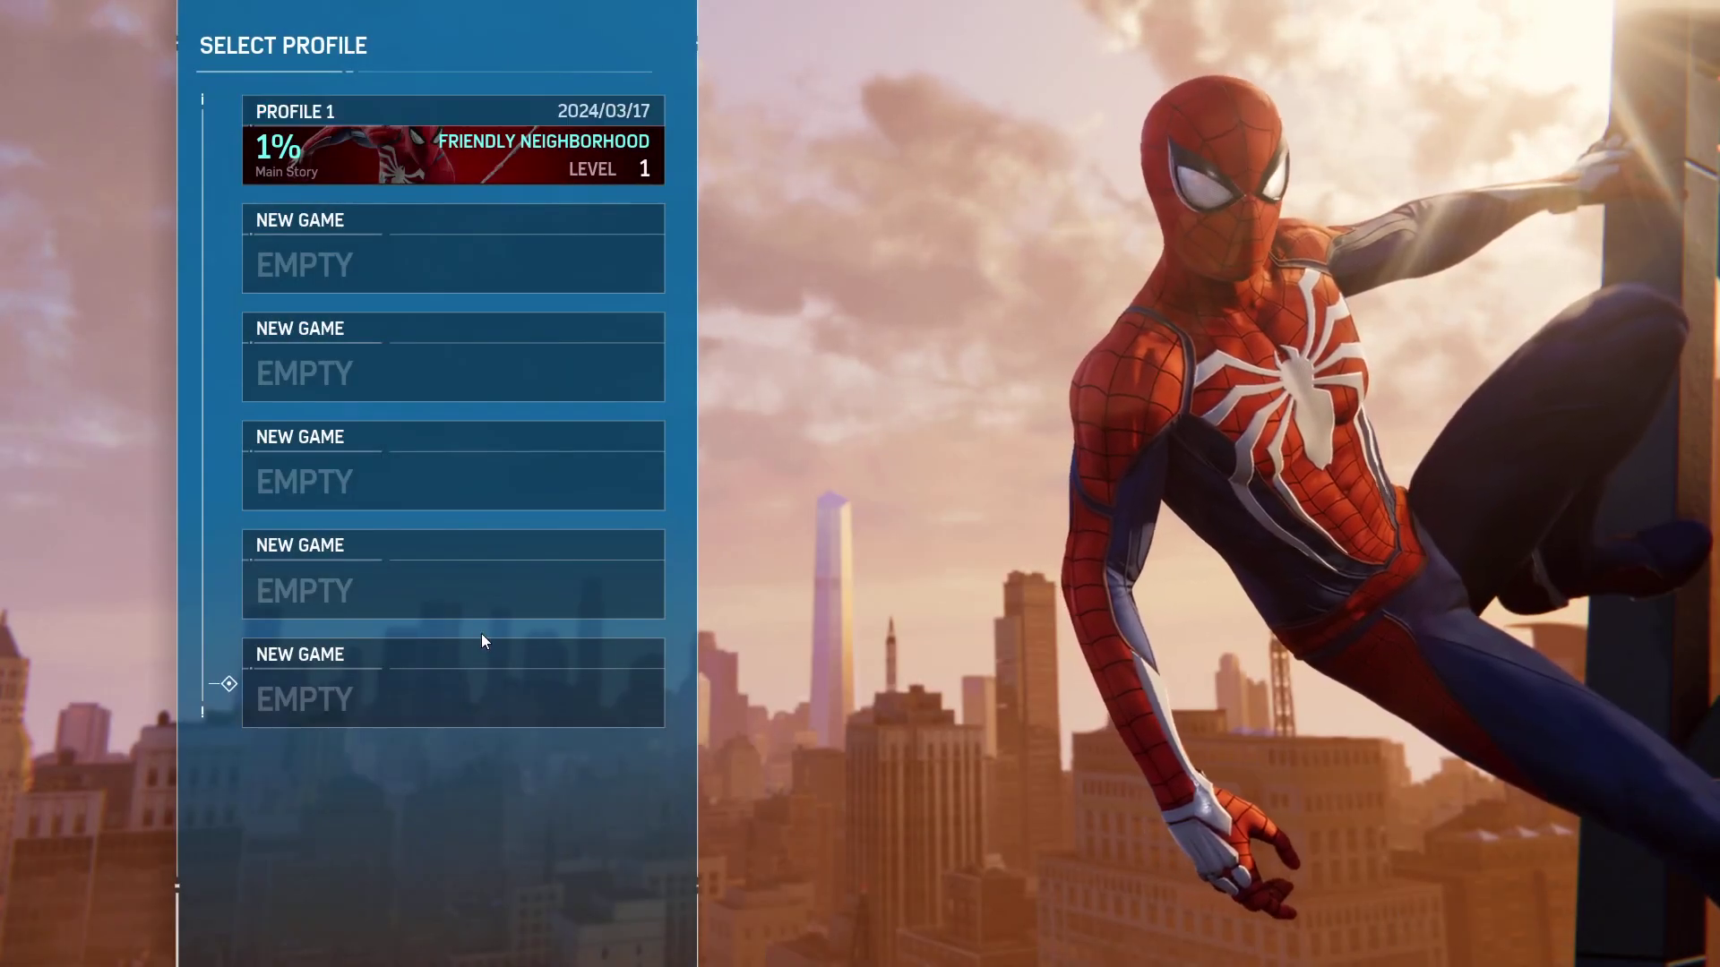
click(406, 148)
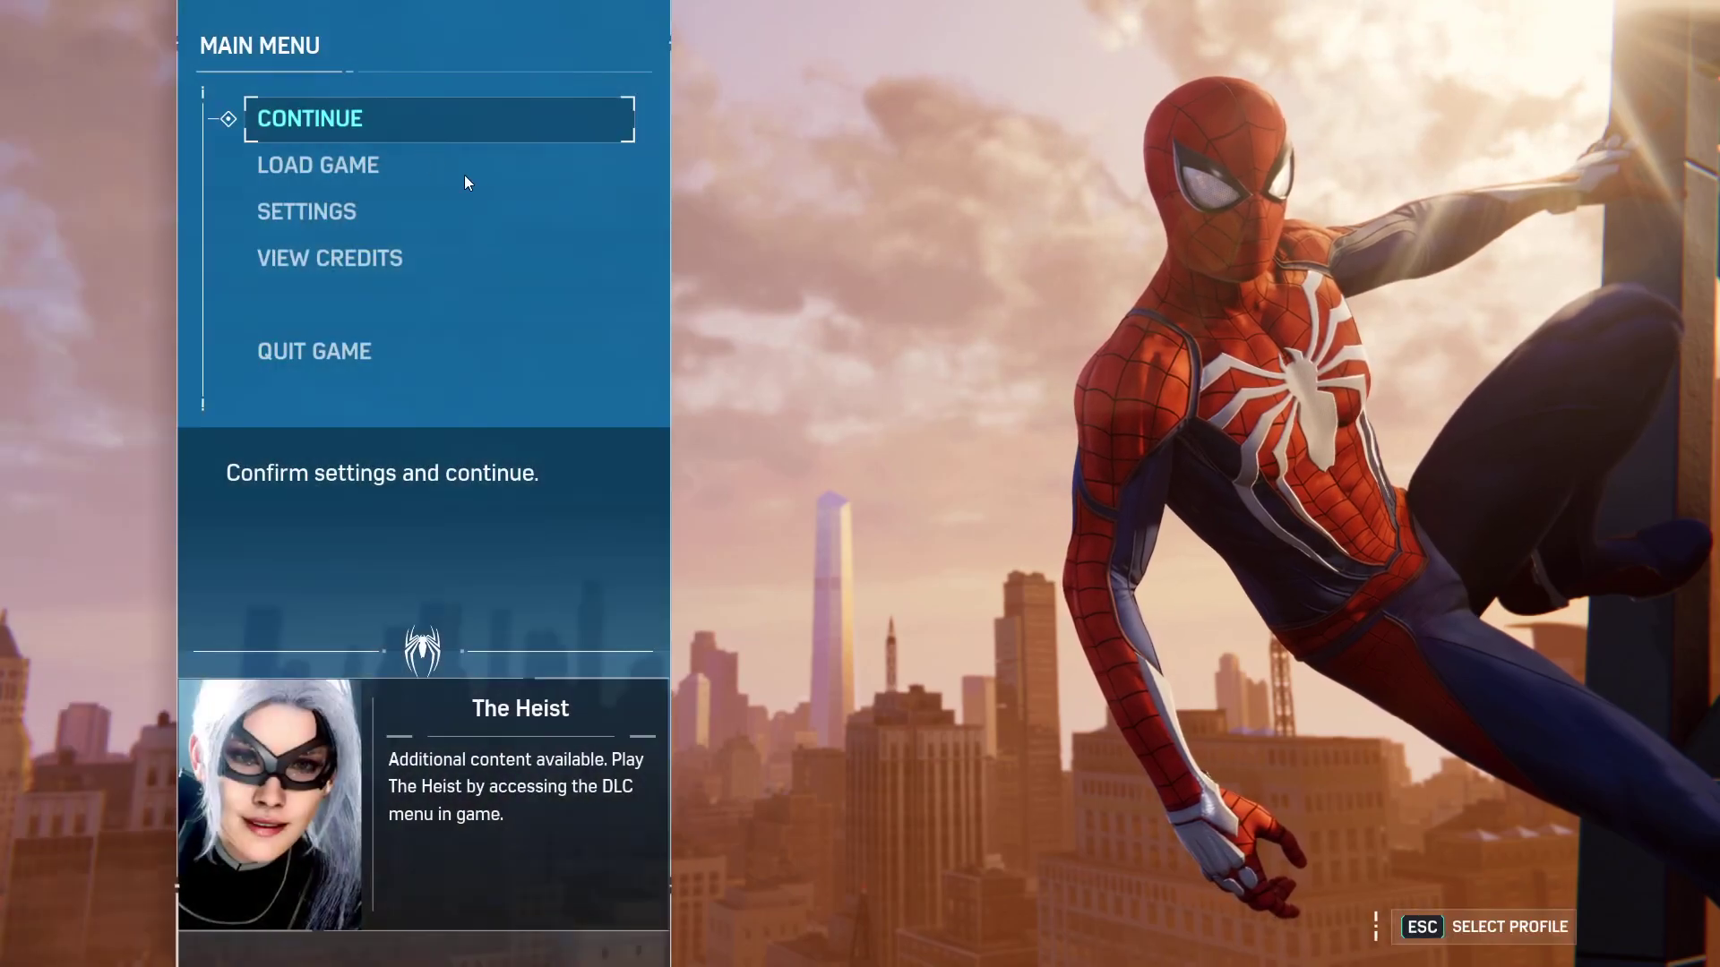
click(358, 124)
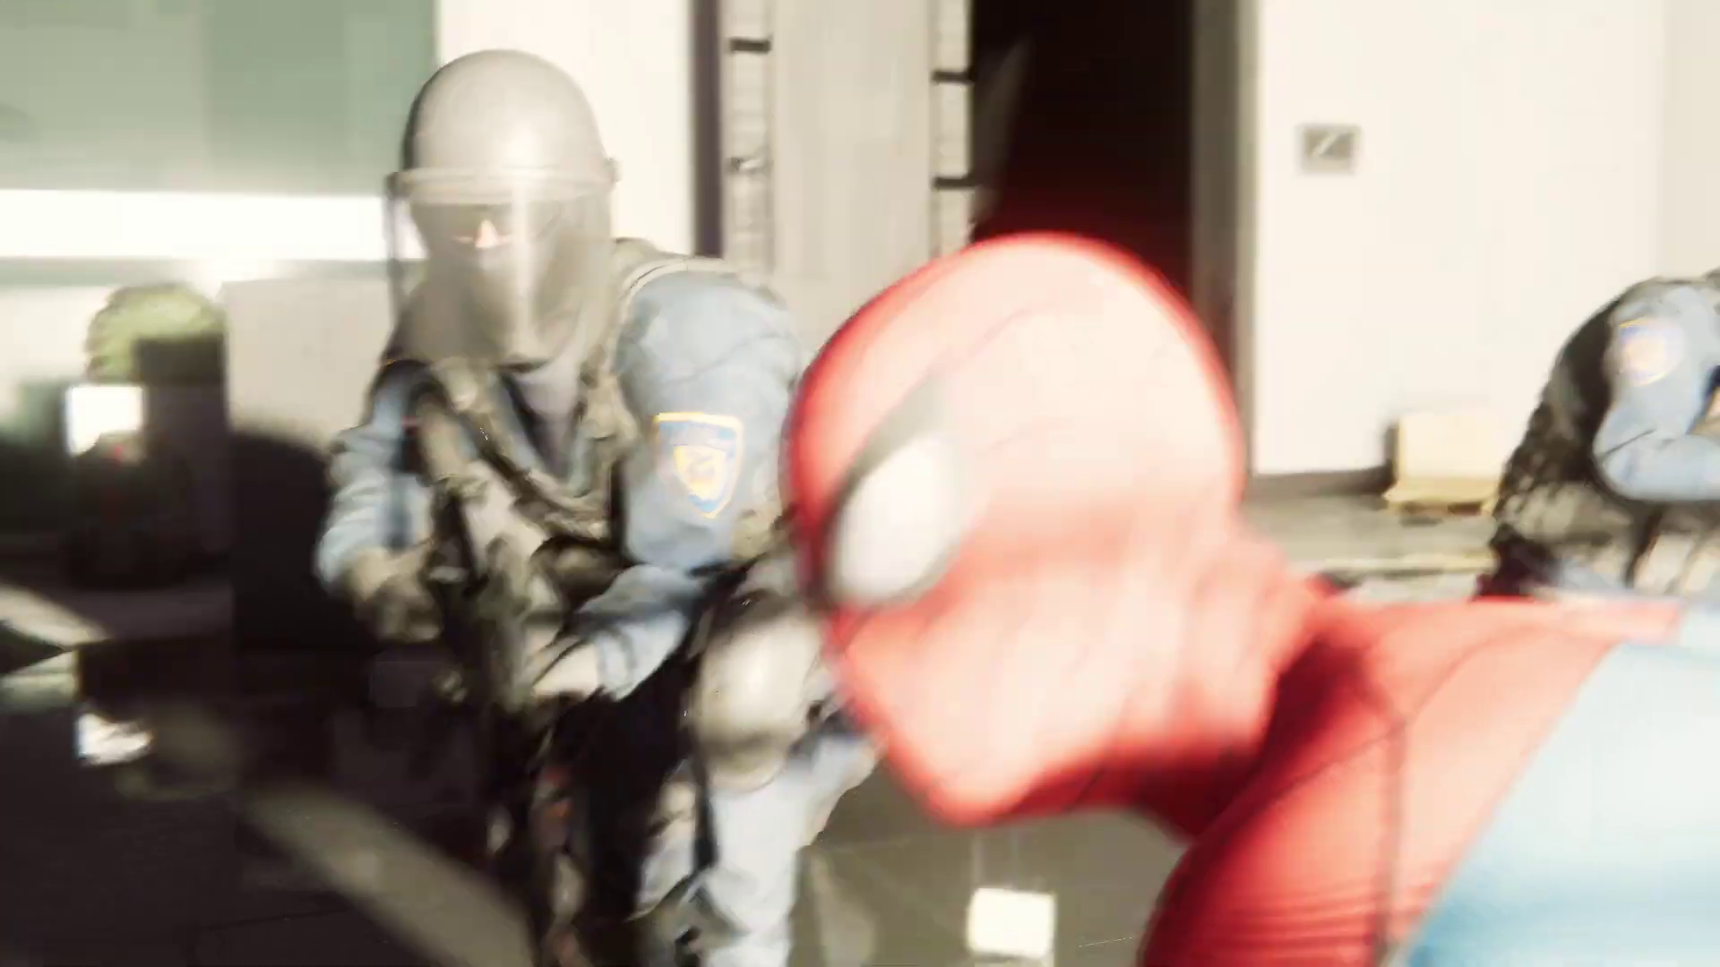
Step: Switch to File Explorer's 4.18.24020.7-0 Windows Defender folder window and close it
key(alt+Tab)
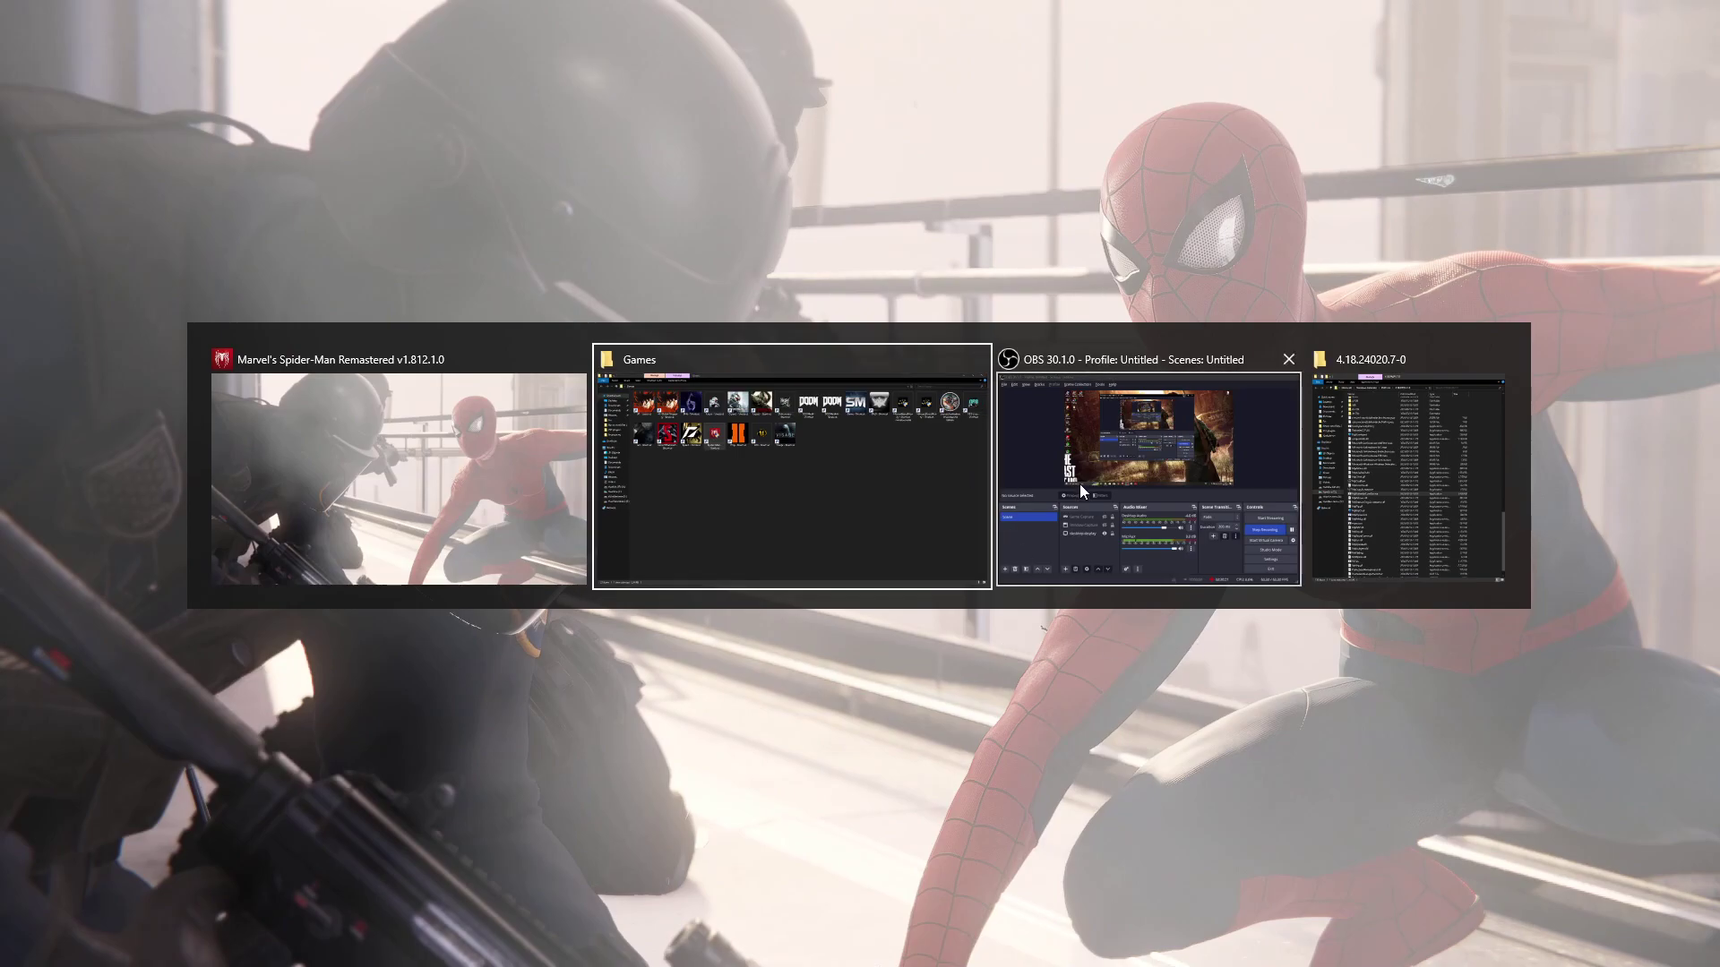
click(1442, 432)
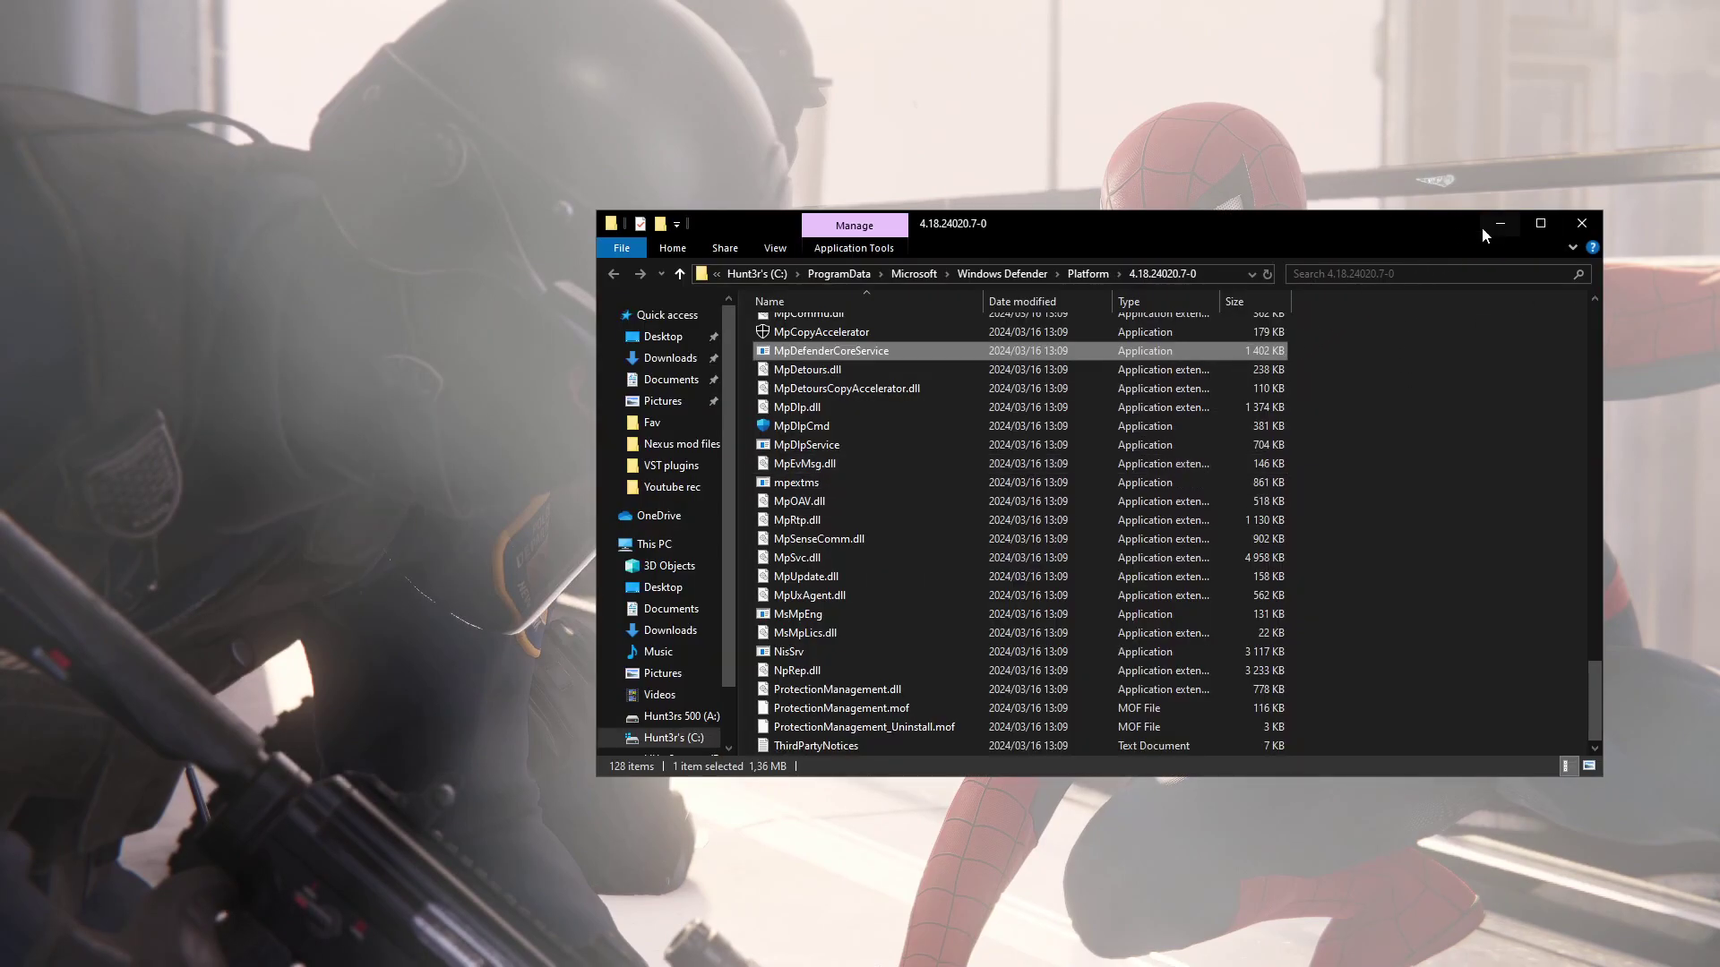
click(1581, 223)
Step: Switch to the Games folder window and set the Windows playback device to Speakers (Realtek High Definition Audio)
key(alt+Tab)
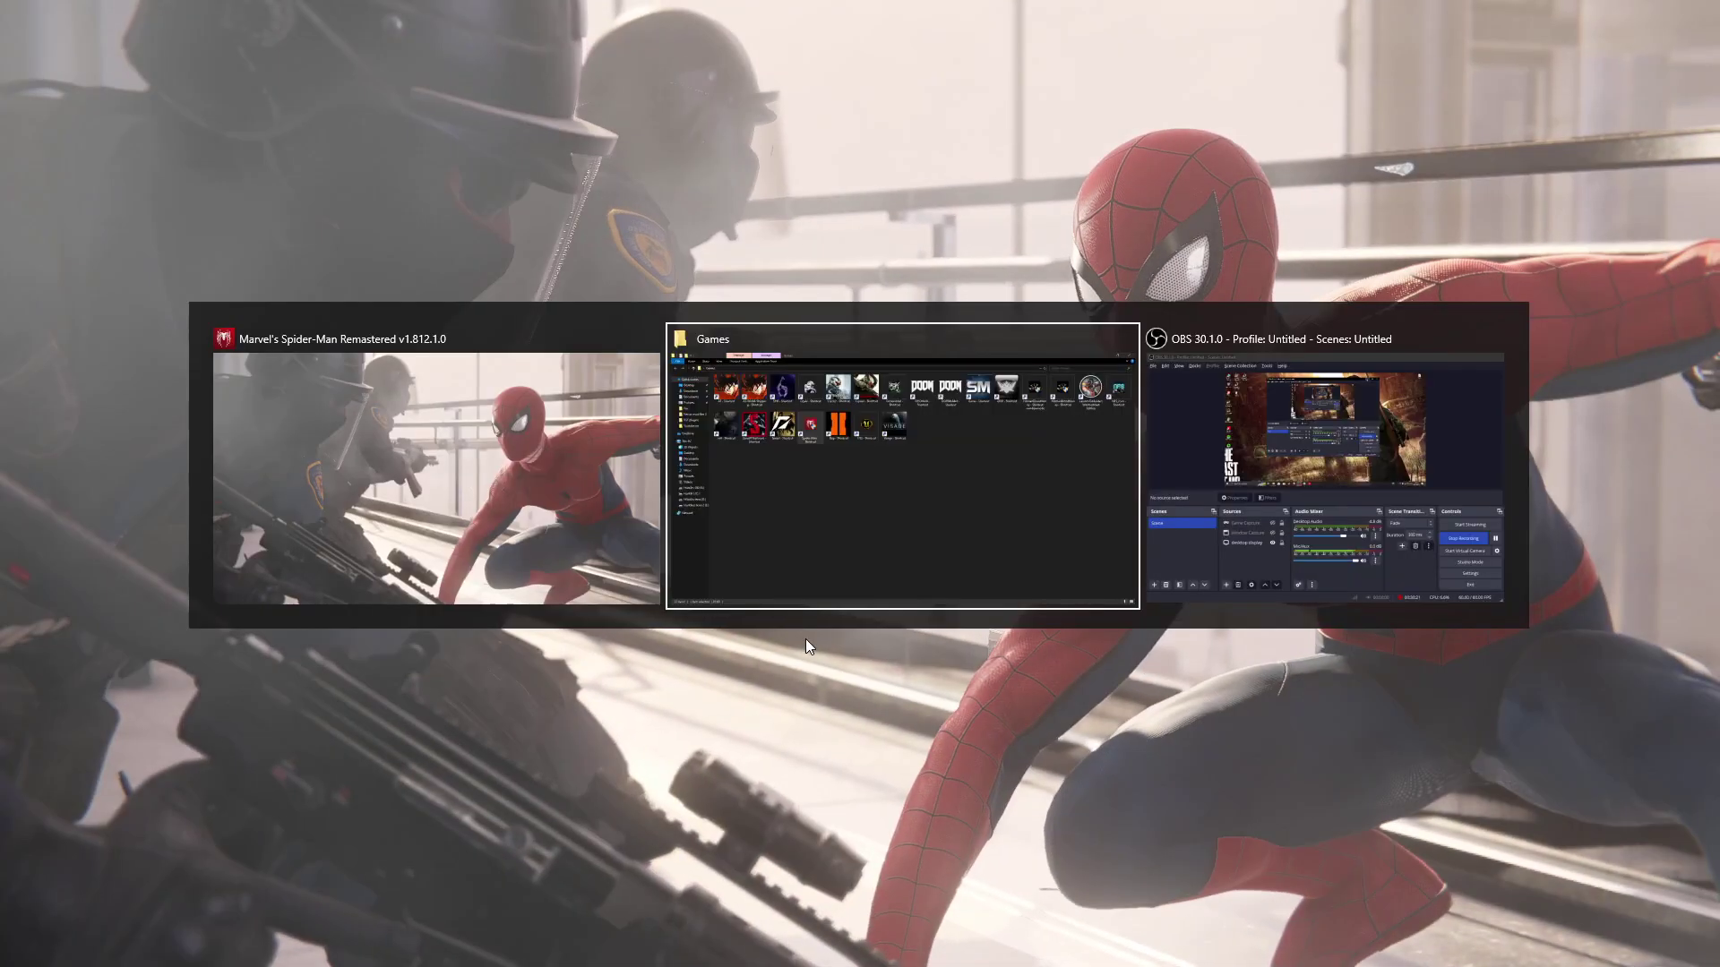
click(889, 499)
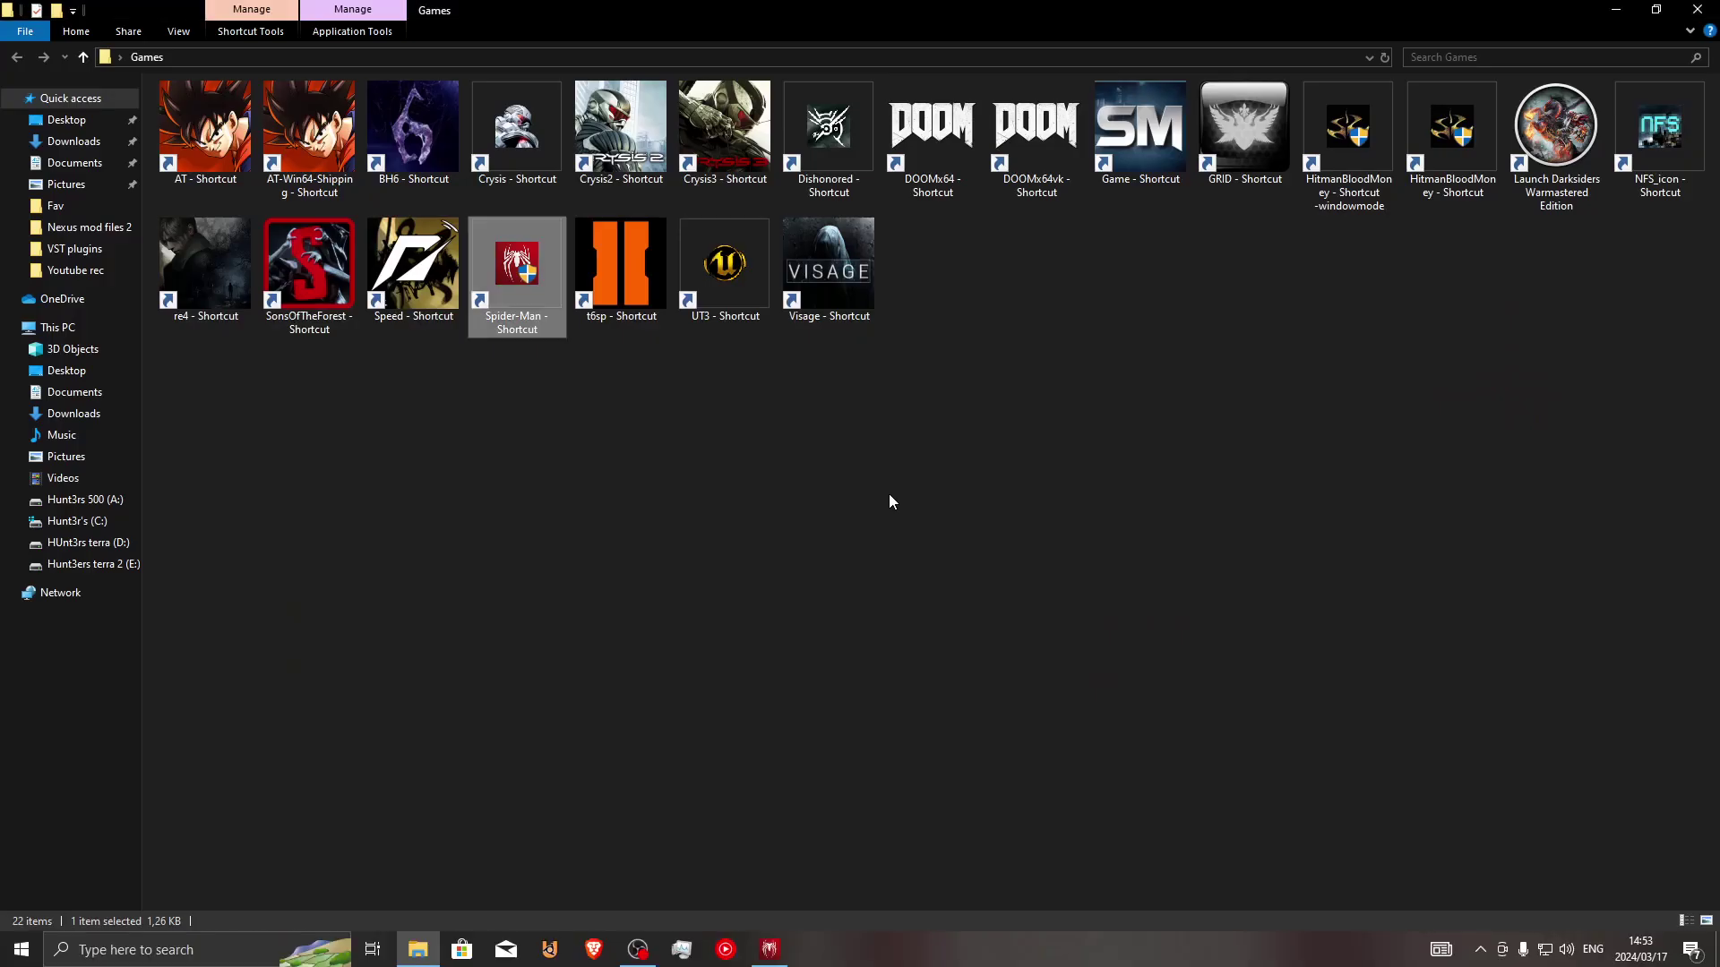
click(1566, 955)
click(1522, 858)
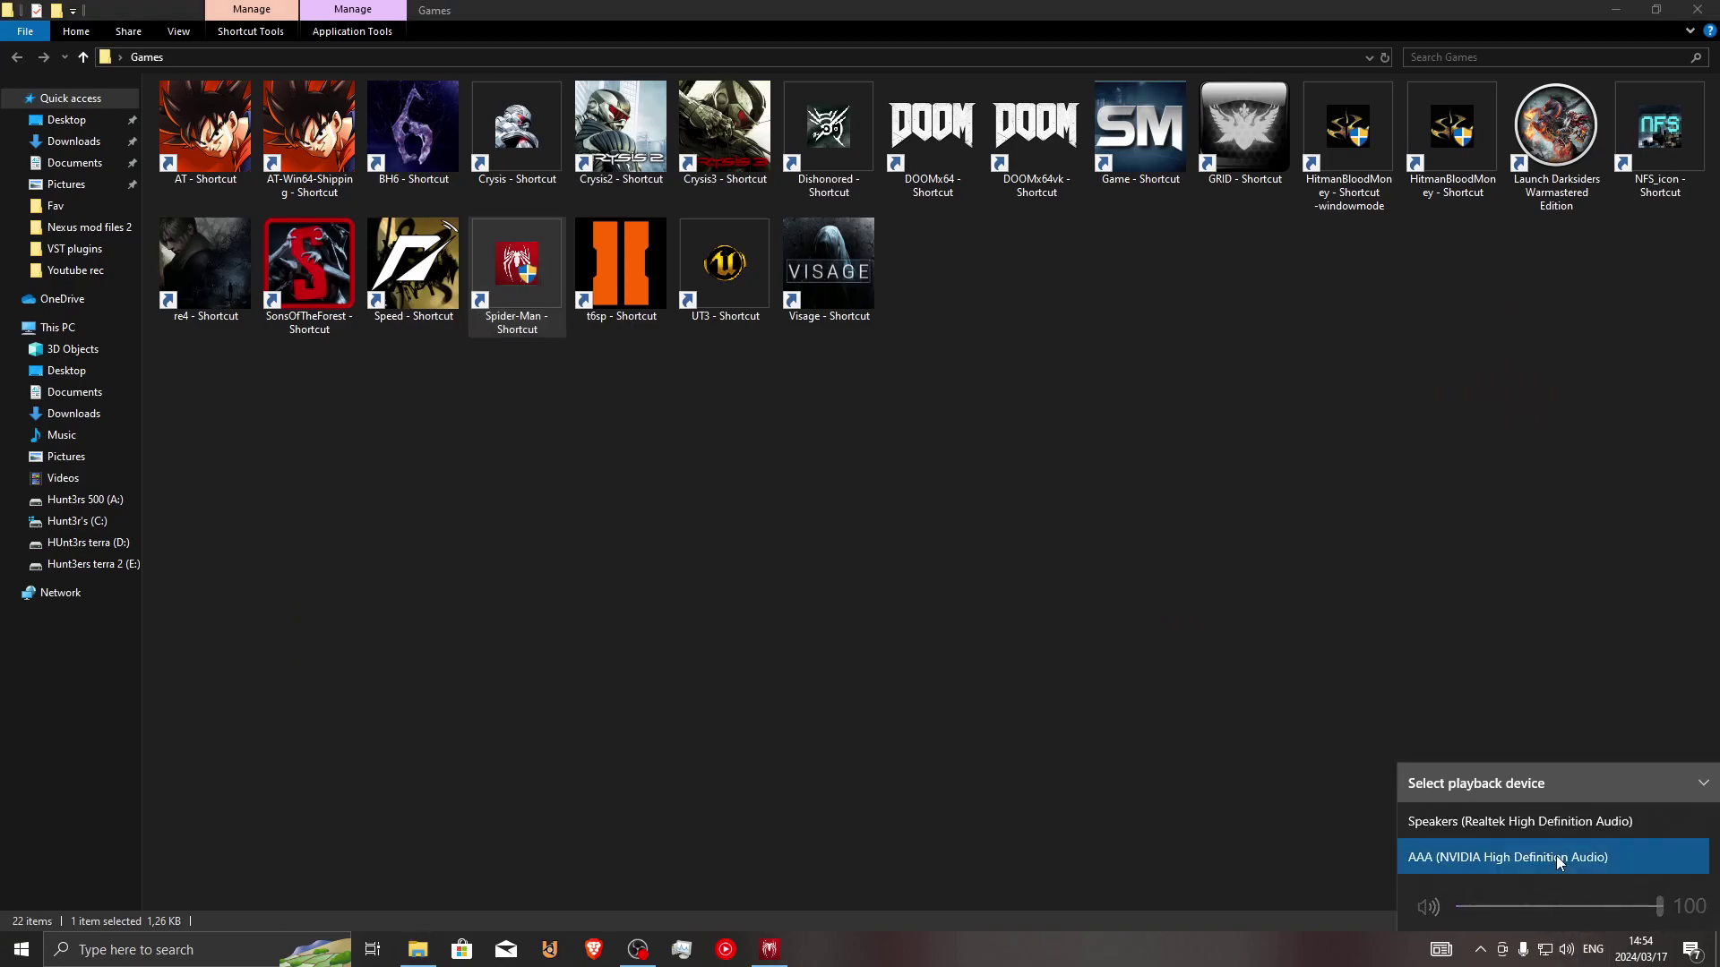
click(1532, 824)
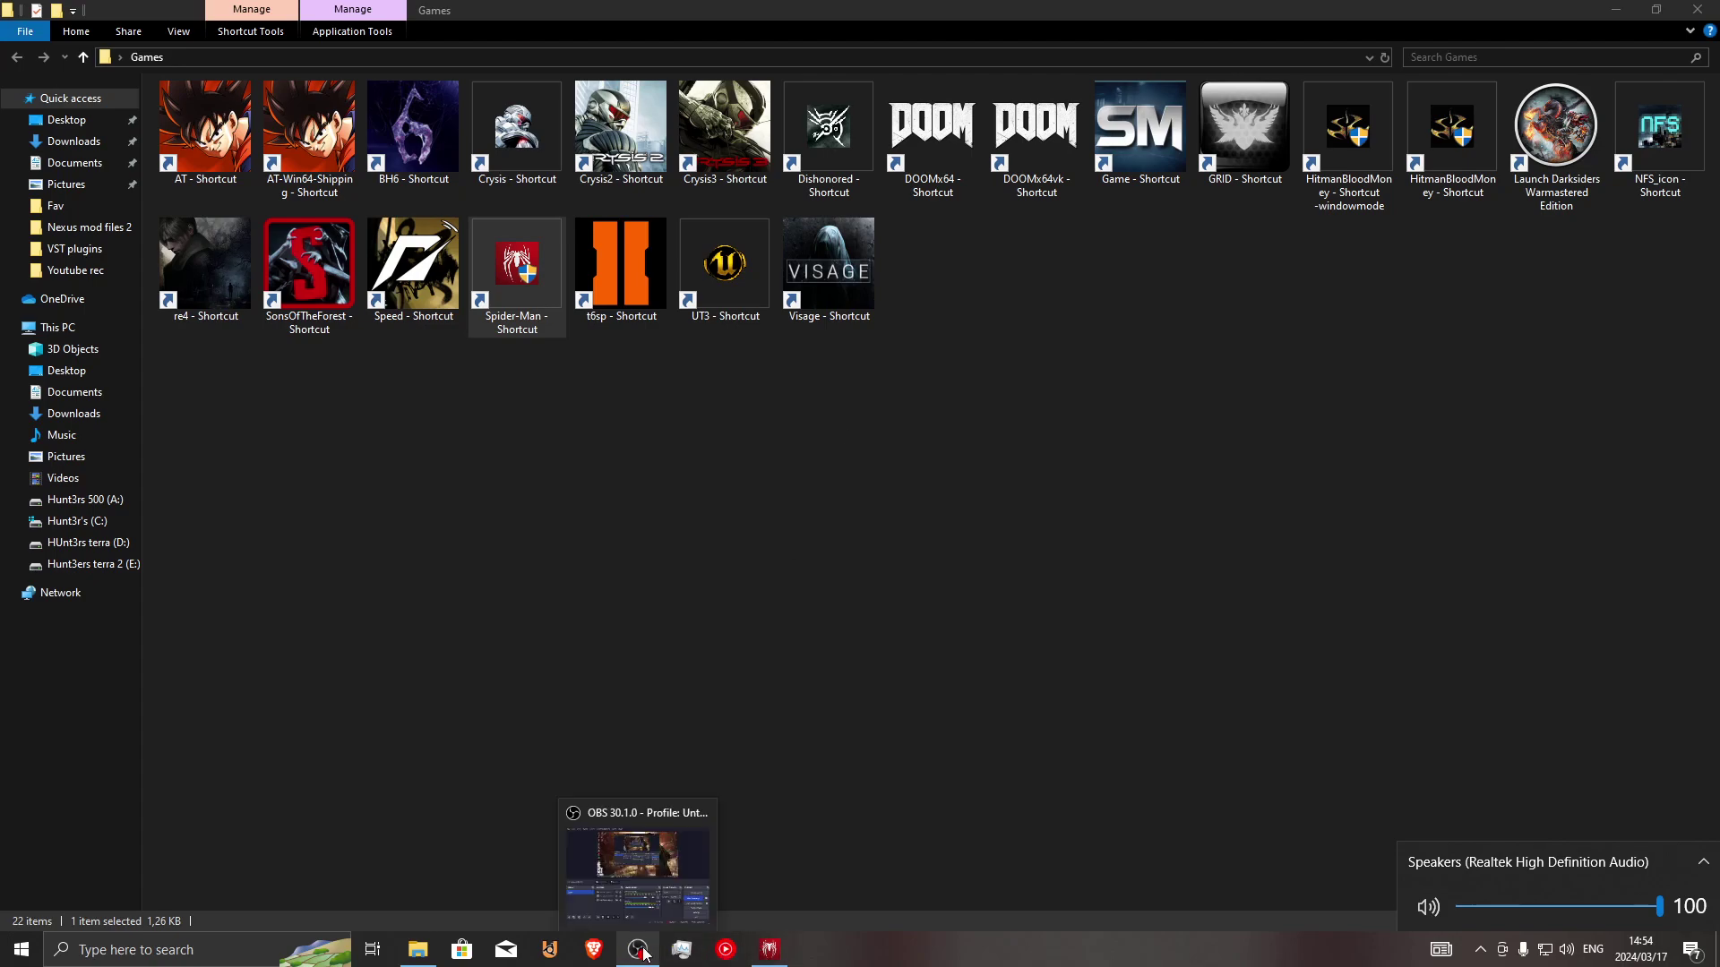
Step: Return to Spider-Man, move the character forward briefly and bring up the pause menu
click(769, 950)
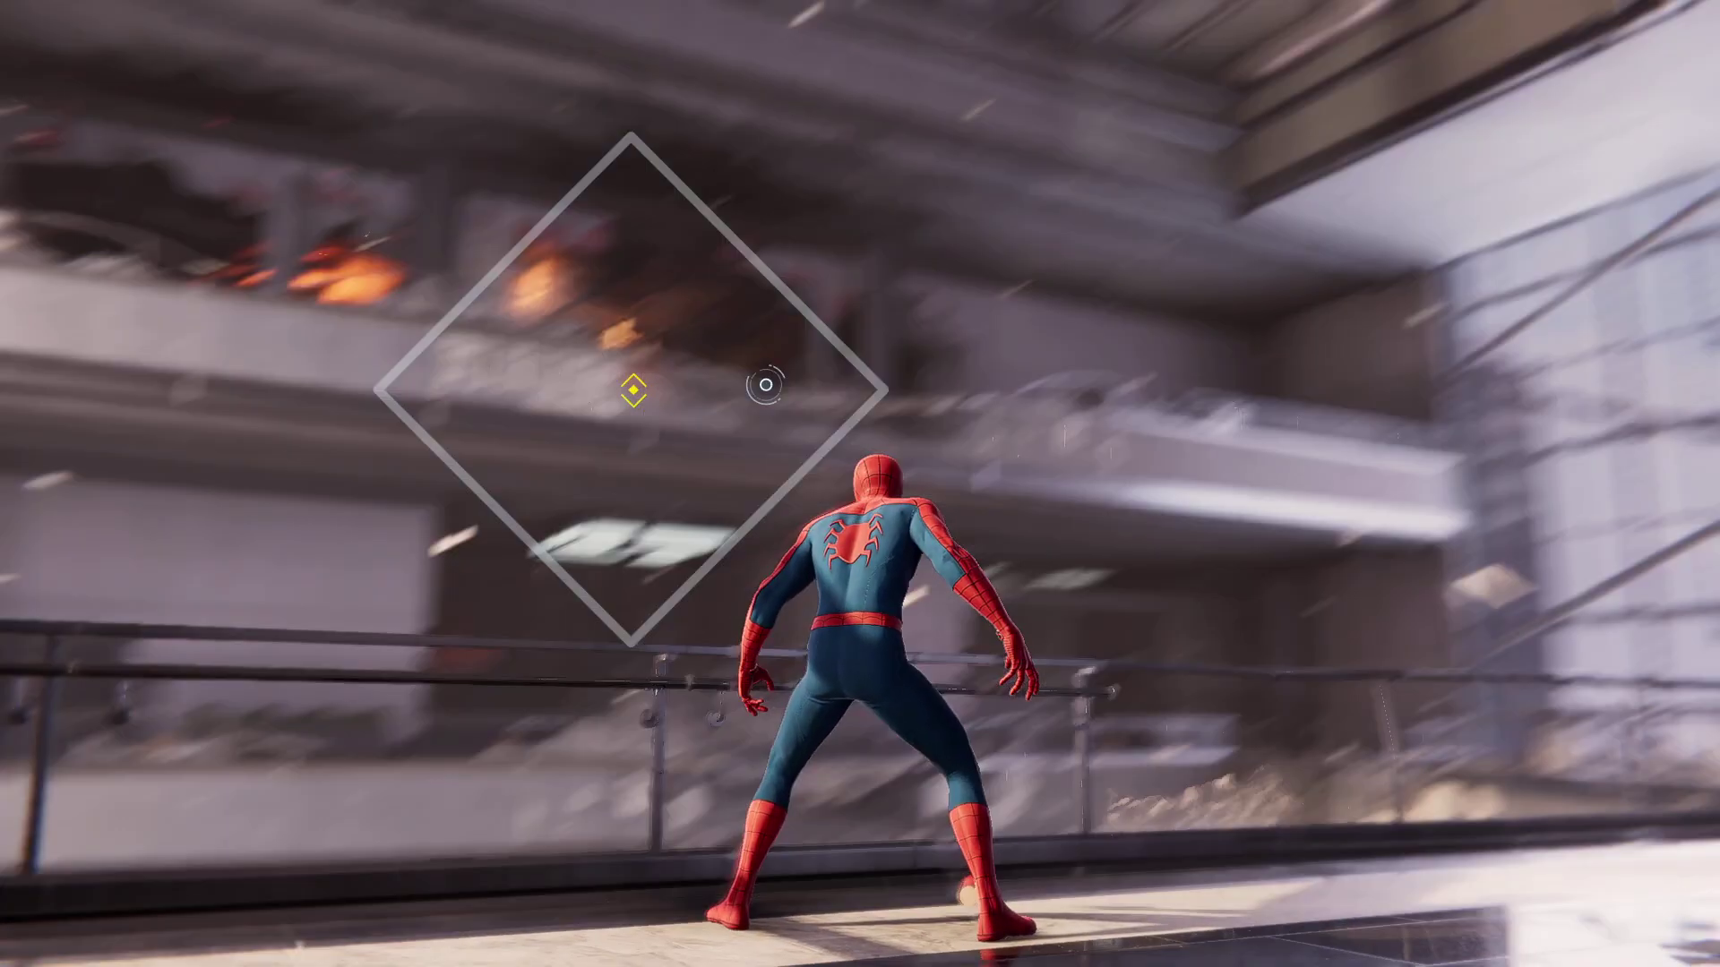
key(w)
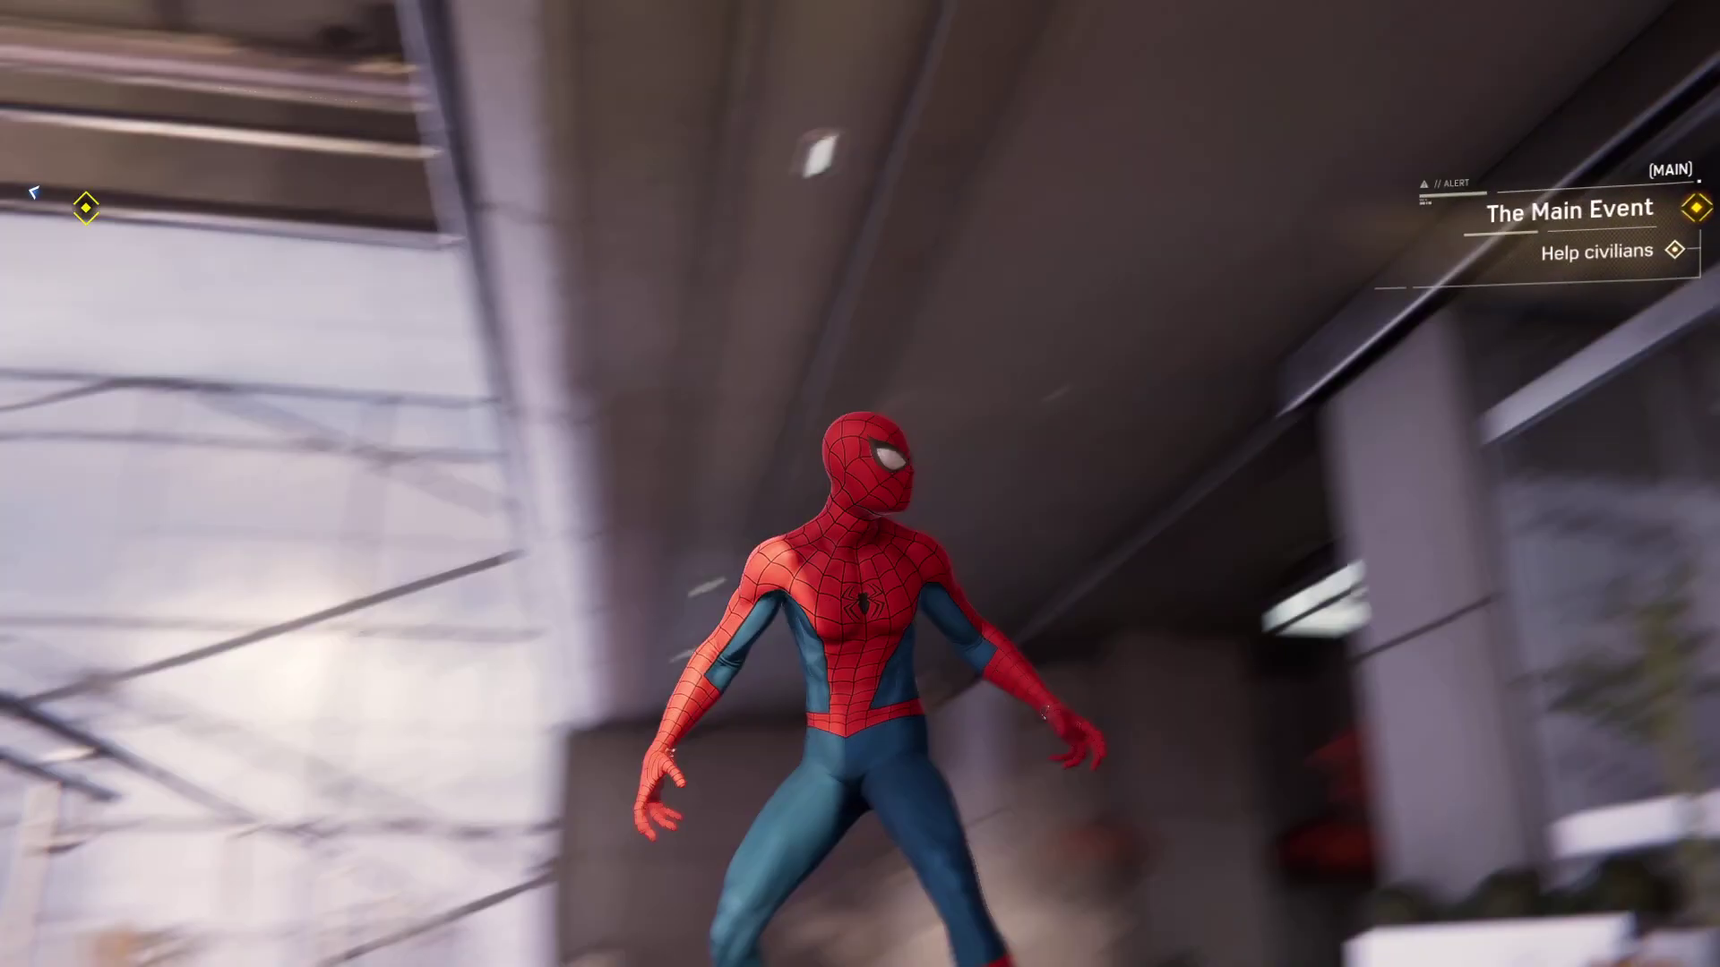
key(Escape)
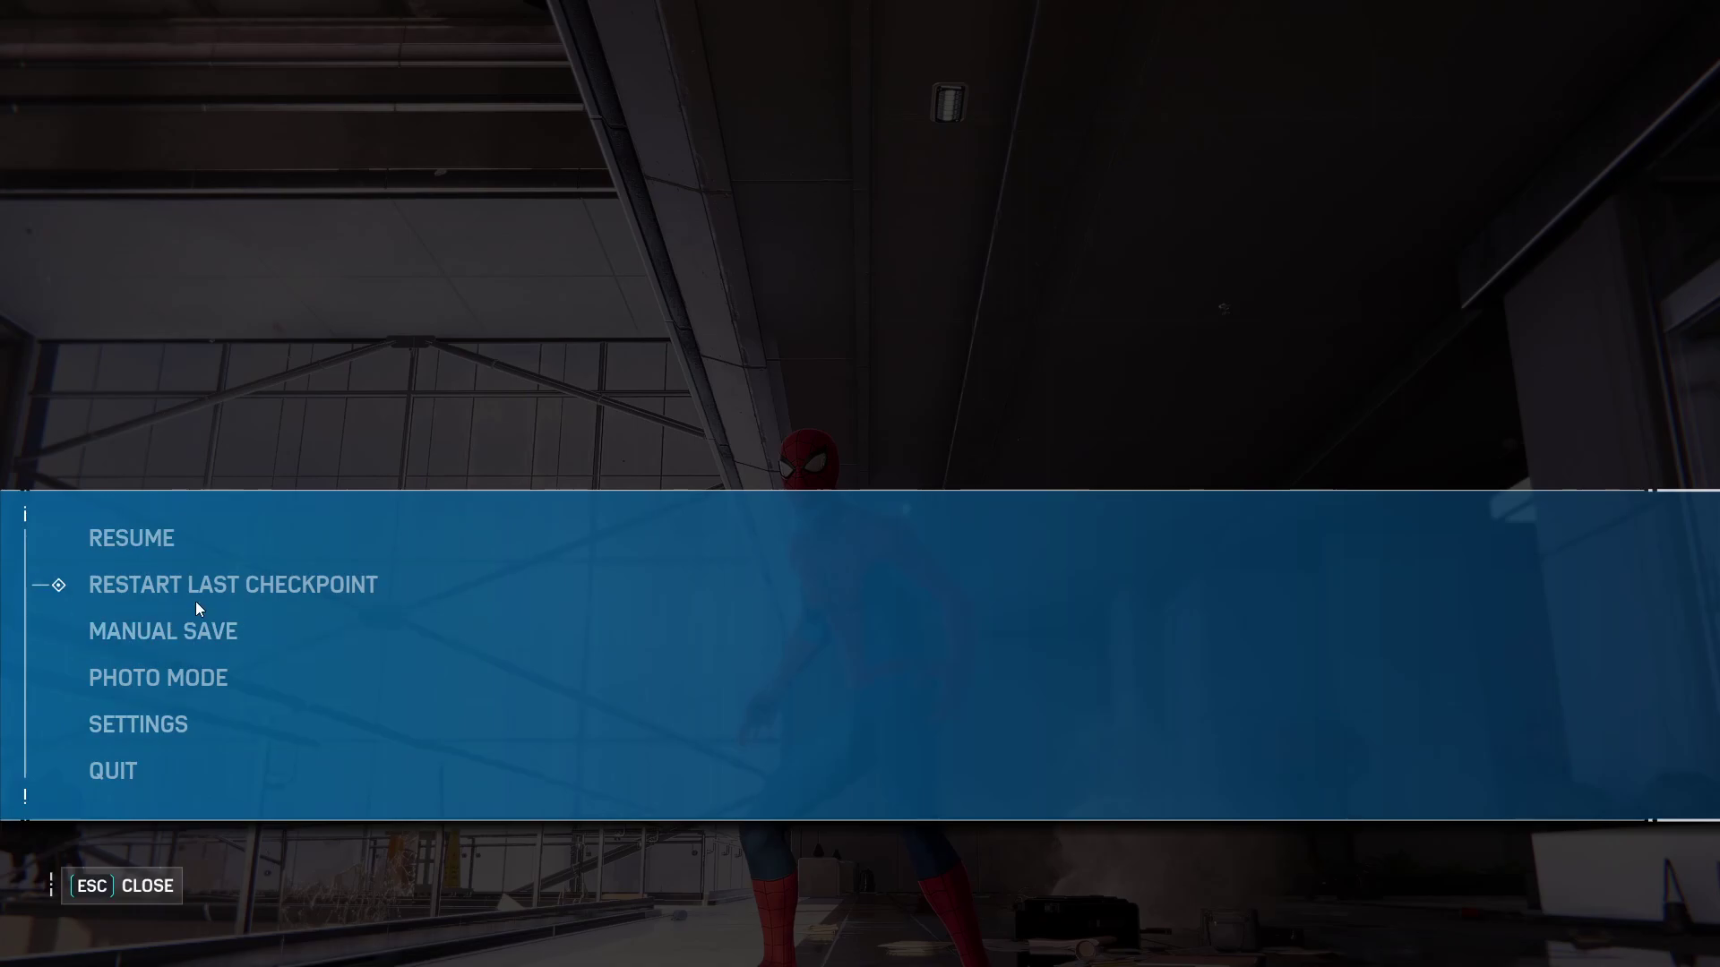
Step: Examine the window mode, refresh rate and upscaling options in the Display and Graphics settings, and bring up the graphics options
click(191, 716)
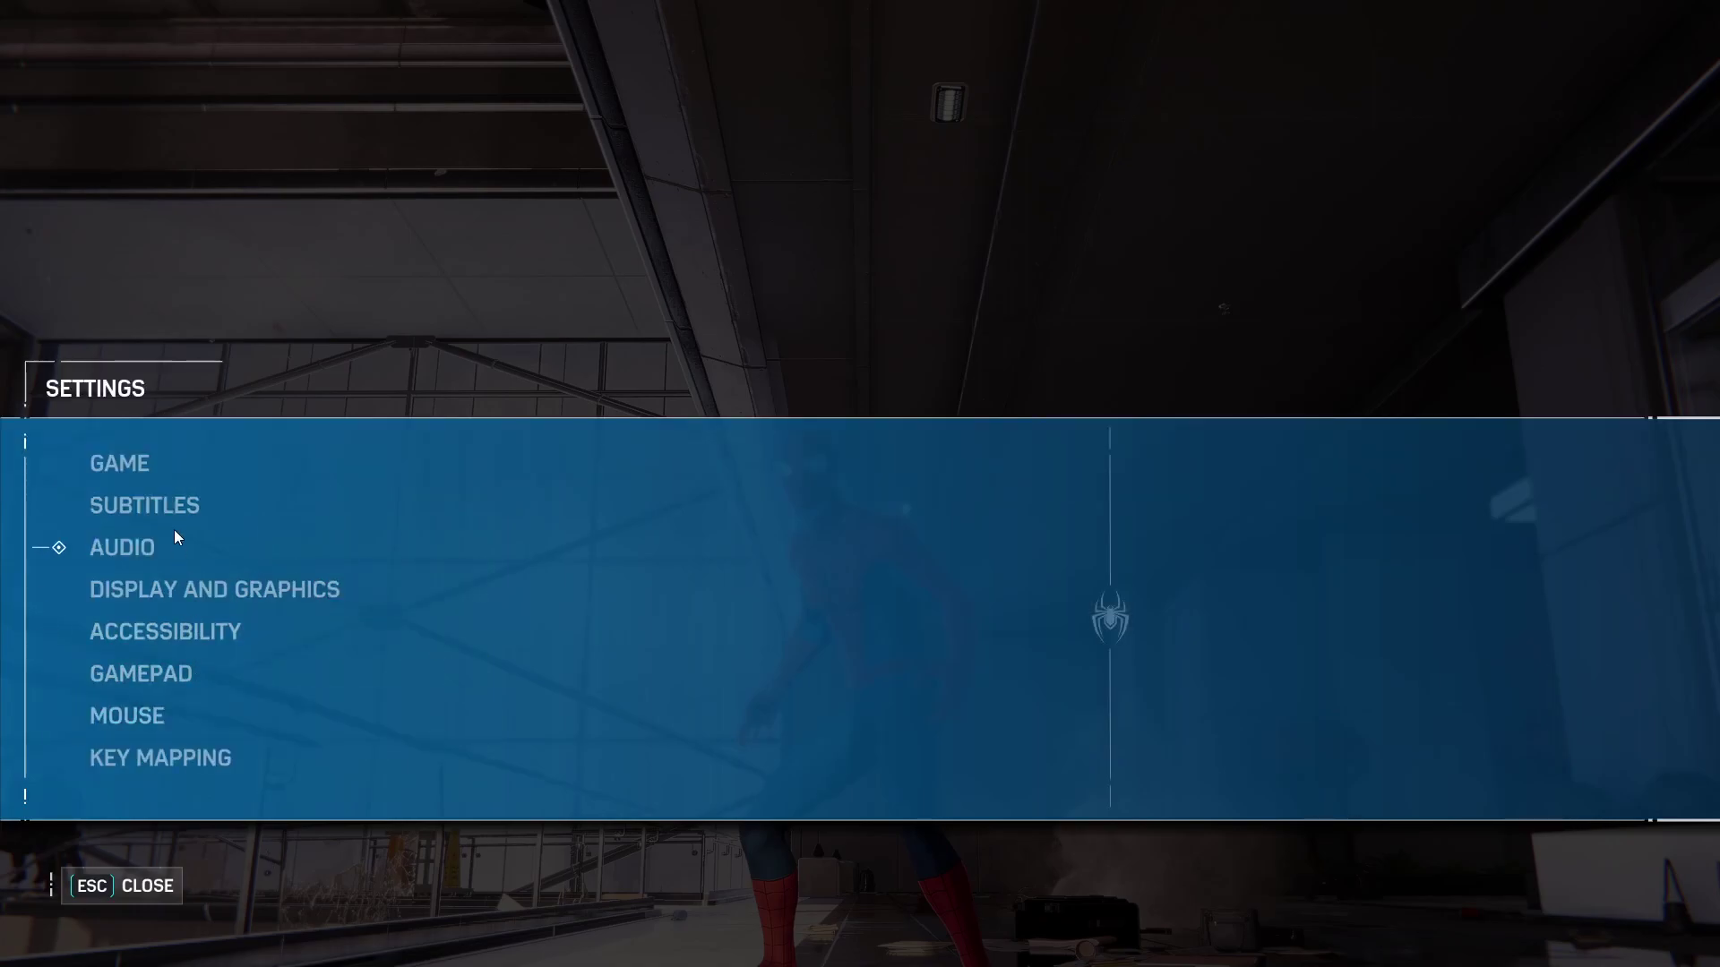
click(206, 579)
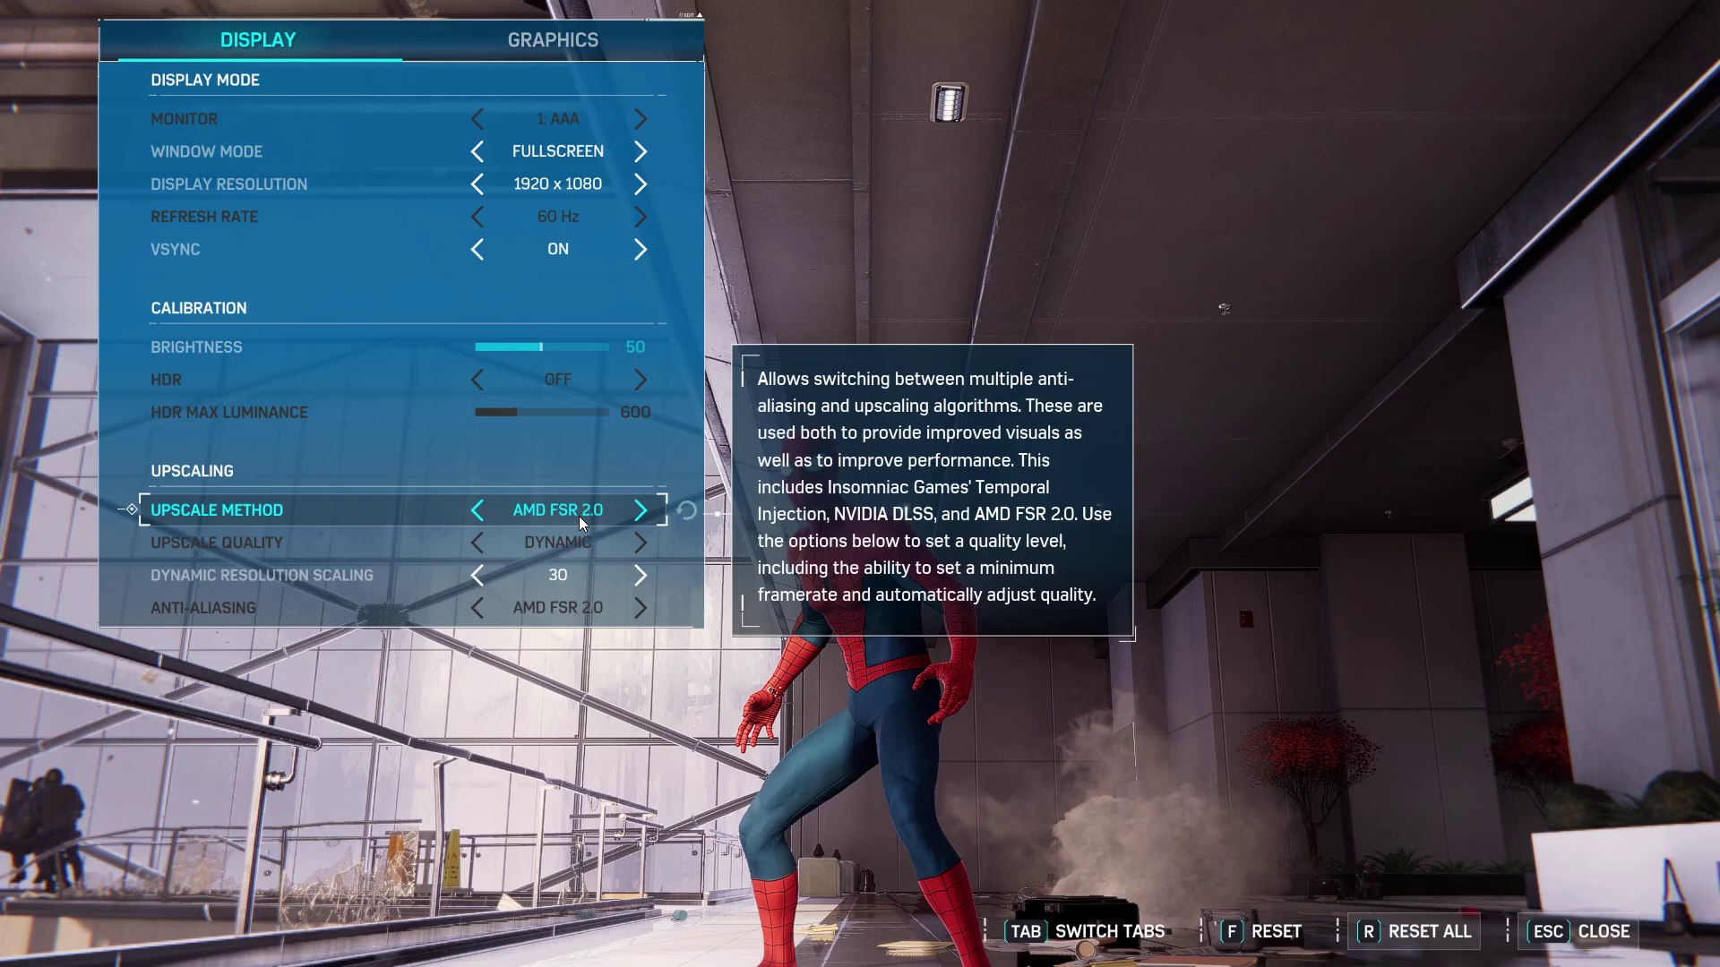
key(Up)
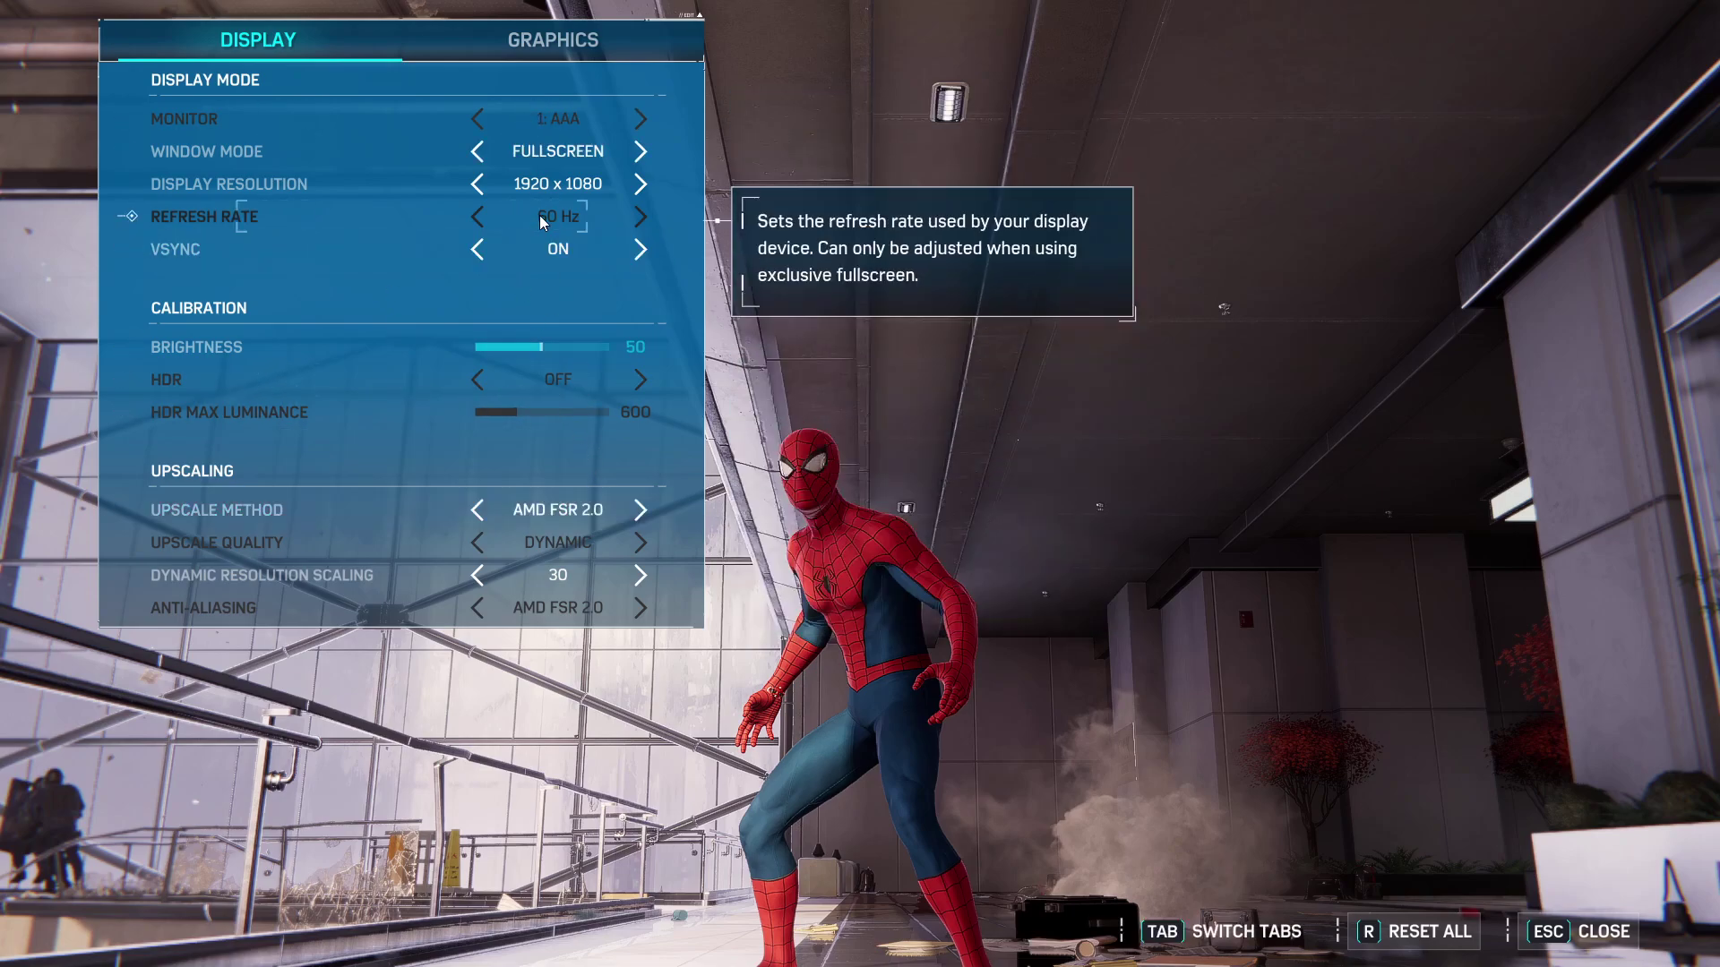
click(573, 39)
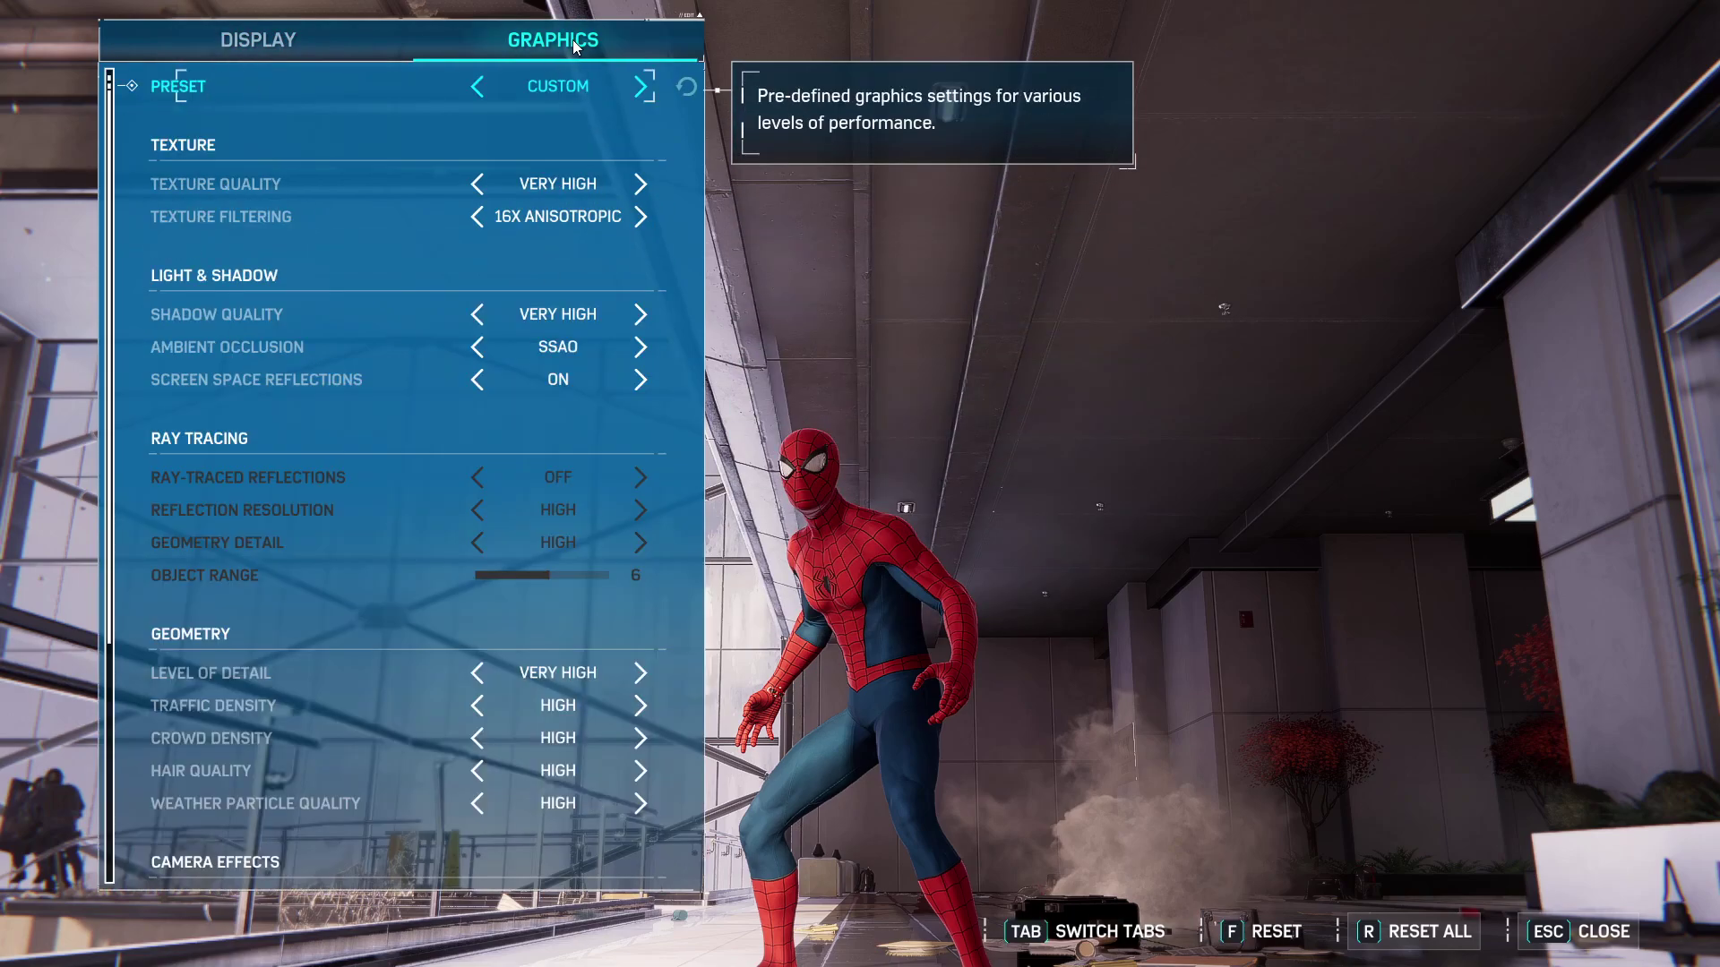
Step: Try Texture Quality at Low and return it to Very High
click(643, 185)
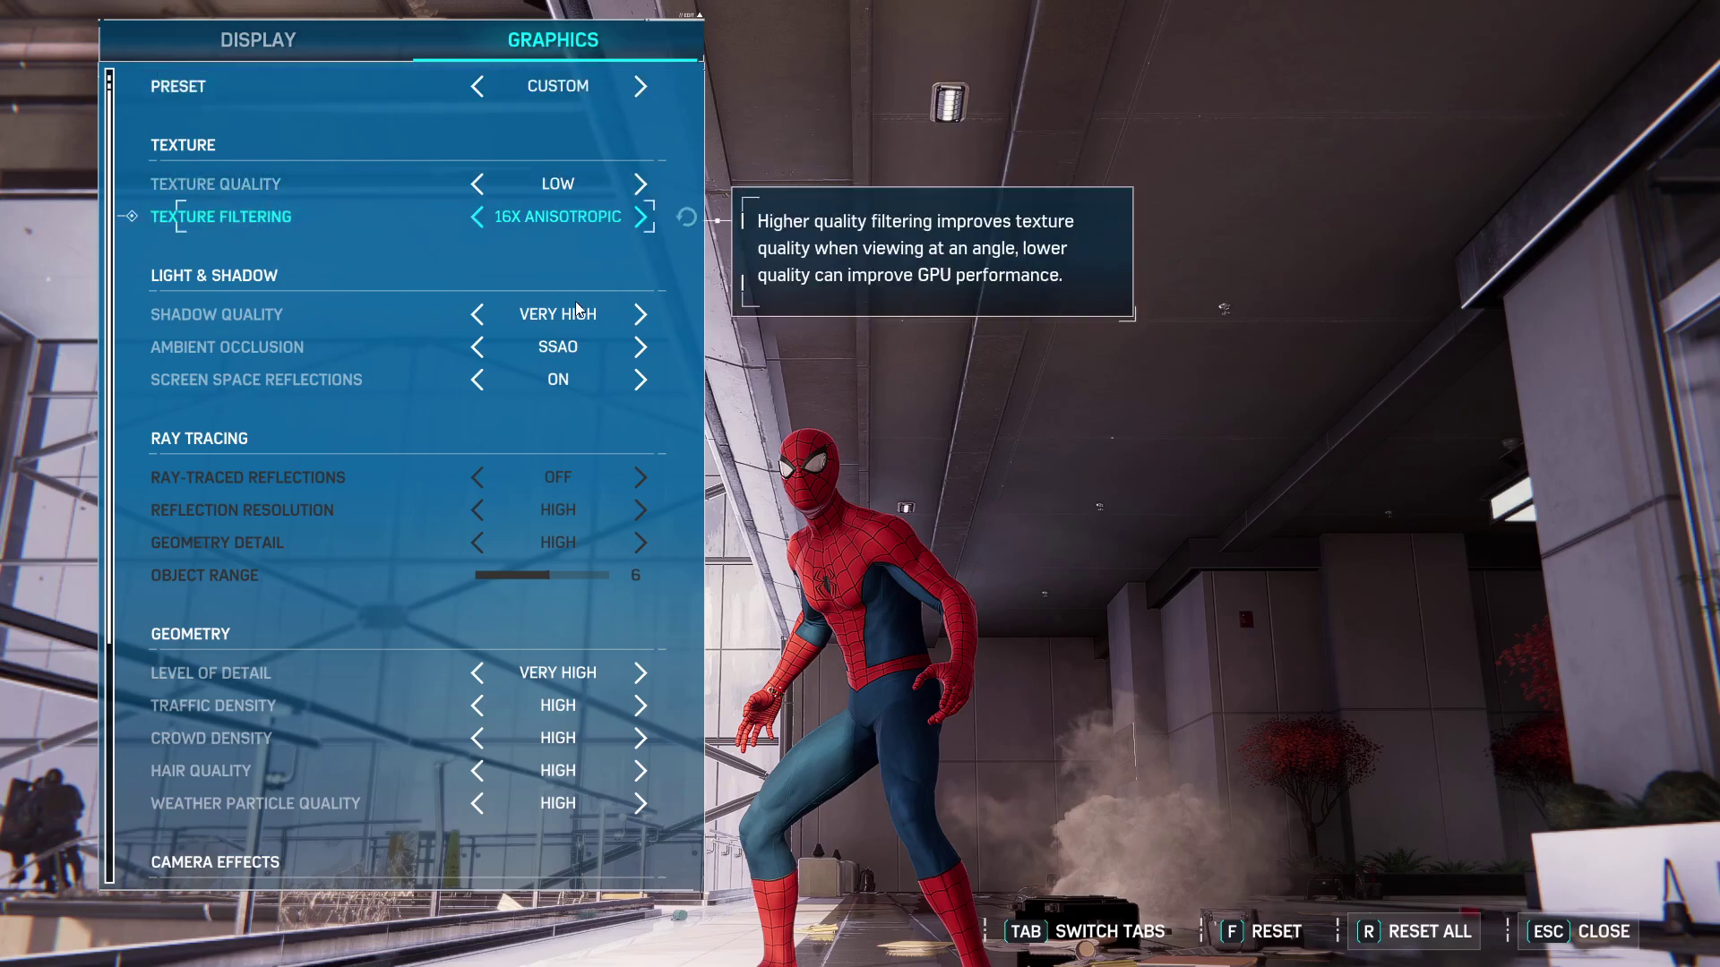
click(477, 184)
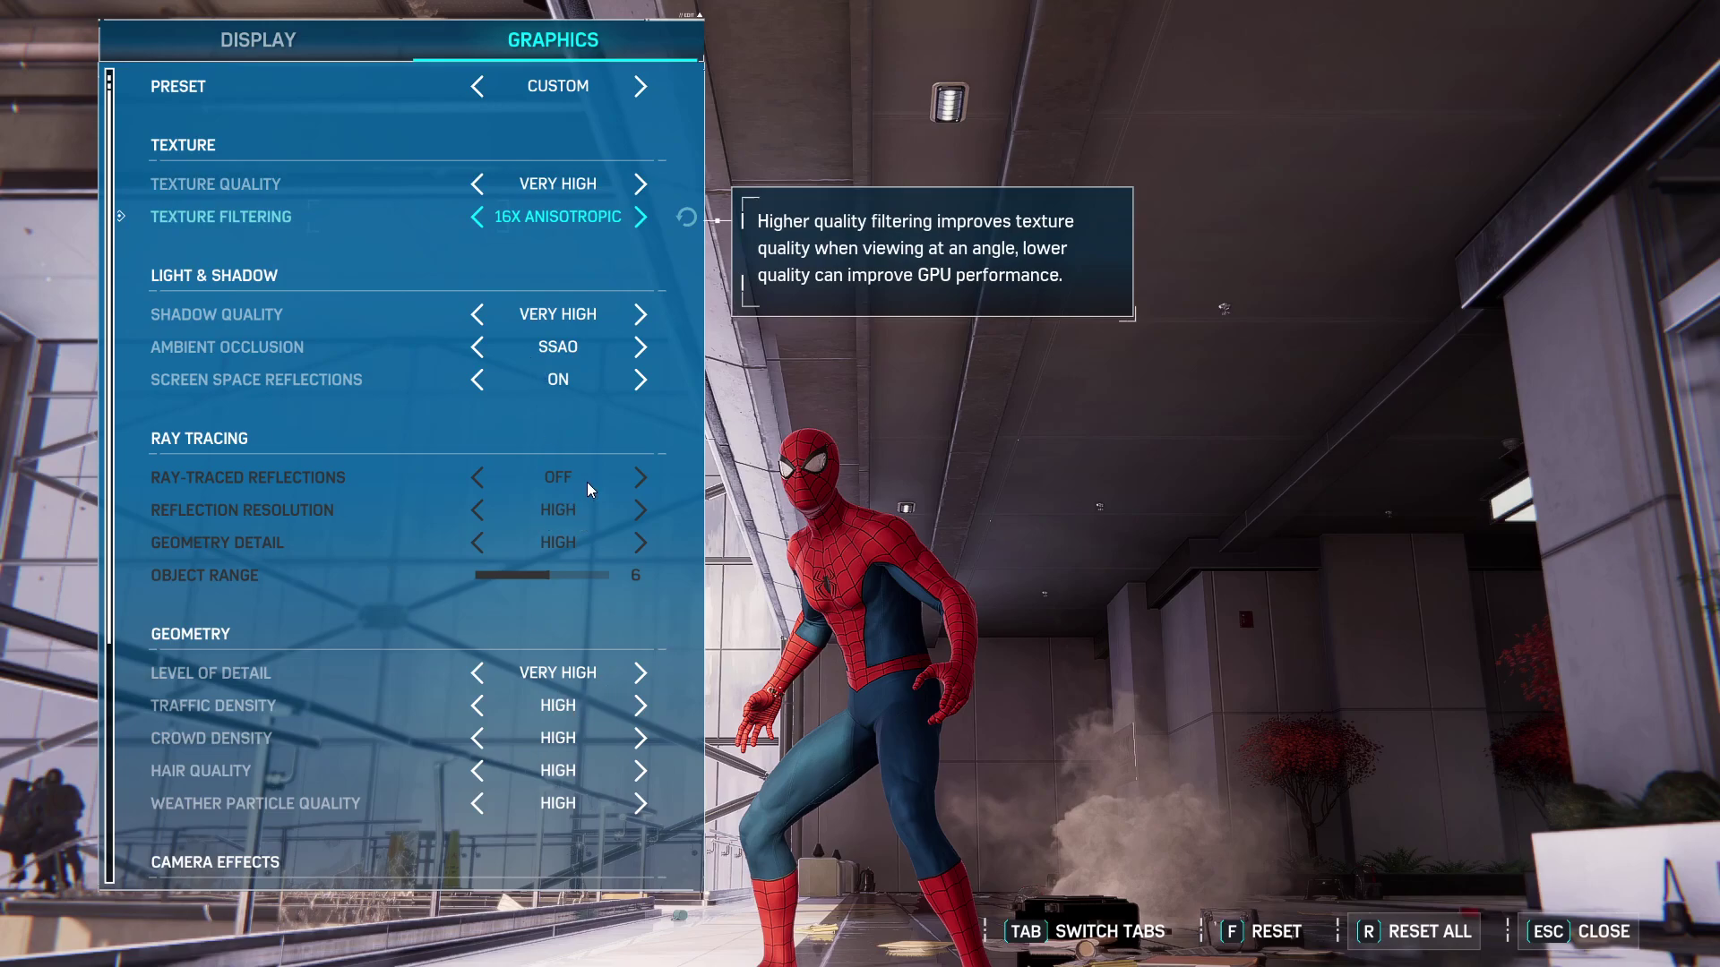
Step: Set Weather Particle Quality to Very High, and cycle Hair Quality to Very Low and back to High
scroll(412, 645, down, 1)
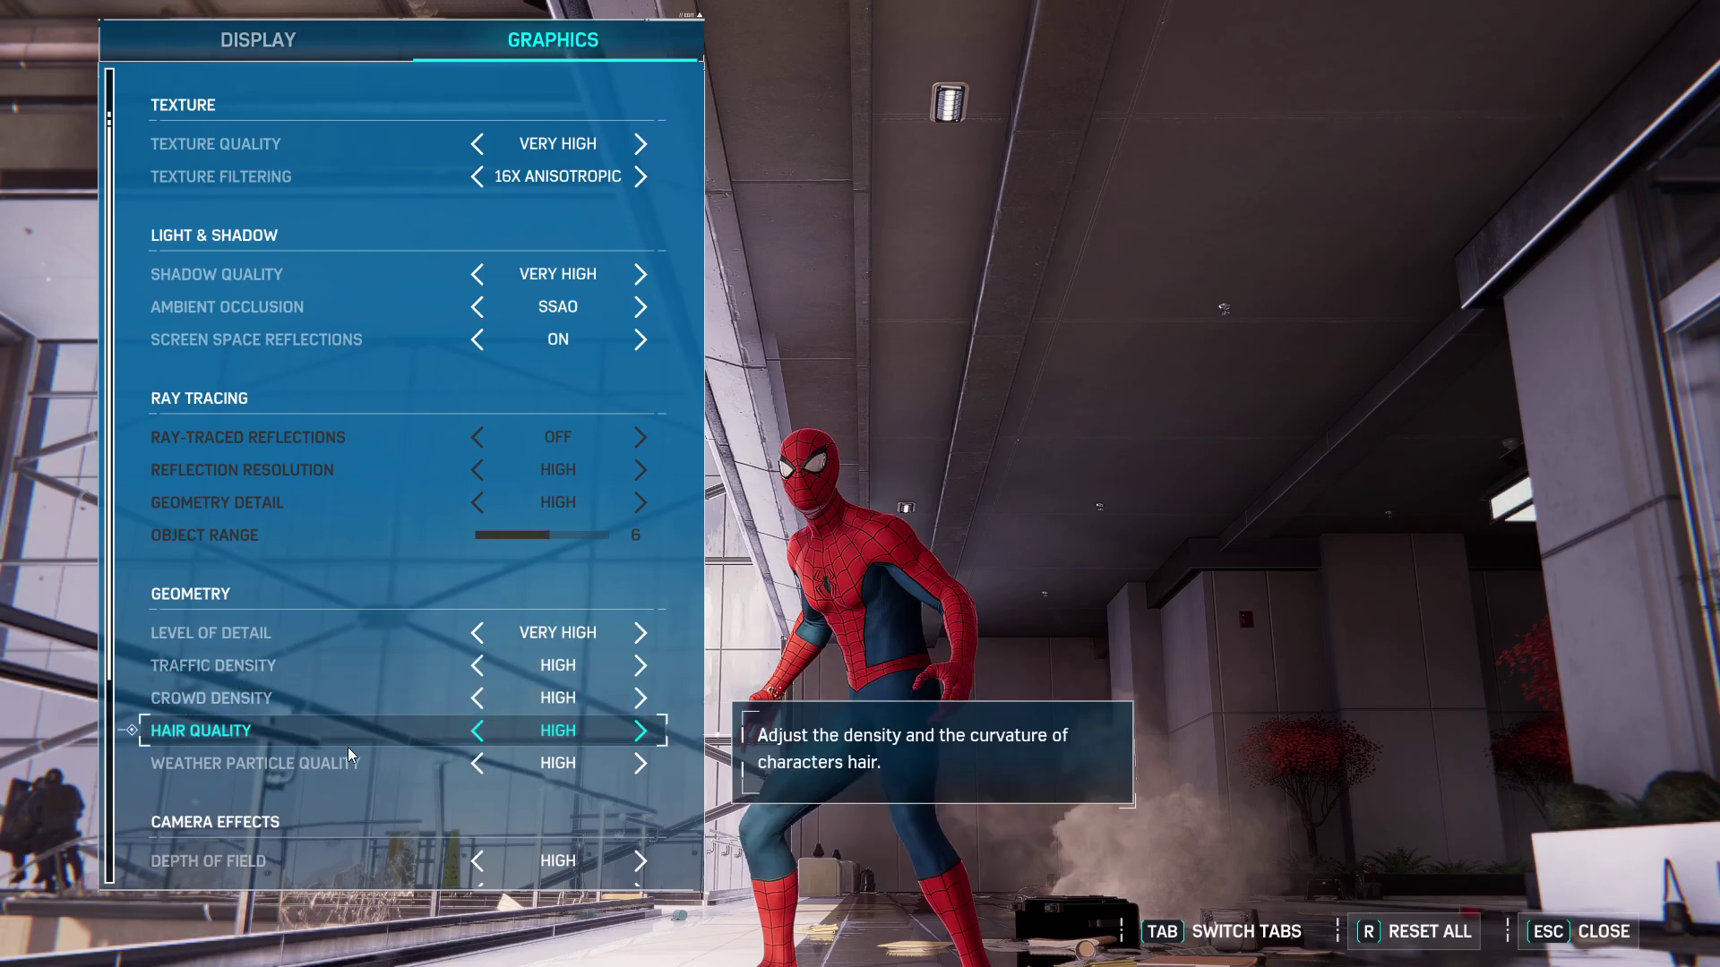
scroll(381, 771, down, 1)
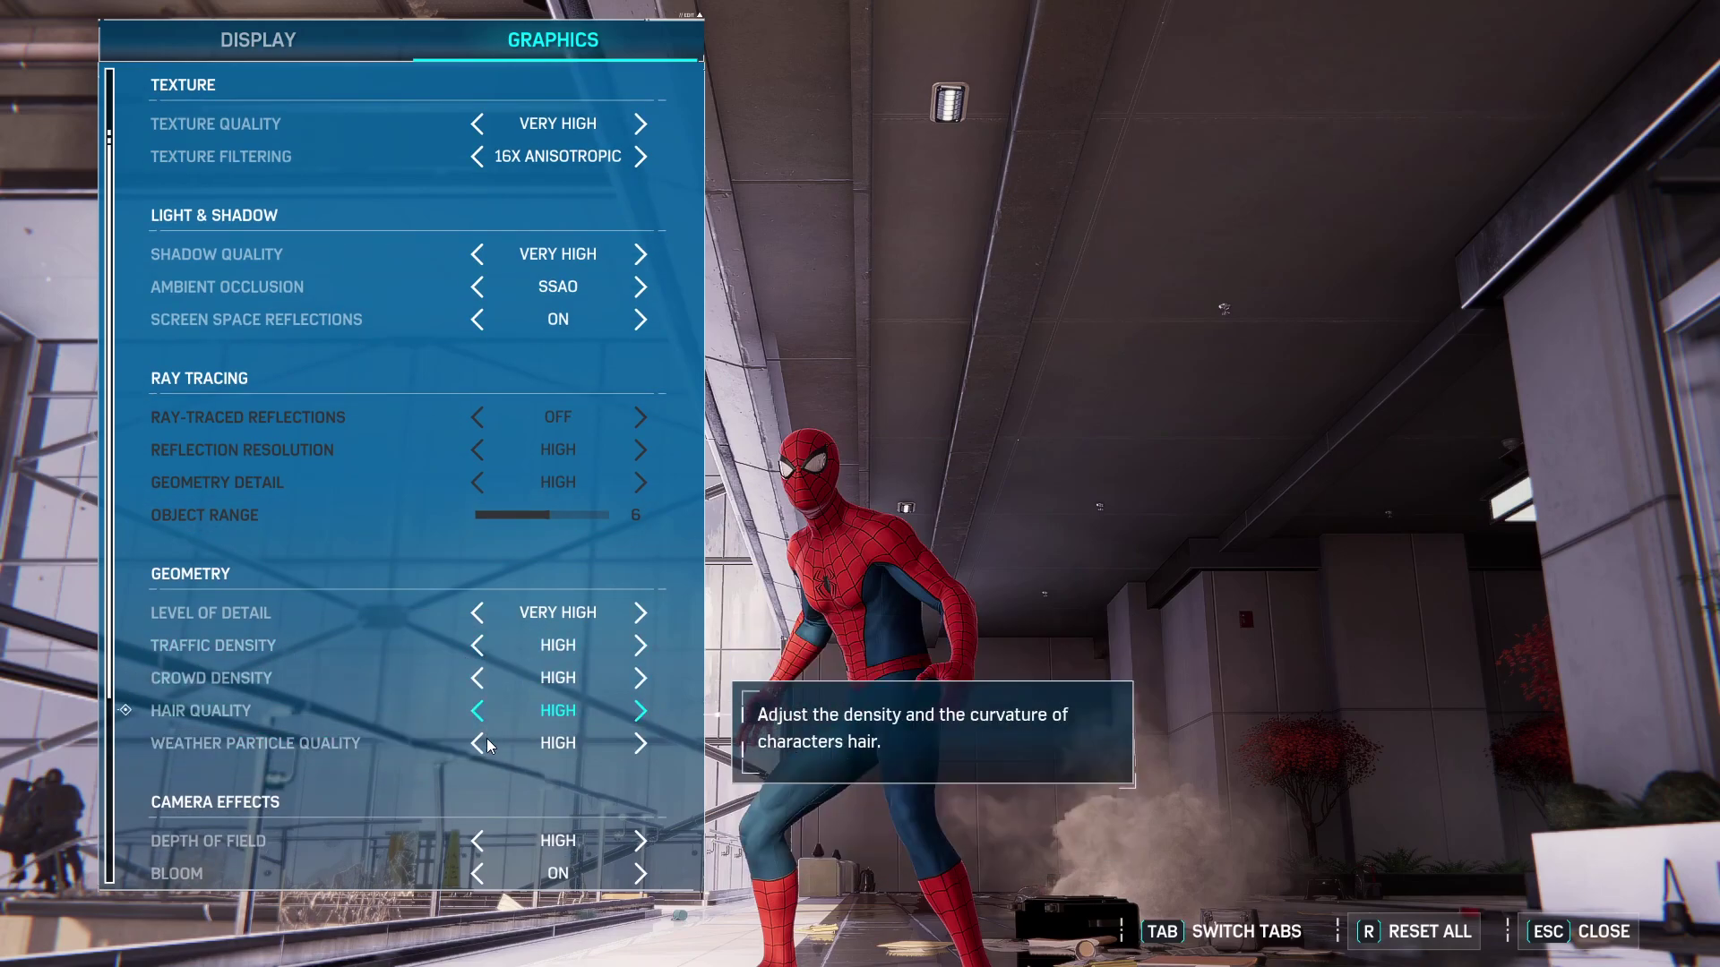
click(639, 744)
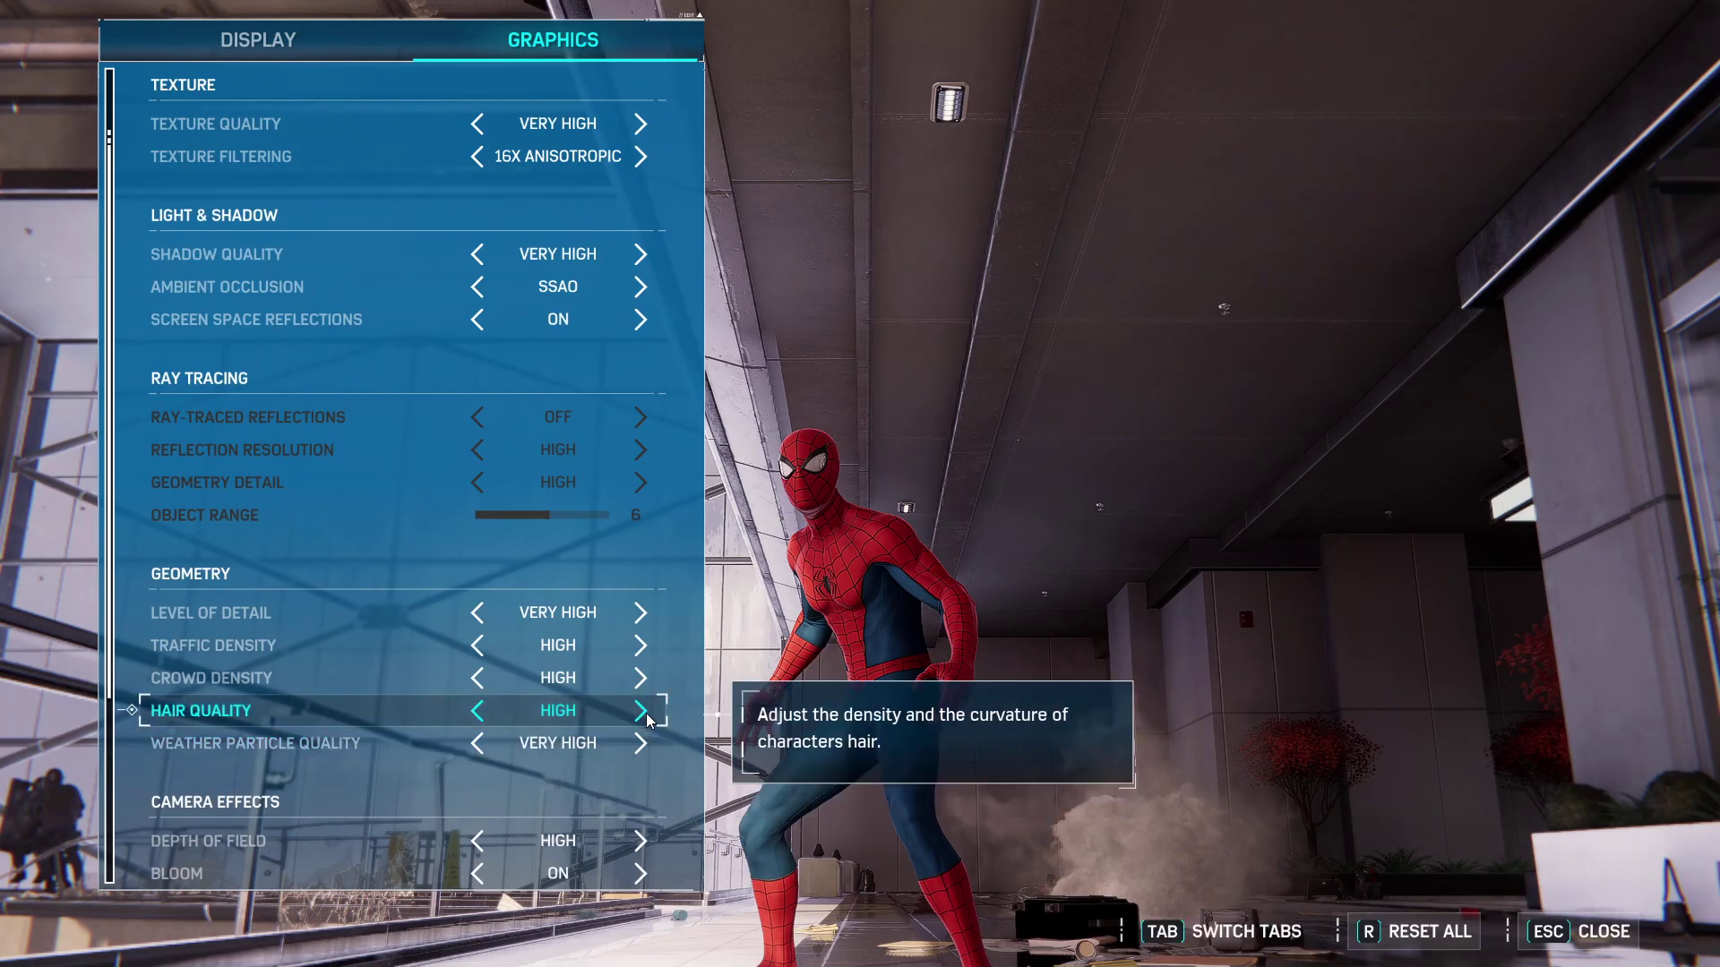
click(646, 714)
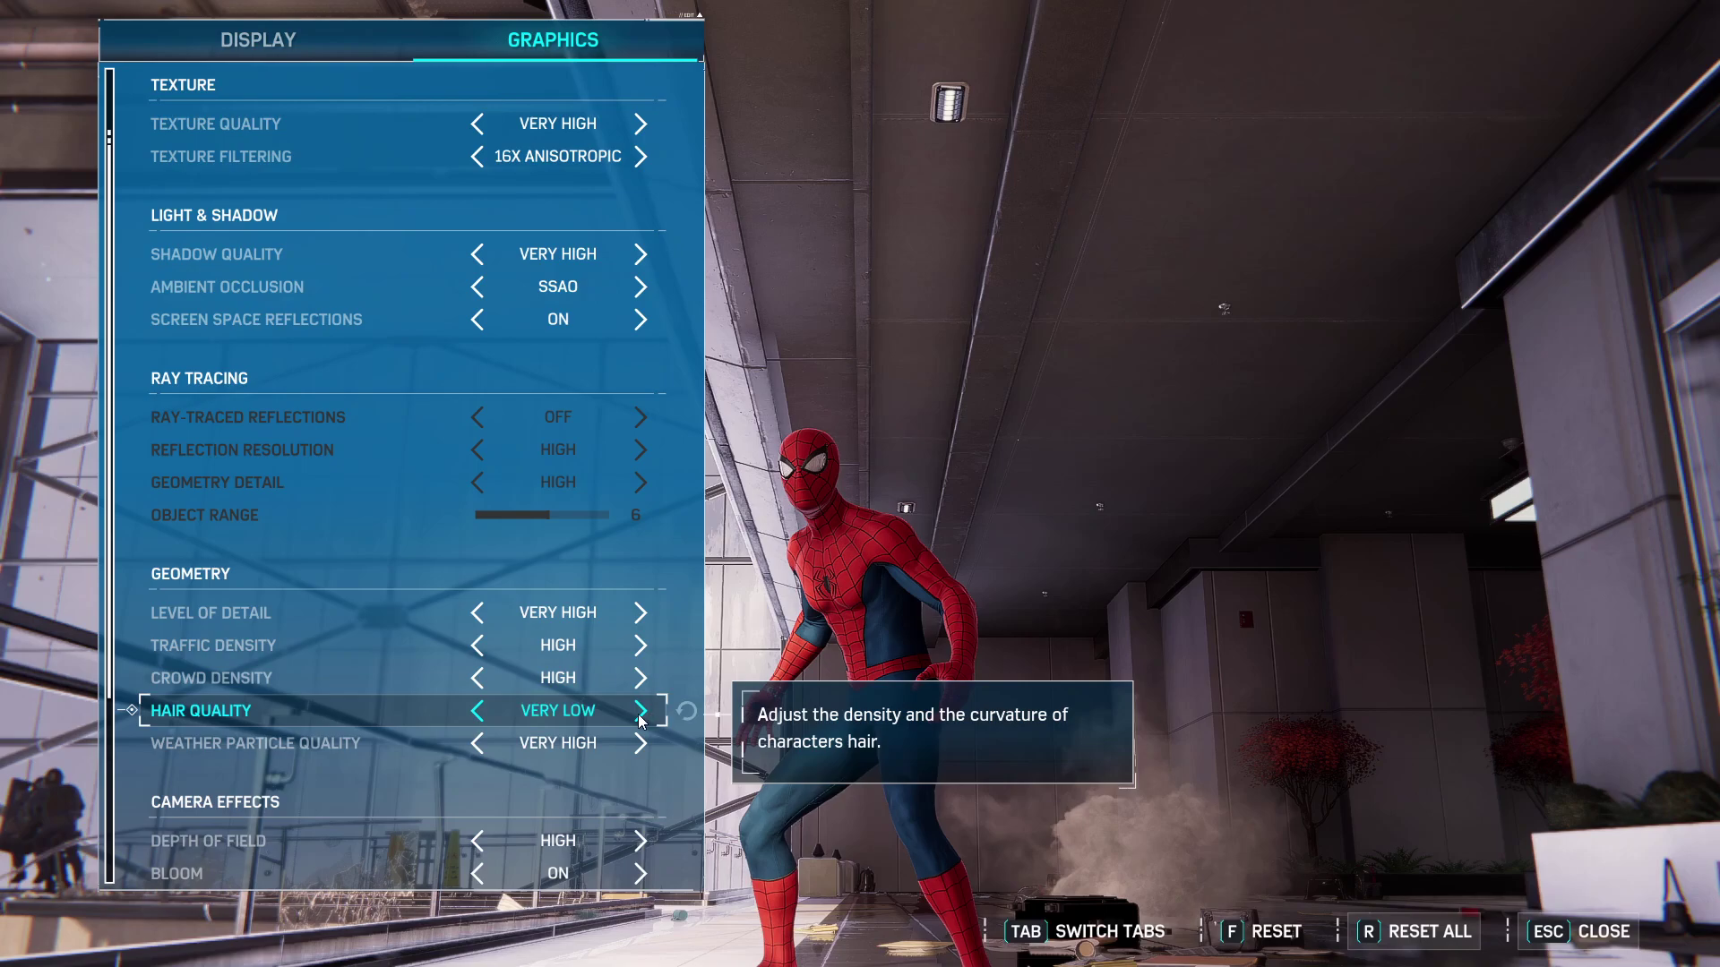
click(479, 721)
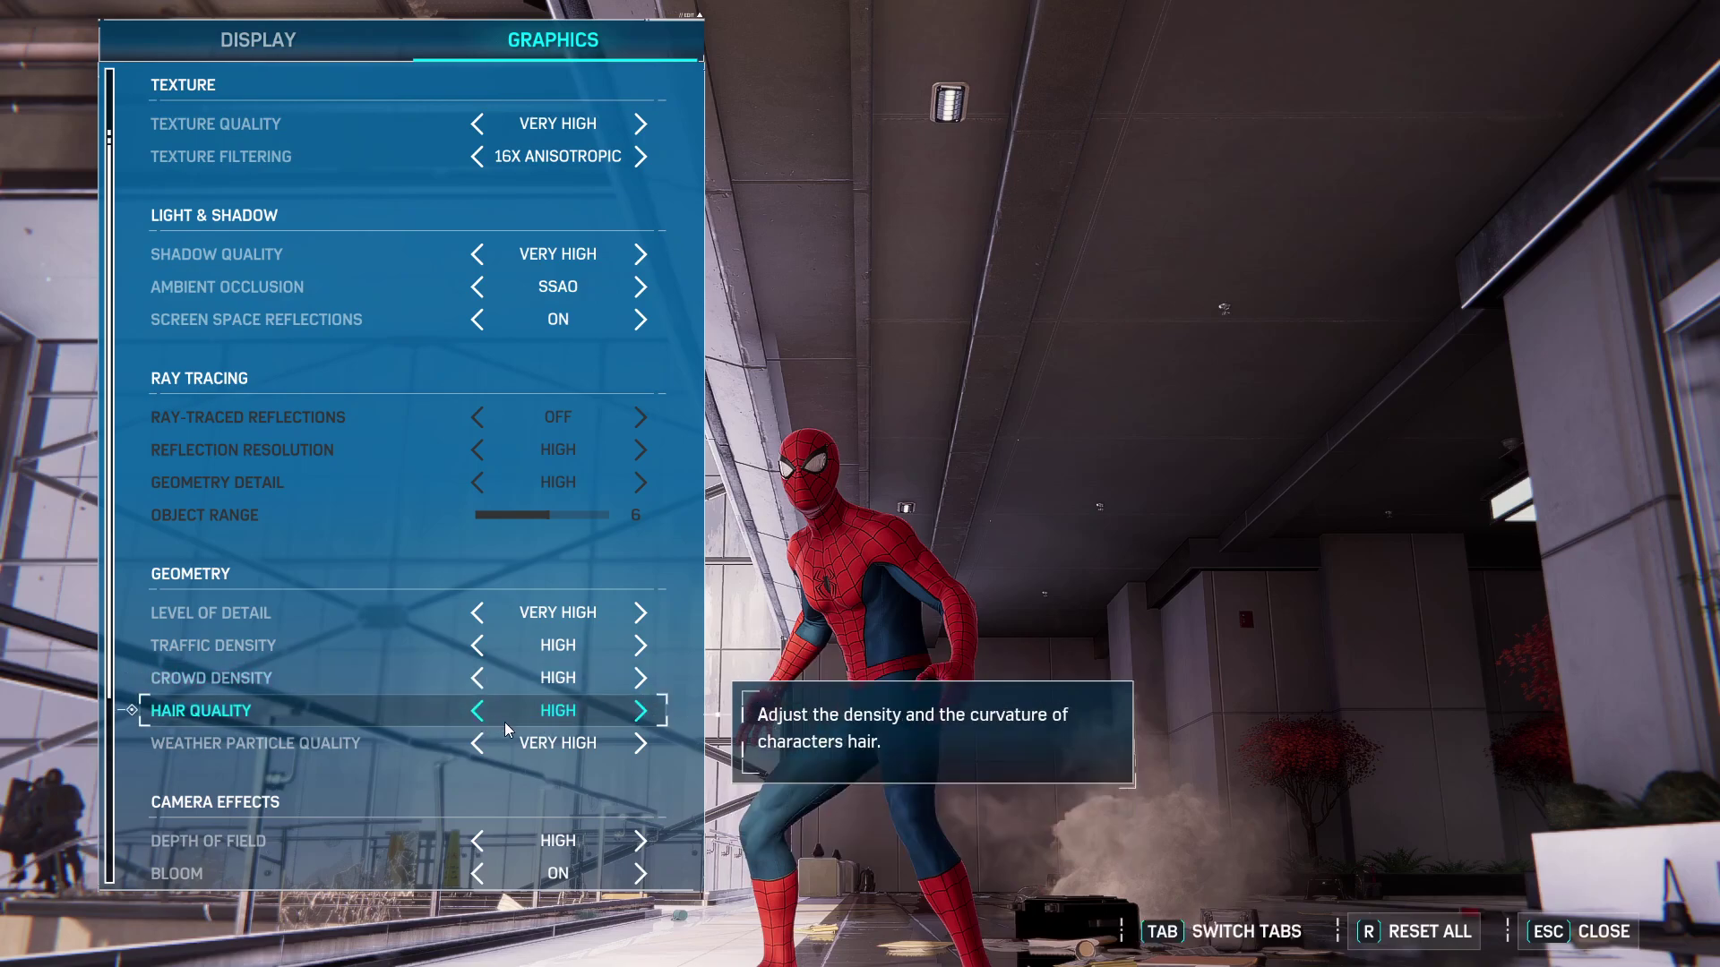
Step: Review the camera effects, geometry, reflection and preset options in the graphics settings, and return to the pause menu
scroll(509, 734, down, 1)
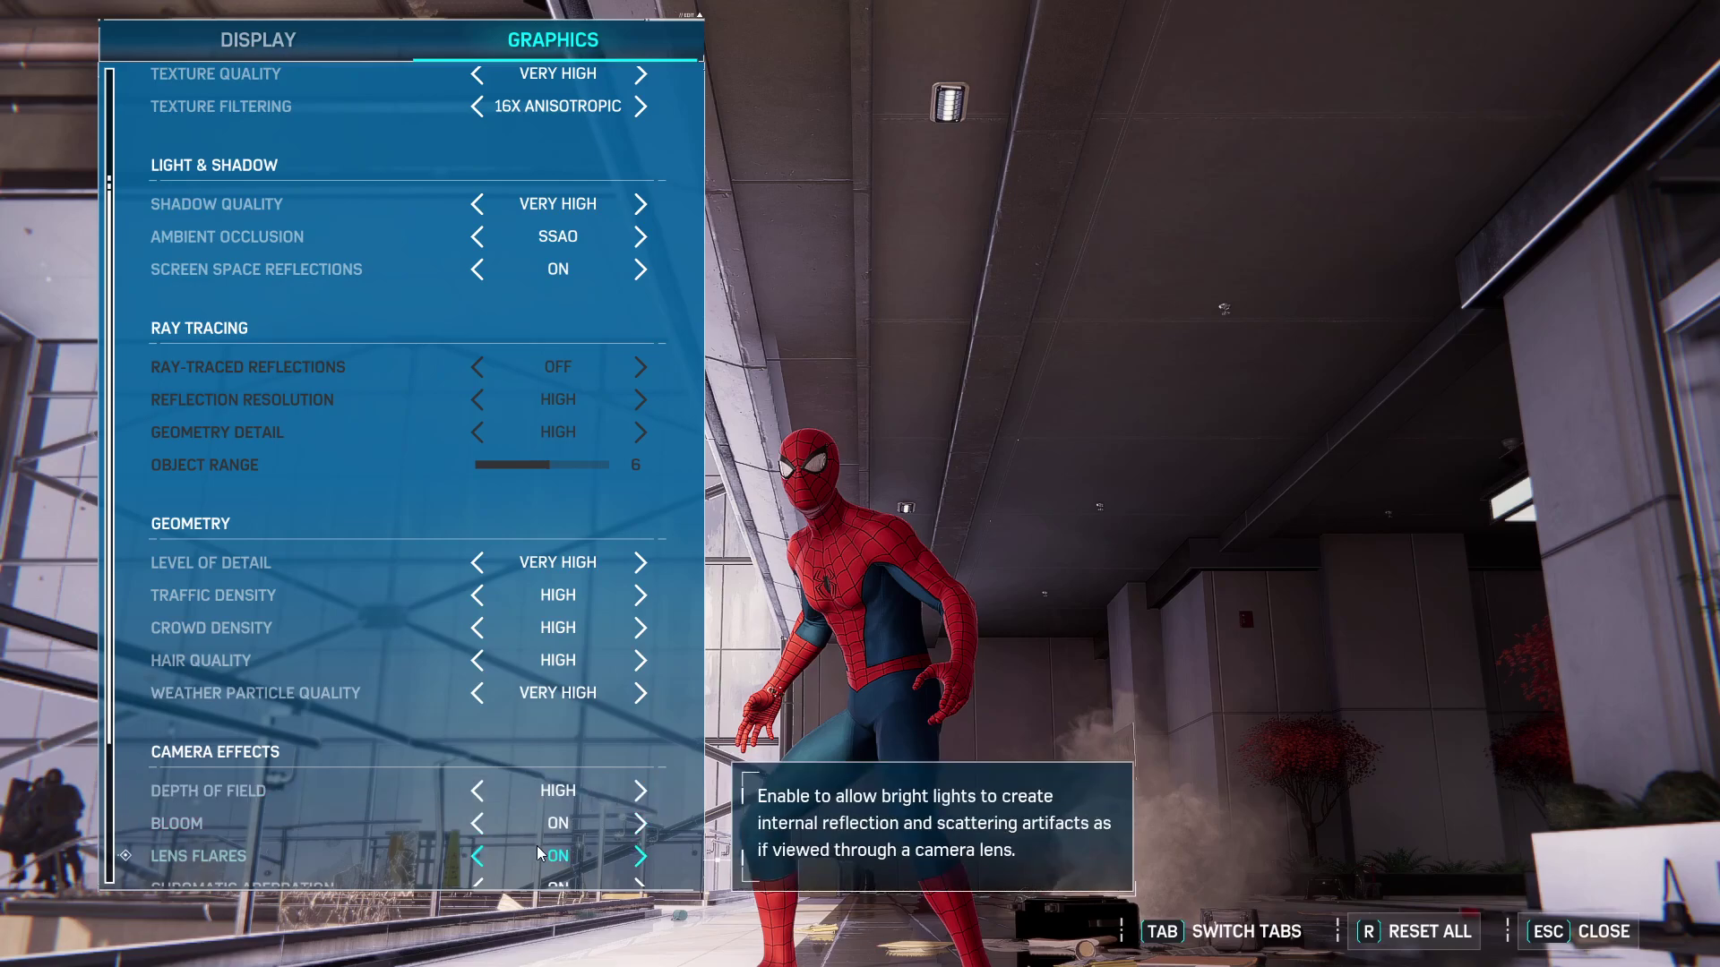
scroll(578, 851, down, 1)
scroll(576, 855, down, 2)
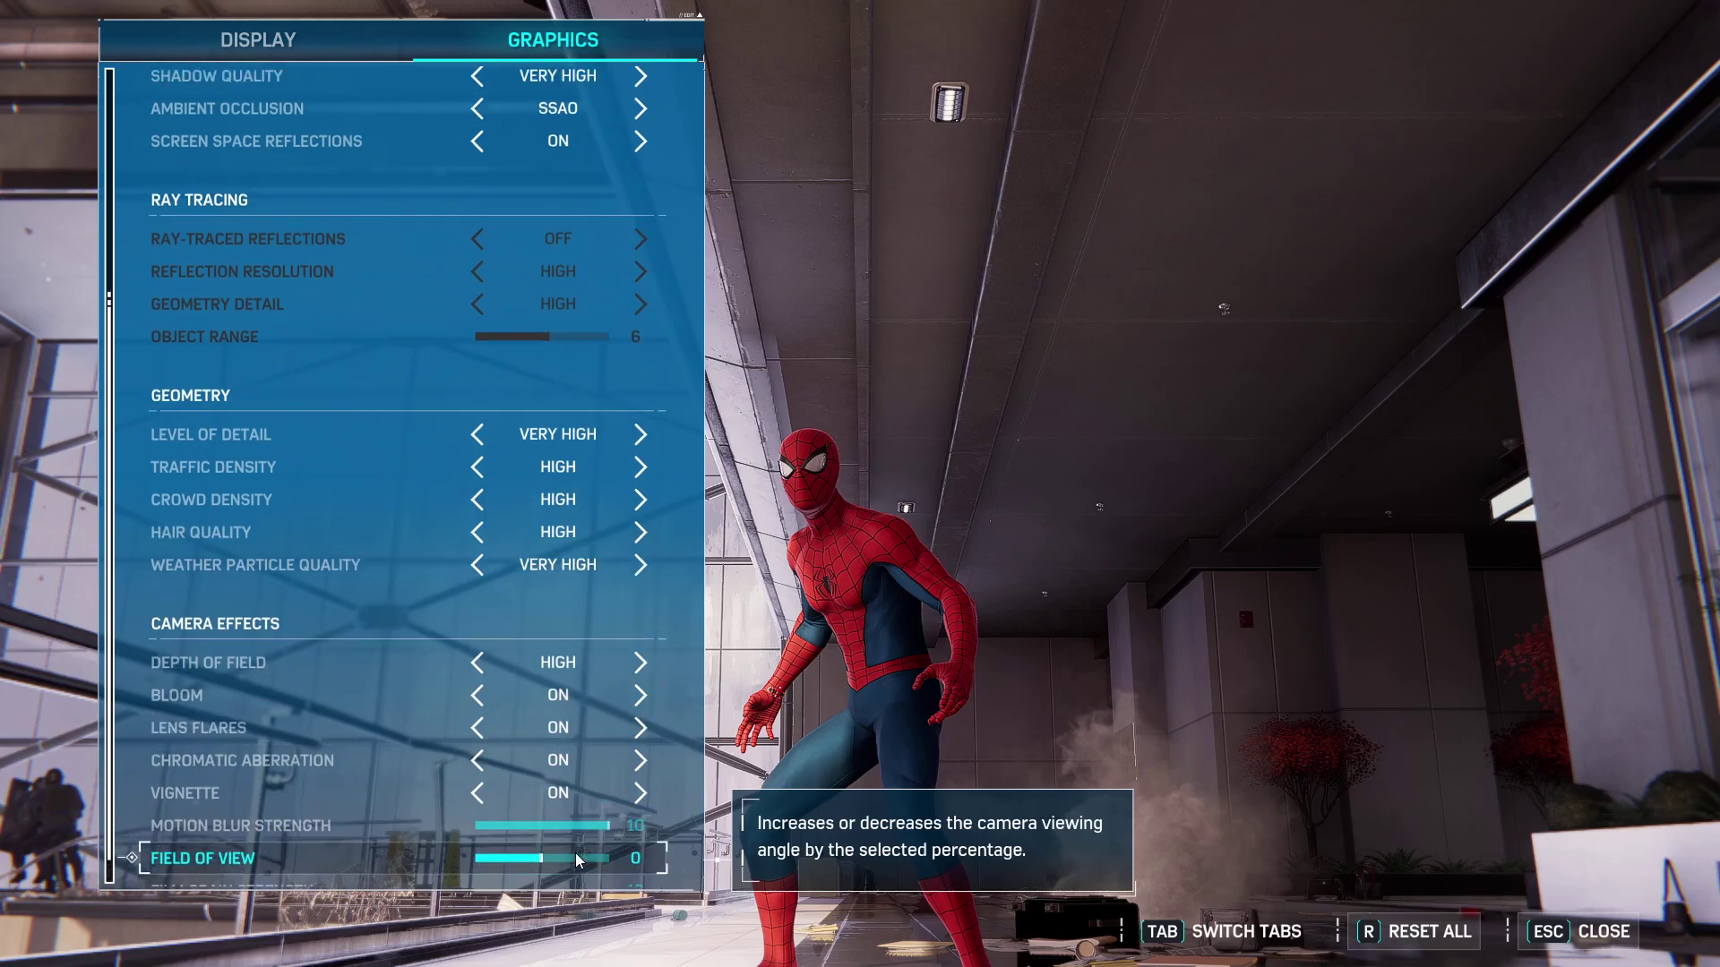
scroll(575, 852, up, 3)
scroll(575, 853, up, 2)
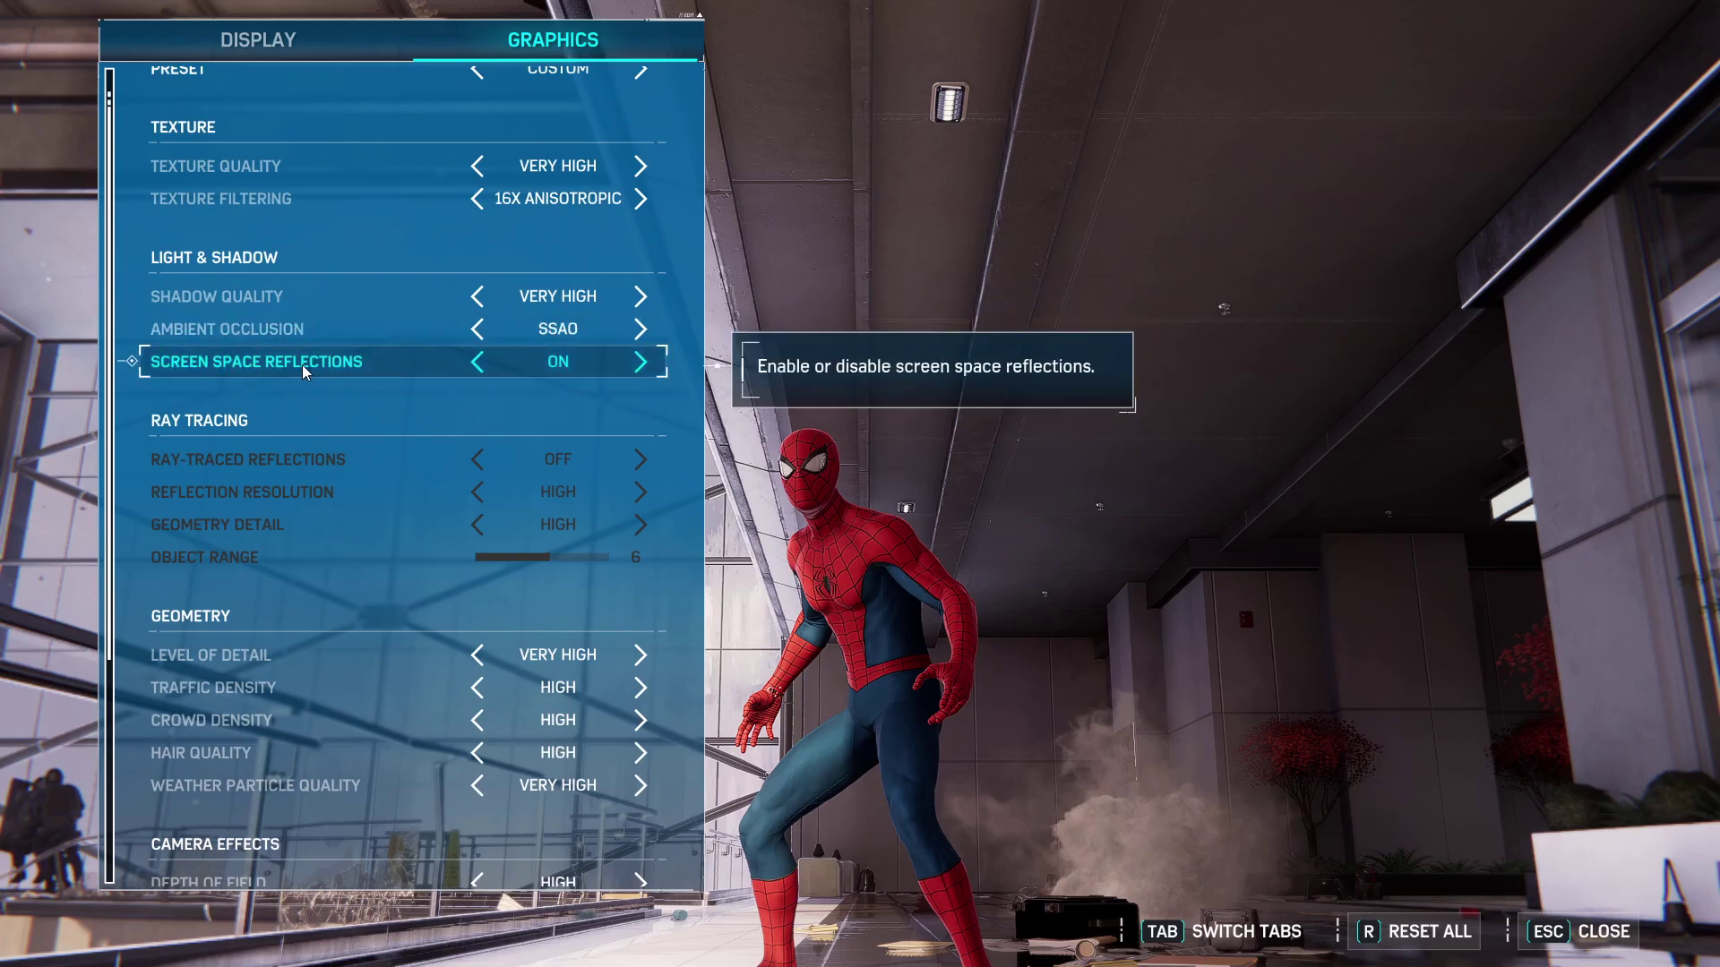
scroll(319, 394, up, 1)
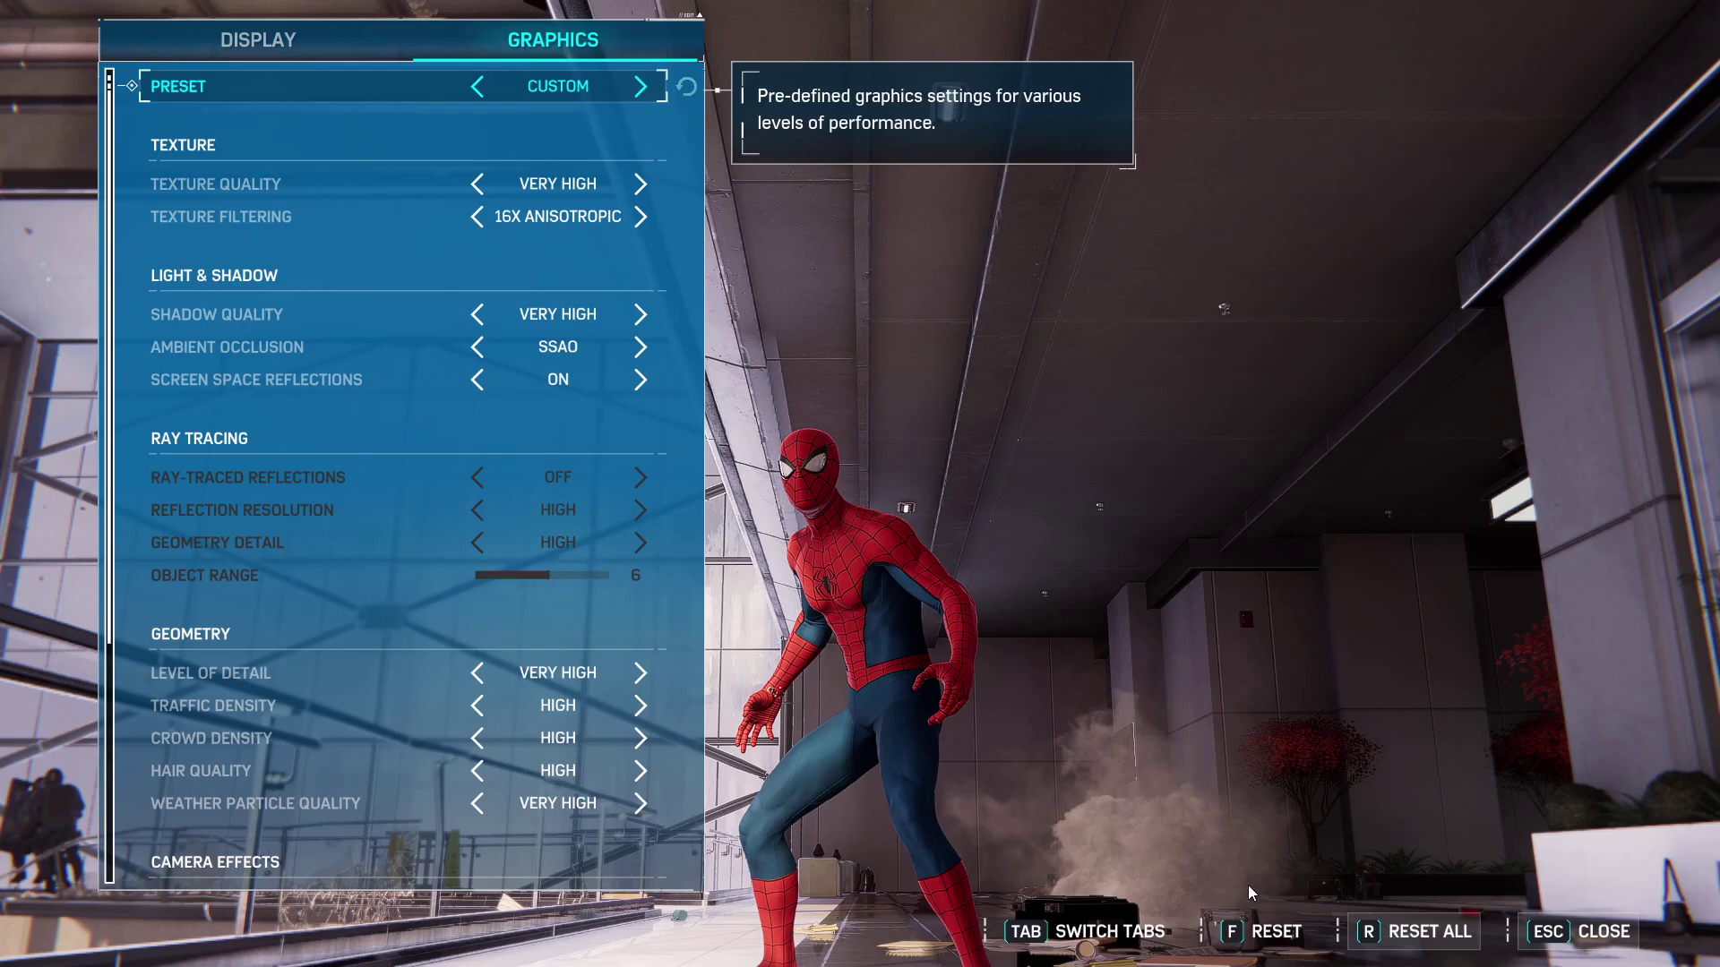
key(Escape)
key(Escape)
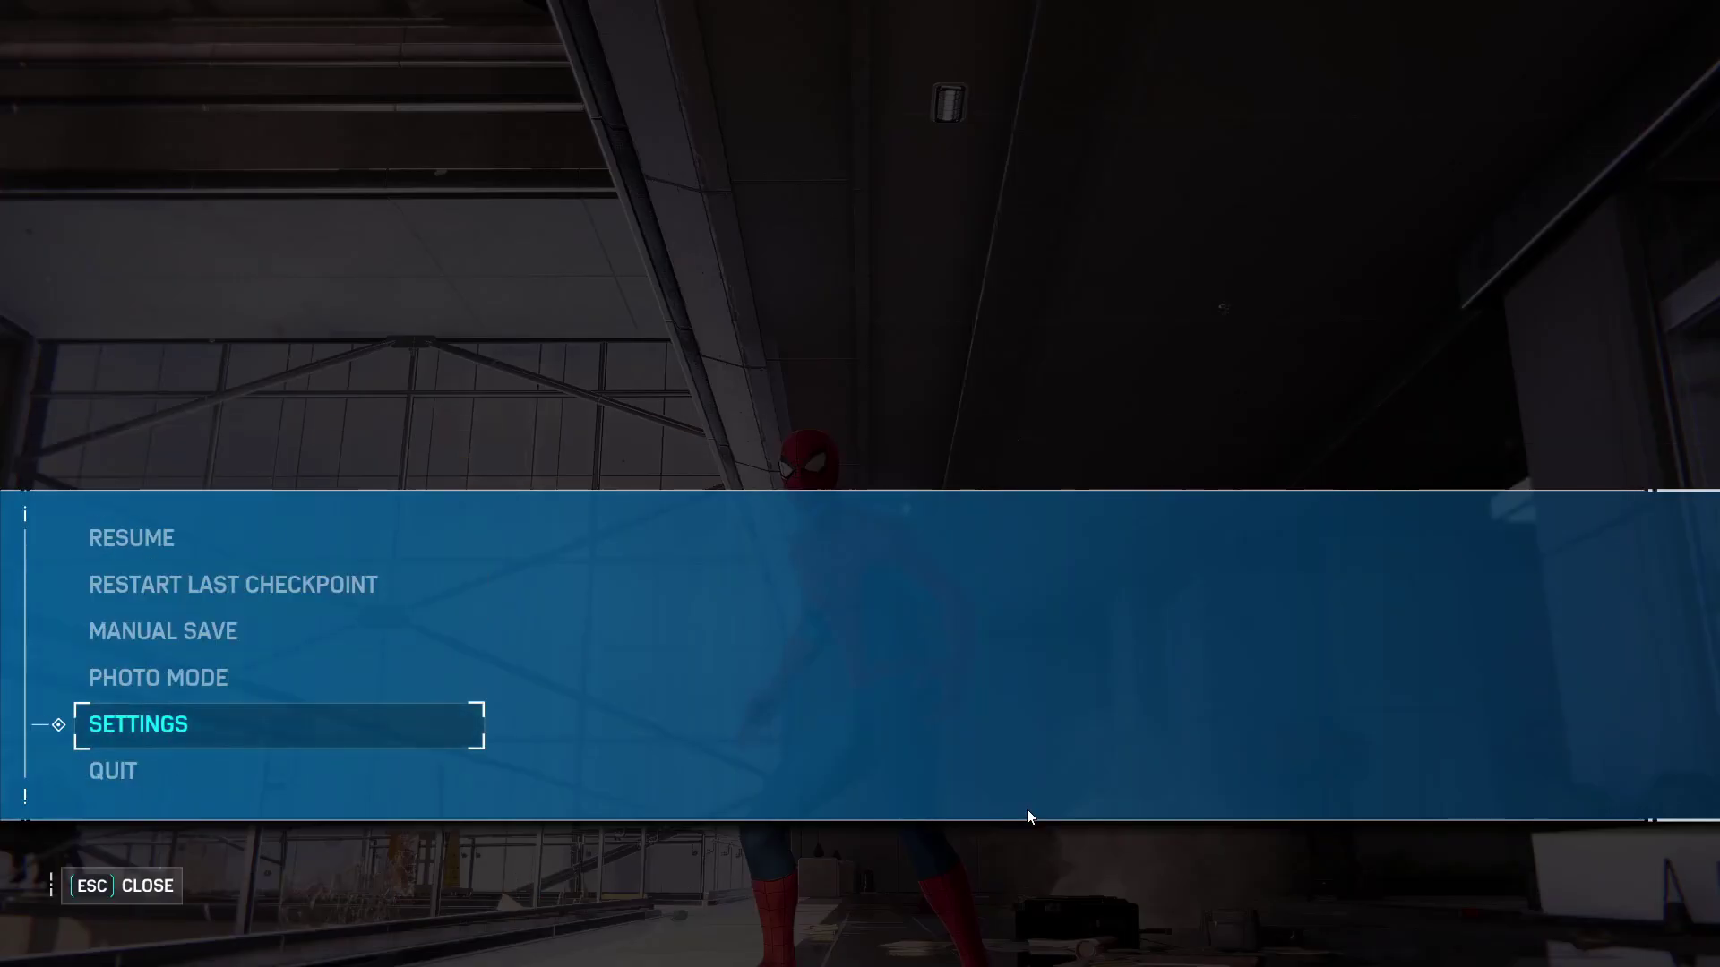
Step: Resume the game and run, jump and swing Spider-Man around the damaged Fisk building to test how smoothly it plays
key(Escape)
key(w)
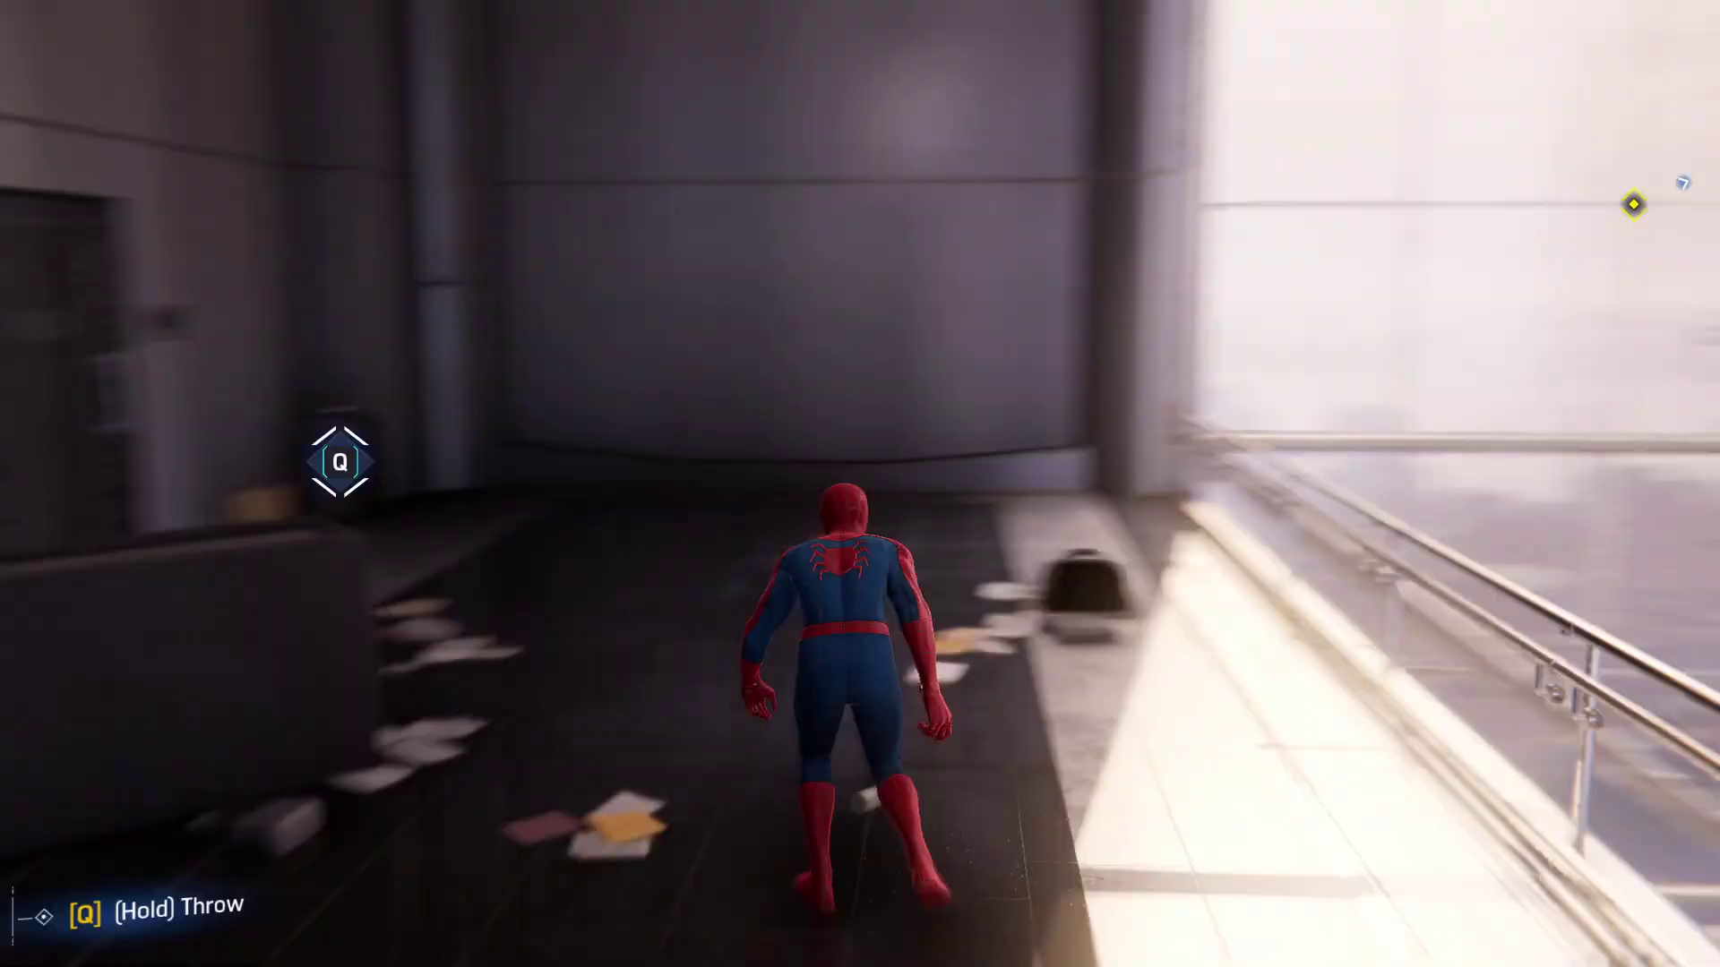
key(w)
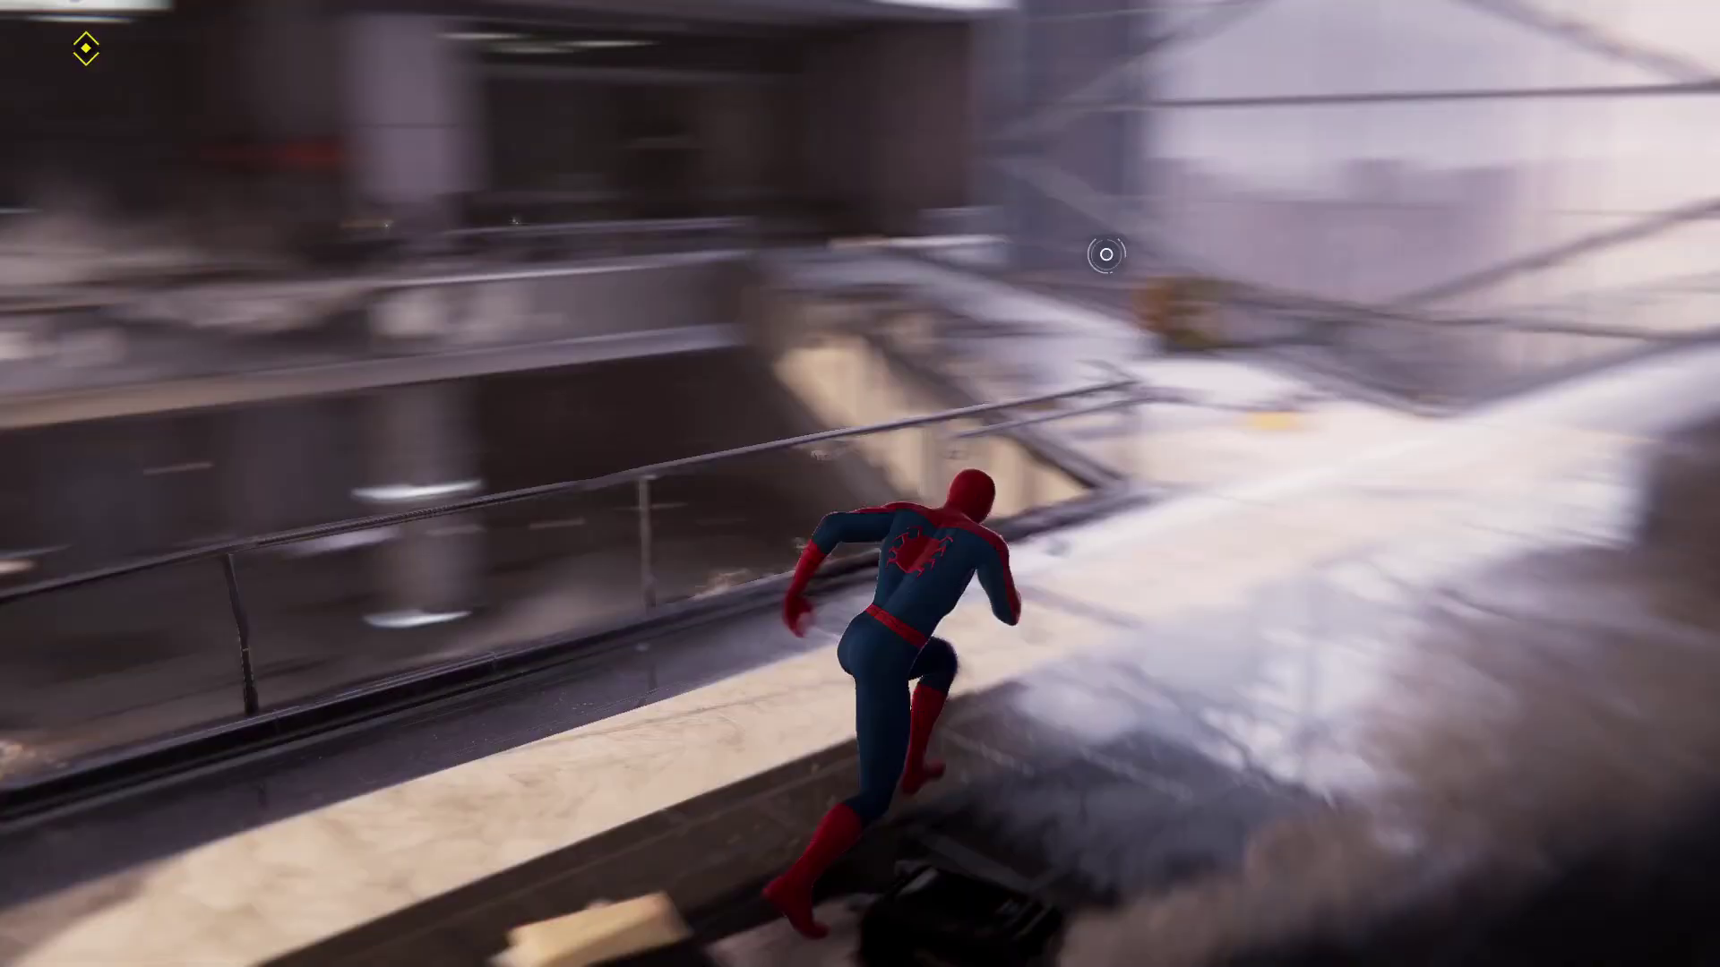
key(space)
key(w)
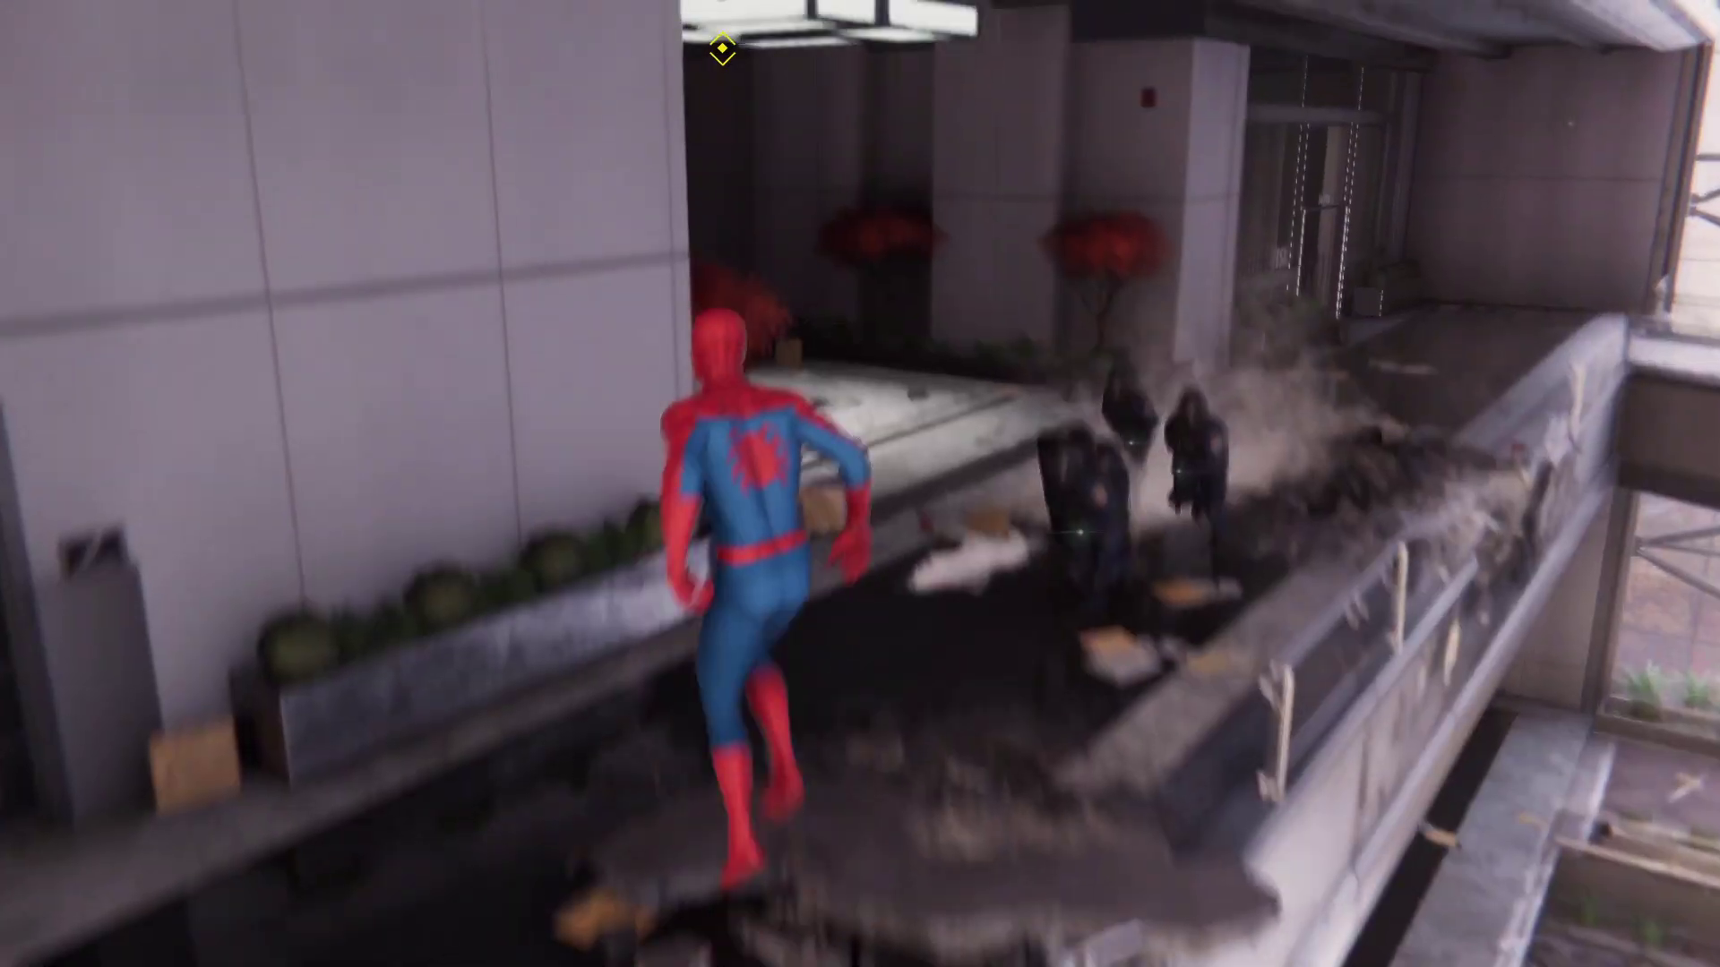
key(w)
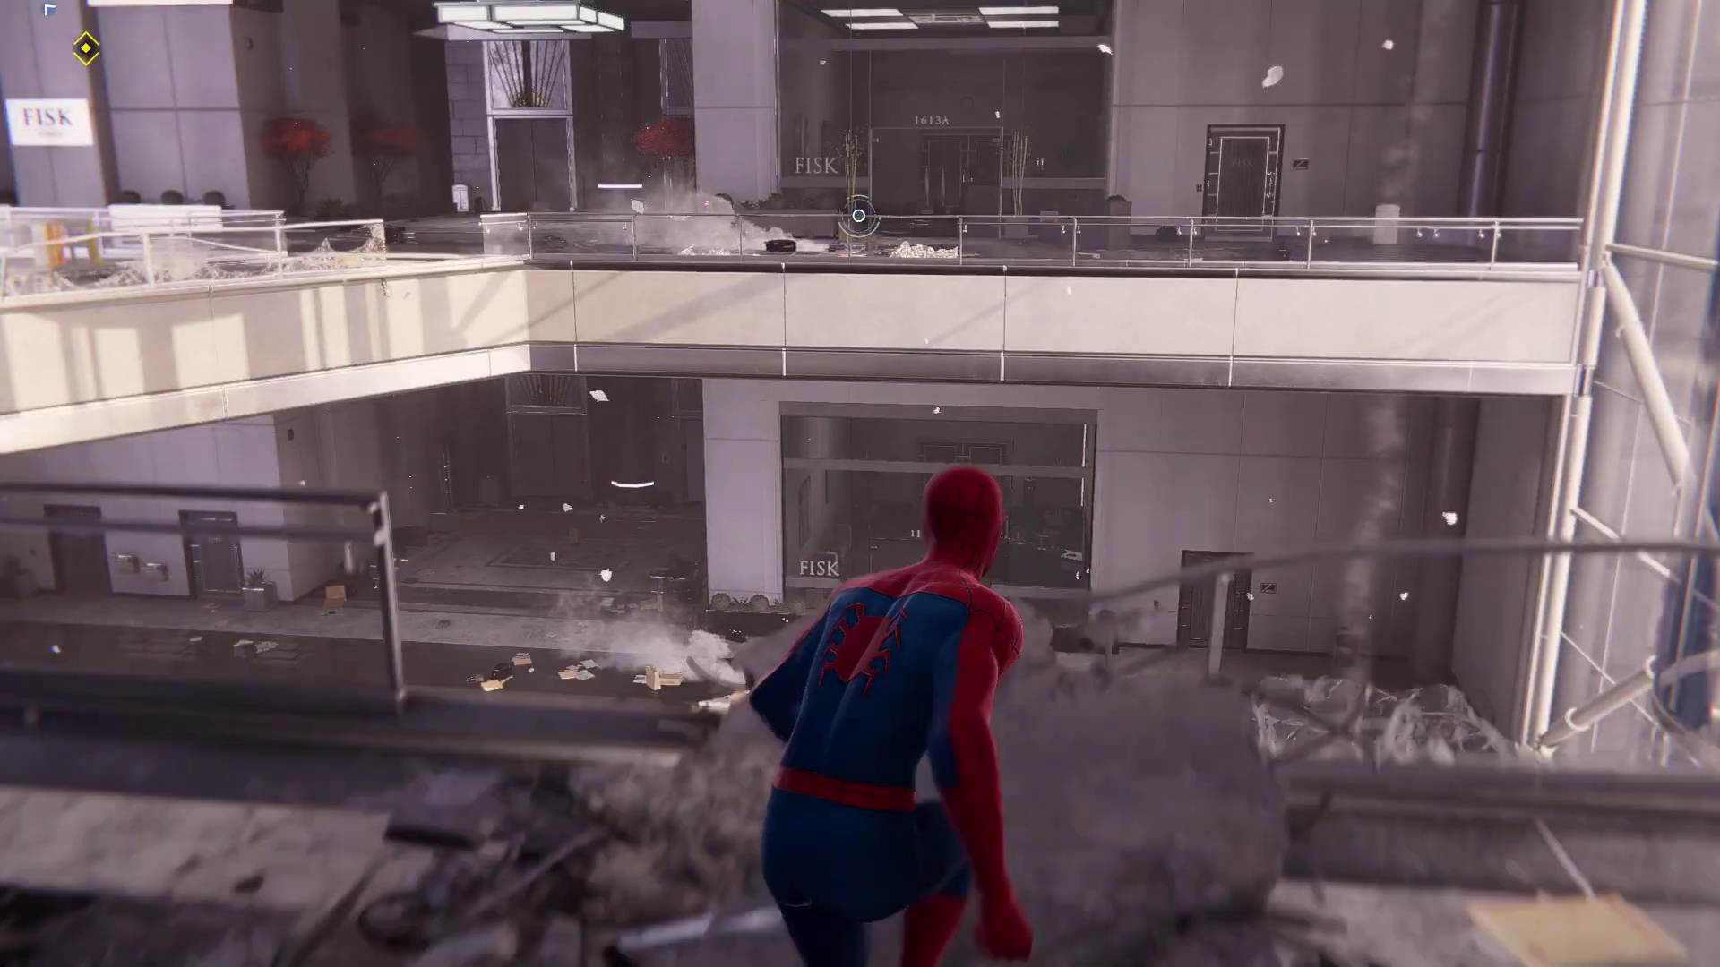
key(w)
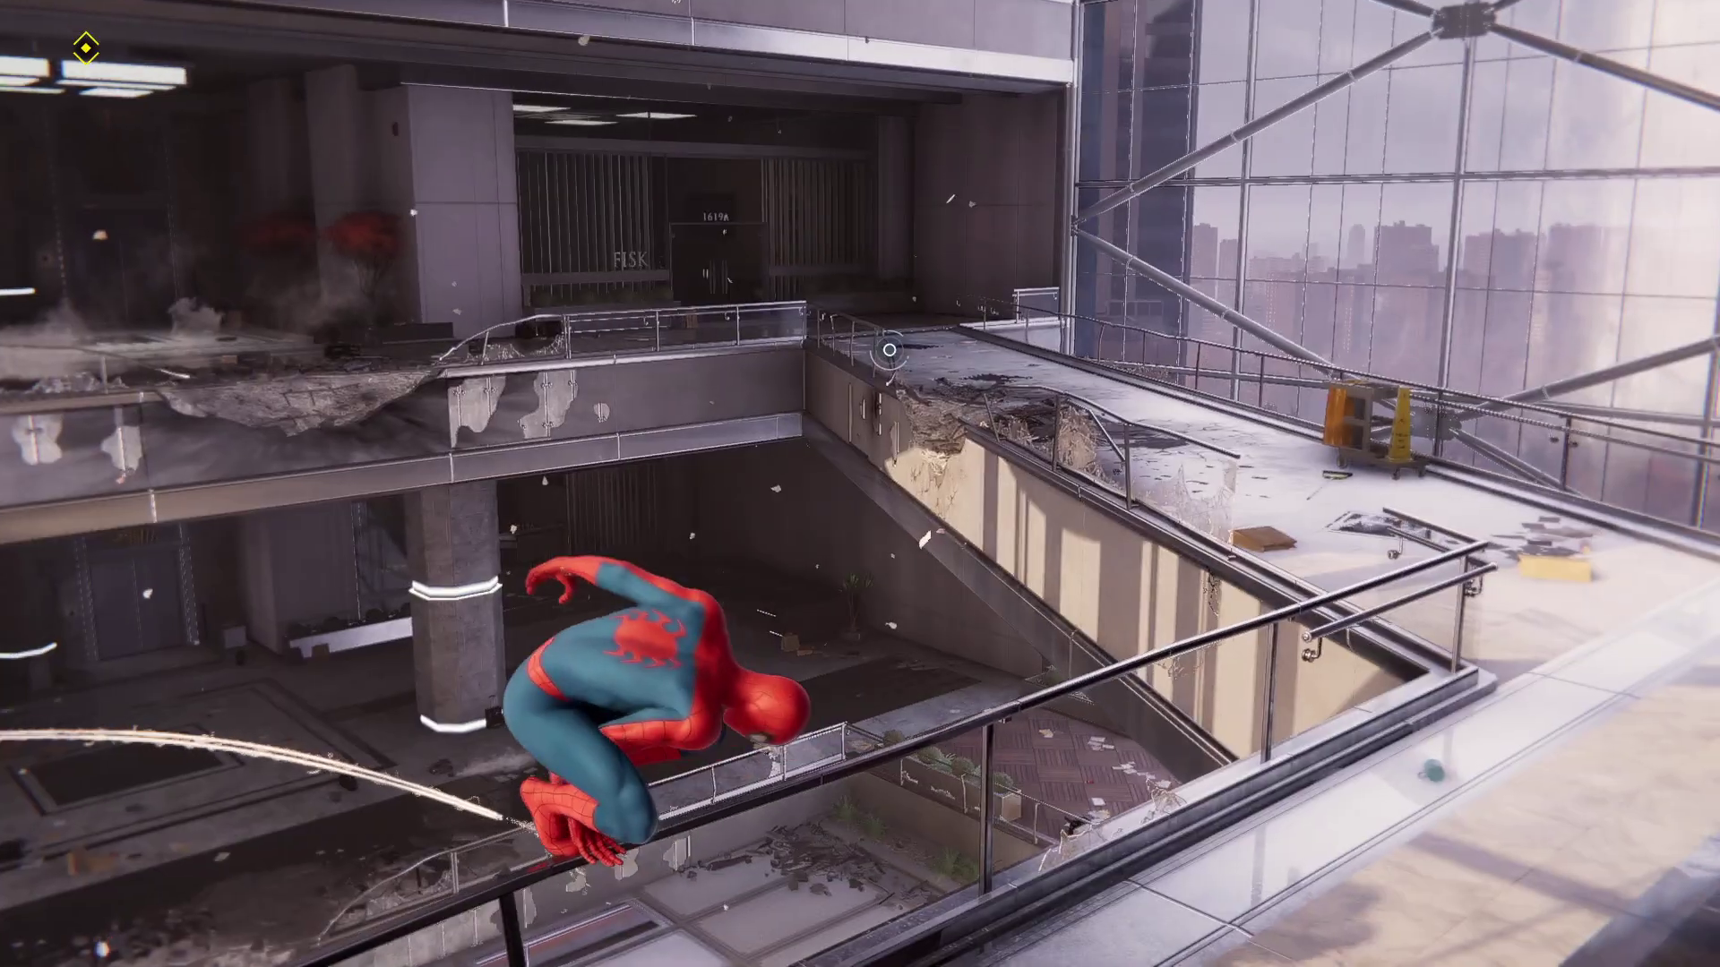